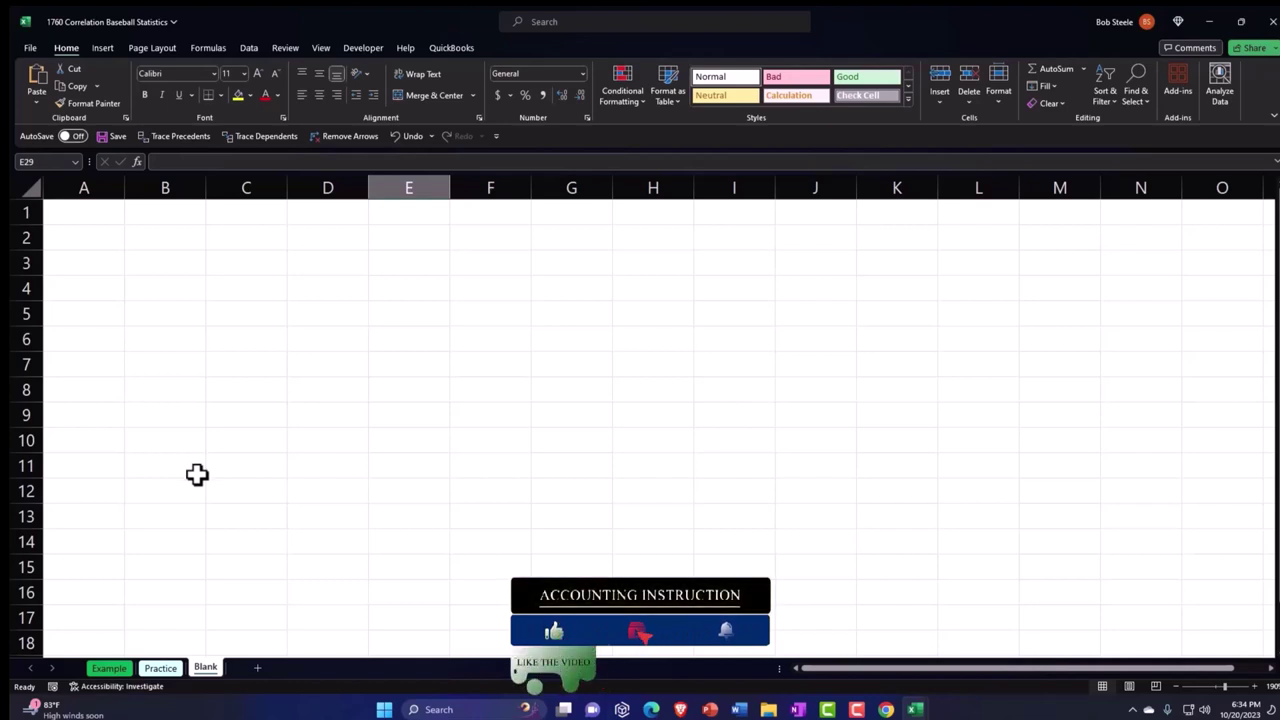
# - Examine the Example sheet's Age and BA data, mean and SD table, histogram, z-scores and correlation results
pyautogui.click(118, 671)
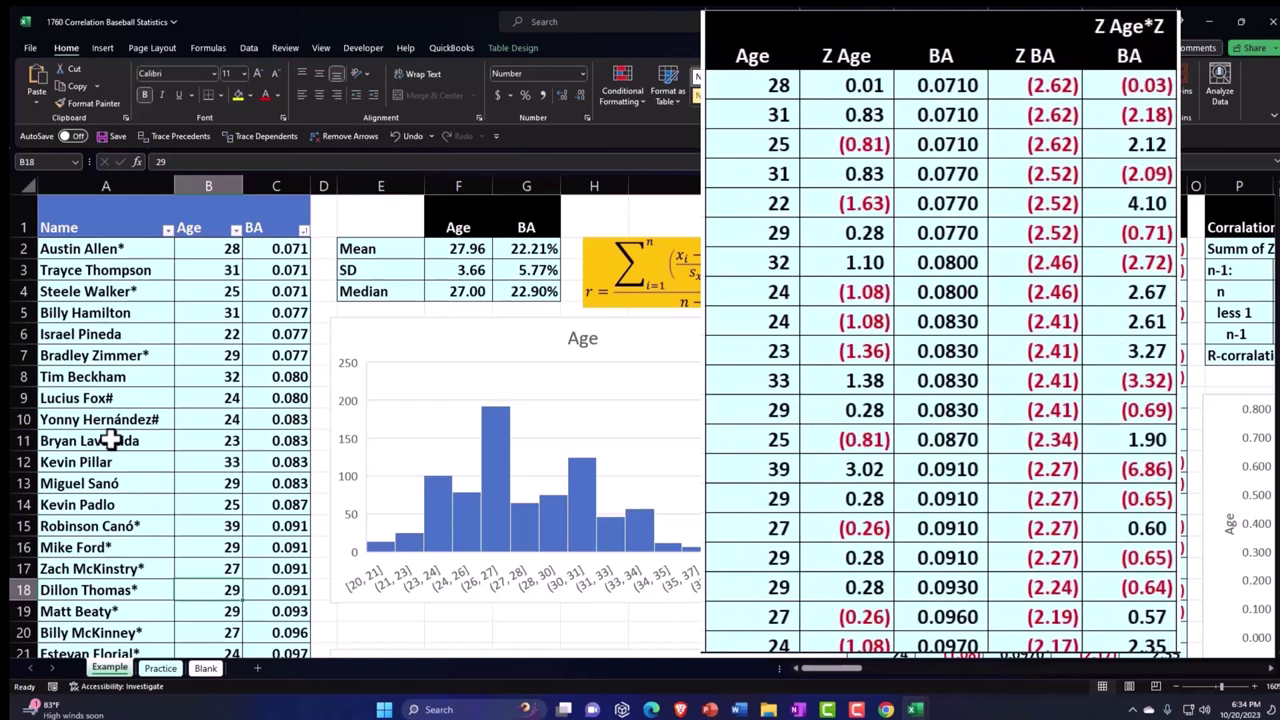
pyautogui.click(78, 380)
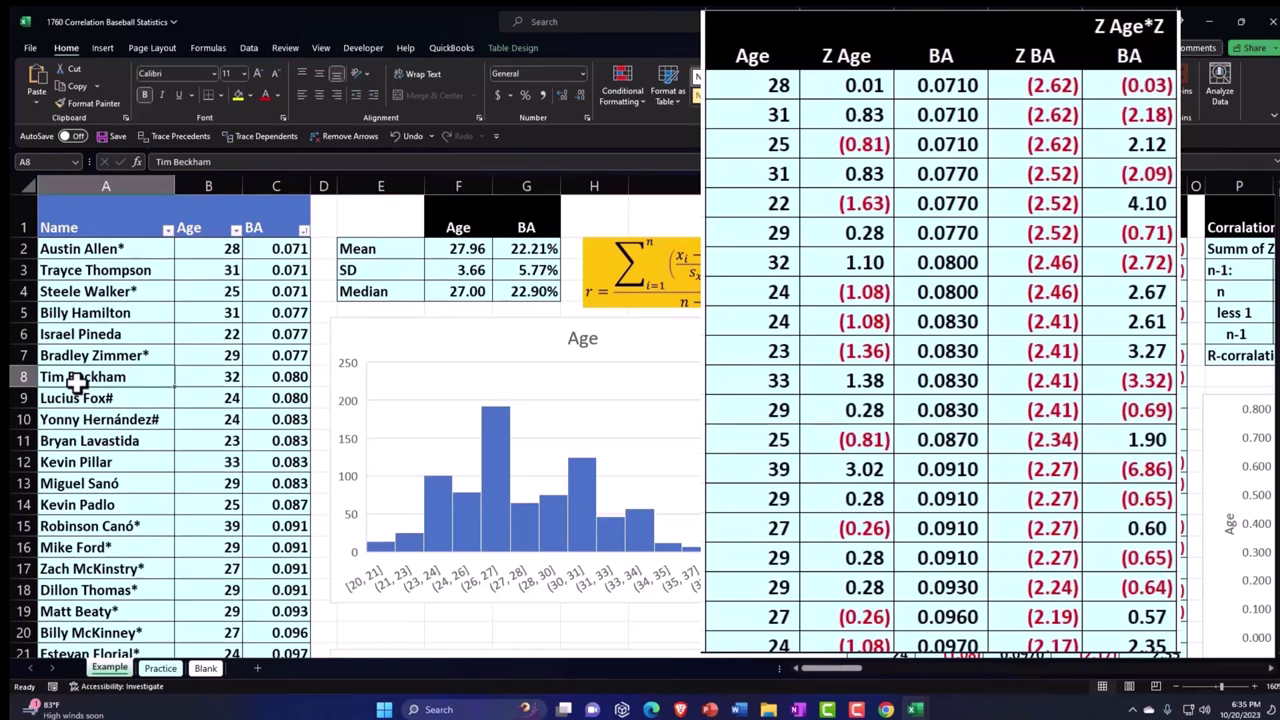
pyautogui.click(177, 273)
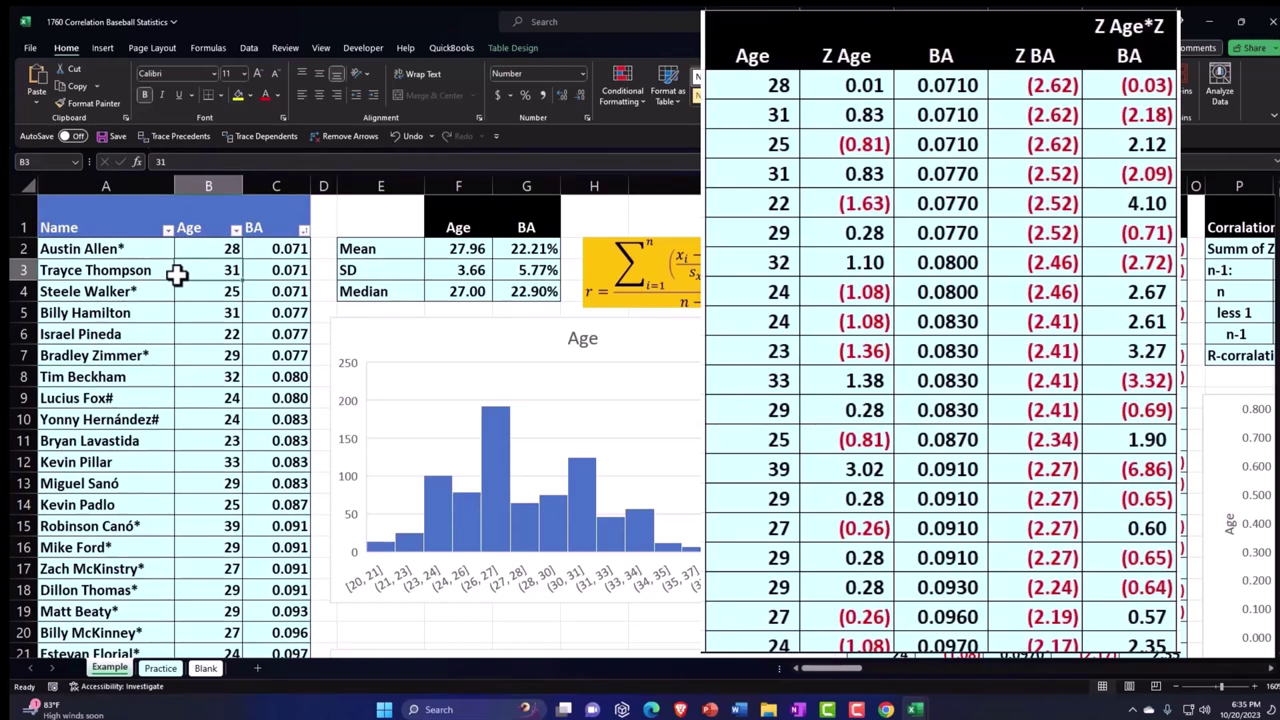
pyautogui.press('Right')
pyautogui.press('Right')
pyautogui.press('Right')
pyautogui.press('Right')
pyautogui.press('Right')
pyautogui.press('Right')
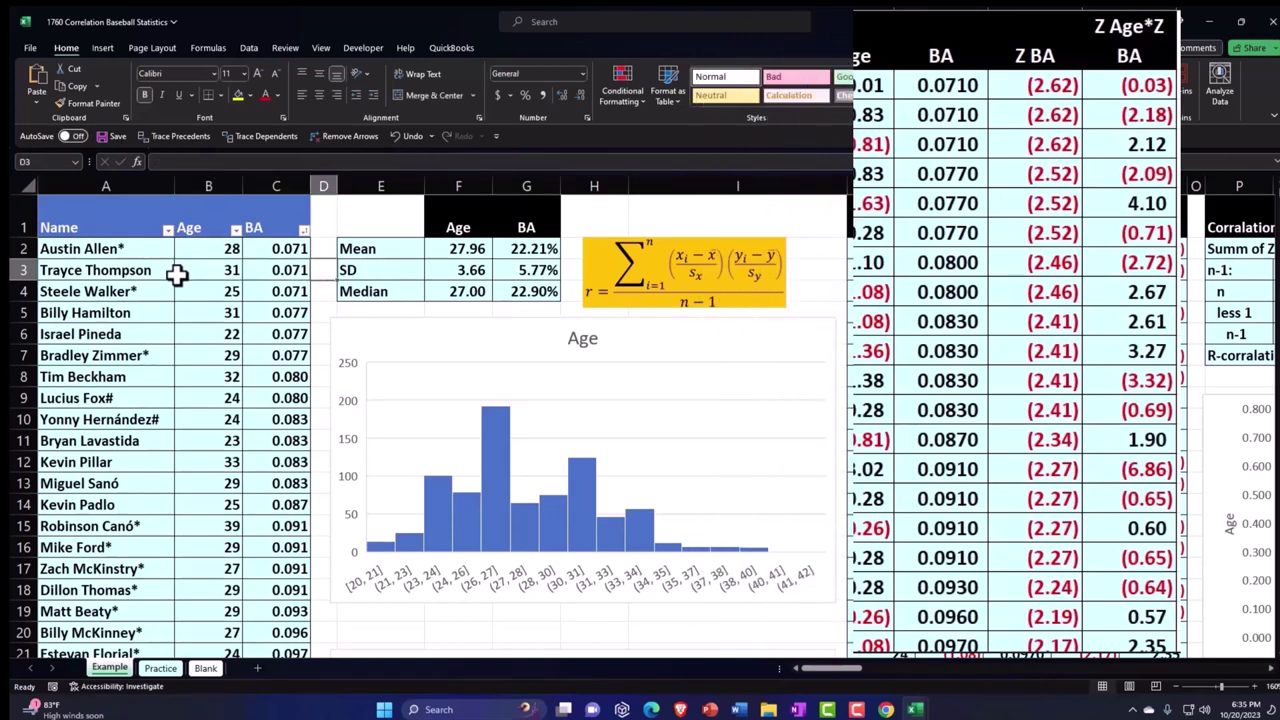
pyautogui.press('Right')
pyautogui.press('Right')
pyautogui.press('Right')
pyautogui.press('Right')
pyautogui.press('Right')
pyautogui.press('Right')
pyautogui.press('Right')
pyautogui.press('Right')
pyautogui.press('Right')
pyautogui.press('Right')
pyautogui.press('Right')
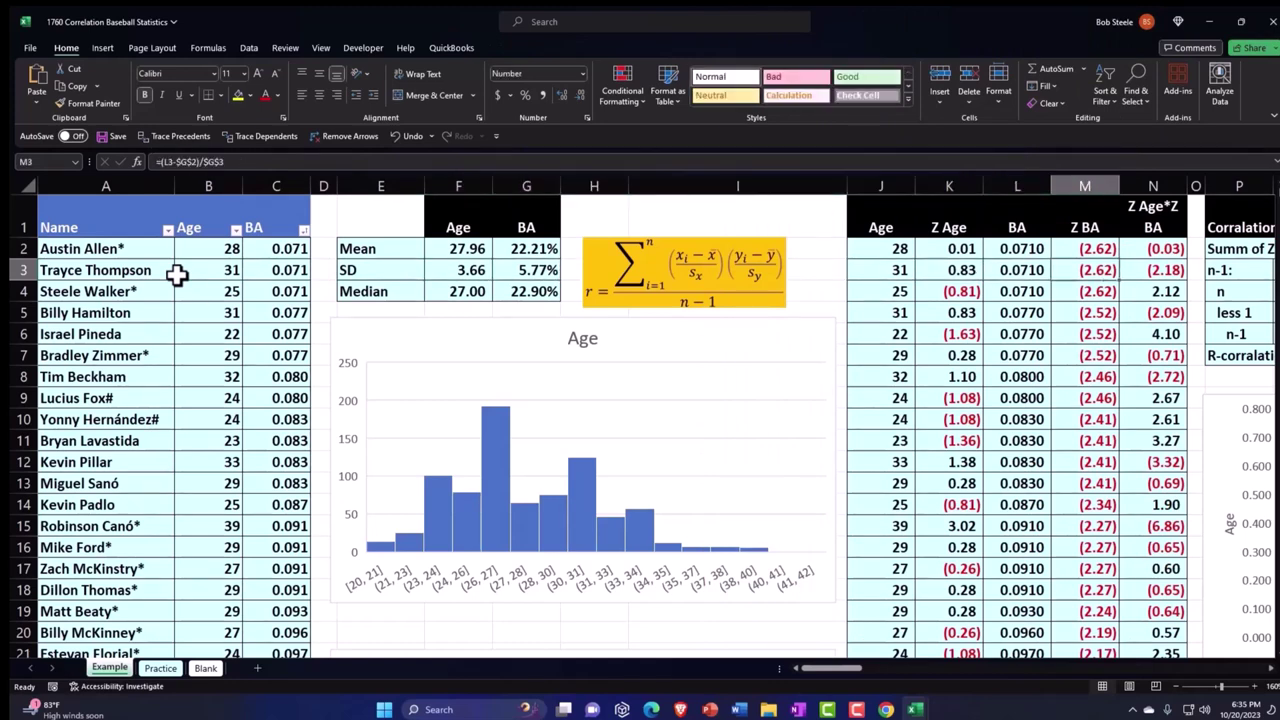
pyautogui.press('Right')
pyautogui.press('Right')
pyautogui.press('Right')
pyautogui.press('Right')
pyautogui.press('Right')
pyautogui.press('Right')
pyautogui.press('Right')
pyautogui.press('Right')
pyautogui.press('Right')
pyautogui.press('Right')
pyautogui.press('Right')
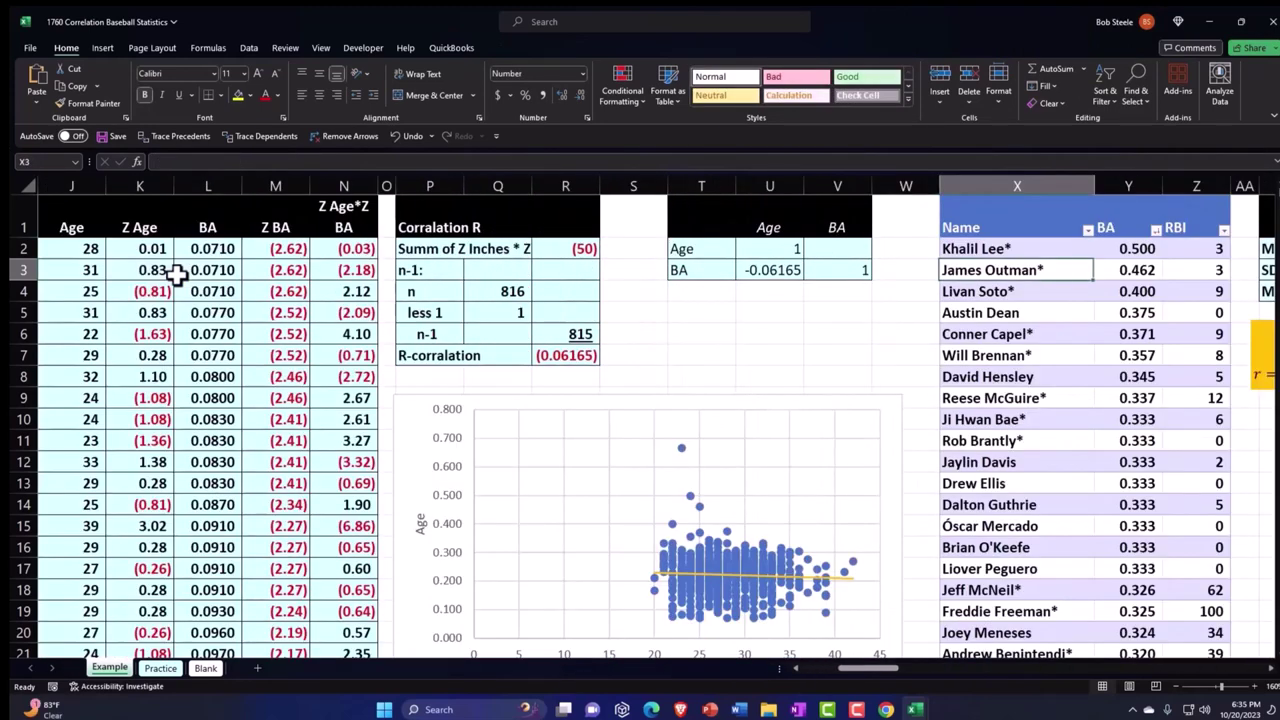
# - Examine the Example sheet's BA and RBI data, z-scores, correlation results and scatter plot, and return to column A
pyautogui.press('Right')
pyautogui.press('Right')
pyautogui.press('Right')
pyautogui.press('Right')
pyautogui.press('Right')
pyautogui.press('Right')
pyautogui.press('Right')
pyautogui.press('Right')
pyautogui.press('Right')
pyautogui.press('Right')
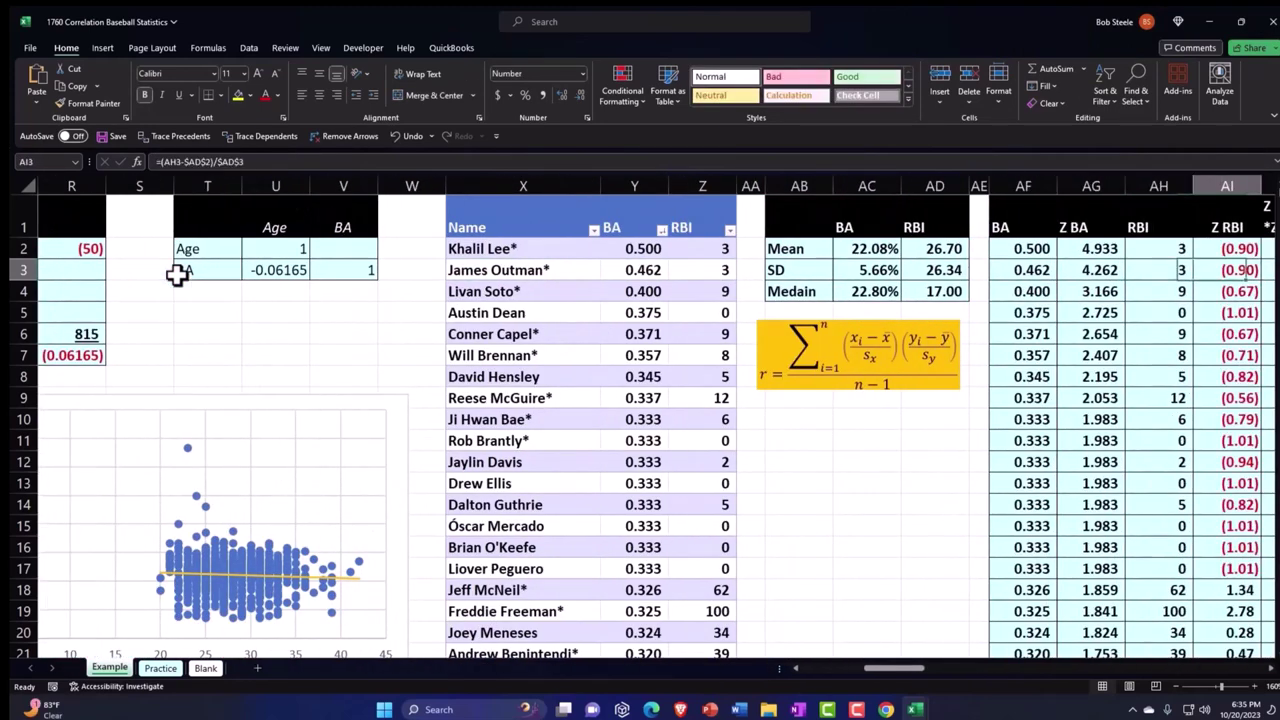
pyautogui.press('Right')
pyautogui.press('Right')
pyautogui.press('Right')
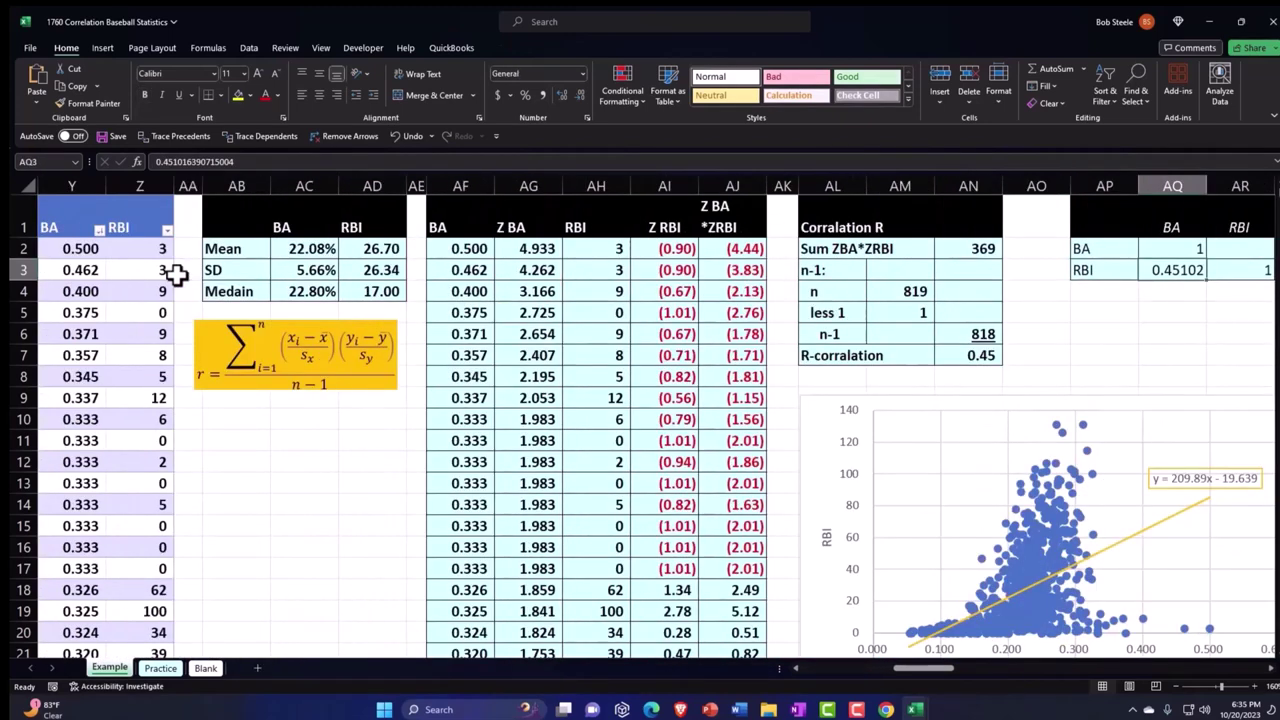
pyautogui.press('Right')
pyautogui.press('Right')
pyautogui.press('Right')
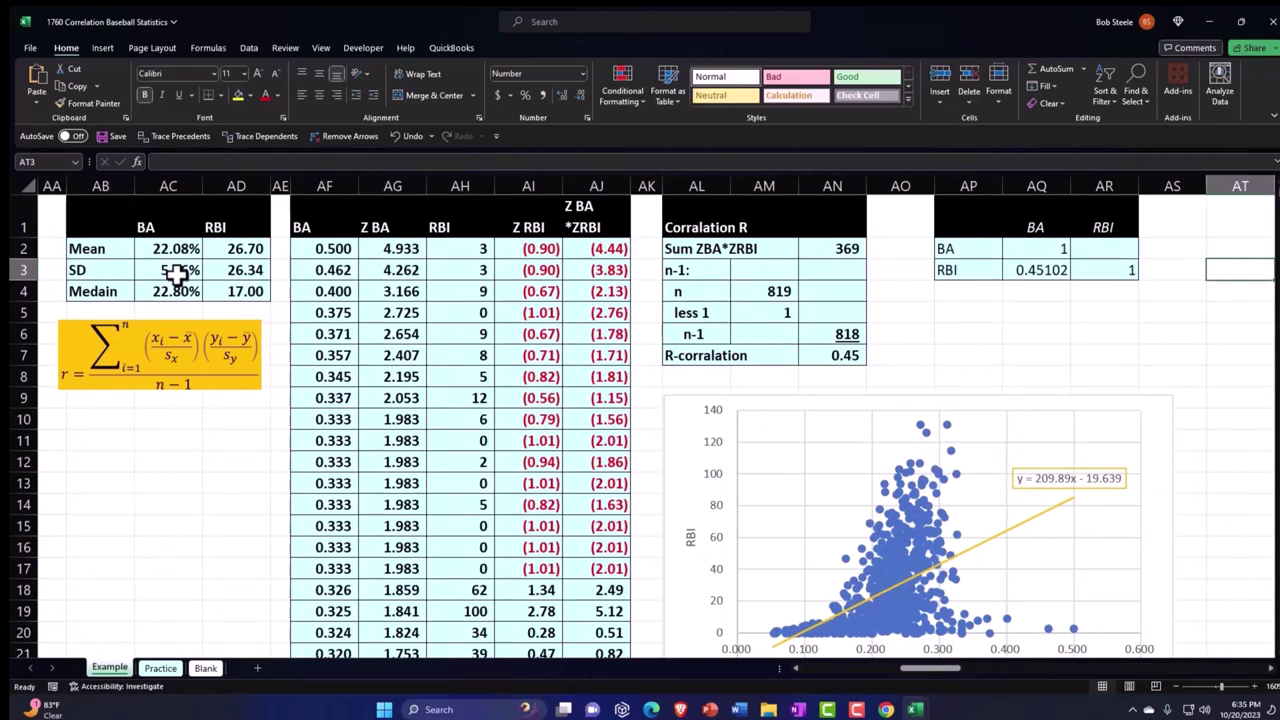
pyautogui.hotkey('ctrl', 'Left')
pyautogui.hotkey('ctrl', 'Left')
pyautogui.hotkey('ctrl', 'Left')
pyautogui.hotkey('ctrl', 'Left')
pyautogui.hotkey('ctrl', 'Left')
pyautogui.hotkey('ctrl', 'Left')
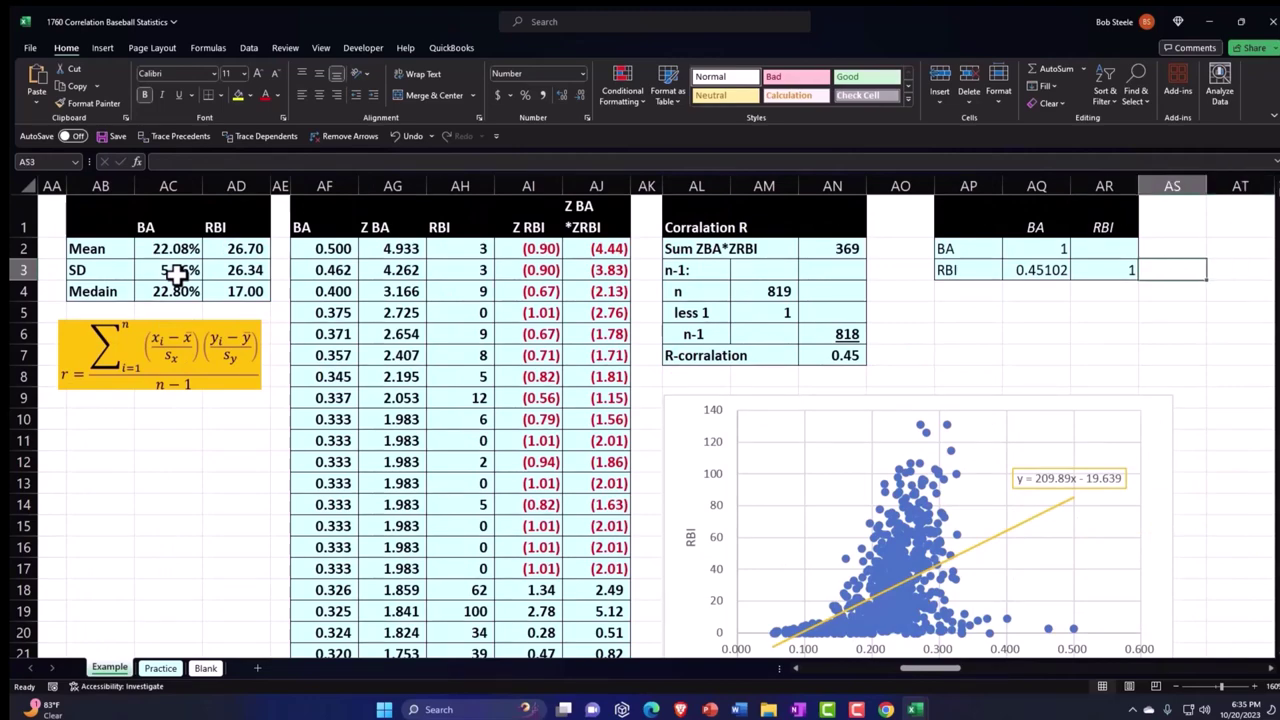
pyautogui.hotkey('ctrl', 'Left')
pyautogui.hotkey('ctrl', 'Left')
pyautogui.hotkey('ctrl', 'Left')
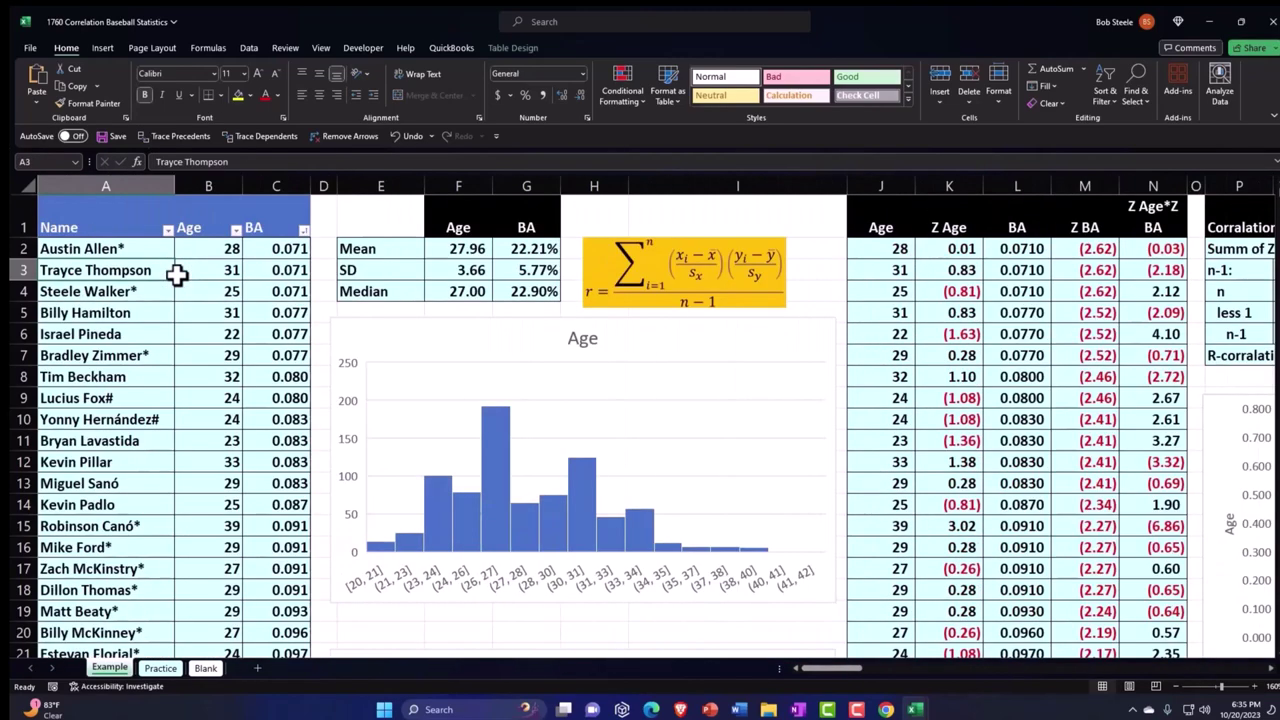
# - Bring up the Blank sheet and switch to the 2022 Major League Baseball Standard Batting page in Chrome
pyautogui.click(214, 669)
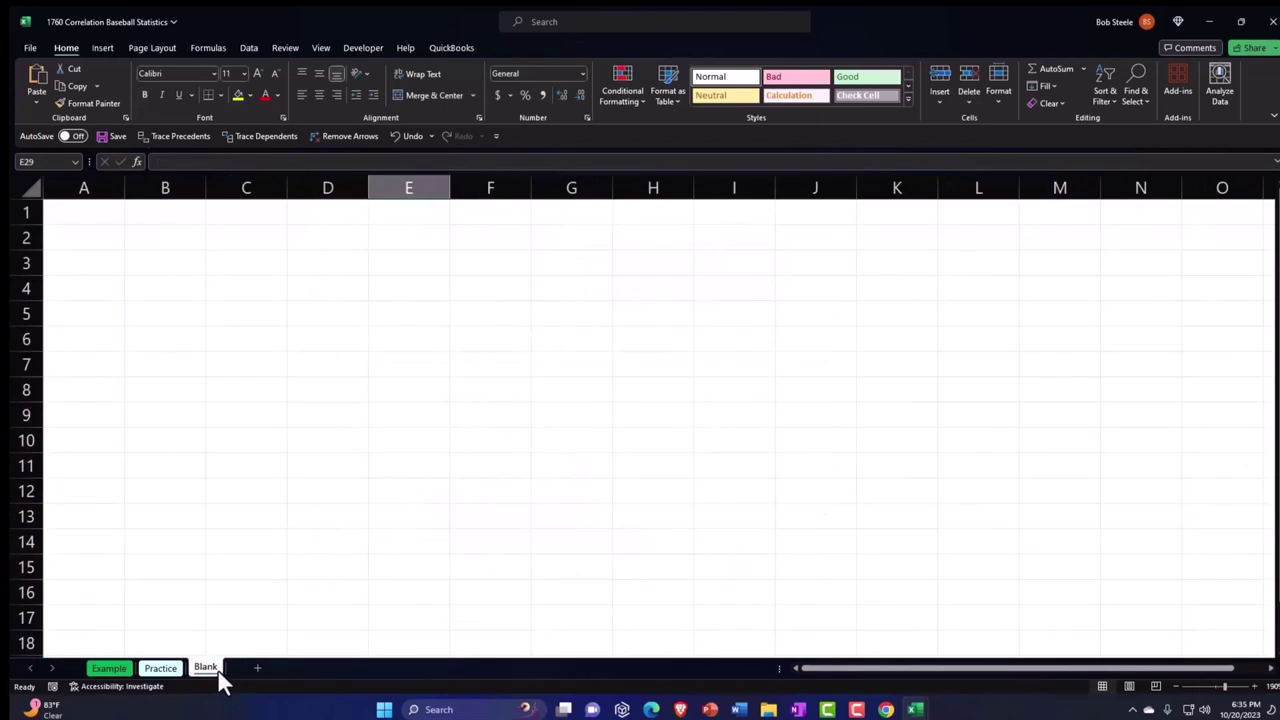
pyautogui.moveTo(885, 709)
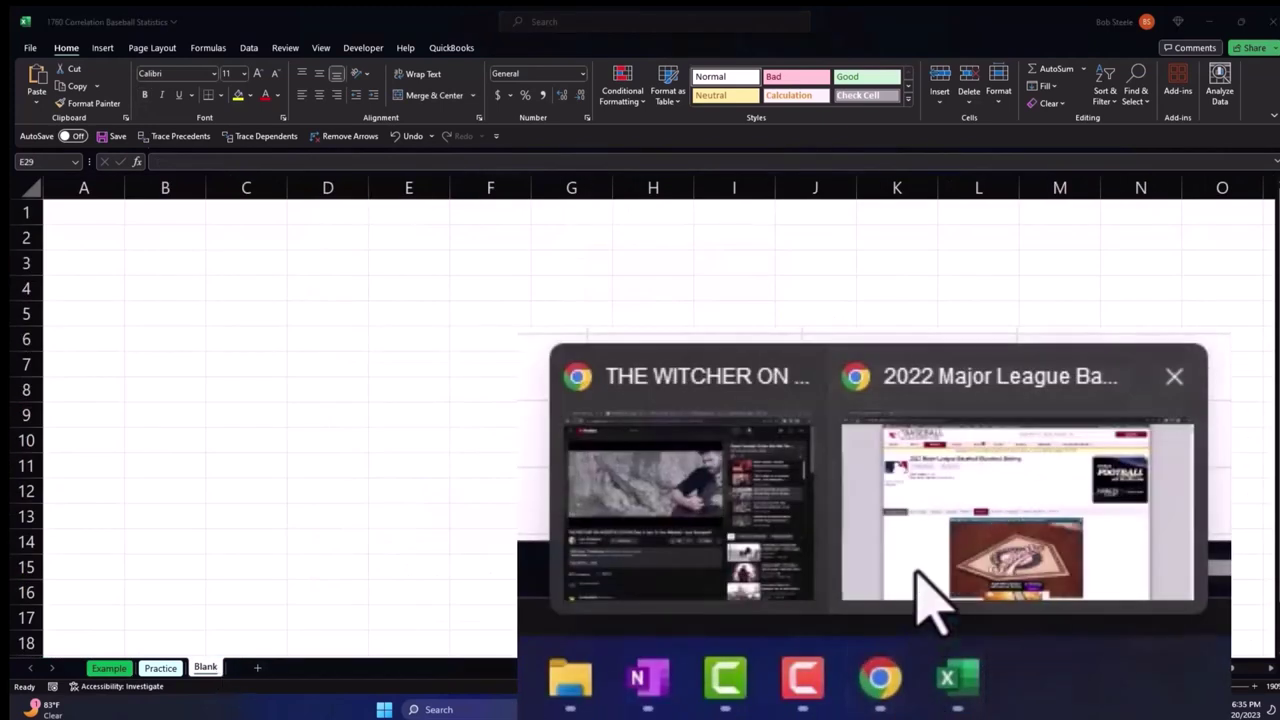
pyautogui.click(898, 672)
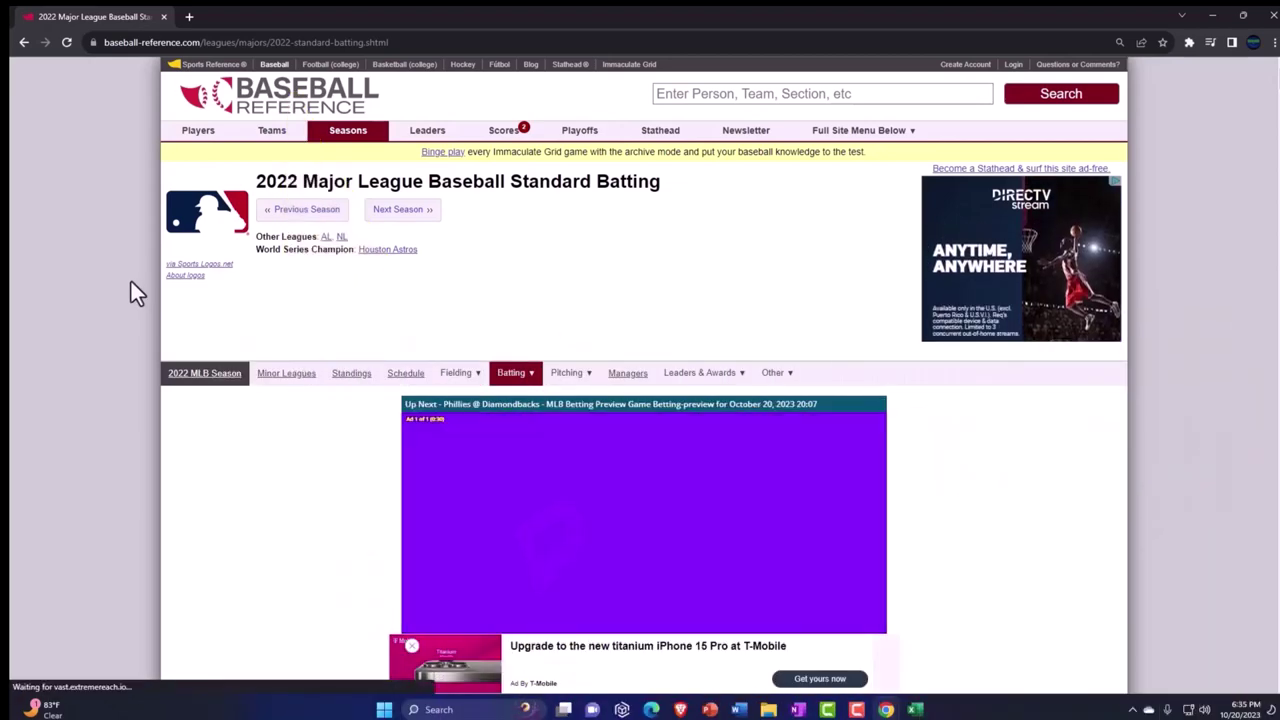
# - Convert the Player Standard Batting table on the page to CSV for Excel
pyautogui.scroll(-2, 131, 281)
pyautogui.scroll(-3, 131, 281)
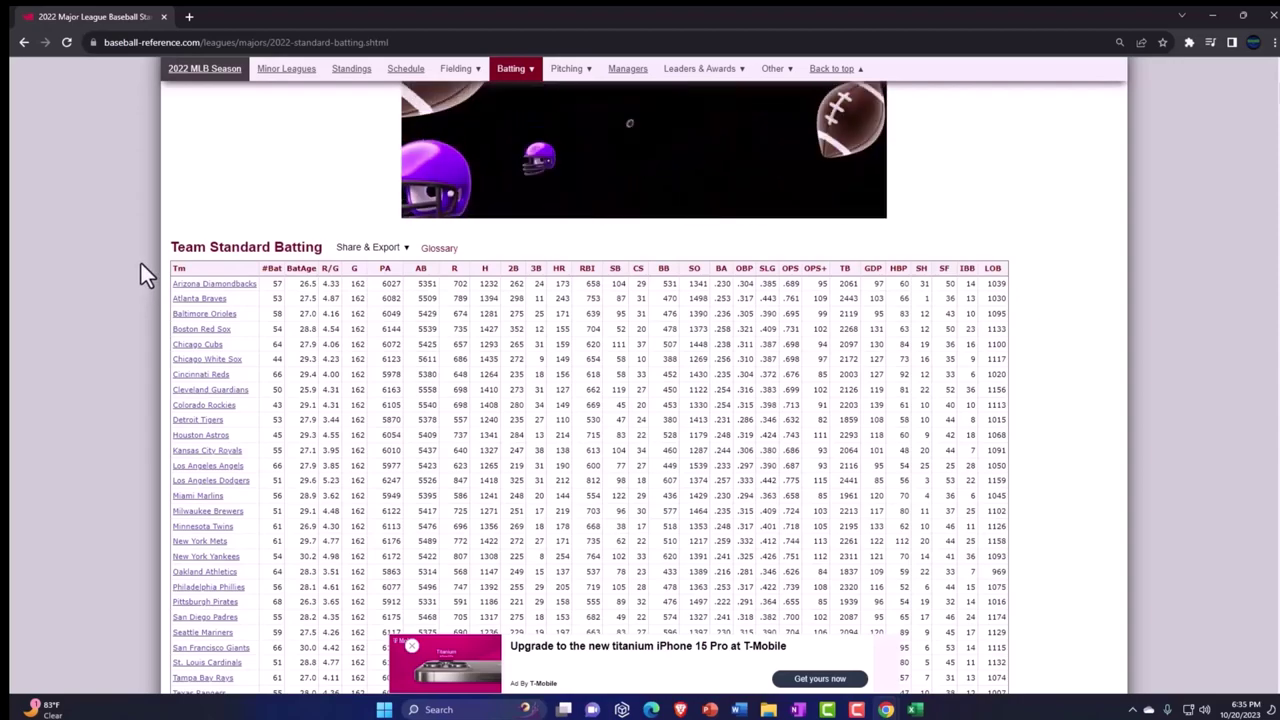
pyautogui.scroll(-3, 141, 266)
pyautogui.scroll(-2, 141, 265)
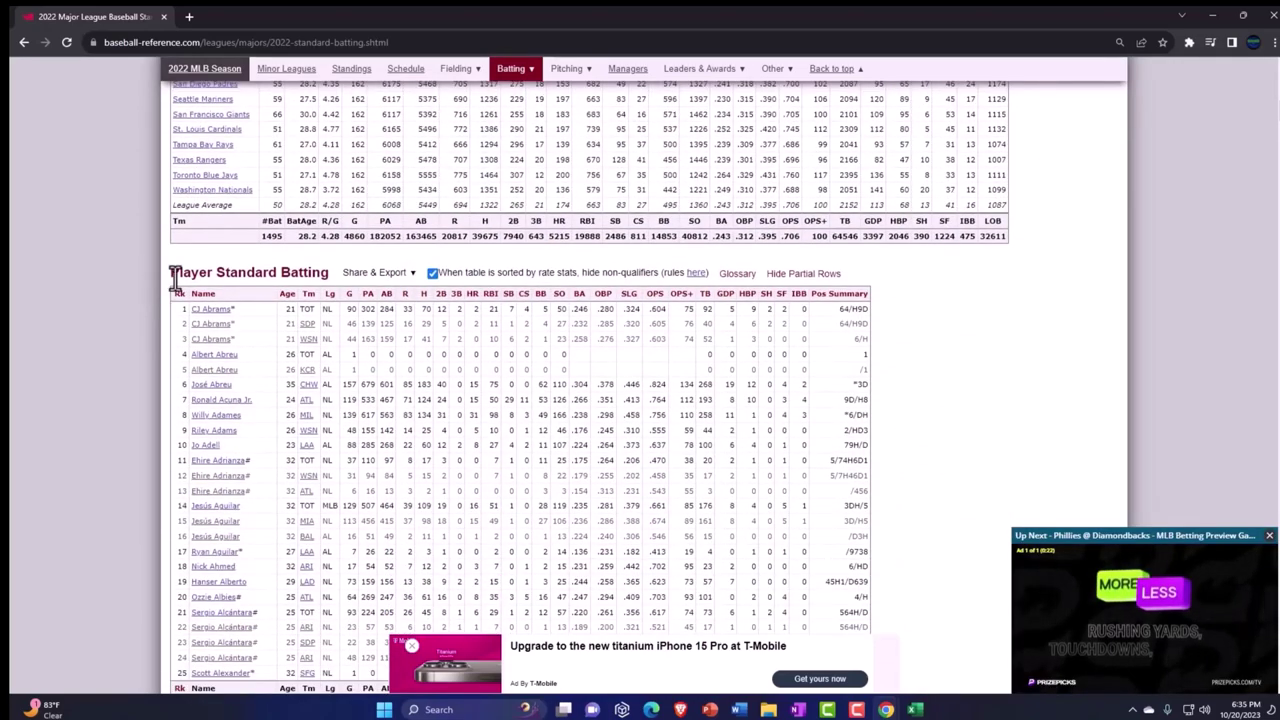
pyautogui.moveTo(413, 280)
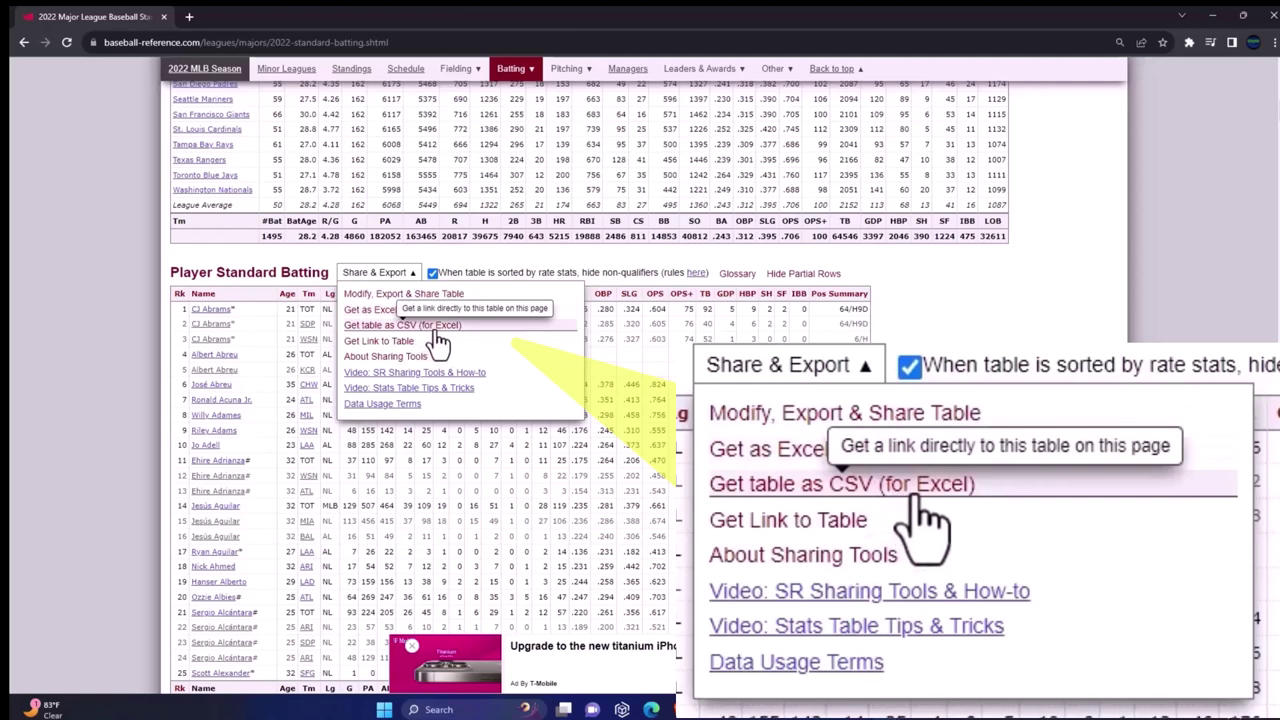
pyautogui.click(438, 333)
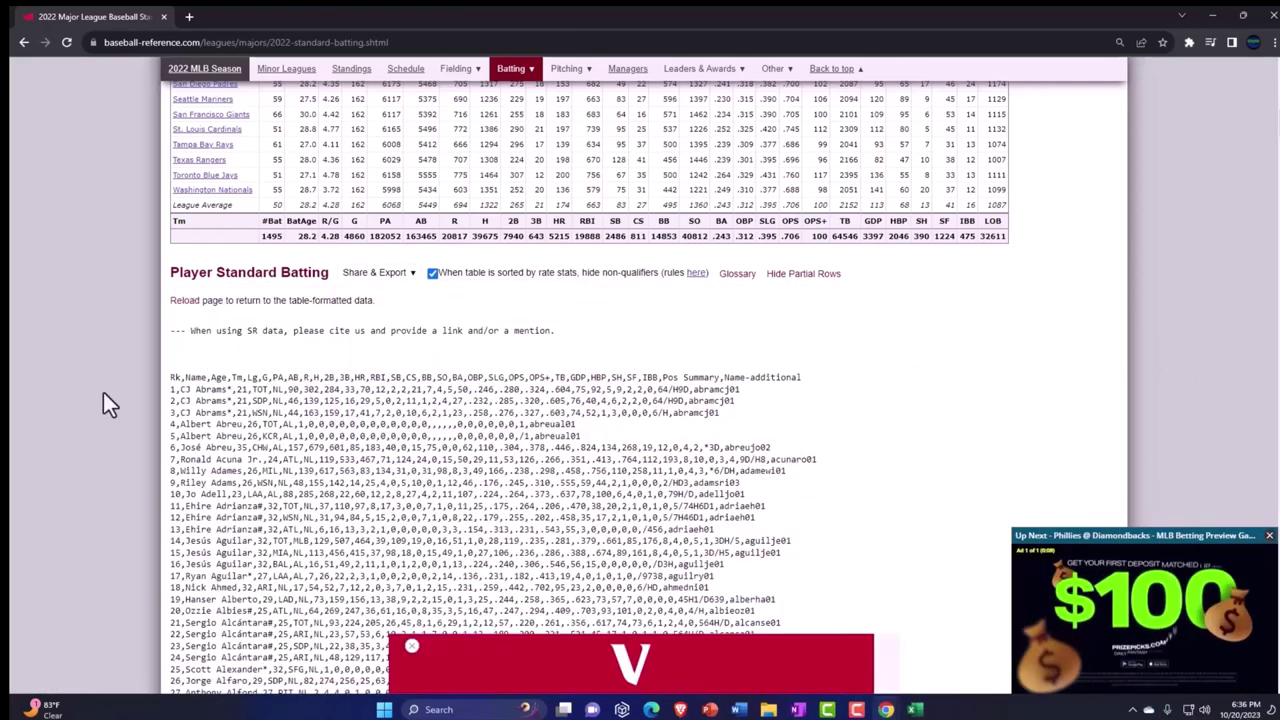
# - Copy all the CSV text from the Rk header line to the LgAvg line and switch to the 1760 Correlation Baseball Statistics workbook
pyautogui.scroll(-2, 103, 392)
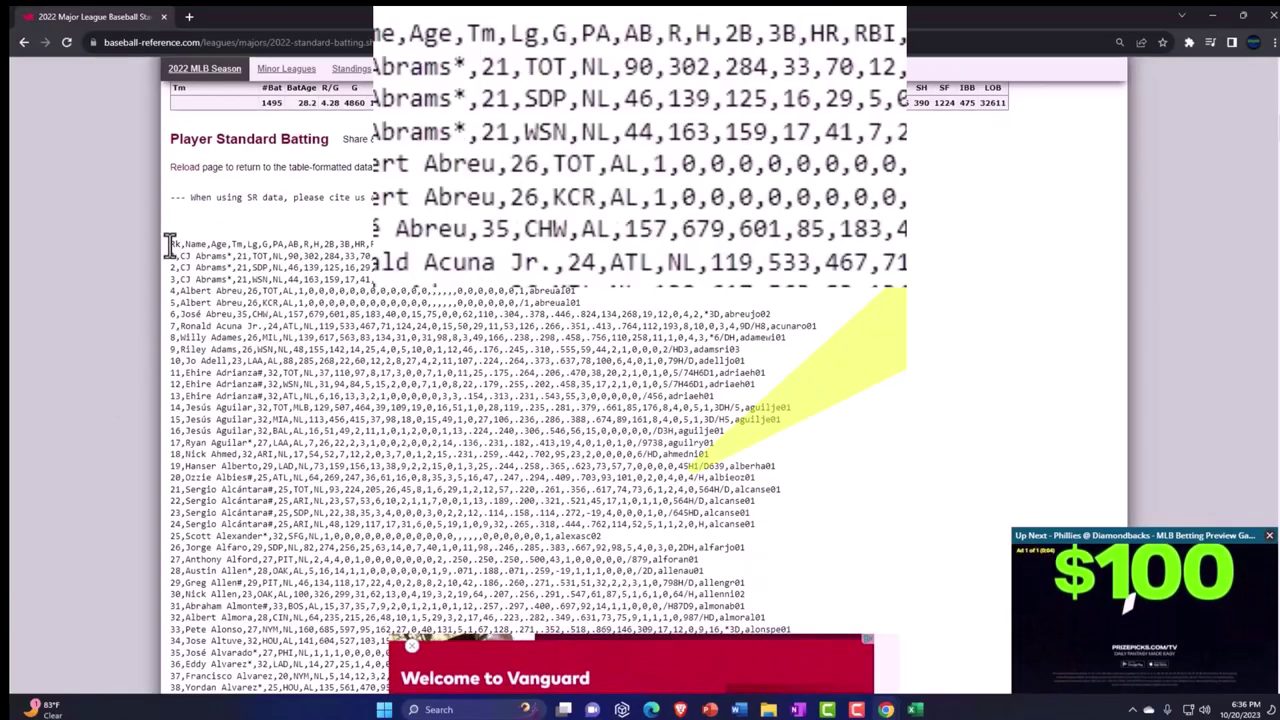
pyautogui.moveTo(170, 244); pyautogui.dragTo(748, 308)
pyautogui.moveTo(916, 710)
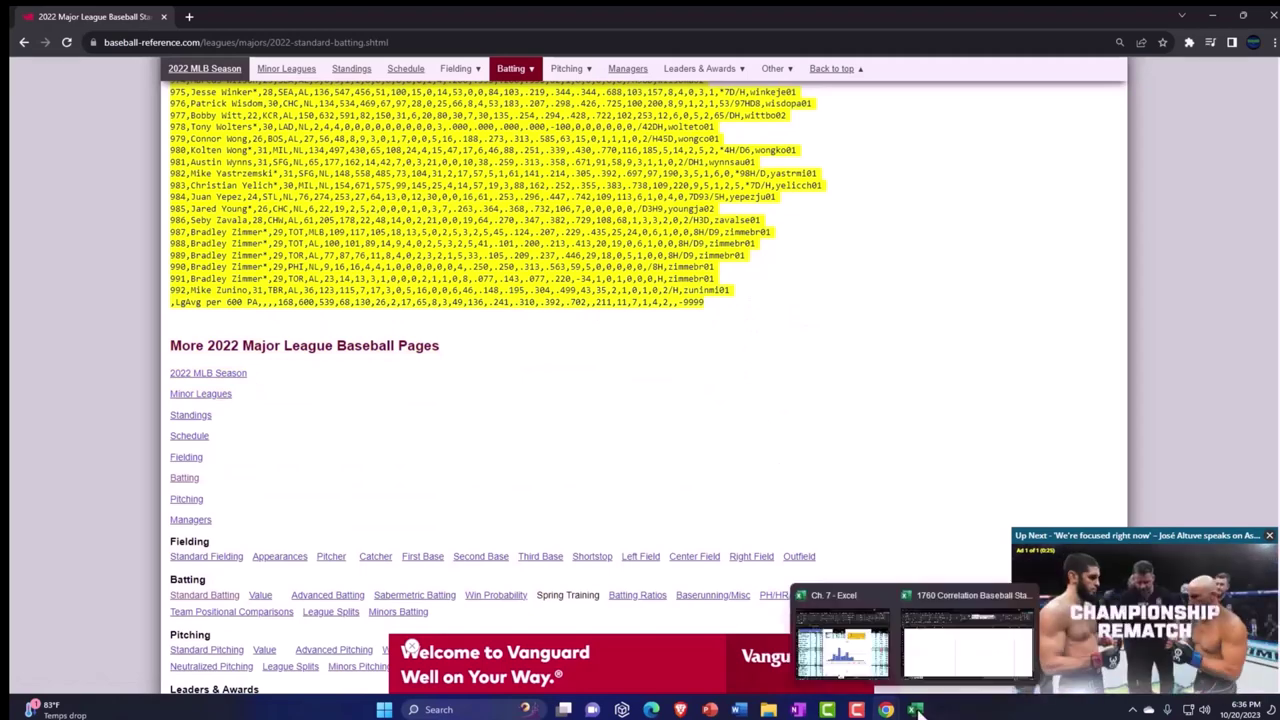
pyautogui.click(929, 622)
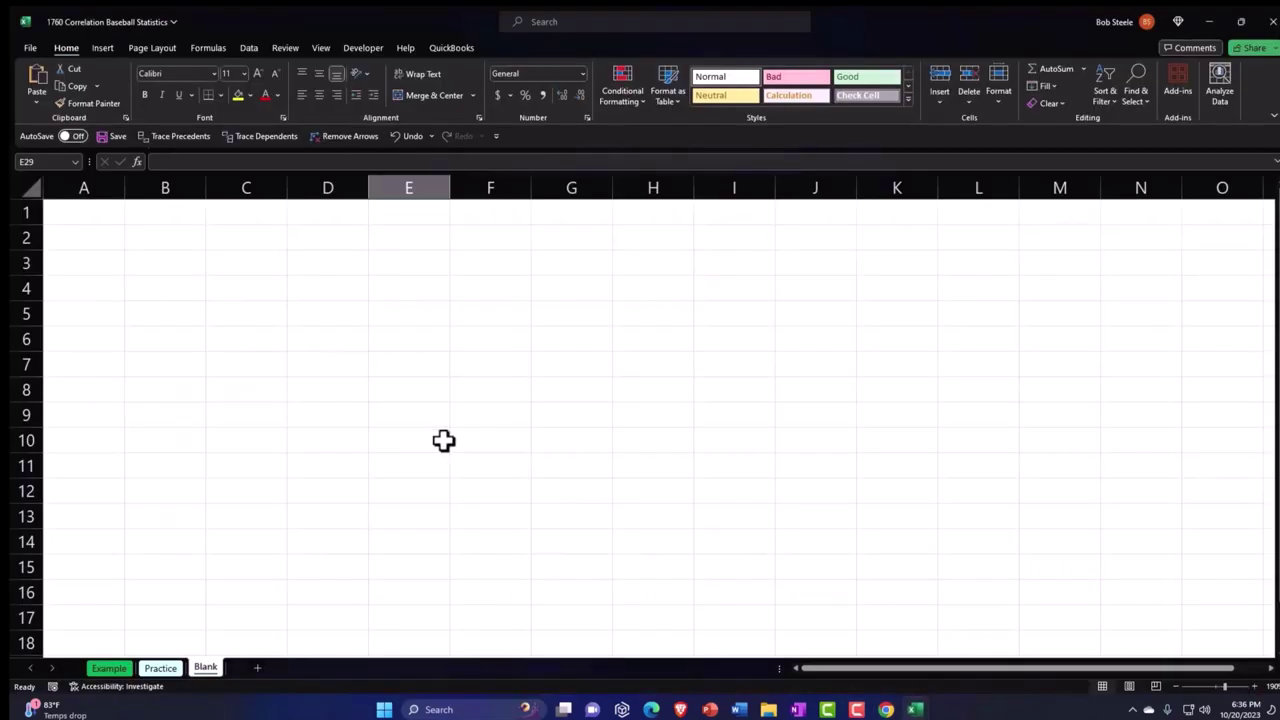
# - Paste the copied CSV batting data into cell A1 of the Blank sheet, keeping the source formatting
pyautogui.click(83, 210)
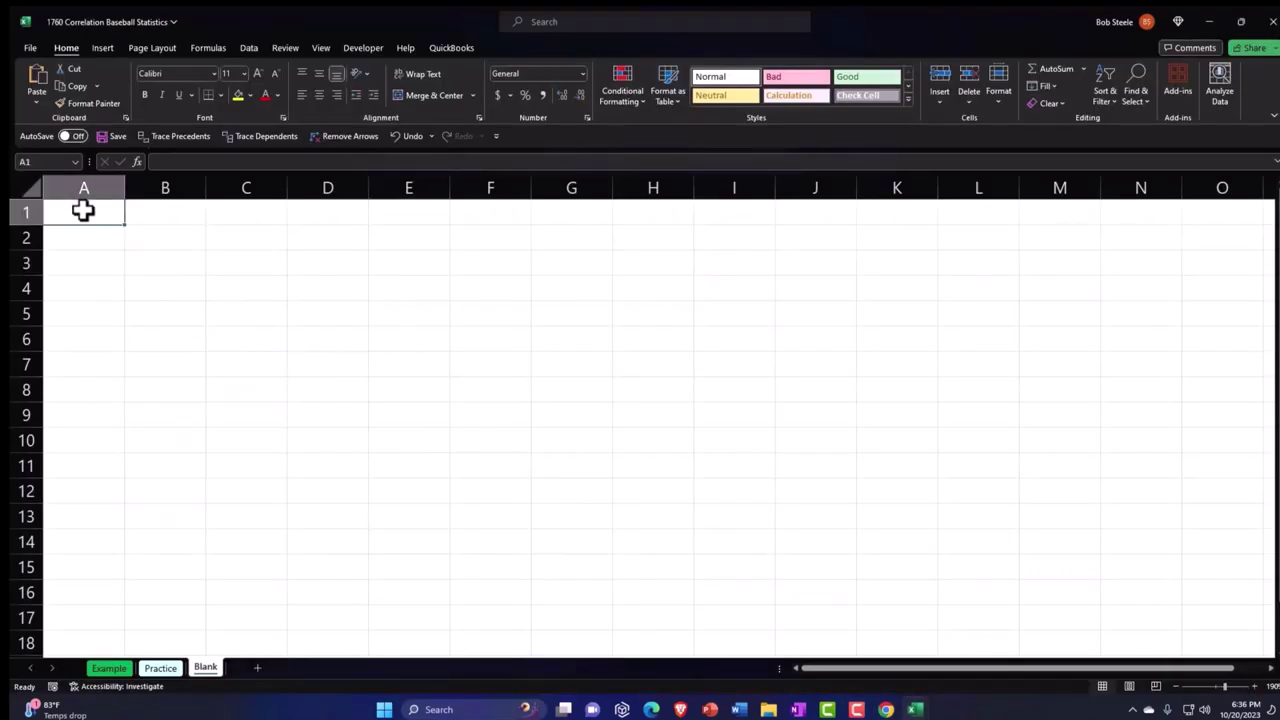
pyautogui.rightClick(83, 210)
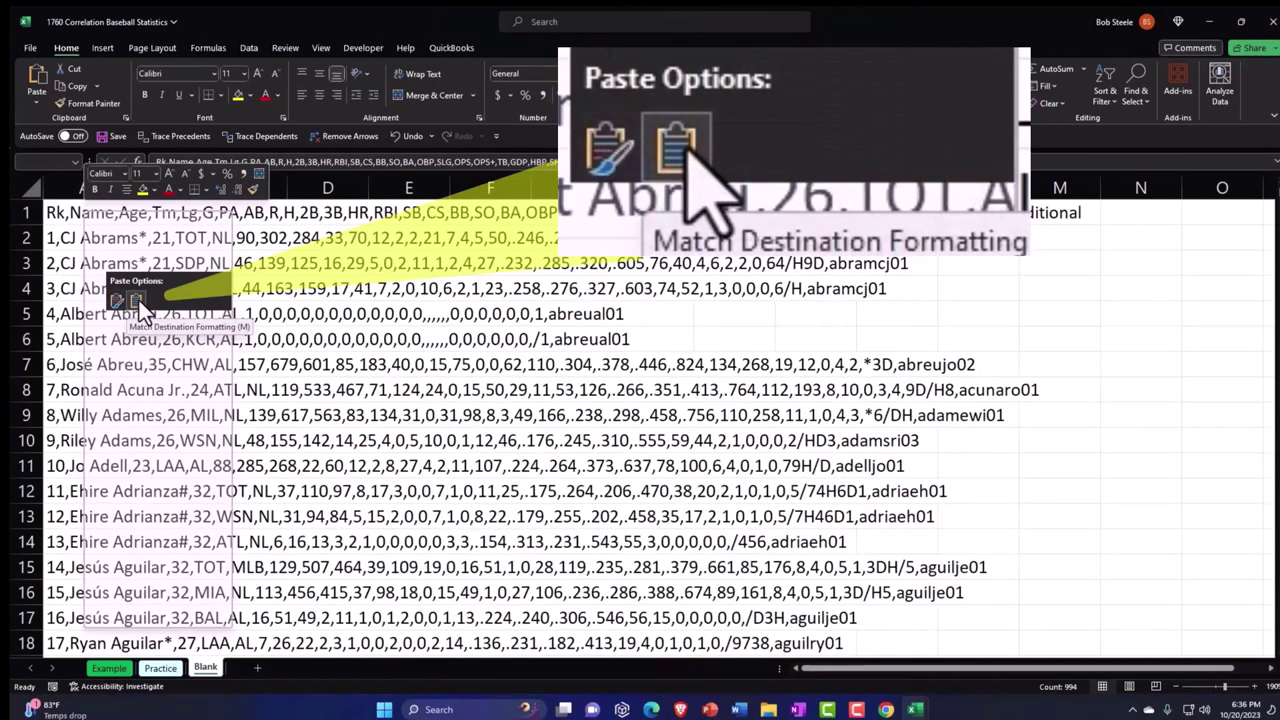
pyautogui.click(116, 302)
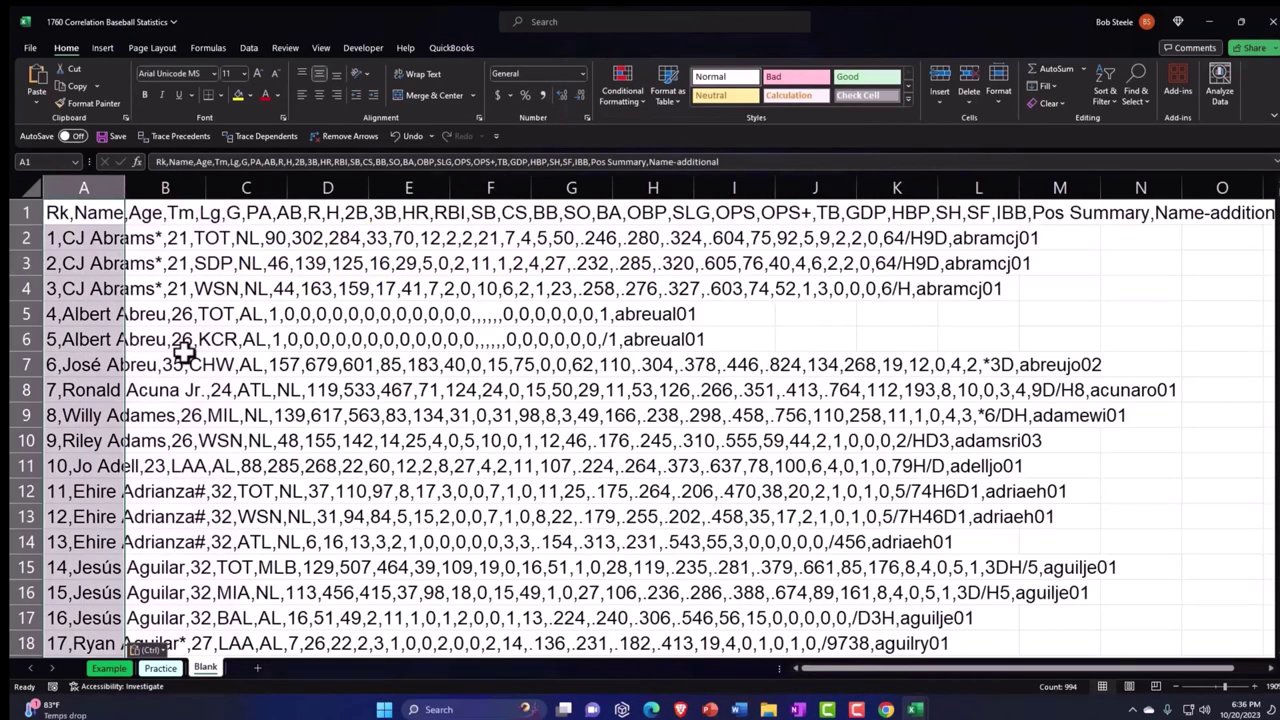
# - Split the pasted column A data with Text to Columns as Delimited, using only Comma as delimiter, General format and destination $A$1
pyautogui.scroll(-4, 183, 352)
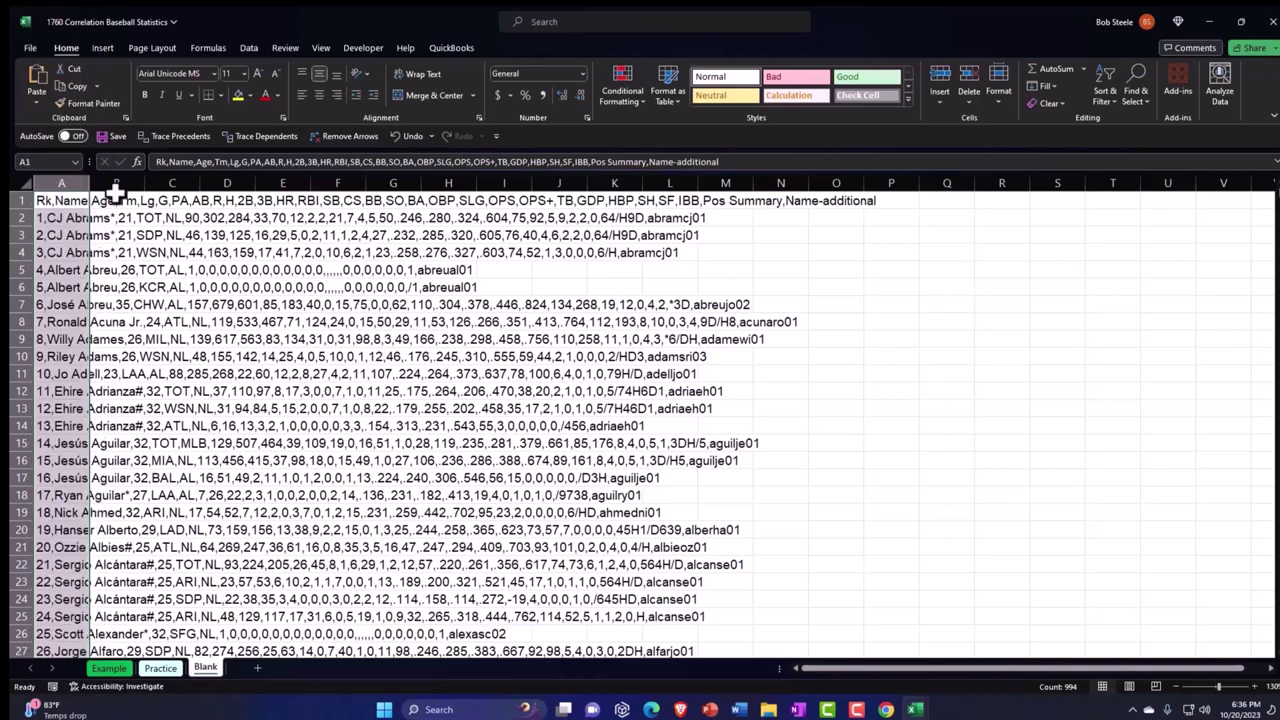
pyautogui.click(249, 48)
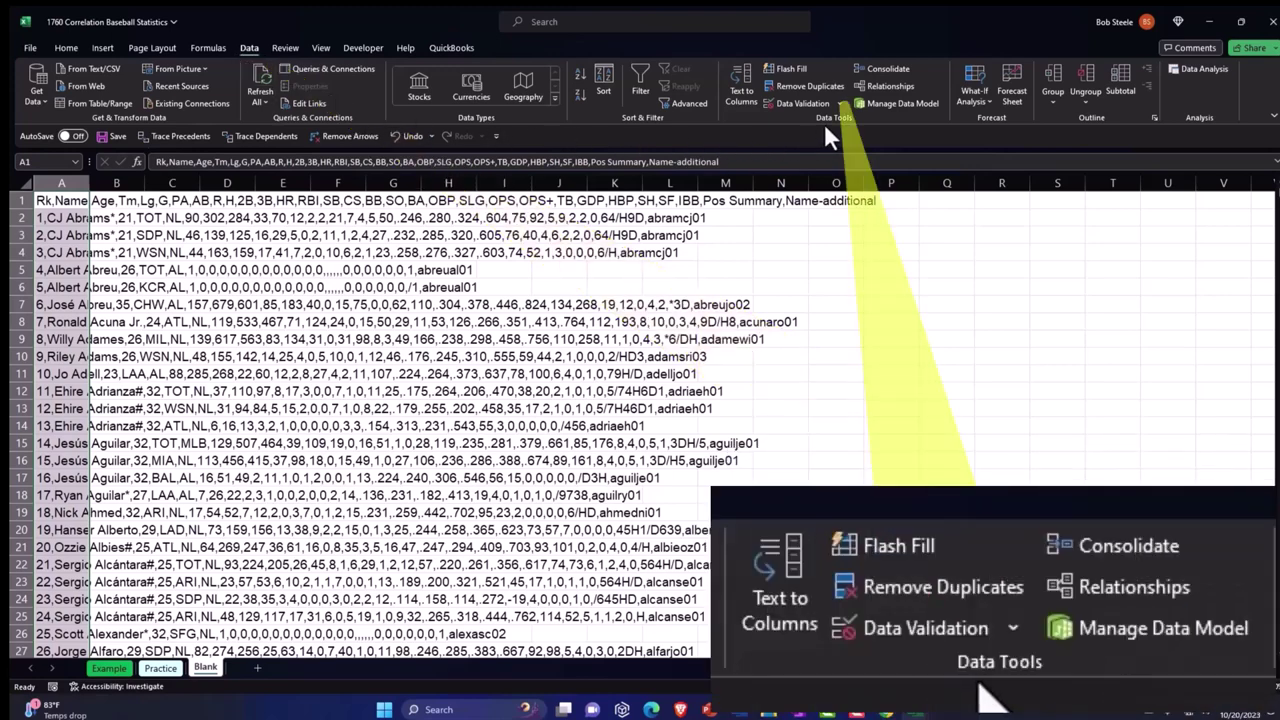
pyautogui.click(750, 102)
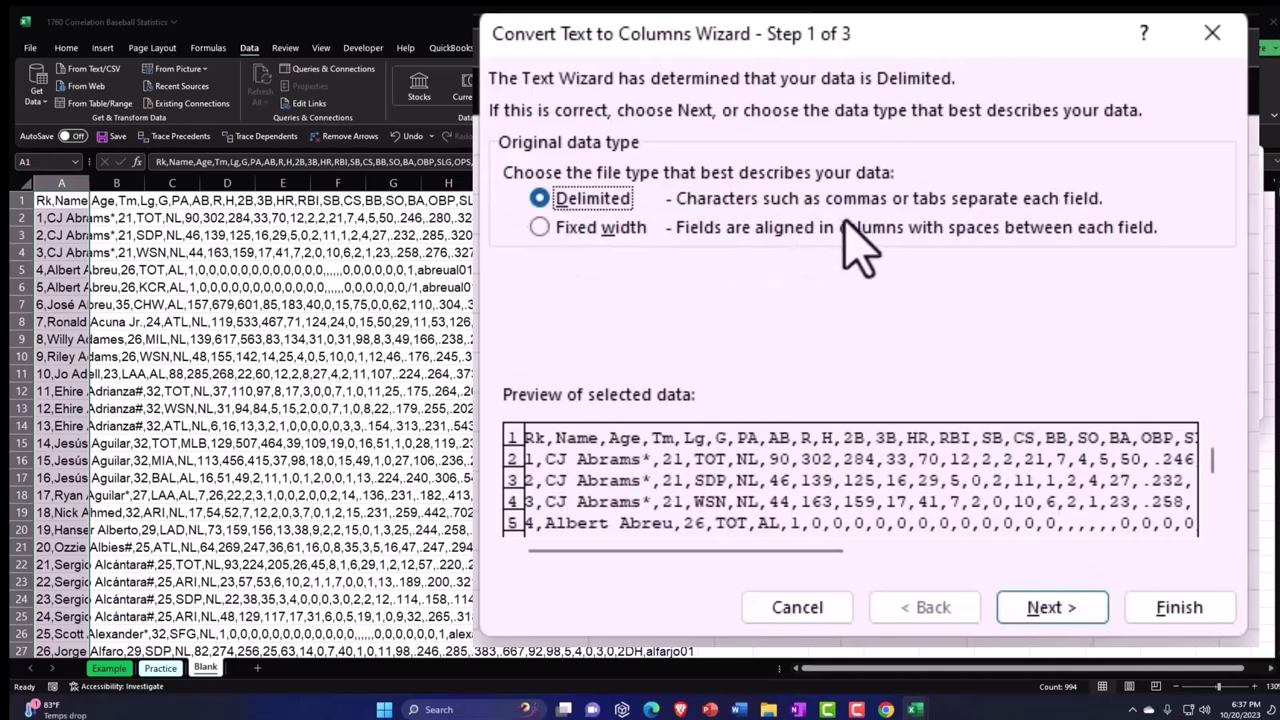
pyautogui.click(1046, 612)
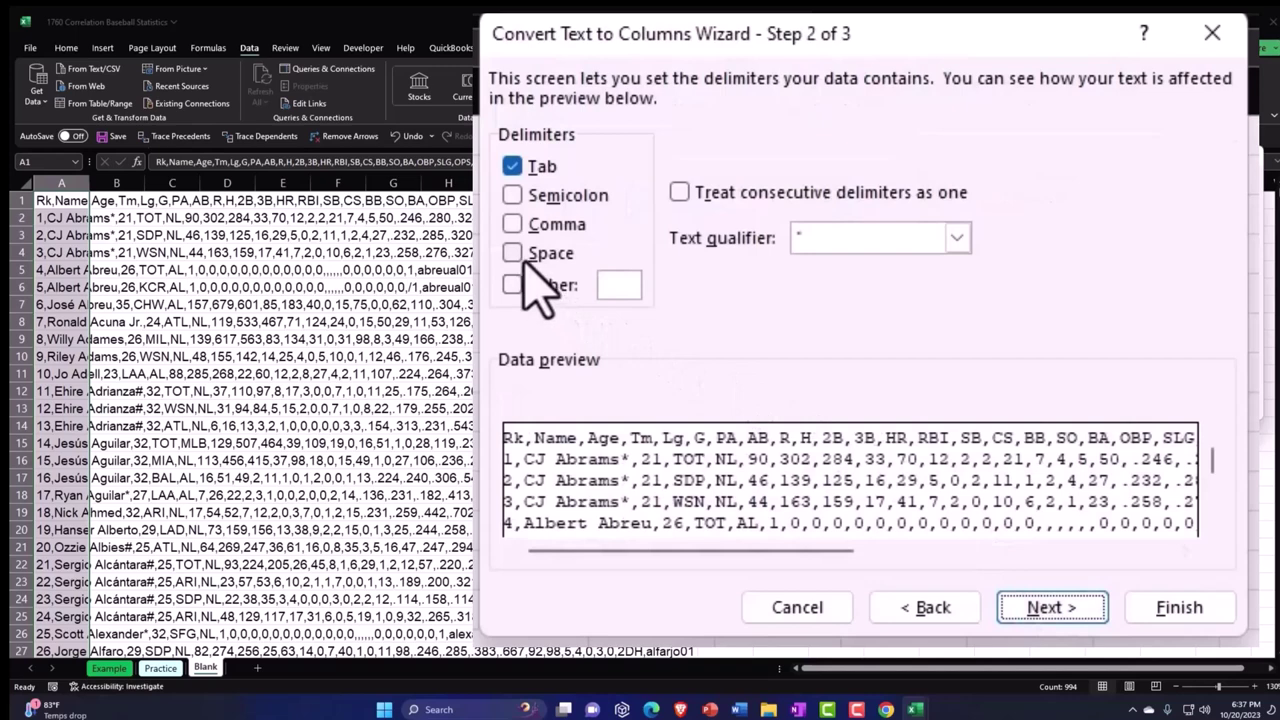
pyautogui.click(512, 224)
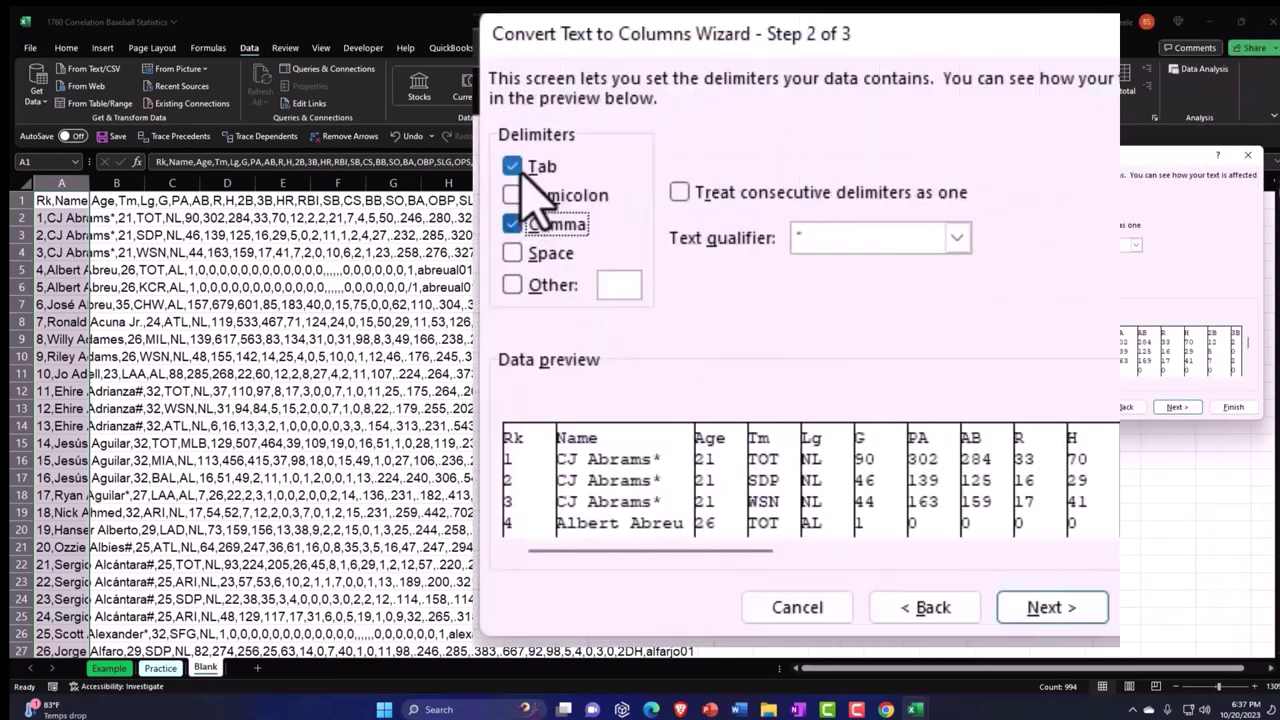
pyautogui.click(528, 176)
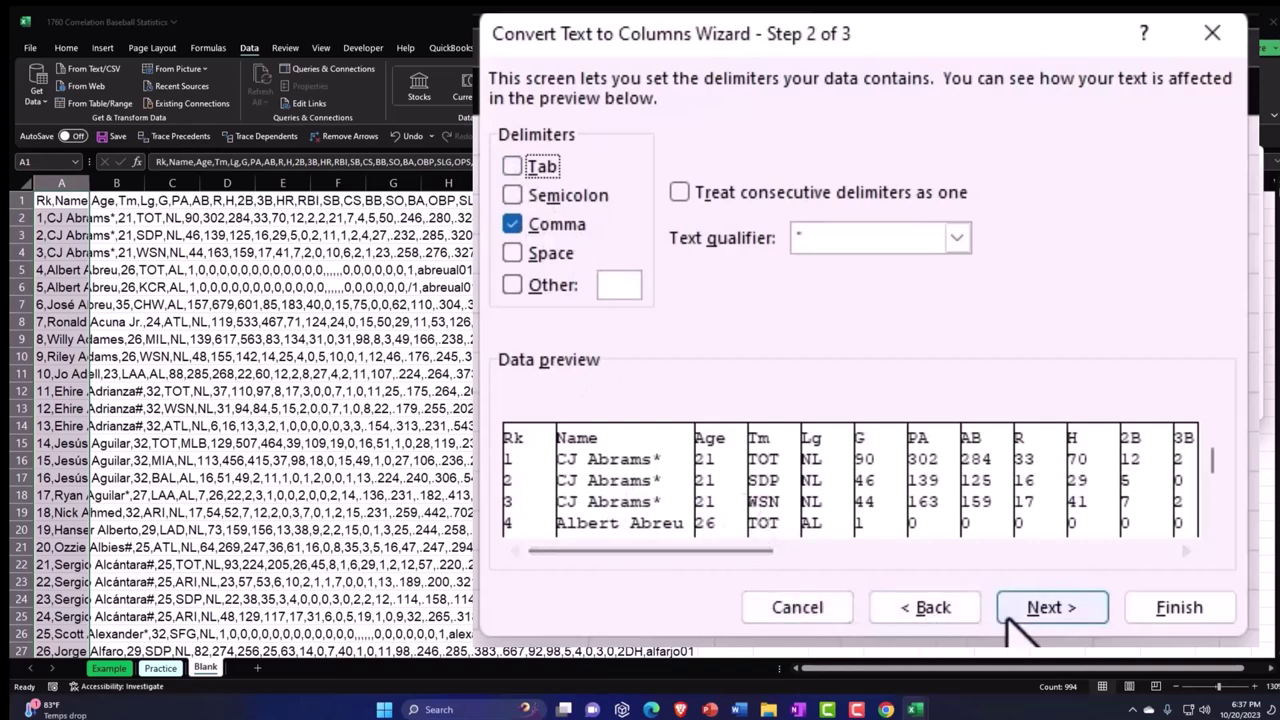
pyautogui.click(1040, 607)
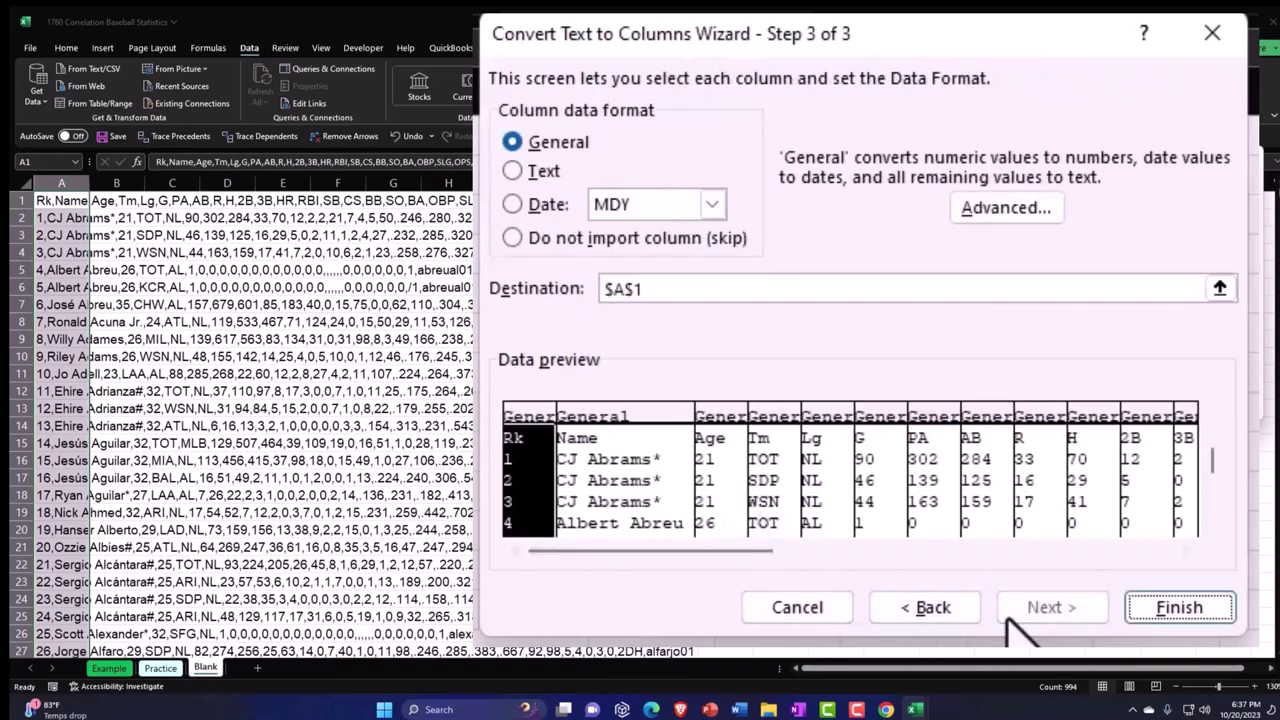
pyautogui.click(1172, 607)
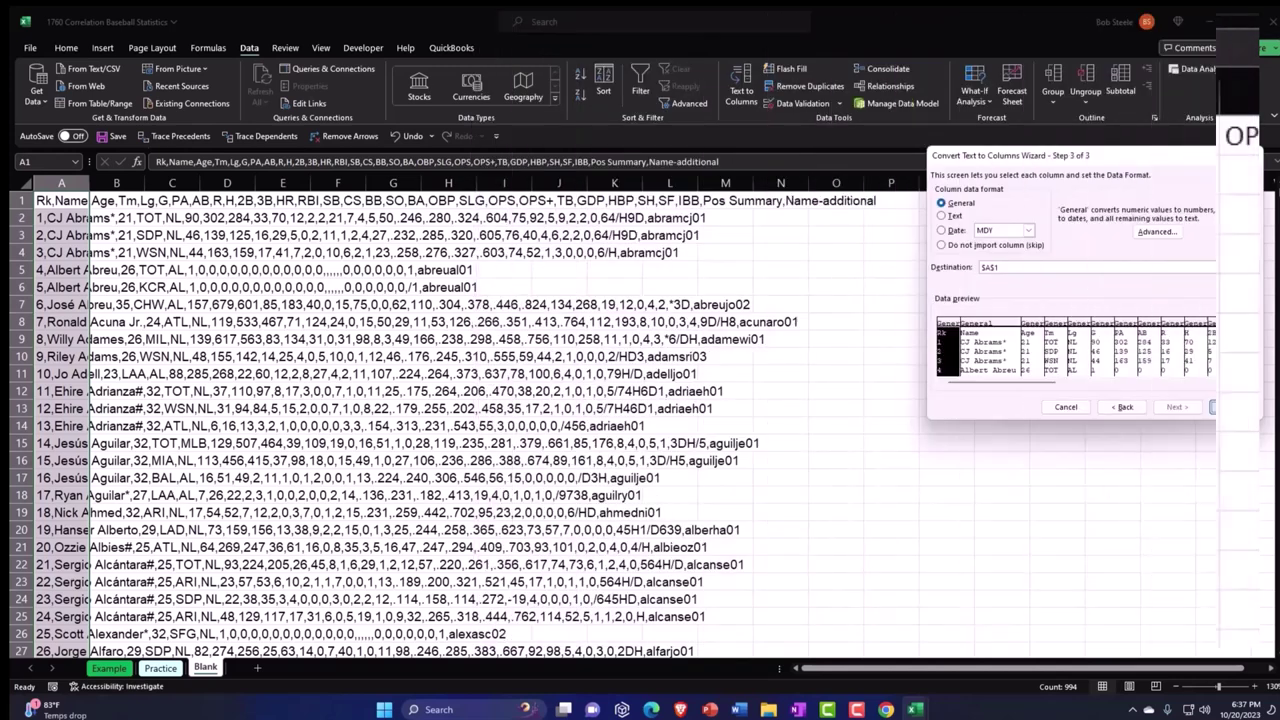
pyautogui.click(446, 373)
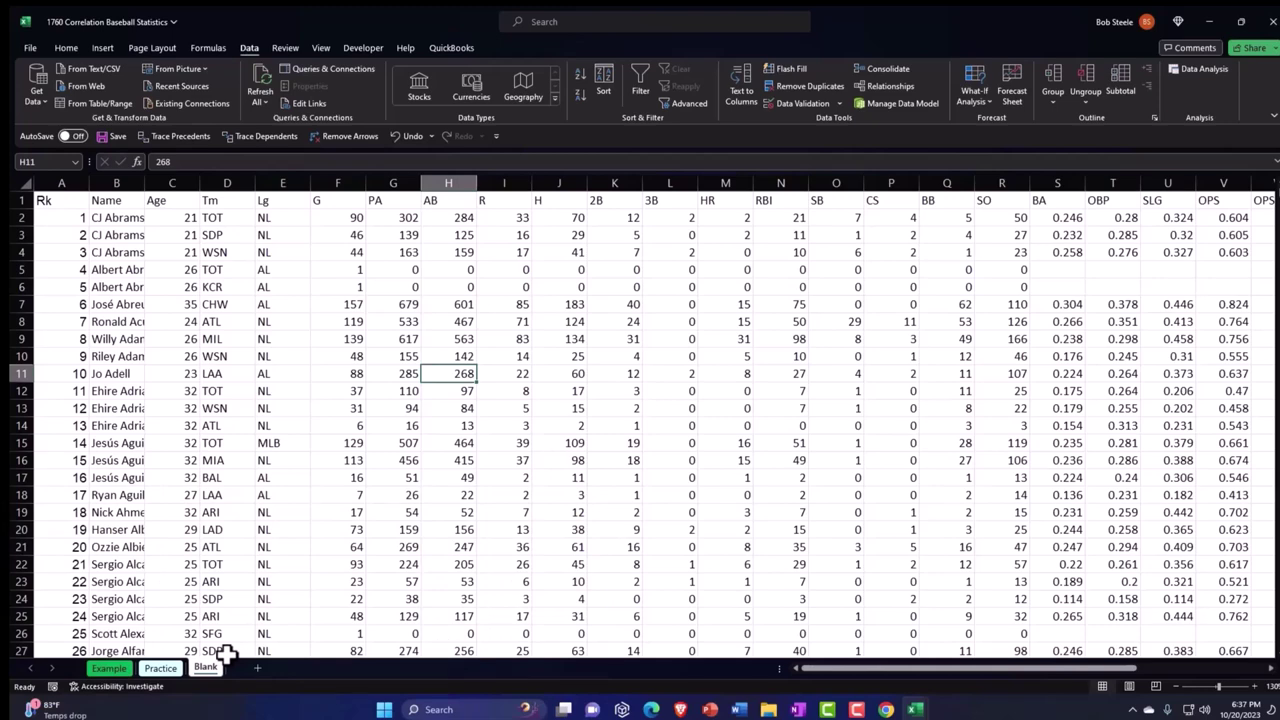
# - Rename the Blank sheet as Date Blank Tab
pyautogui.doubleClick(560, 566)
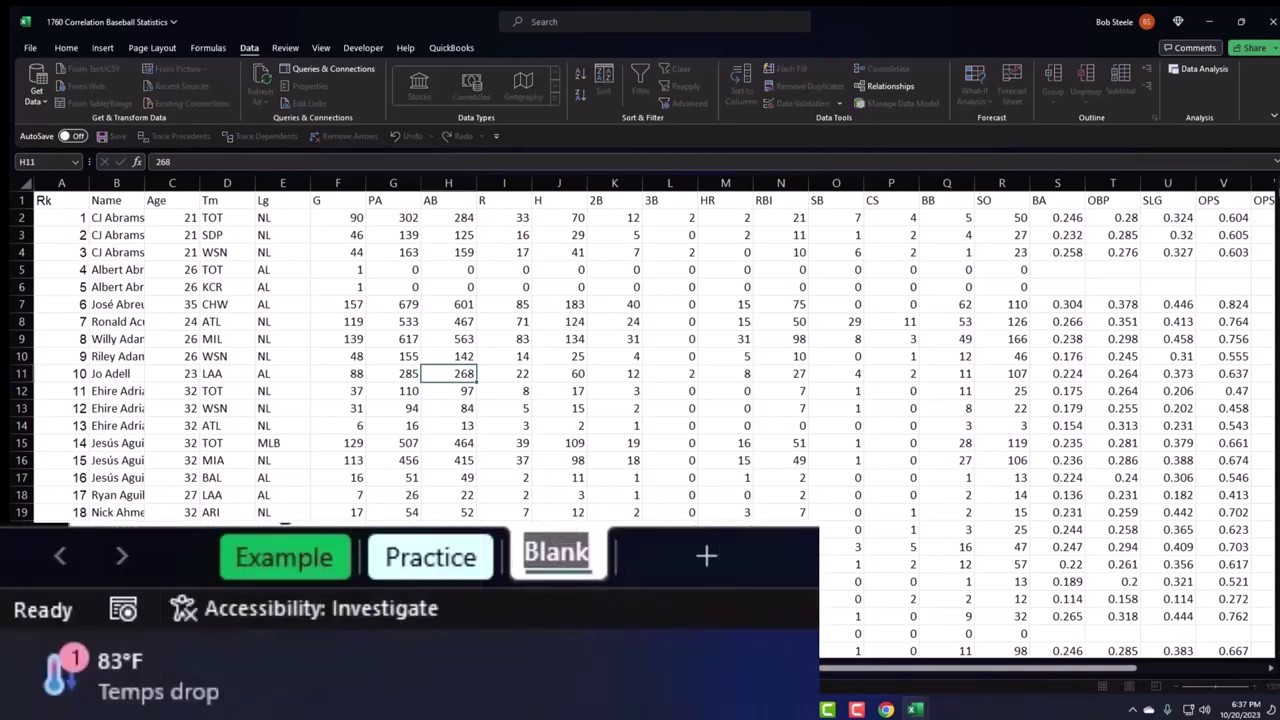
pyautogui.write('Da')
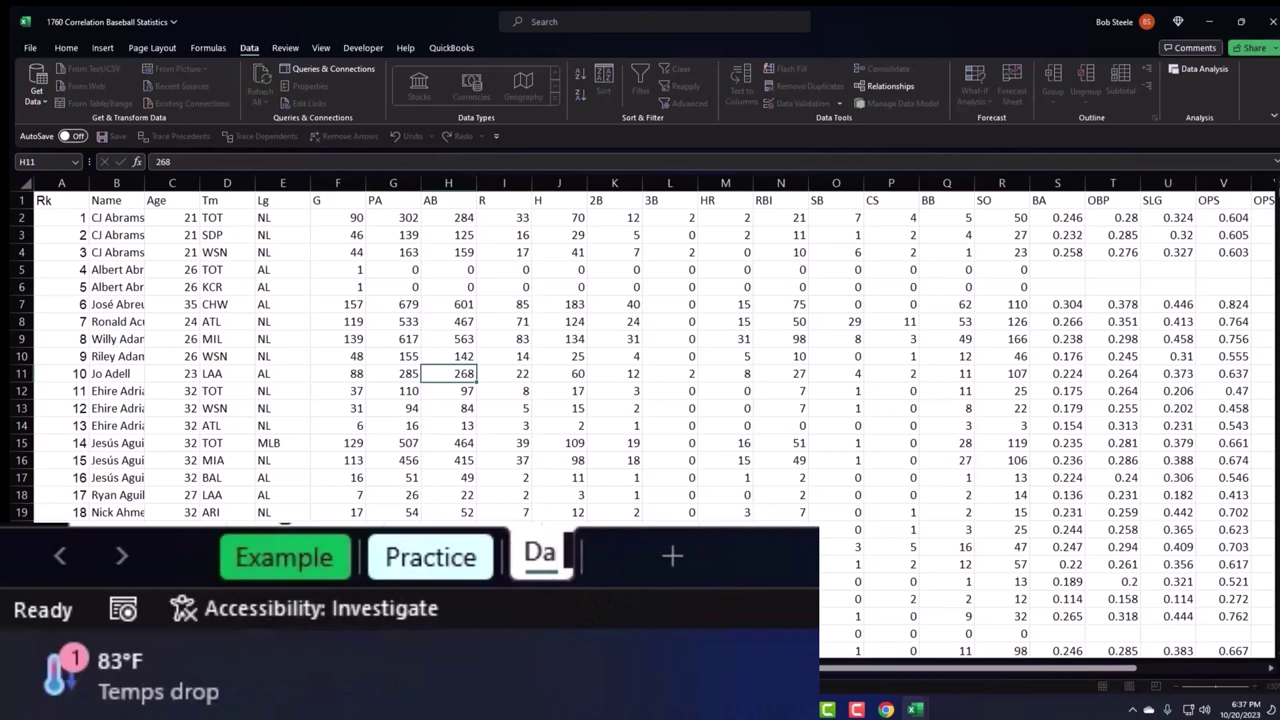
pyautogui.write('te Blank Tab')
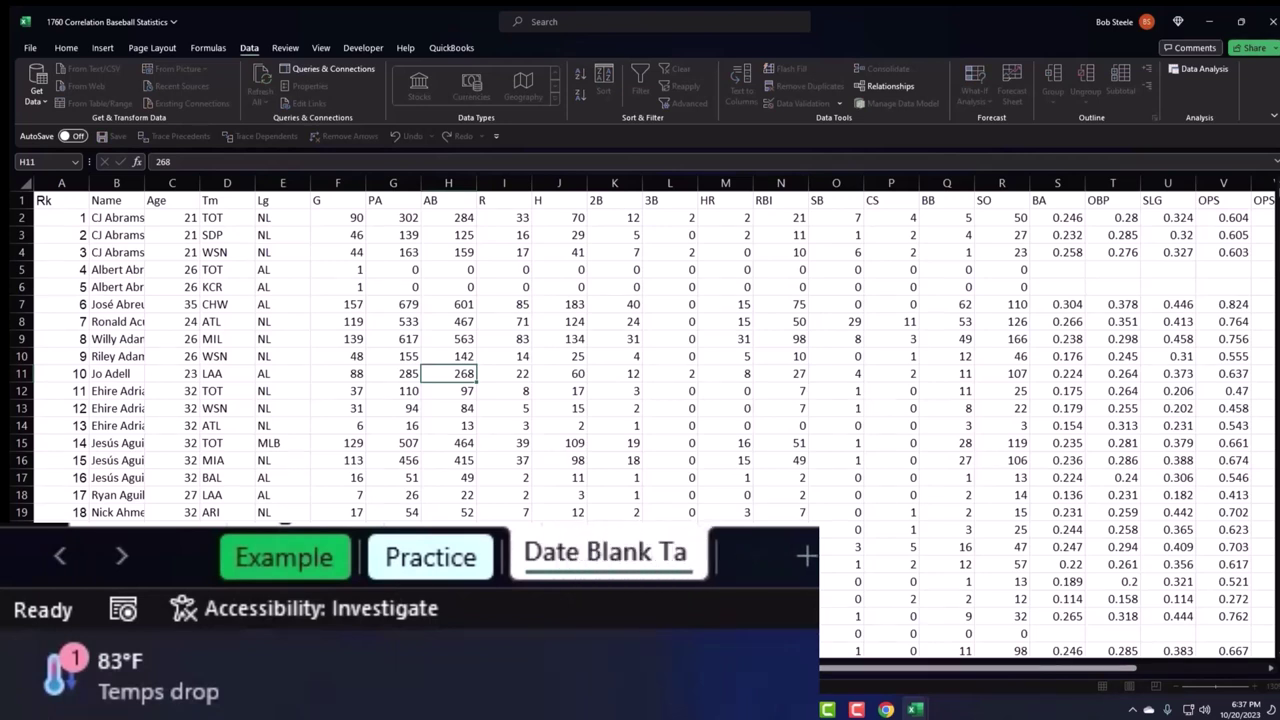
pyautogui.click(250, 615)
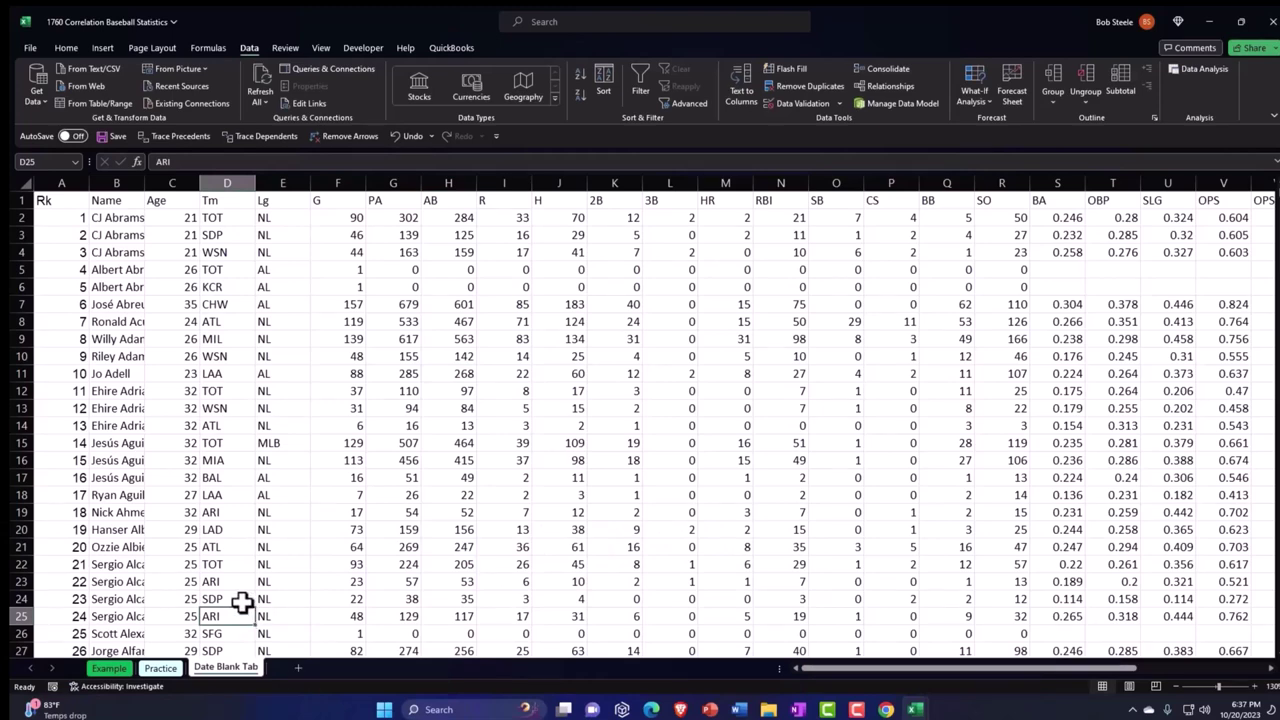
# - Make the header row in row 1 bold
pyautogui.click(20, 200)
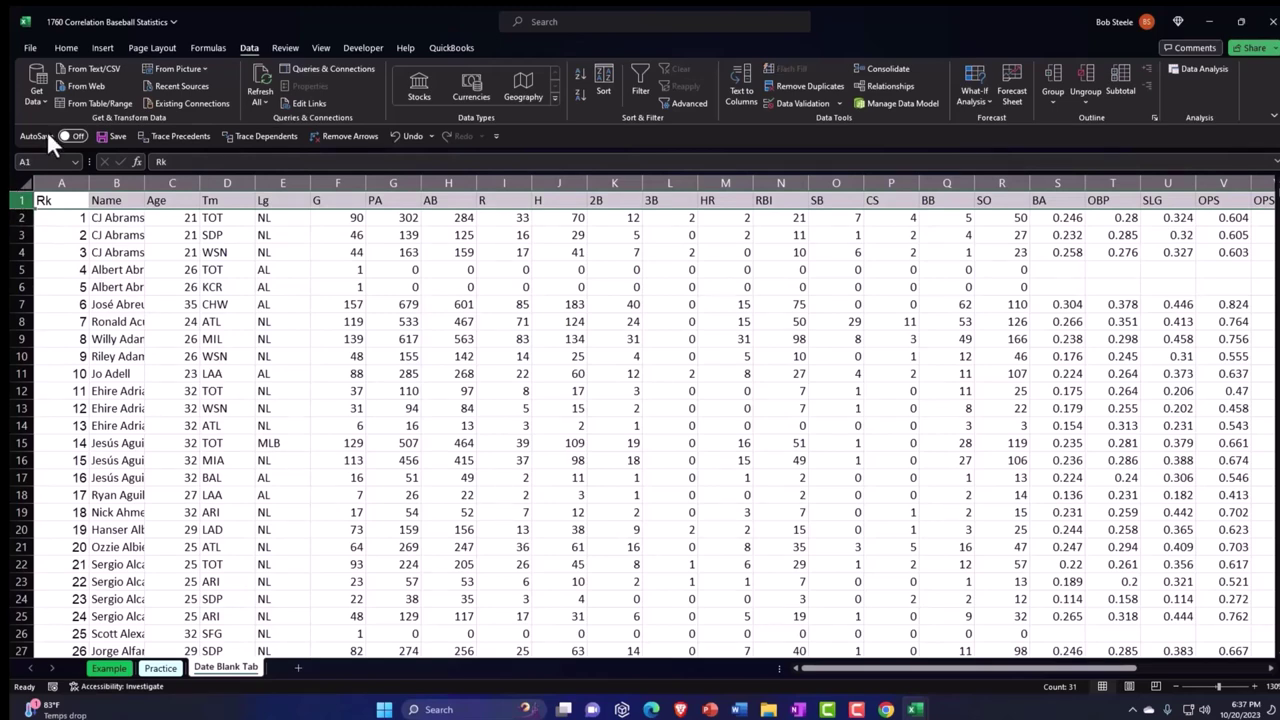
pyautogui.click(63, 49)
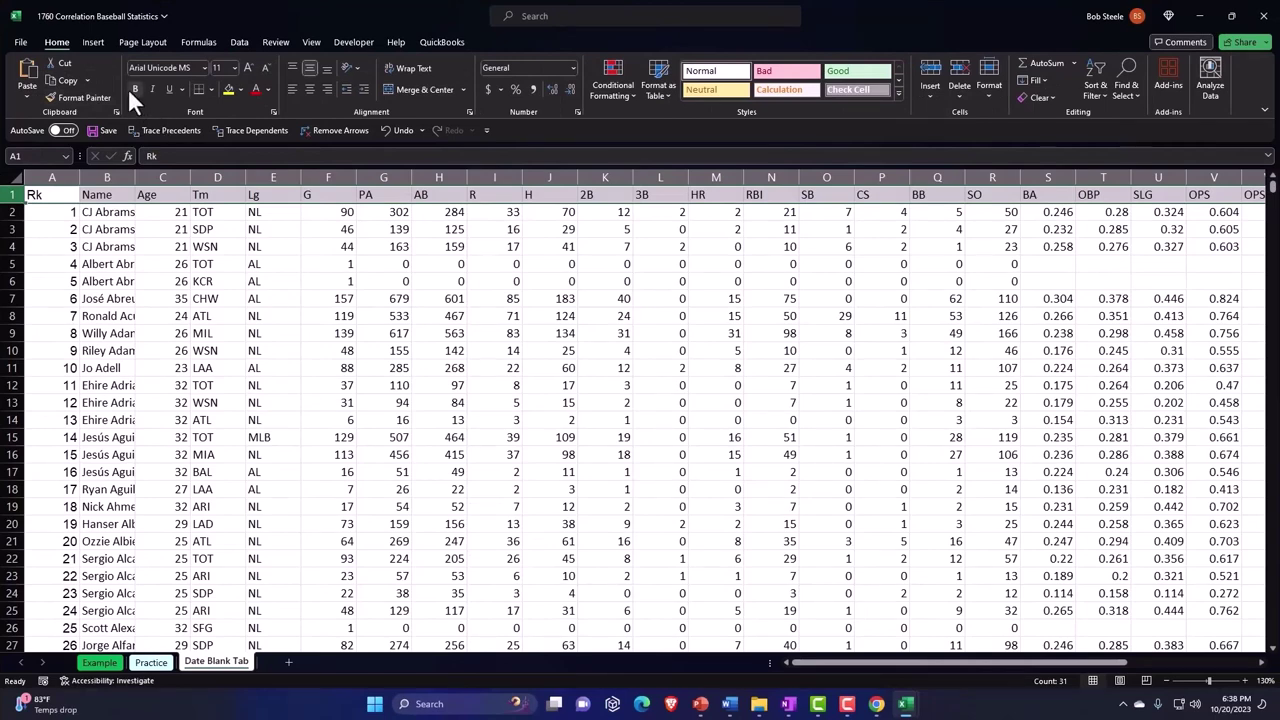
pyautogui.click(130, 86)
# - Clear the contents of the LgAvg per 600 PA row, row 994, below the last player
pyautogui.click(91, 235)
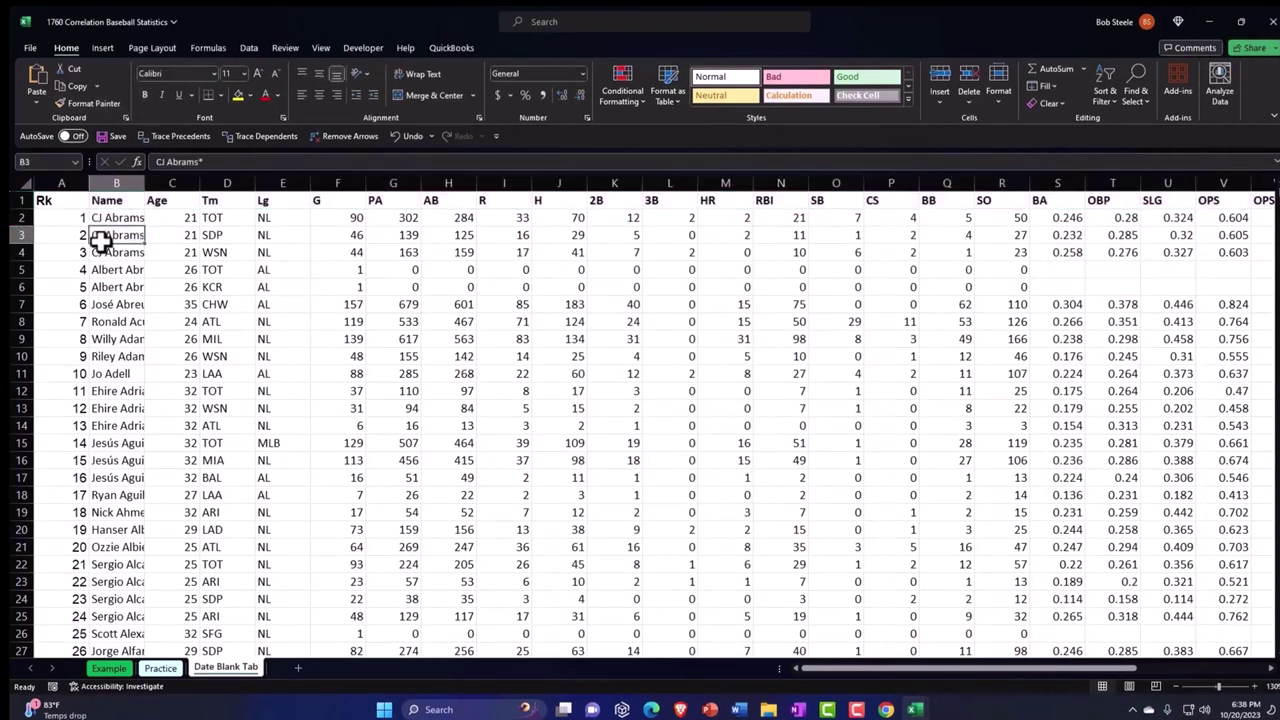
pyautogui.press('Left')
pyautogui.hotkey('ctrl', 'shift', 'Down')
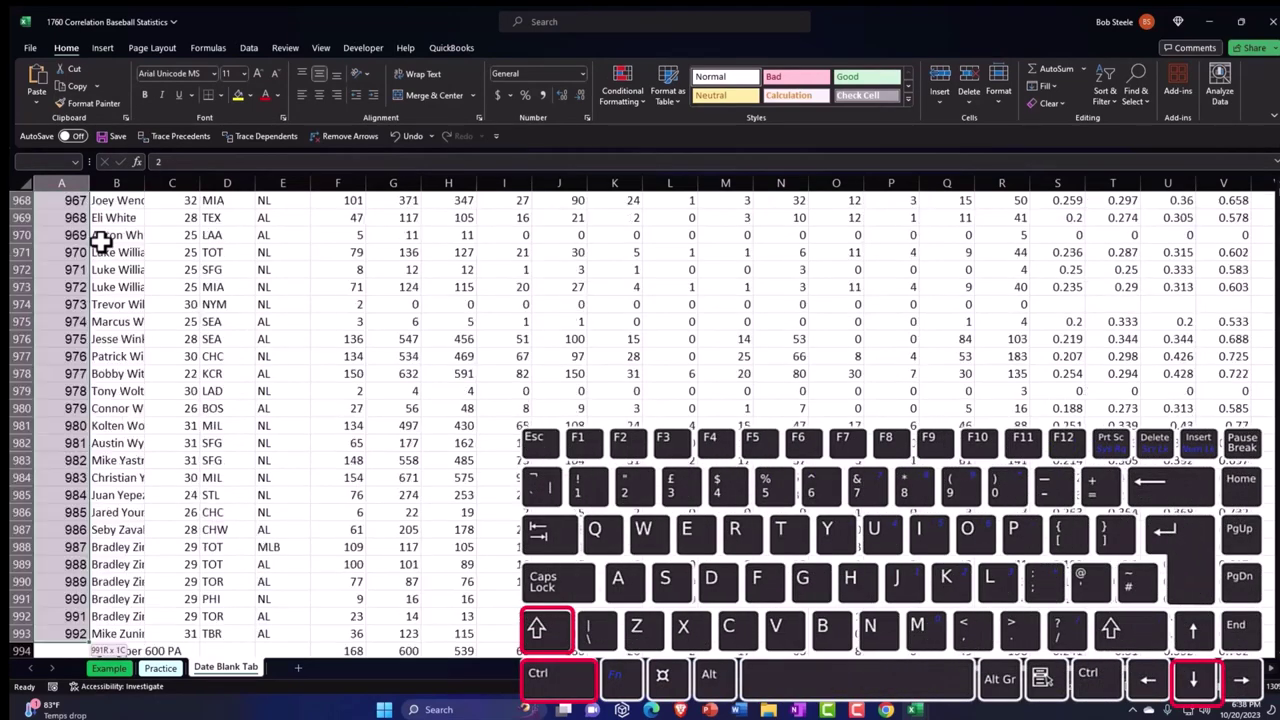
pyautogui.scroll(-2, 194, 380)
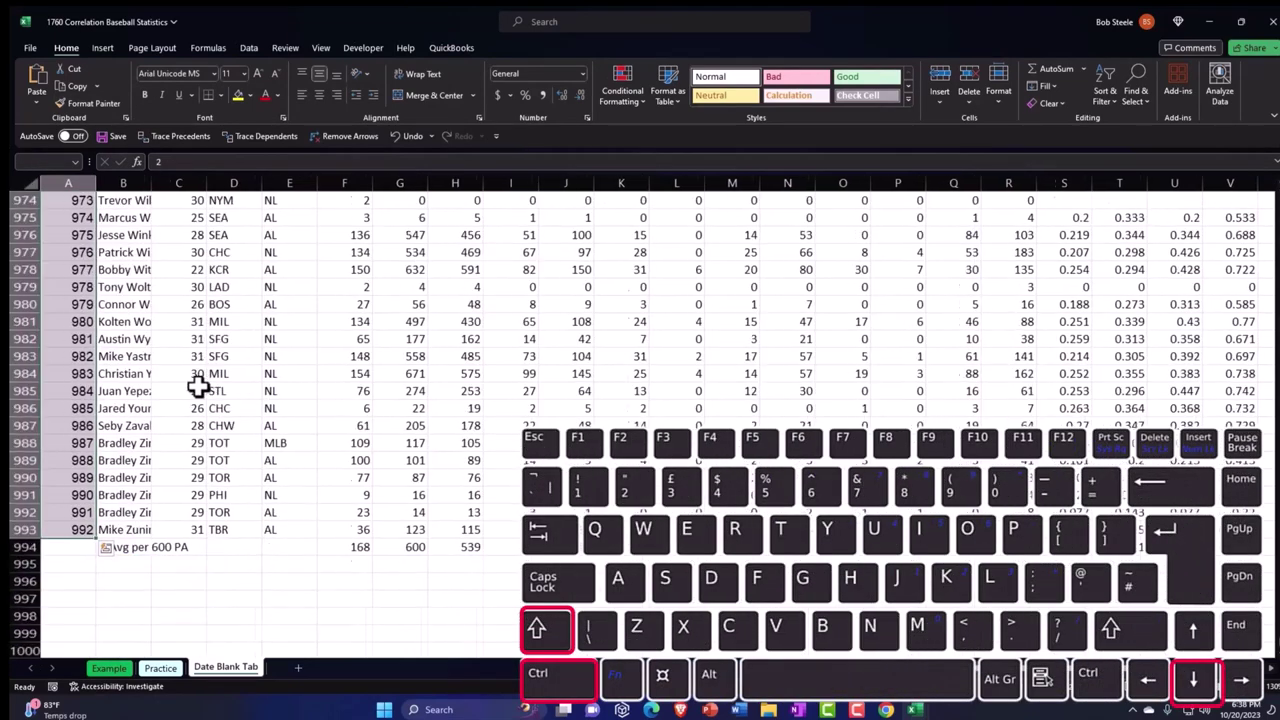
pyautogui.click(189, 546)
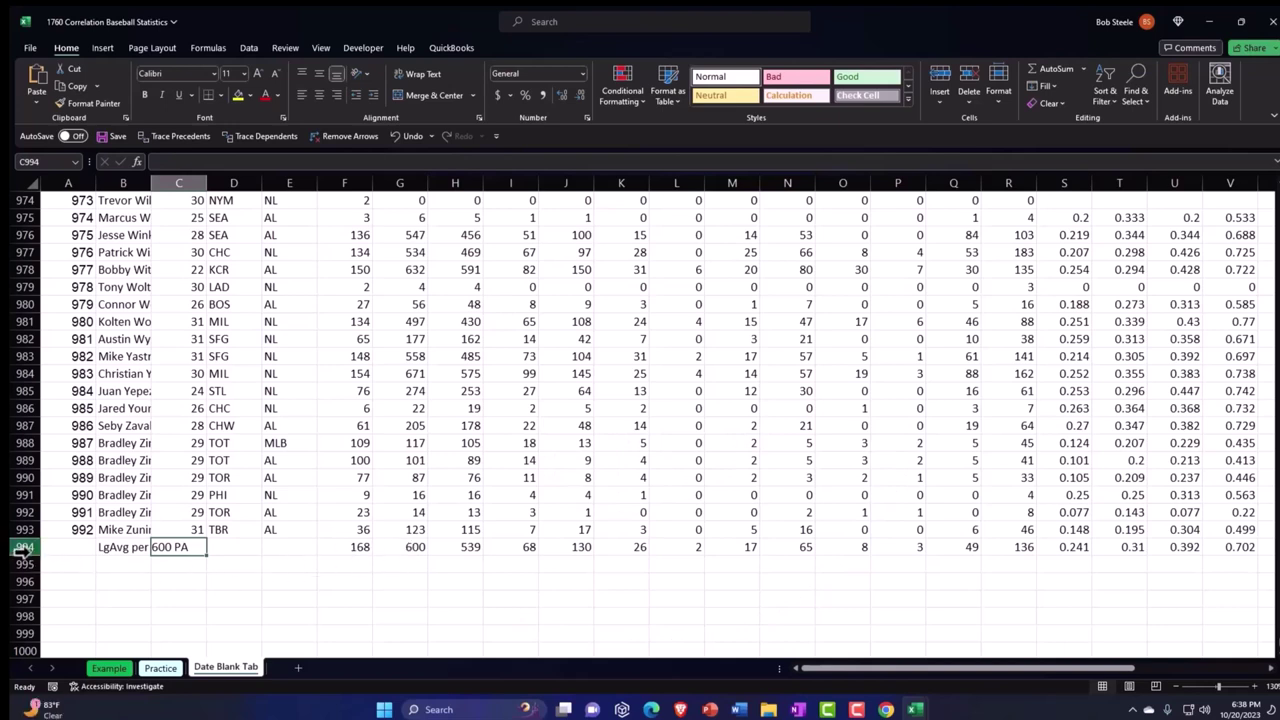
pyautogui.click(22, 547)
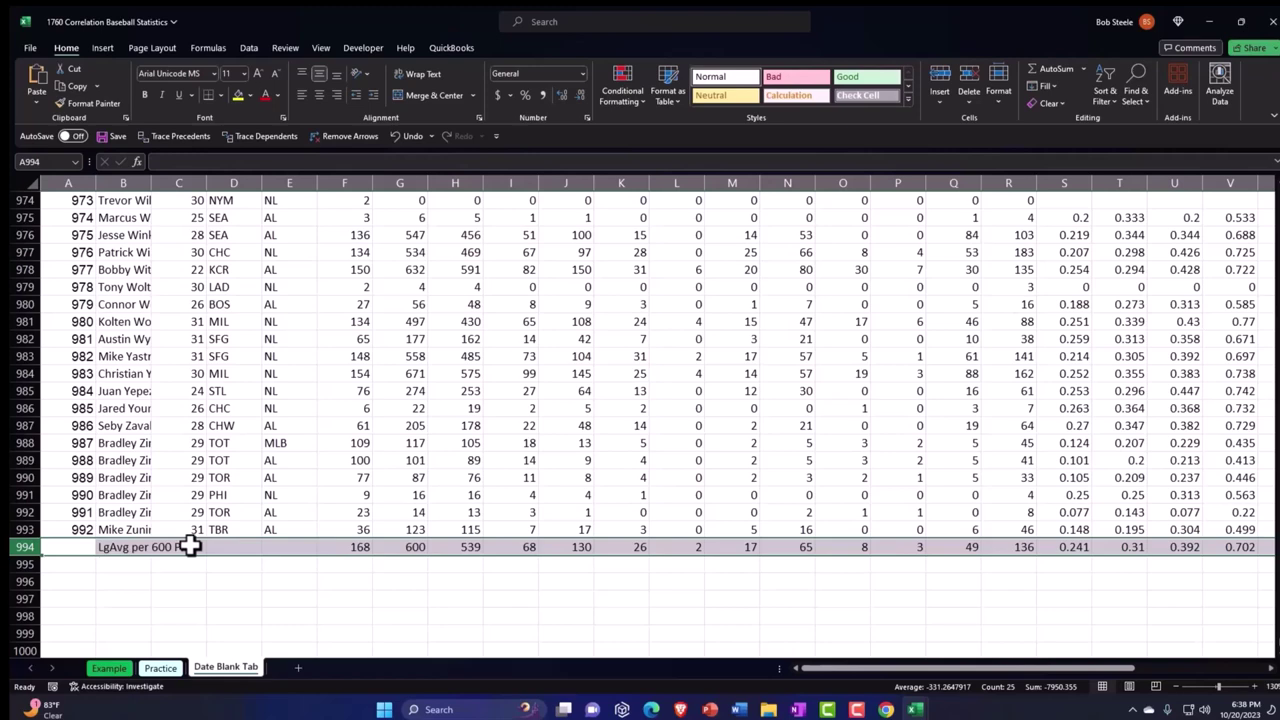
pyautogui.rightClick(191, 547)
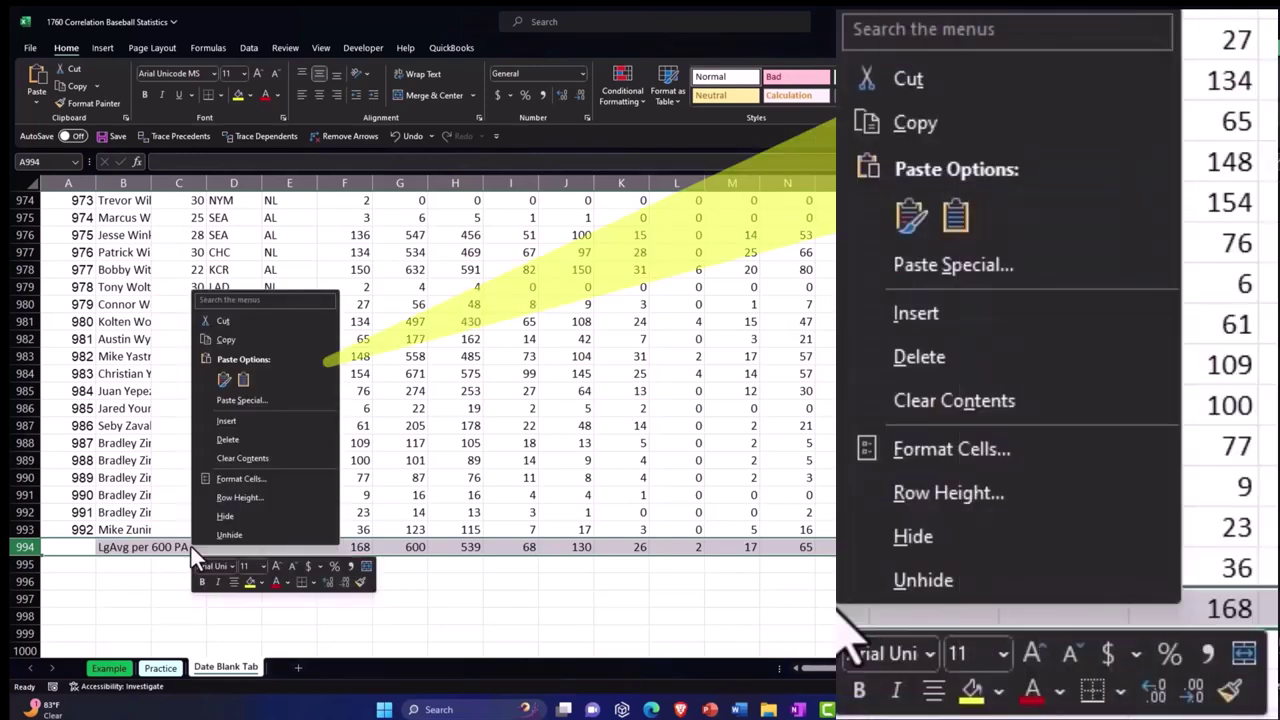
pyautogui.click(228, 456)
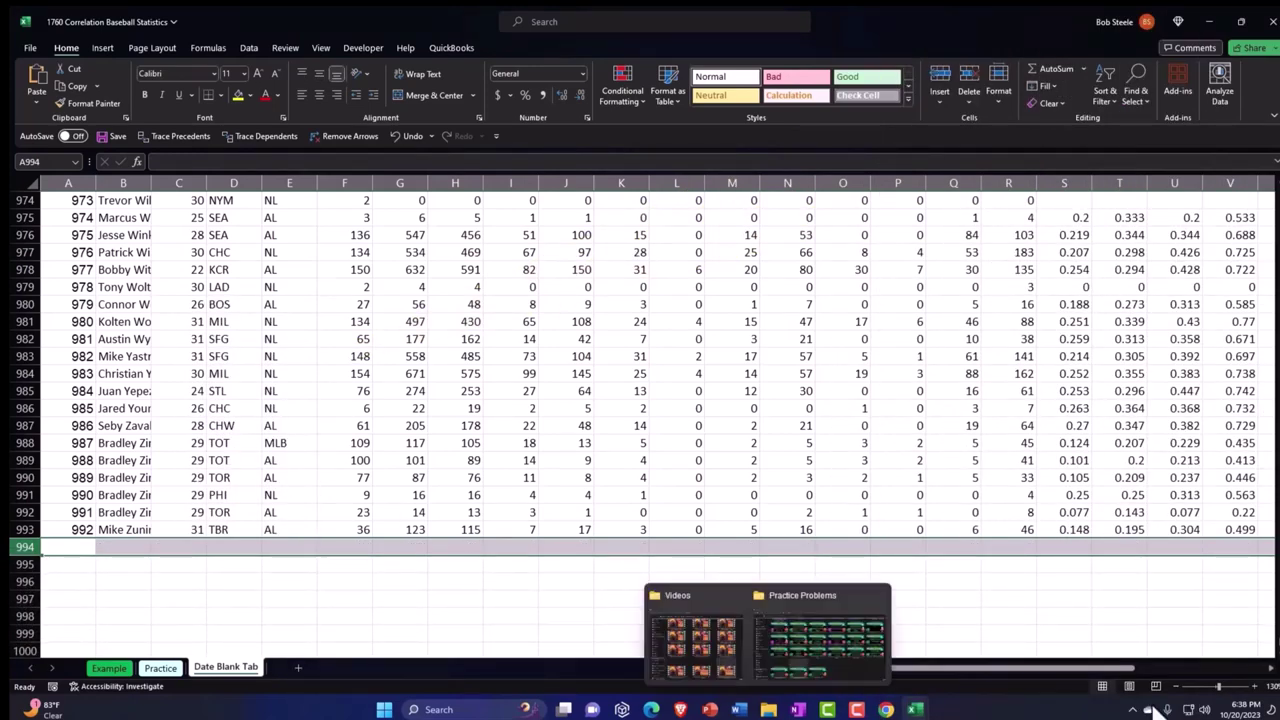
# - Convert the batting data in $A$1:$AE$993 into a table with headers
pyautogui.moveTo(1272, 620); pyautogui.dragTo(1266, 171)
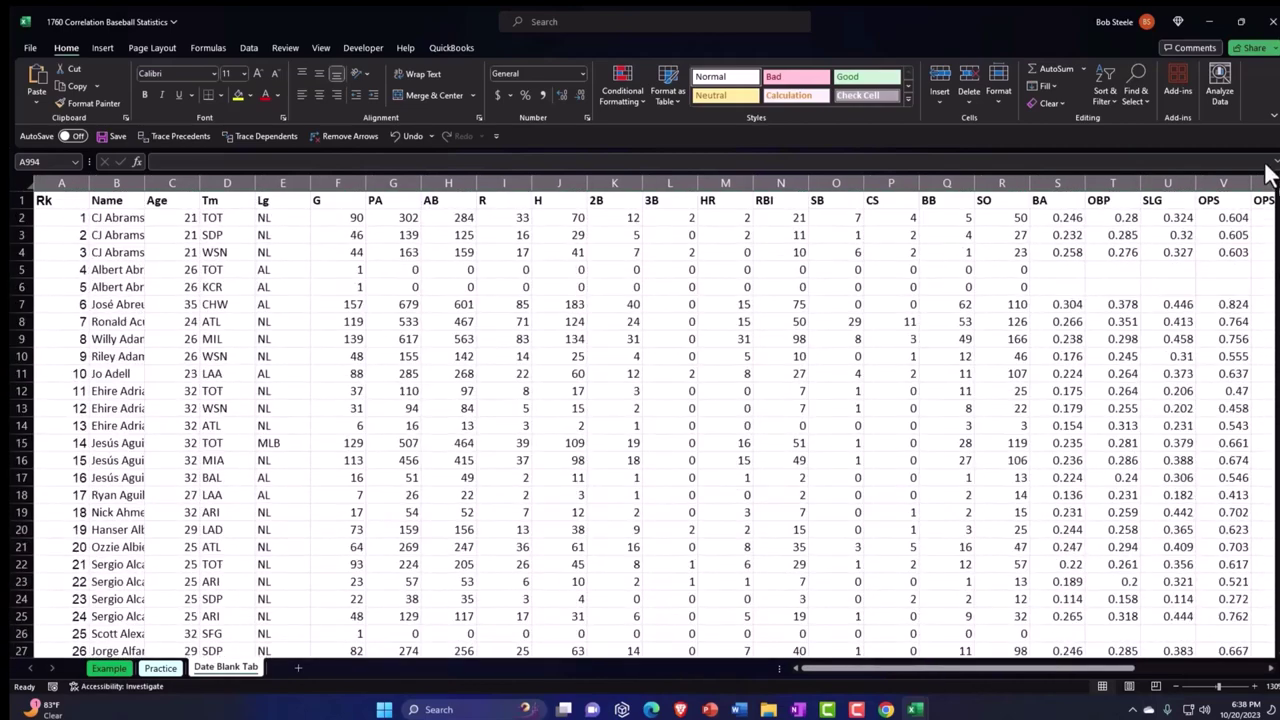
pyautogui.click(256, 340)
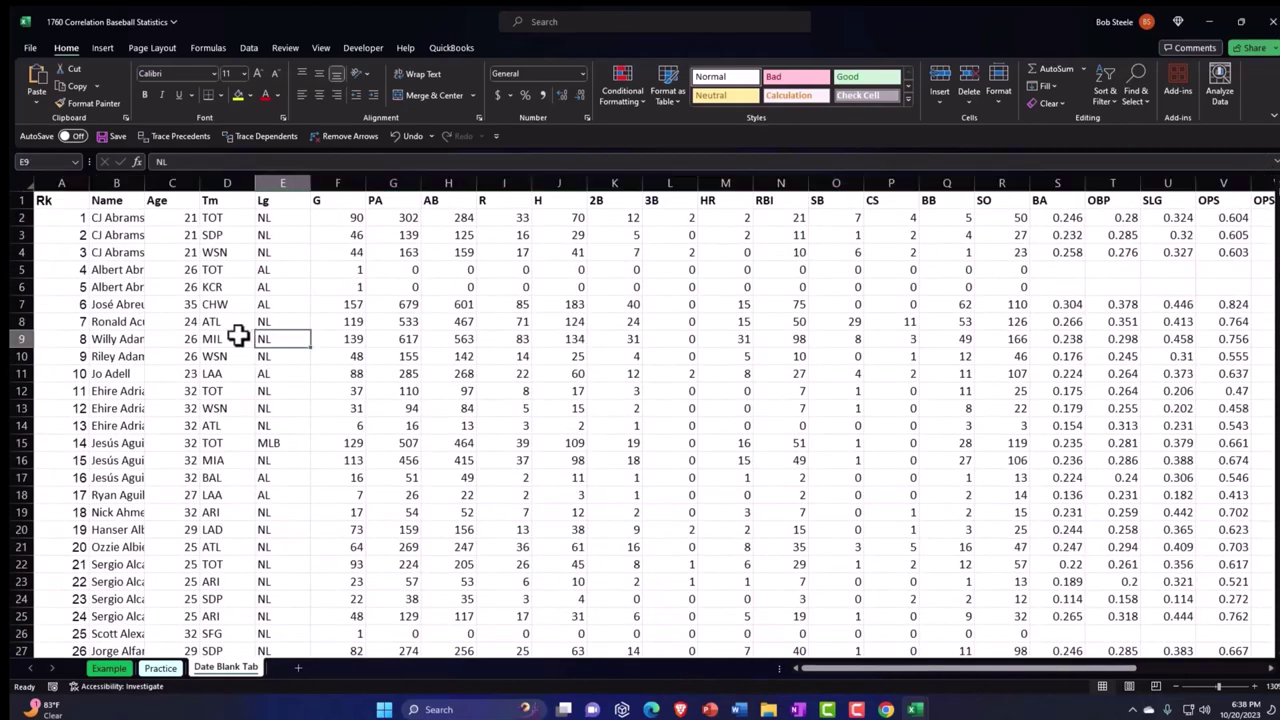
pyautogui.click(102, 48)
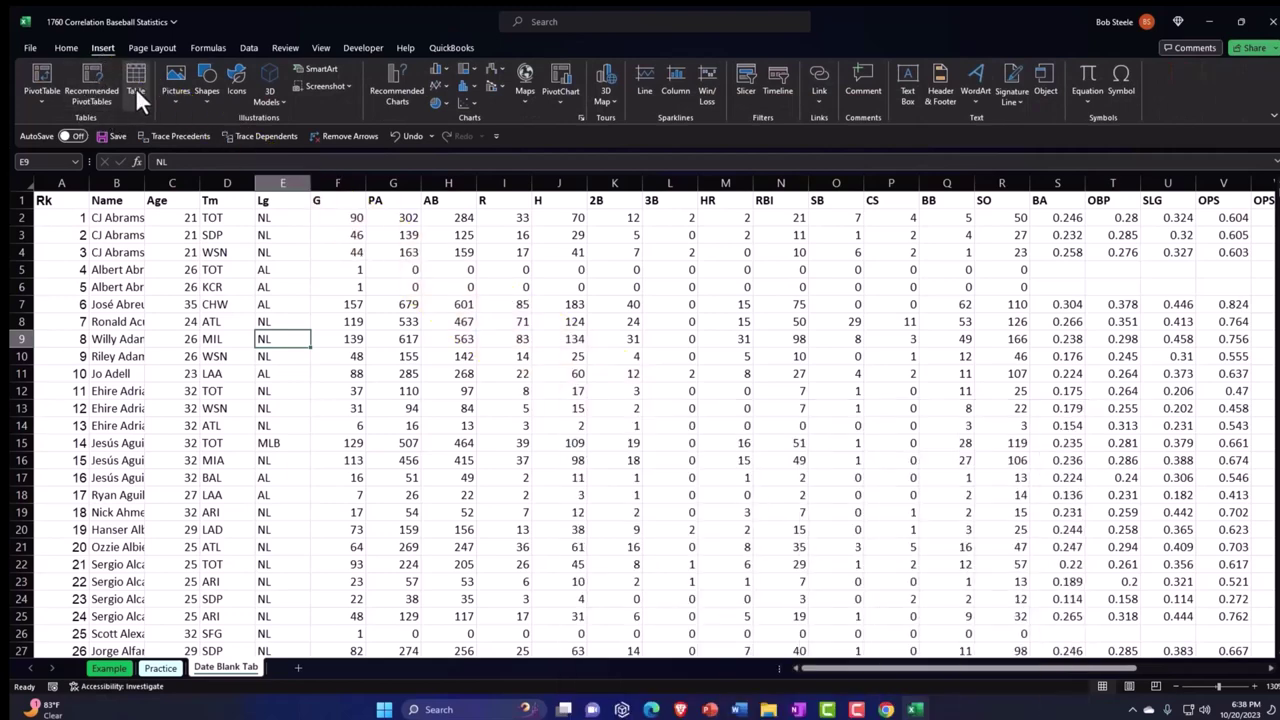
pyautogui.click(135, 87)
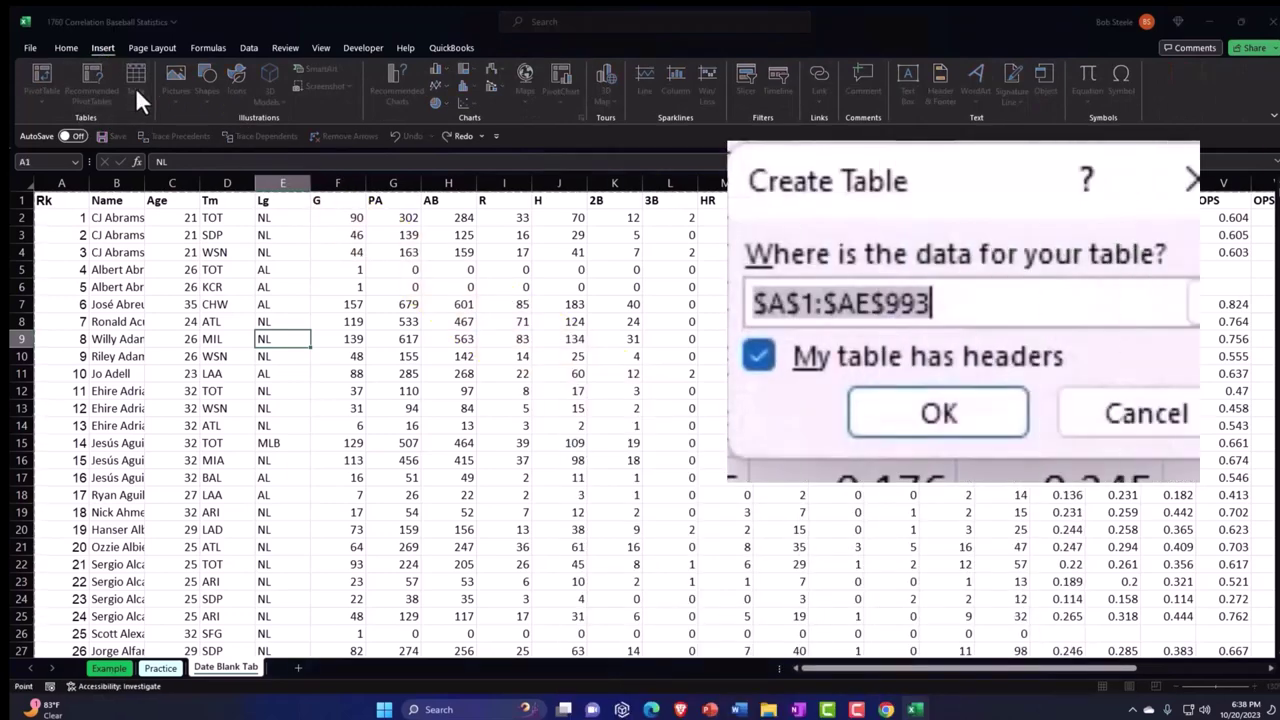
pyautogui.click(938, 413)
pyautogui.click(360, 349)
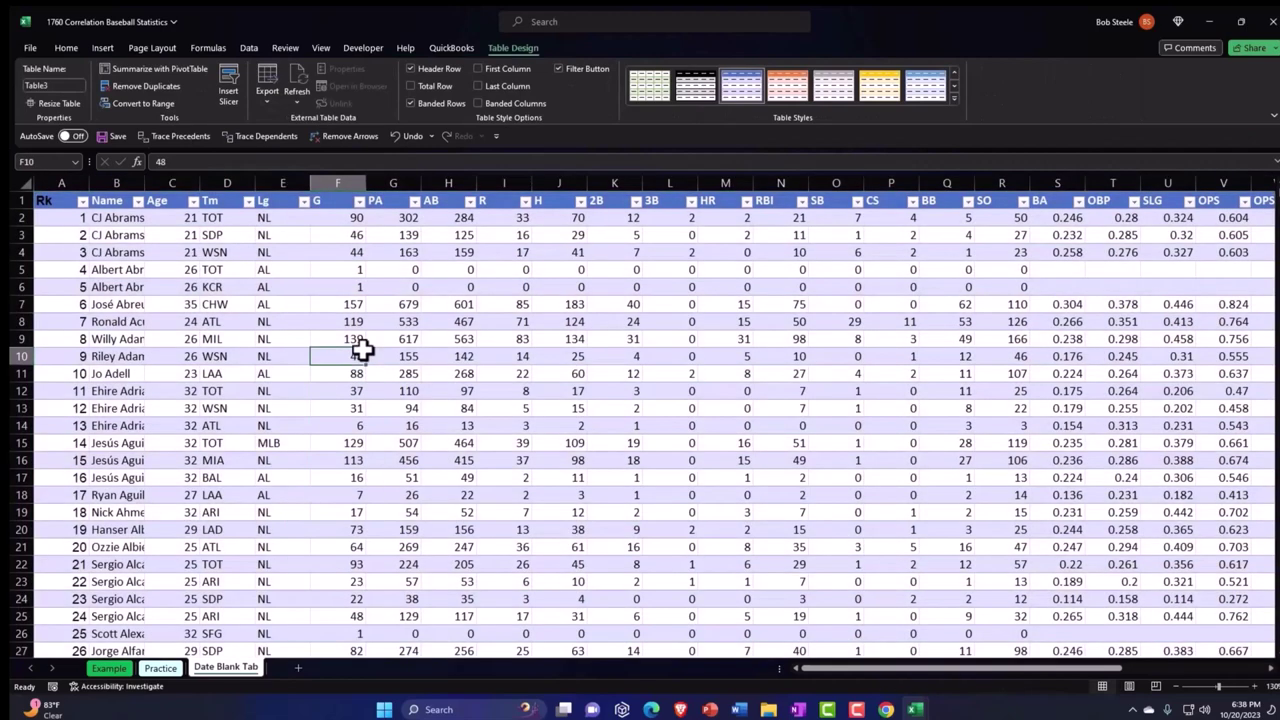
pyautogui.click(120, 201)
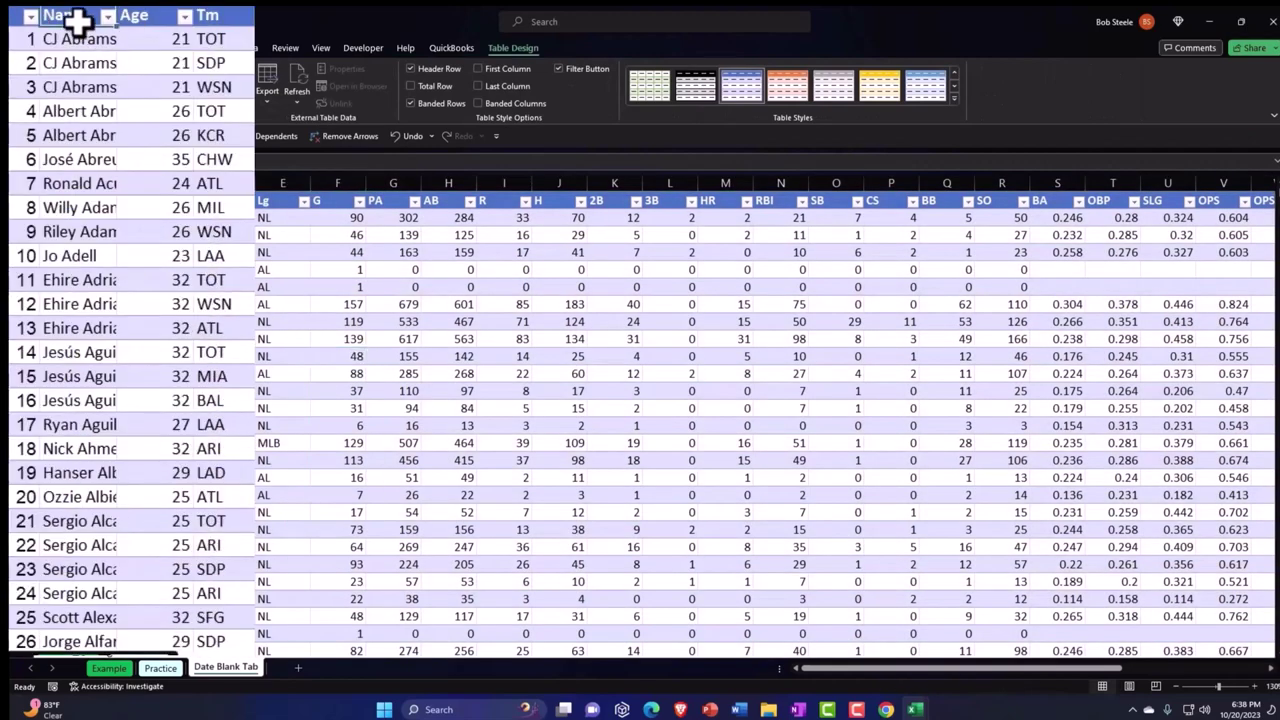
pyautogui.press('Right')
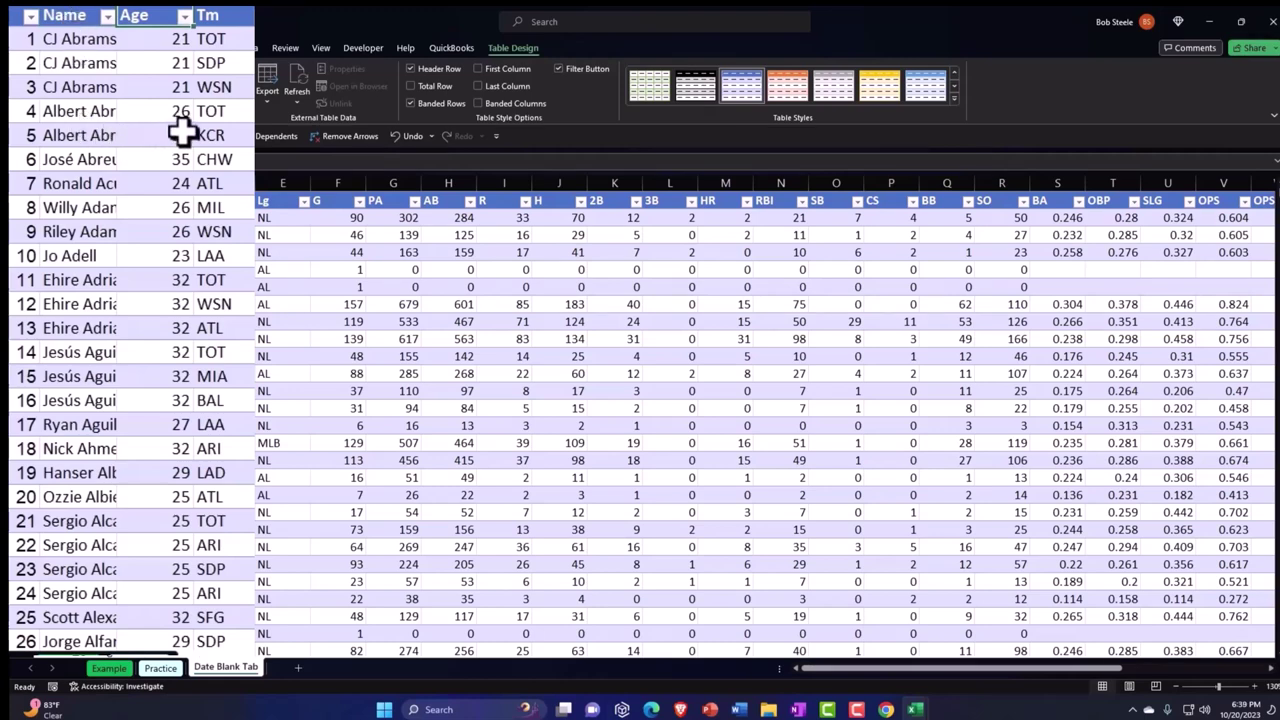
pyautogui.click(1048, 201)
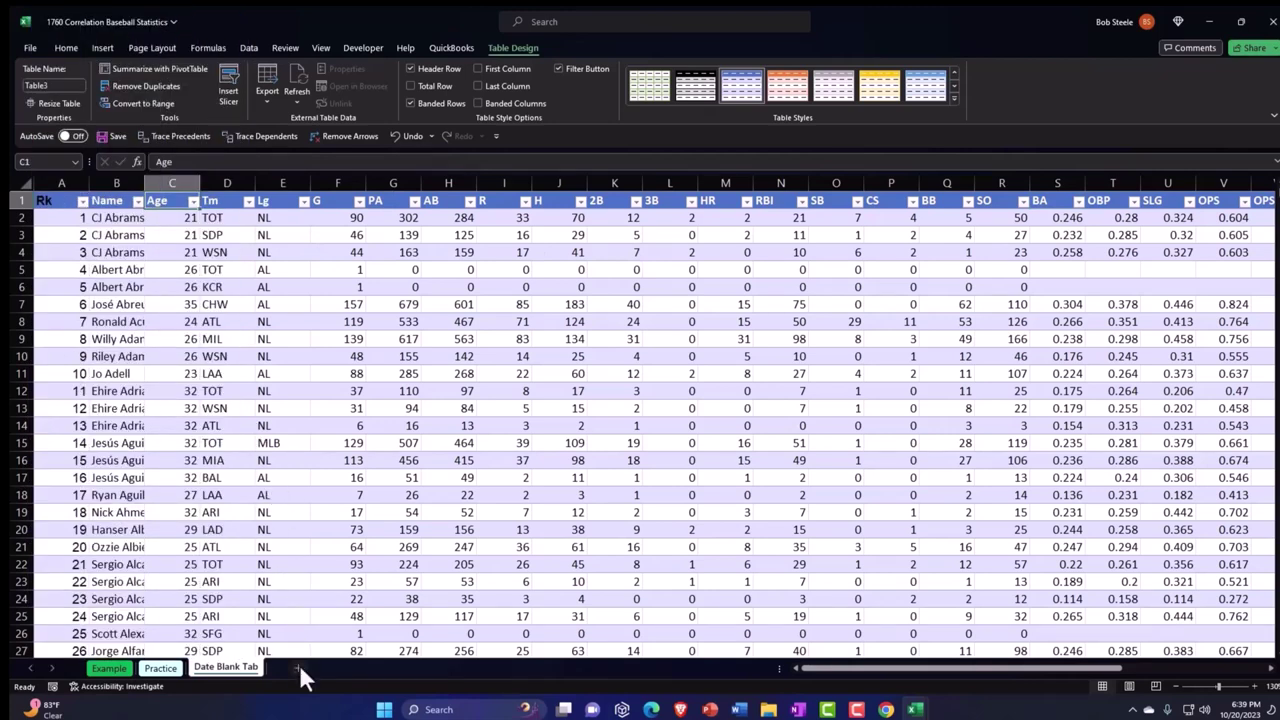
# - Add a new worksheet after Date Blank Tab and name it Blank
pyautogui.click(300, 667)
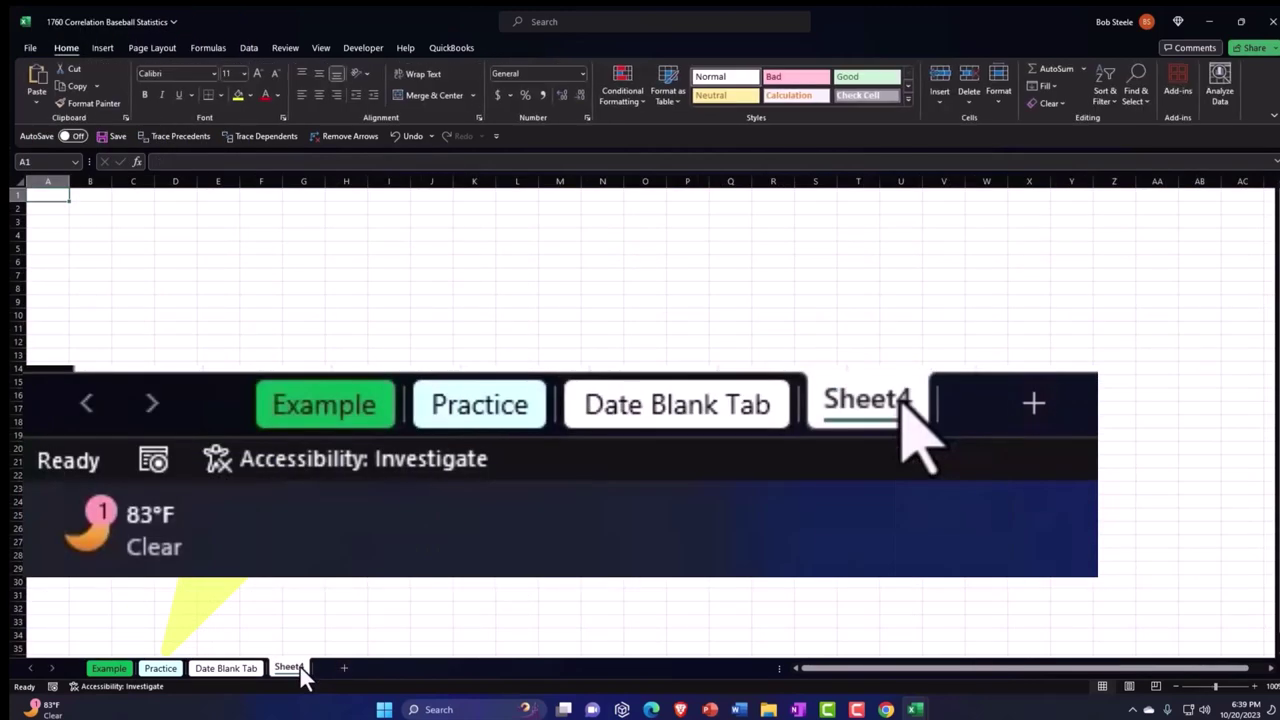
pyautogui.doubleClick(300, 667)
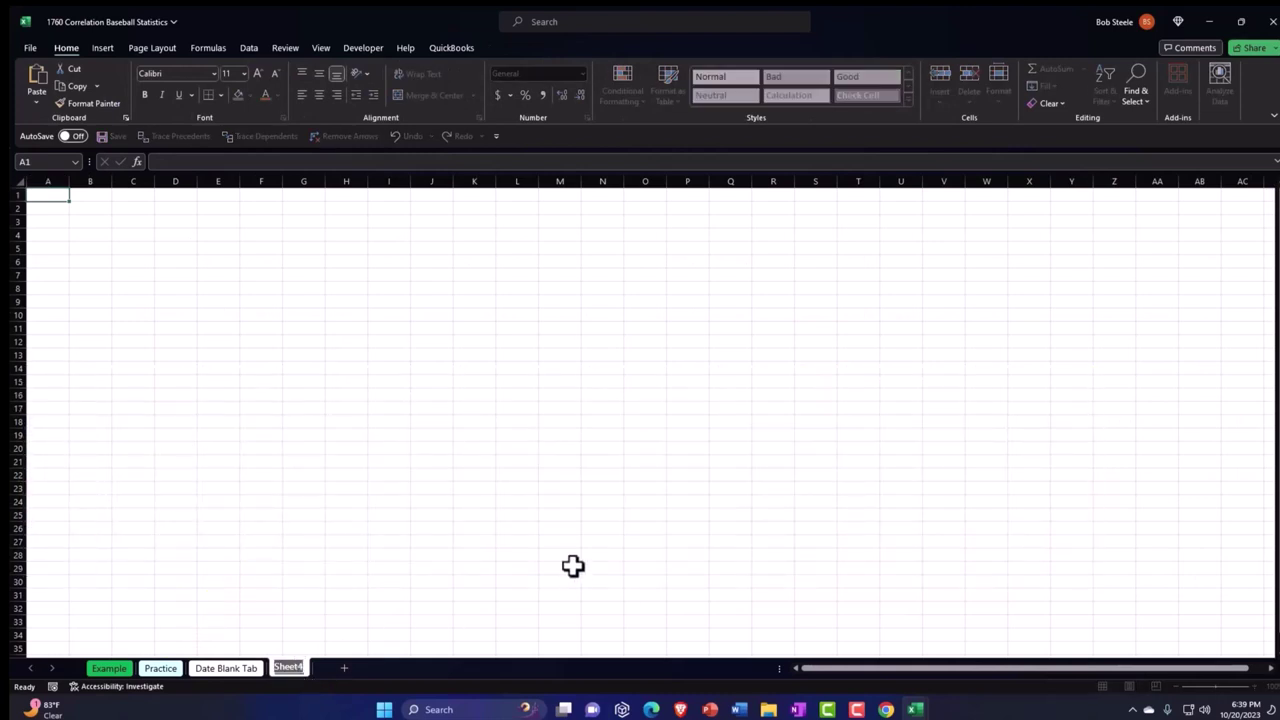
pyautogui.write('Blank')
pyautogui.click(572, 566)
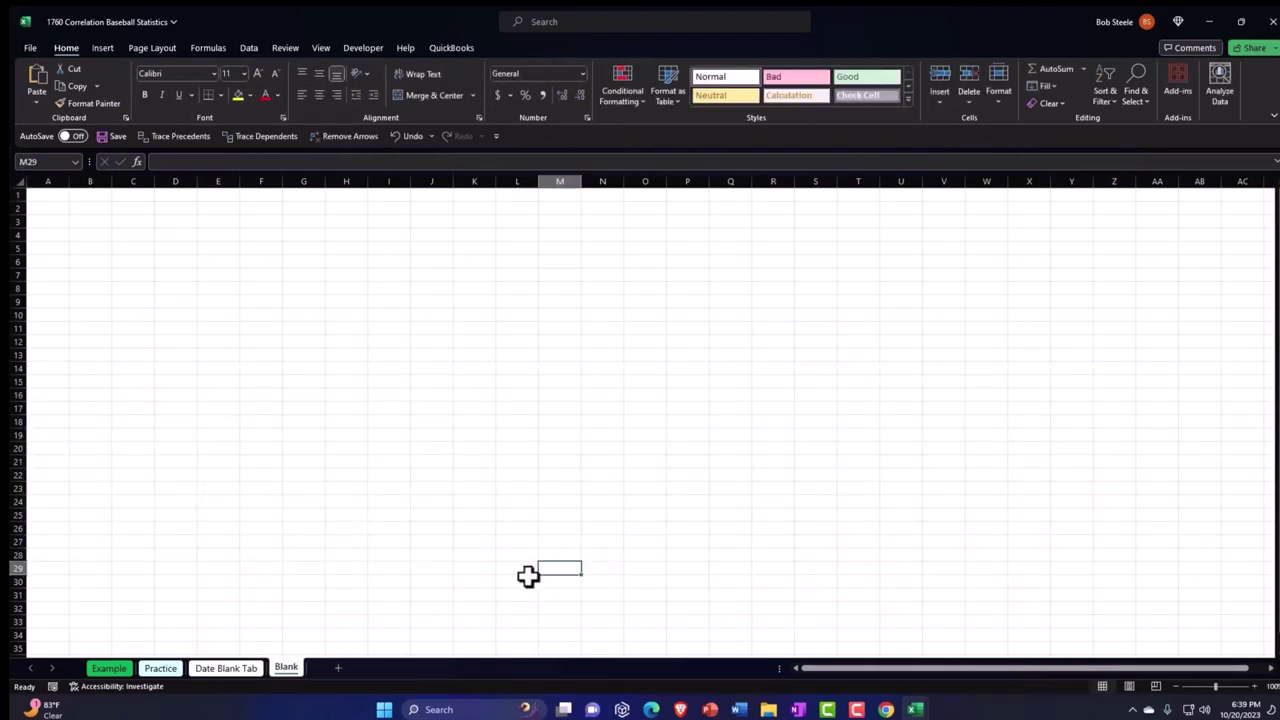
# - Copy the Name, Age and BA columns (B, C and S) from the Date Blank Tab sheet
pyautogui.click(242, 668)
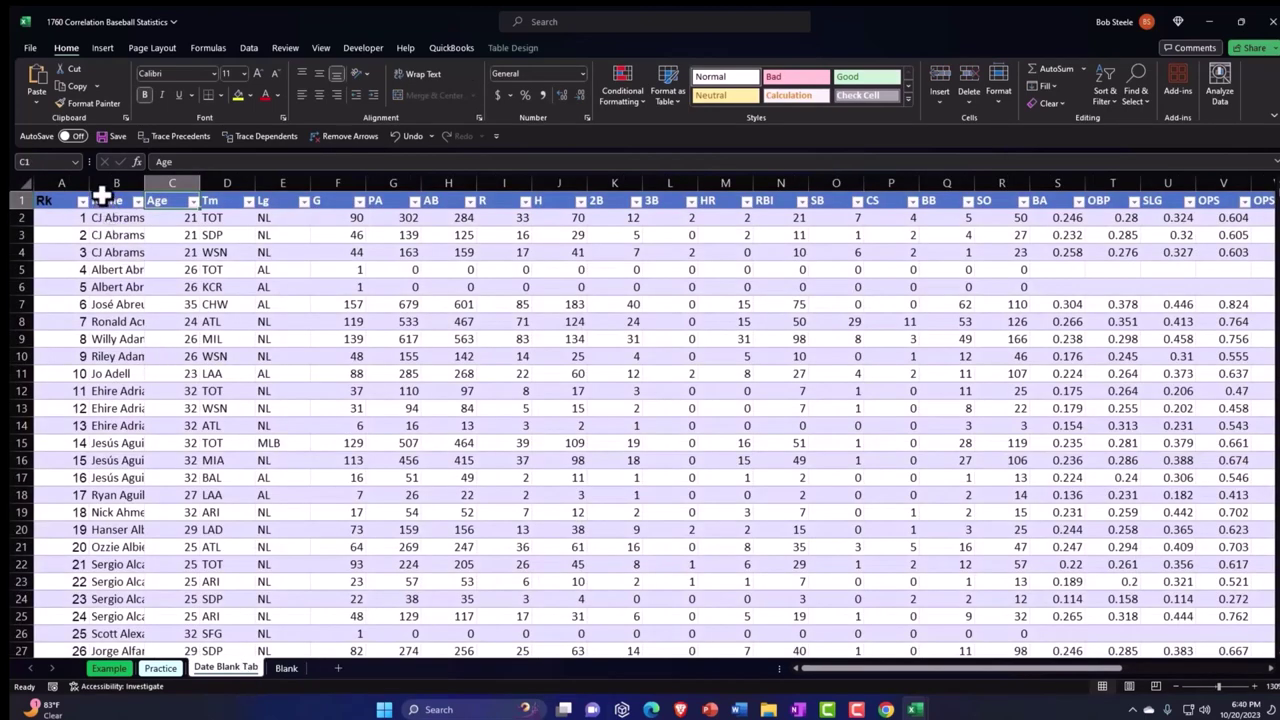
pyautogui.click(75, 8)
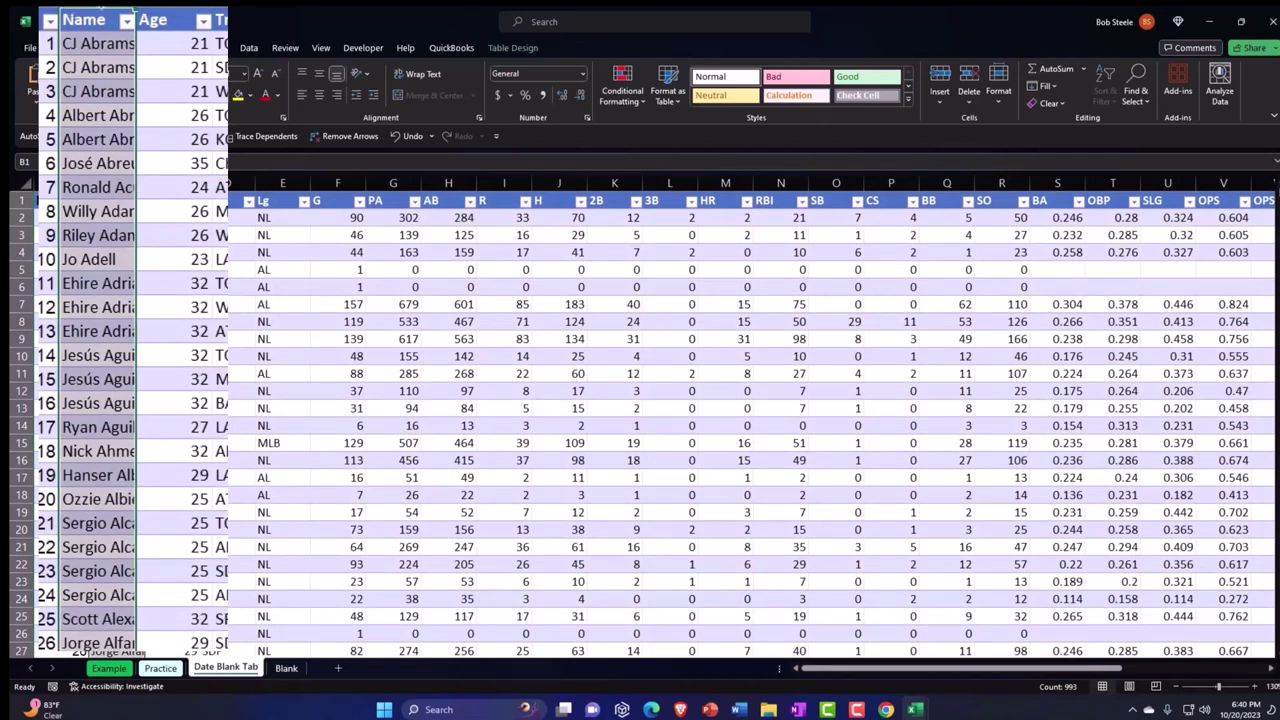
pyautogui.moveTo(75, 8); pyautogui.dragTo(190, 10)
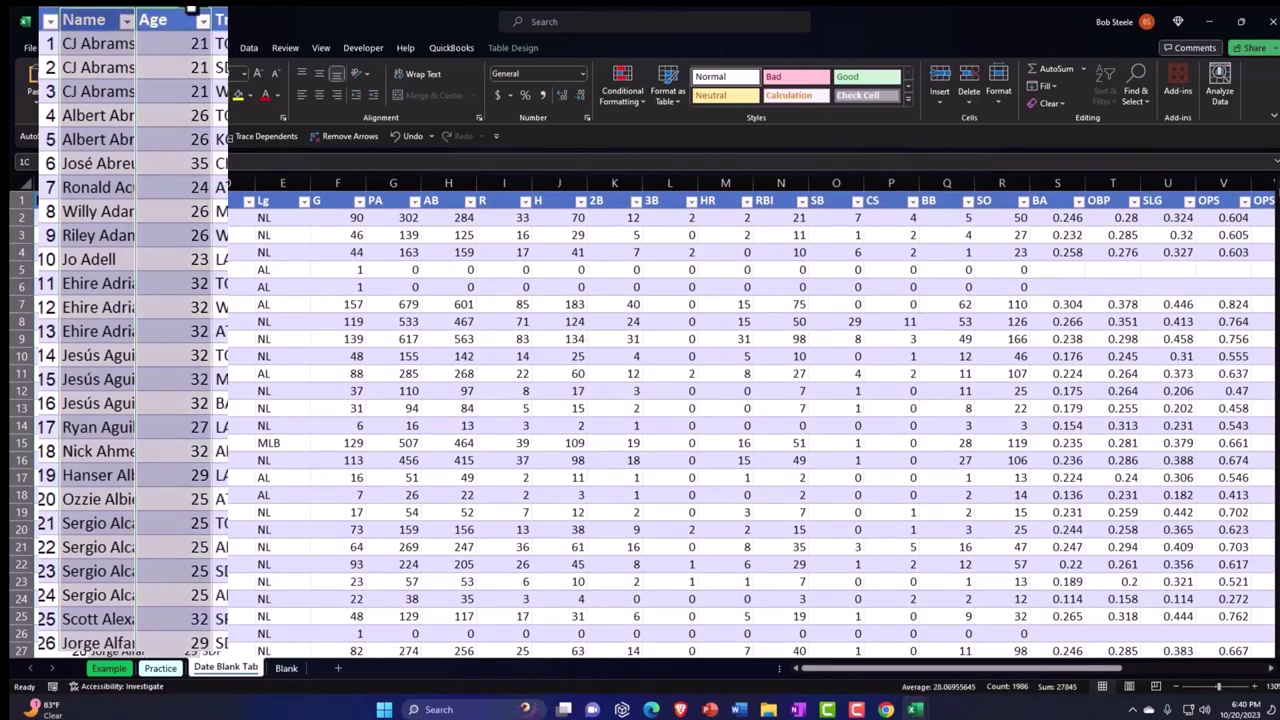
pyautogui.keyDown('ctrl'); pyautogui.click(1053, 178); pyautogui.keyUp('ctrl')
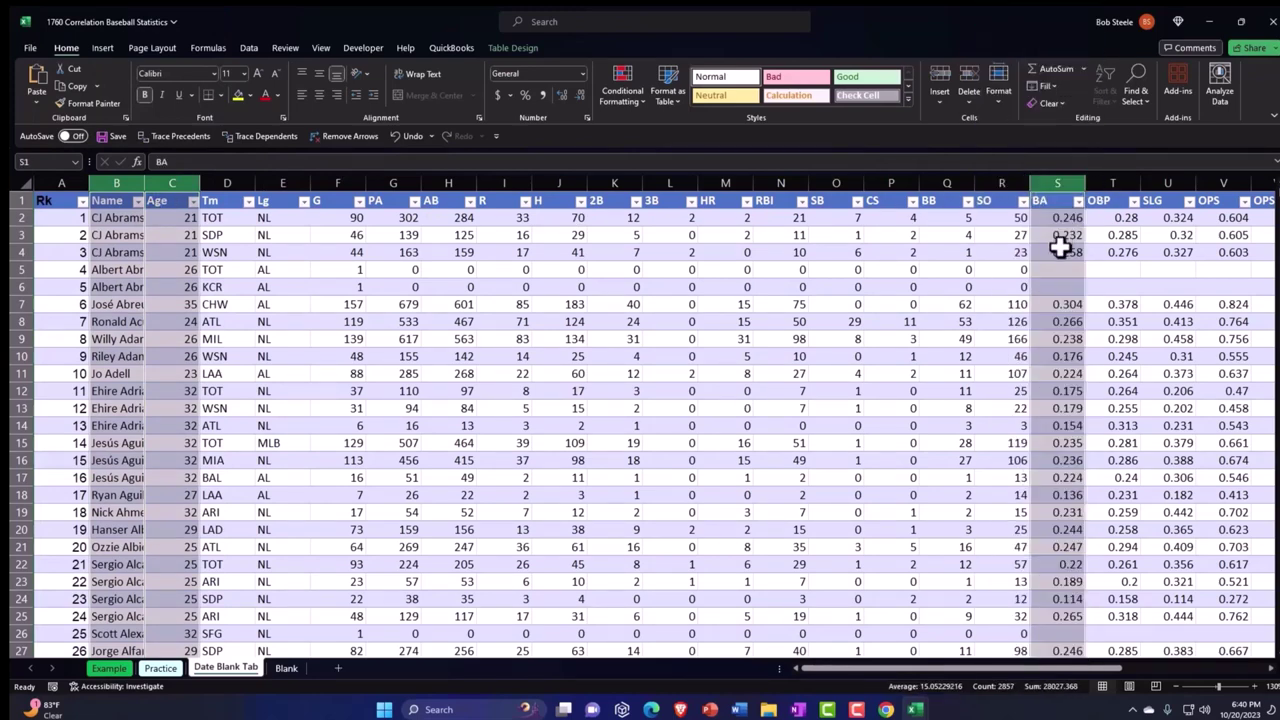
pyautogui.rightClick(1058, 245)
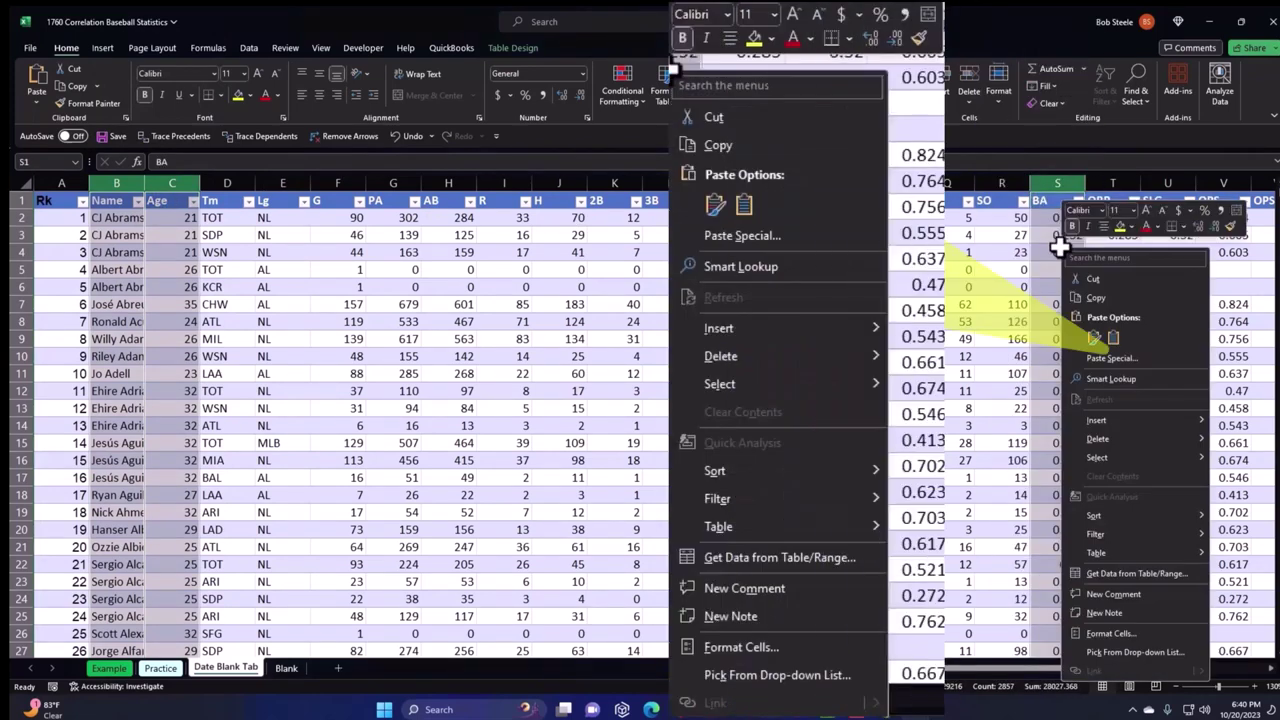
pyautogui.click(1083, 298)
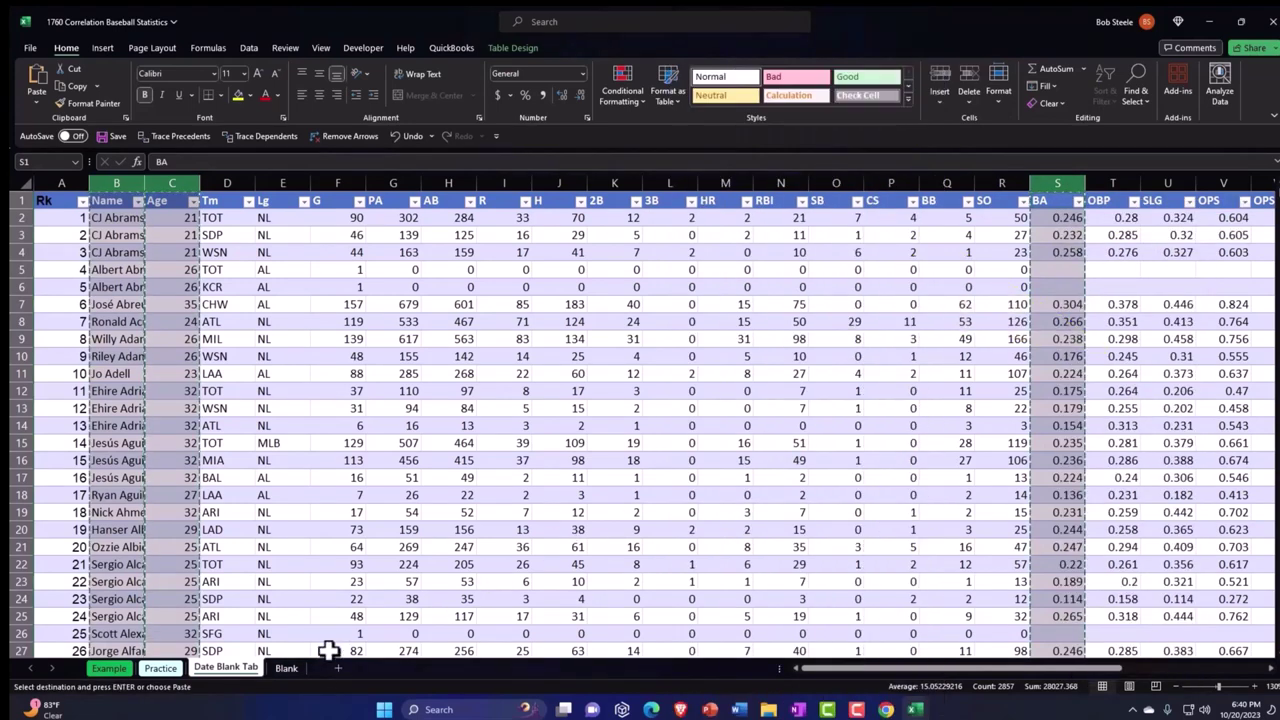
# - Paste the copied Name, Age and BA columns into the Blank sheet starting at cell A1
pyautogui.click(295, 669)
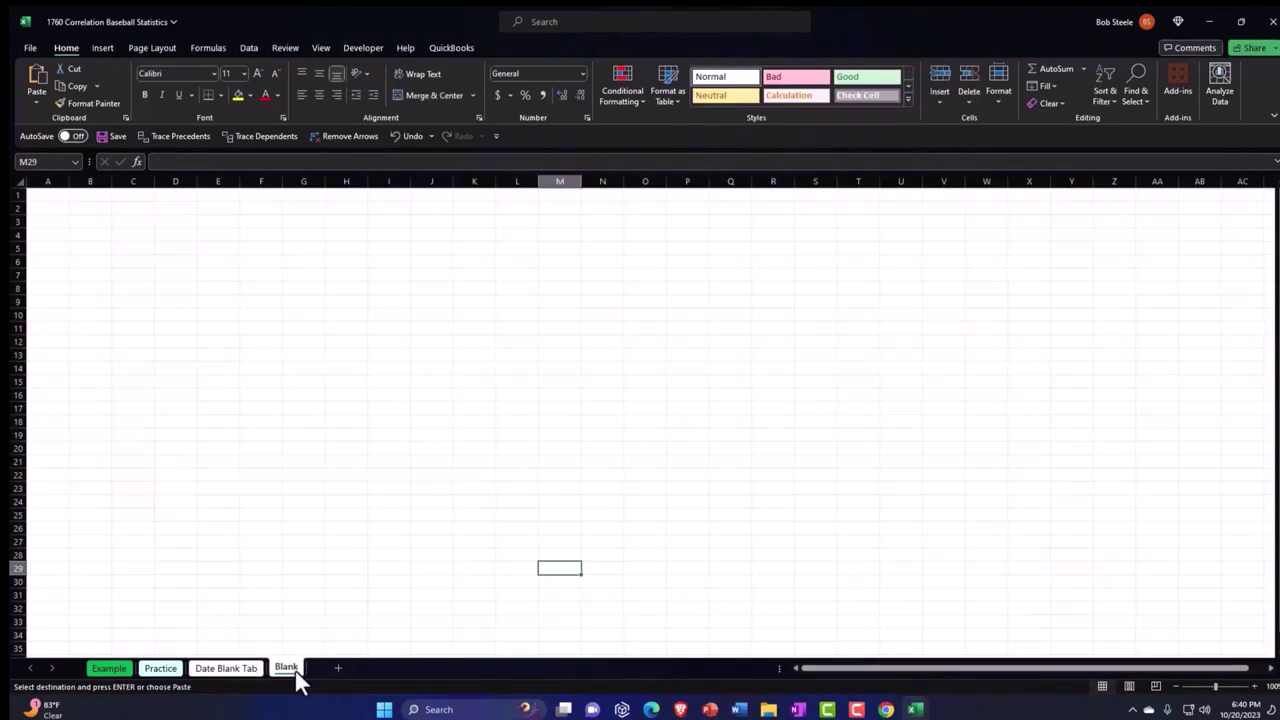
pyautogui.click(57, 197)
pyautogui.rightClick(57, 197)
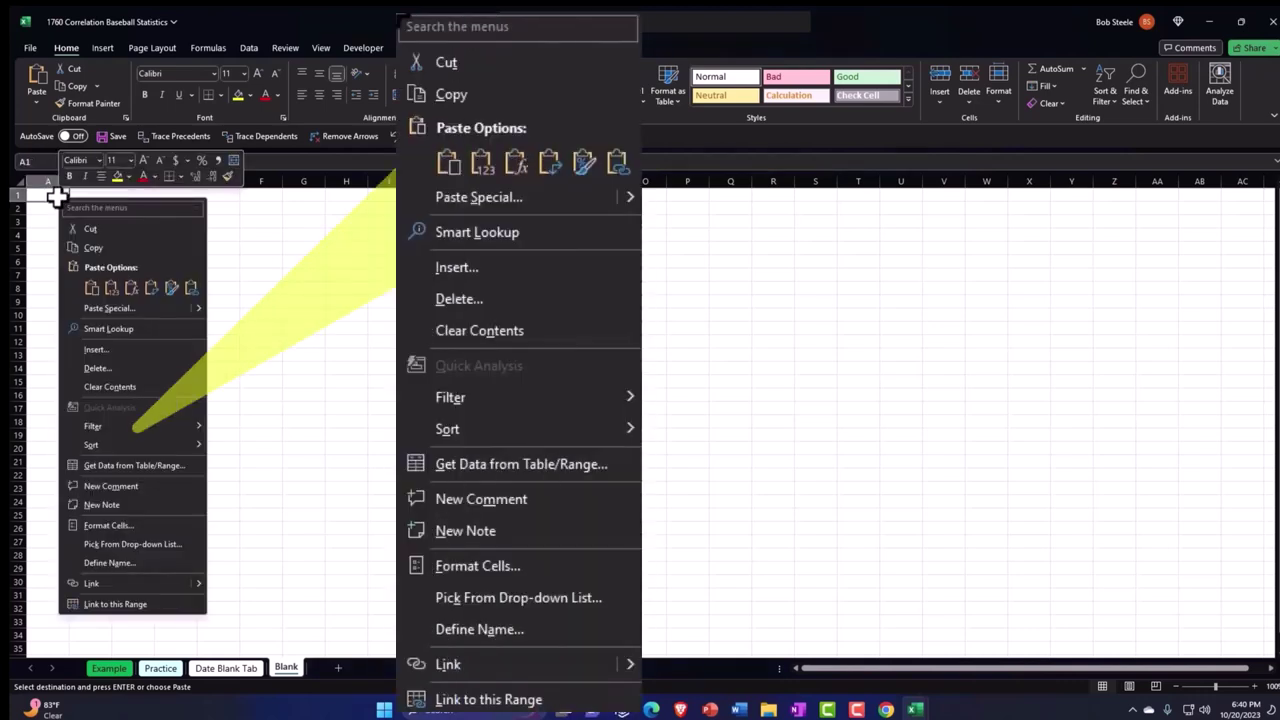
pyautogui.click(89, 288)
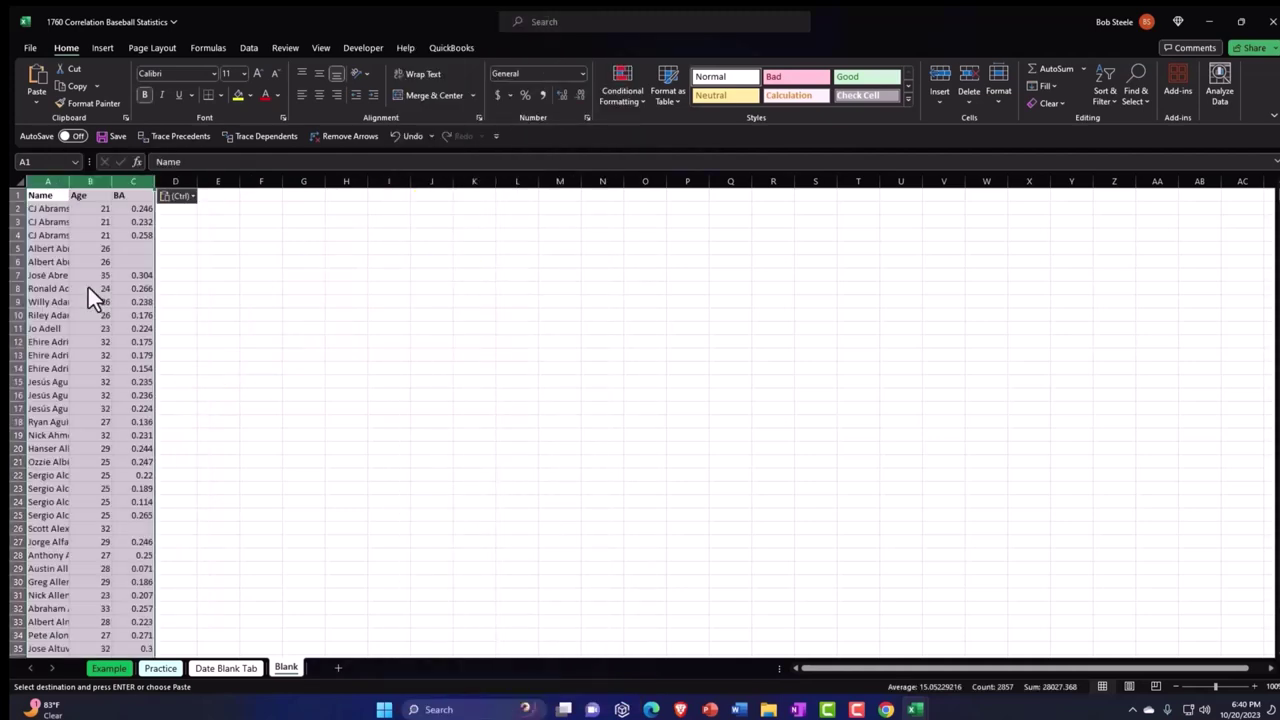
pyautogui.click(218, 288)
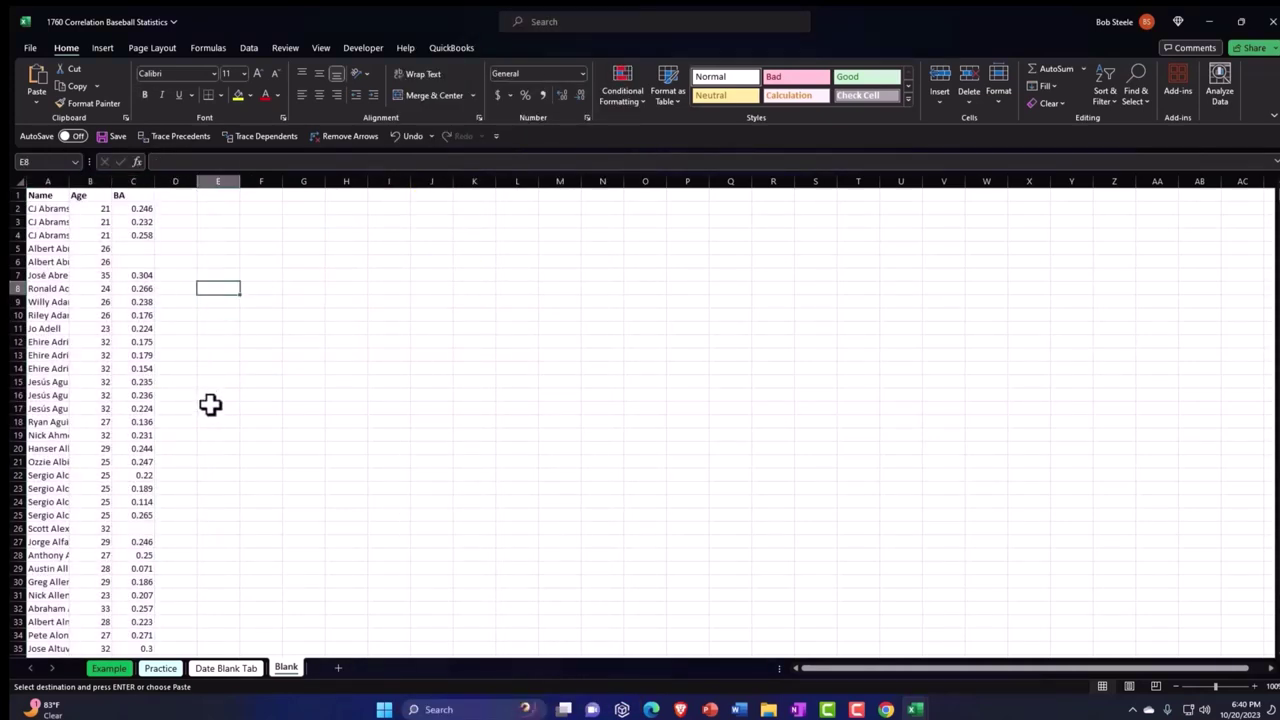
pyautogui.keyDown('ctrl'); pyautogui.scroll(4, 213, 379); pyautogui.keyUp('ctrl')
pyautogui.keyDown('ctrl'); pyautogui.scroll(1, 267, 320); pyautogui.keyUp('ctrl')
pyautogui.scroll(3, 183, 297)
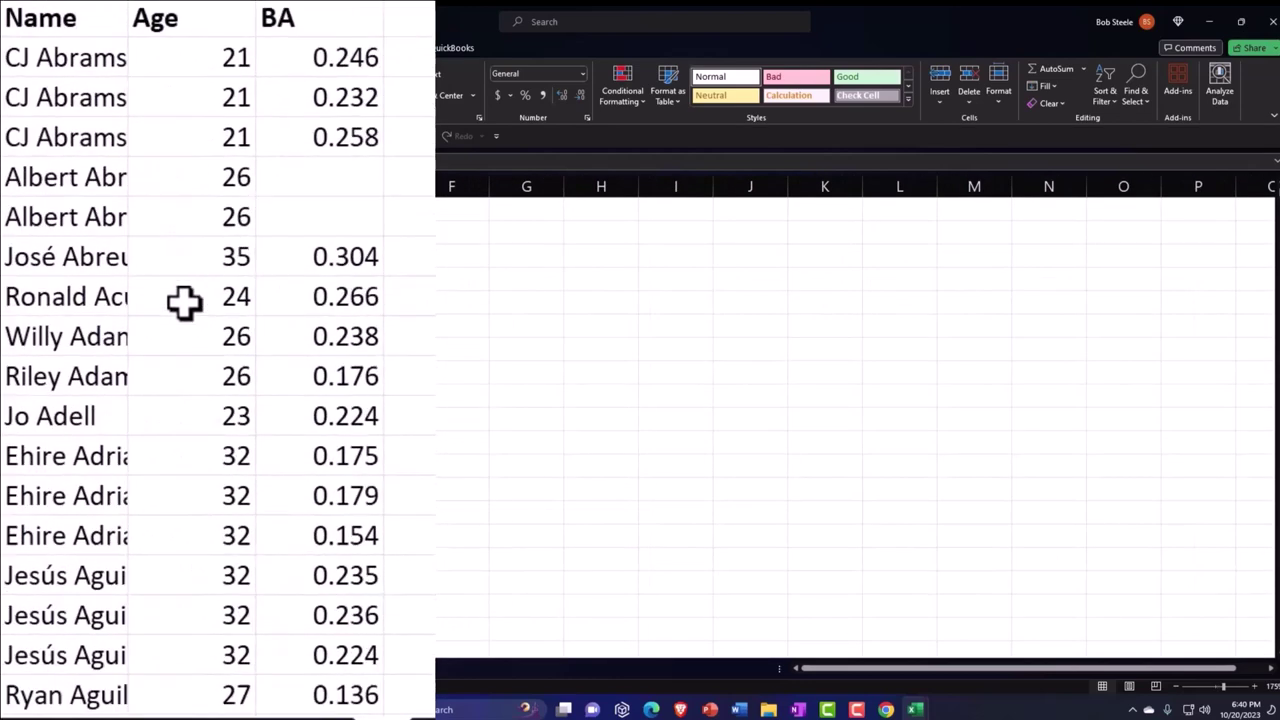
# - Format all cells of the sheet as Currency with no symbol, zero decimal places and red parenthesized negative numbers
pyautogui.keyDown('ctrl'); pyautogui.scroll(2, 183, 303); pyautogui.keyUp('ctrl')
pyautogui.scroll(1, 183, 303)
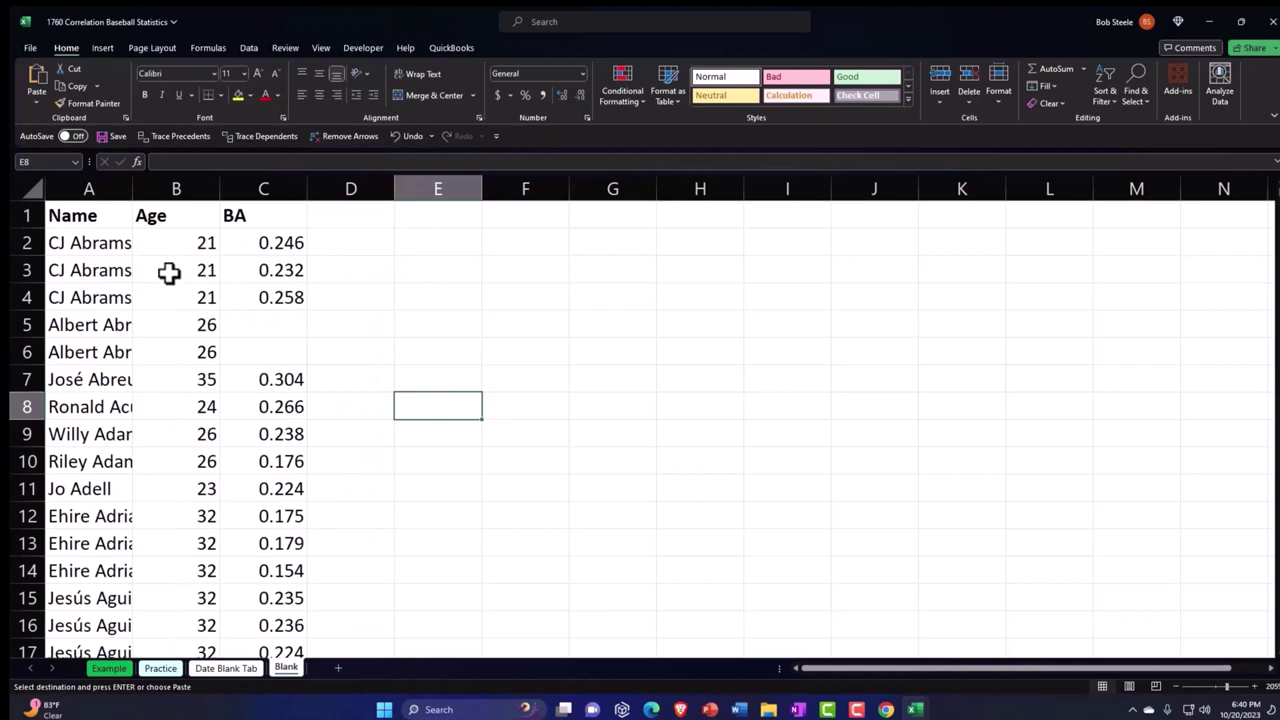
pyautogui.click(31, 189)
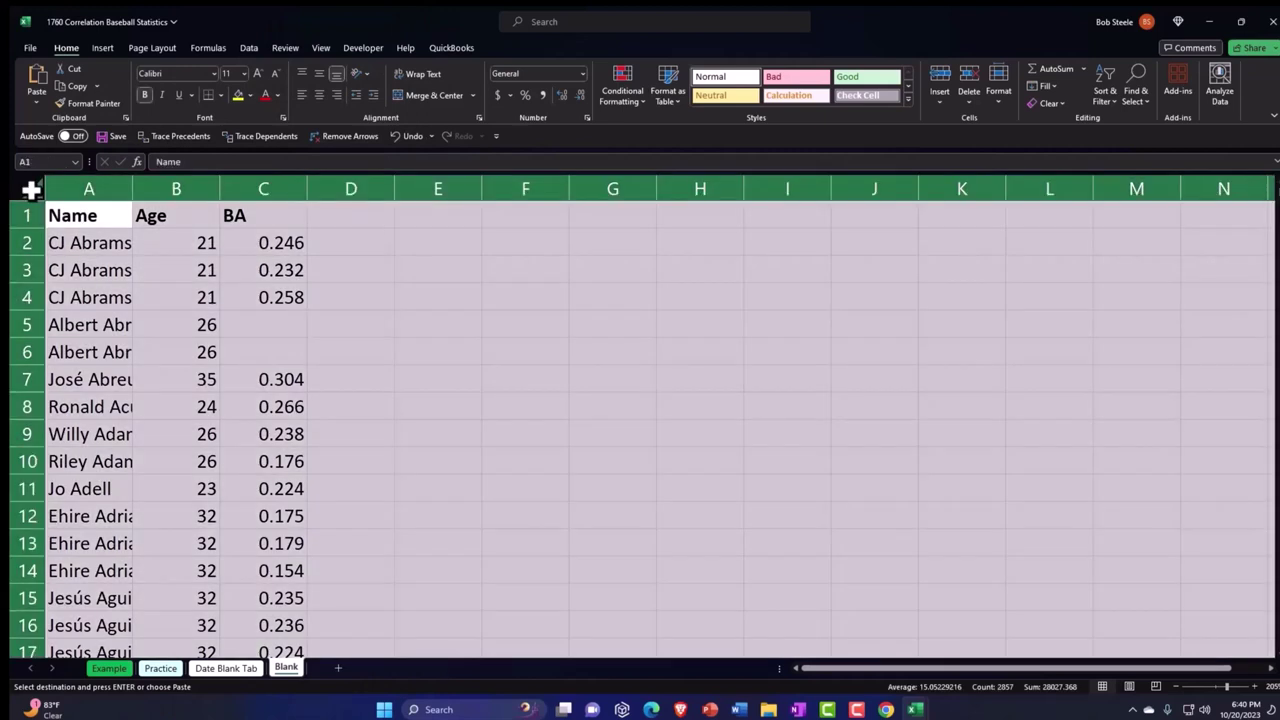
pyautogui.rightClick(289, 323)
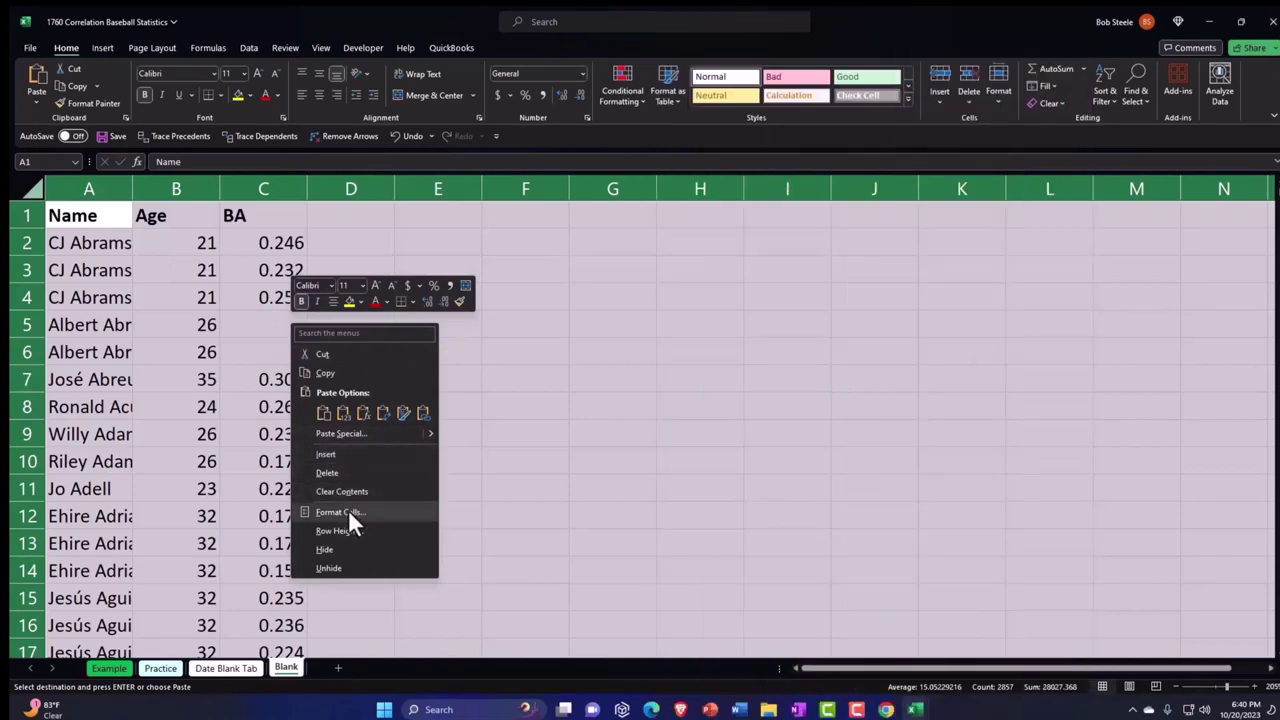
pyautogui.click(349, 512)
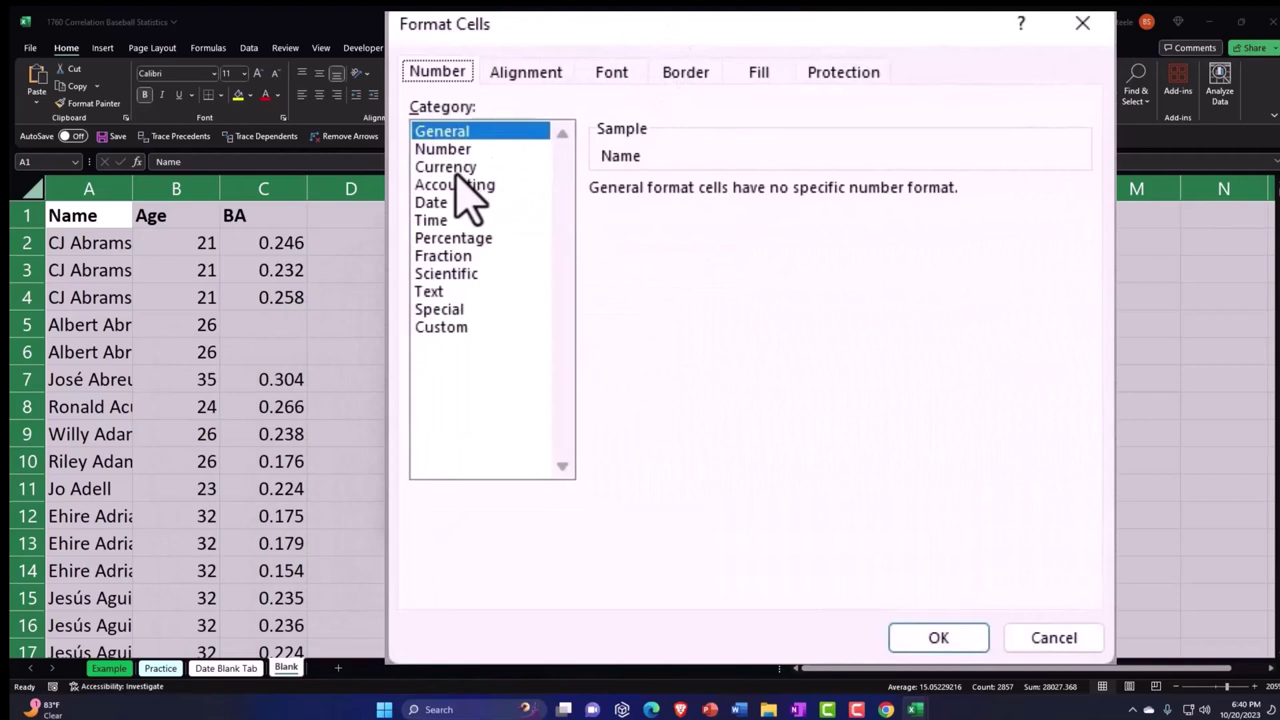
pyautogui.click(452, 168)
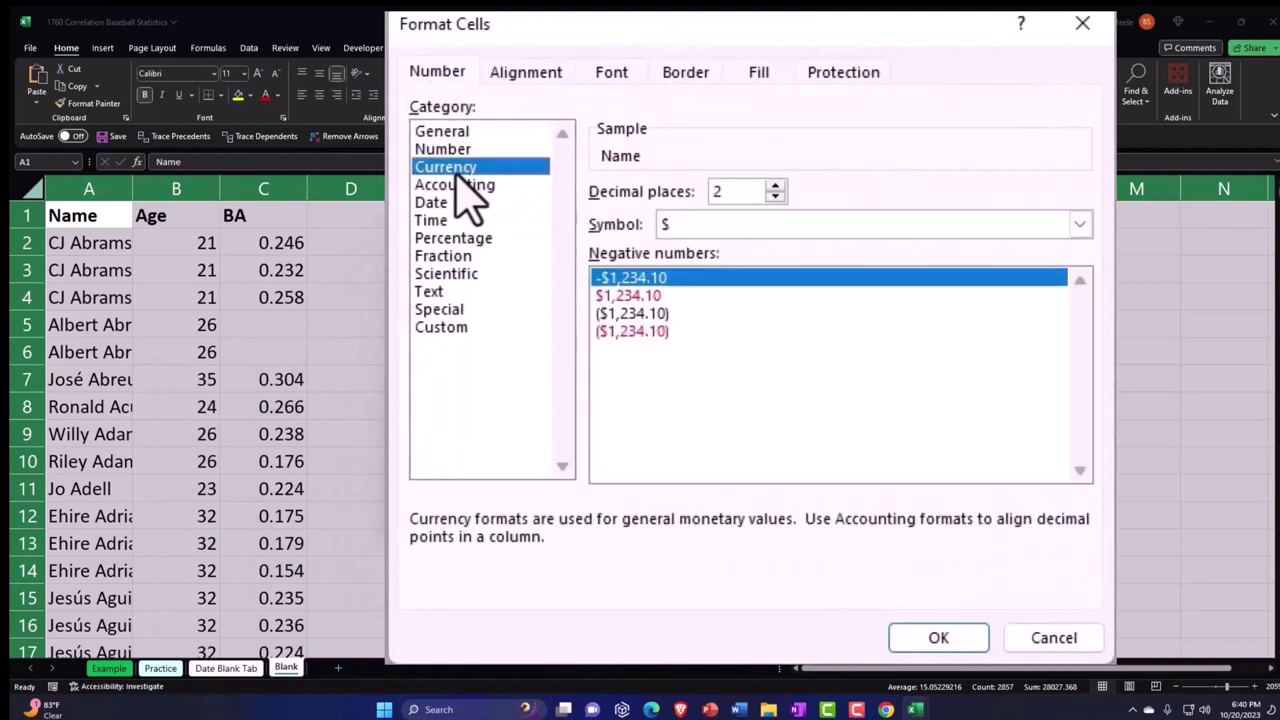
pyautogui.click(666, 331)
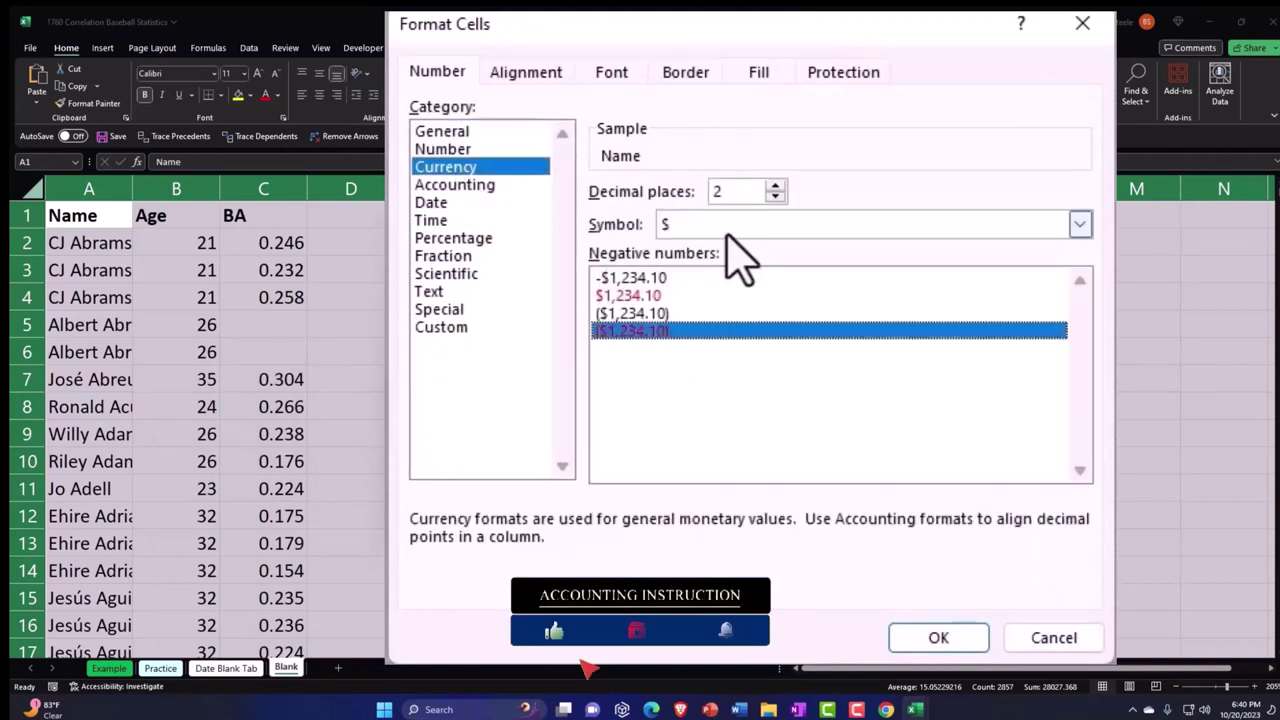
pyautogui.click(725, 227)
pyautogui.click(727, 249)
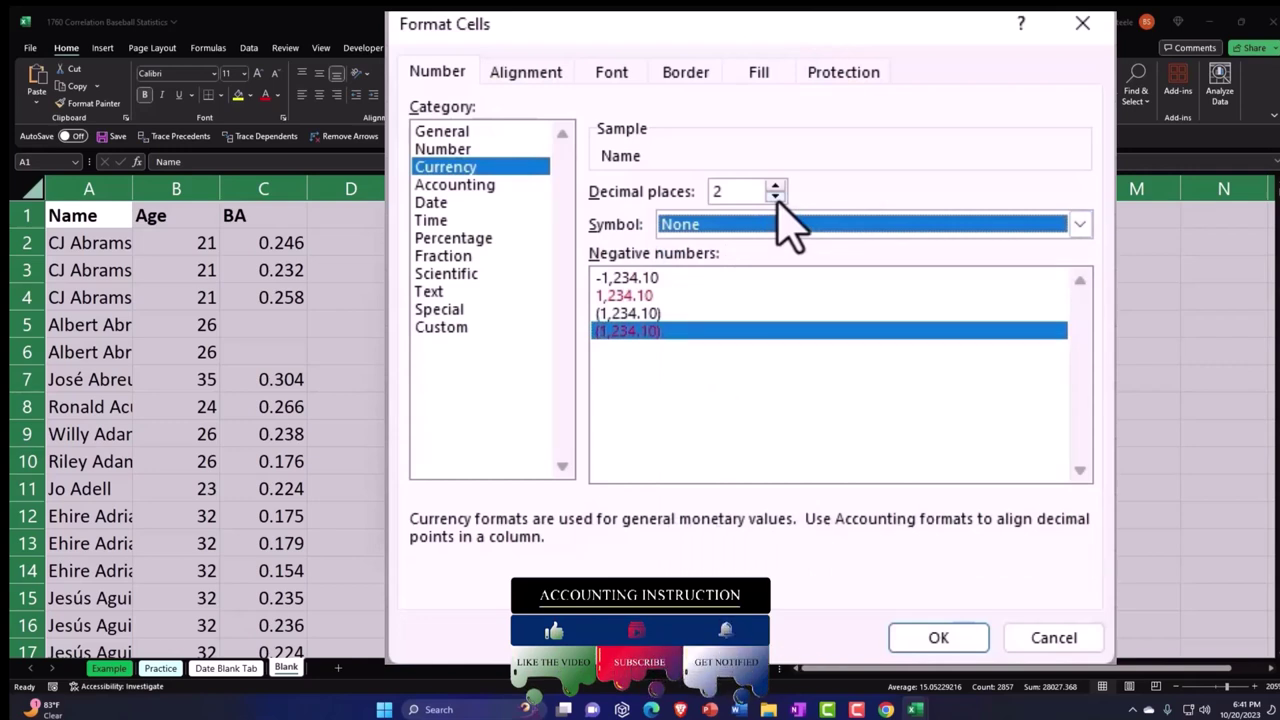
pyautogui.click(775, 196)
pyautogui.click(775, 196)
pyautogui.click(940, 640)
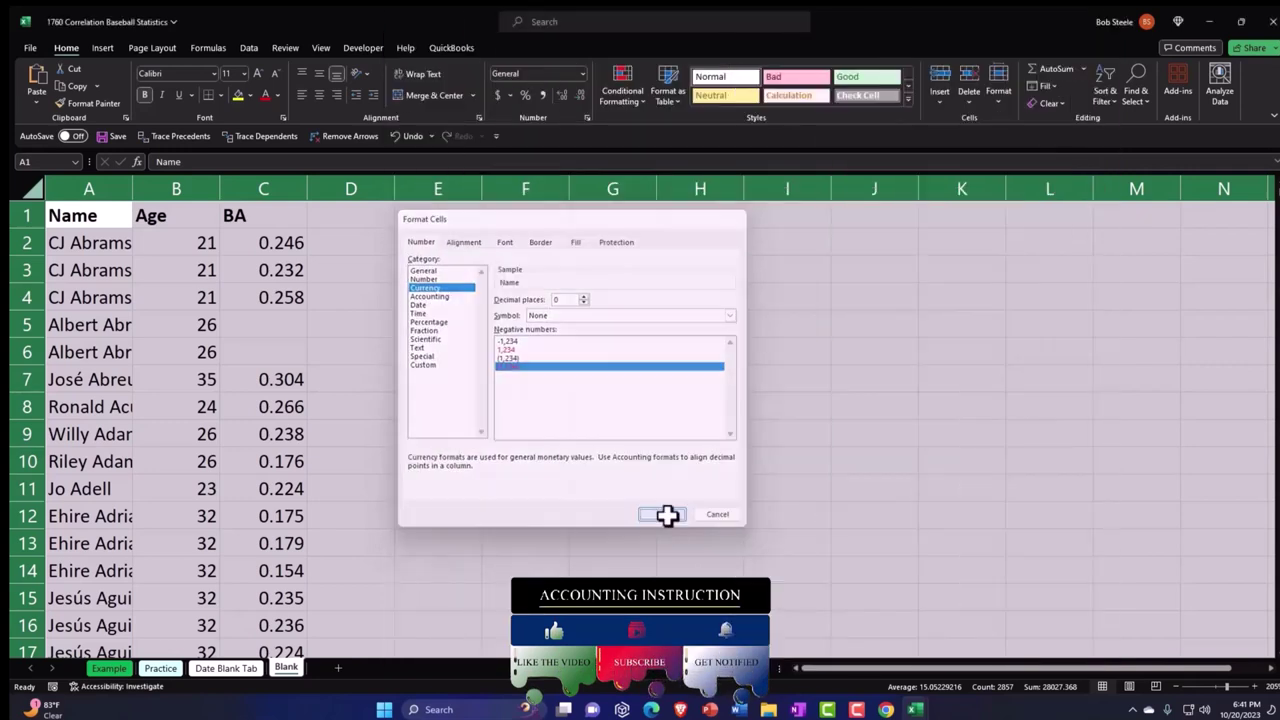
pyautogui.click(645, 514)
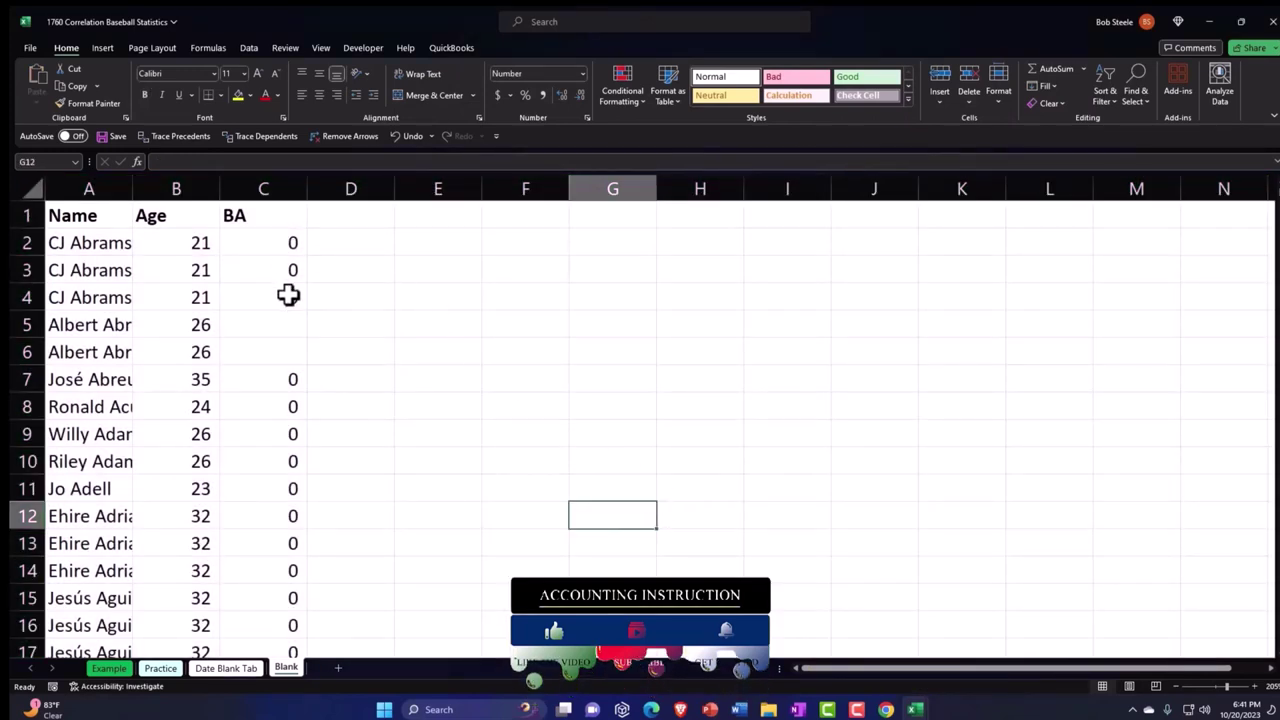
# - Set the number format of the BA column C to three decimal places
pyautogui.click(281, 188)
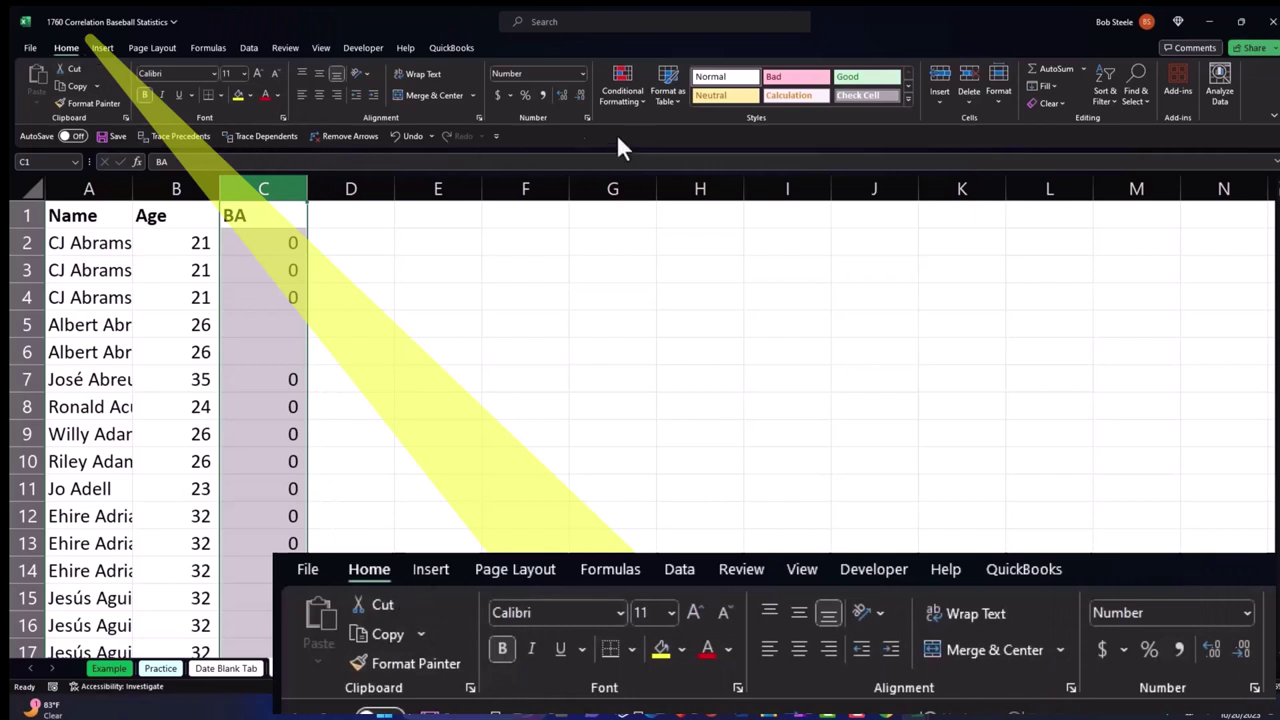
pyautogui.click(563, 96)
pyautogui.click(563, 96)
pyautogui.click(563, 96)
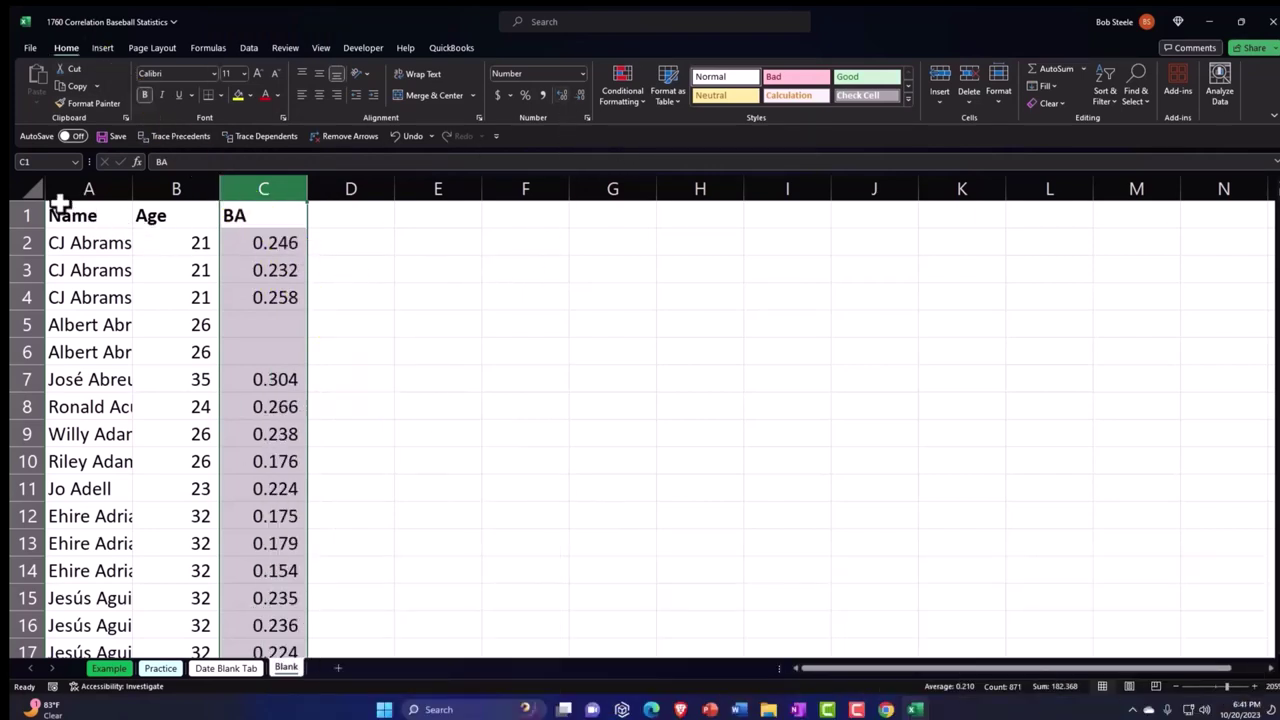
# - Make all cells of the sheet bold and widen column A to fit the player names
pyautogui.click(33, 188)
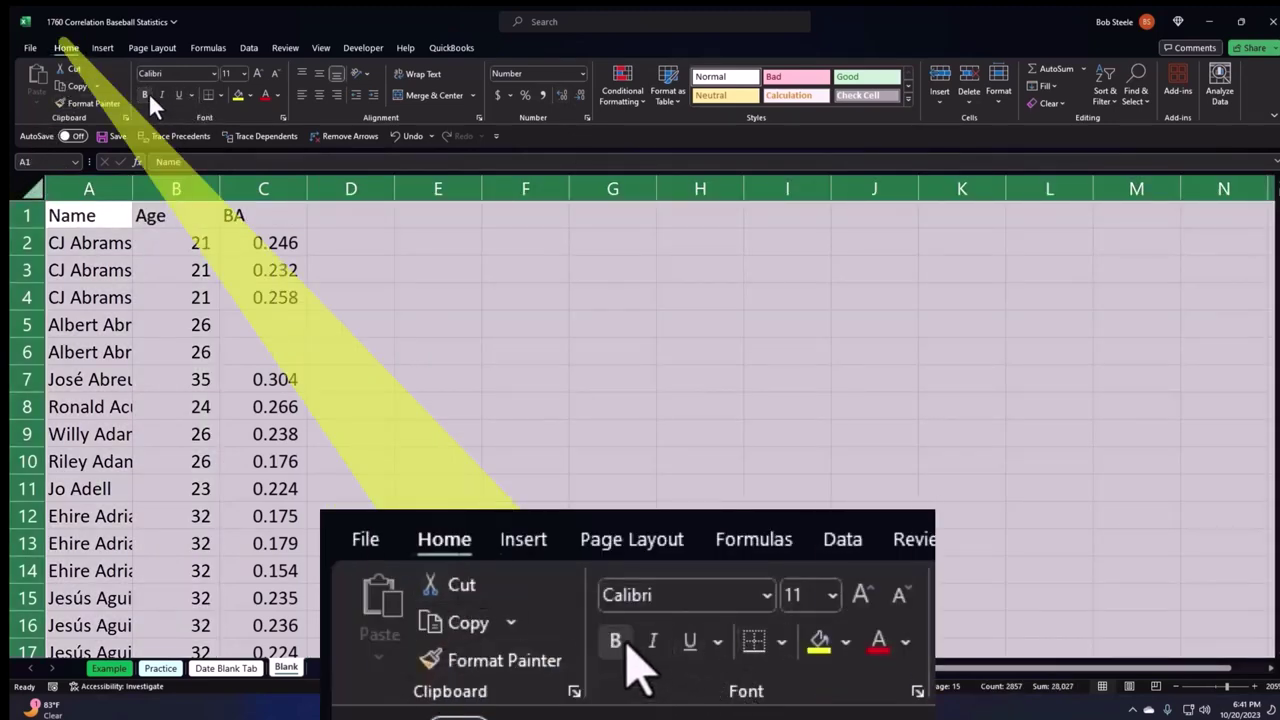
pyautogui.click(447, 300)
pyautogui.click(112, 300)
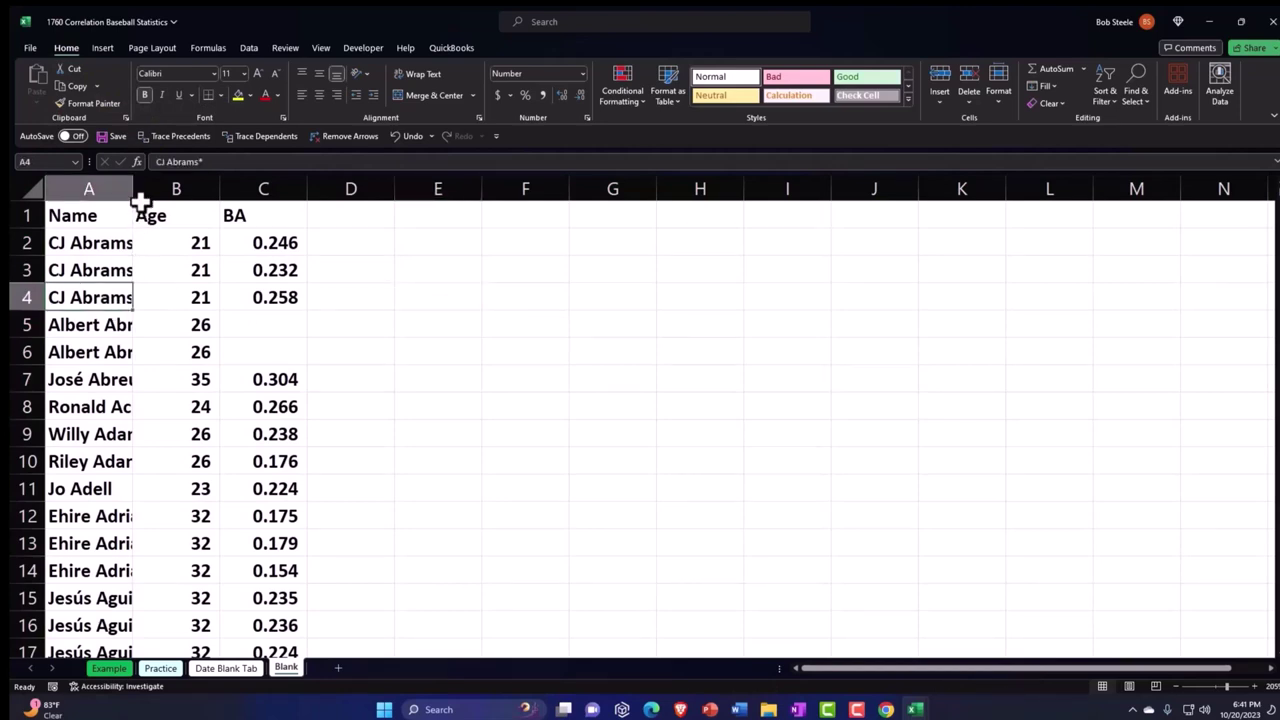
pyautogui.moveTo(132, 188); pyautogui.dragTo(200, 187)
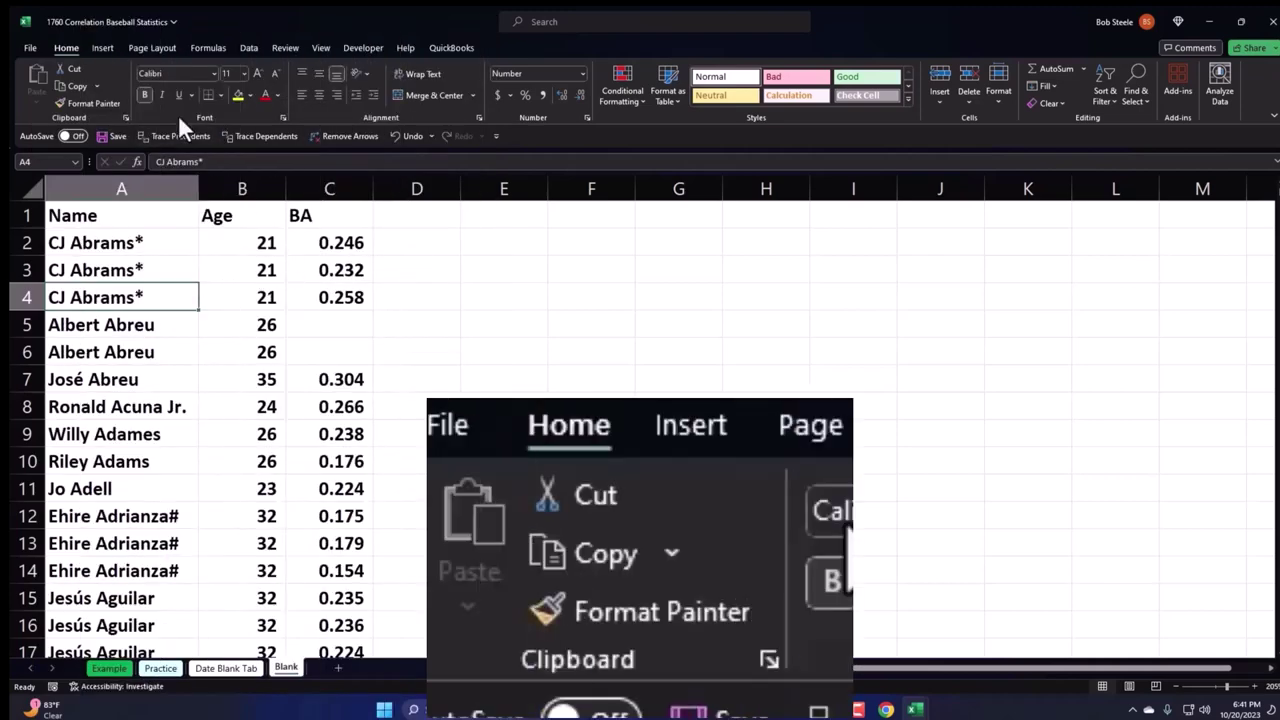
# - Convert the Name, Age and BA data in columns A to C into a table with headers
pyautogui.click(104, 49)
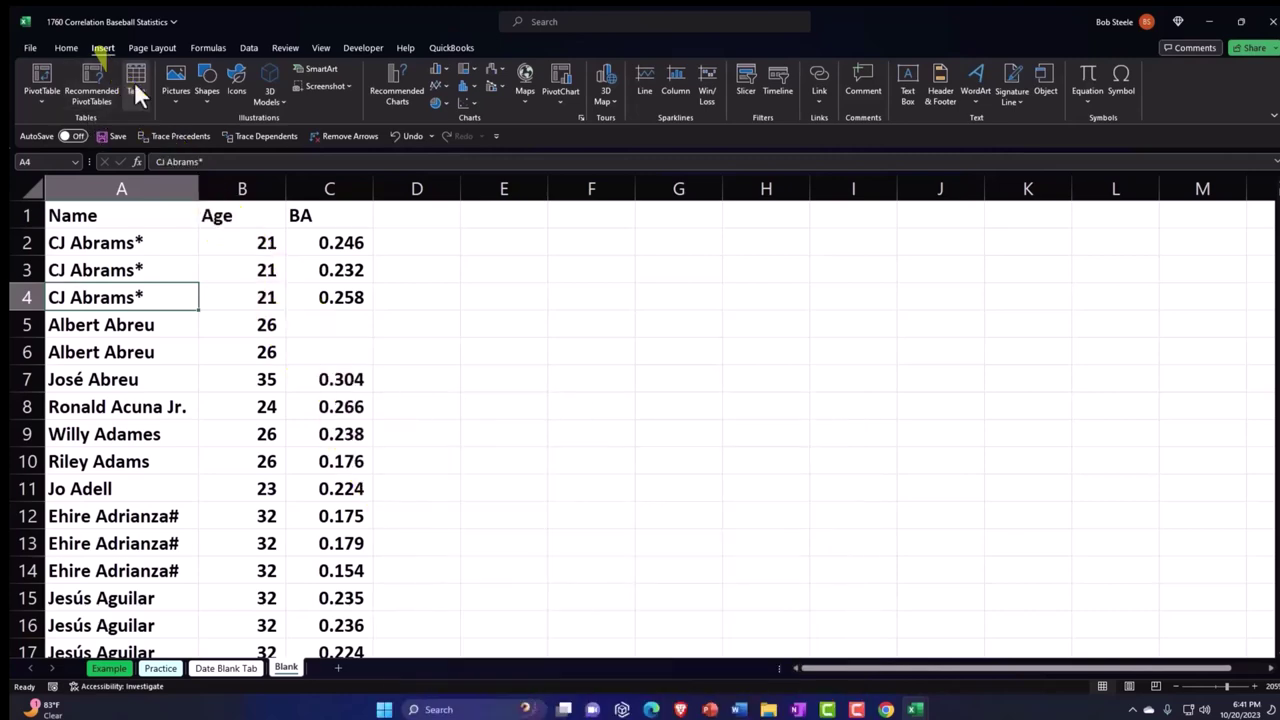
pyautogui.click(135, 81)
pyautogui.click(955, 440)
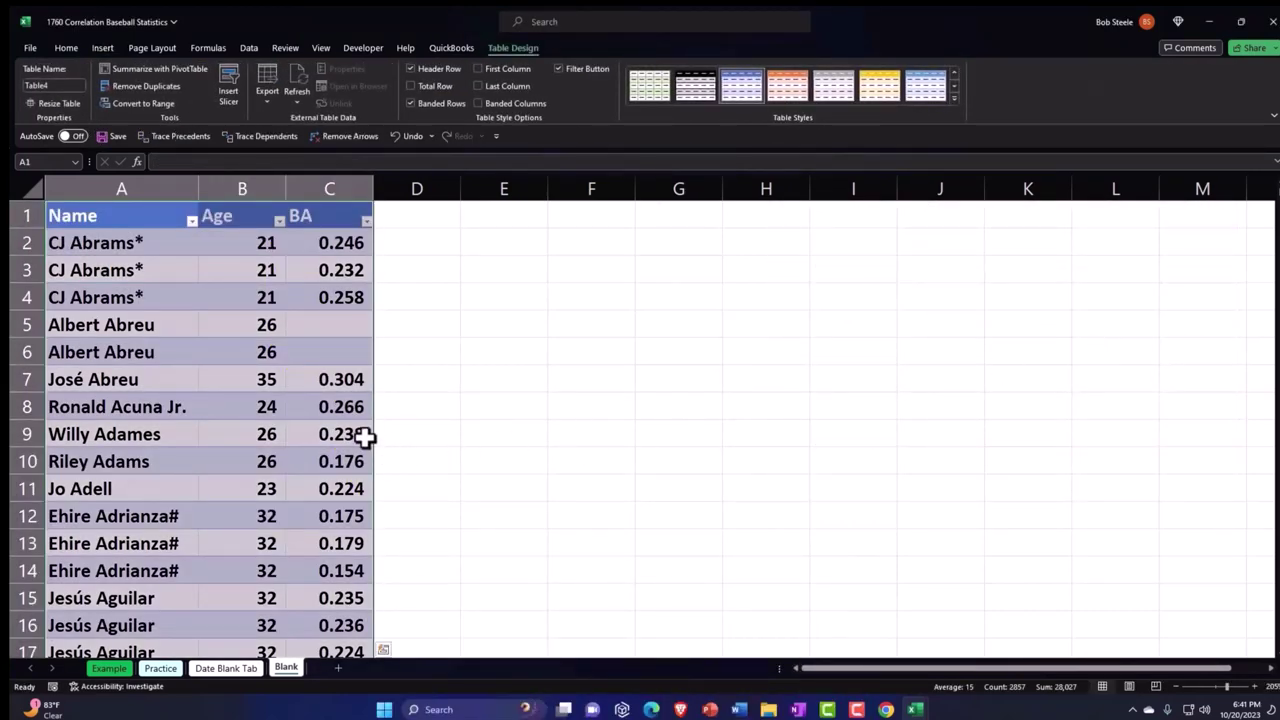
pyautogui.click(320, 404)
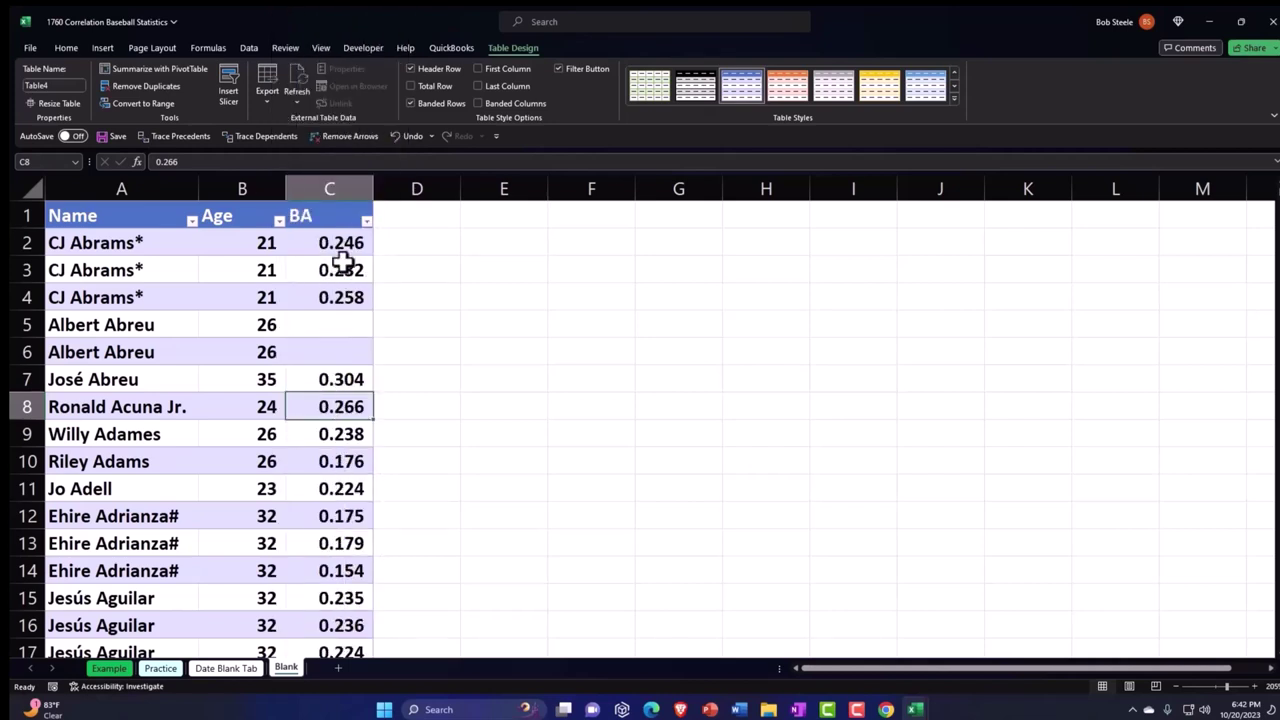
# - Sort the table by BA from smallest to largest and delete the lowest-average rows 2 to 54
pyautogui.click(366, 221)
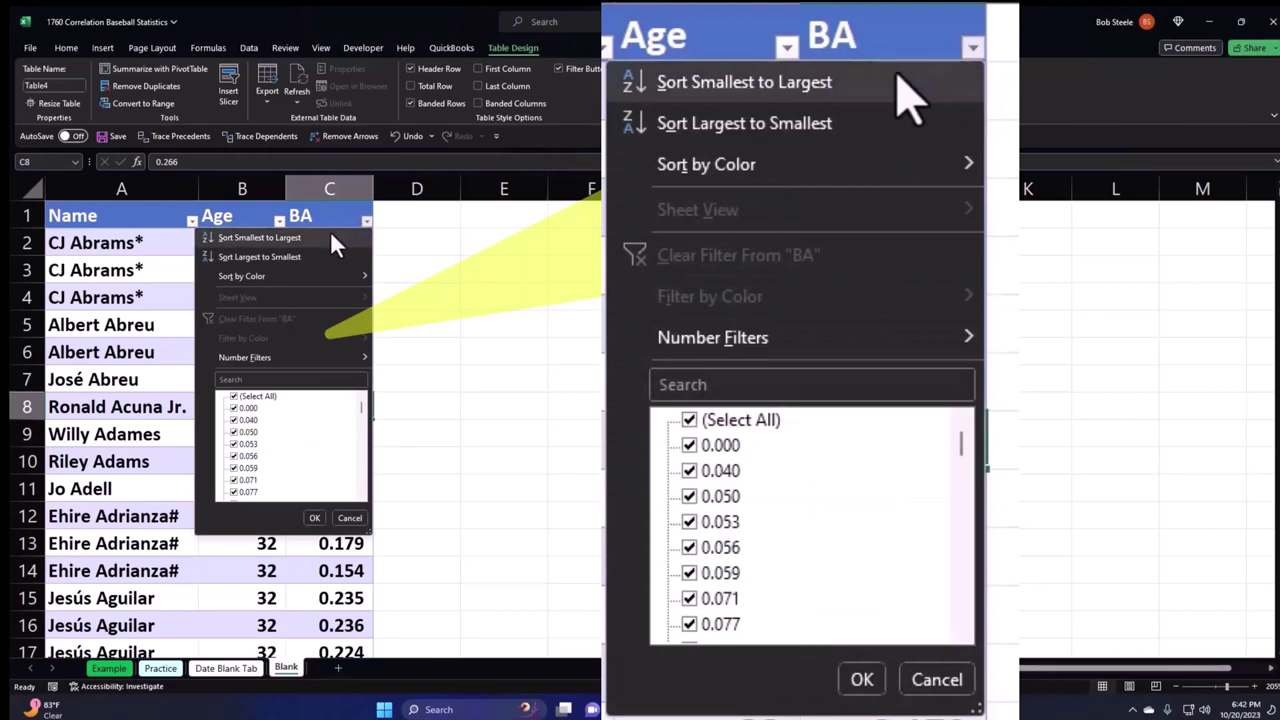
pyautogui.click(333, 241)
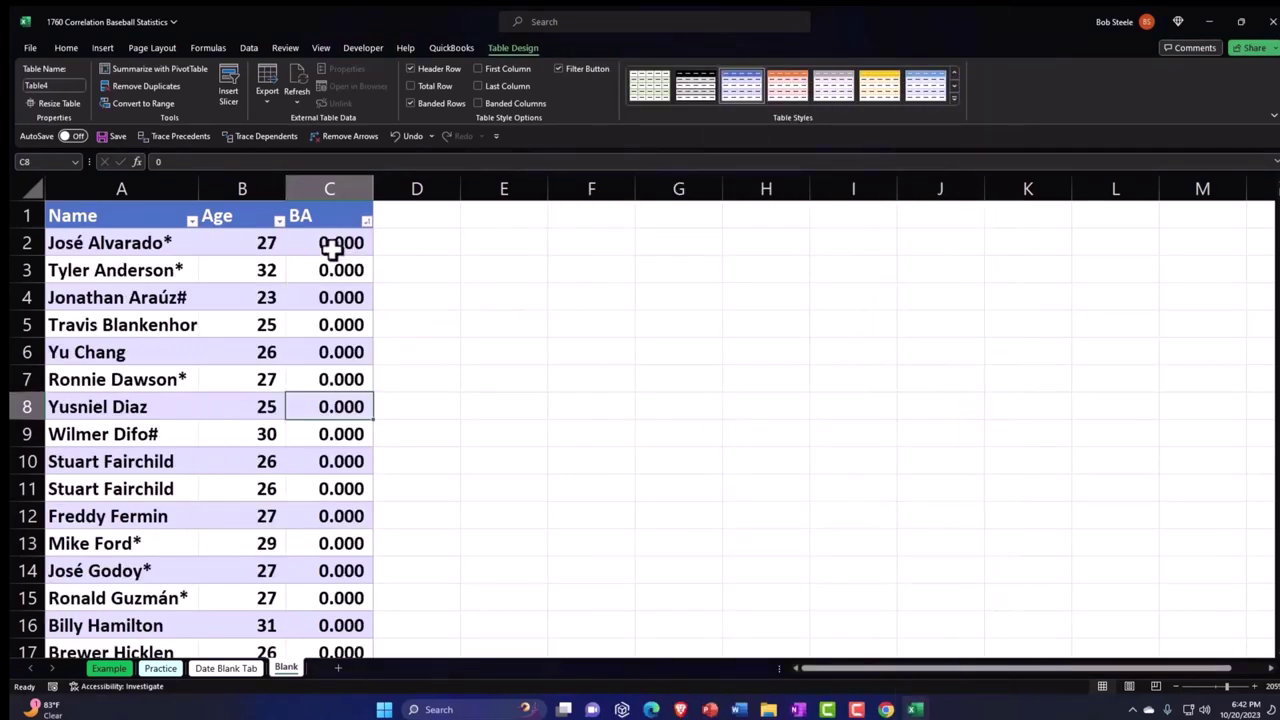
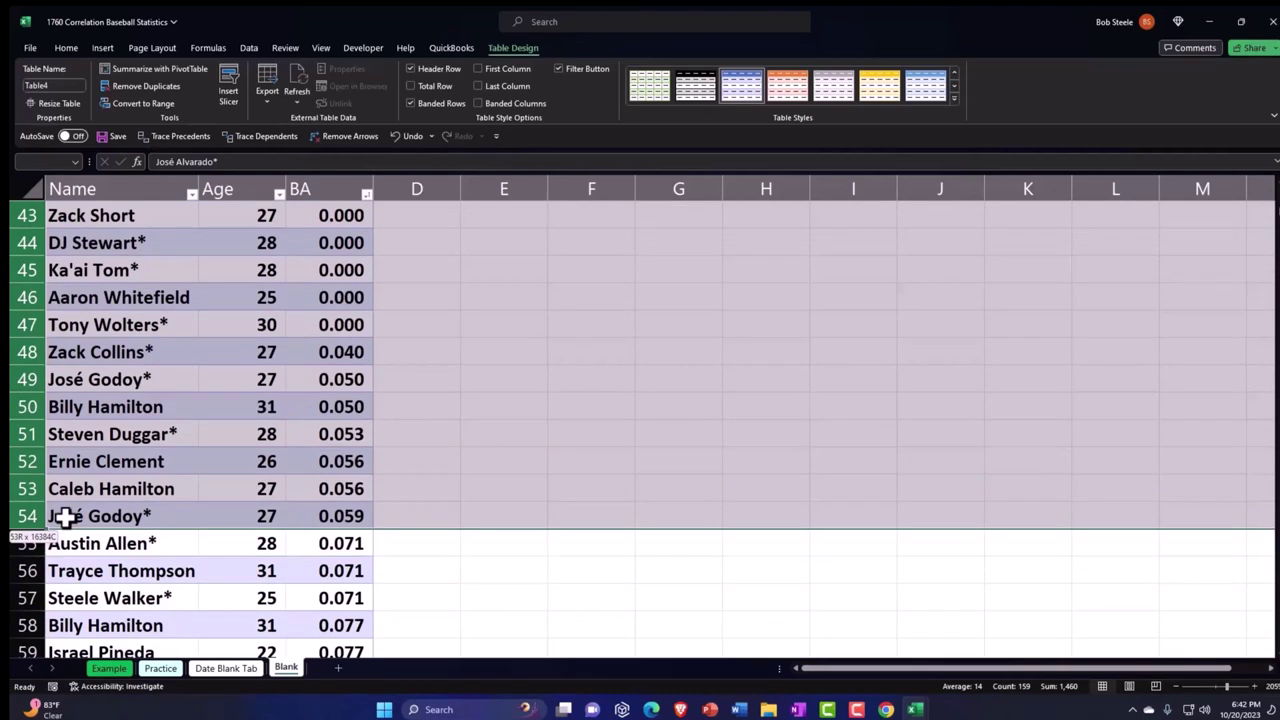
pyautogui.moveTo(65, 516); pyautogui.dragTo(65, 516)
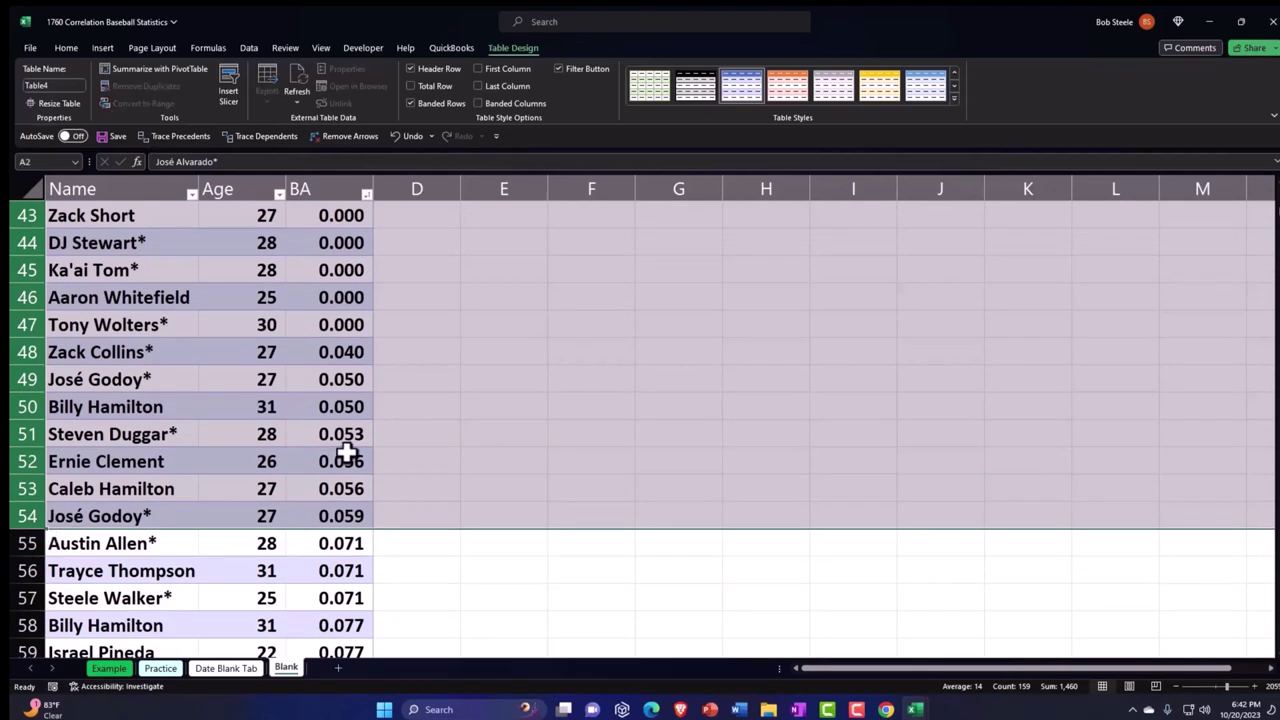
pyautogui.rightClick(432, 349)
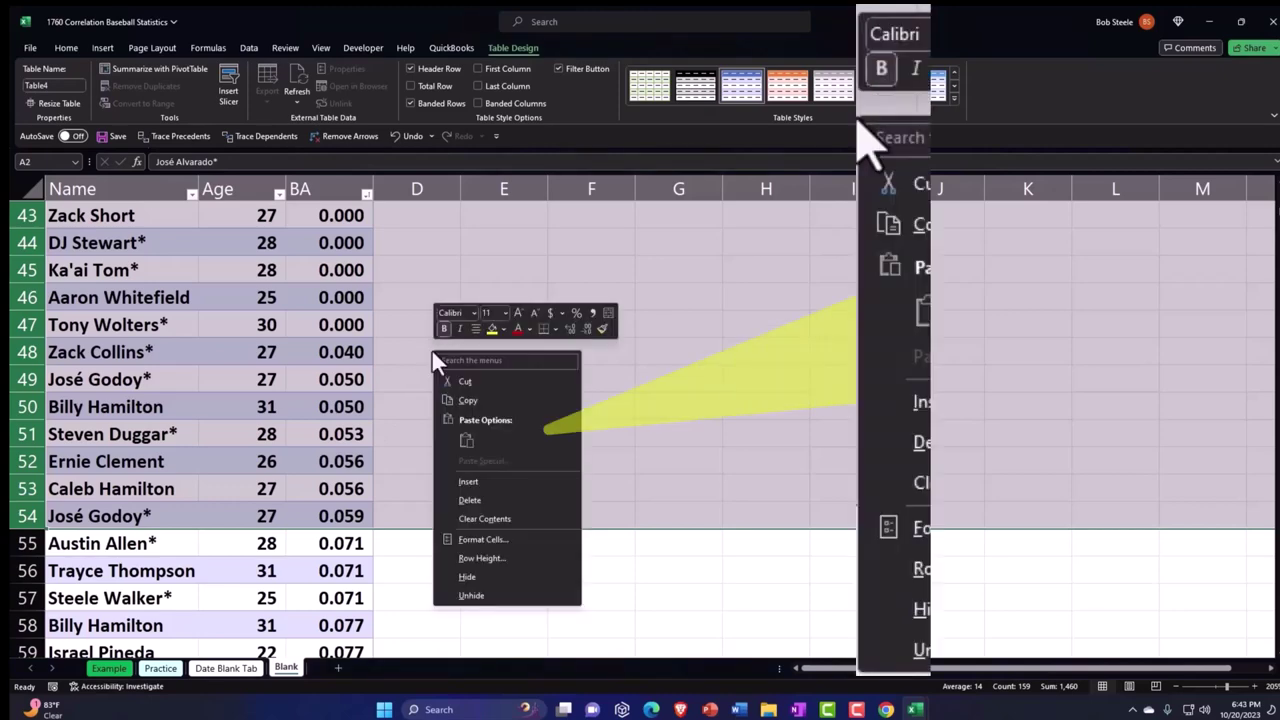
pyautogui.click(495, 501)
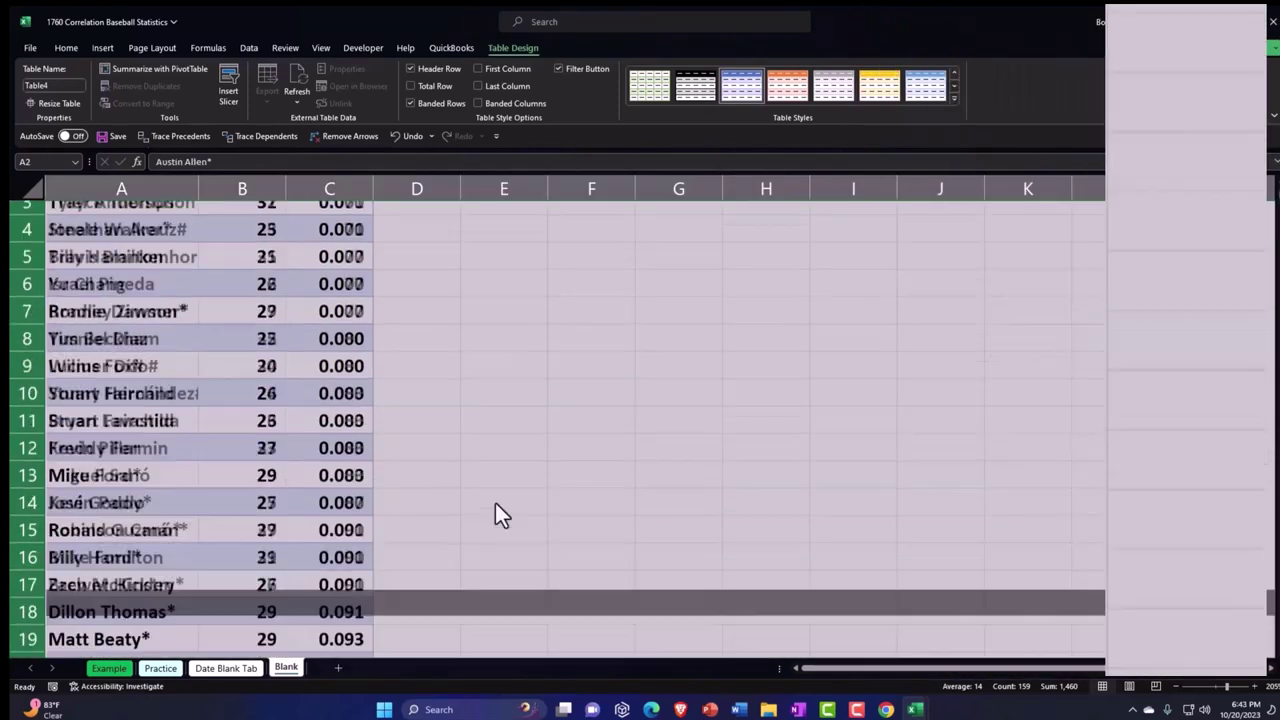
pyautogui.click(356, 330)
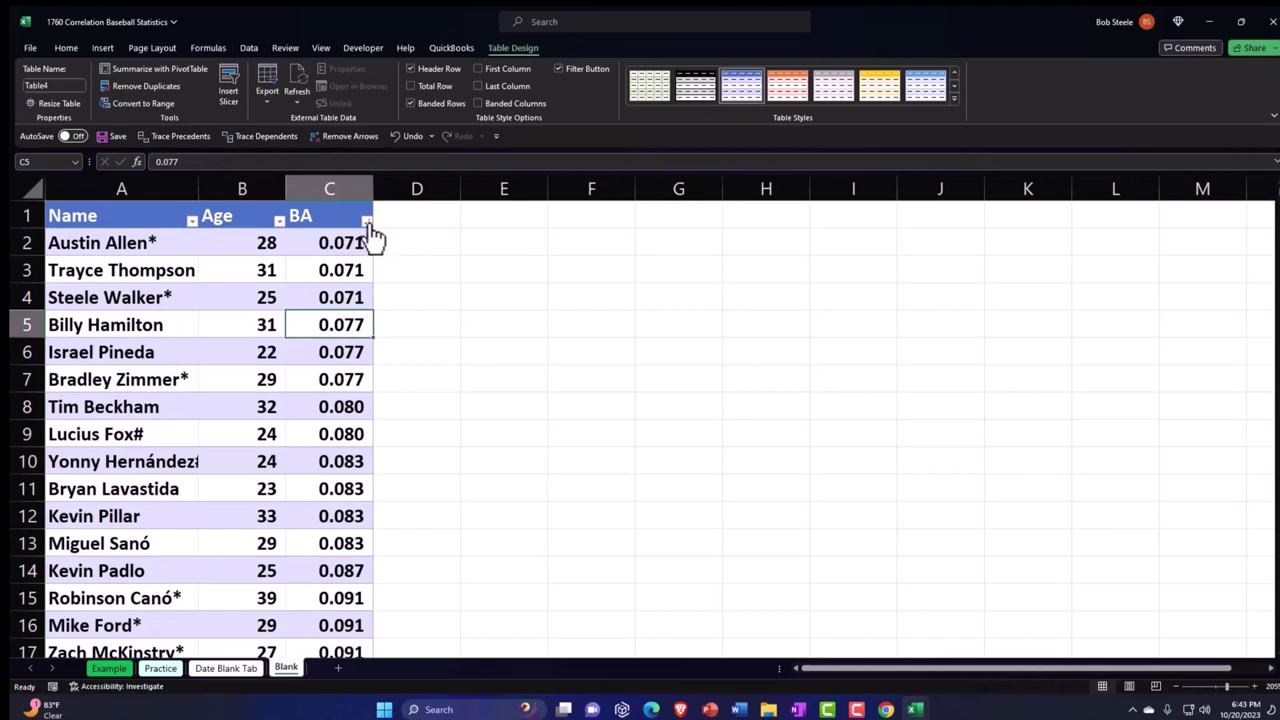
# - Sort the table by BA from largest to smallest and delete the two highest-average rows, 2 and 3
pyautogui.click(367, 222)
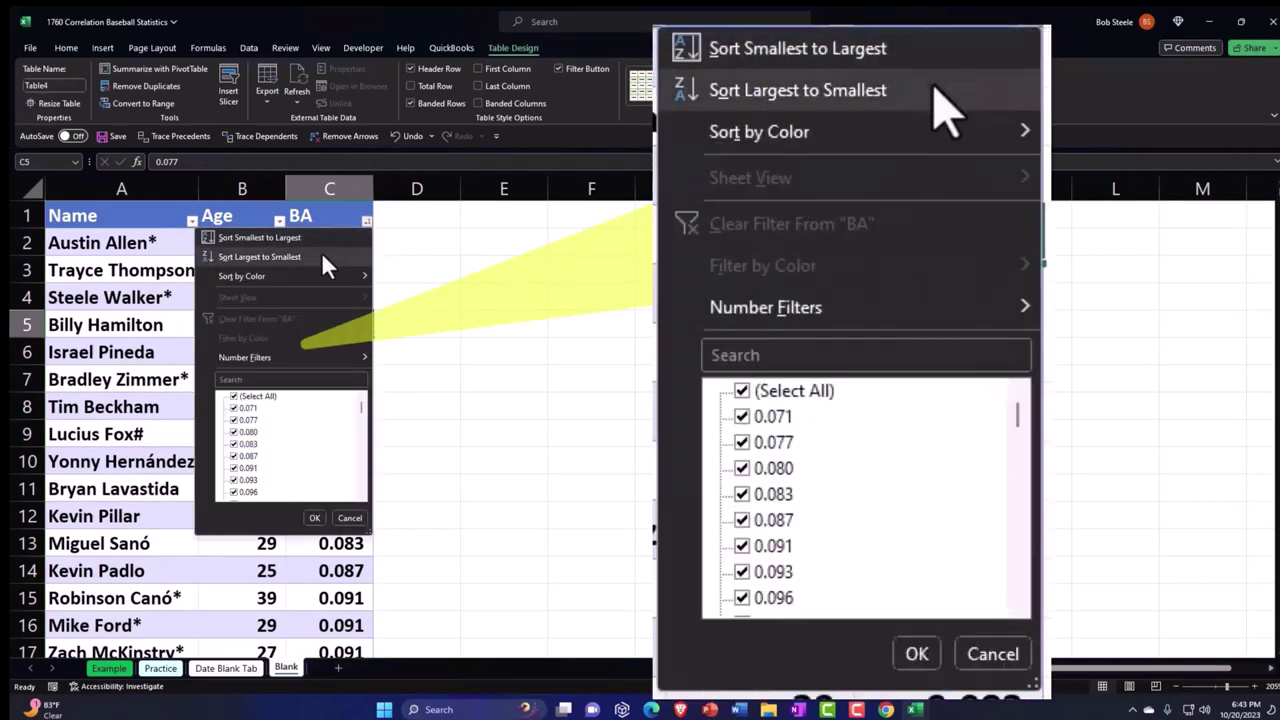
pyautogui.click(322, 256)
pyautogui.click(338, 248)
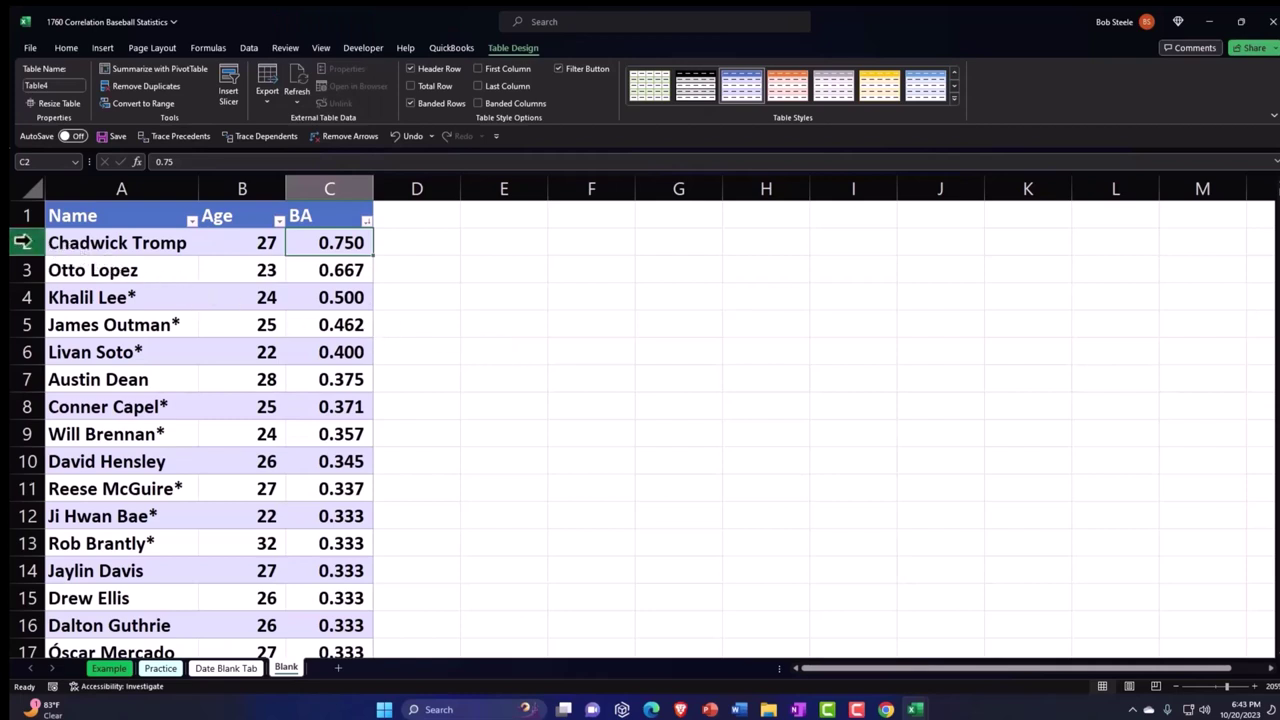
pyautogui.click(21, 242)
pyautogui.moveTo(21, 242); pyautogui.dragTo(26, 262)
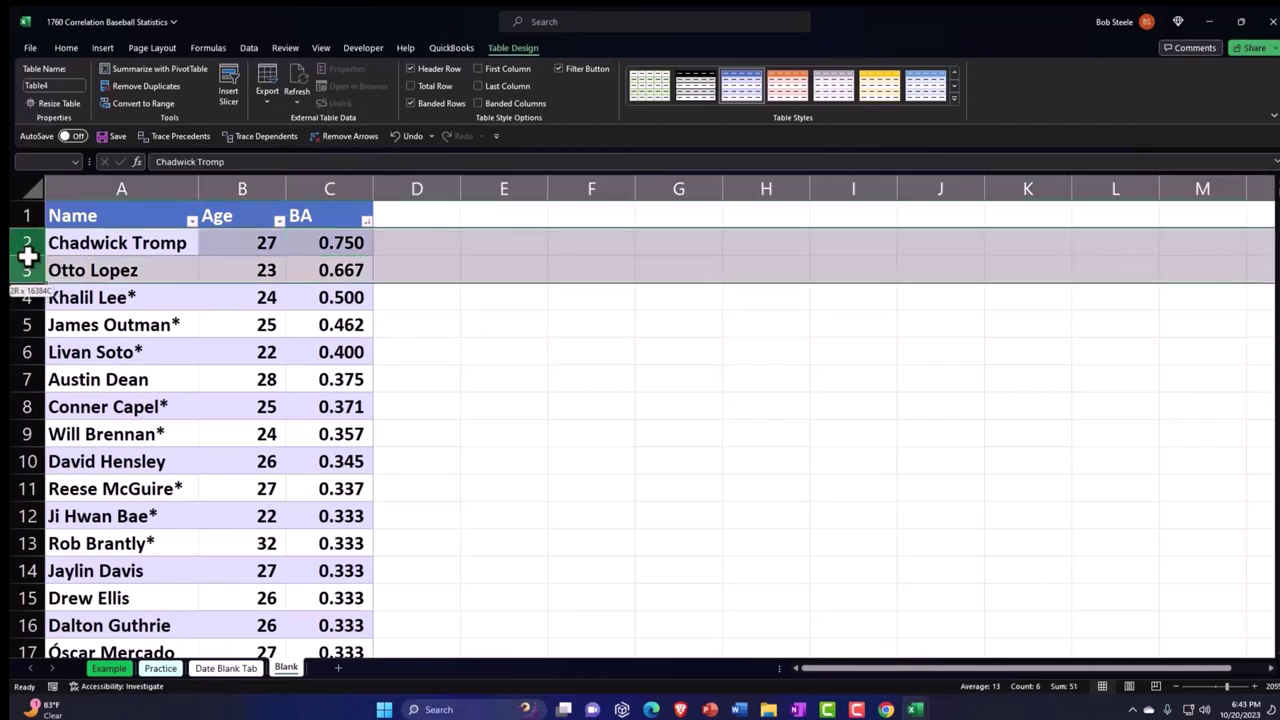
pyautogui.rightClick(179, 257)
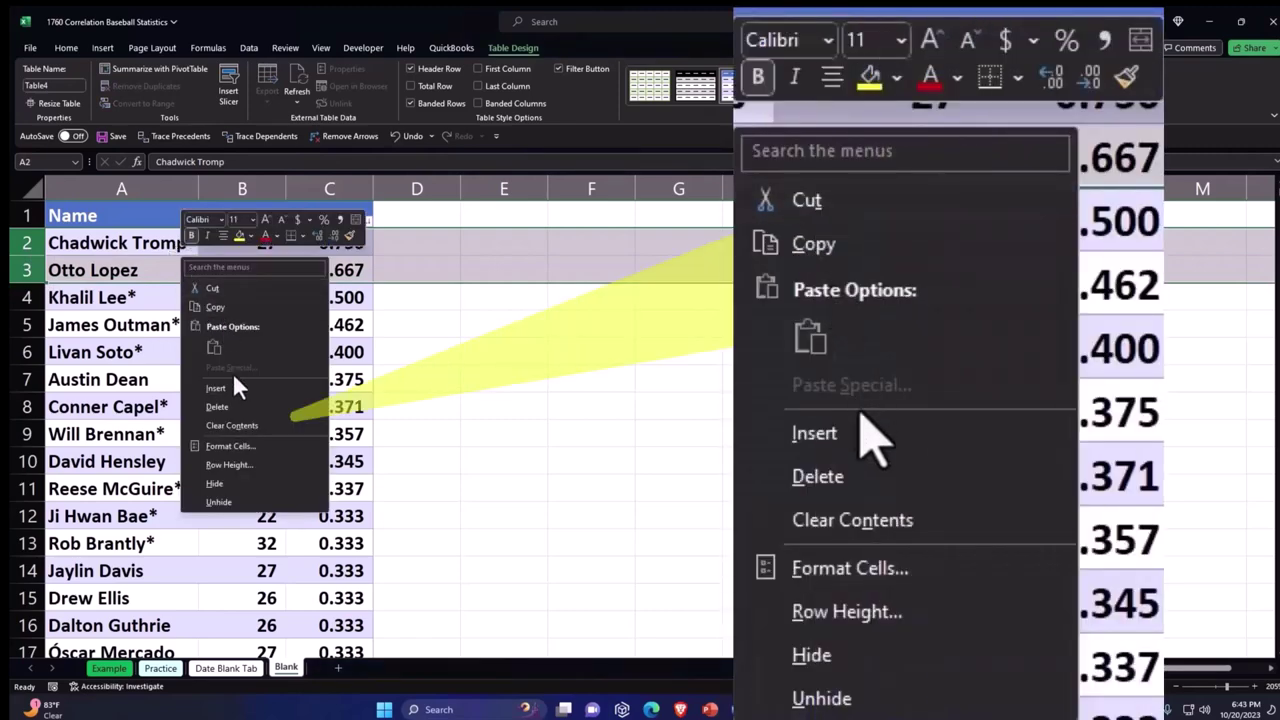
pyautogui.press('Escape')
pyautogui.hotkey('ctrl', '-')
pyautogui.click(452, 351)
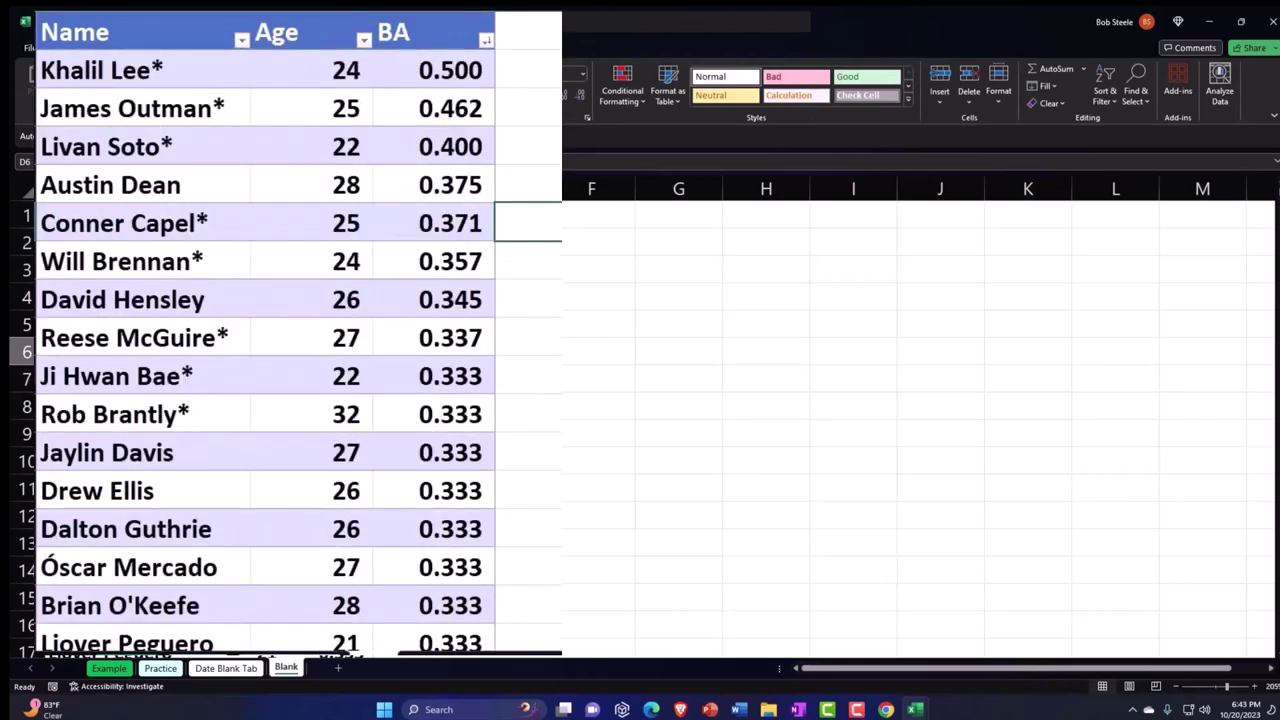
# - Narrow column D to a thin spacer beside the table and widen column E to nearly twice its width
pyautogui.scroll(-3, 489, 220)
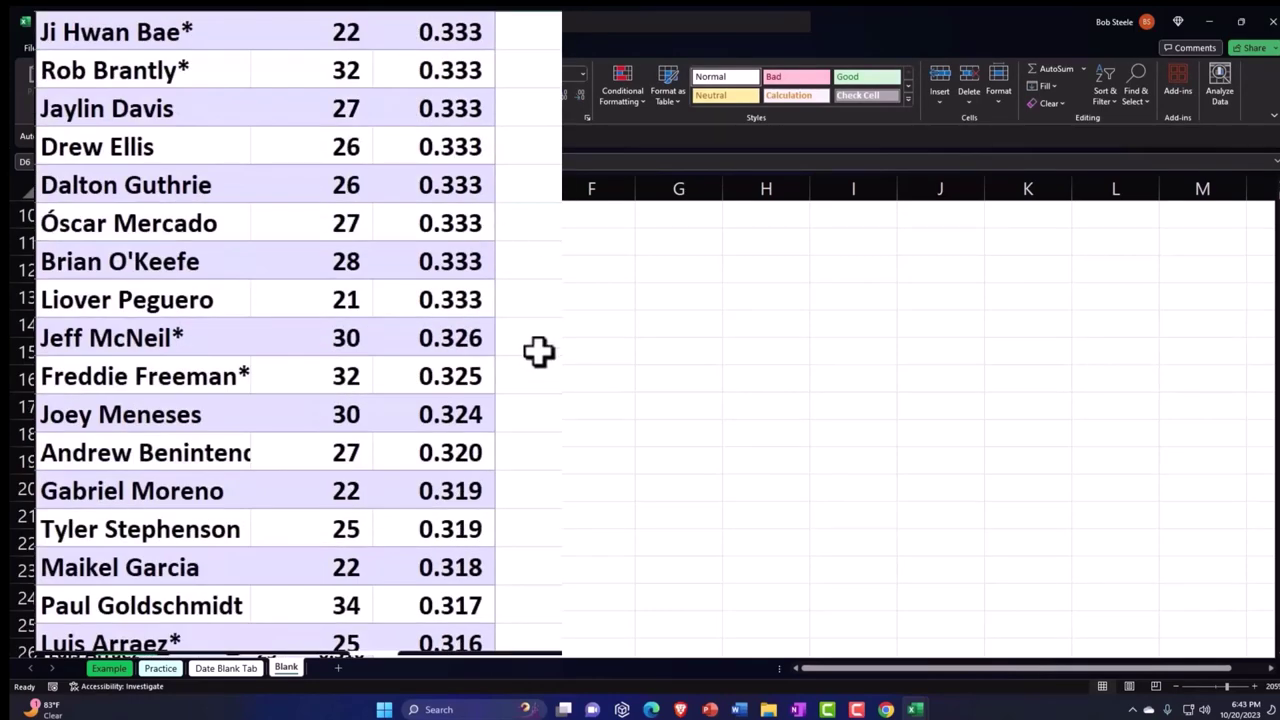
pyautogui.scroll(-10, 538, 350)
pyautogui.scroll(13, 538, 350)
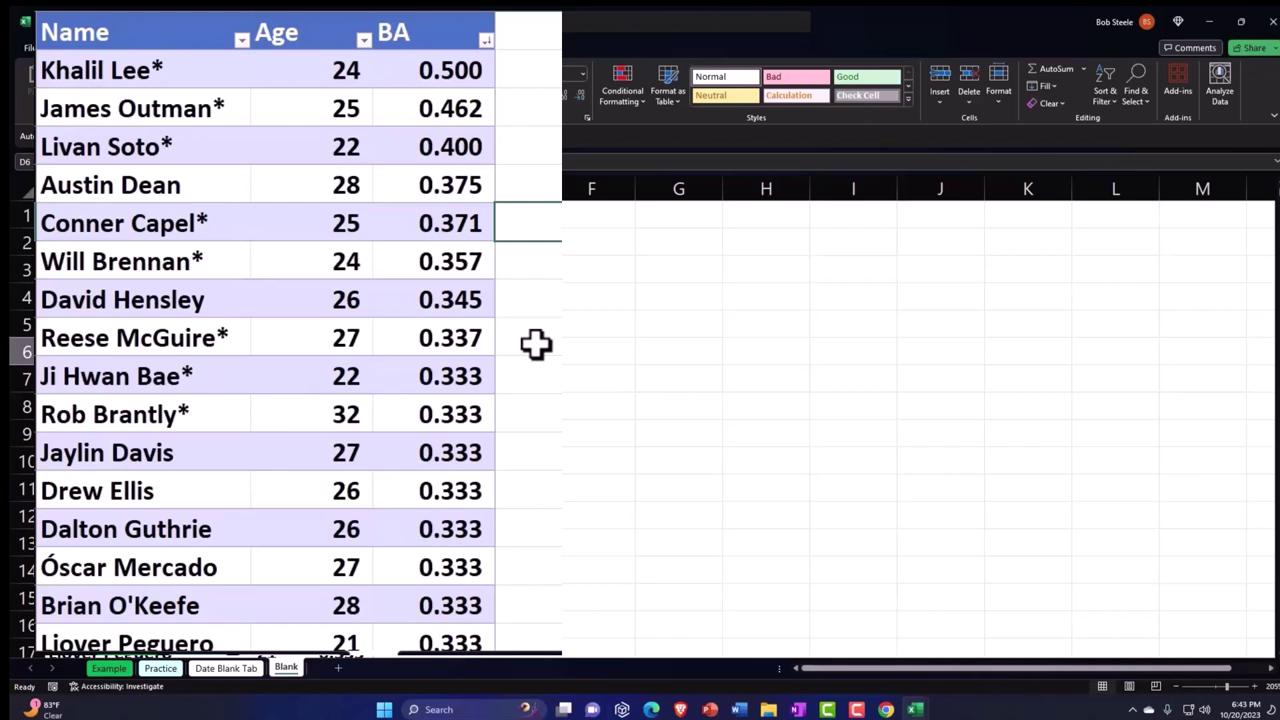
pyautogui.moveTo(461, 188); pyautogui.dragTo(393, 188)
pyautogui.click(418, 211)
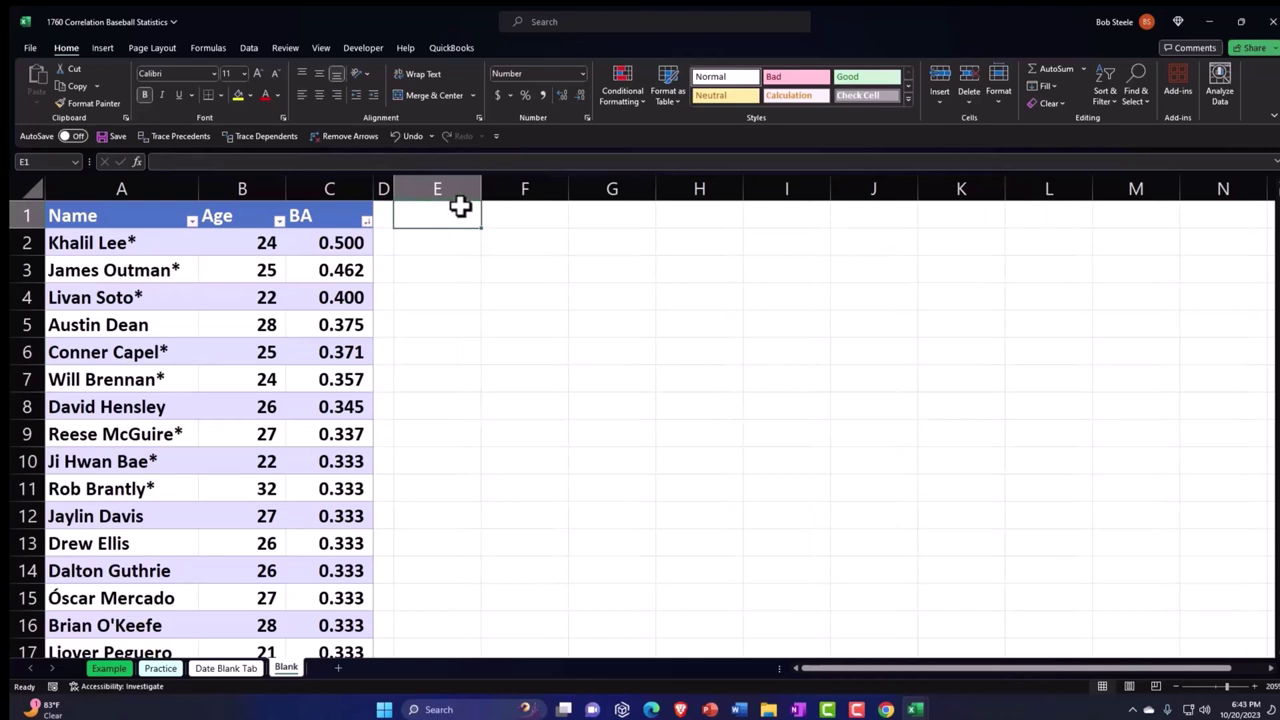
pyautogui.moveTo(480, 189); pyautogui.dragTo(549, 191)
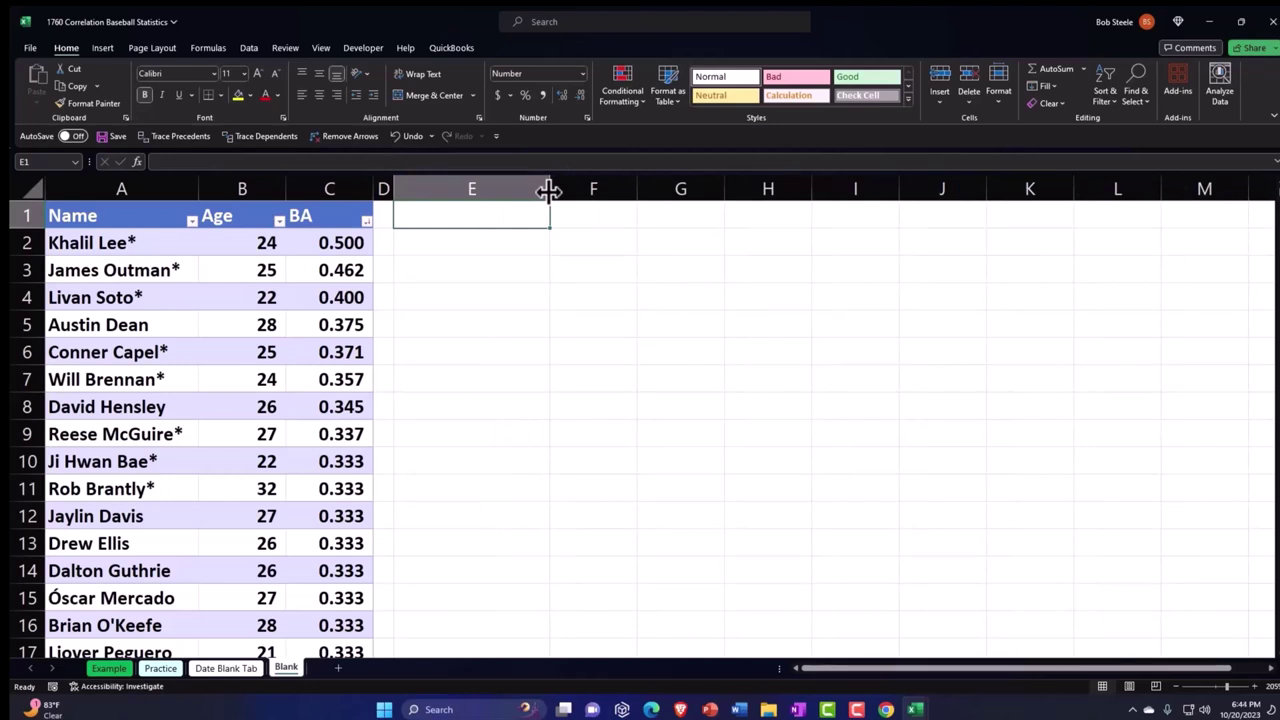
# - Enter the headings Age in F1 and BA in G1
pyautogui.press('Right')
pyautogui.write('Age')
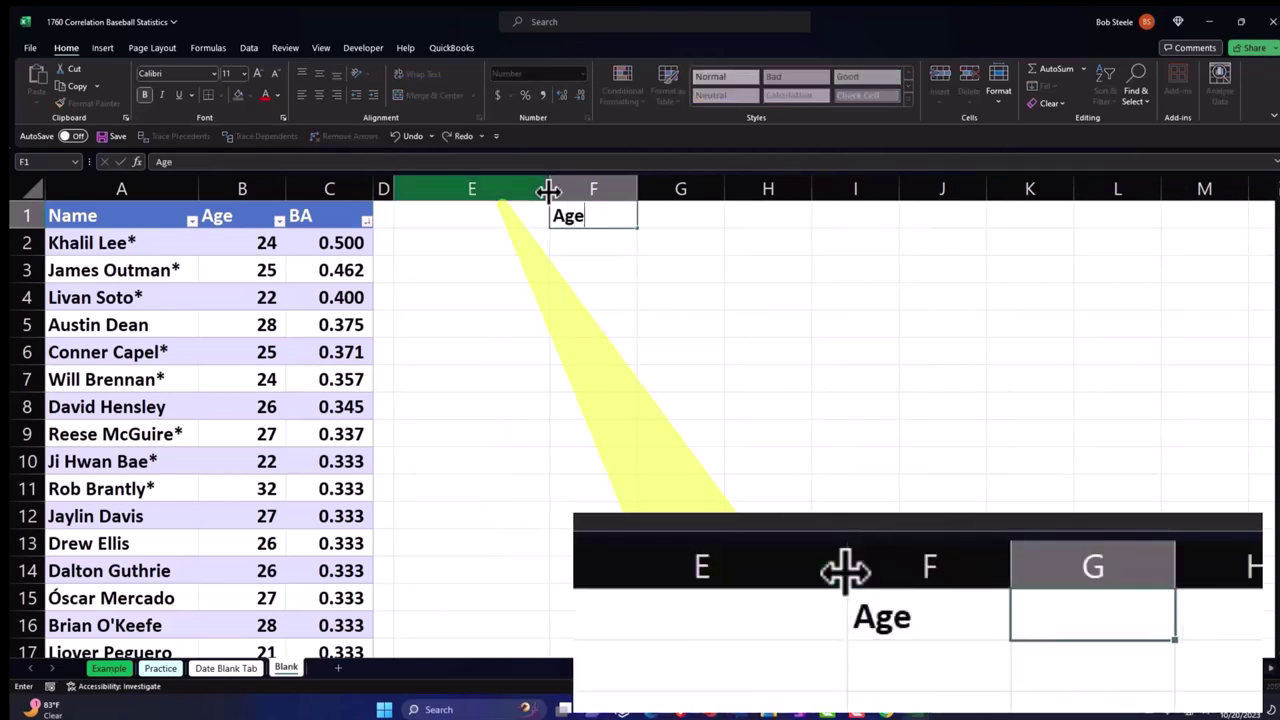
pyautogui.press('Right')
pyautogui.write('BA')
pyautogui.press('Return')
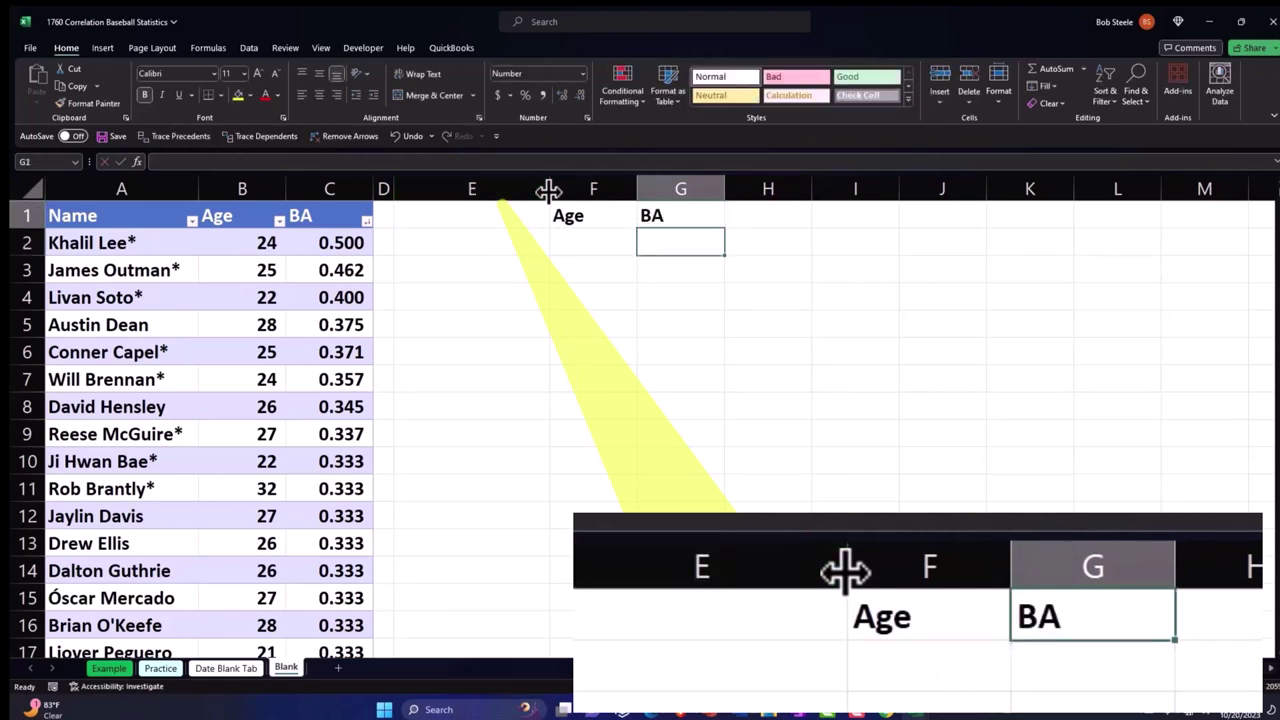
# - Format the Age and BA headings in F1:G1 with black fill, white font and centred alignment
pyautogui.press('Up')
pyautogui.hotkey('shift', 'Left')
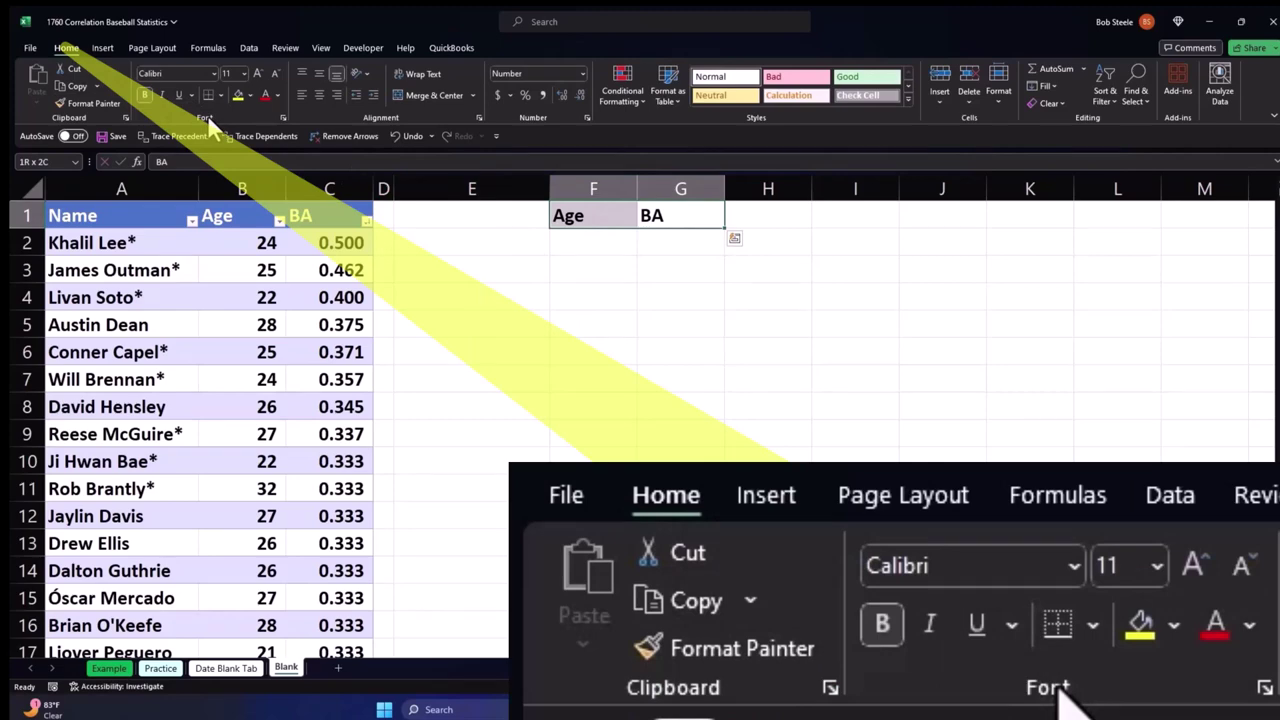
pyautogui.click(251, 95)
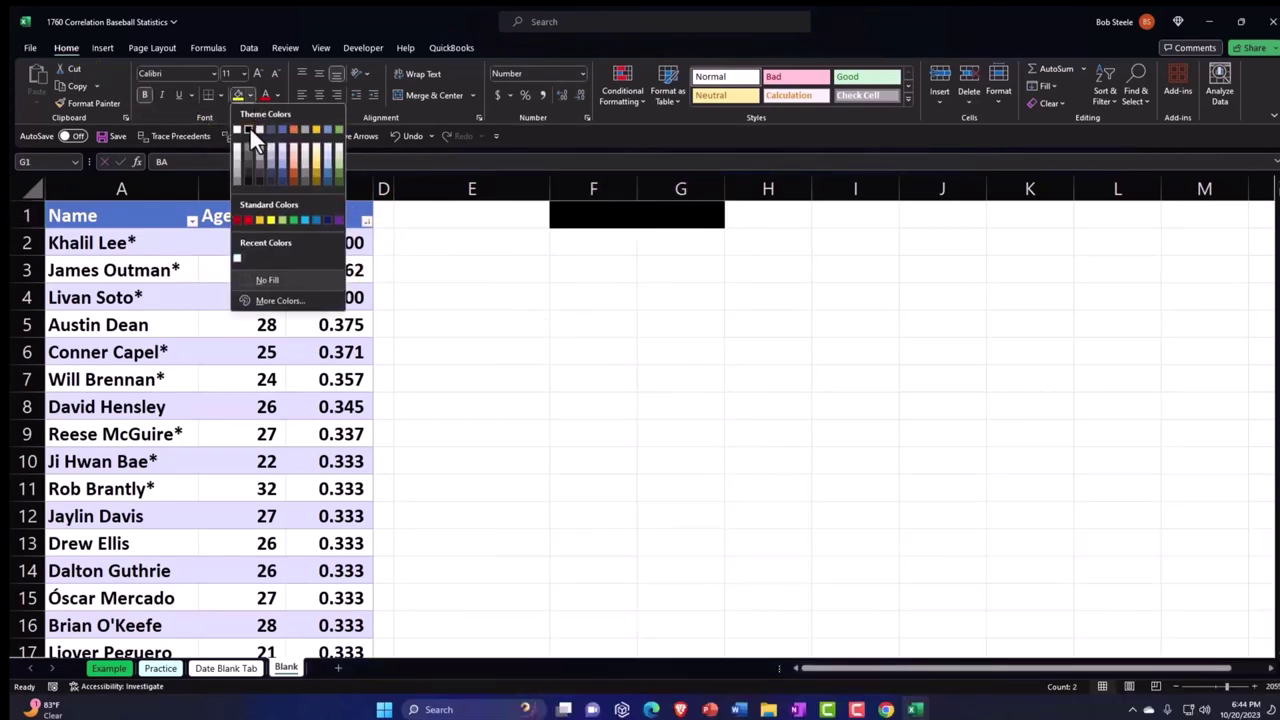
pyautogui.click(249, 128)
pyautogui.click(277, 97)
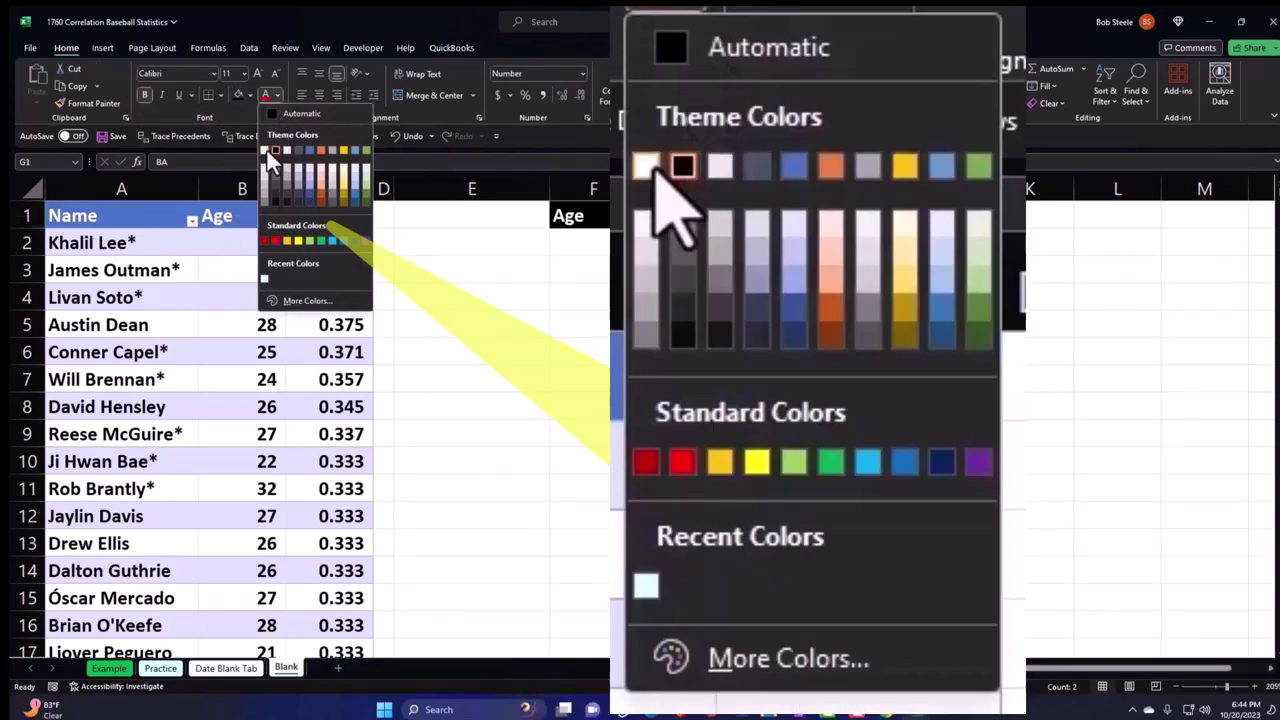
pyautogui.click(267, 151)
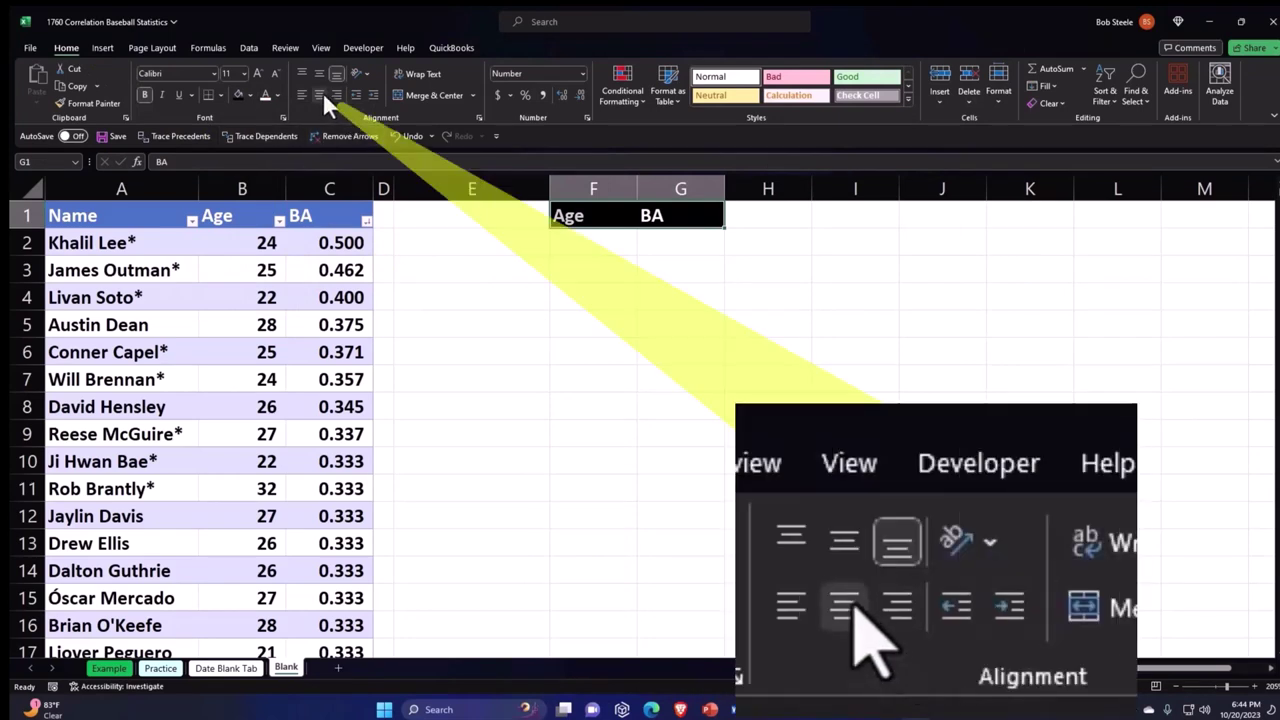
pyautogui.click(321, 95)
# - Enter the row labels Mean in E2 and SD in E3, and narrow column E to about half its width
pyautogui.click(451, 234)
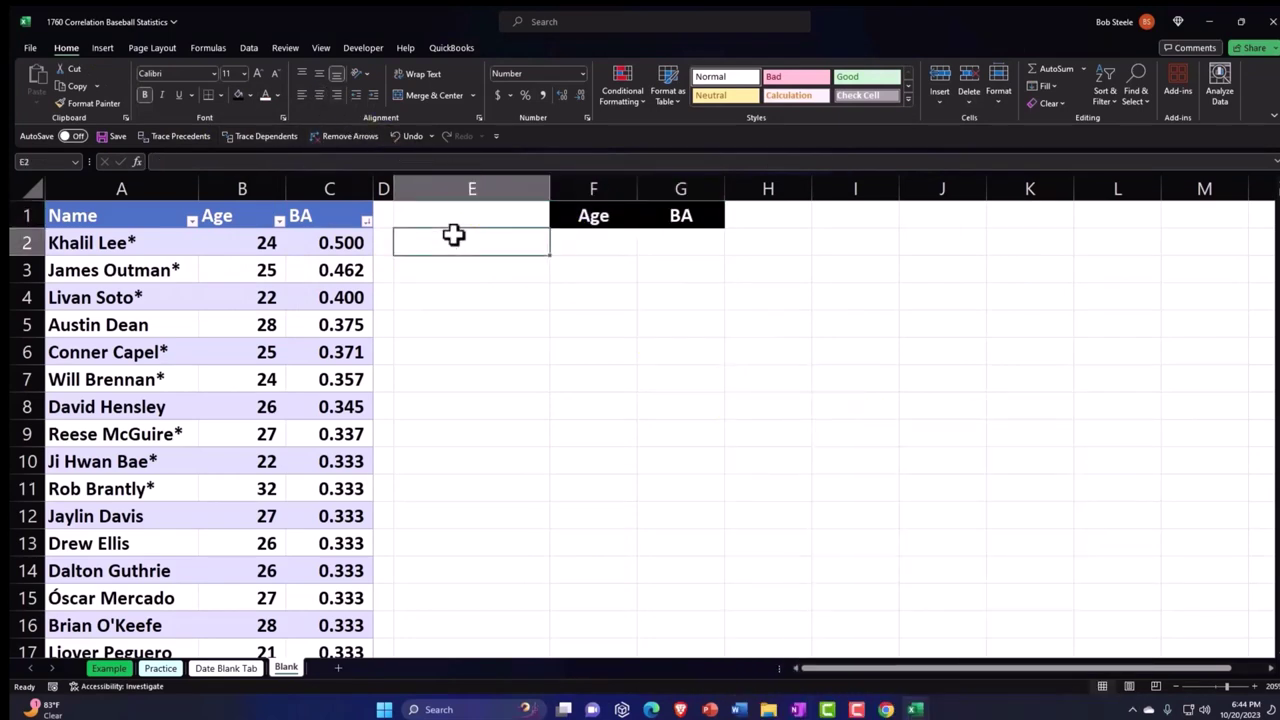
pyautogui.write('Mean')
pyautogui.press('Return')
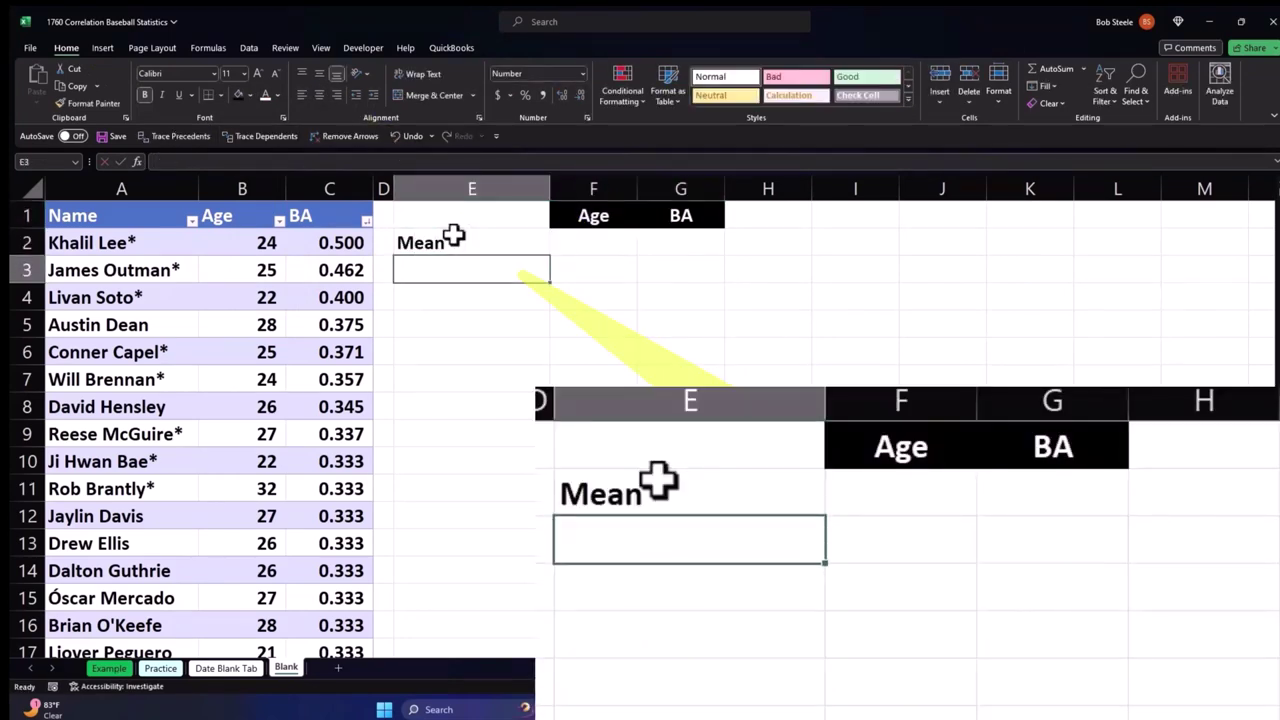
pyautogui.write('SD')
pyautogui.press('Return')
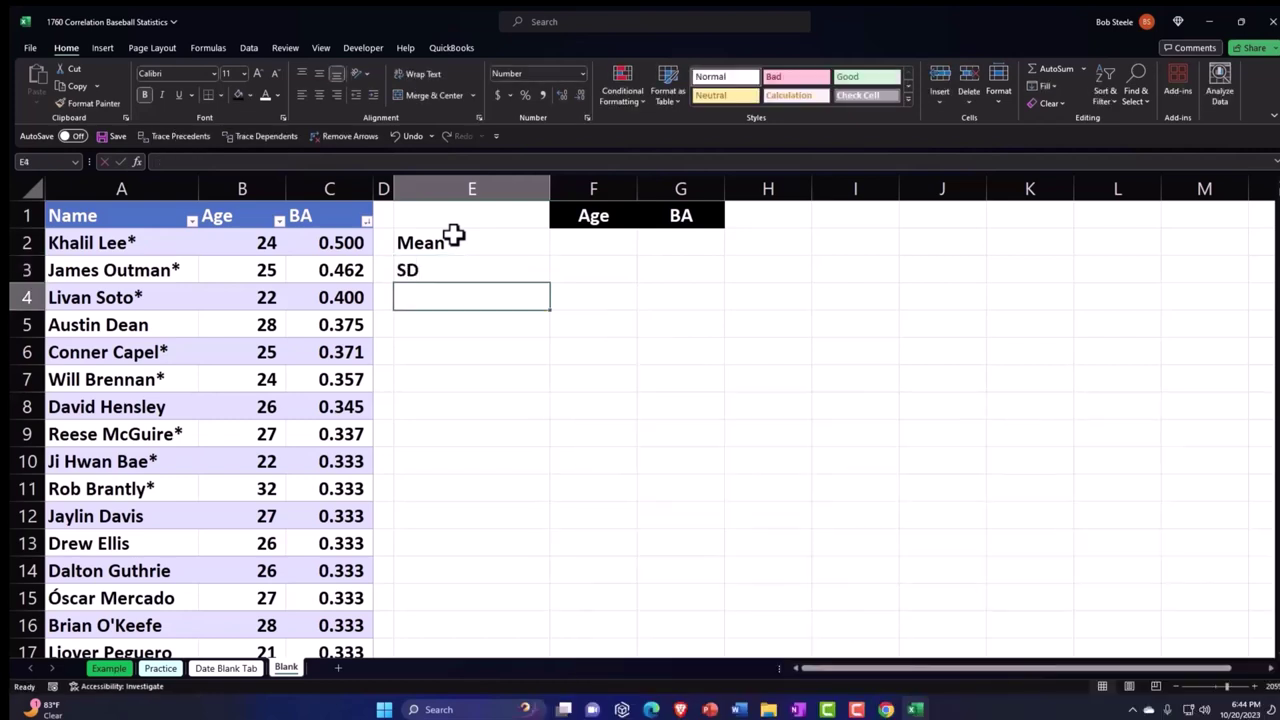
pyautogui.moveTo(549, 192); pyautogui.dragTo(467, 202)
# - Calculate the mean age in F2 with AVERAGE over the table's whole Age column
pyautogui.click(520, 249)
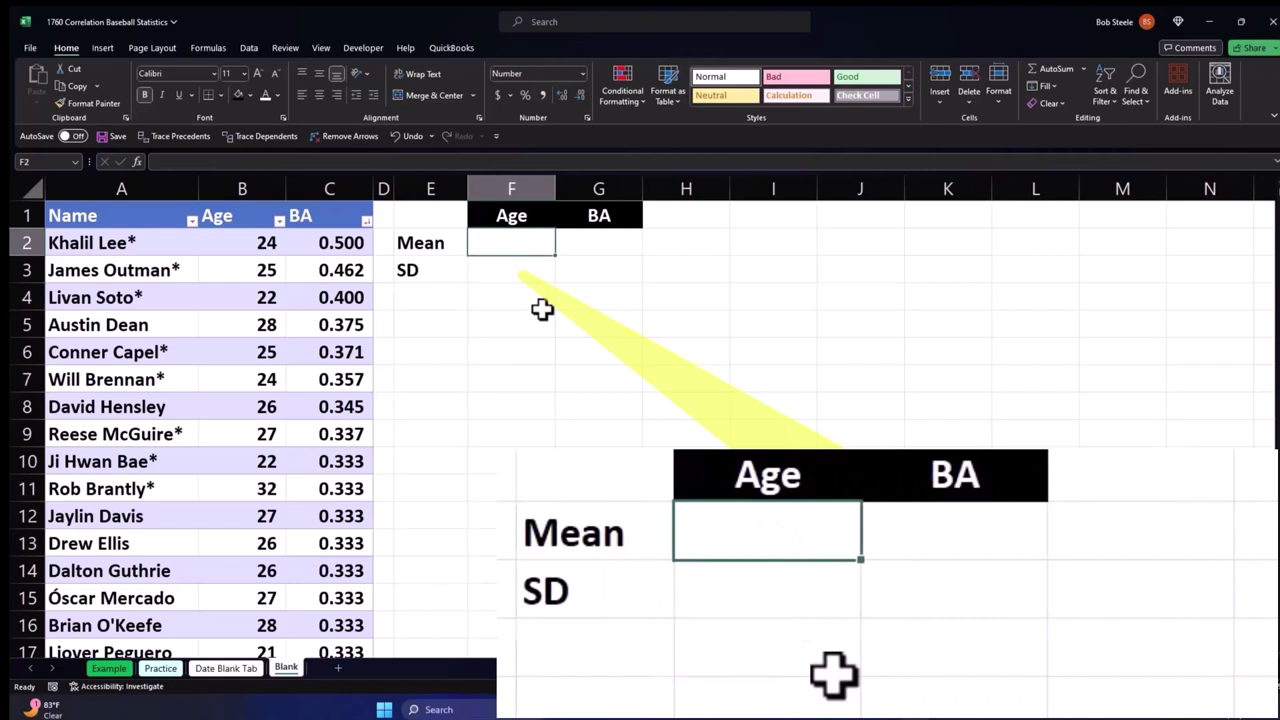
pyautogui.write('=aver')
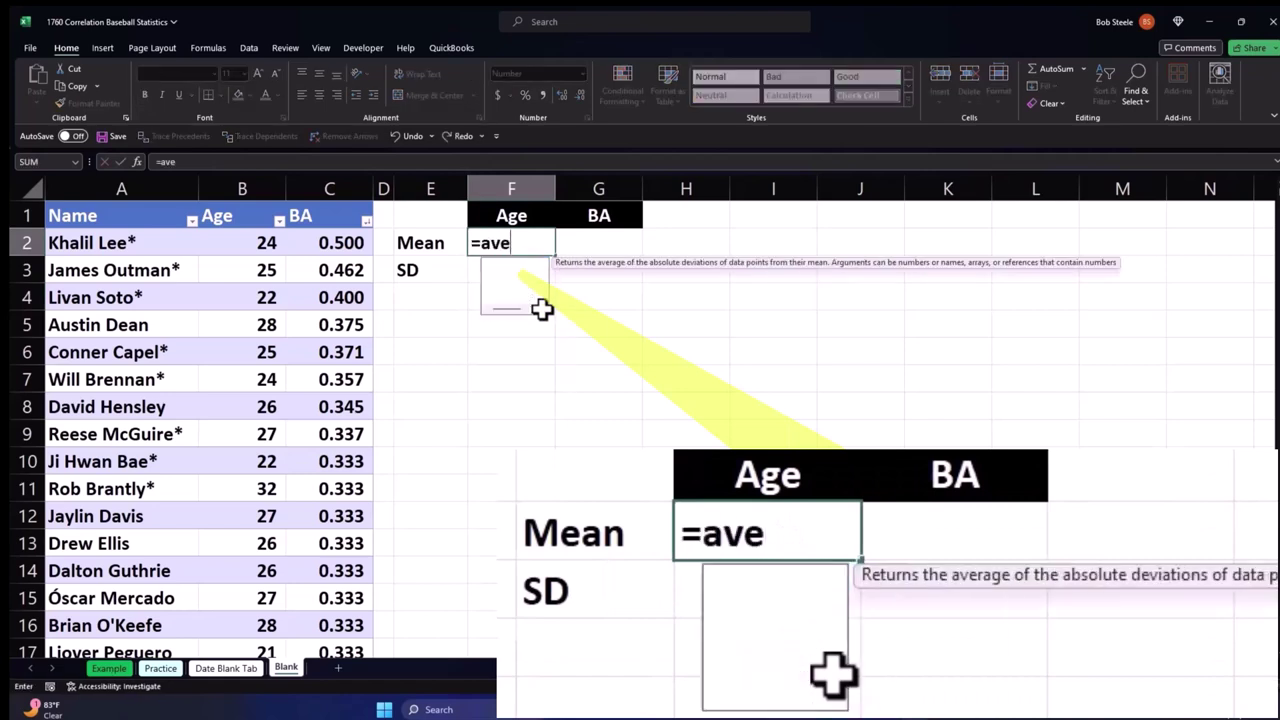
pyautogui.press('Tab')
pyautogui.press('Left')
pyautogui.press('Left')
pyautogui.press('Left')
pyautogui.press('Left')
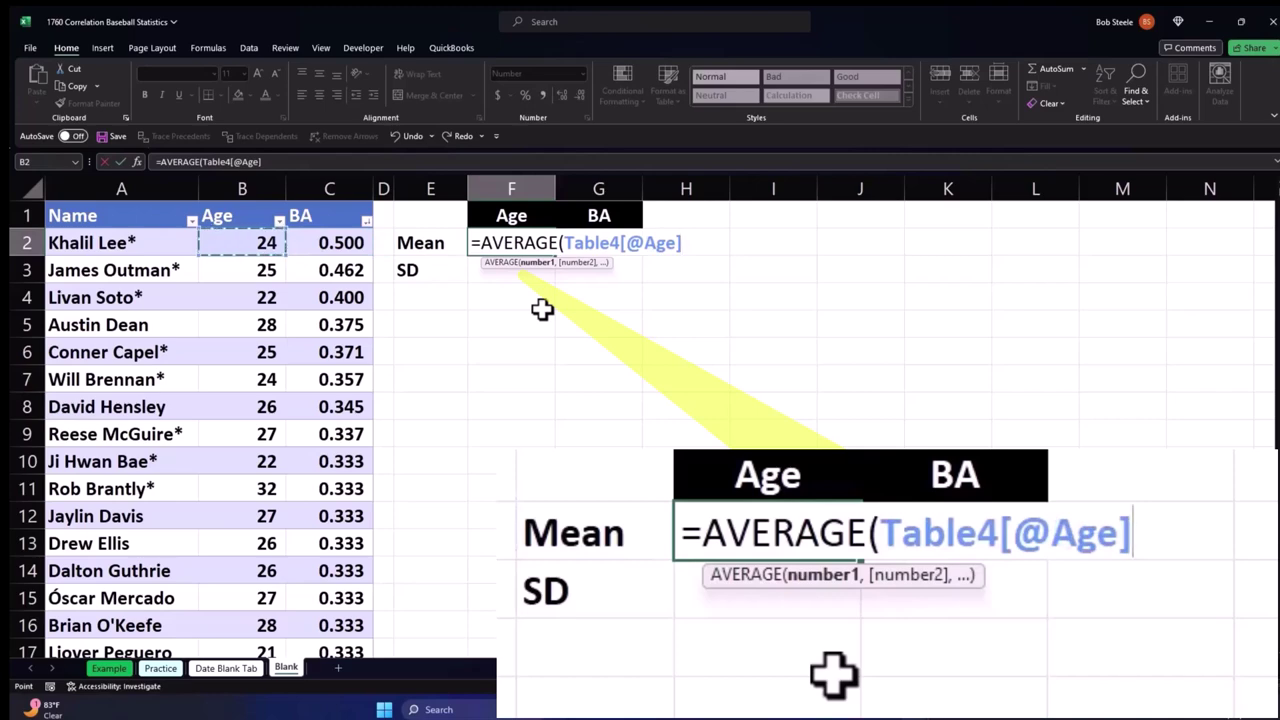
pyautogui.hotkey('ctrl', 'shift', 'Down')
pyautogui.press('Return')
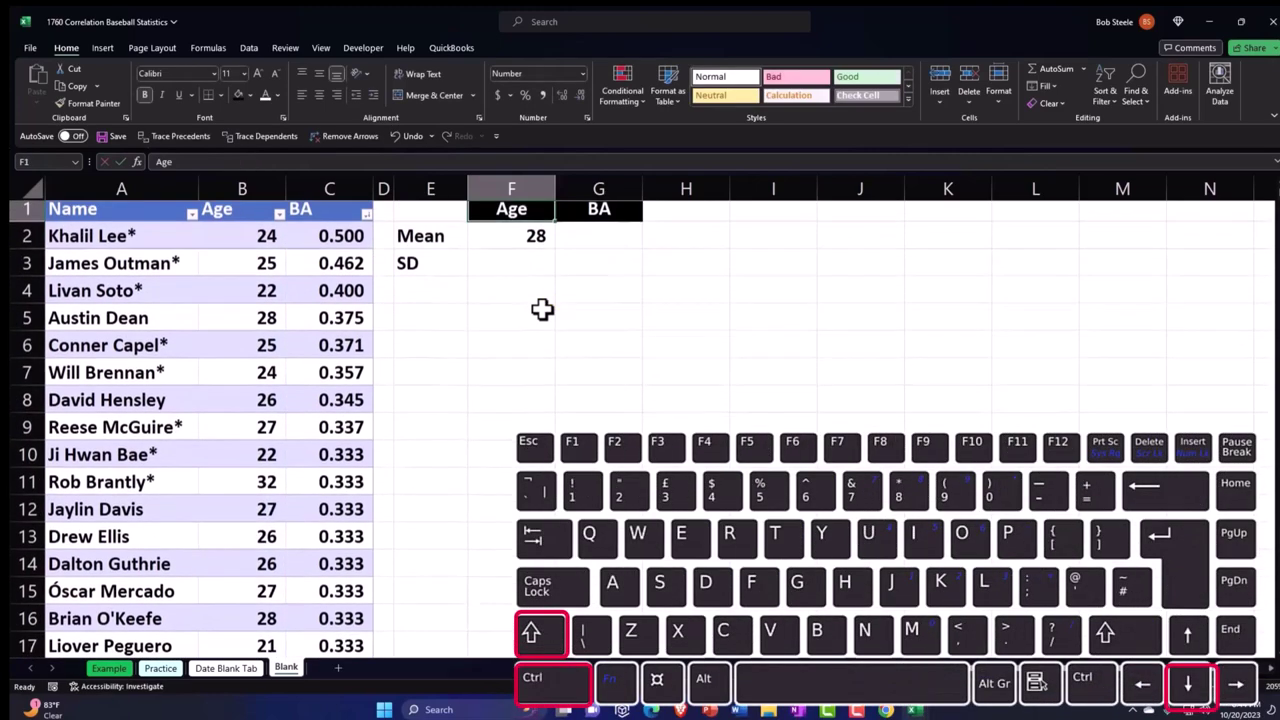
# - Fill the mean formula from F2 across to G2 so it averages the BA column
pyautogui.press('Up')
pyautogui.press('Up')
pyautogui.press('Down')
pyautogui.press('Right')
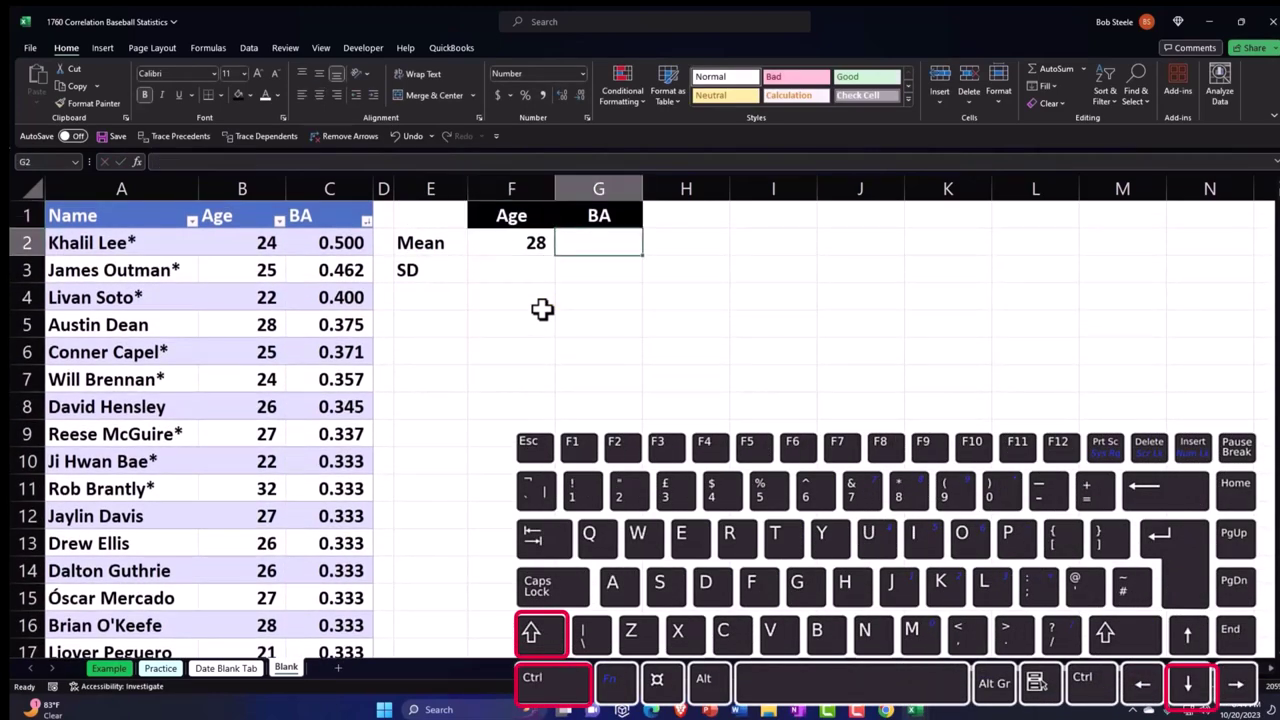
pyautogui.click(533, 250)
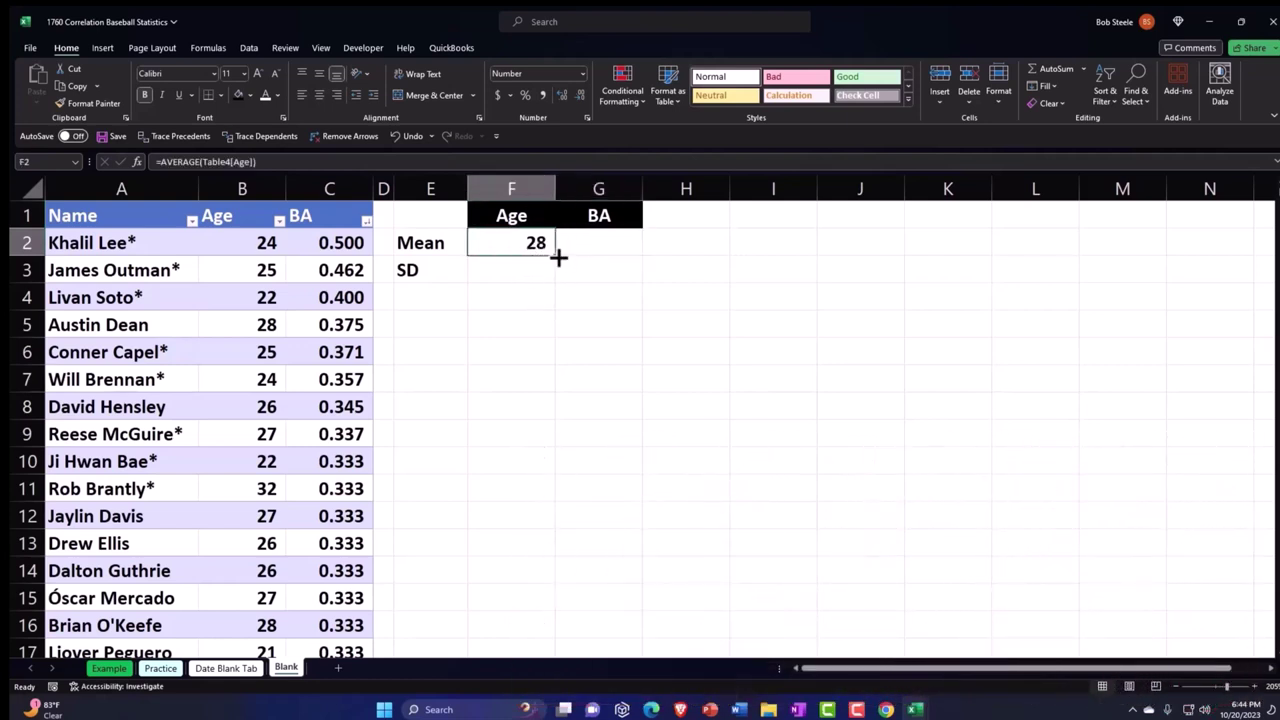
pyautogui.moveTo(557, 256); pyautogui.dragTo(603, 253)
pyautogui.click(531, 266)
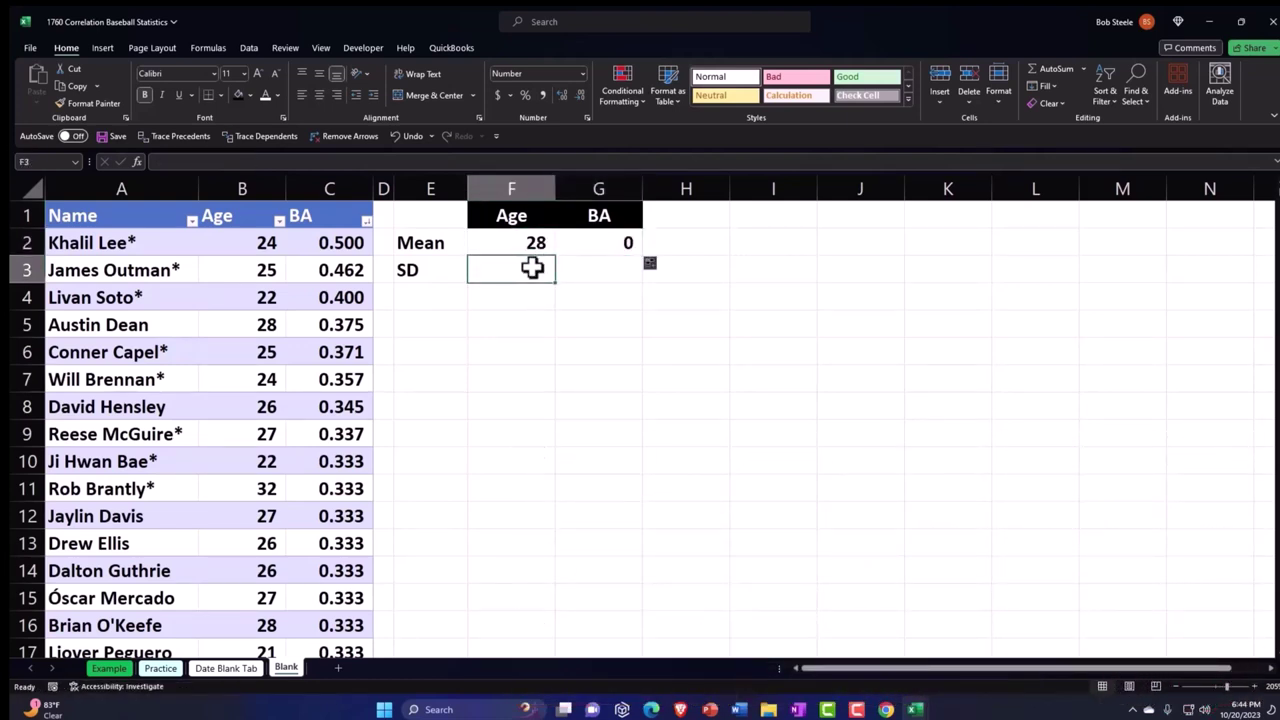
# - Show the BA mean in G2 with three decimal places and check which column its formula references
pyautogui.click(581, 248)
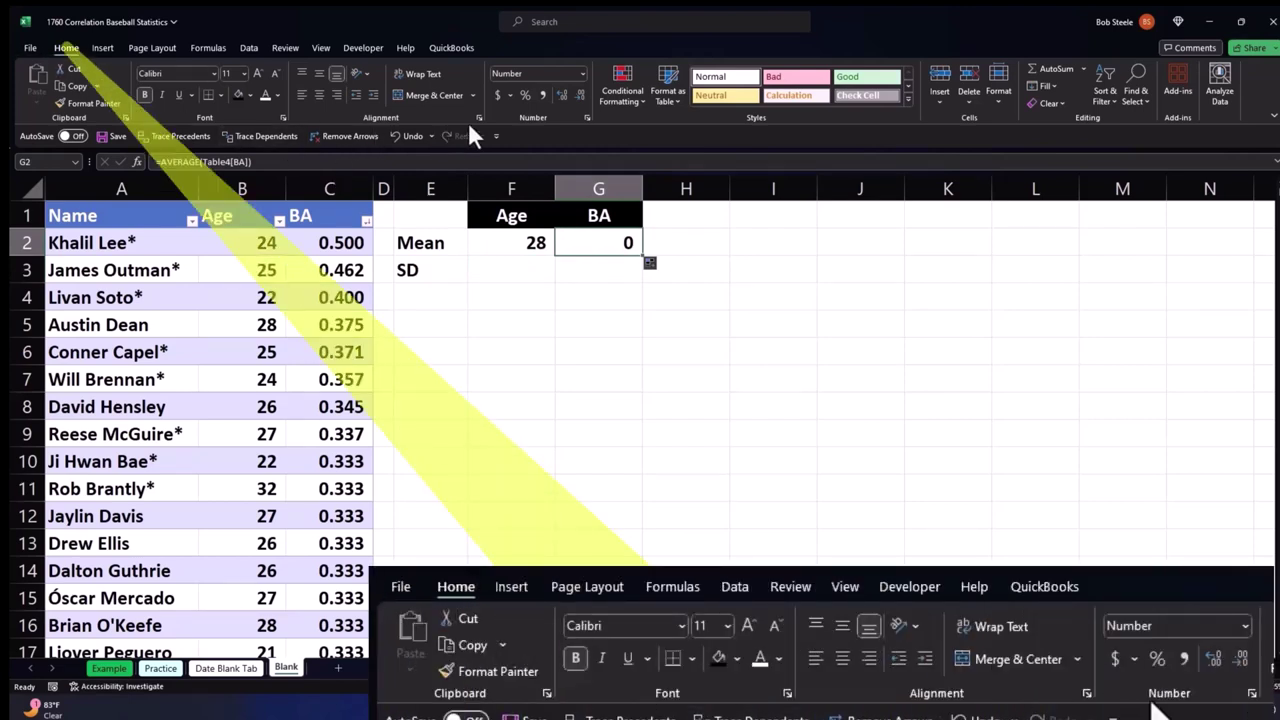
pyautogui.click(559, 97)
pyautogui.click(559, 97)
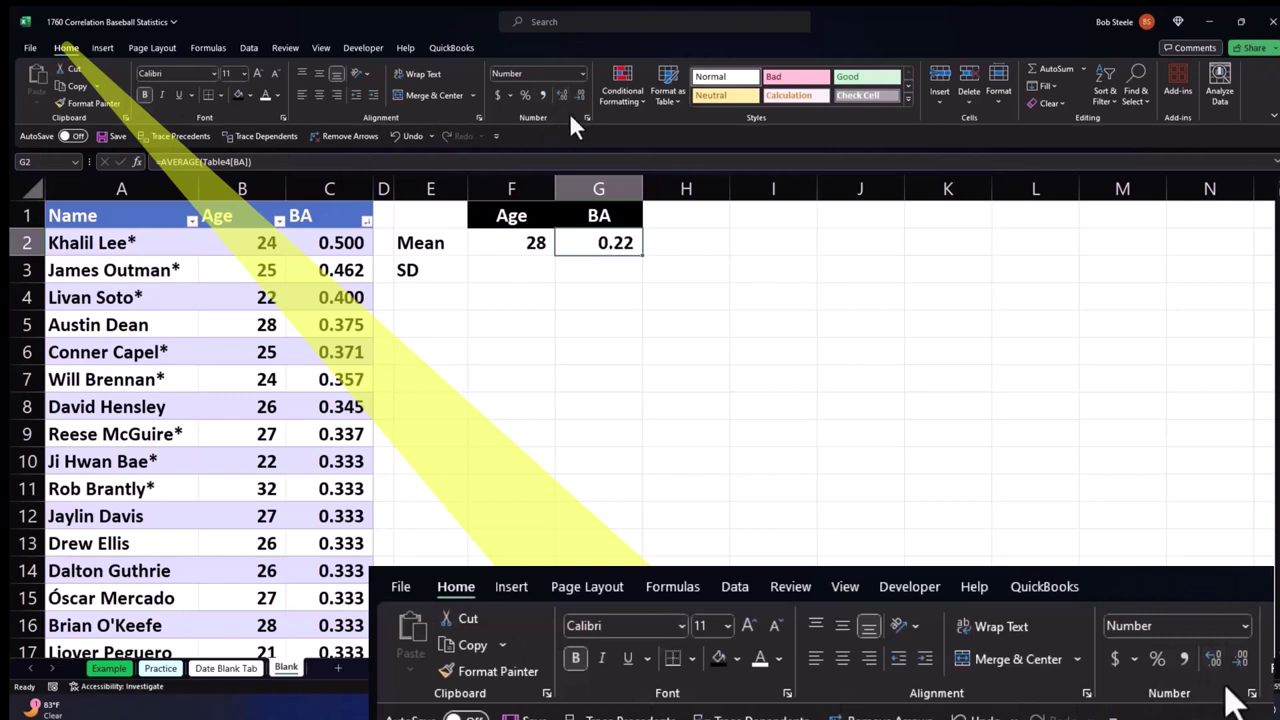
pyautogui.click(562, 95)
pyautogui.doubleClick(608, 242)
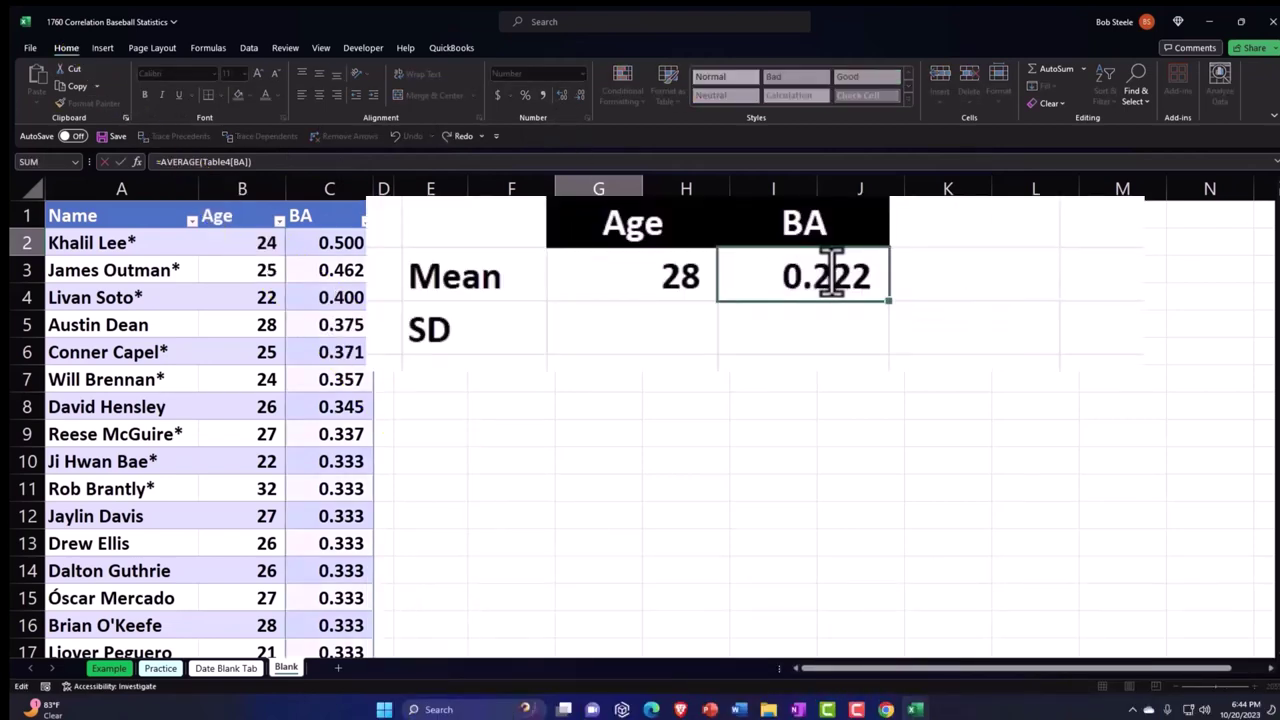
pyautogui.press('Return')
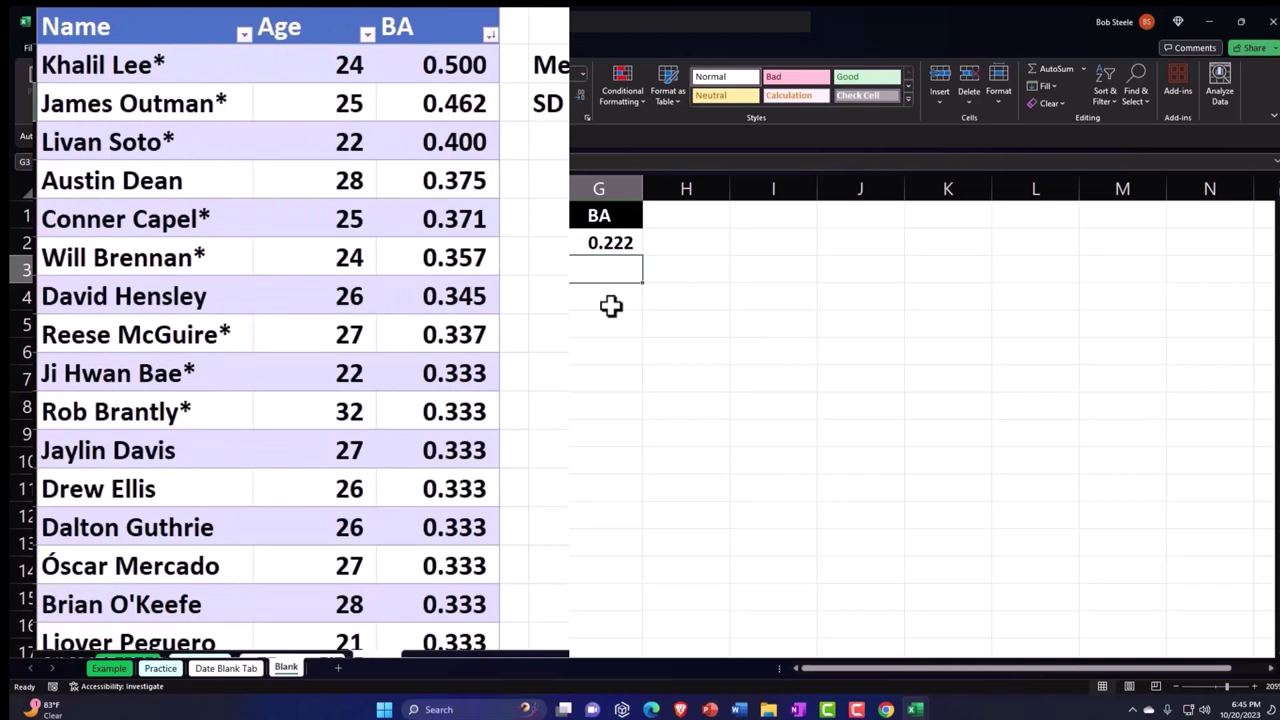
# - Calculate the sample standard deviation of age in F3 with STDEV.S over the table's whole Age column
pyautogui.press('Left')
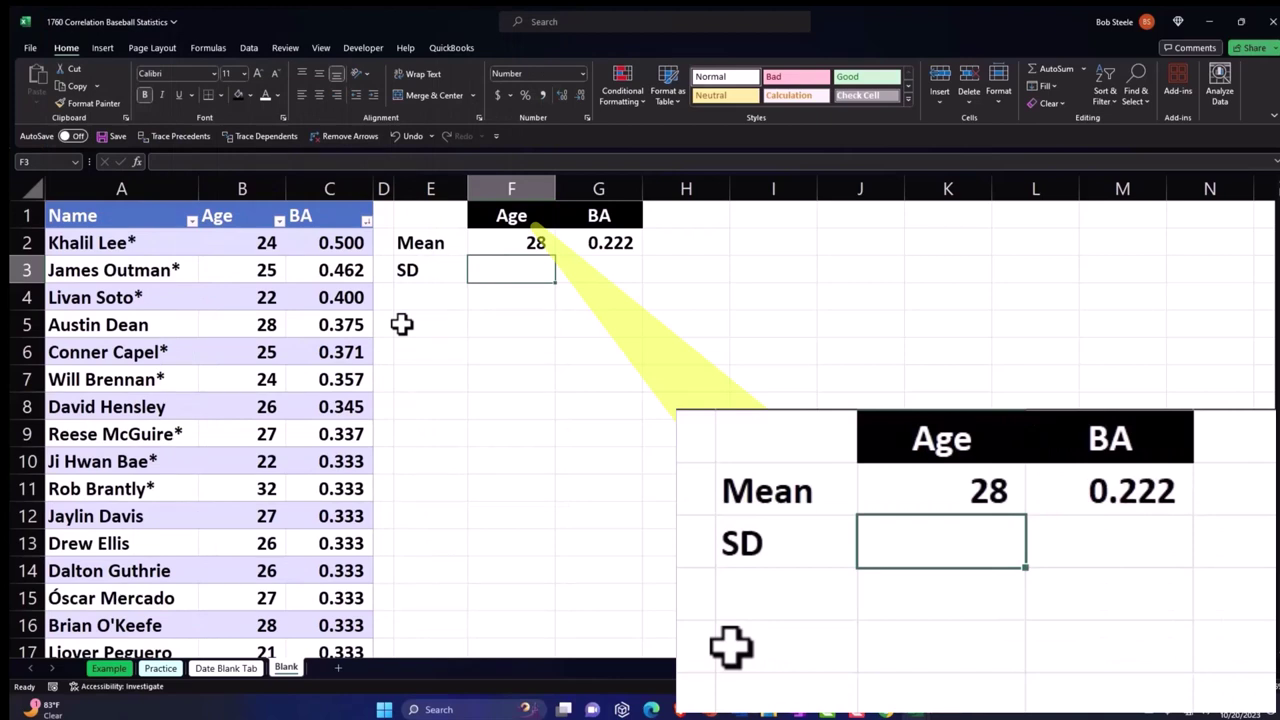
pyautogui.write('=st')
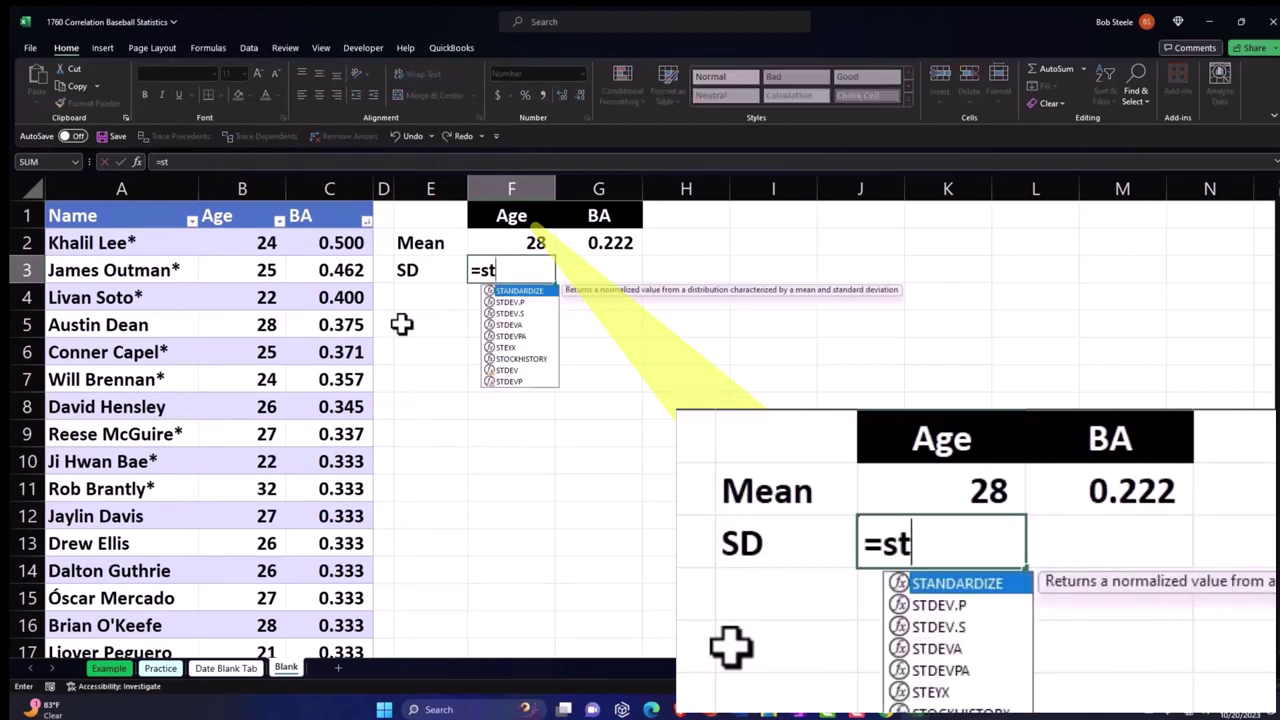
pyautogui.press('Down')
pyautogui.press('Down')
pyautogui.press('Tab')
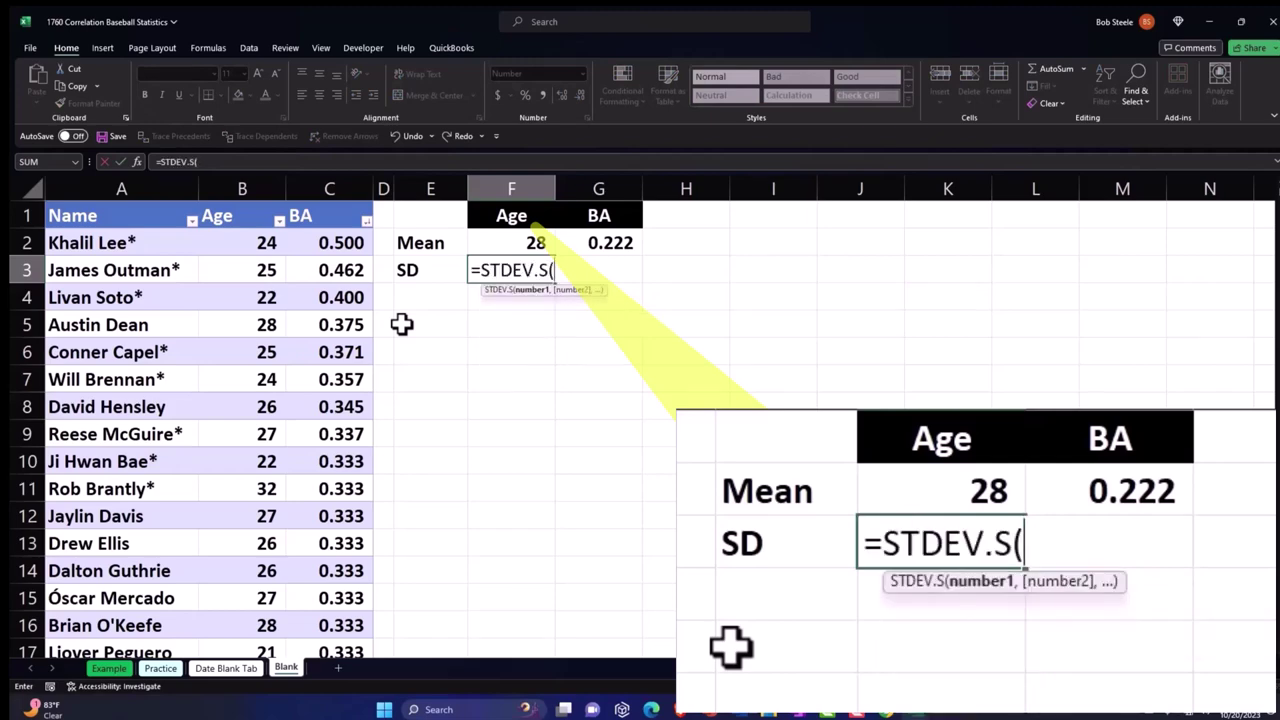
pyautogui.press('Left')
pyautogui.press('Left')
pyautogui.press('Left')
pyautogui.press('Up')
pyautogui.press('Left')
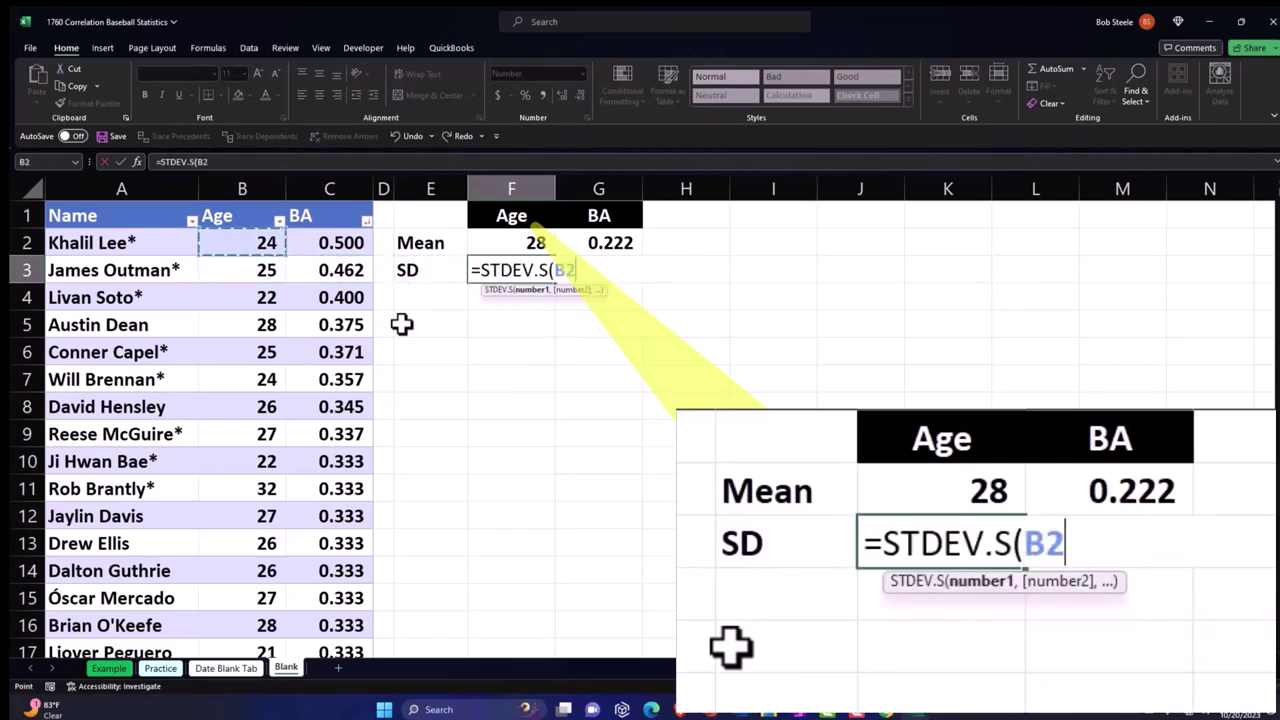
pyautogui.hotkey('ctrl', 'shift', 'Down')
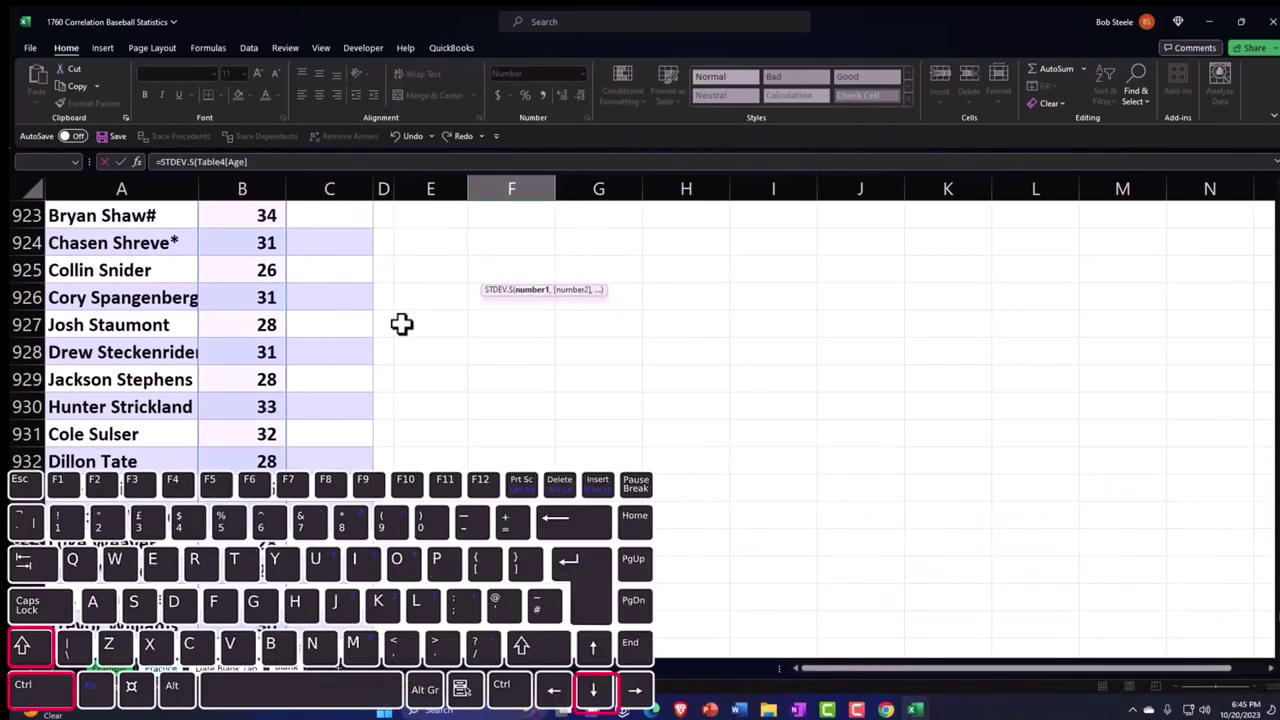
pyautogui.press('Return')
# - Show the age SD in F3 with two decimal places and fill its formula across to G3 for BA
pyautogui.press('Up')
pyautogui.press('Up')
pyautogui.press('Down')
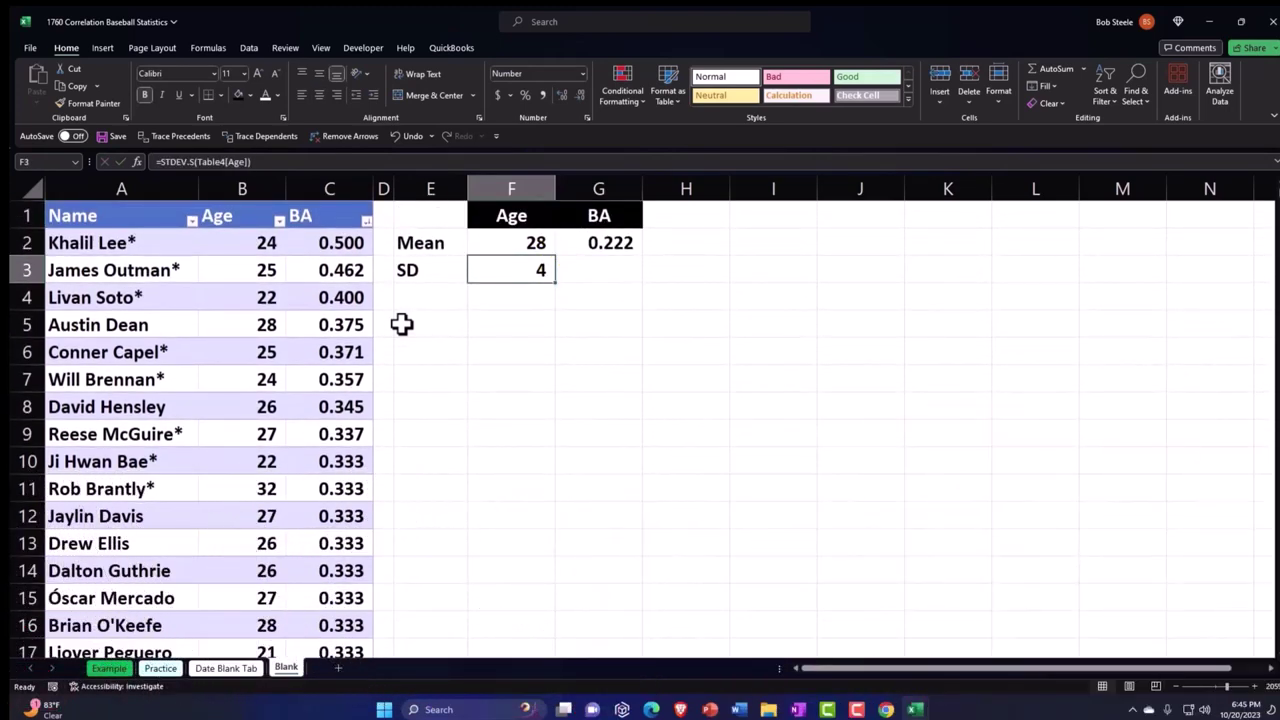
pyautogui.click(563, 96)
pyautogui.click(563, 96)
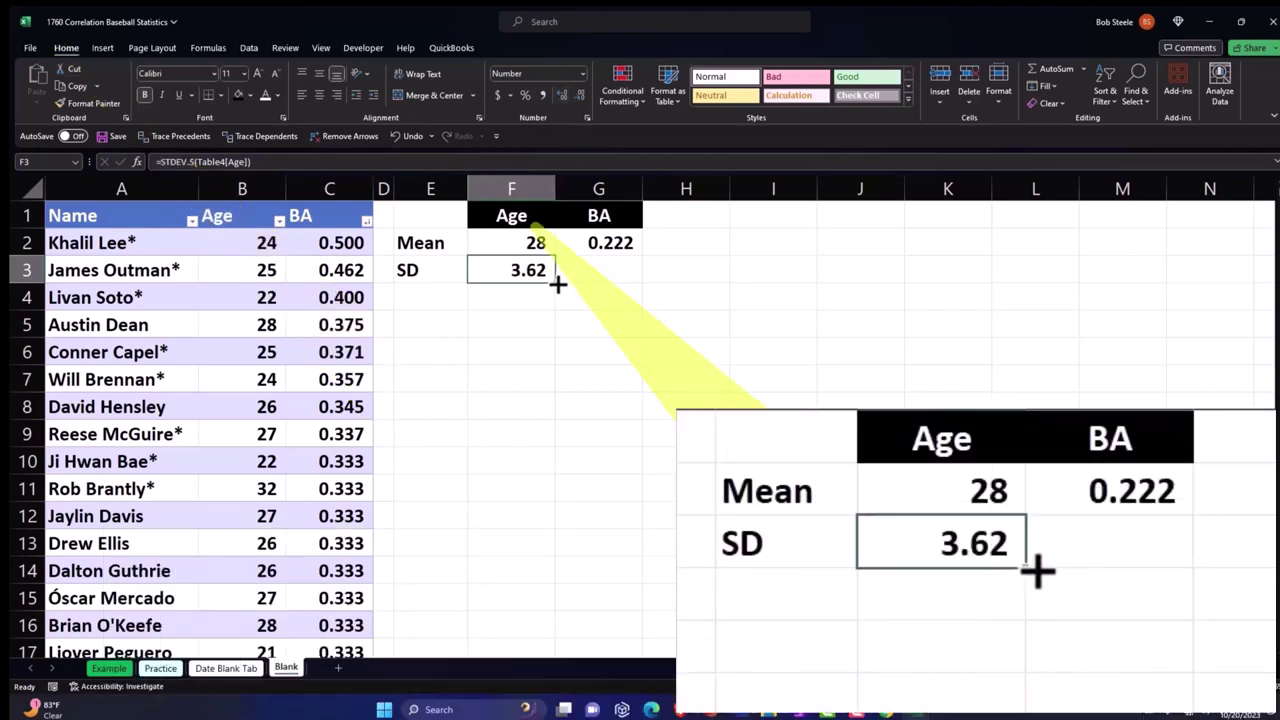
pyautogui.moveTo(557, 284); pyautogui.dragTo(632, 285)
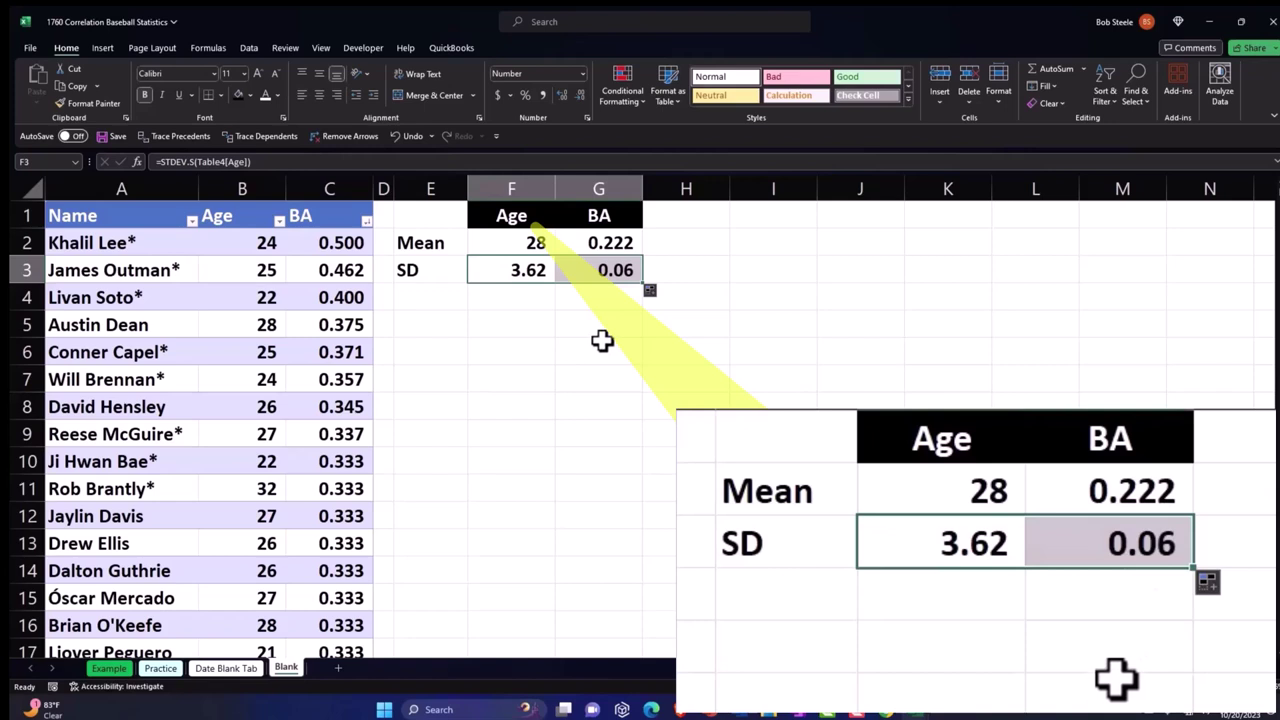
# - Show the BA standard deviation in G3 with four decimal places
pyautogui.click(606, 271)
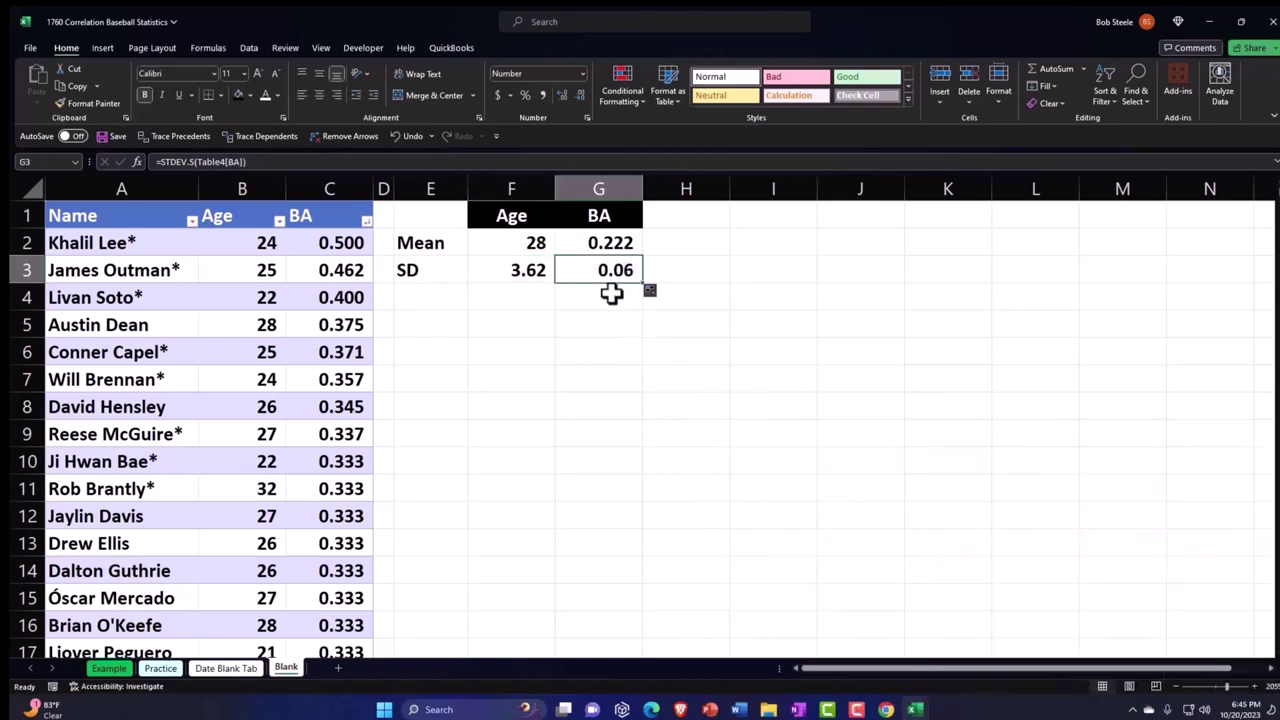
pyautogui.click(561, 96)
pyautogui.click(561, 96)
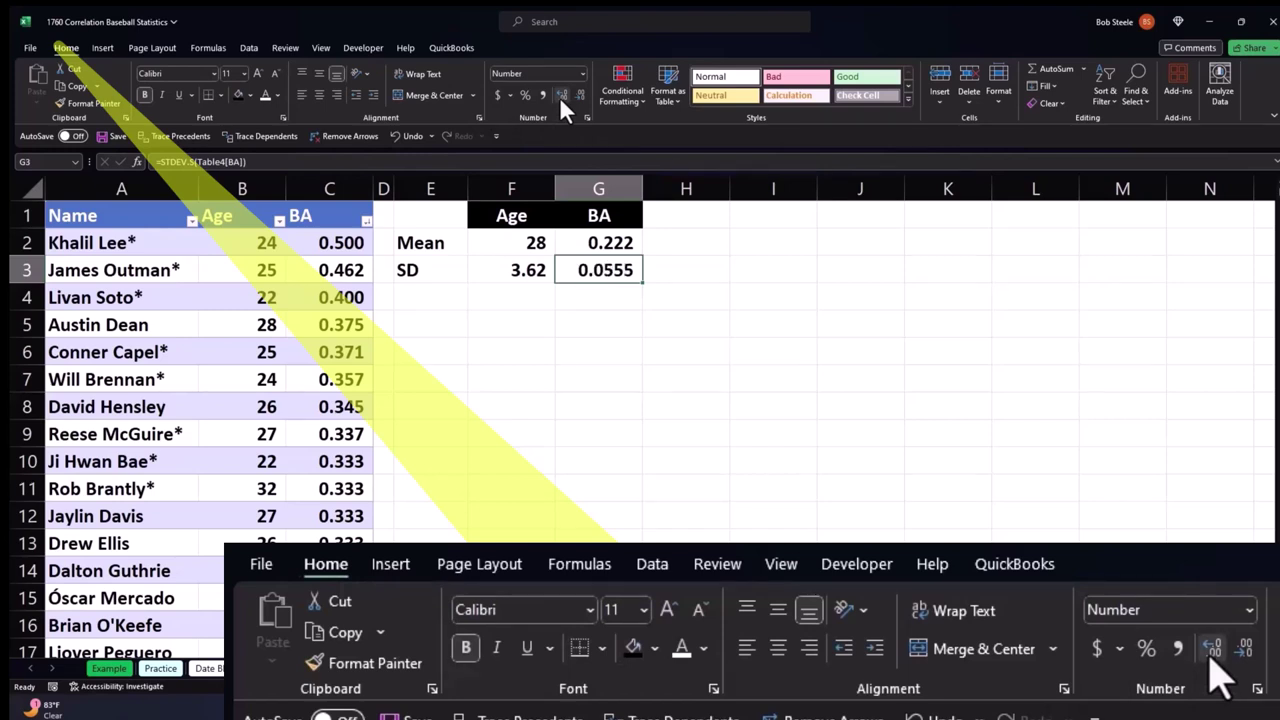
# - Insert a histogram chart of the table's entire Age column, including its heading
pyautogui.click(232, 212)
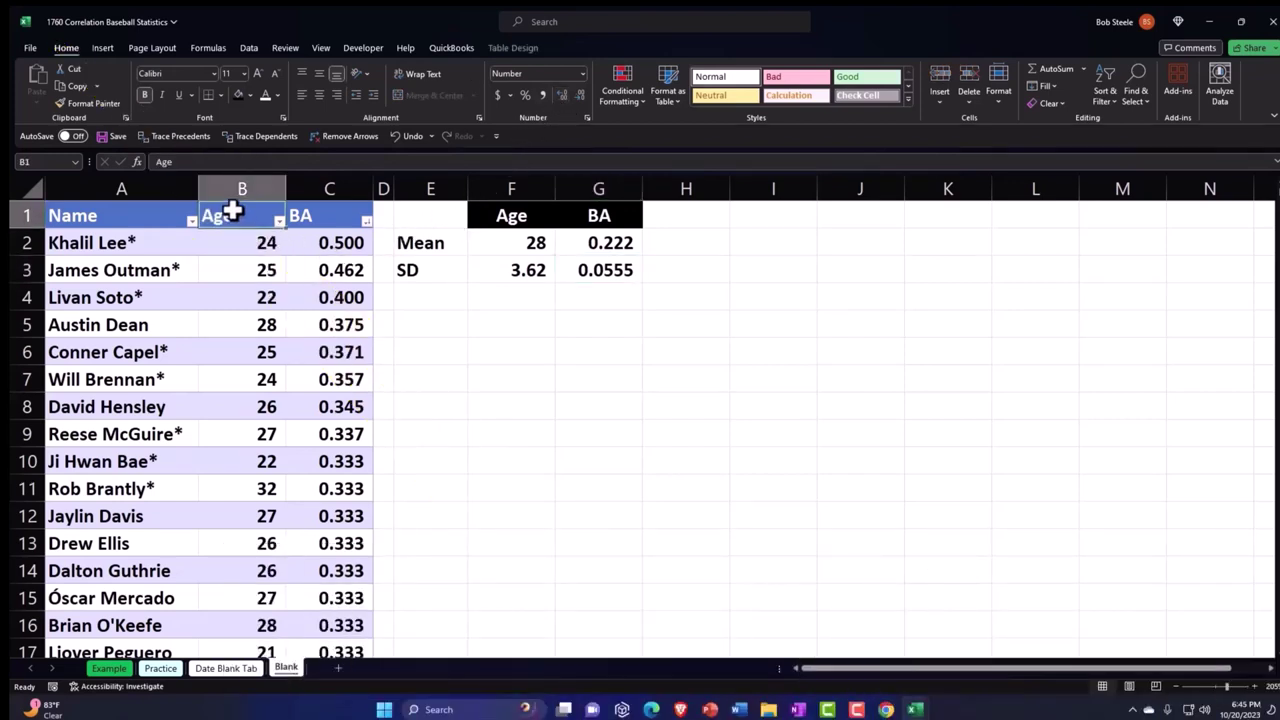
pyautogui.hotkey('ctrl', 'shift', 'Down')
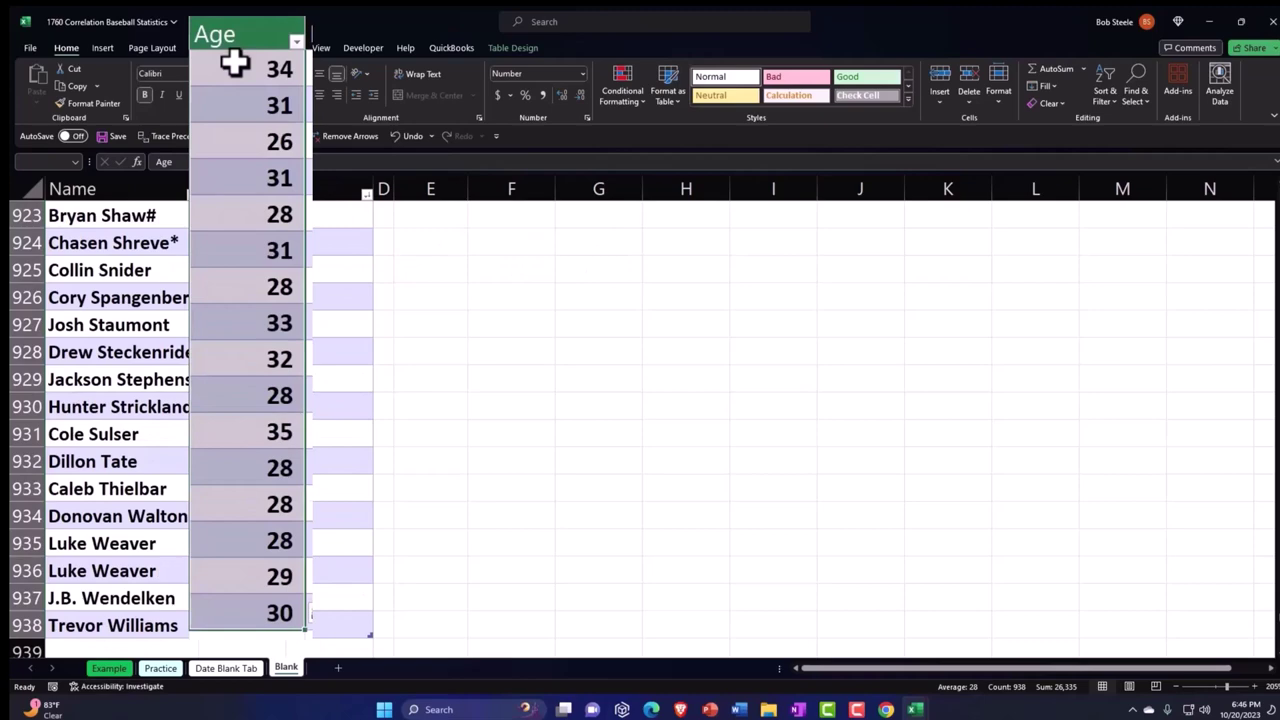
pyautogui.click(103, 50)
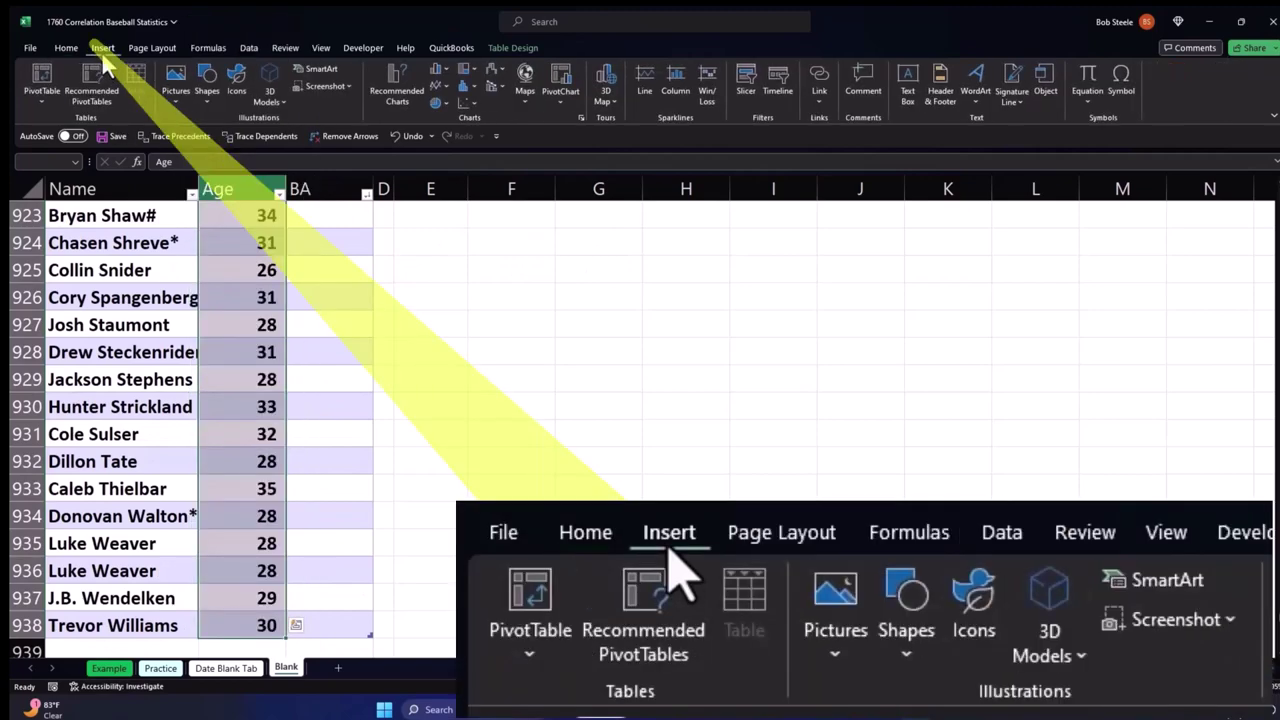
pyautogui.click(466, 87)
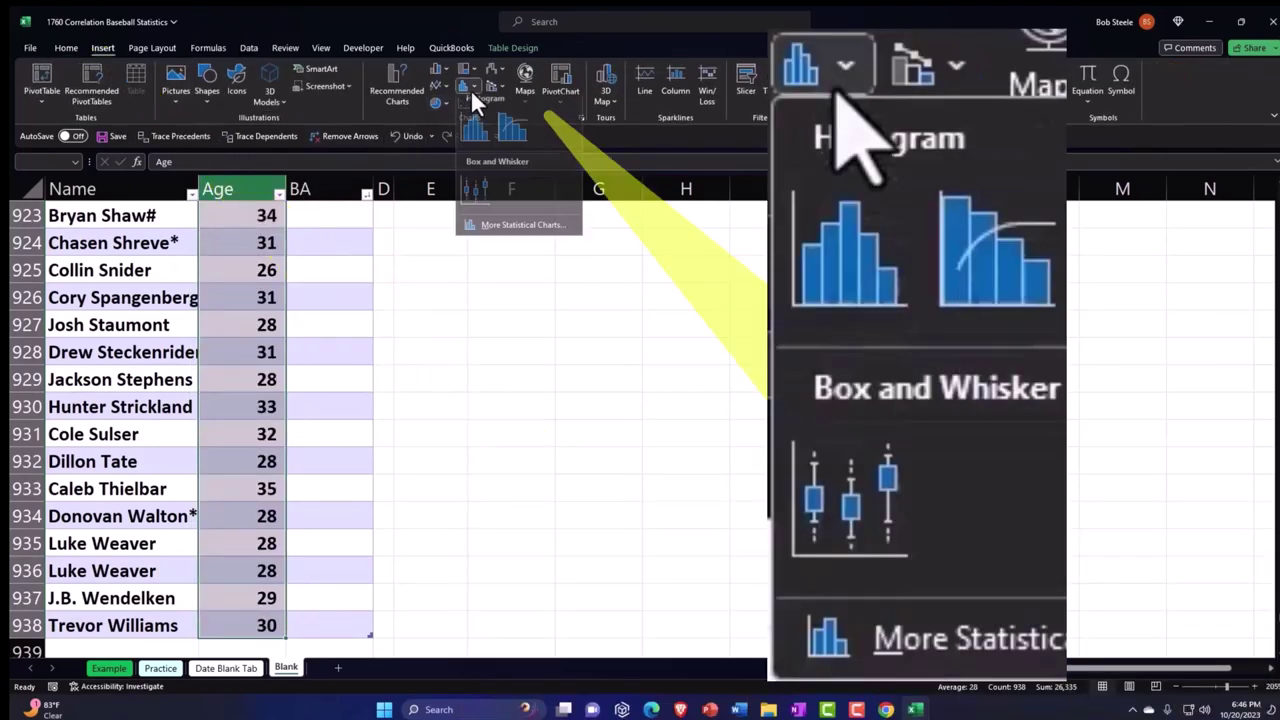
pyautogui.click(474, 133)
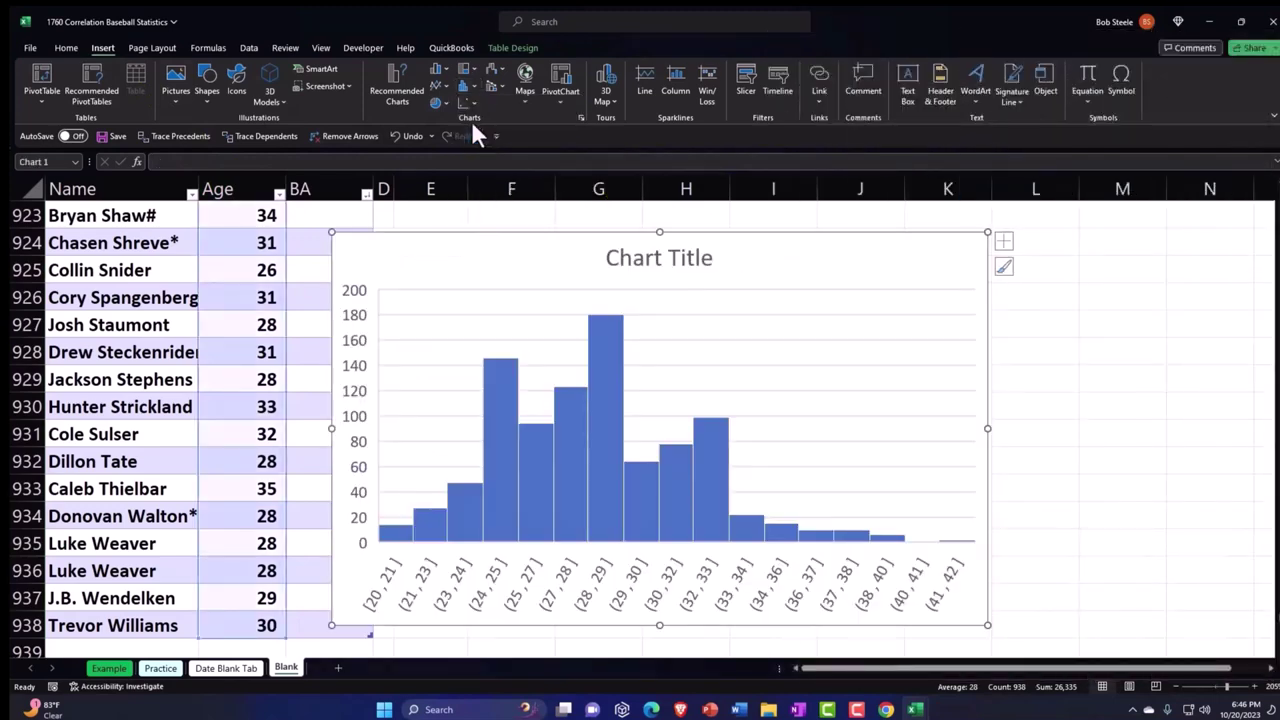
# - Delete the histogram placed beside the last rows of the table
pyautogui.scroll(4, 499, 418)
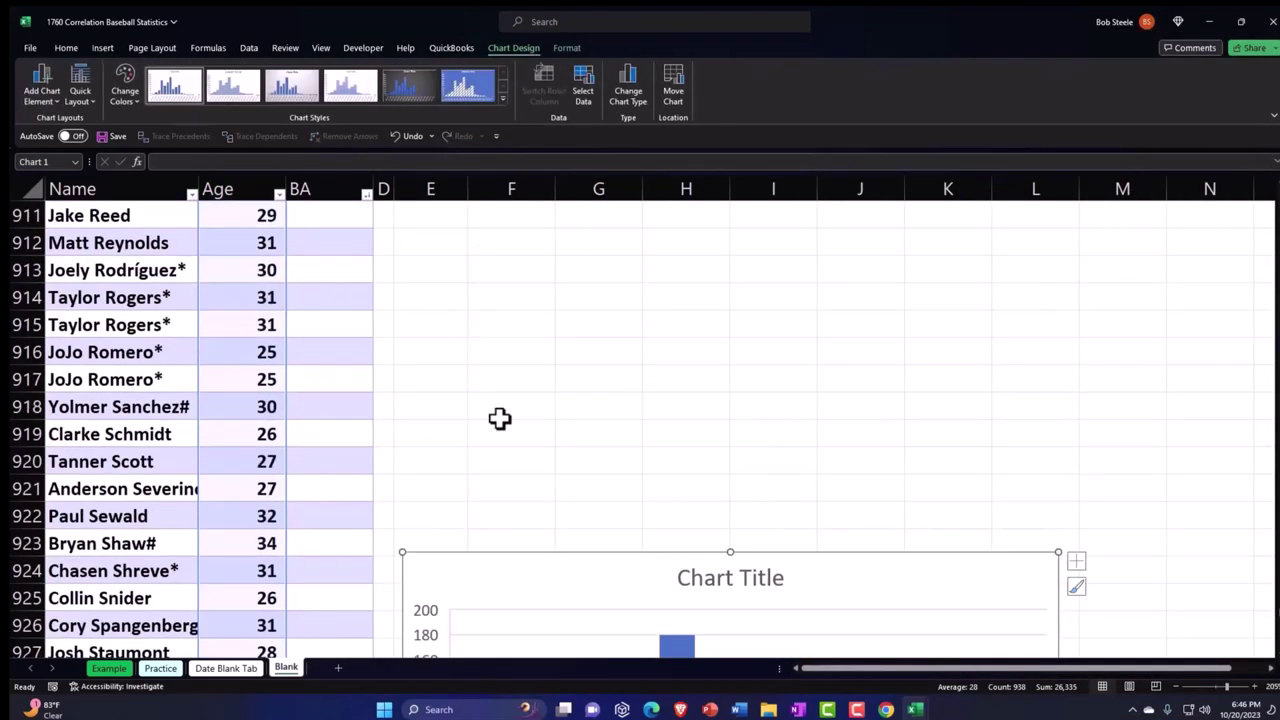
pyautogui.moveTo(483, 590); pyautogui.dragTo(497, 312)
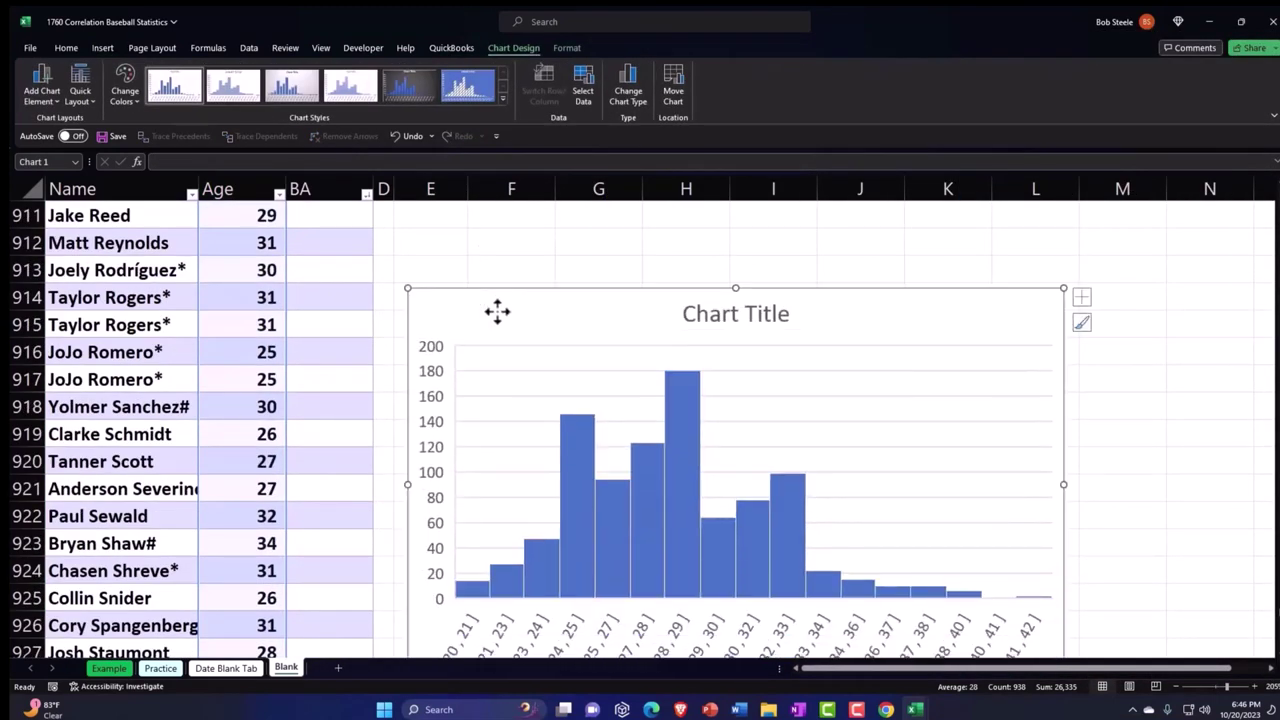
pyautogui.press('Delete')
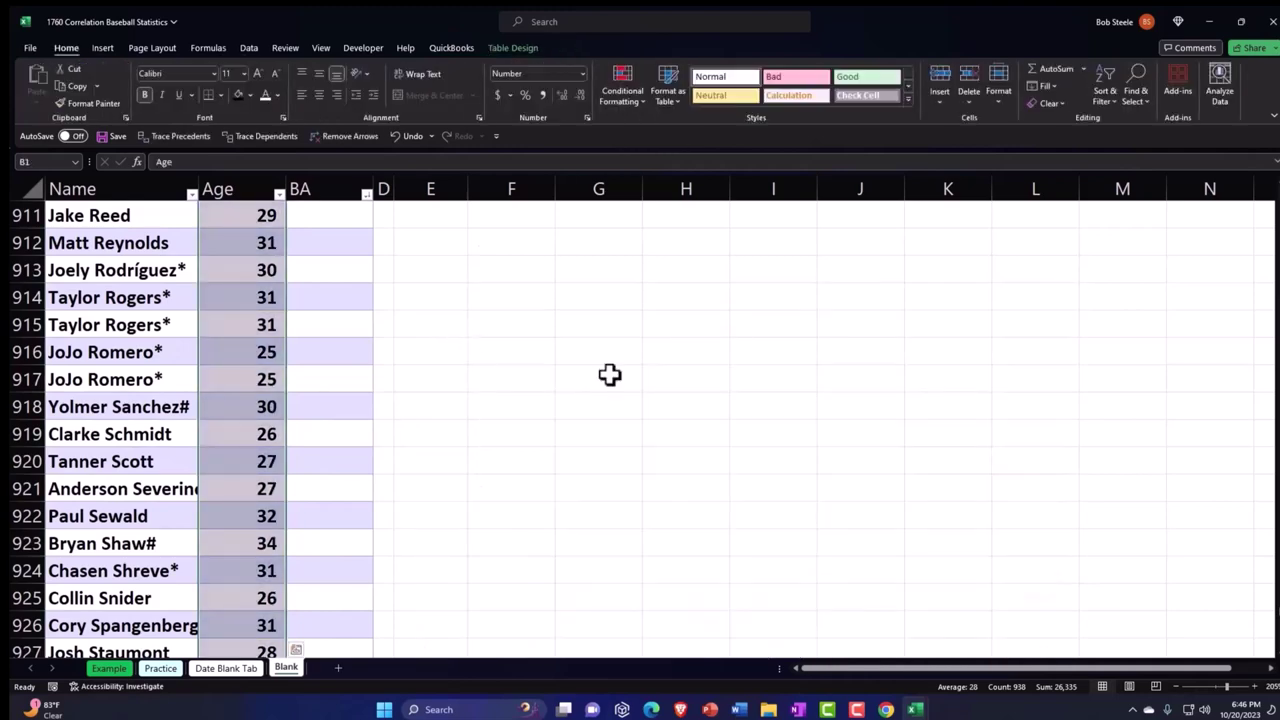
# - Insert a histogram of the whole Age column at the top of the sheet and place it below the mean and SD rows
pyautogui.scroll(10, 587, 468)
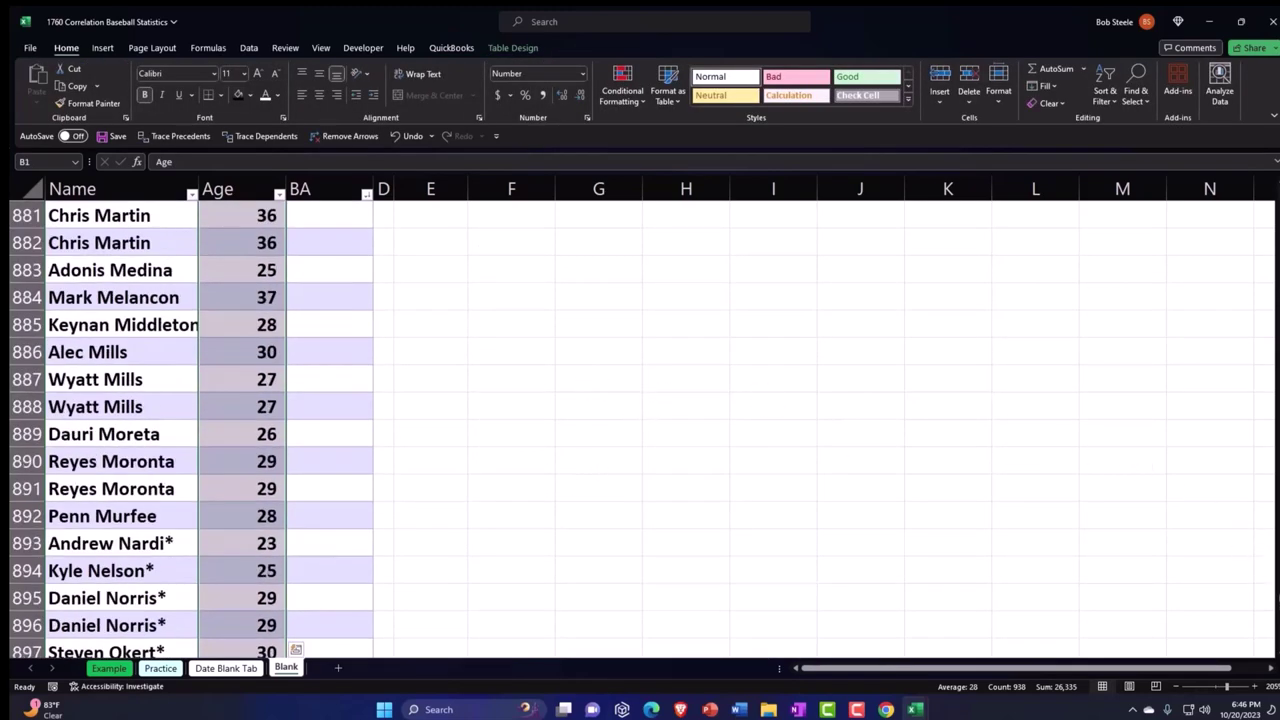
pyautogui.moveTo(1272, 600); pyautogui.dragTo(1272, 190)
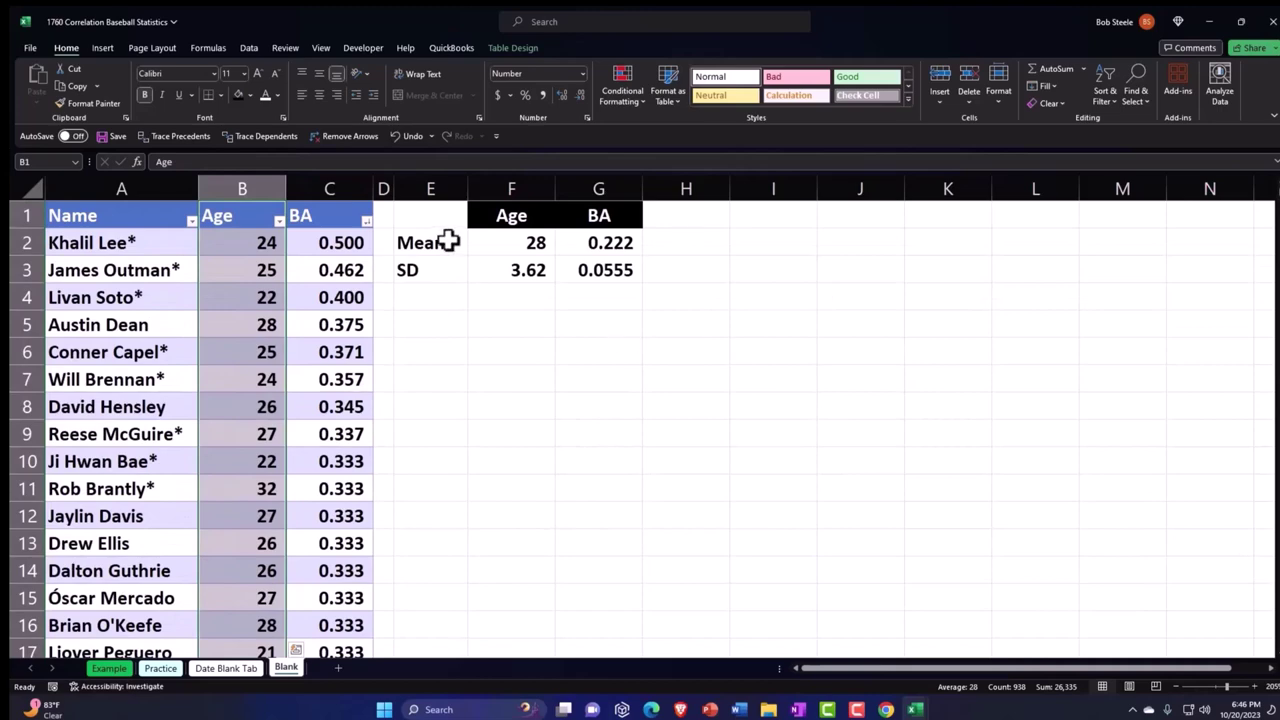
pyautogui.click(118, 53)
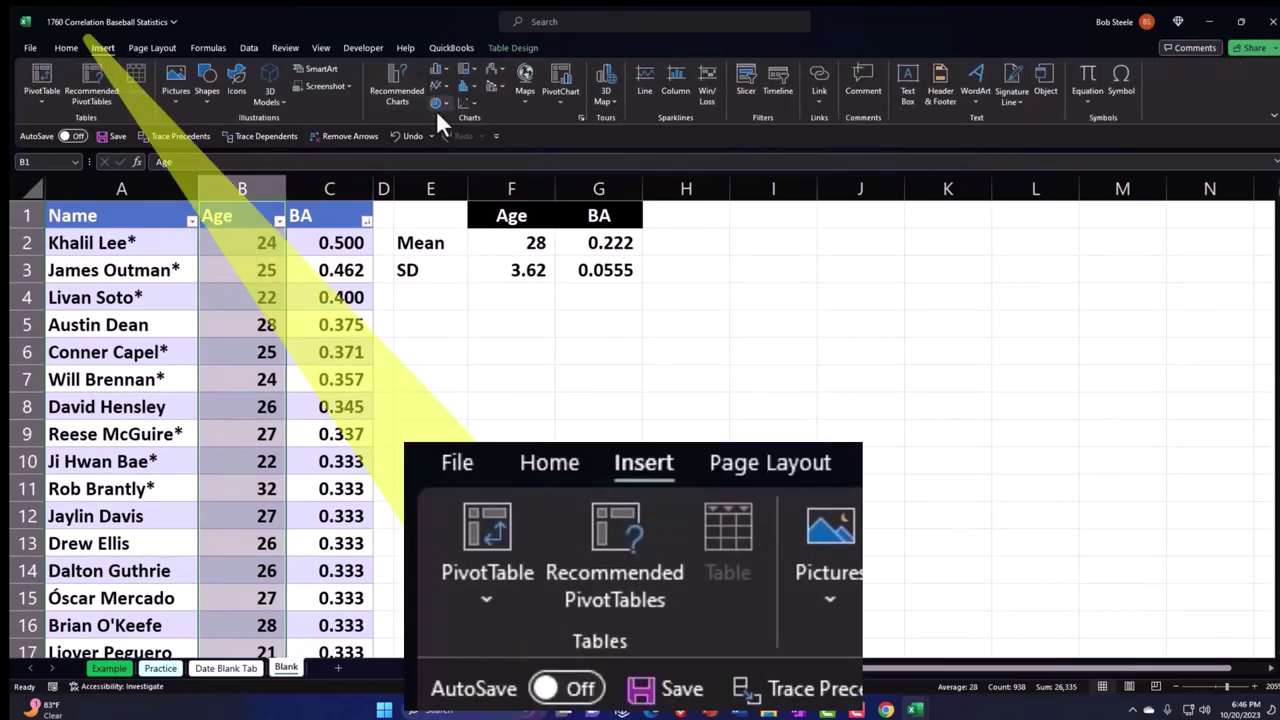
pyautogui.click(461, 84)
pyautogui.click(478, 130)
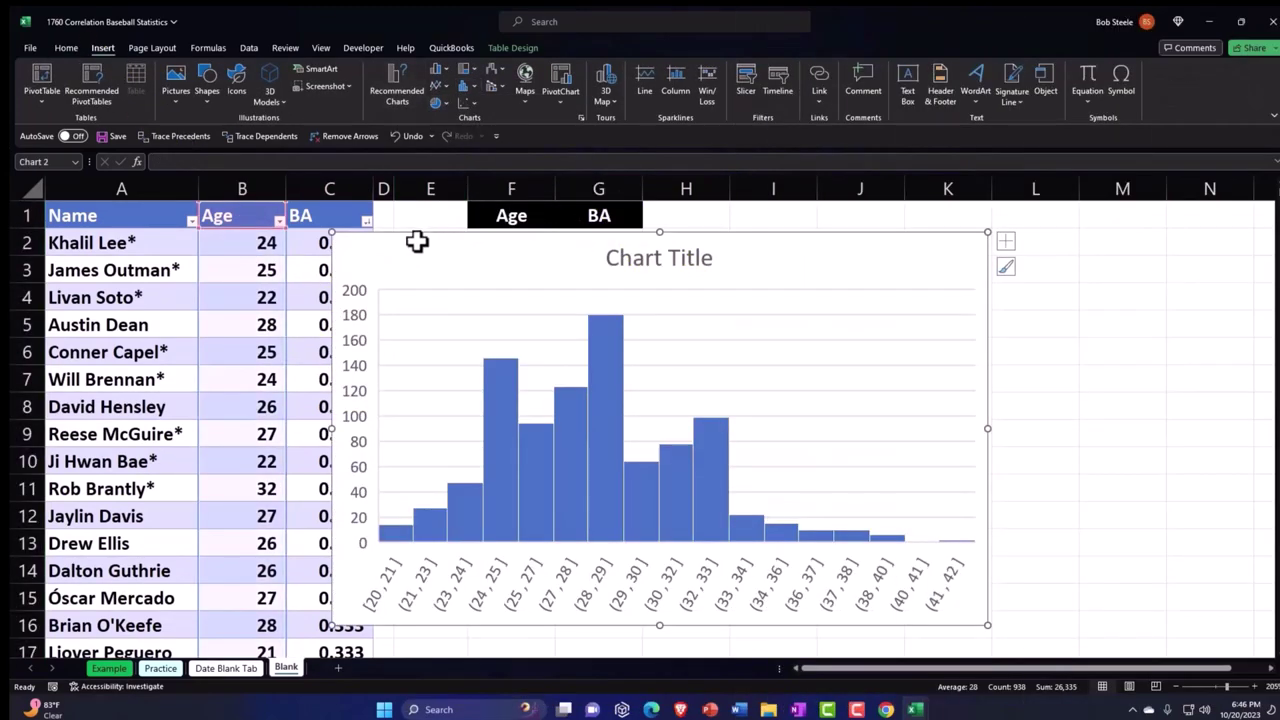
pyautogui.moveTo(417, 242); pyautogui.dragTo(457, 346)
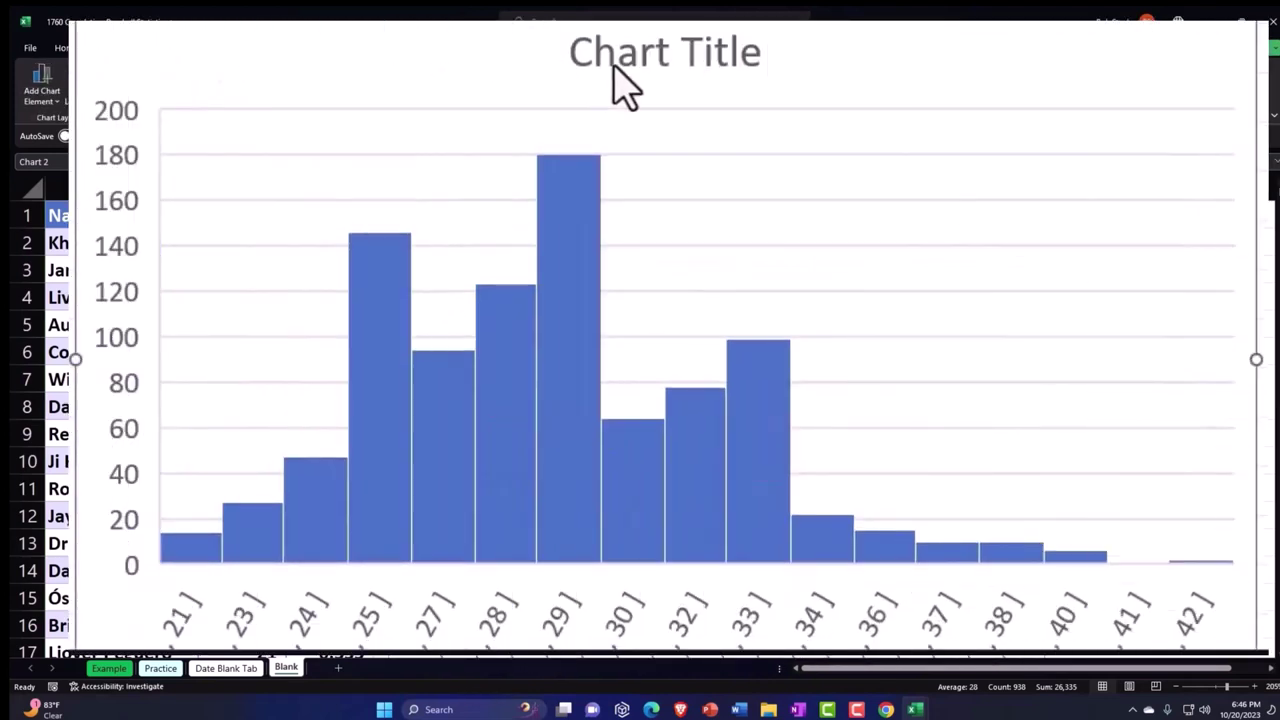
# - Change the histogram's title to "Age"
pyautogui.click(590, 52)
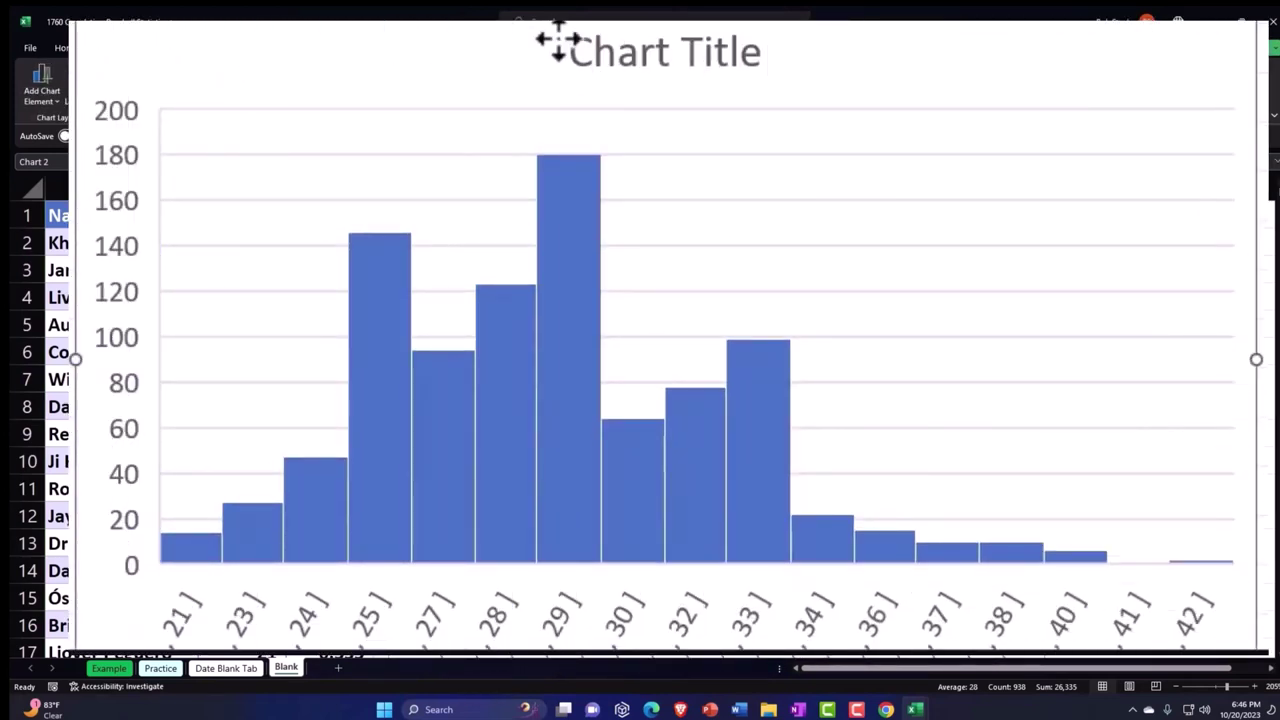
pyautogui.click(565, 50)
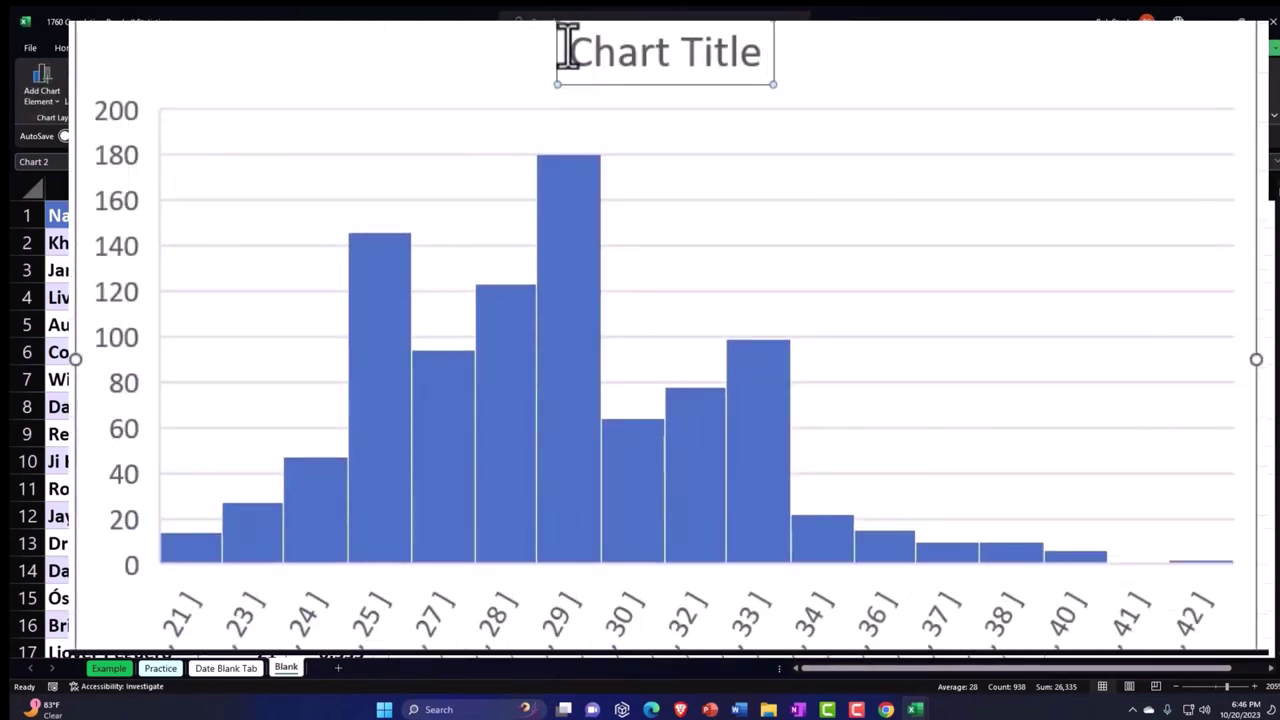
pyautogui.write('Age')
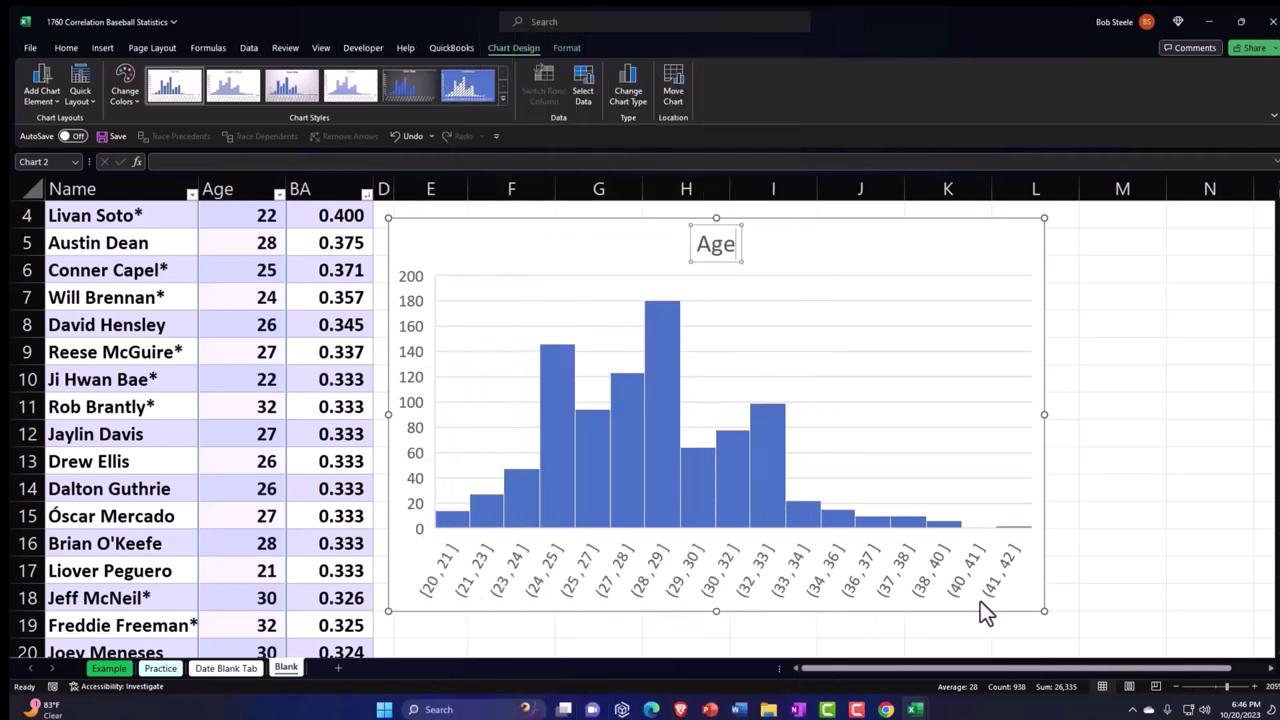
pyautogui.click(527, 245)
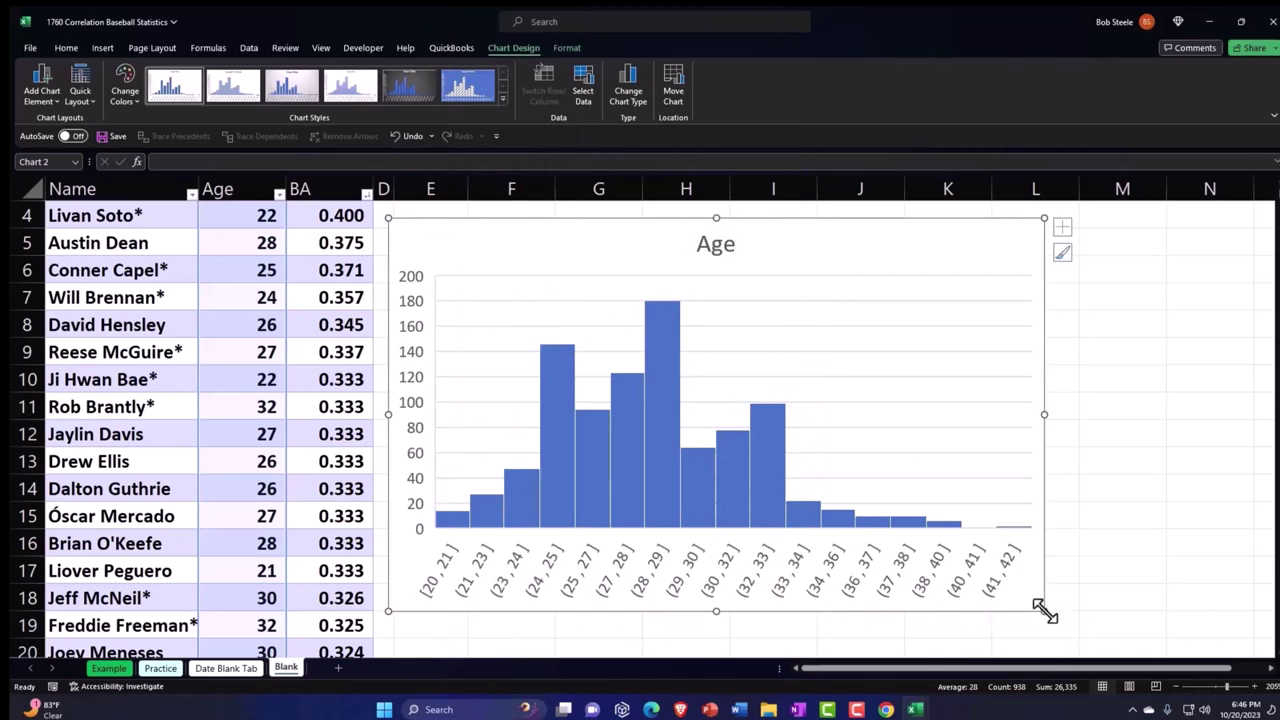
# - Shrink the Age histogram to about columns E to J and position it just below the SD row
pyautogui.moveTo(1041, 608); pyautogui.dragTo(860, 516)
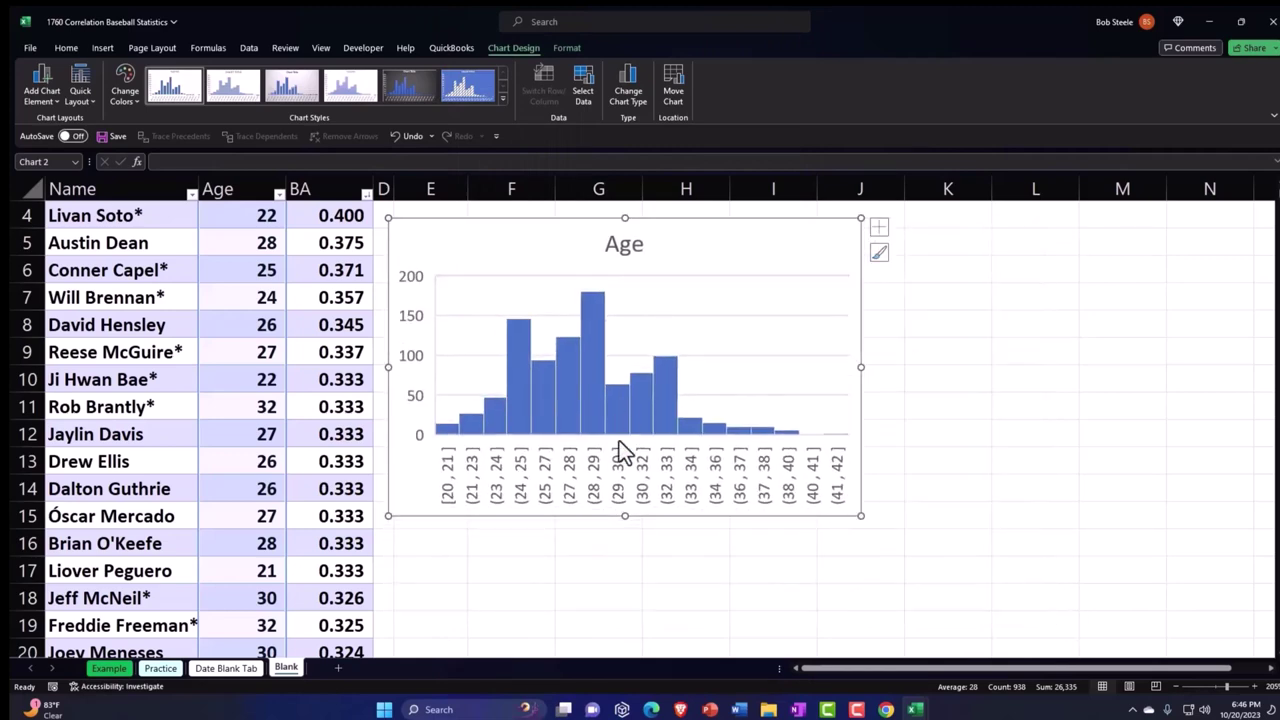
pyautogui.scroll(1, 619, 441)
pyautogui.moveTo(464, 323); pyautogui.dragTo(462, 334)
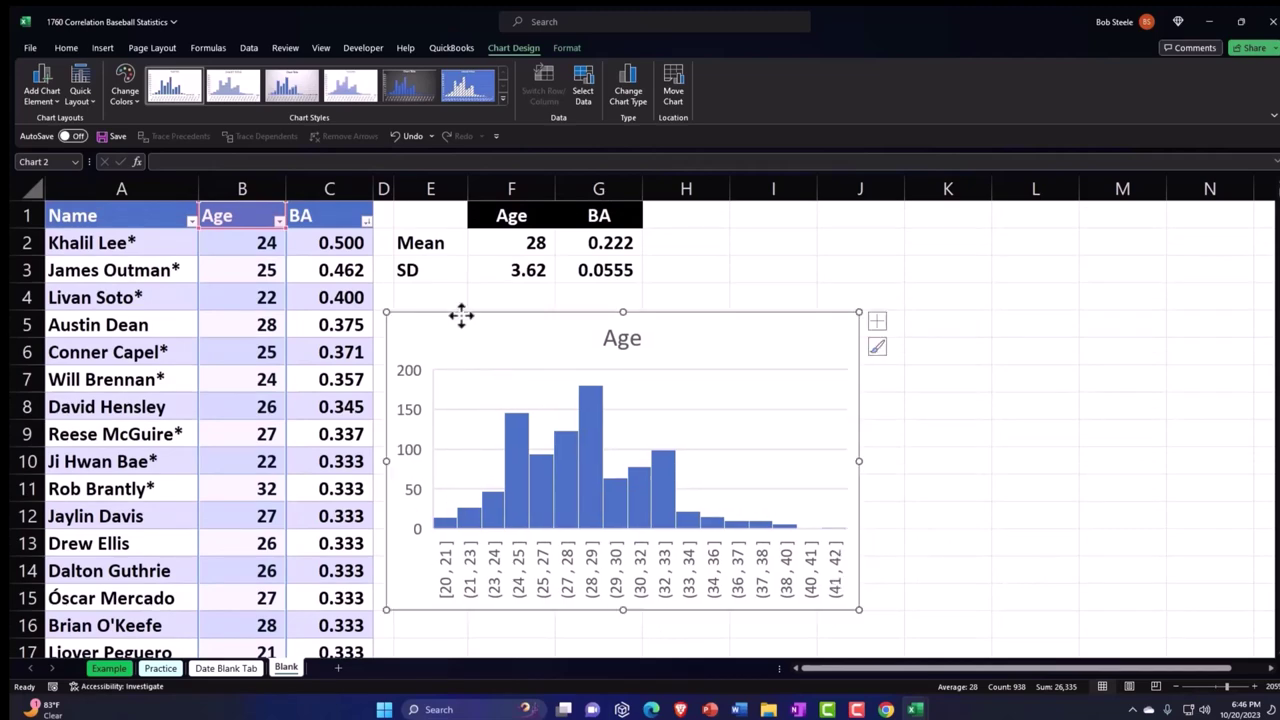
# - Examine the BA column down to the table's last row for players without a batting average
pyautogui.click(330, 220)
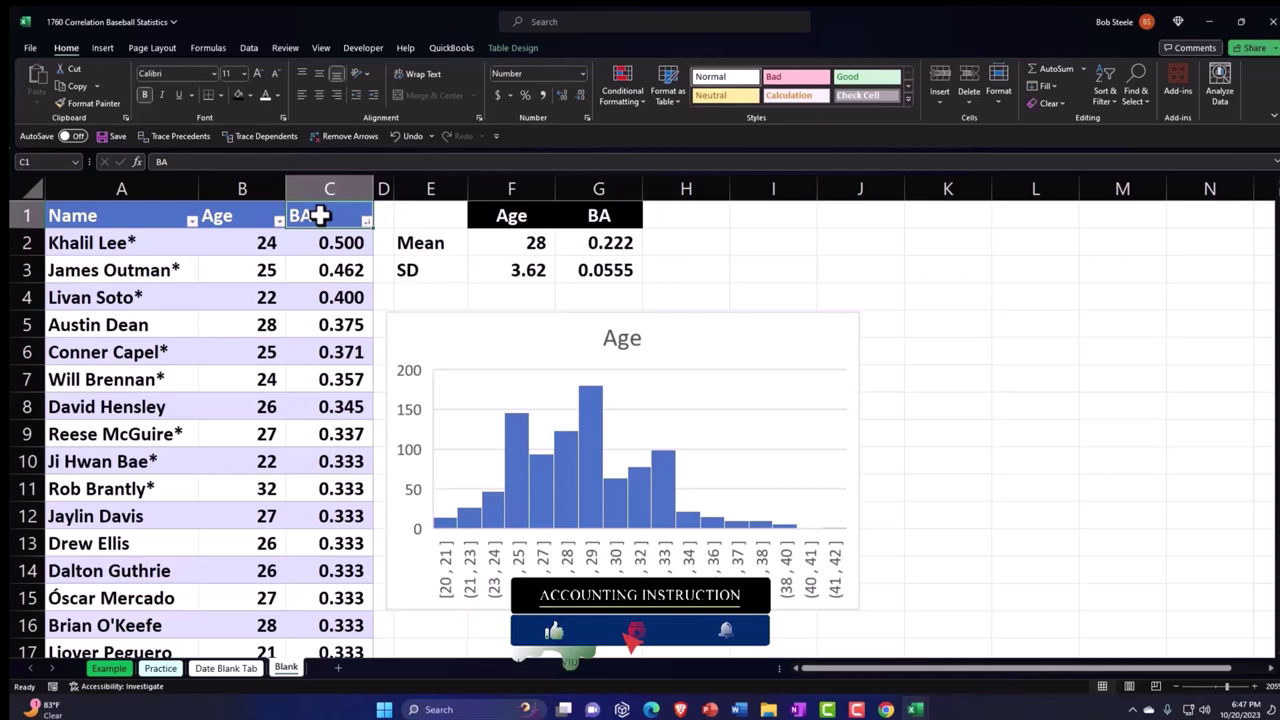
pyautogui.hotkey('ctrl', 'shift', 'Down')
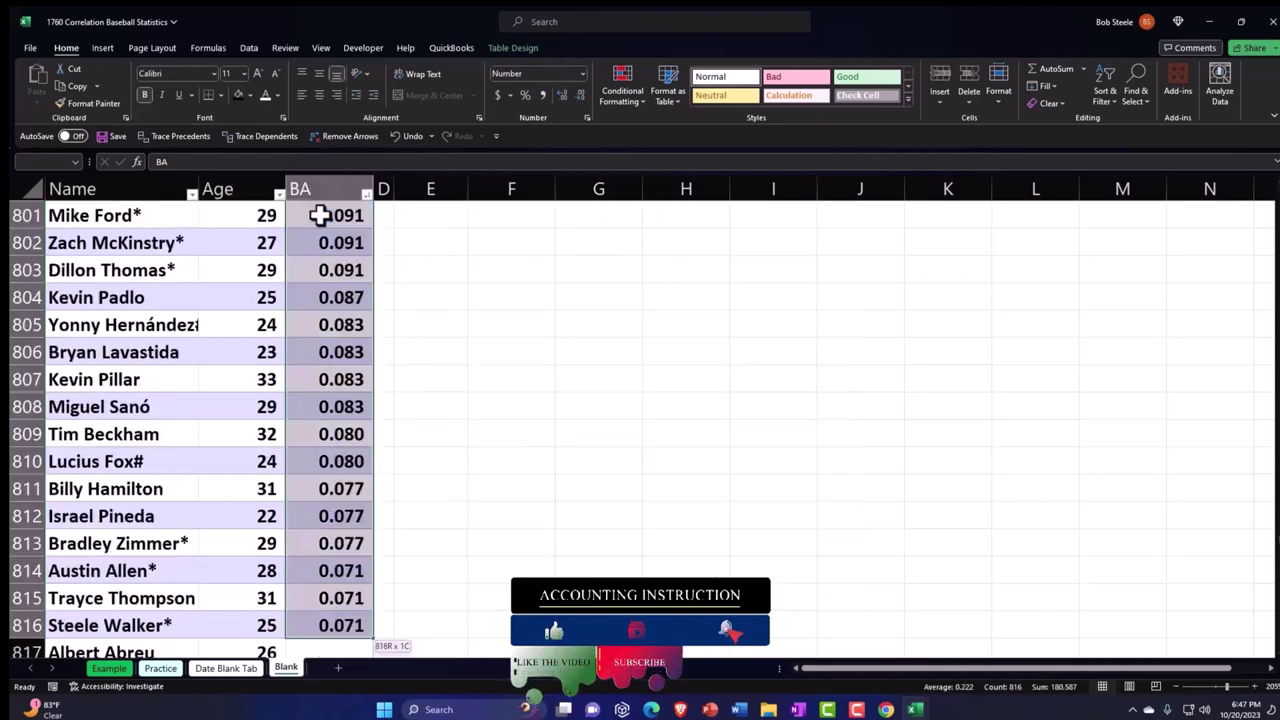
pyautogui.scroll(-6, 593, 321)
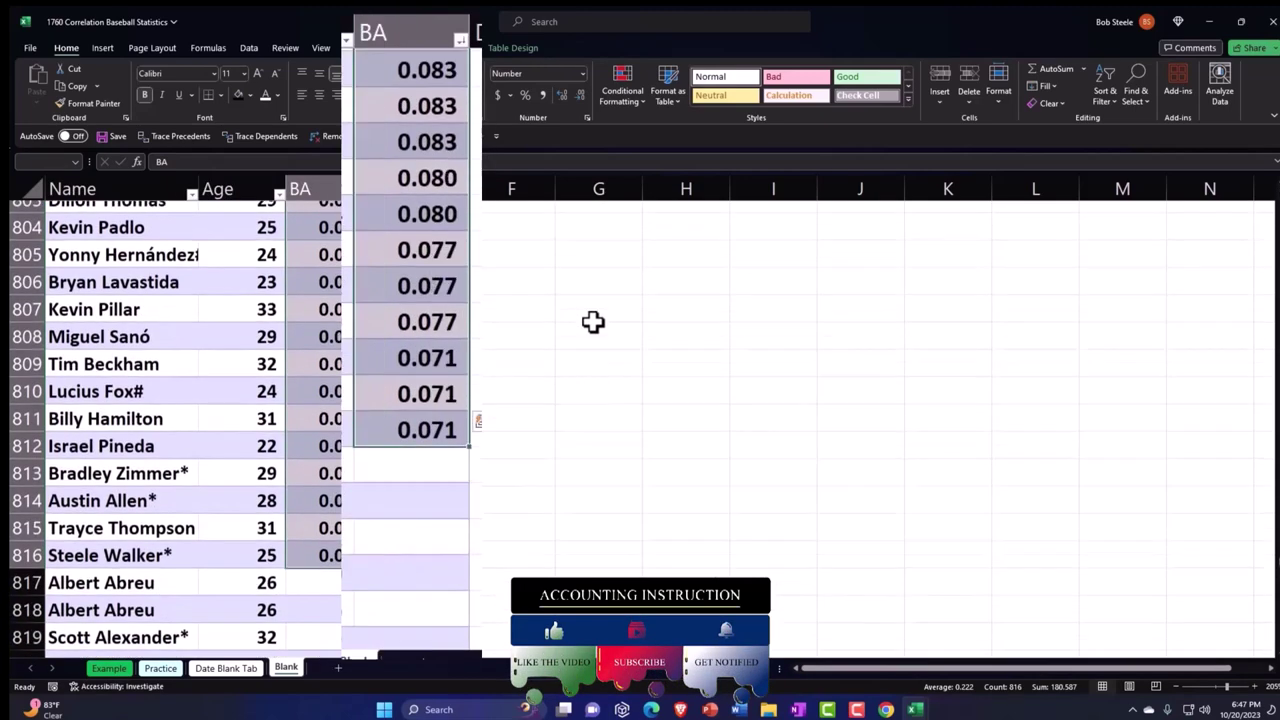
pyautogui.scroll(-9, 593, 321)
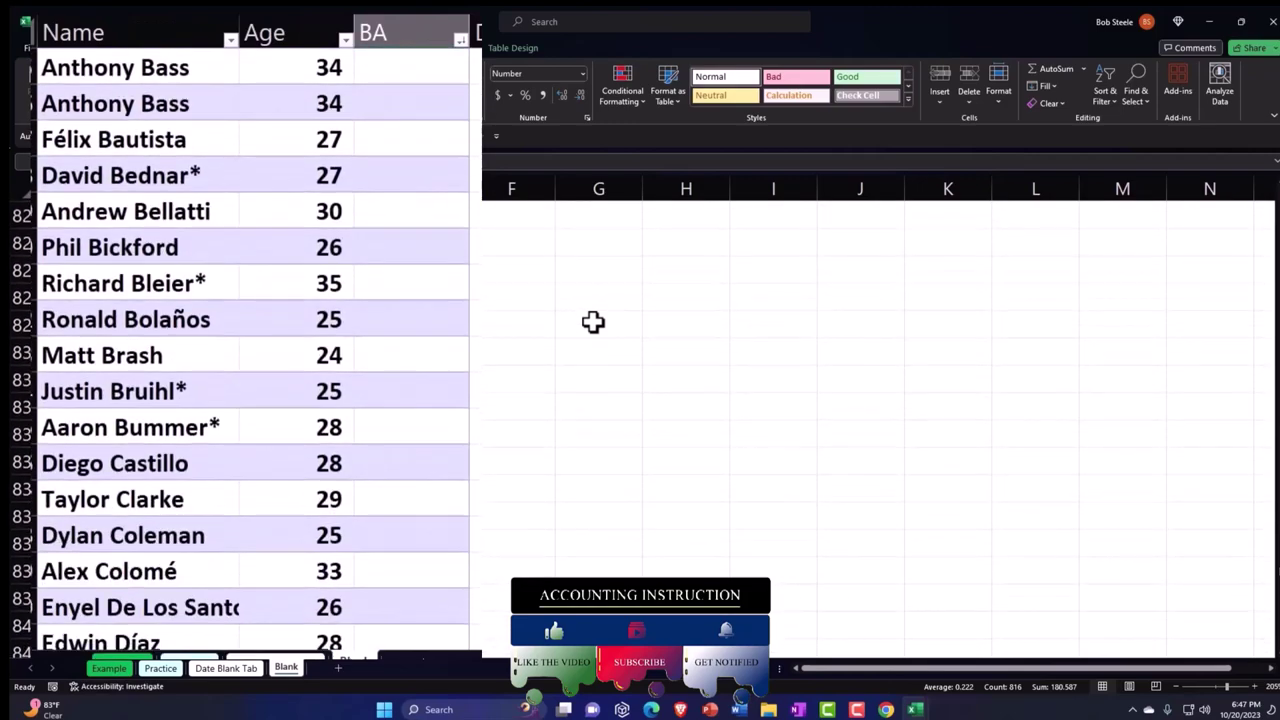
pyautogui.scroll(-20, 593, 321)
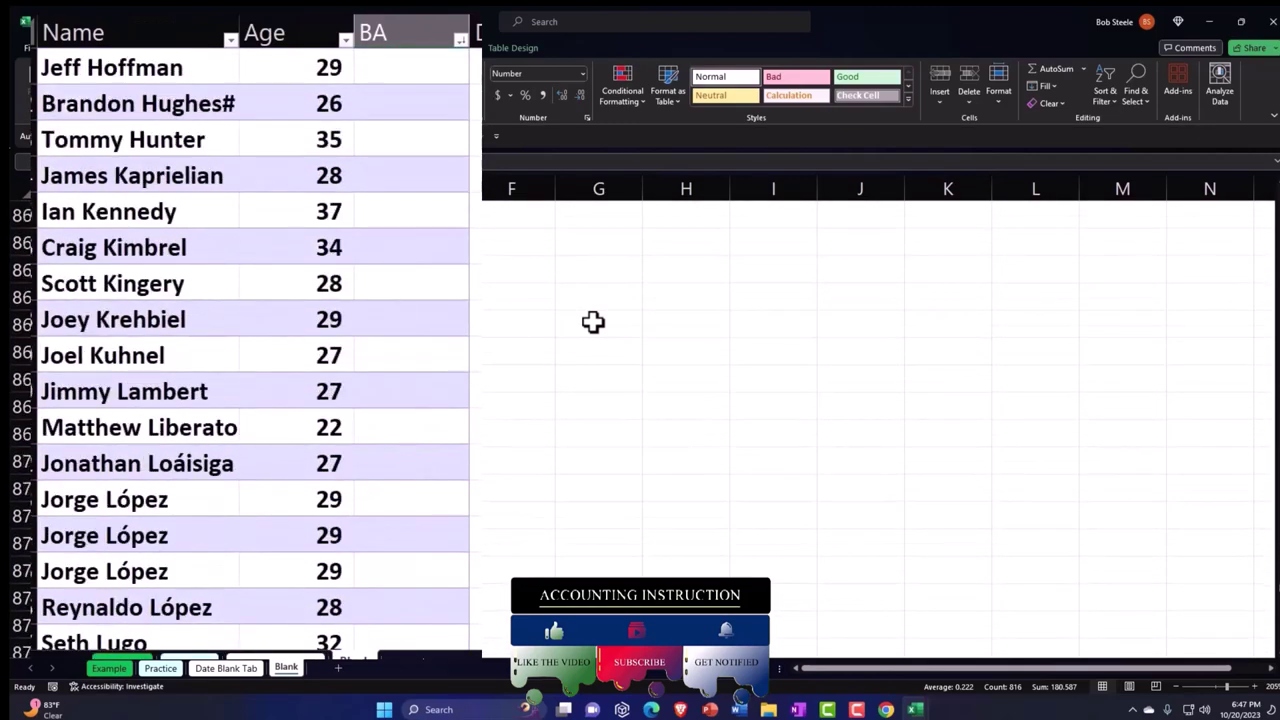
pyautogui.scroll(-12, 593, 321)
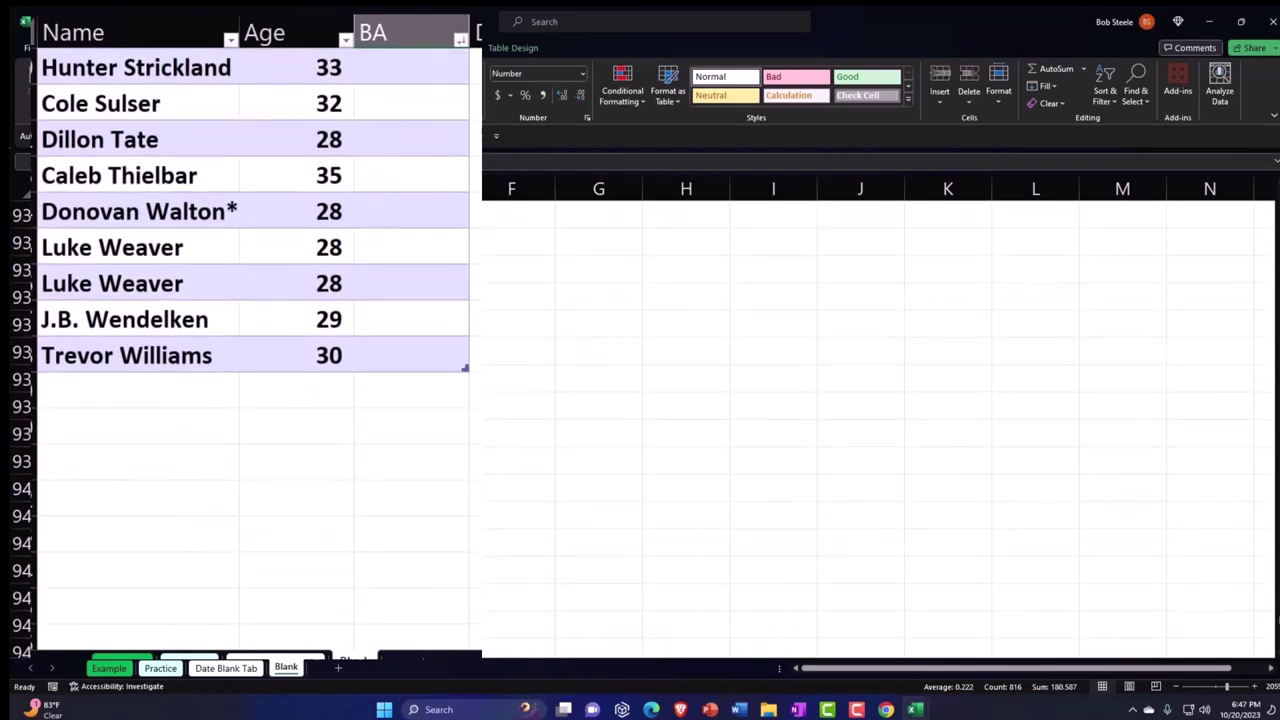
pyautogui.scroll(20, 593, 321)
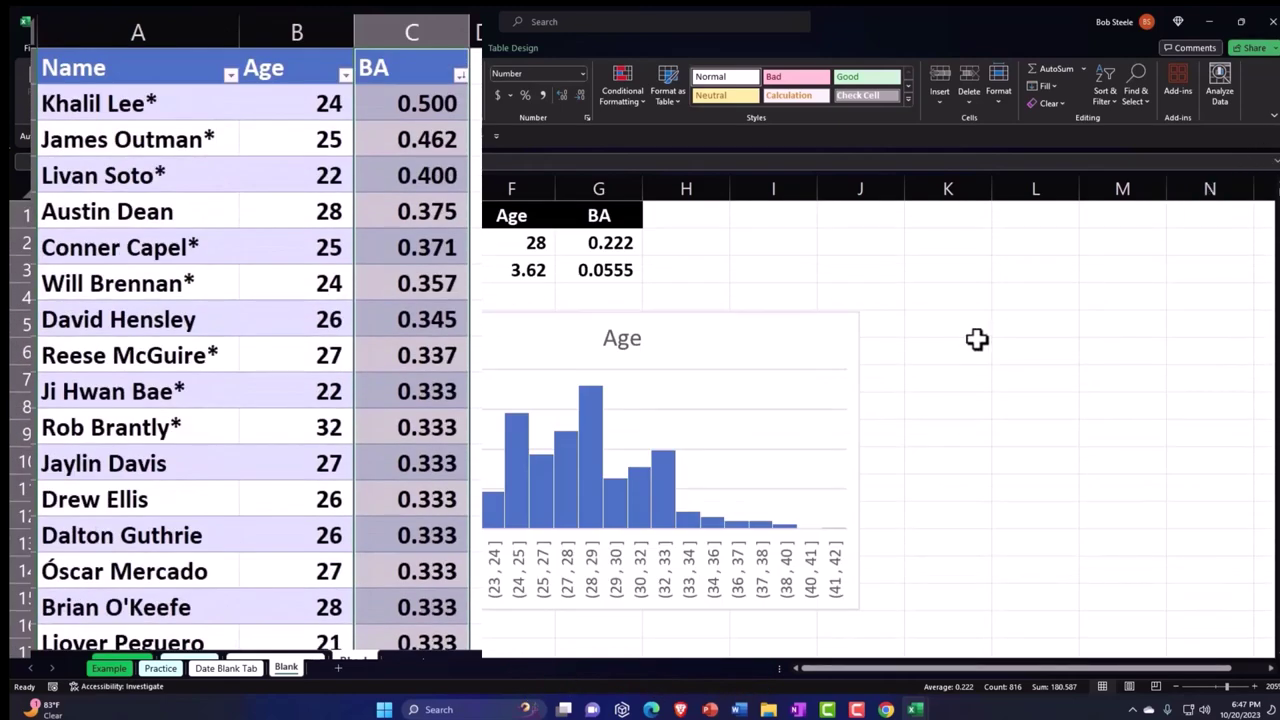
# - Sort the table by BA from largest to smallest
pyautogui.click(245, 345)
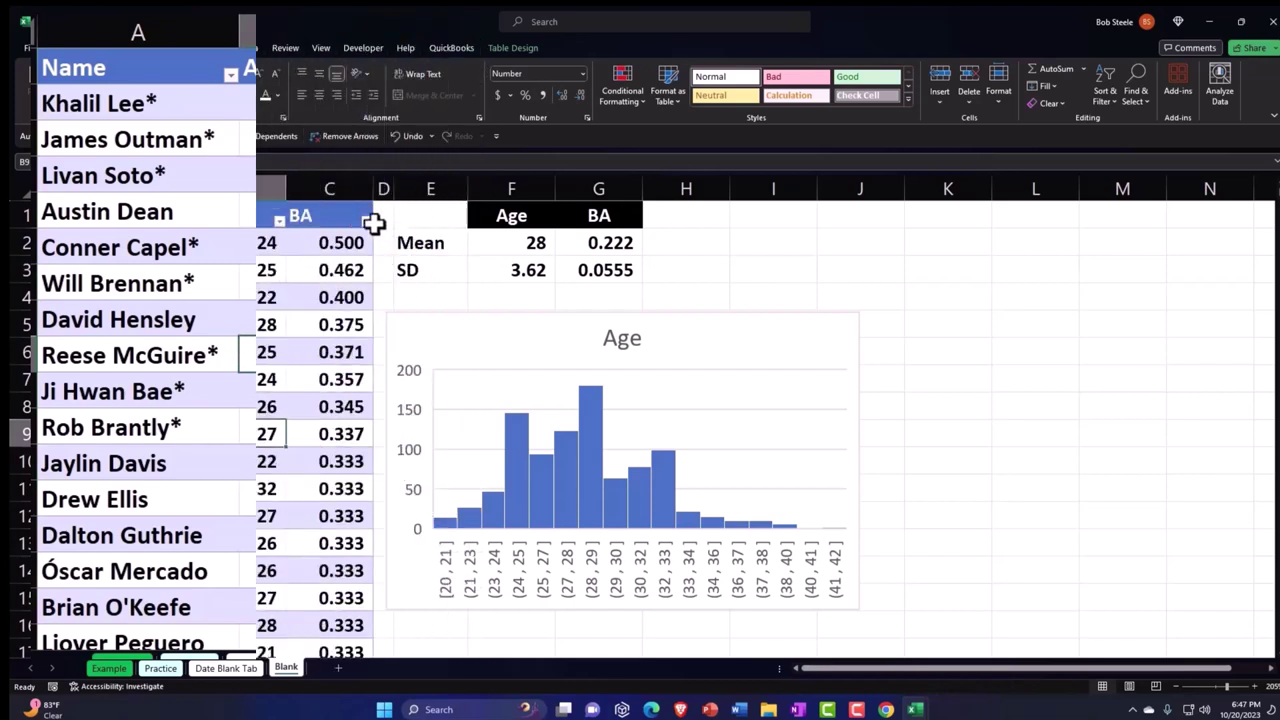
pyautogui.click(368, 221)
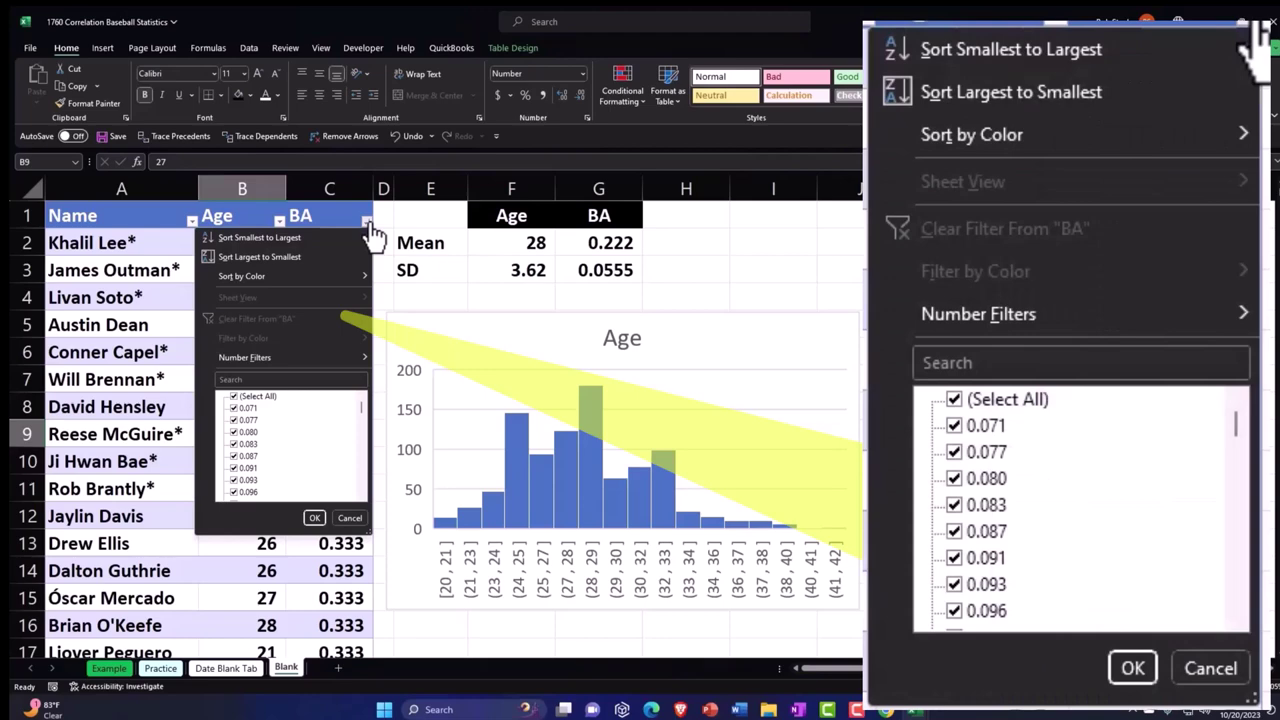
pyautogui.click(336, 256)
# - Delete all rows without a batting average, from row 817 through row 939
pyautogui.click(316, 323)
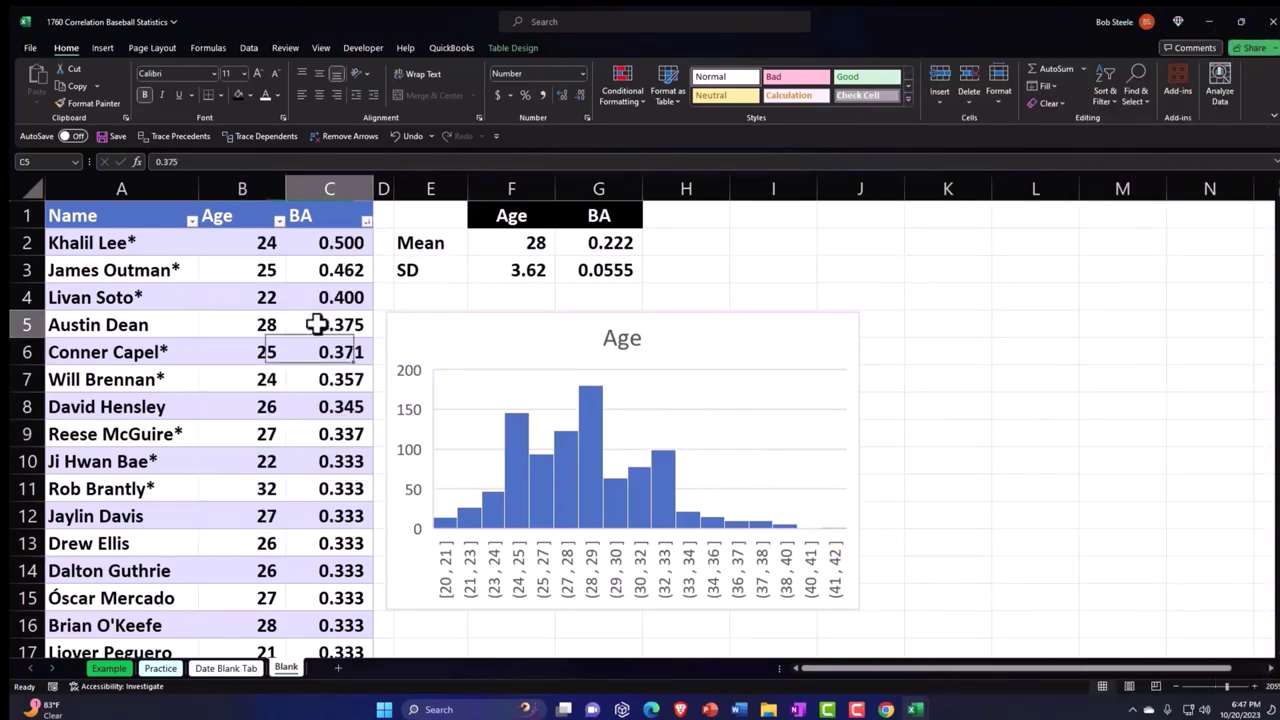
pyautogui.hotkey('ctrl', 'shift', 'Down')
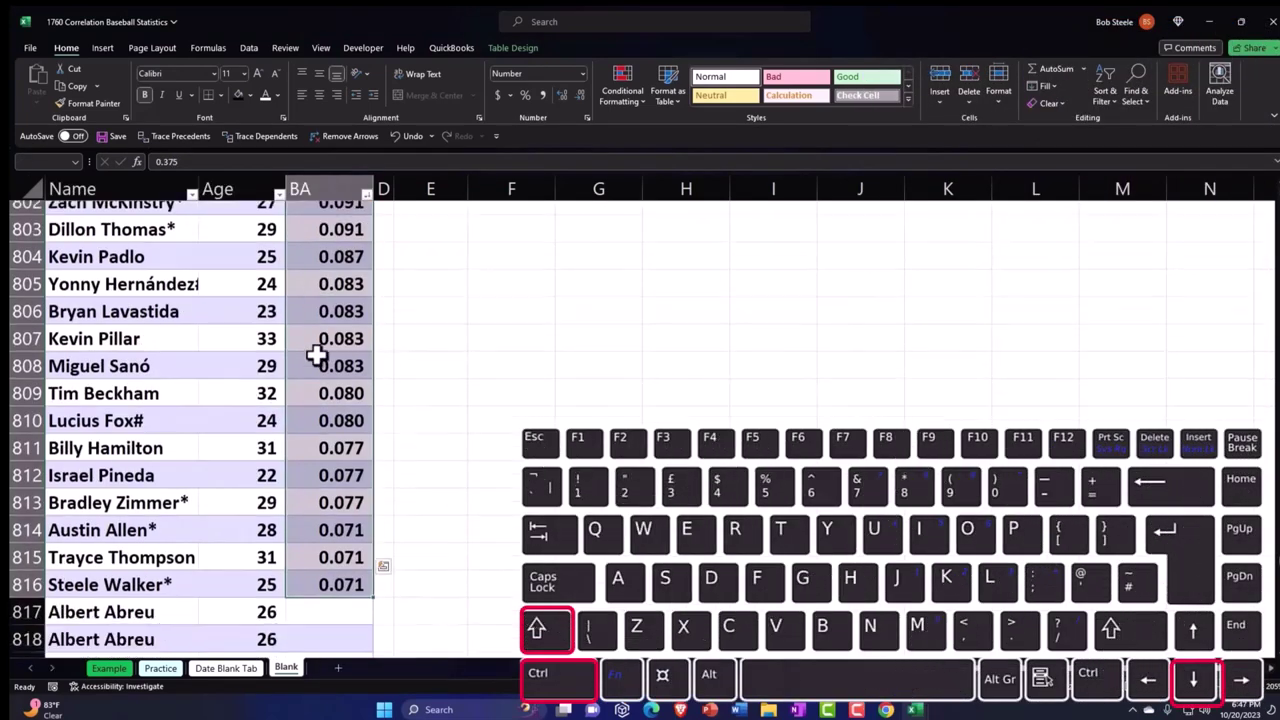
pyautogui.scroll(-4, 335, 453)
pyautogui.click(330, 324)
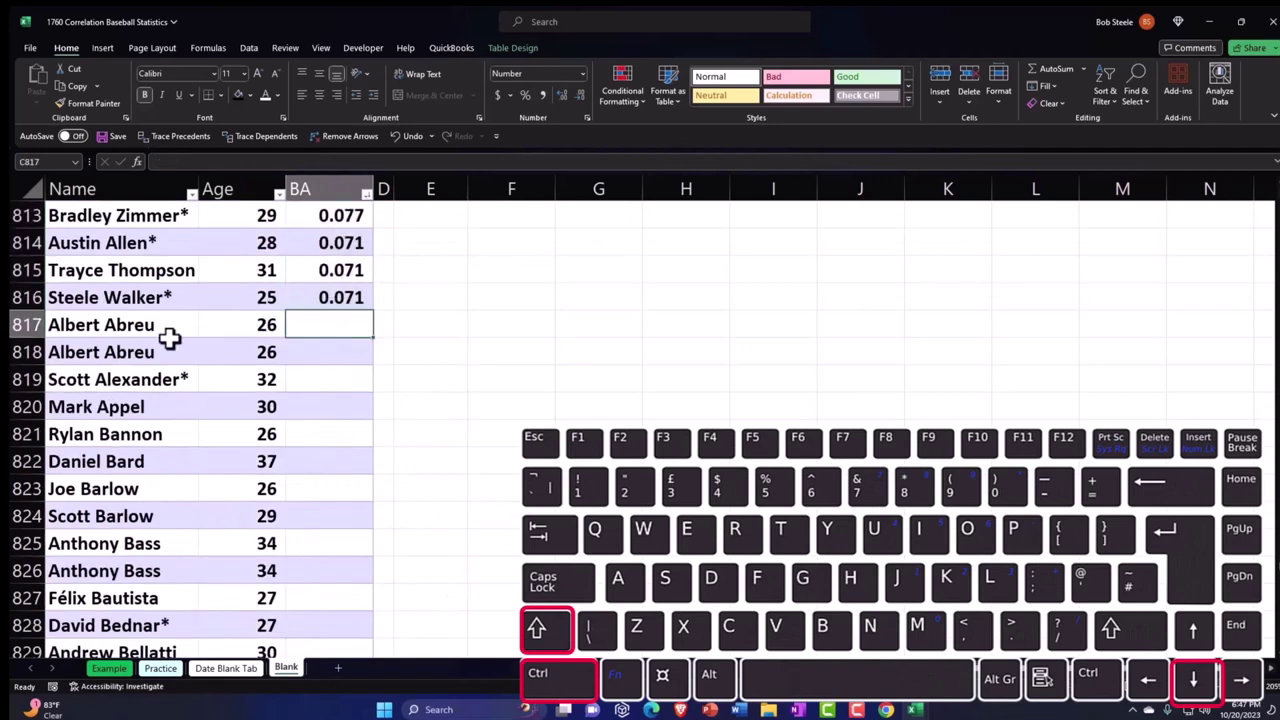
pyautogui.moveTo(27, 324); pyautogui.dragTo(104, 716)
pyautogui.rightClick(485, 447)
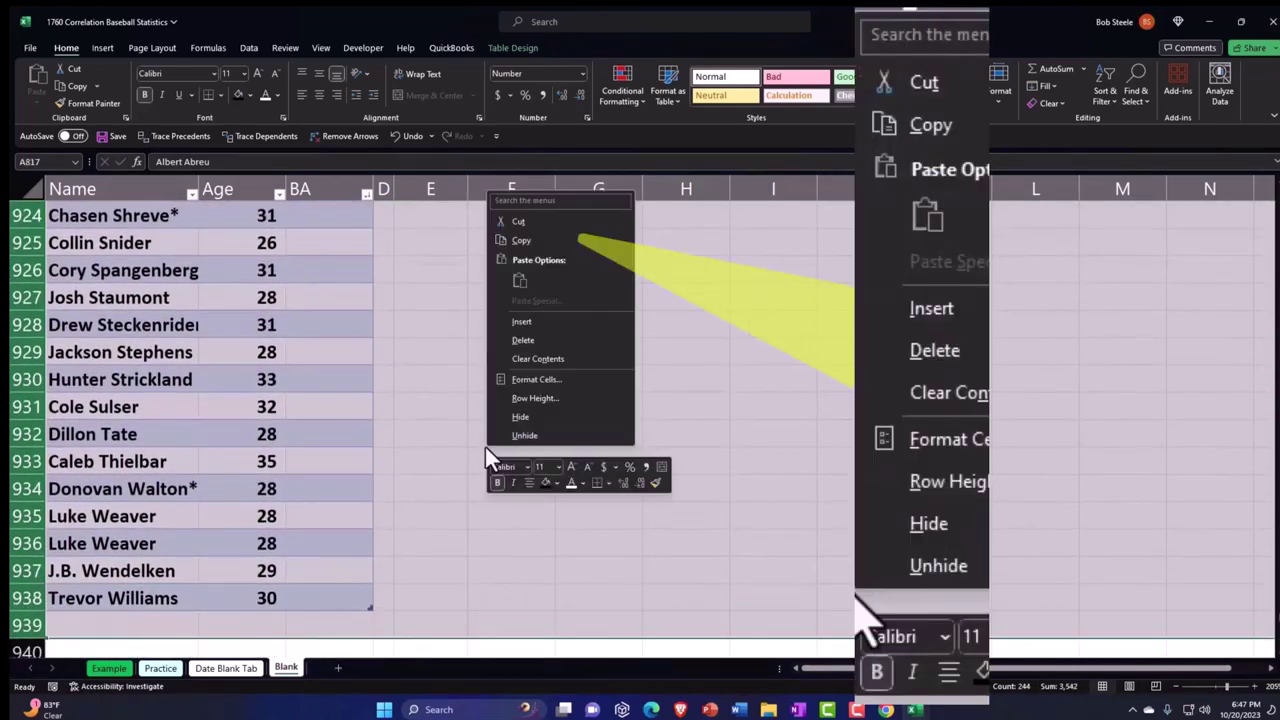
pyautogui.click(512, 340)
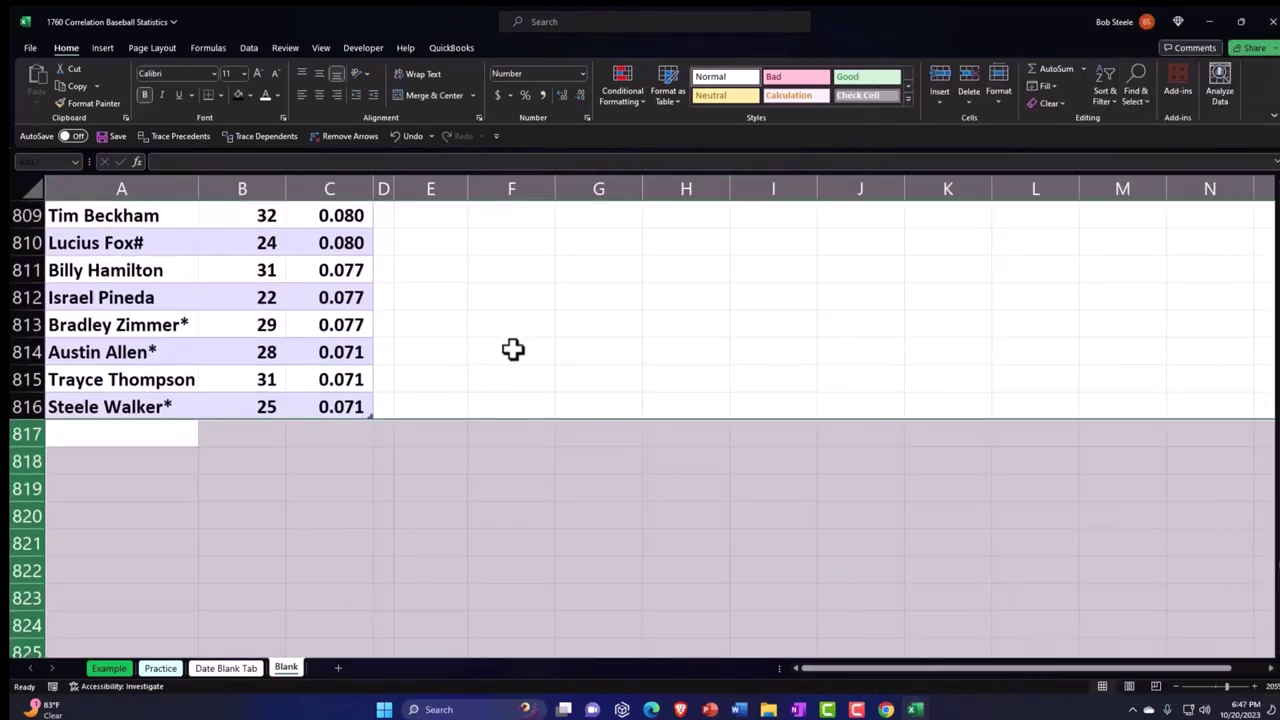
pyautogui.click(512, 349)
# - Check the age mean formula in F2 and re-enter it with AVERAGE over the table's whole Age column
pyautogui.moveTo(1268, 565); pyautogui.dragTo(1213, 160)
pyautogui.click(572, 280)
pyautogui.doubleClick(511, 246)
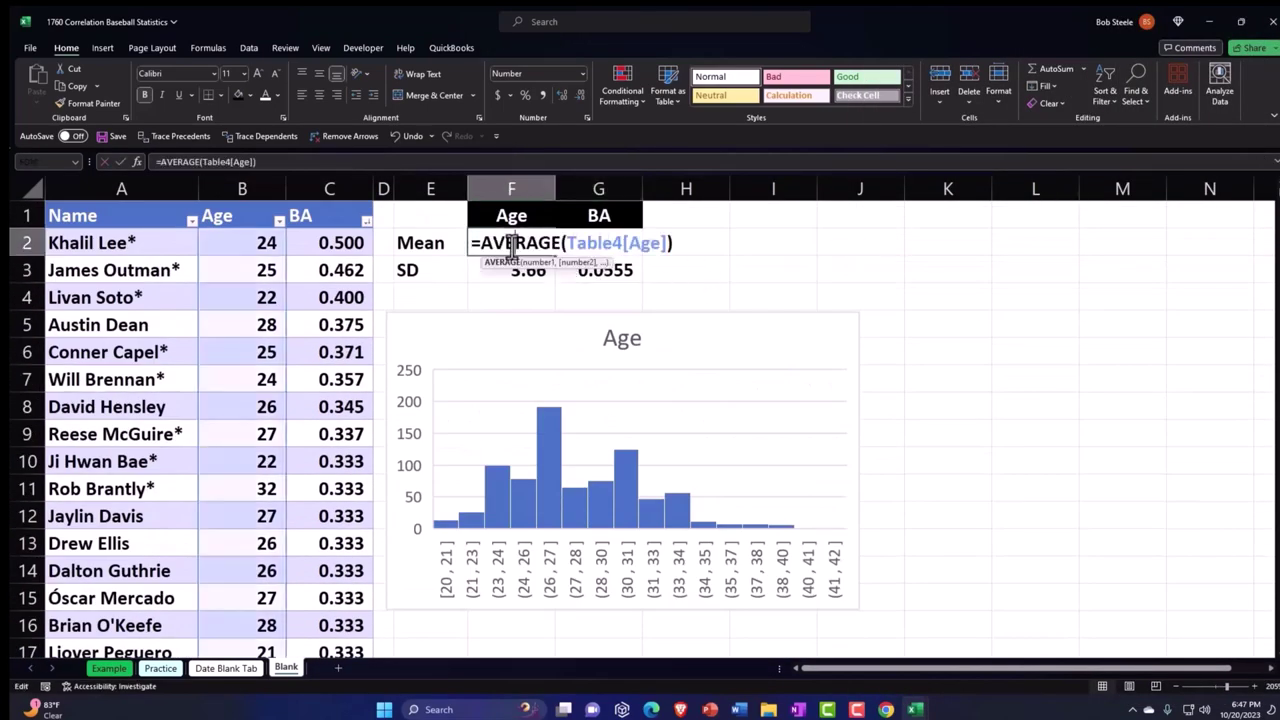
pyautogui.press('Return')
pyautogui.click(511, 246)
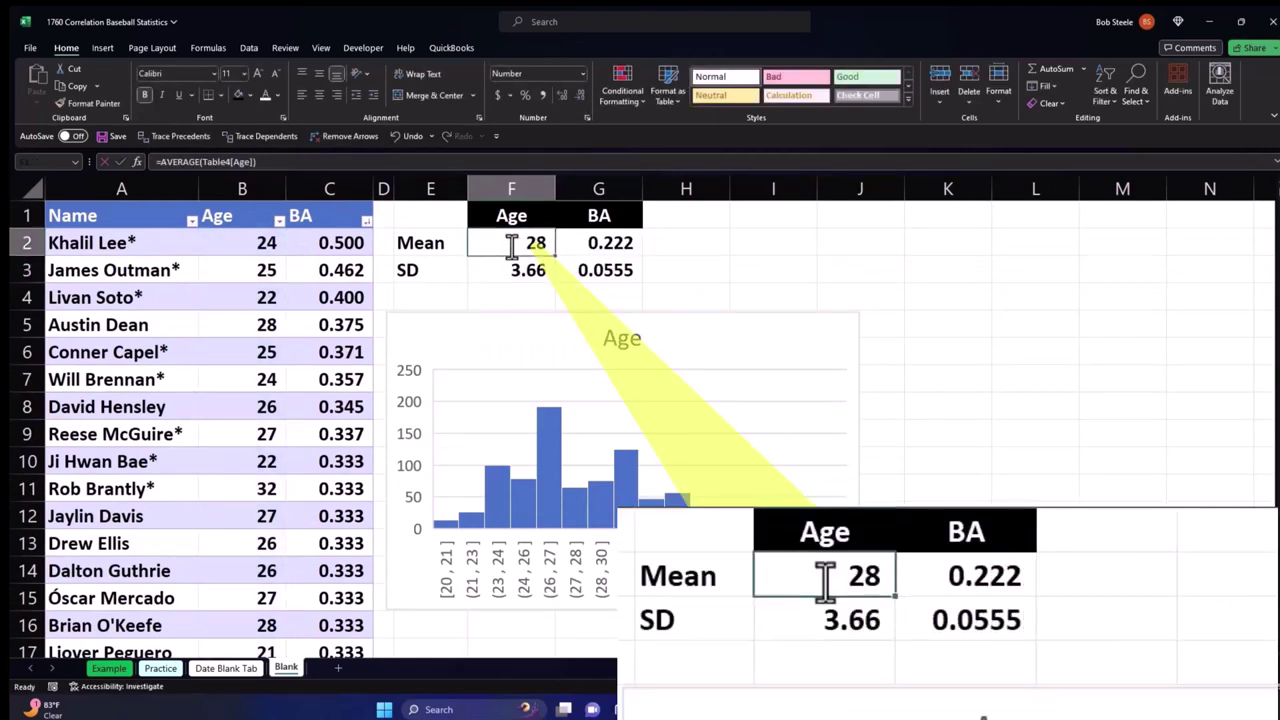
pyautogui.write('=')
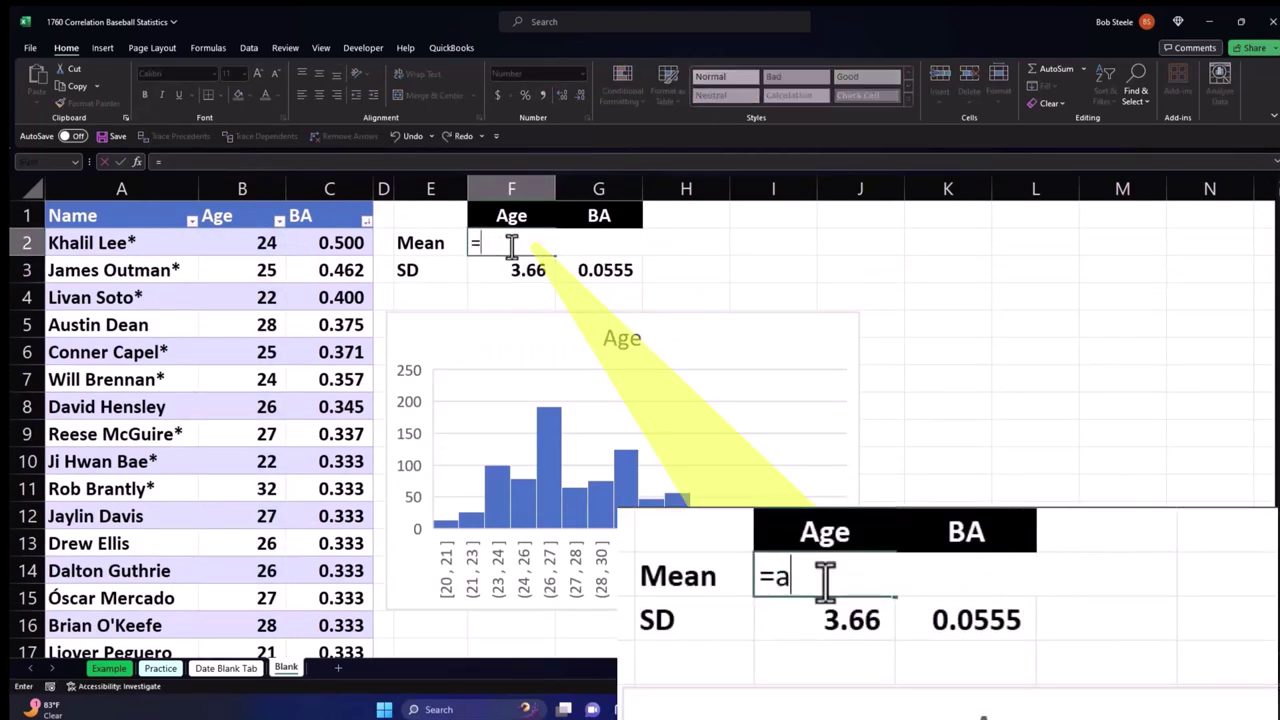
pyautogui.write('ave')
pyautogui.press('Down')
pyautogui.press('Tab')
pyautogui.press('Left')
pyautogui.press('Left')
pyautogui.press('Left')
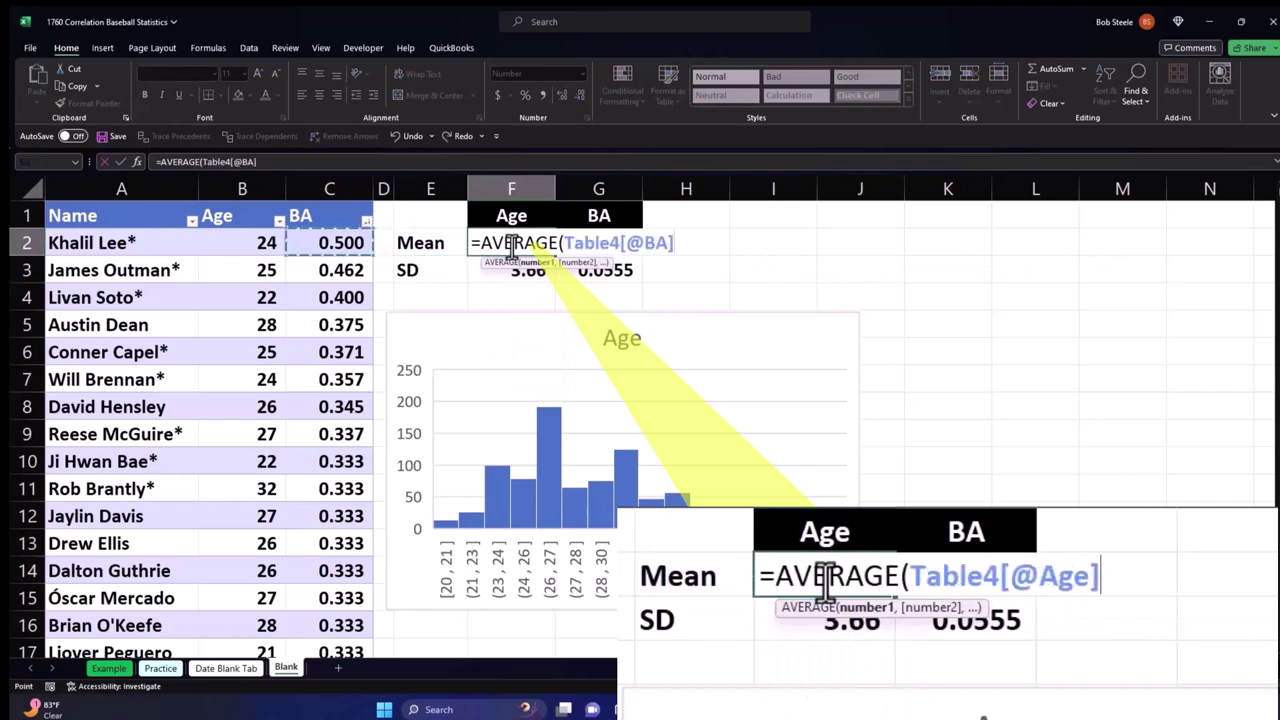
pyautogui.press('Left')
pyautogui.hotkey('ctrl', 'shift', 'Down')
pyautogui.press('Return')
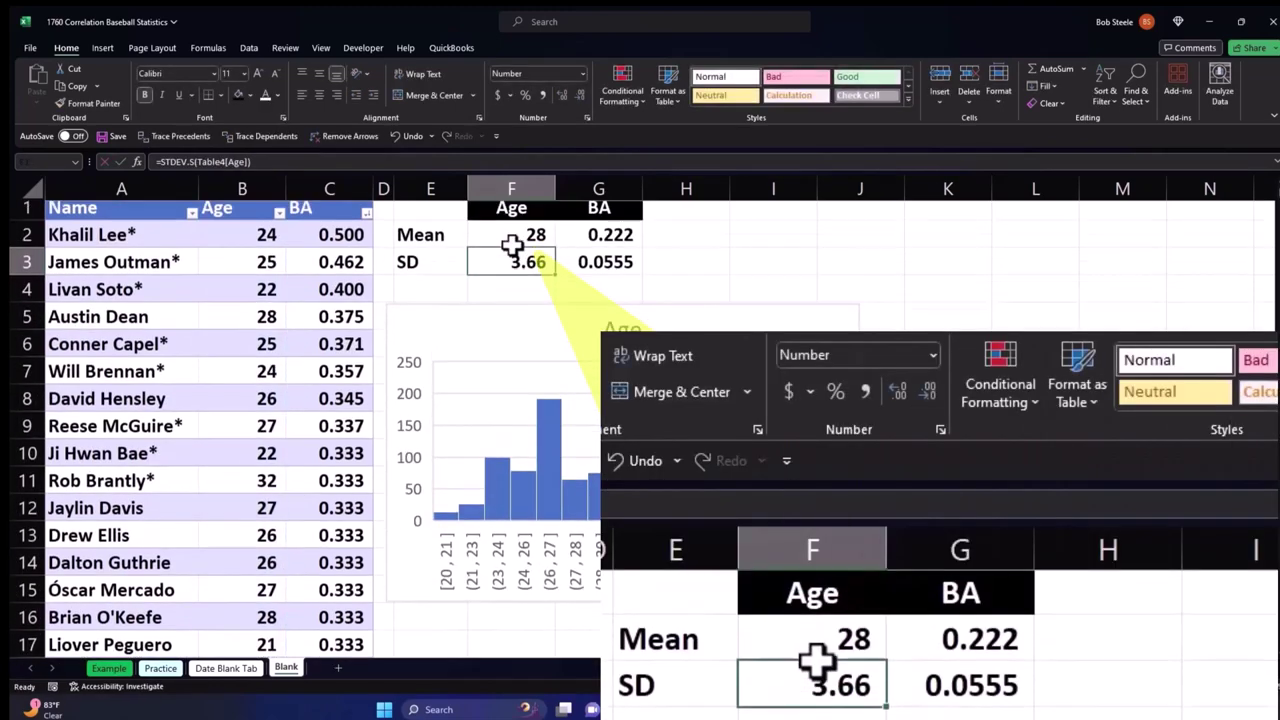
# - Fill the mean formula from F2 across to G2 and show the BA mean with four decimal places
pyautogui.click(517, 246)
pyautogui.moveTo(556, 258); pyautogui.dragTo(614, 249)
pyautogui.click(614, 249)
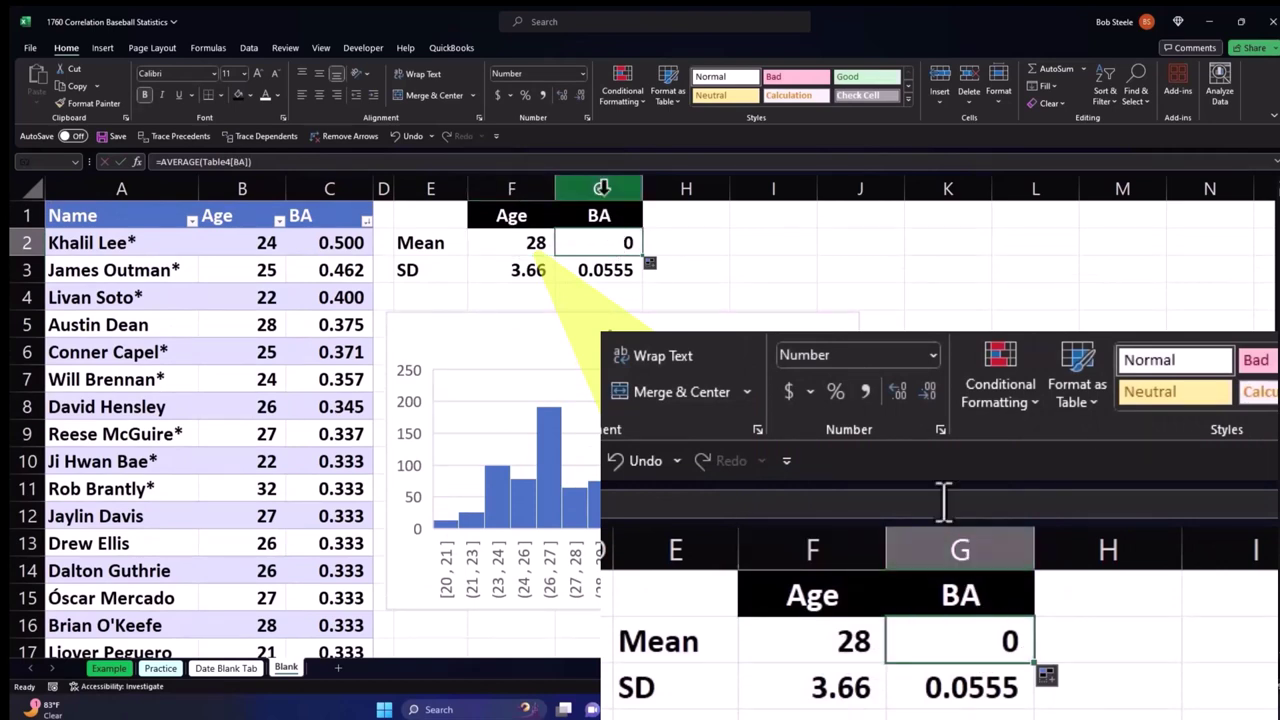
pyautogui.click(560, 94)
pyautogui.click(560, 94)
pyautogui.click(560, 94)
pyautogui.click(560, 94)
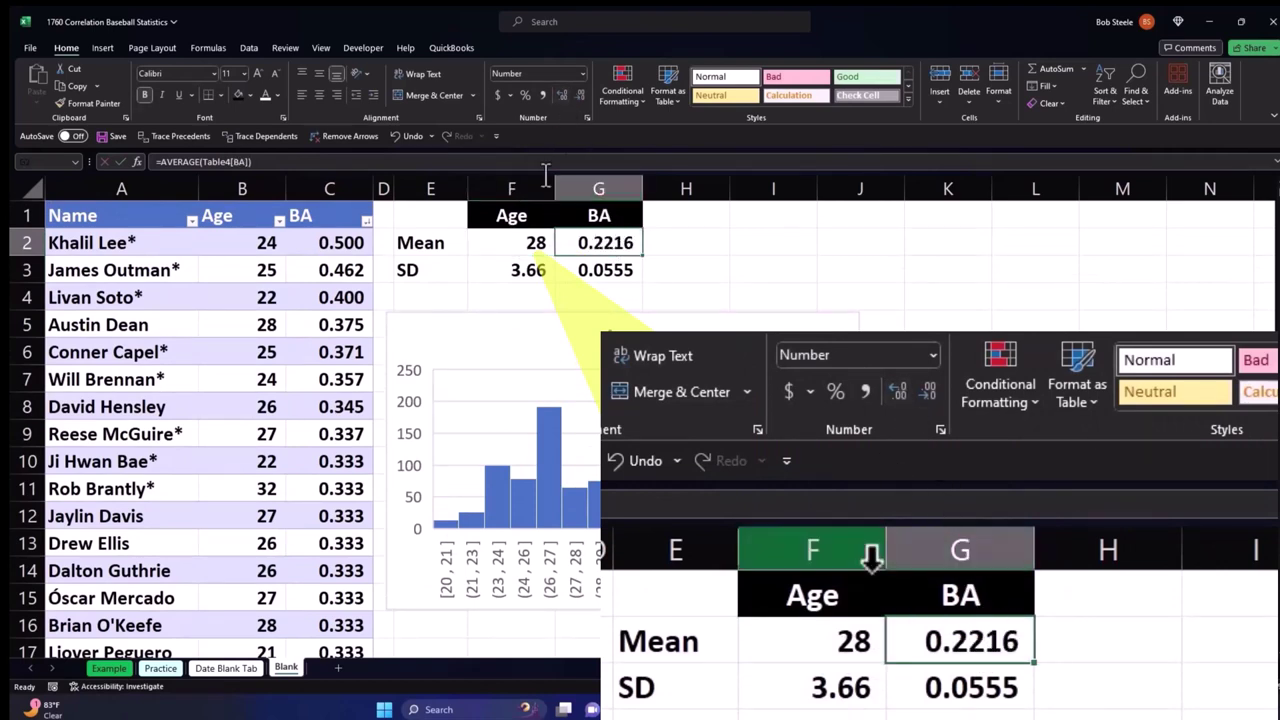
# - Check the age SD formula in F3 and re-enter it with STDEV.S over the table's whole Age column
pyautogui.click(533, 268)
pyautogui.doubleClick(533, 268)
pyautogui.press('Return')
pyautogui.click(533, 270)
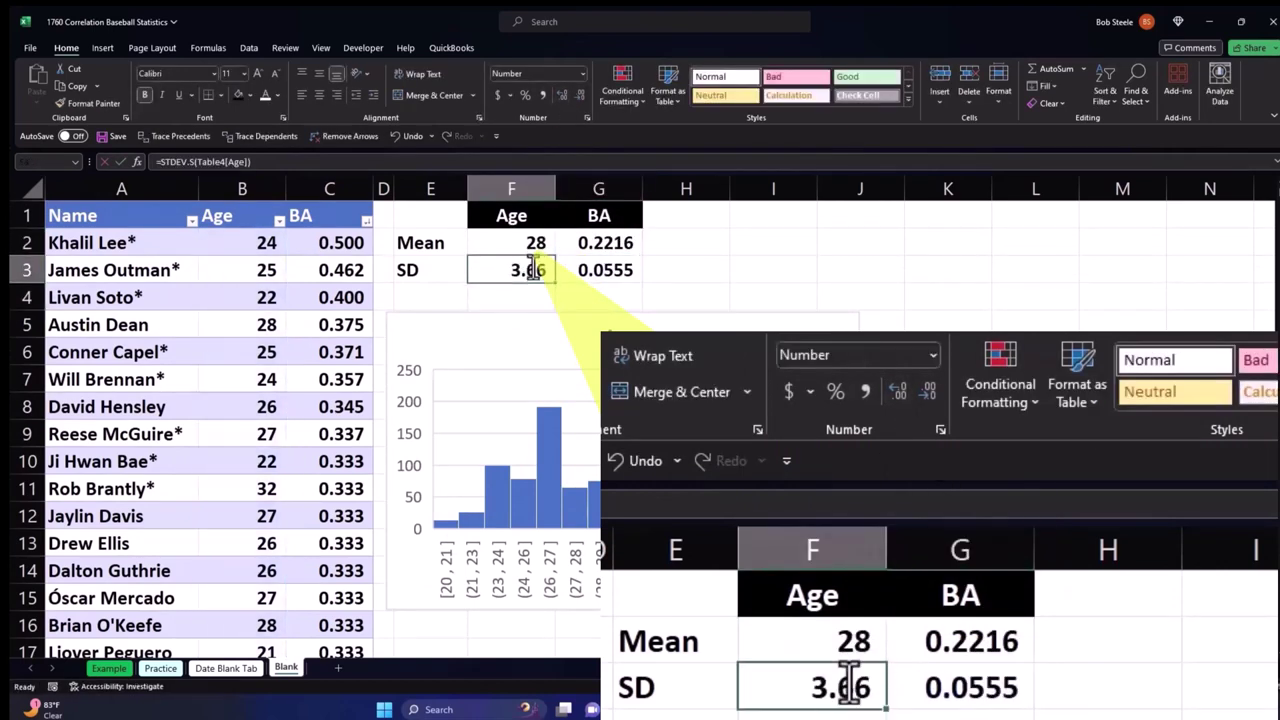
pyautogui.write('=st')
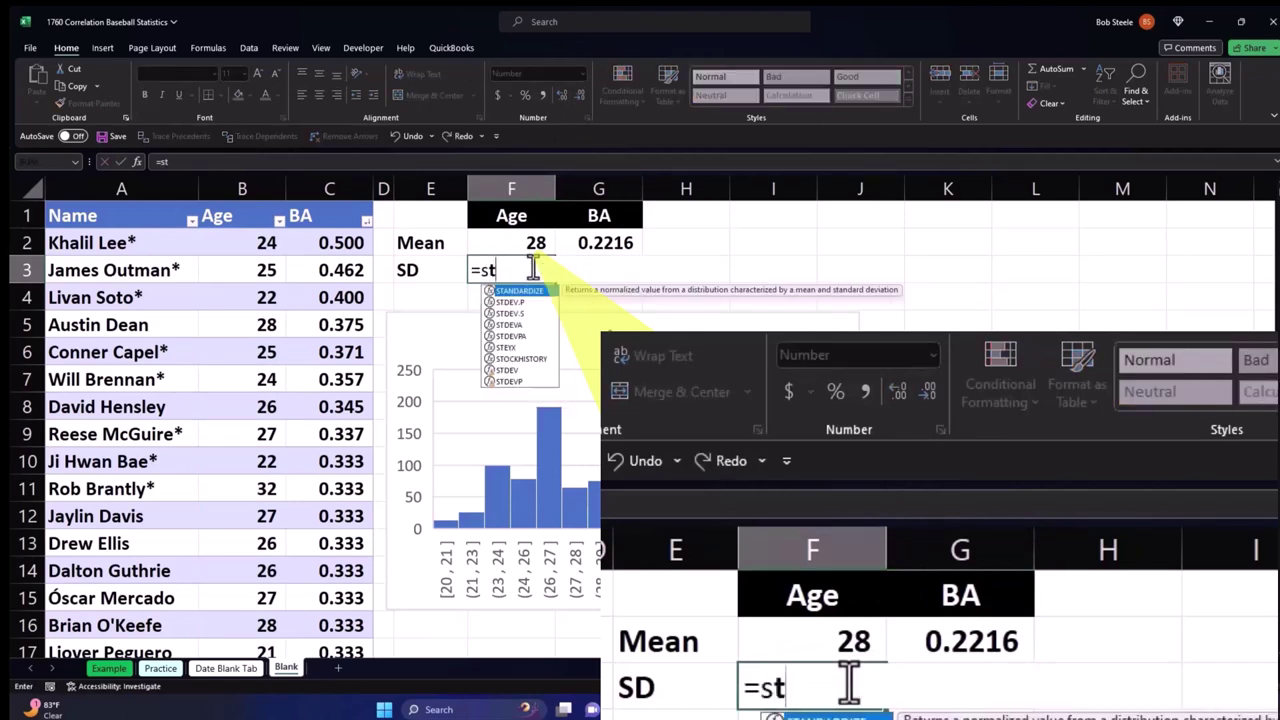
pyautogui.press('Down')
pyautogui.press('Down')
pyautogui.press('Tab')
pyautogui.press('Left')
pyautogui.press('Left')
pyautogui.press('Left')
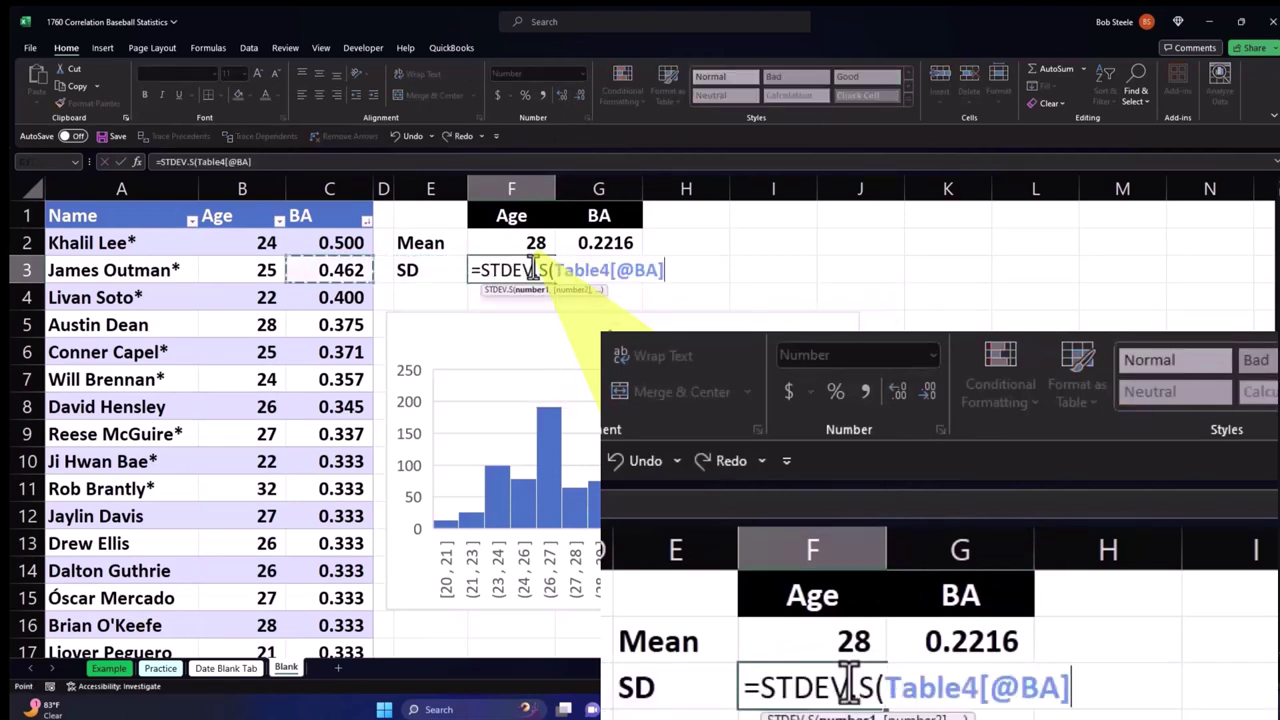
pyautogui.press('Up')
pyautogui.press('Left')
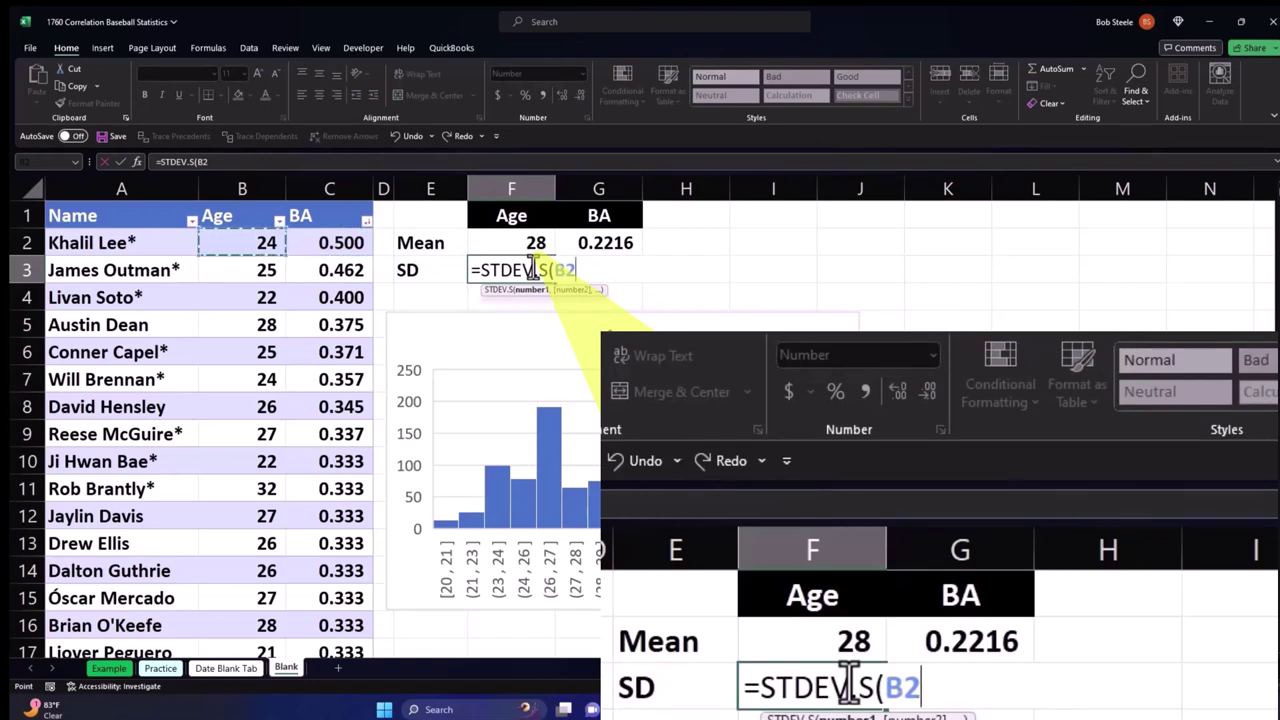
pyautogui.hotkey('ctrl', 'shift', 'Down')
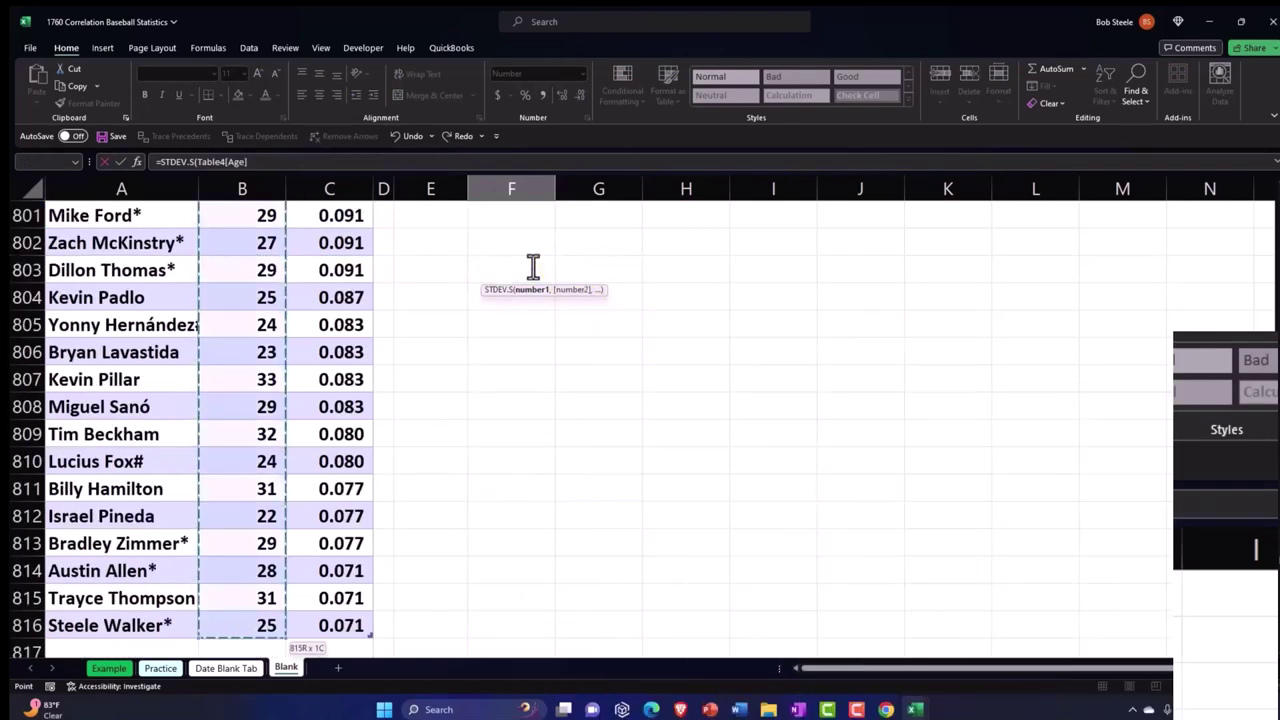
pyautogui.press('Return')
# - Fill the SD formula from F3 across to G3 and show the BA SD with four decimal places
pyautogui.click(541, 268)
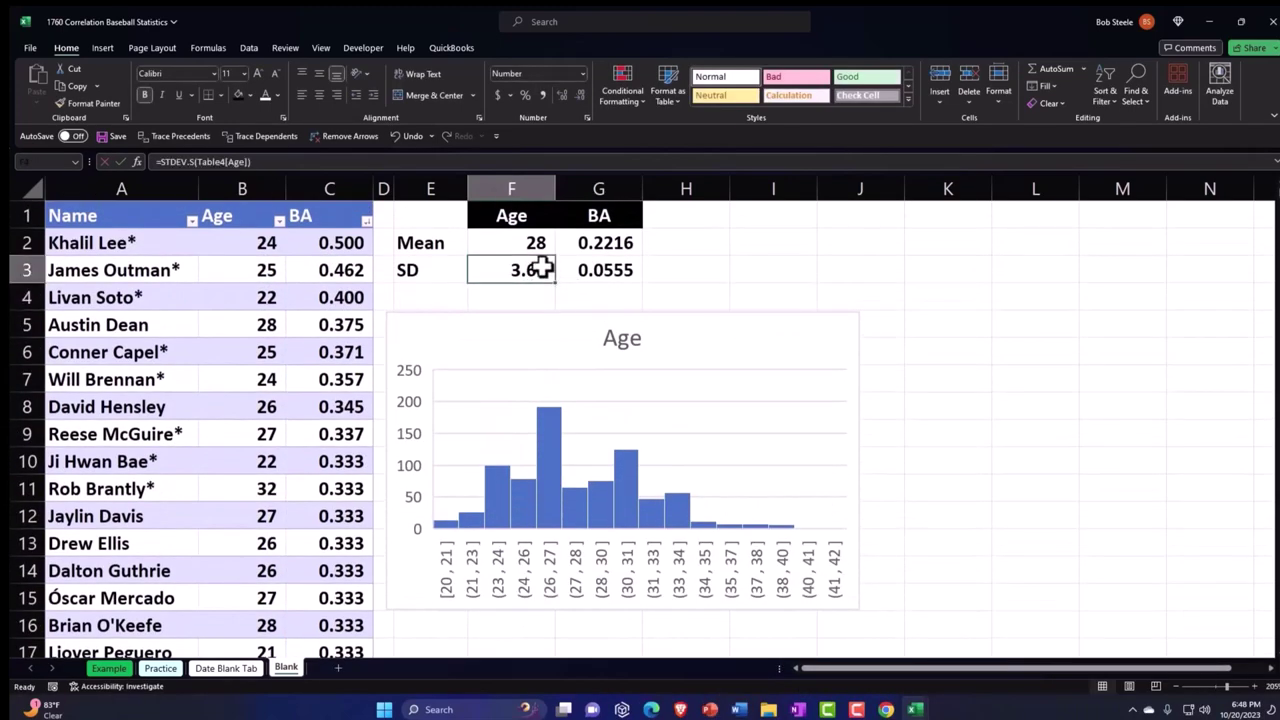
pyautogui.moveTo(555, 285); pyautogui.dragTo(609, 286)
pyautogui.click(605, 272)
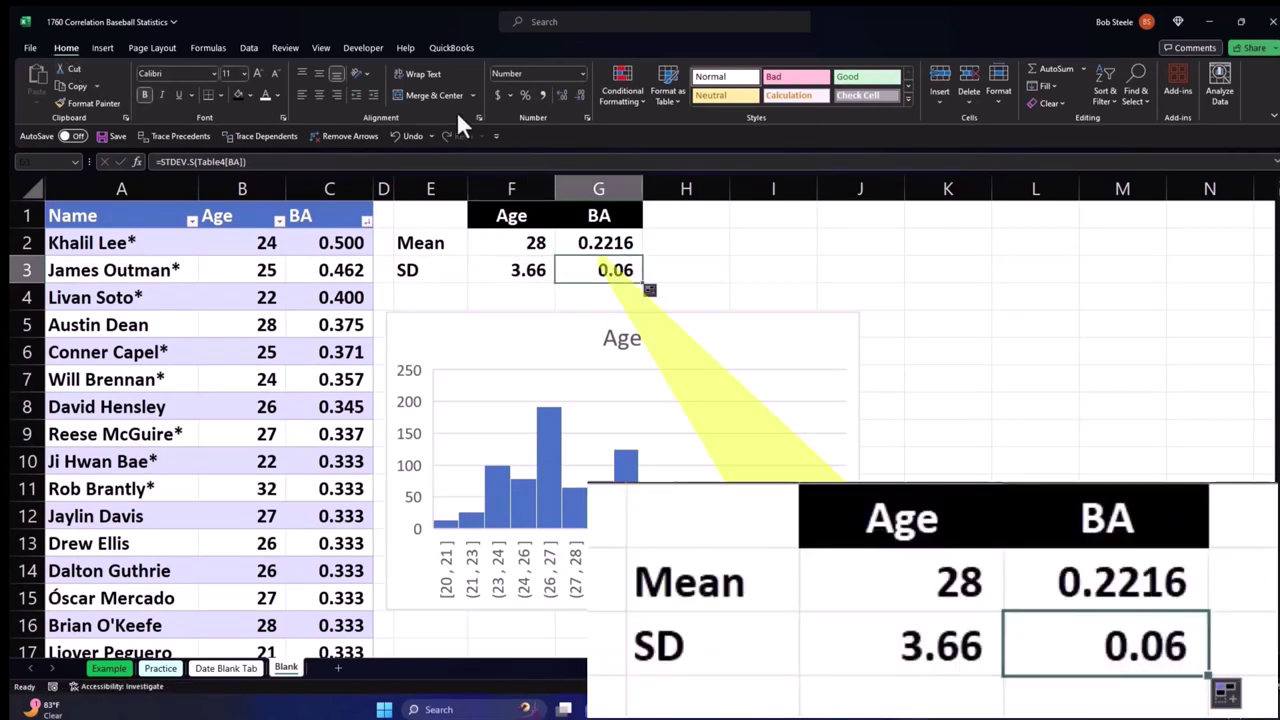
pyautogui.click(561, 94)
pyautogui.click(561, 94)
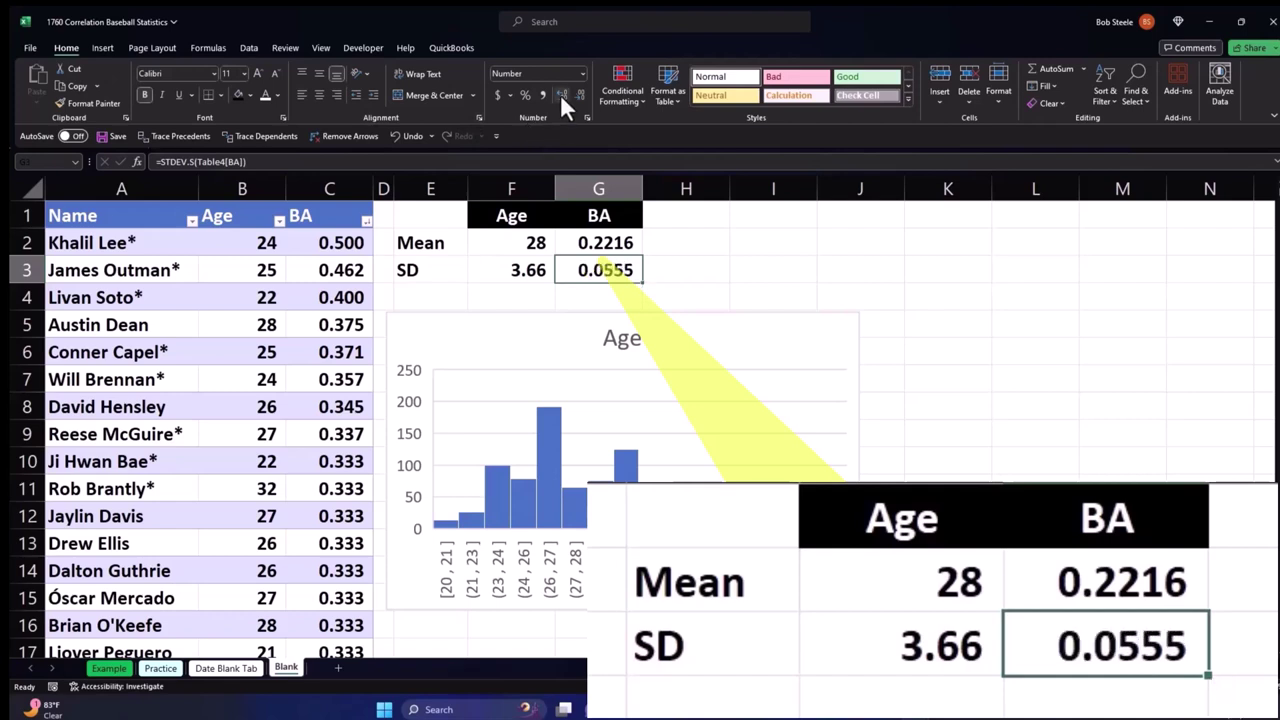
# - Delete the existing Age chart and insert a new histogram of the table's whole Age column
pyautogui.click(568, 333)
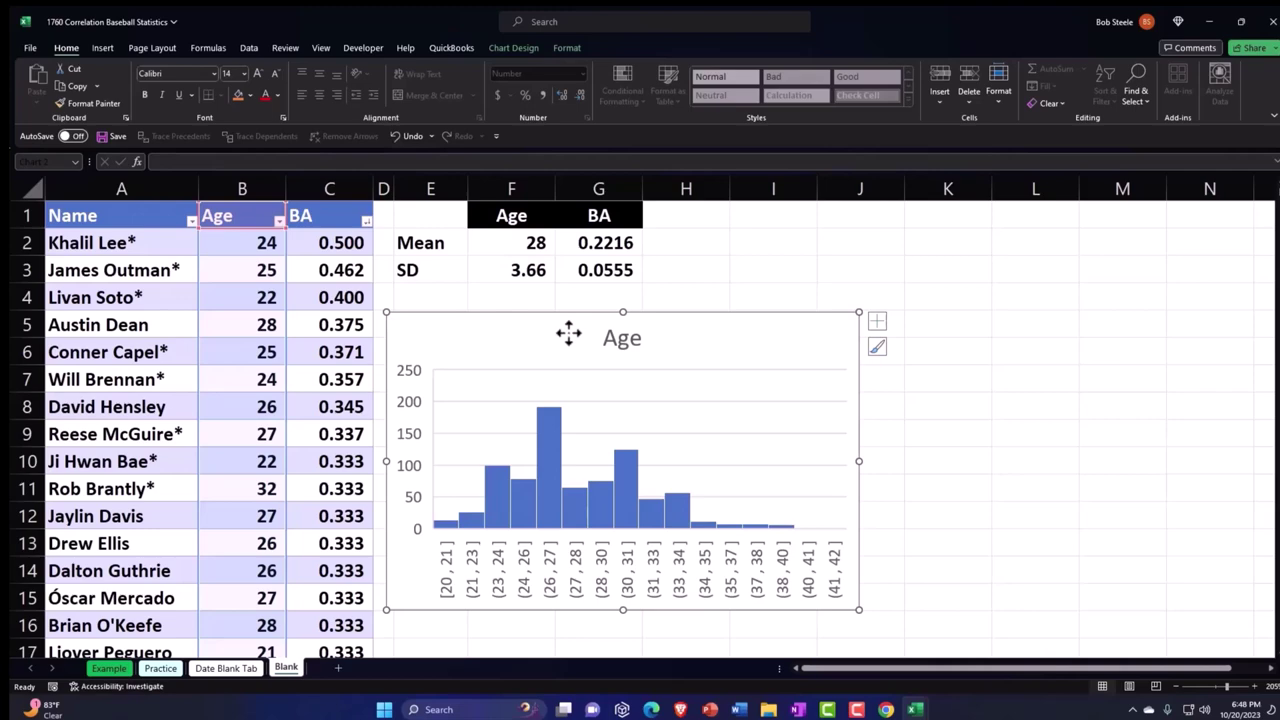
pyautogui.press('Delete')
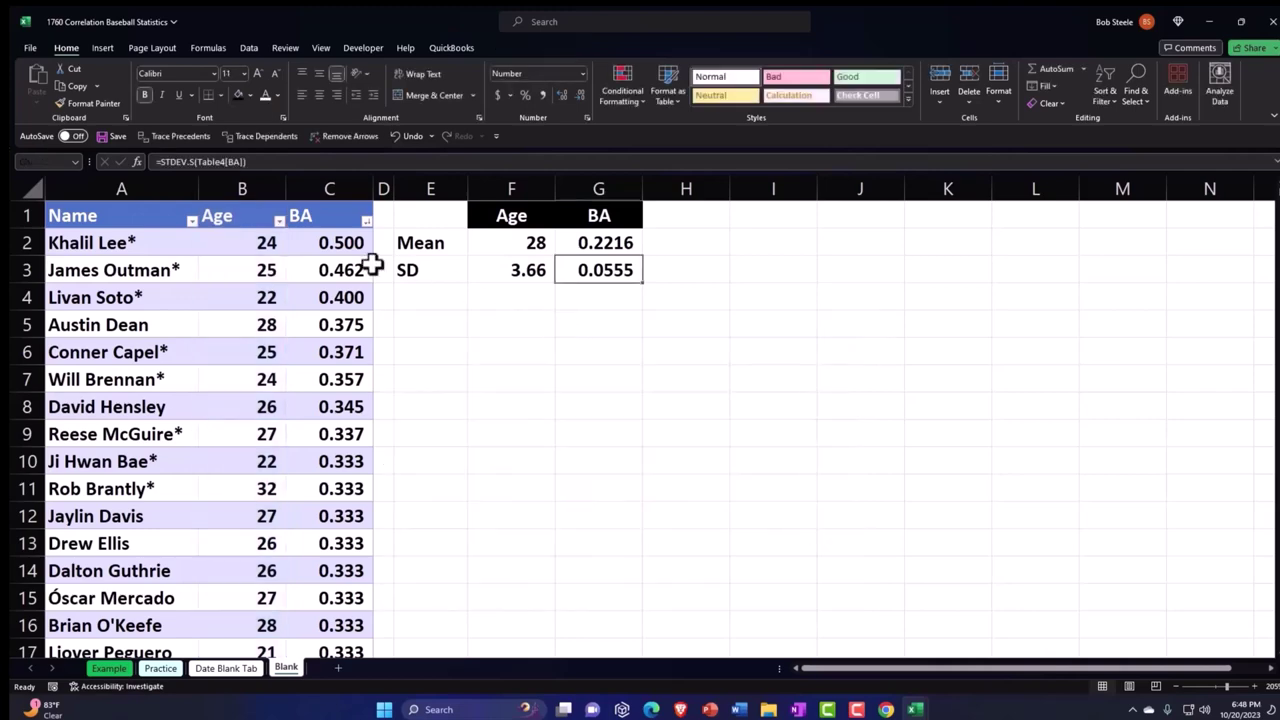
pyautogui.click(235, 215)
pyautogui.hotkey('ctrl', 'shift', 'Down')
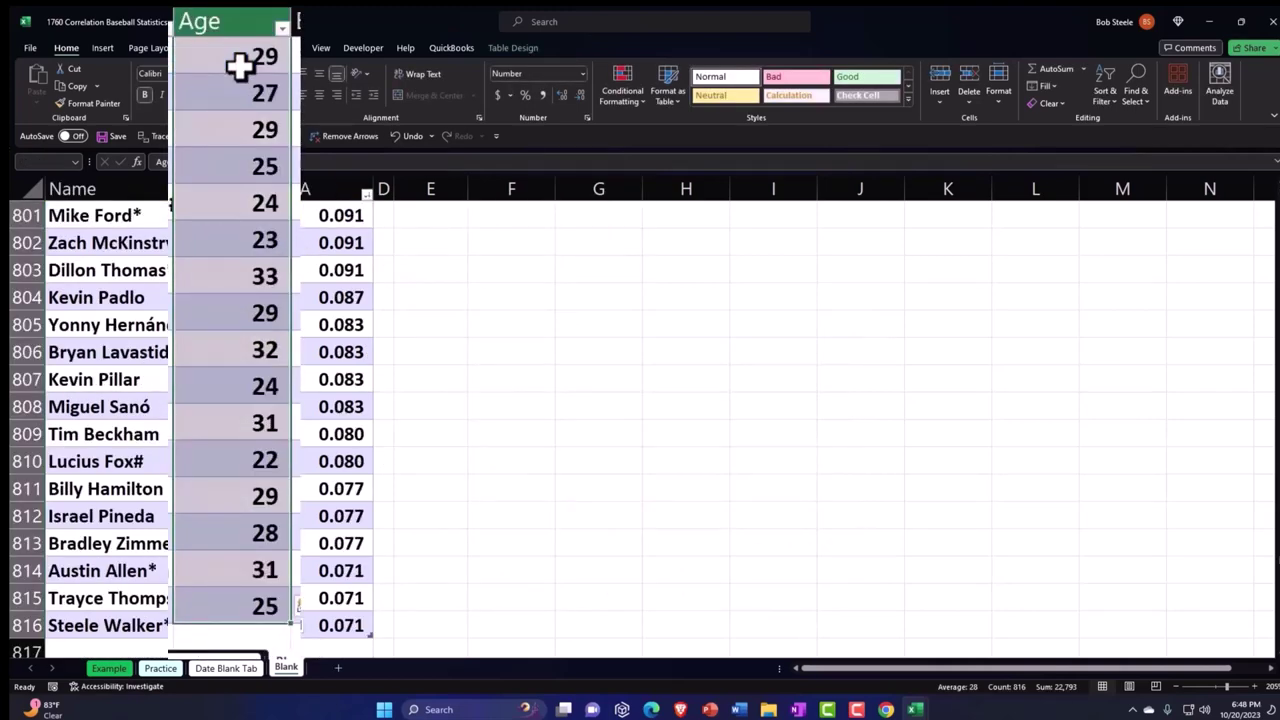
pyautogui.hotkey('ctrl', 'BackSpace')
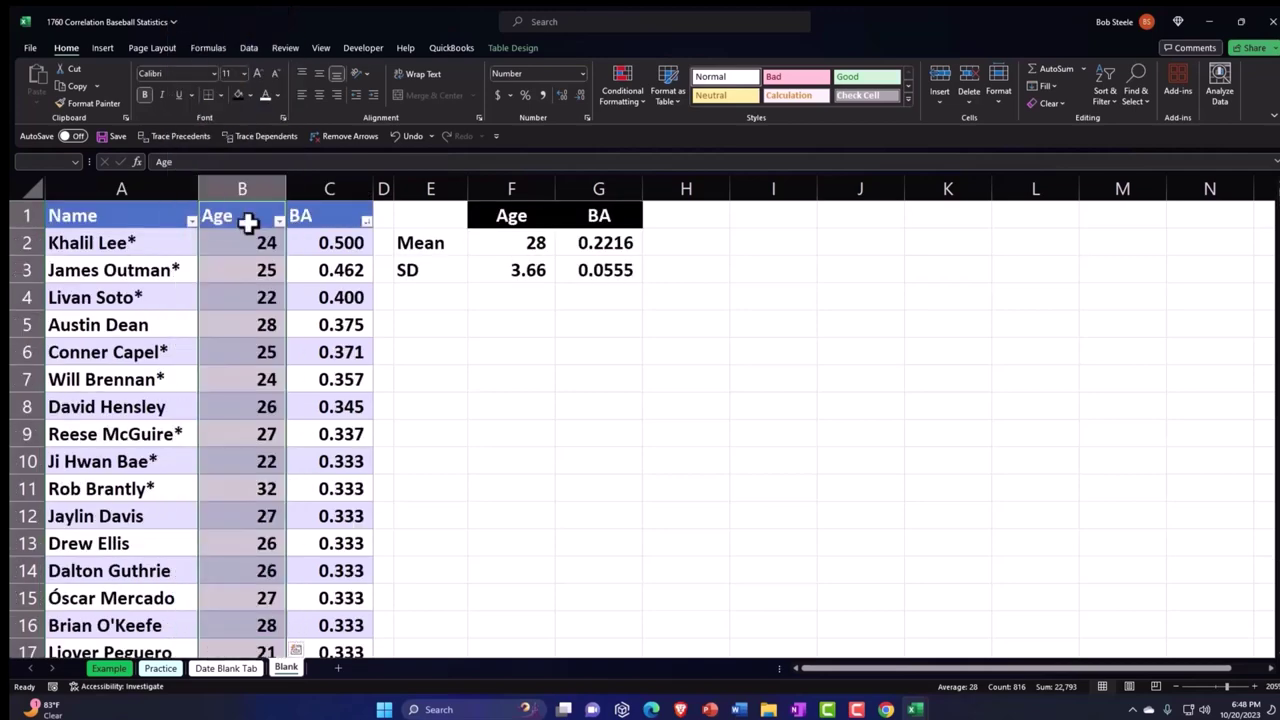
pyautogui.click(103, 48)
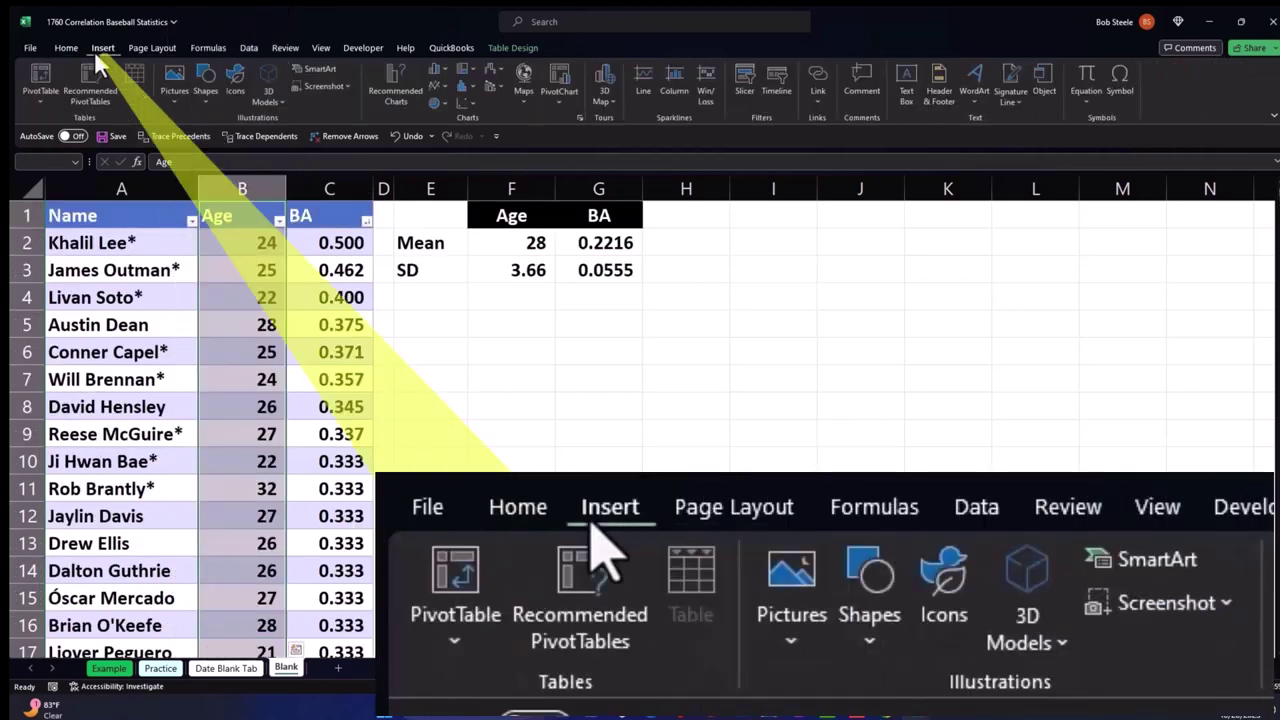
pyautogui.click(463, 86)
pyautogui.click(474, 132)
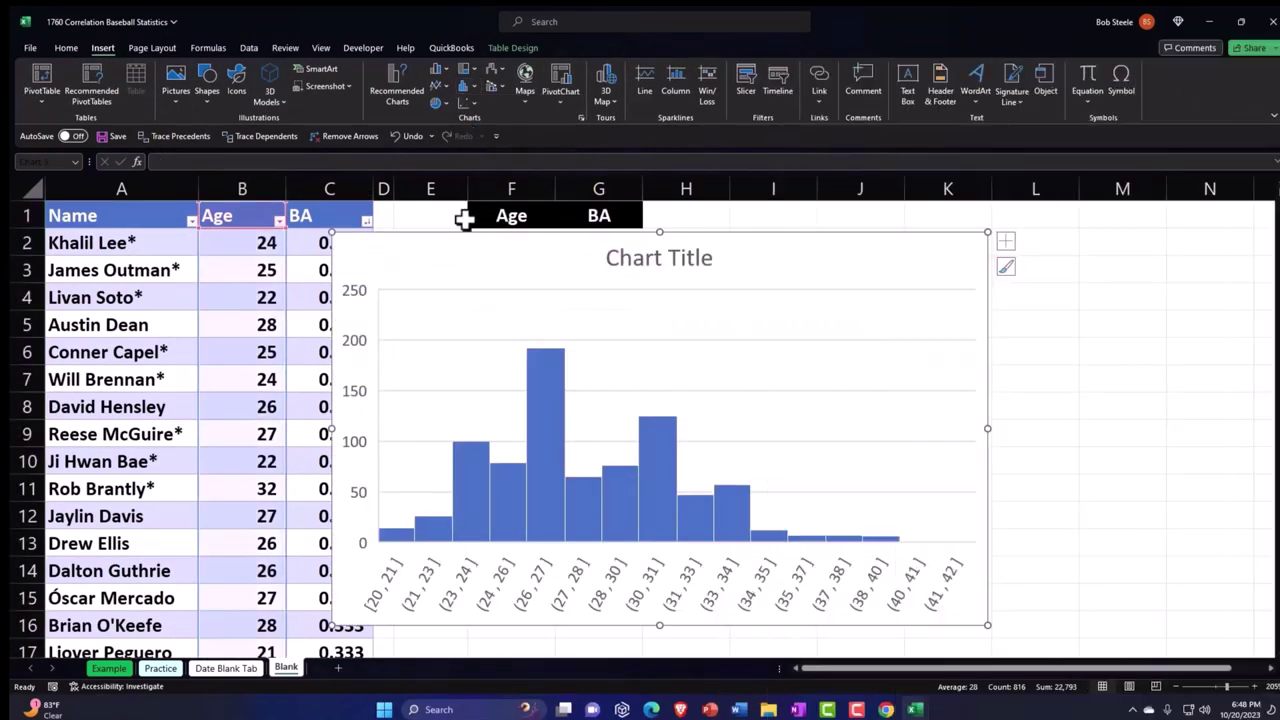
# - Place the new histogram below the mean and SD figures and title it Age
pyautogui.moveTo(429, 251); pyautogui.dragTo(494, 323)
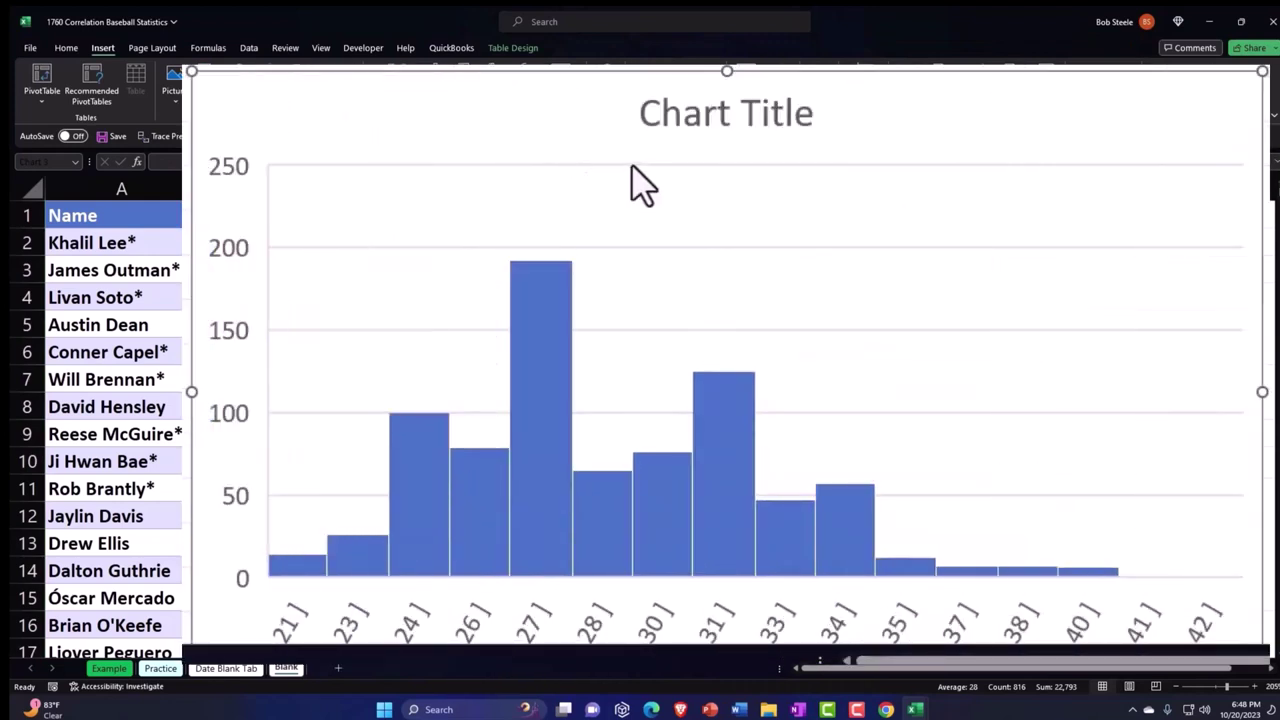
pyautogui.click(665, 334)
pyautogui.click(628, 110)
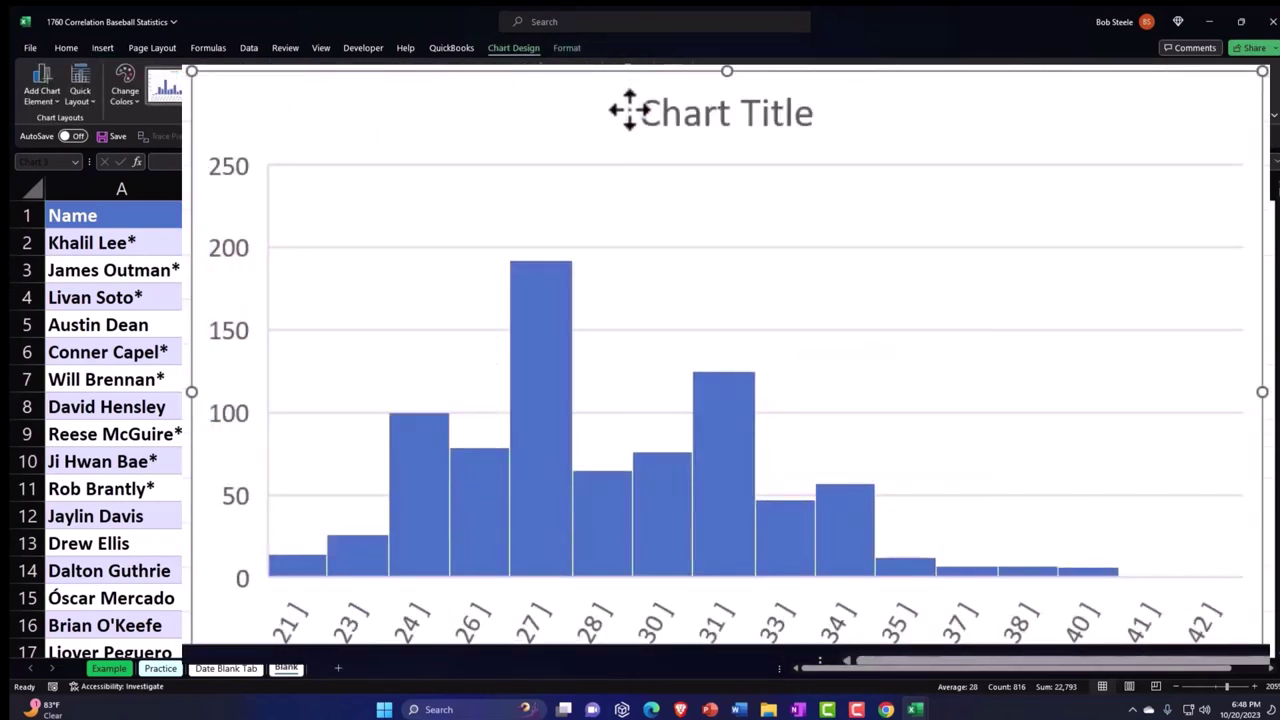
pyautogui.click(649, 113)
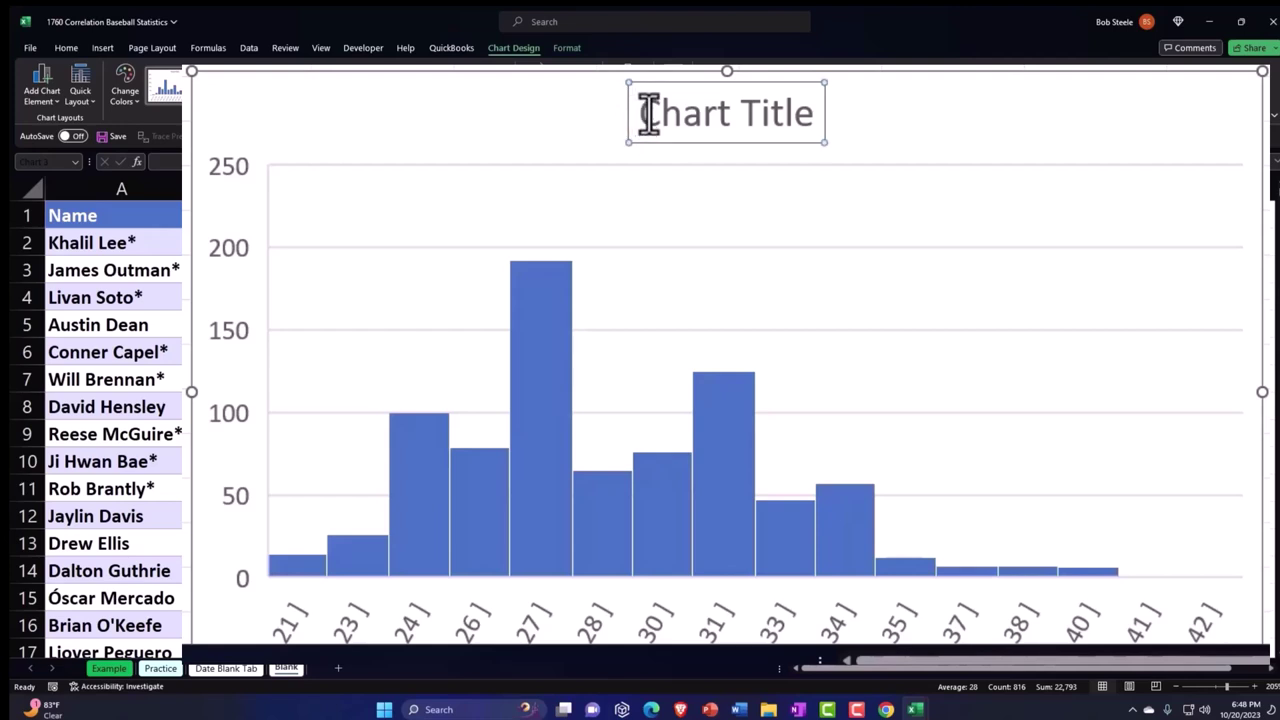
pyautogui.write('aGE')
pyautogui.press('BackSpace')
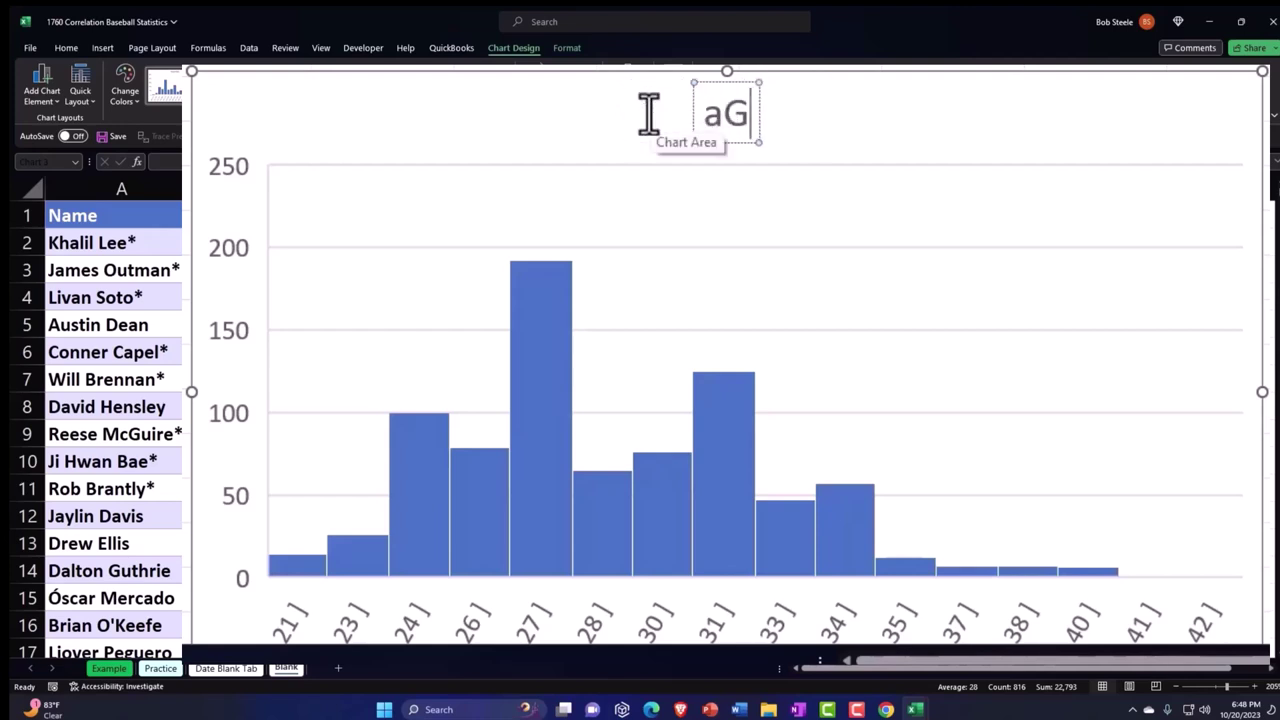
pyautogui.press('BackSpace')
pyautogui.press('BackSpace')
pyautogui.write('Age')
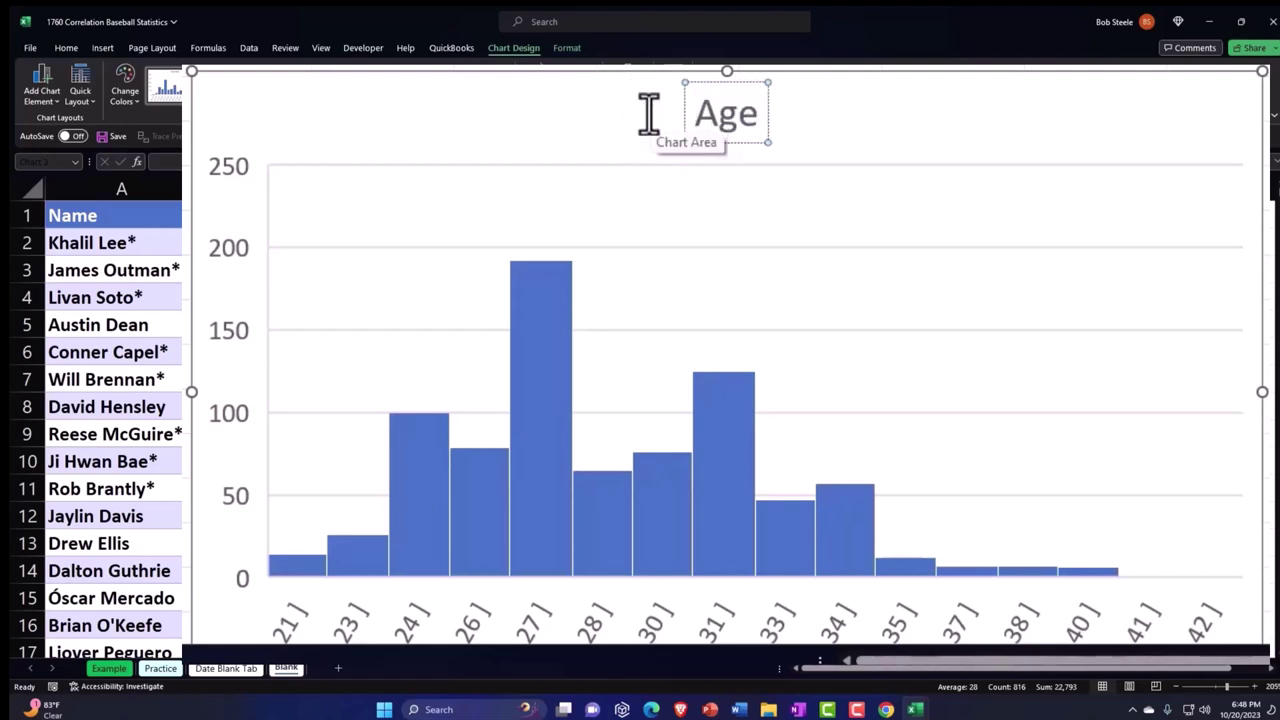
pyautogui.click(652, 274)
# - Insert a histogram of the table's whole BA column, including its header
pyautogui.click(323, 218)
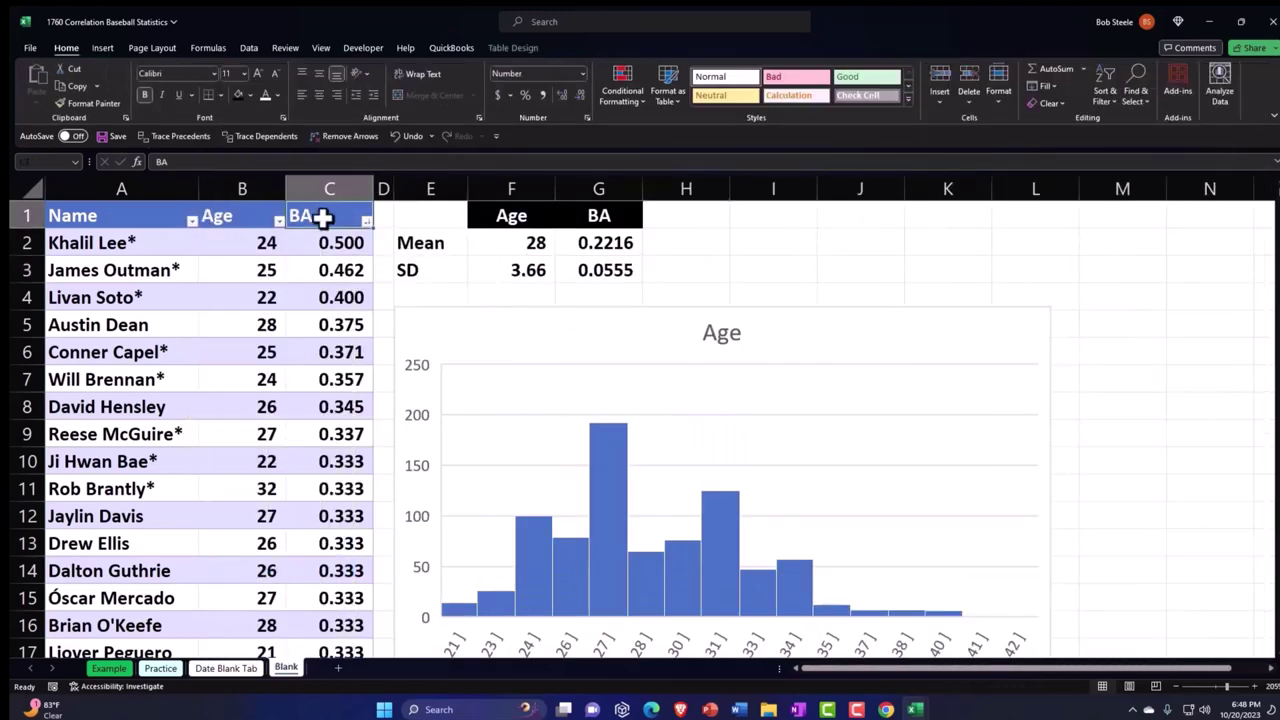
pyautogui.hotkey('ctrl', 'shift', 'Down')
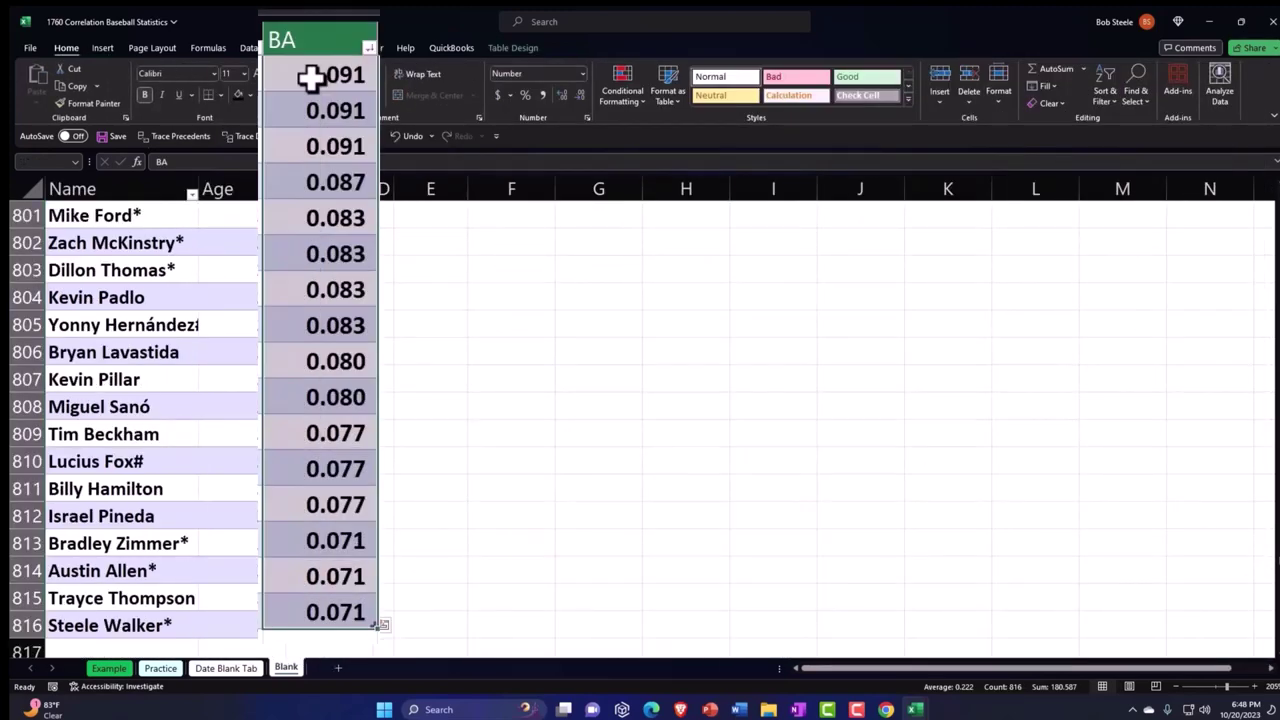
pyautogui.hotkey('ctrl', 'BackSpace')
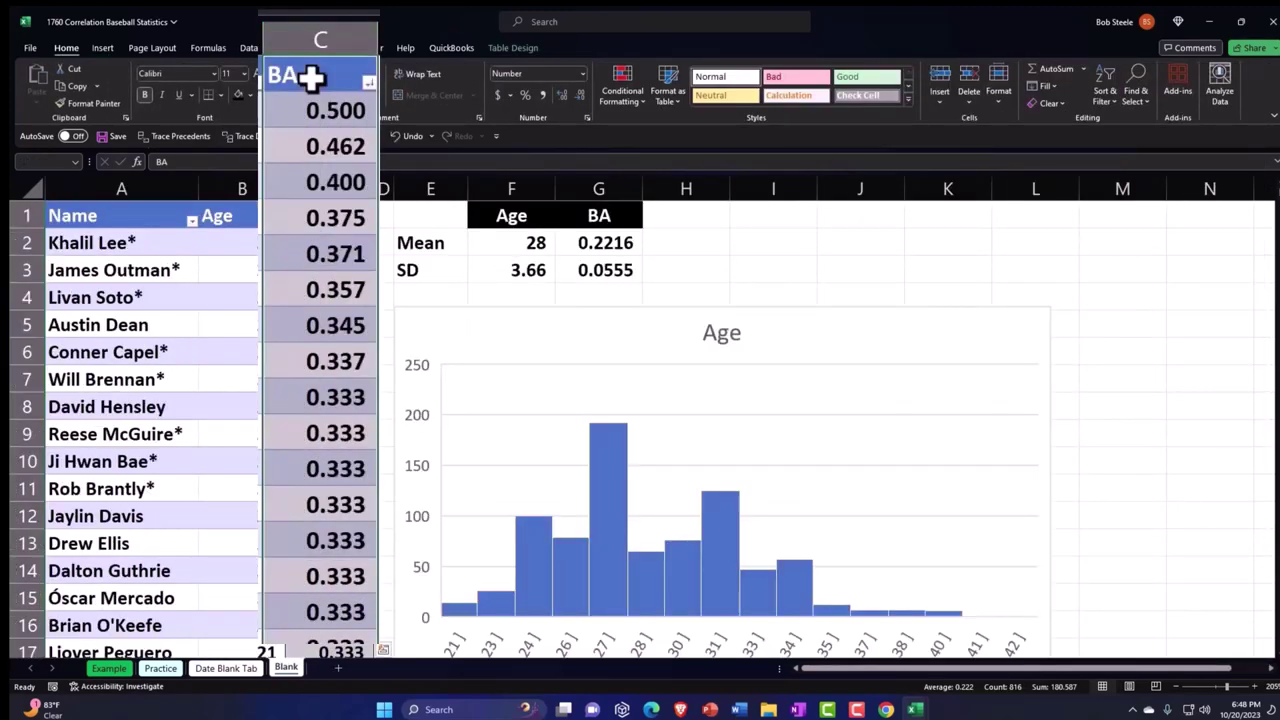
pyautogui.scroll(-3, 503, 374)
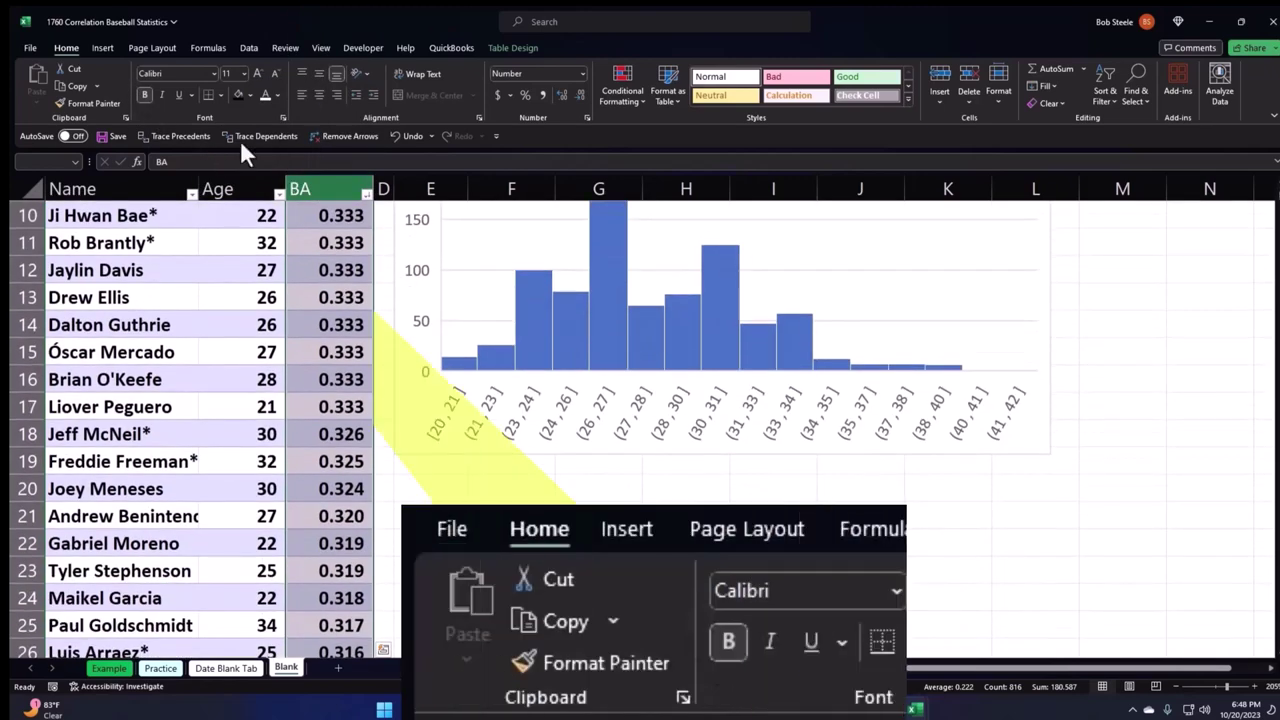
pyautogui.click(103, 50)
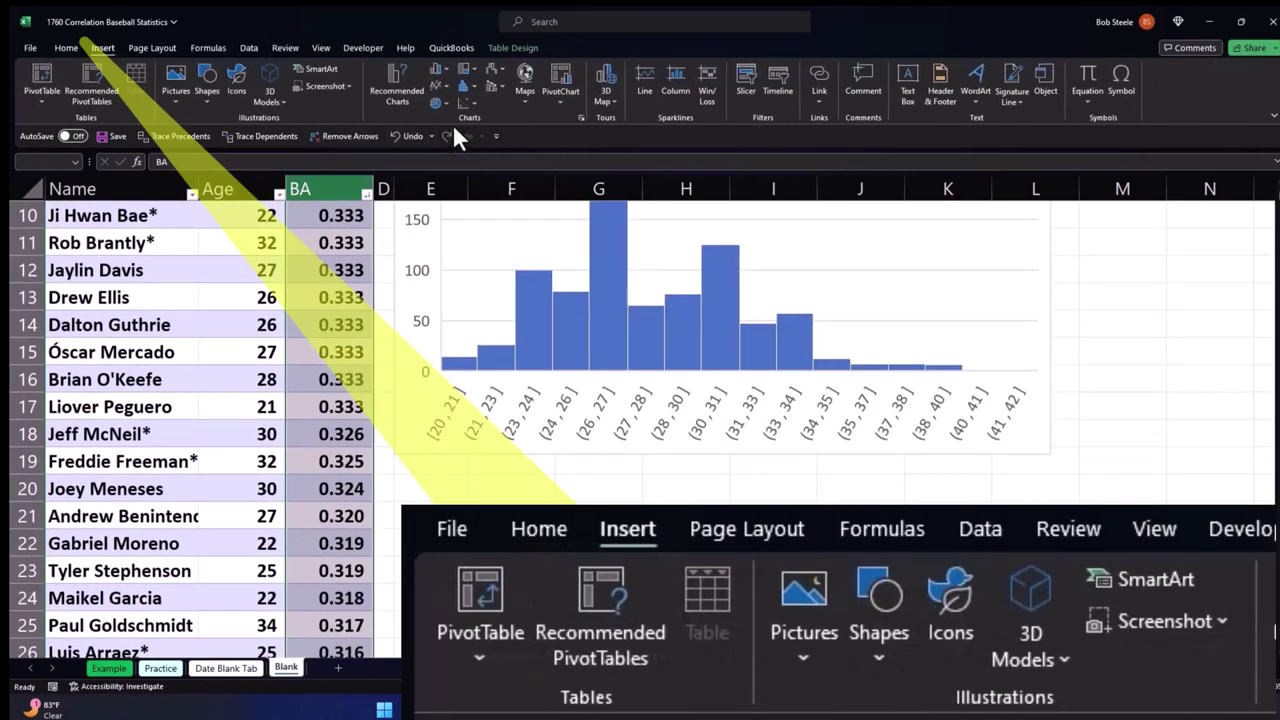
pyautogui.click(464, 87)
pyautogui.click(472, 124)
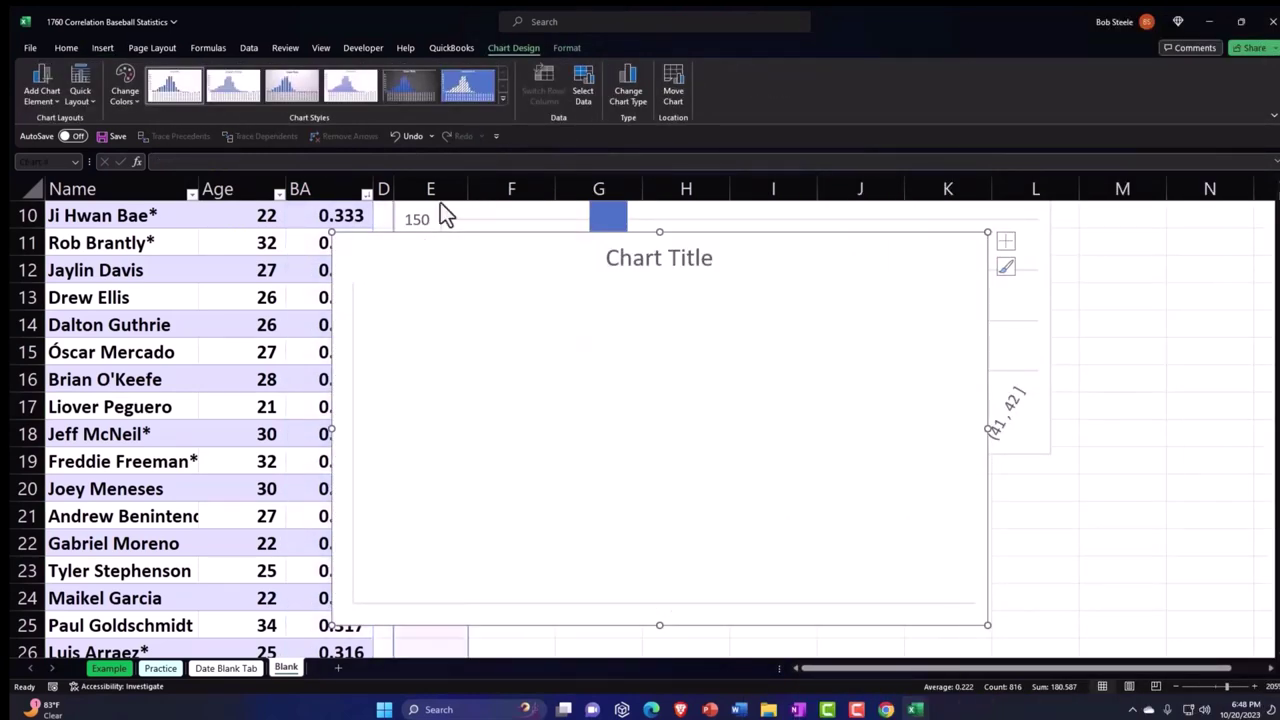
pyautogui.click(402, 135)
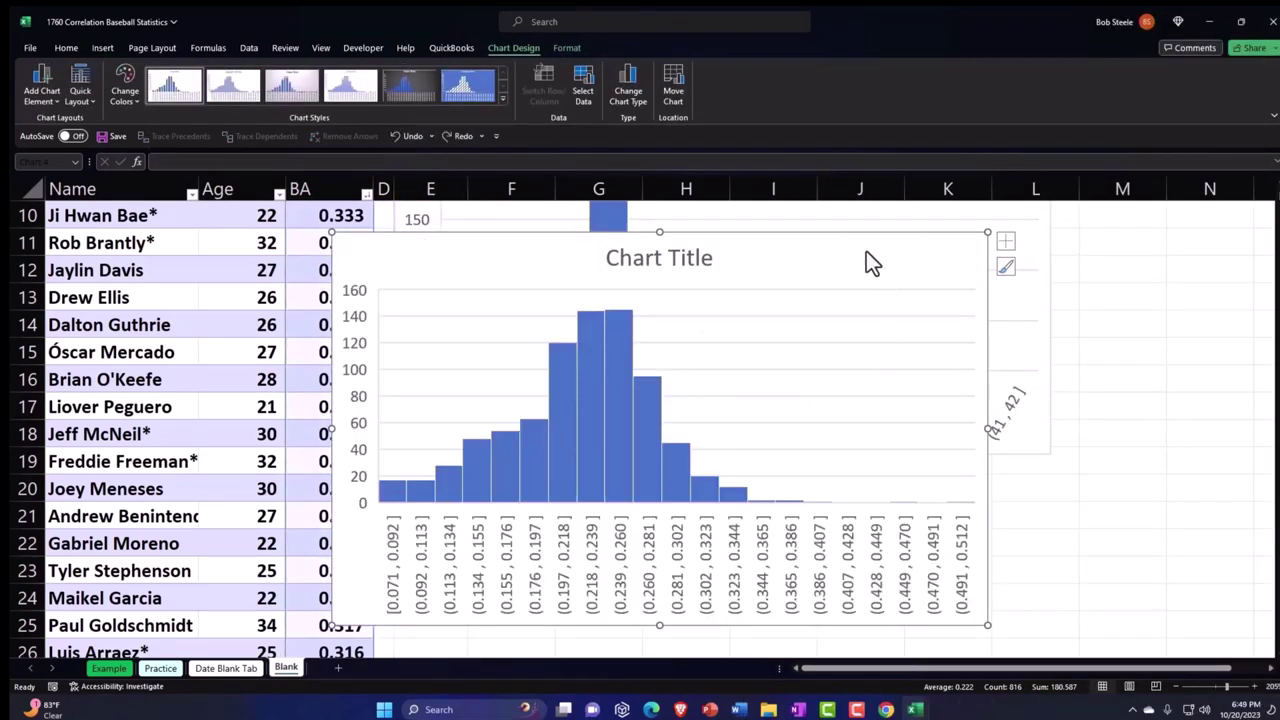
# - Move the batting average histogram below the Age histogram and title it BA
pyautogui.moveTo(870, 262); pyautogui.dragTo(1062, 404)
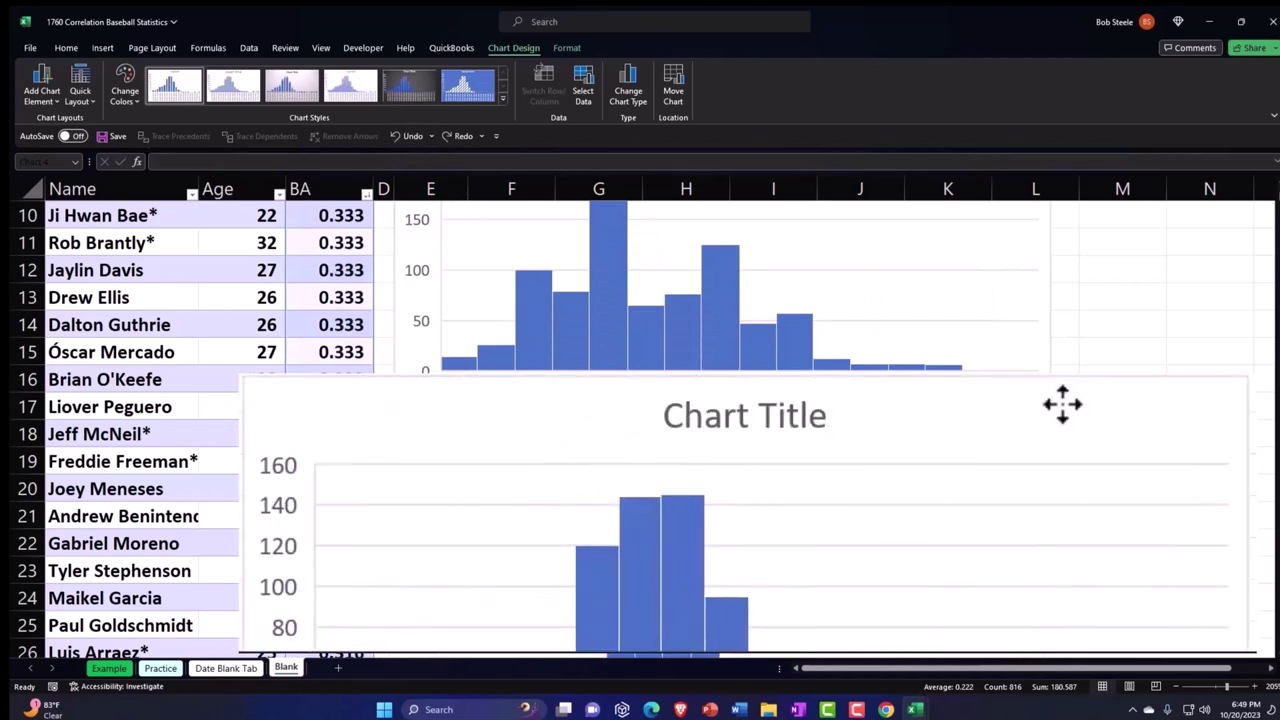
pyautogui.click(803, 407)
pyautogui.write('BA')
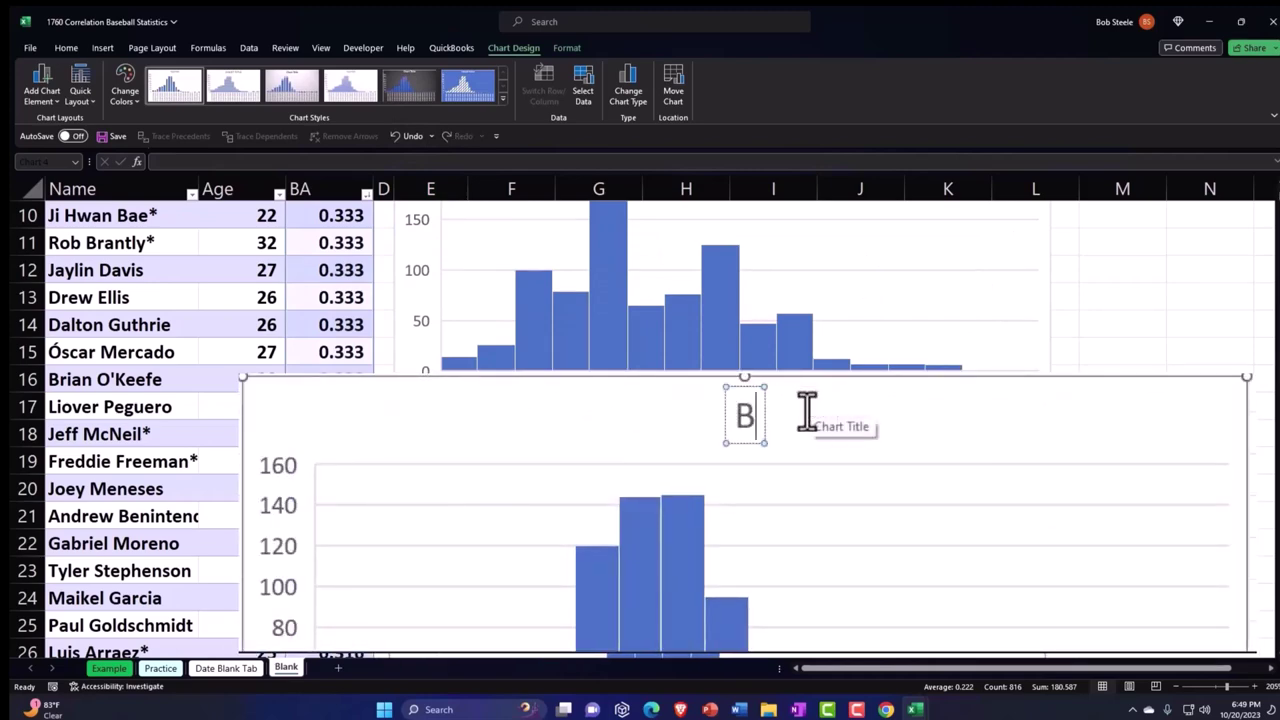
pyautogui.click(1168, 440)
# - Shrink the Age histogram from its lower corner and move the BA histogram up to just beneath it
pyautogui.scroll(-2, 1159, 447)
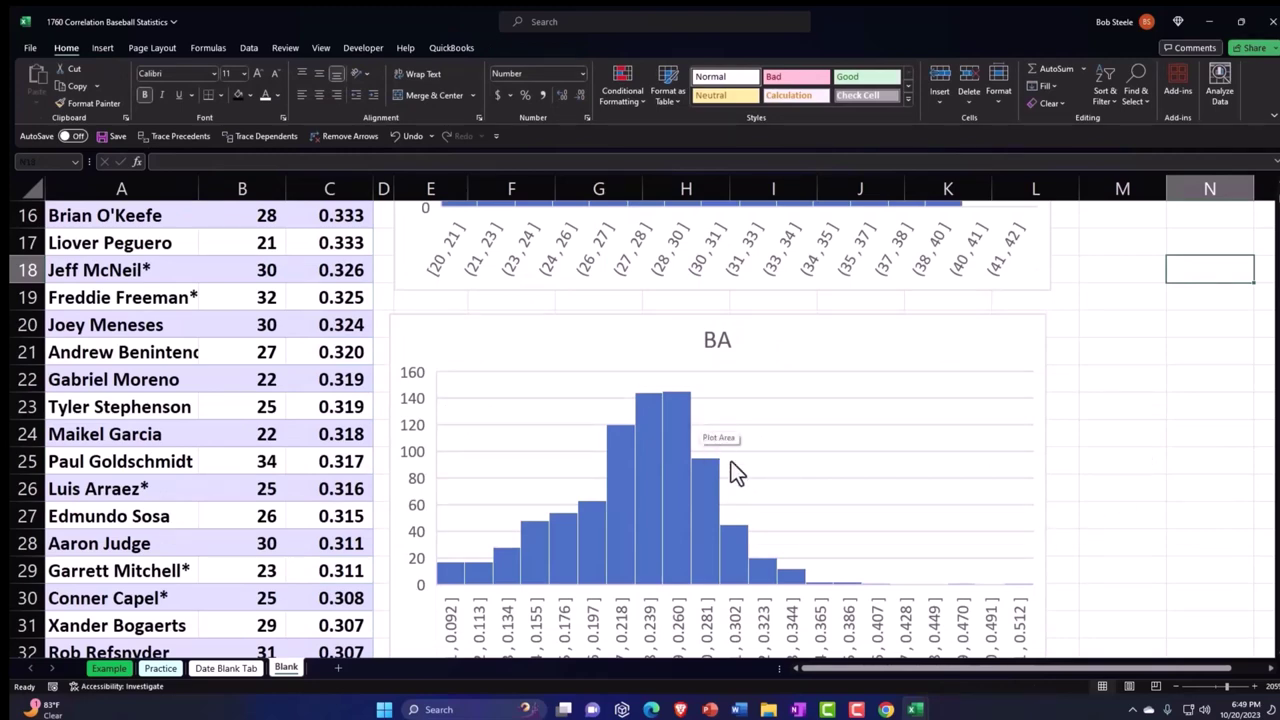
pyautogui.scroll(-1, 909, 591)
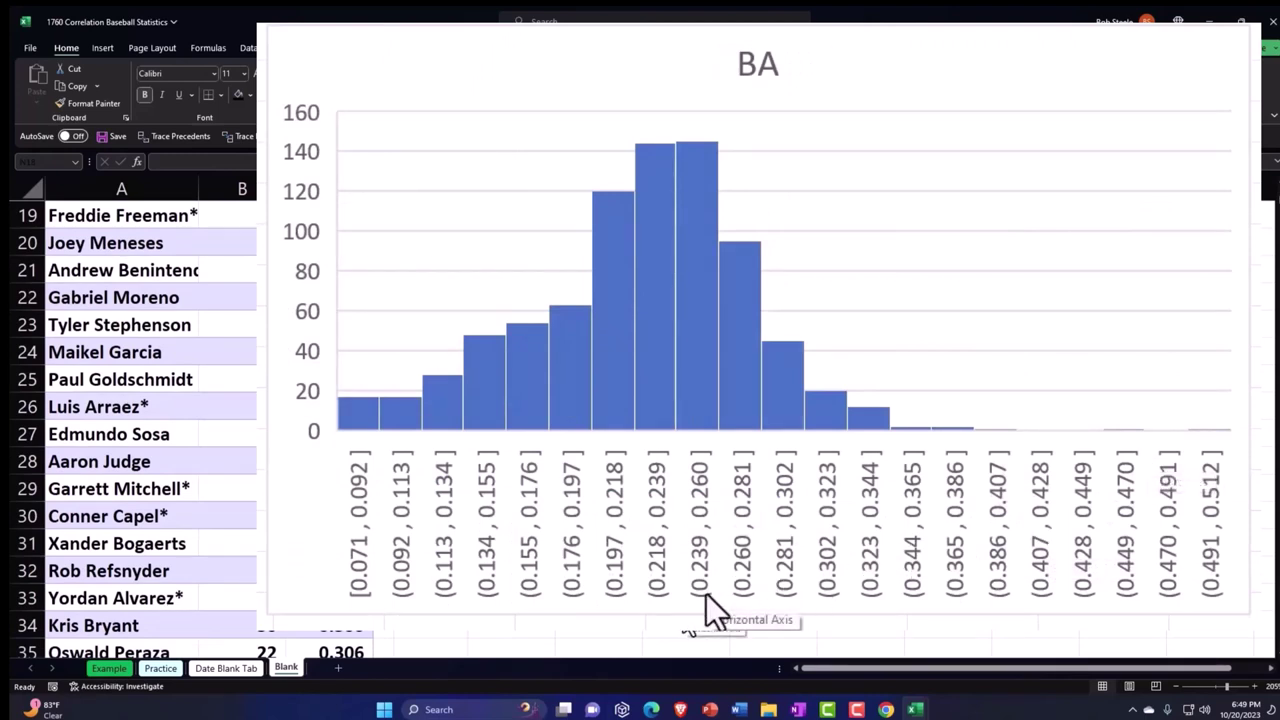
pyautogui.scroll(4, 682, 616)
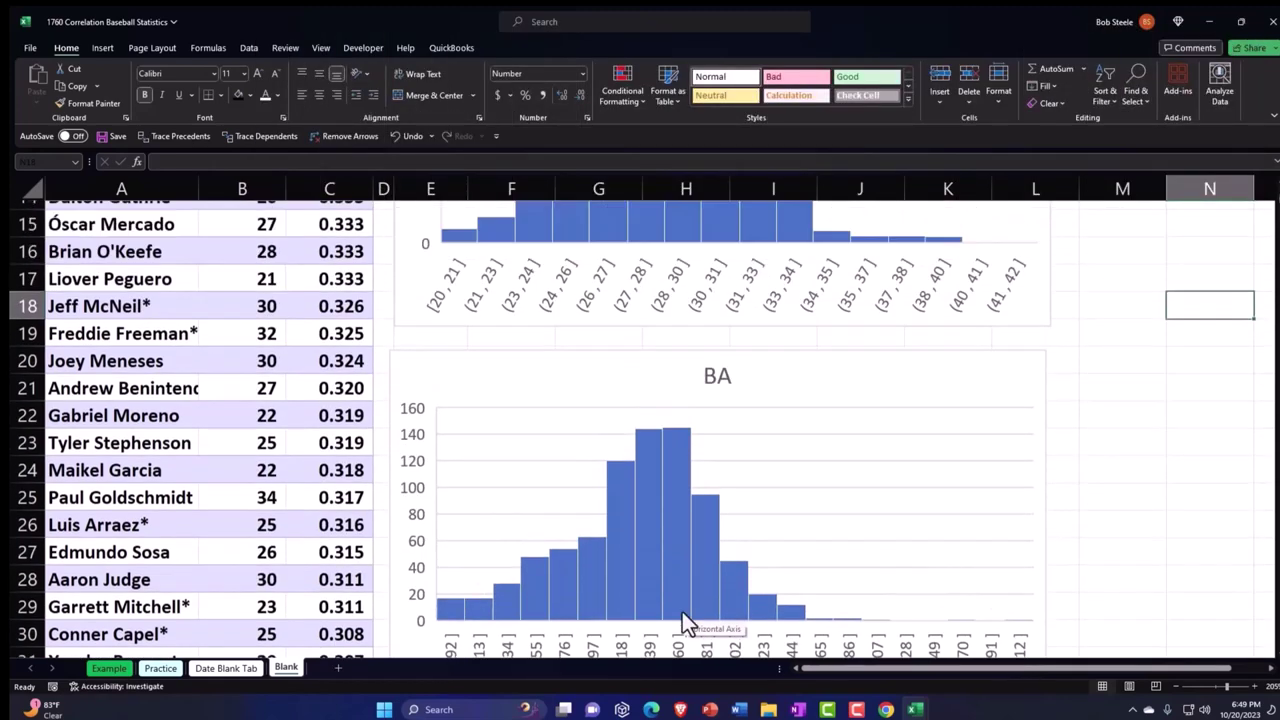
pyautogui.scroll(2, 682, 620)
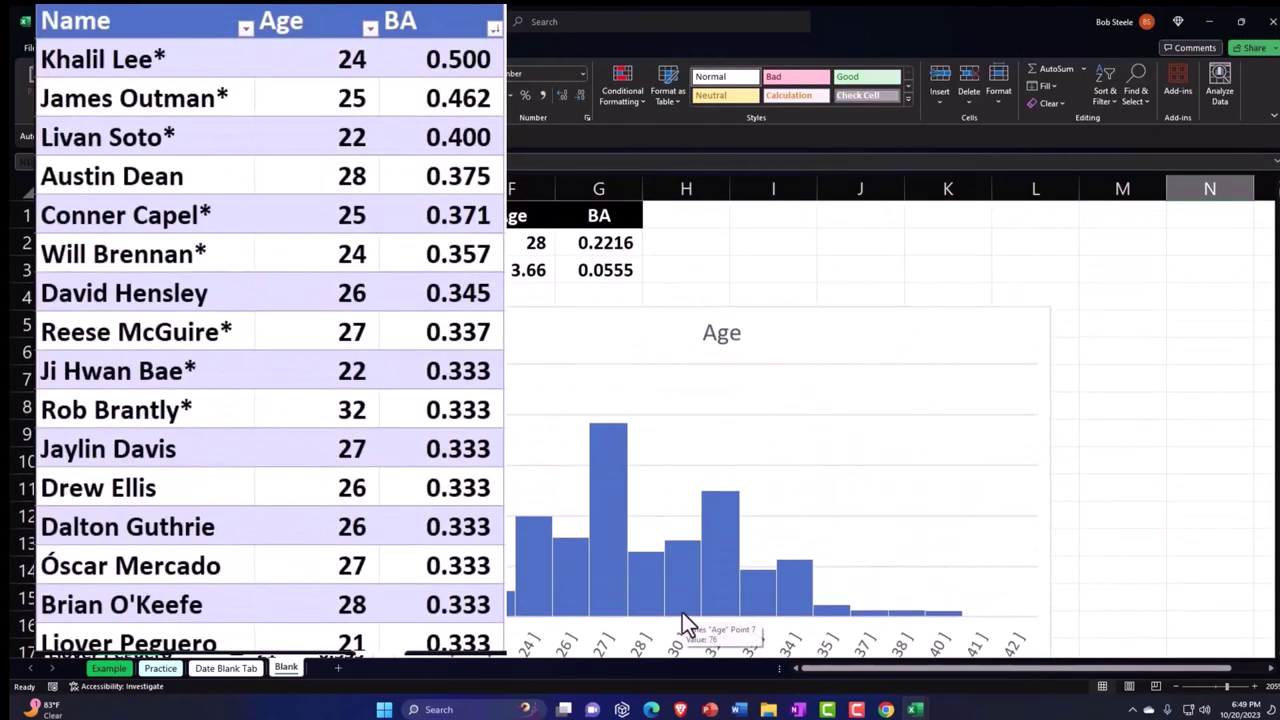
pyautogui.click(885, 352)
pyautogui.scroll(-2, 905, 371)
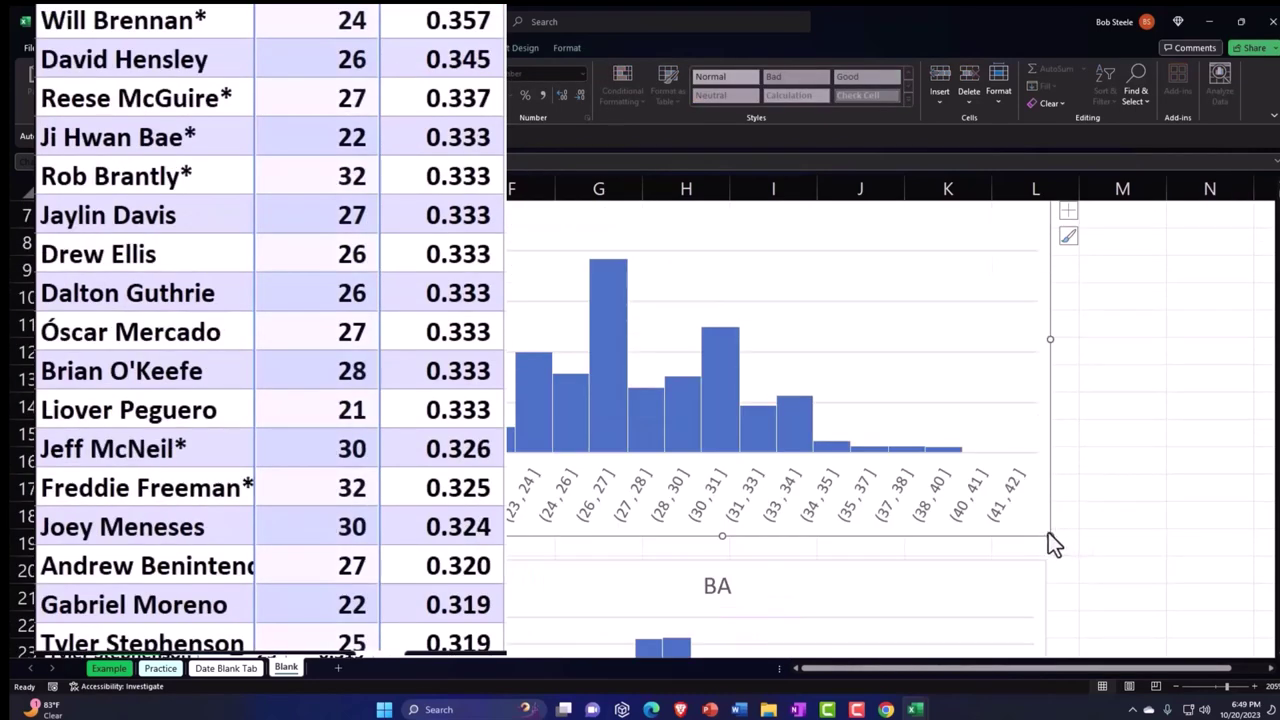
pyautogui.moveTo(1049, 536); pyautogui.dragTo(855, 474)
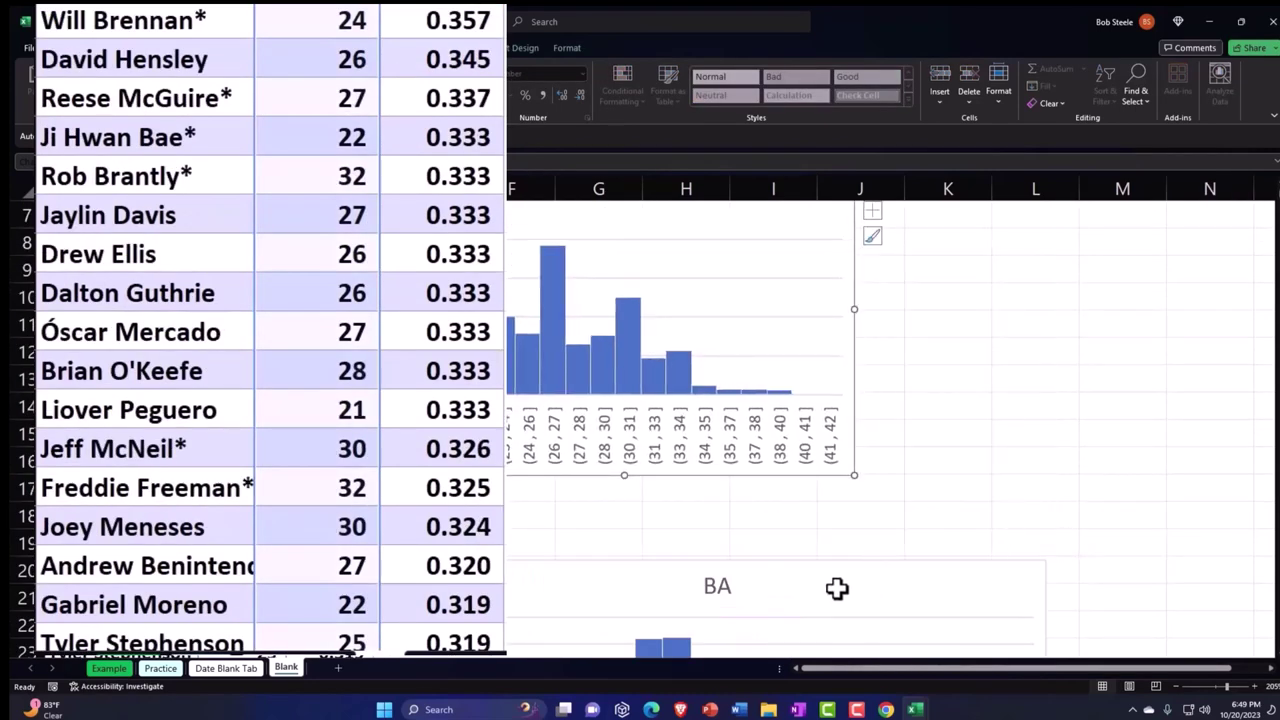
pyautogui.moveTo(837, 588); pyautogui.dragTo(835, 526)
pyautogui.click(840, 526)
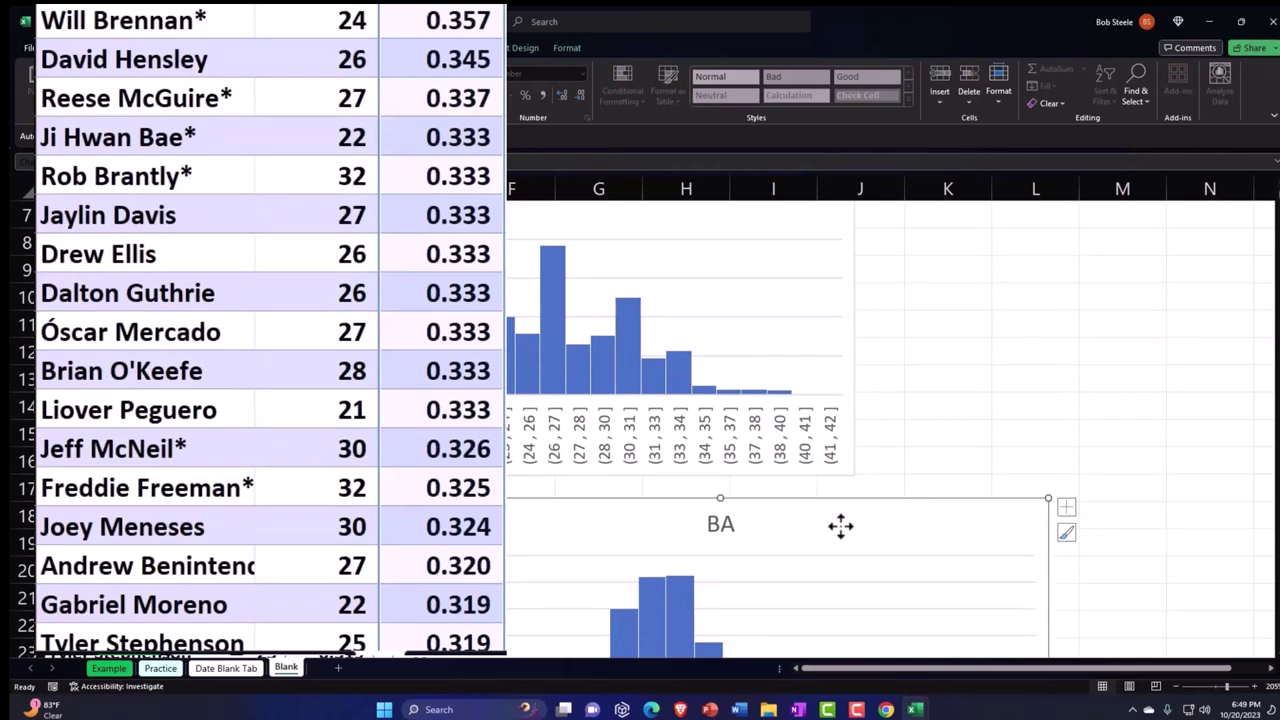
# - Shrink the BA histogram from its lower corner to about the same width as the Age histogram above it
pyautogui.scroll(-1, 1026, 608)
pyautogui.scroll(-2, 1052, 594)
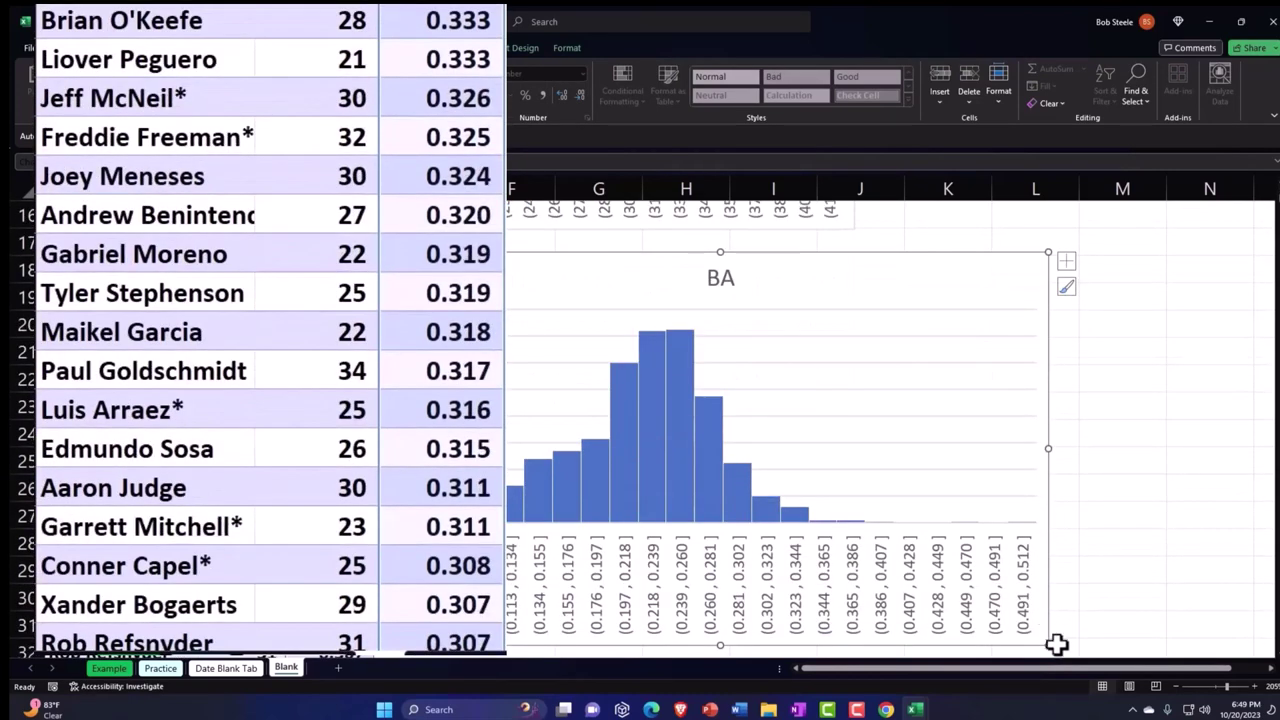
pyautogui.moveTo(1048, 645); pyautogui.dragTo(860, 524)
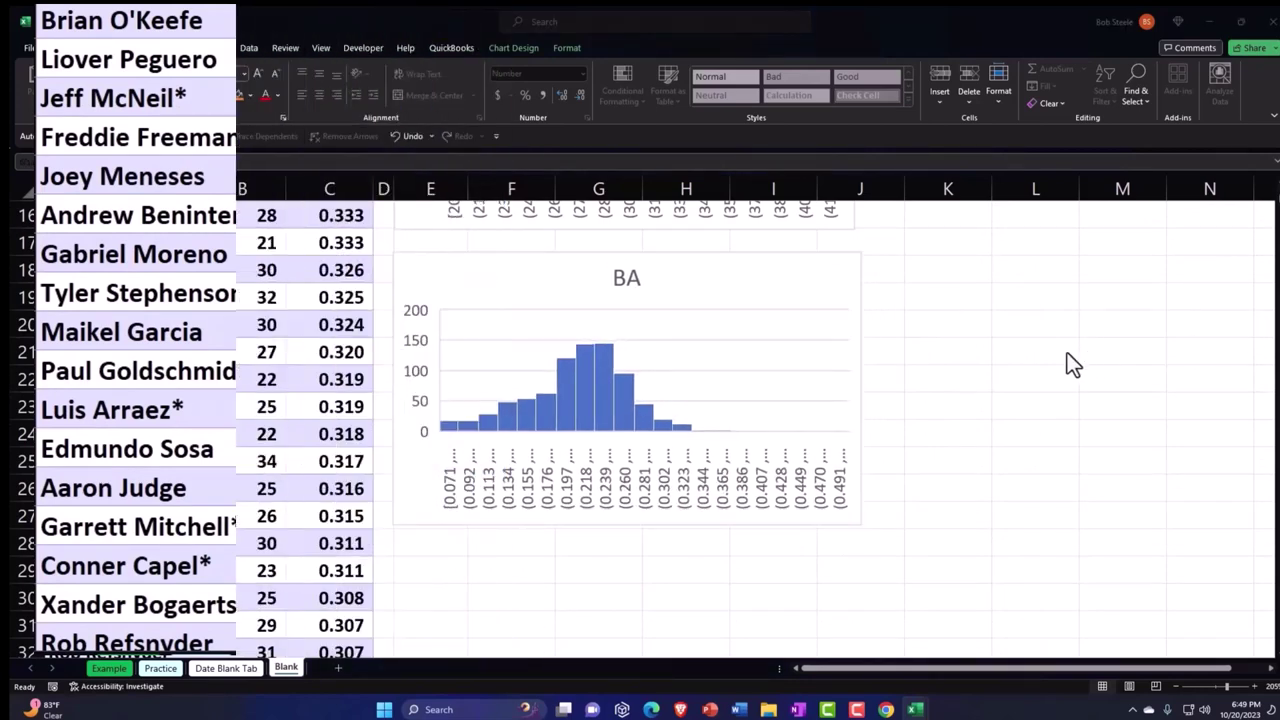
# - Paste the copied correlation coefficient formula box beside the Age histogram
pyautogui.scroll(5, 1071, 363)
pyautogui.click(934, 323)
pyautogui.hotkey('ctrl', 'v')
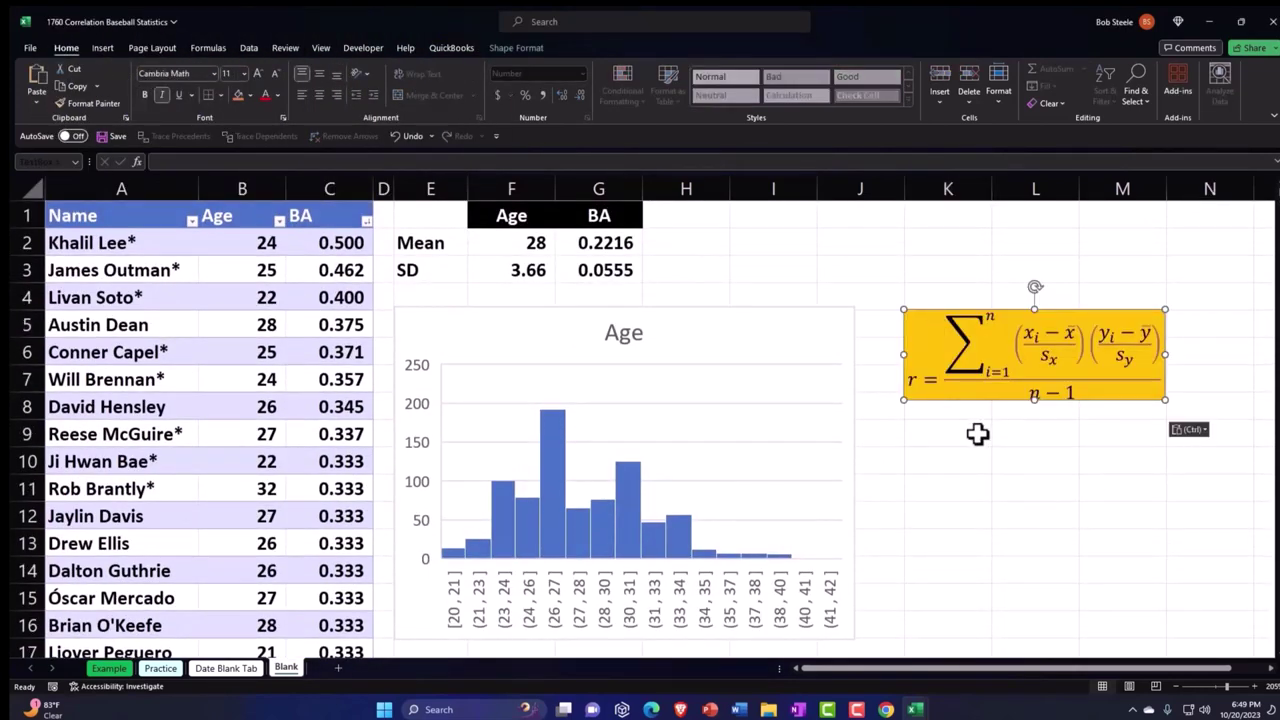
# - Widen column H to several times its width
pyautogui.moveTo(728, 188); pyautogui.dragTo(1178, 189)
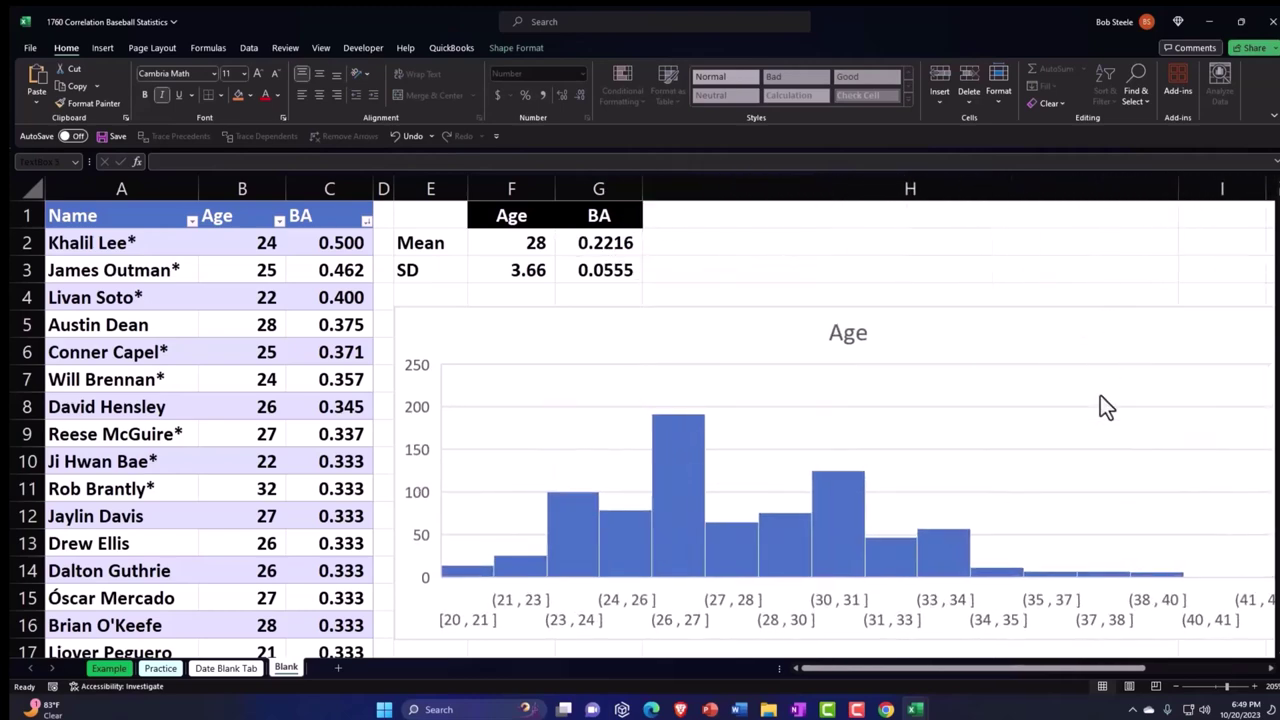
pyautogui.scroll(-4, 1100, 406)
pyautogui.moveTo(1023, 666); pyautogui.dragTo(1103, 663)
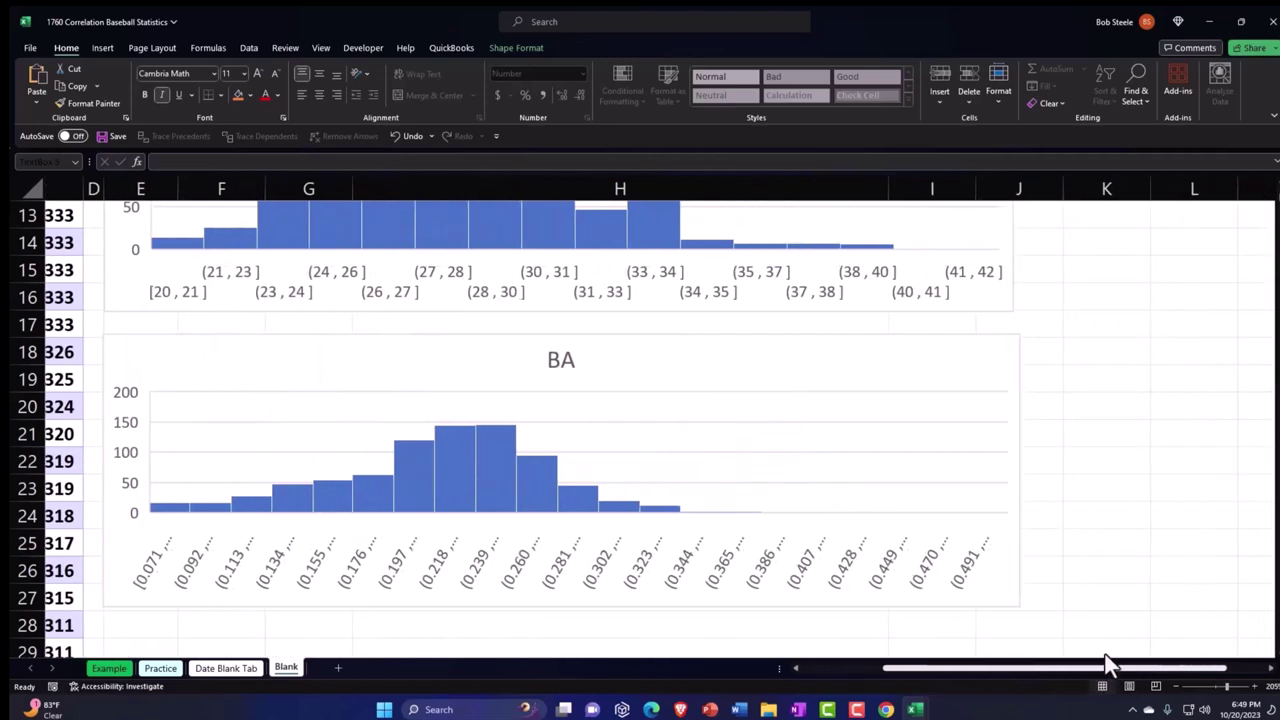
pyautogui.click(1006, 303)
pyautogui.moveTo(1014, 306); pyautogui.dragTo(969, 327)
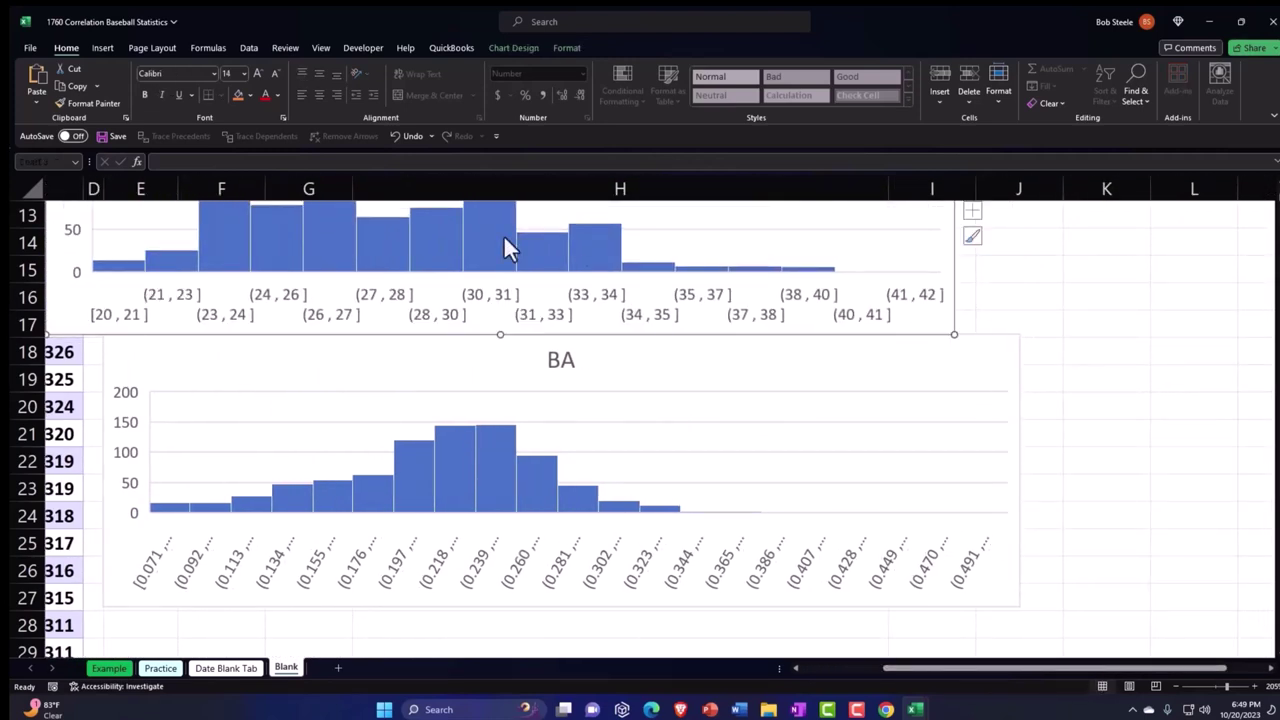
pyautogui.click(406, 136)
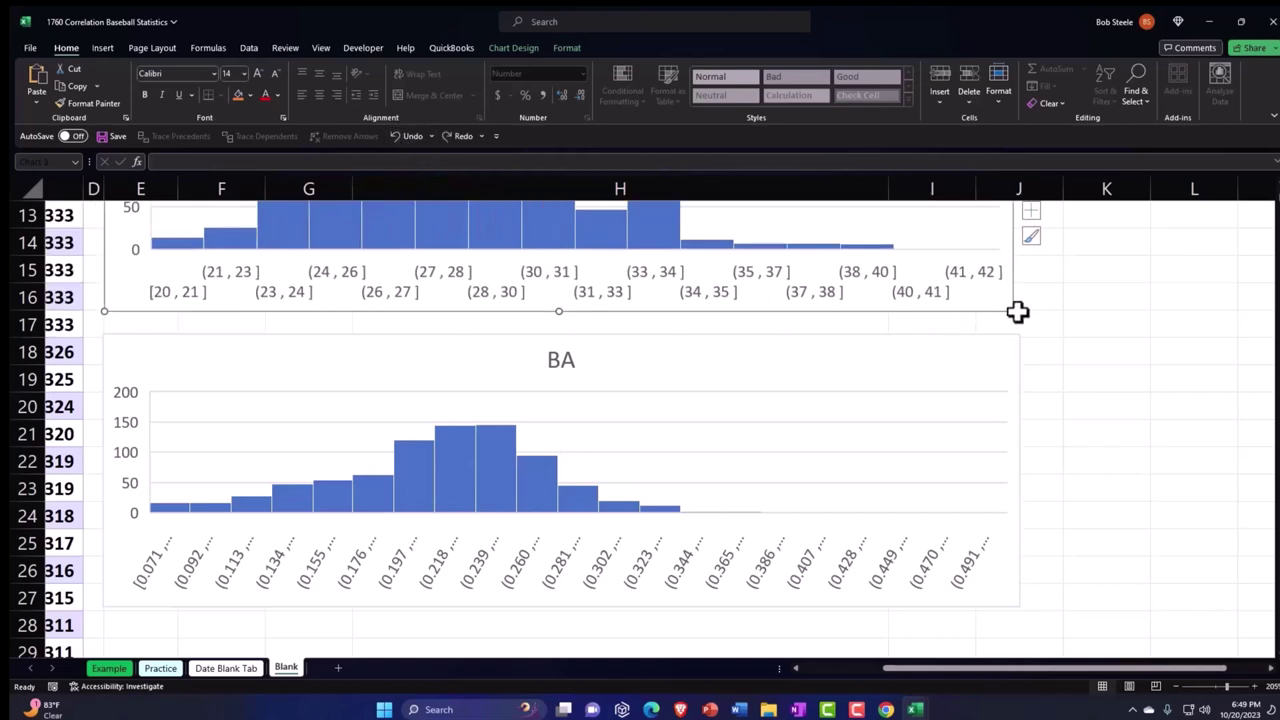
# - Narrow the Age and BA histograms from their lower corners so both end within column H
pyautogui.moveTo(1012, 313); pyautogui.dragTo(866, 309)
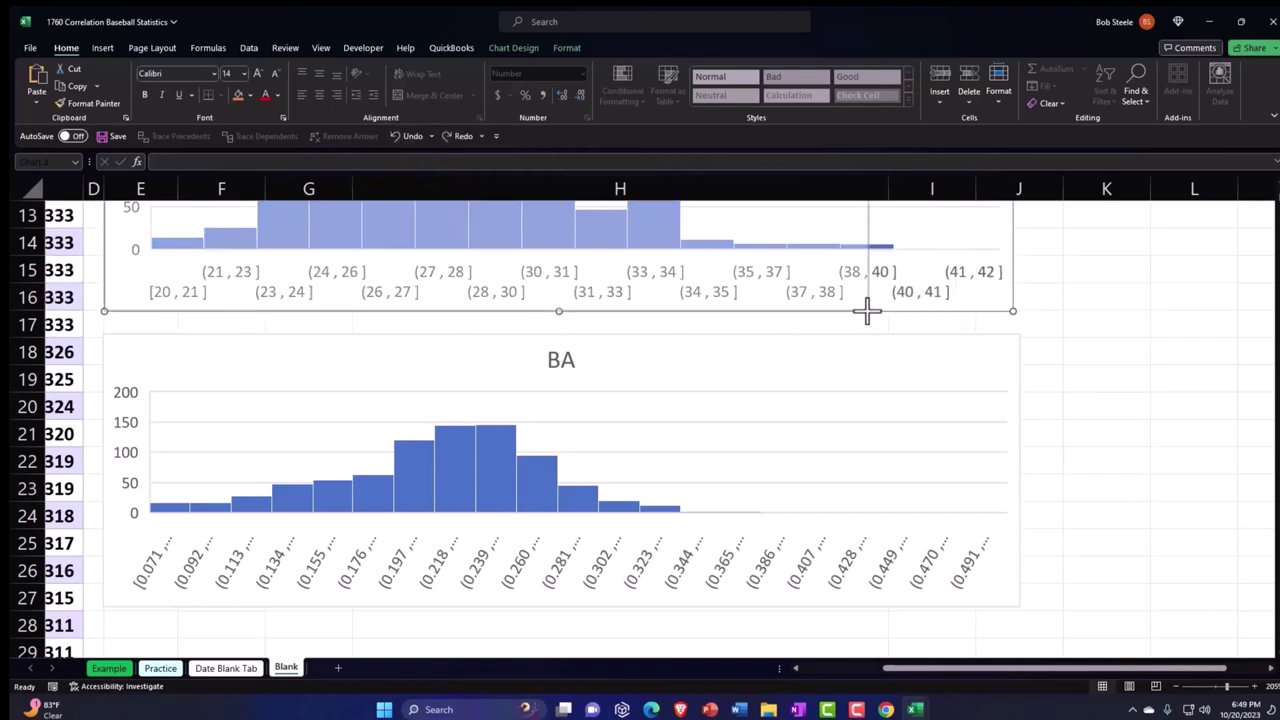
pyautogui.click(1016, 605)
pyautogui.moveTo(1016, 605); pyautogui.dragTo(858, 580)
pyautogui.scroll(4, 905, 568)
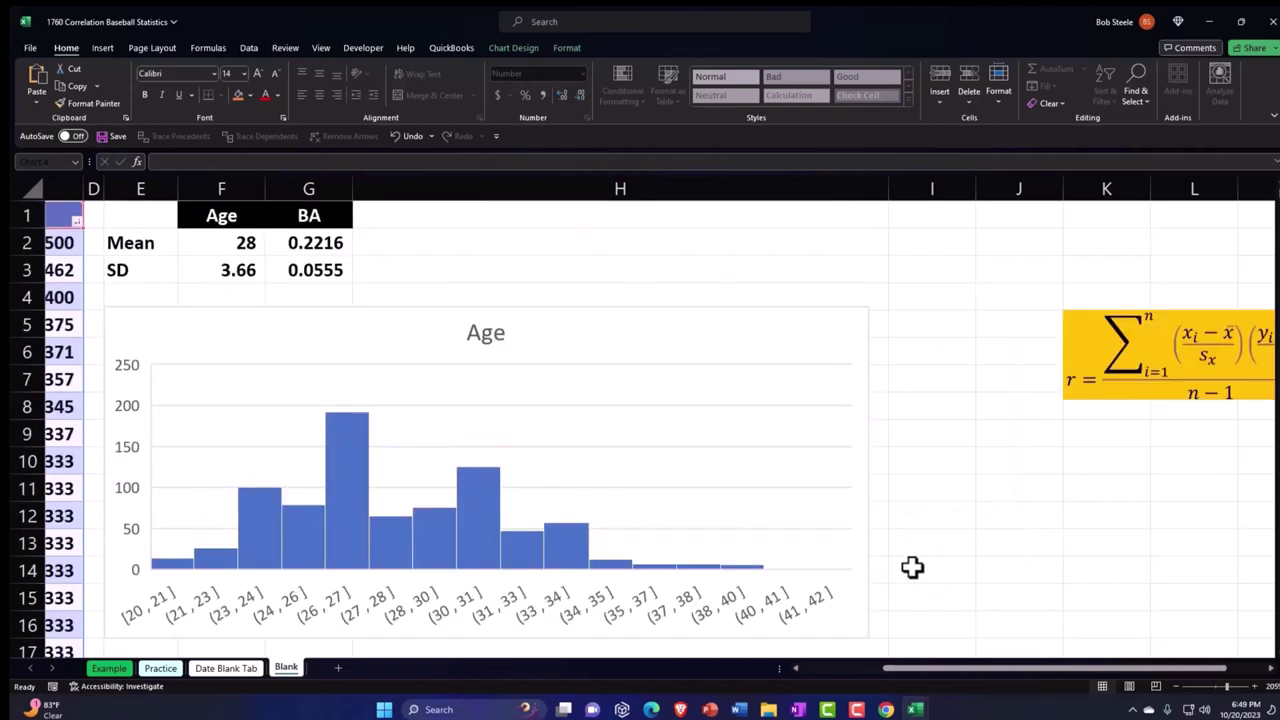
# - Move the correlation formula box above the Age histogram, at the upper end of column H
pyautogui.click(1075, 320)
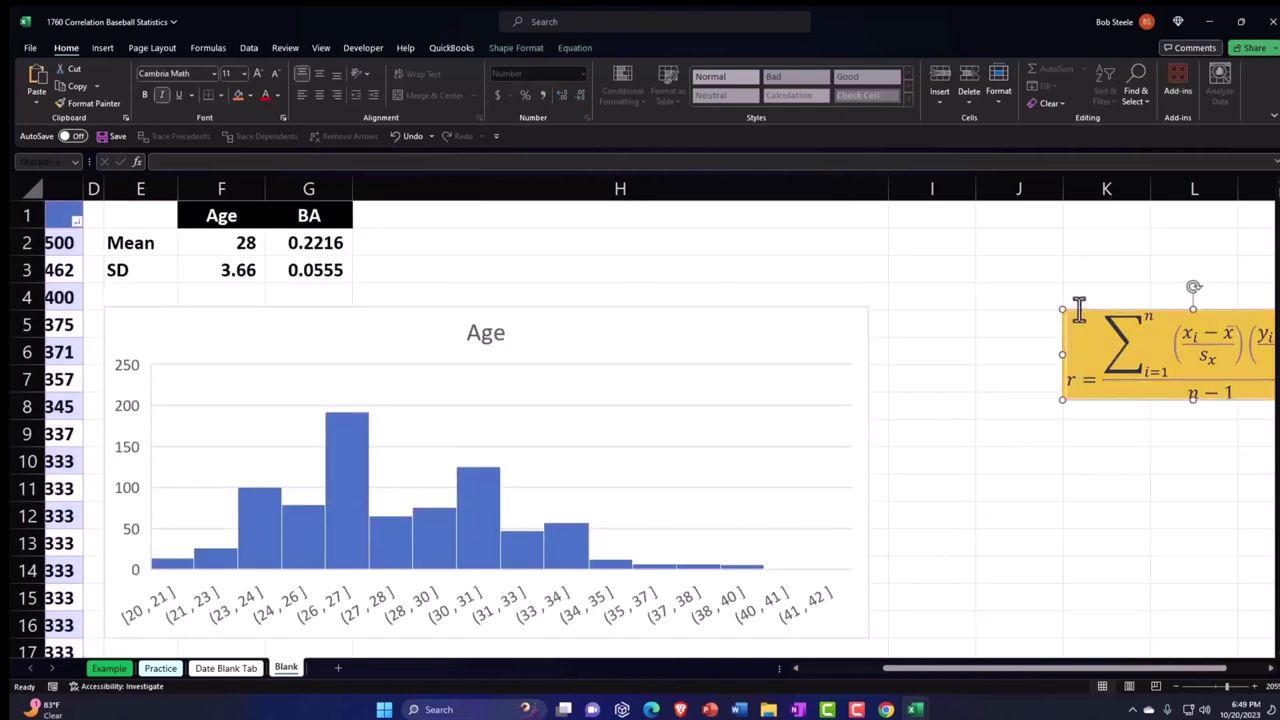
pyautogui.moveTo(1077, 309); pyautogui.dragTo(634, 208)
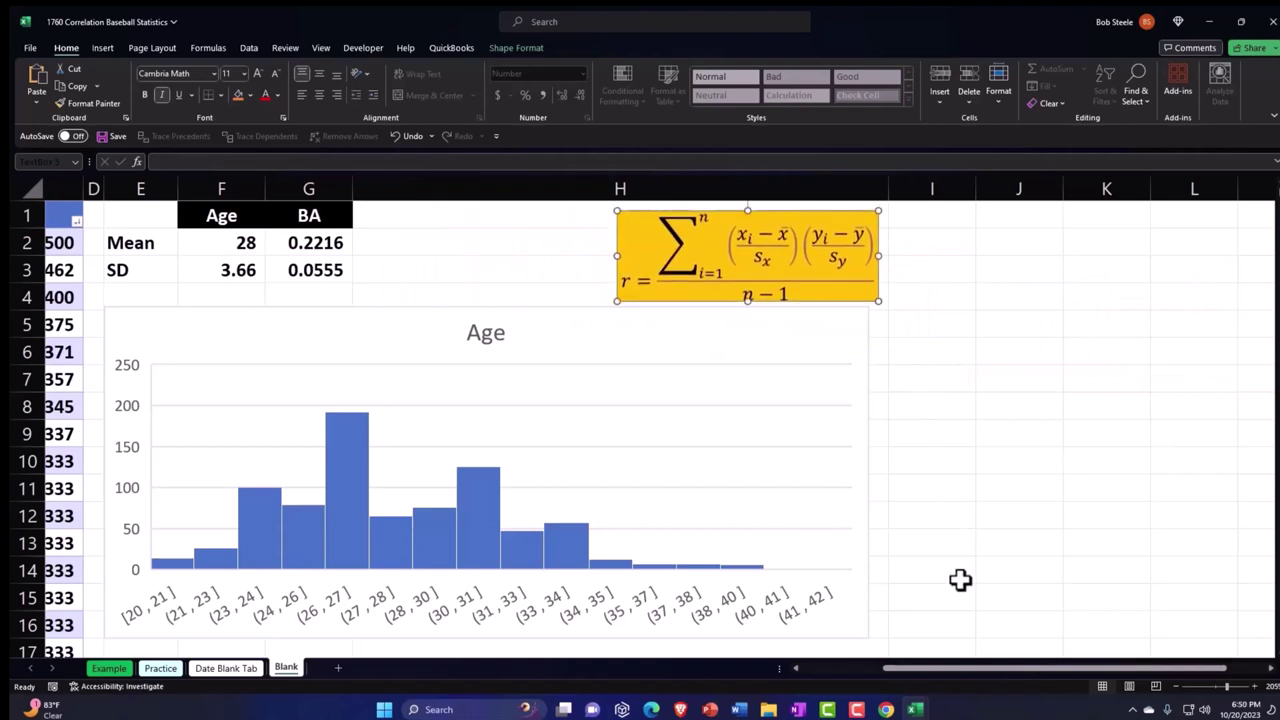
# - Copy the table's whole Age and BA columns, headers included, and paste them starting at cell I1
pyautogui.moveTo(938, 667); pyautogui.dragTo(727, 664)
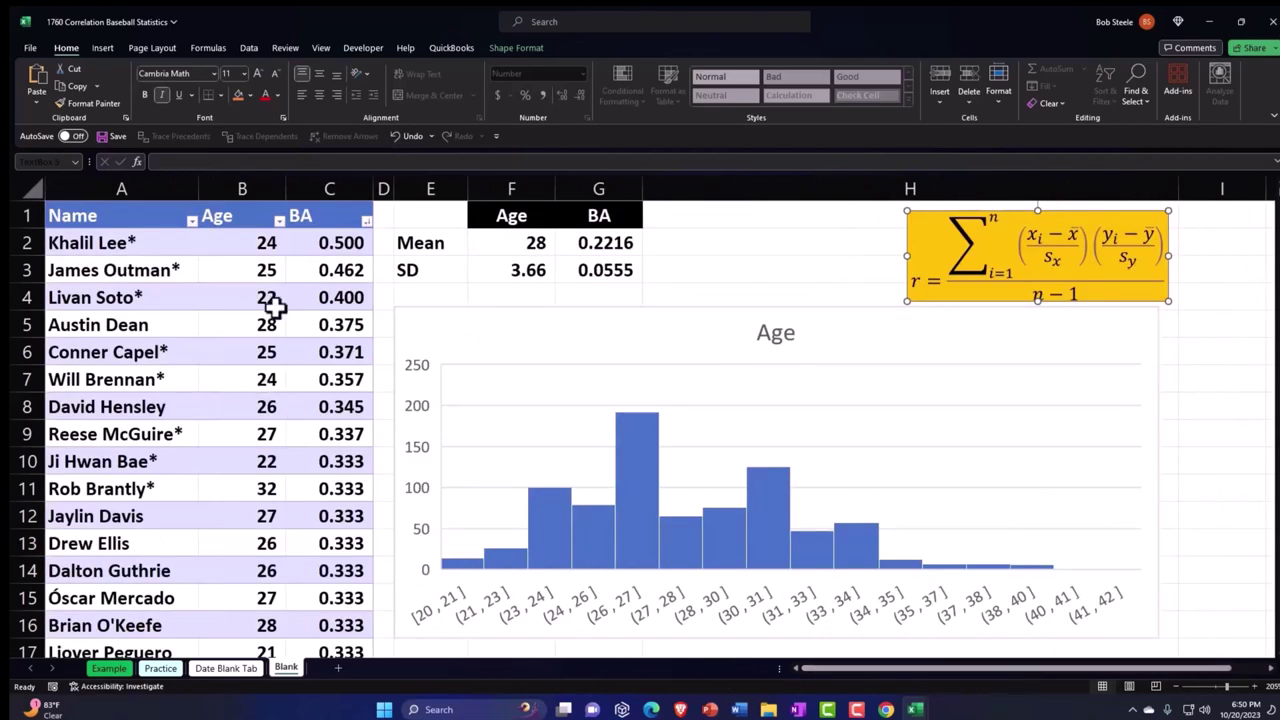
pyautogui.click(286, 206)
pyautogui.moveTo(379, 5); pyautogui.dragTo(440, 12)
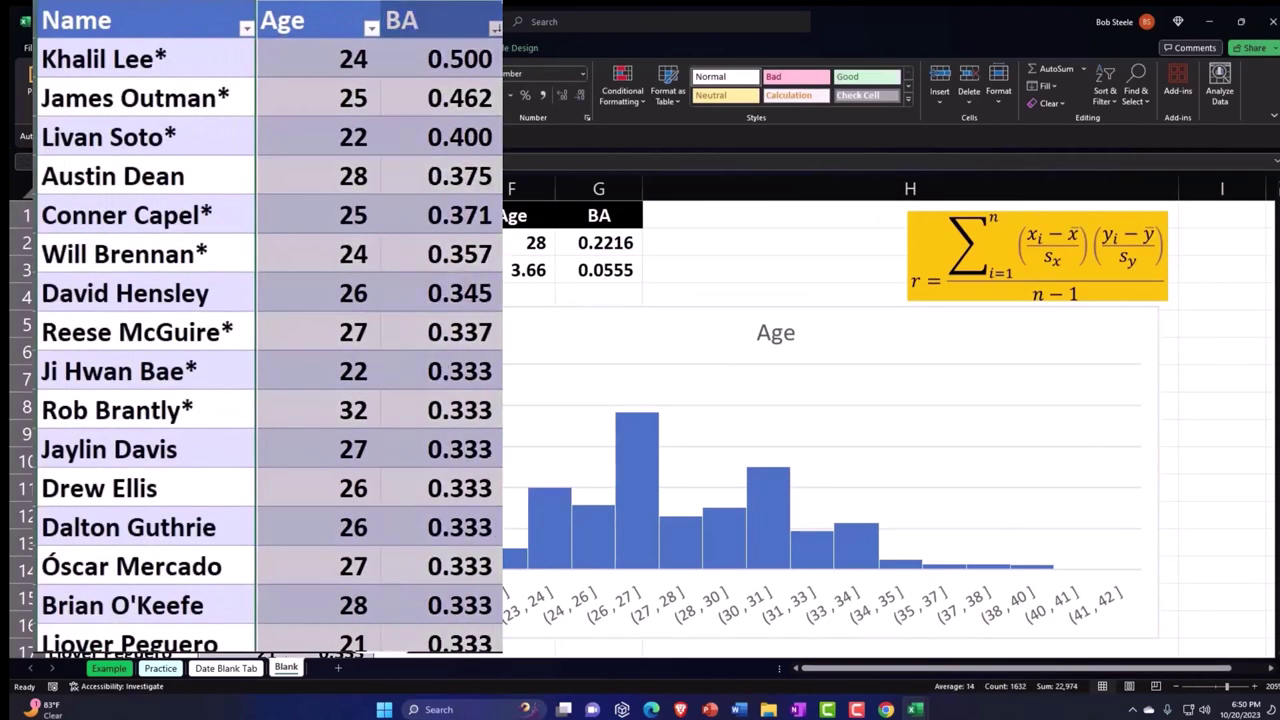
pyautogui.hotkey('ctrl', 'c')
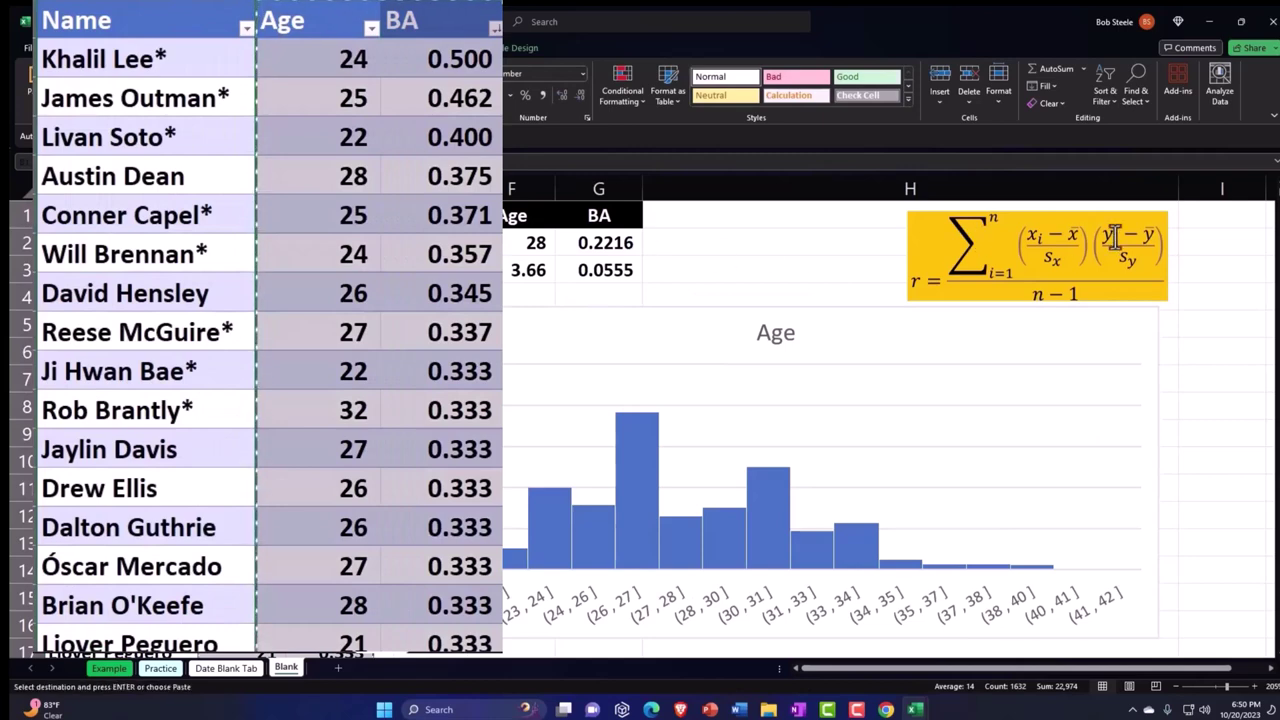
pyautogui.click(1200, 220)
pyautogui.hotkey('ctrl', 'v')
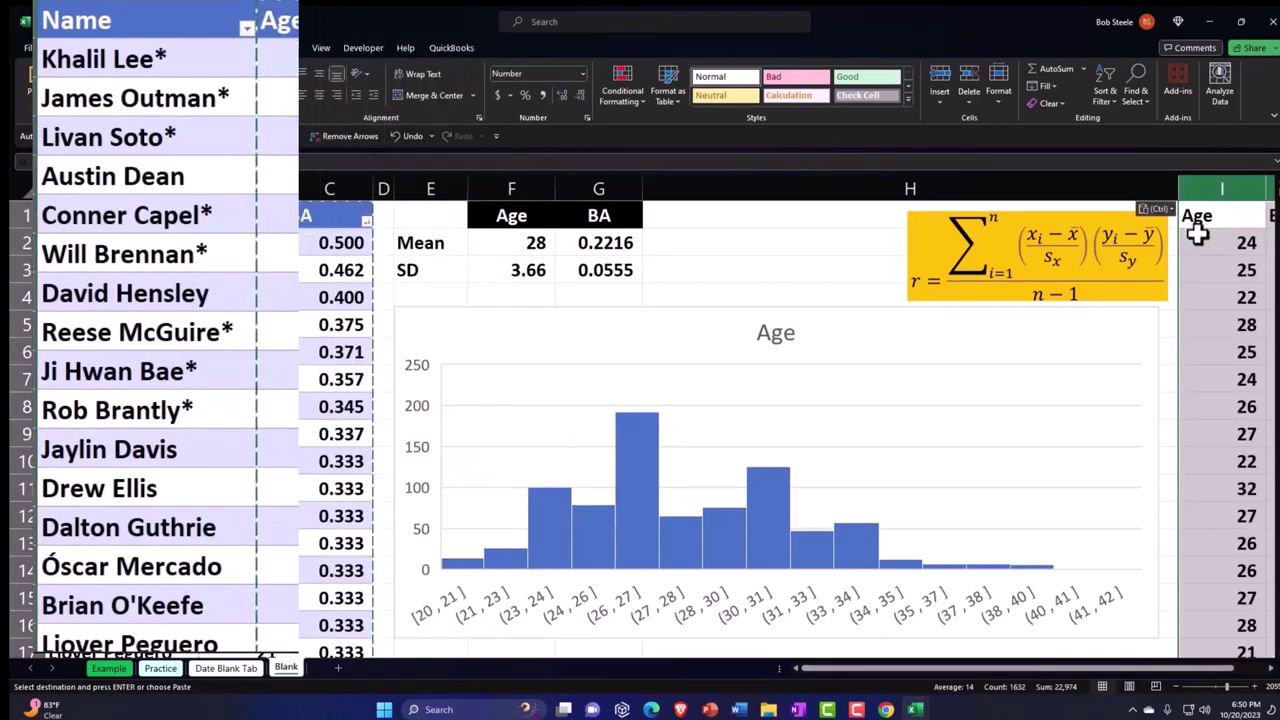
# - Format the pasted Age and BA headers in I1:J1 with black fill, white font and centre alignment
pyautogui.click(1203, 240)
pyautogui.press('Right')
pyautogui.press('Right')
pyautogui.press('Right')
pyautogui.press('Right')
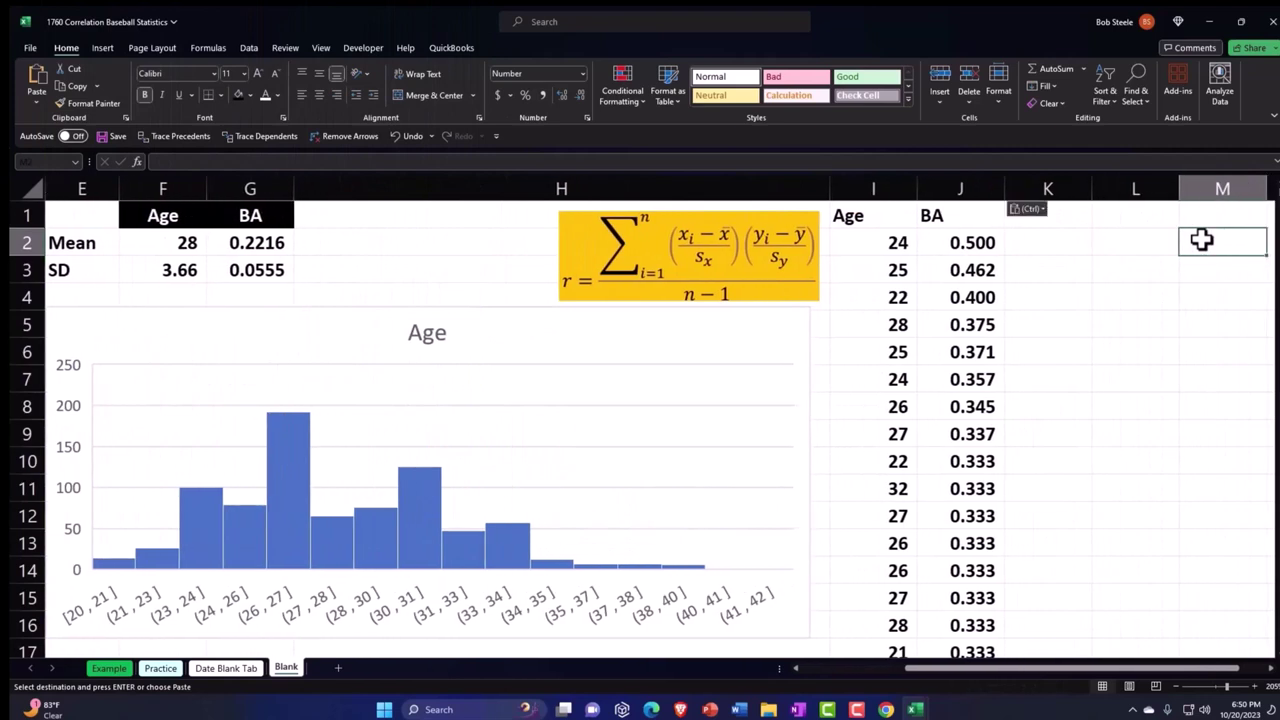
pyautogui.moveTo(903, 214); pyautogui.dragTo(937, 214)
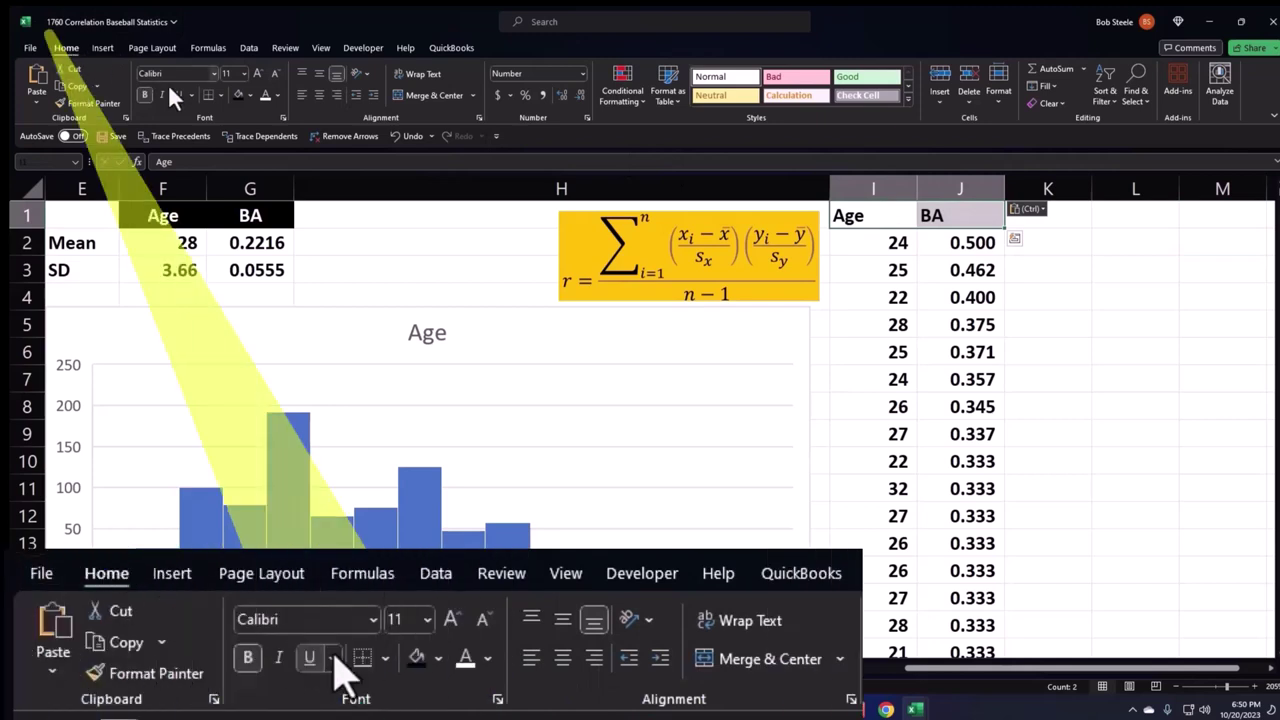
pyautogui.click(237, 94)
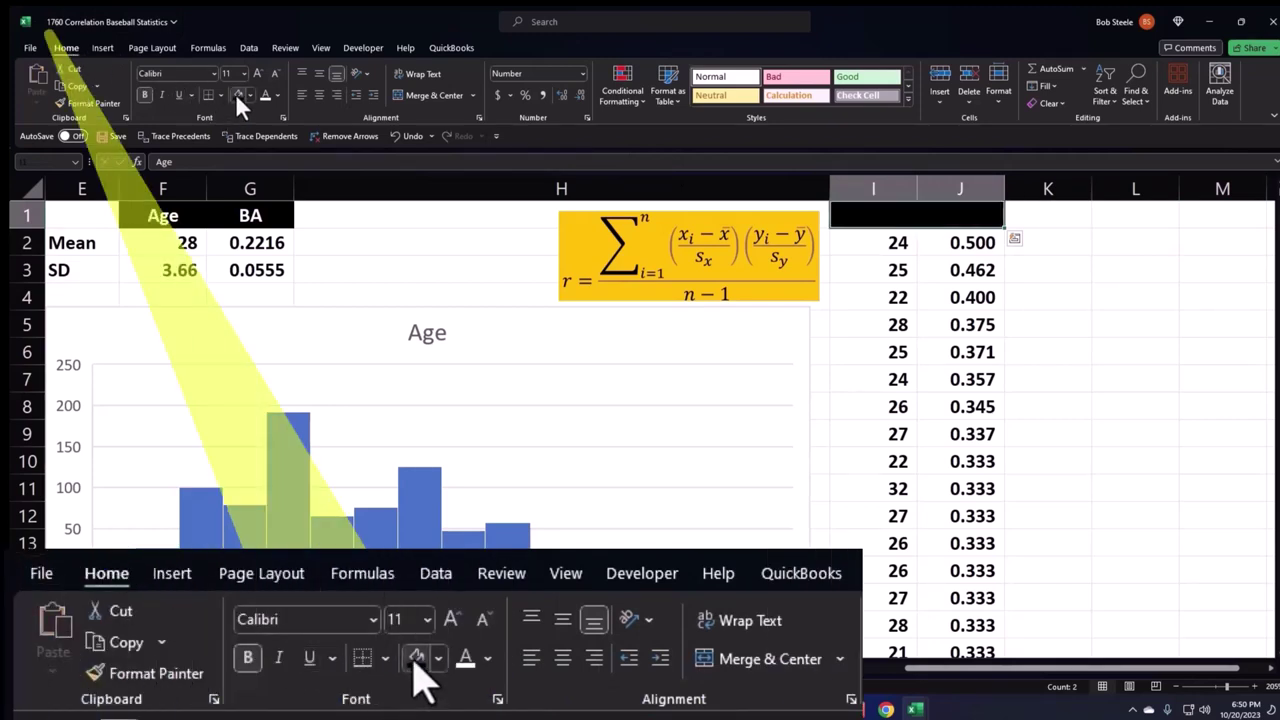
pyautogui.click(267, 93)
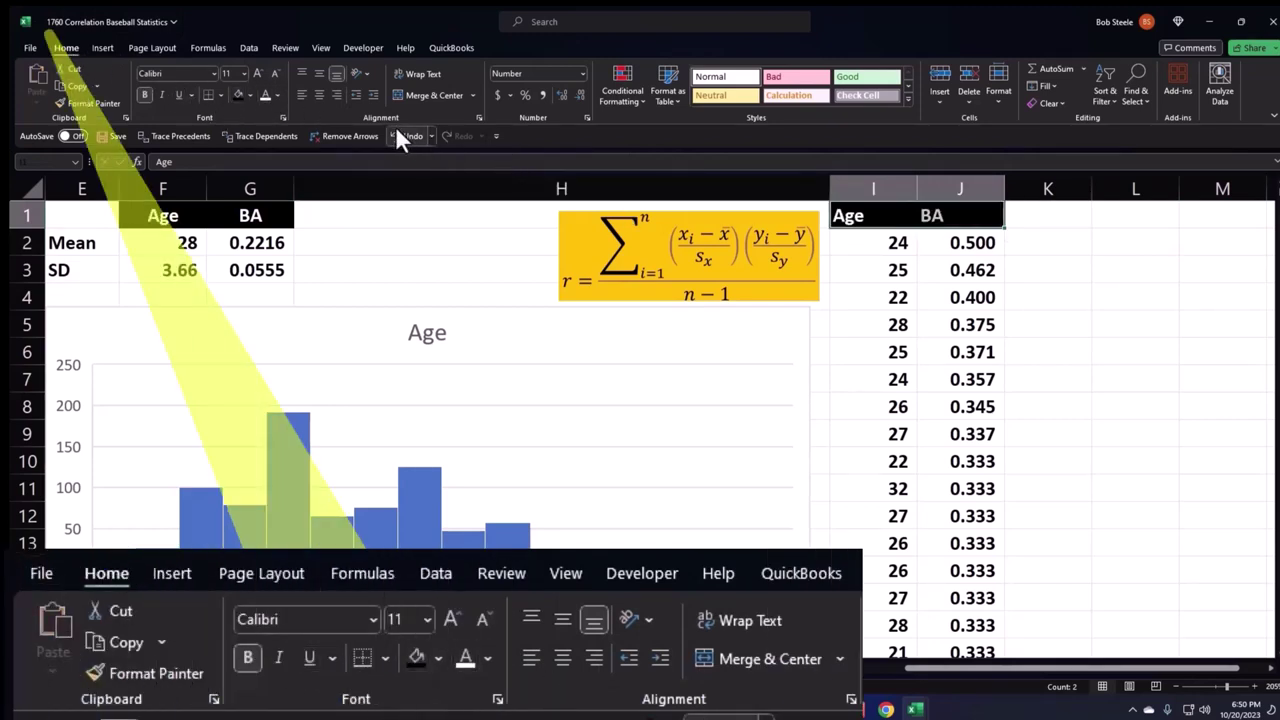
pyautogui.click(940, 270)
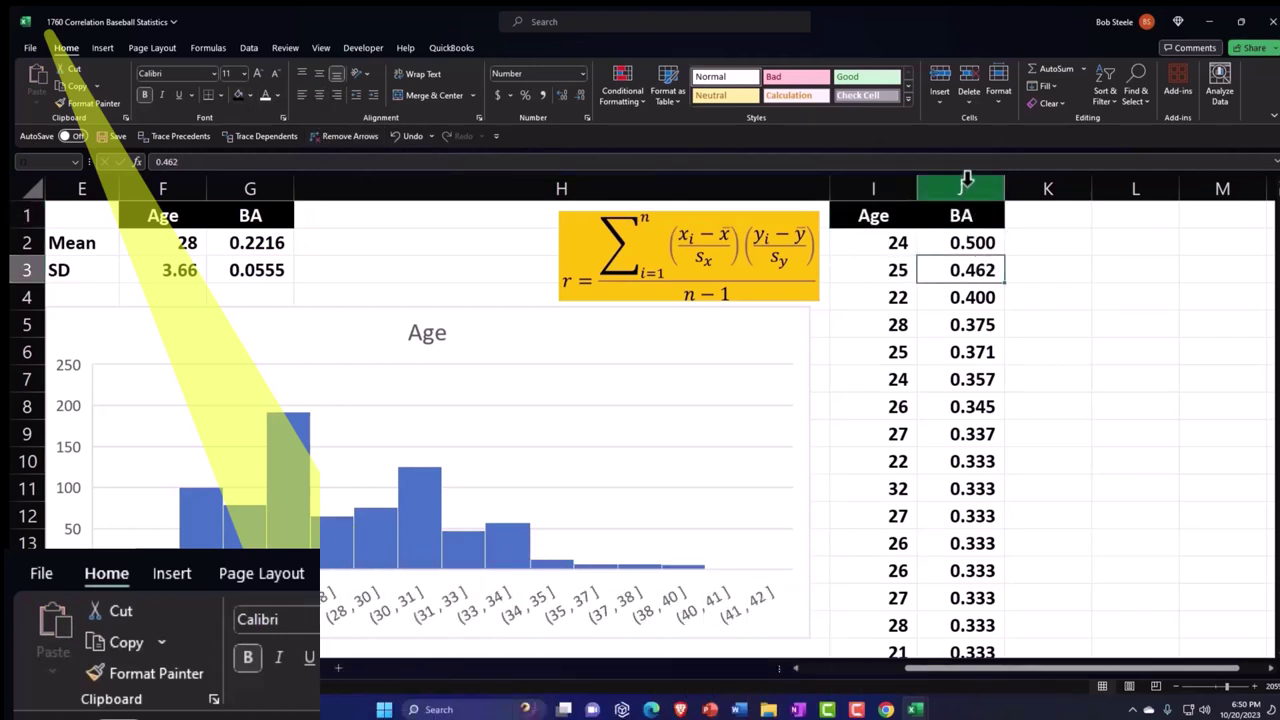
# - Insert a blank column between the pasted Age and BA columns and enter the header Z Age in J1
pyautogui.click(966, 186)
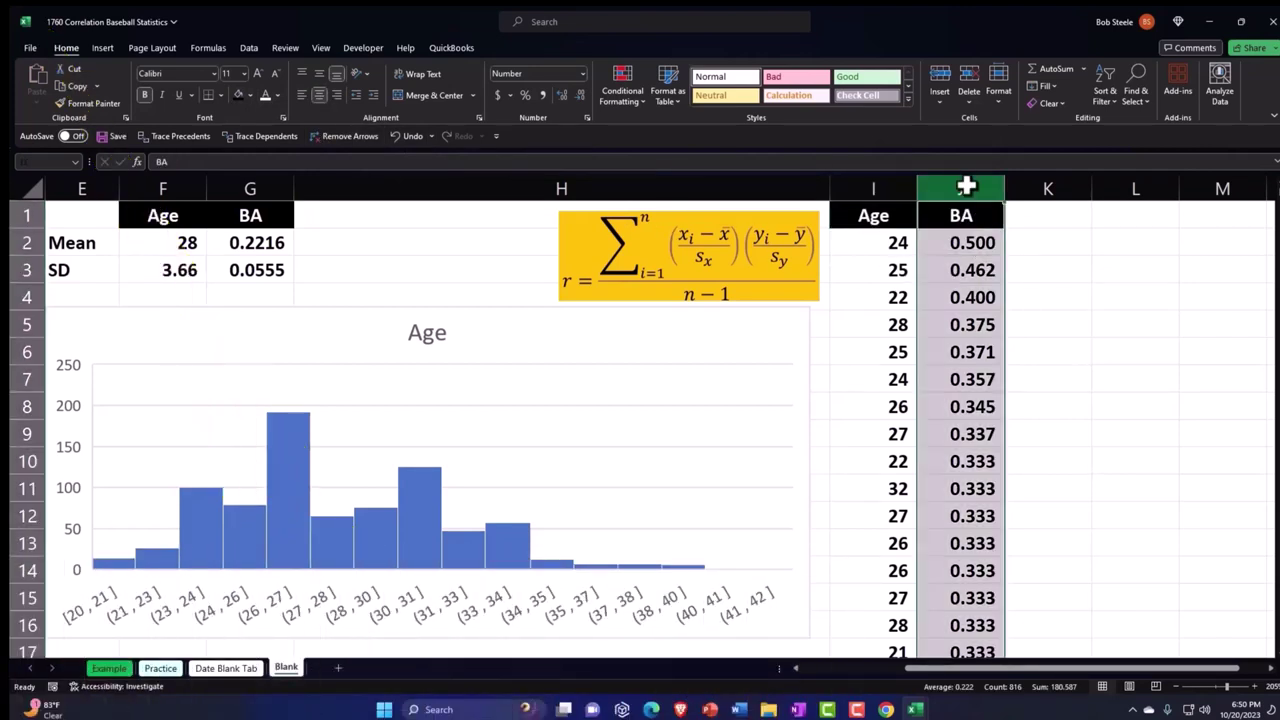
pyautogui.rightClick(941, 283)
pyautogui.click(975, 382)
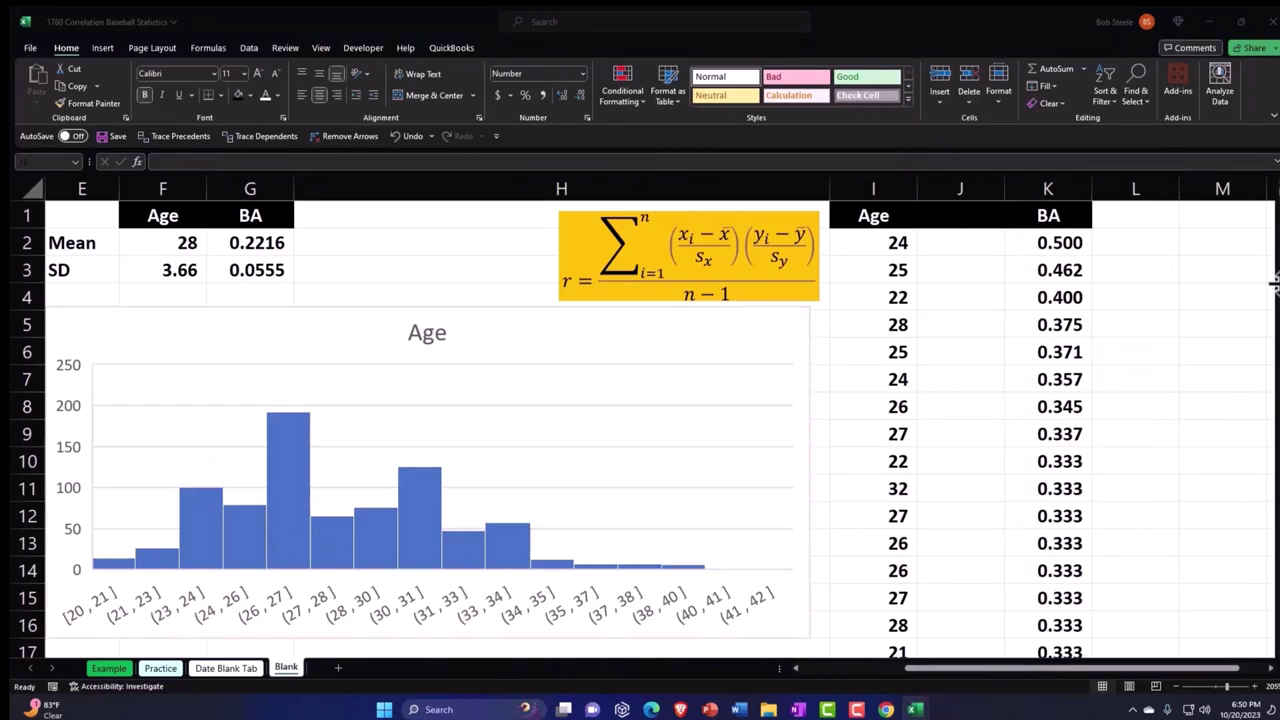
pyautogui.click(946, 215)
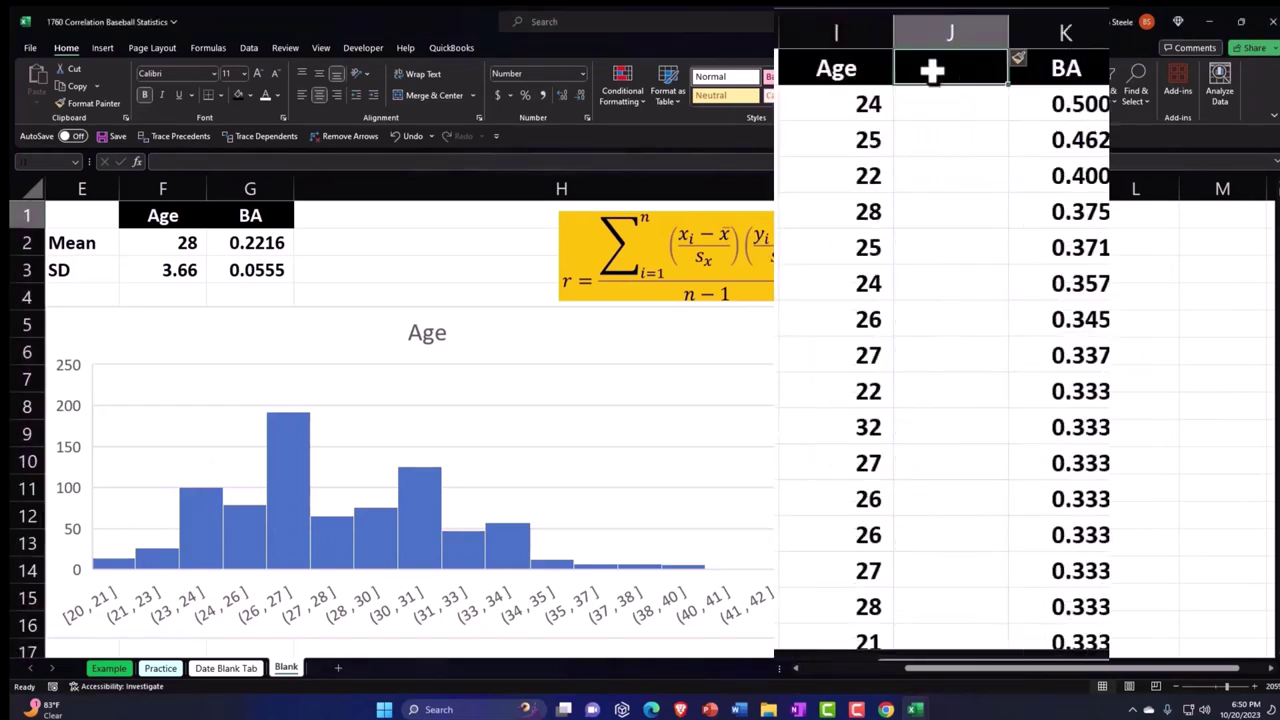
pyautogui.write('Z Age')
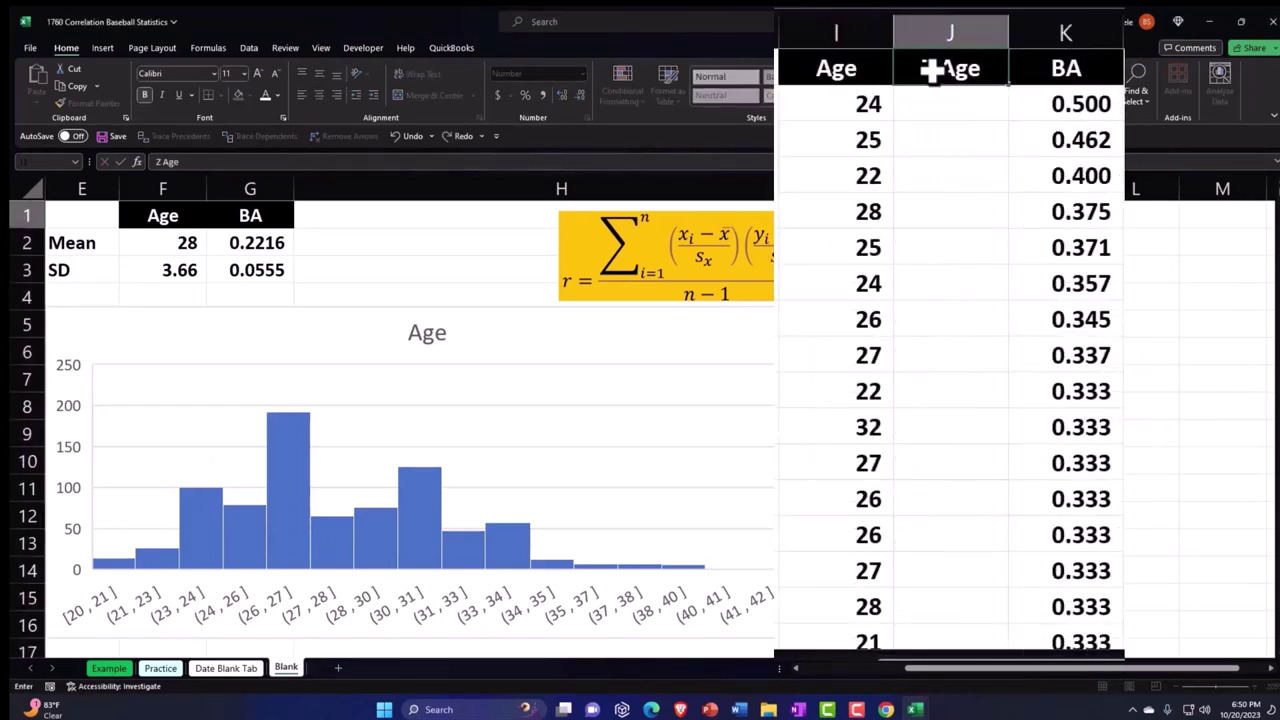
# - Confirm the Z Age header and enter the formula =(I2-$F$2)/$F$3 in cell J2
pyautogui.press('Return')
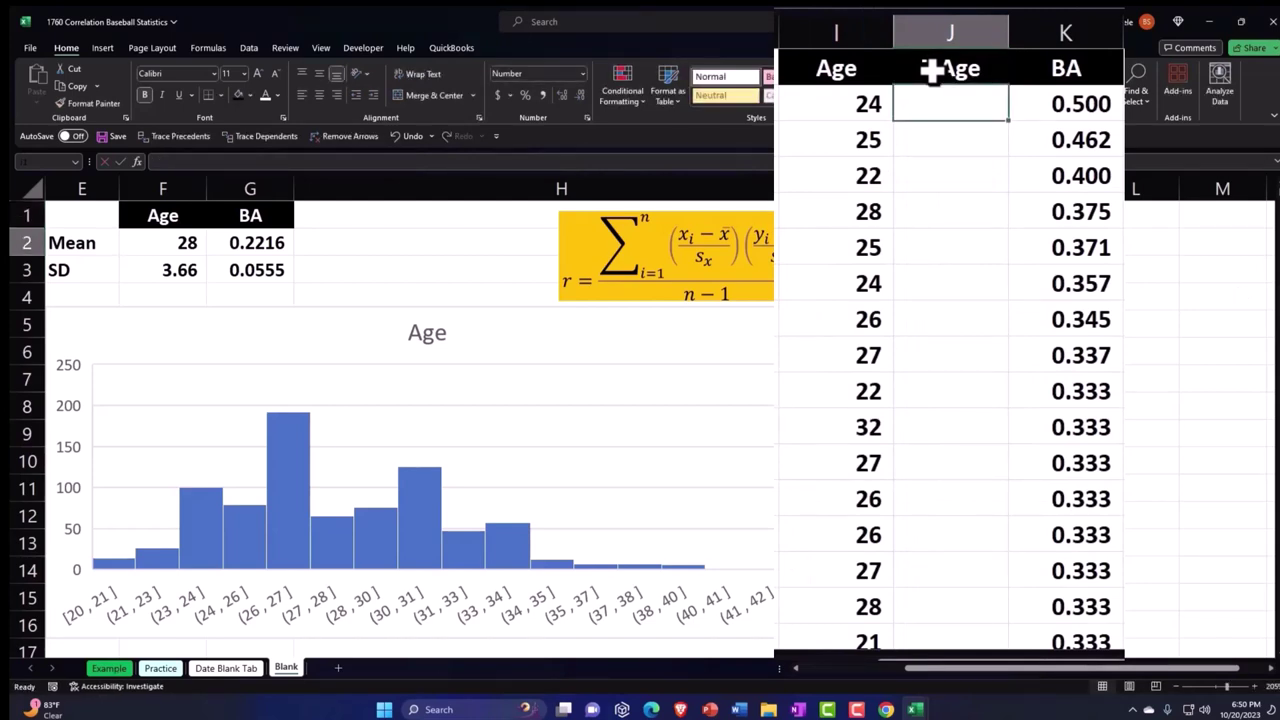
pyautogui.write('=')
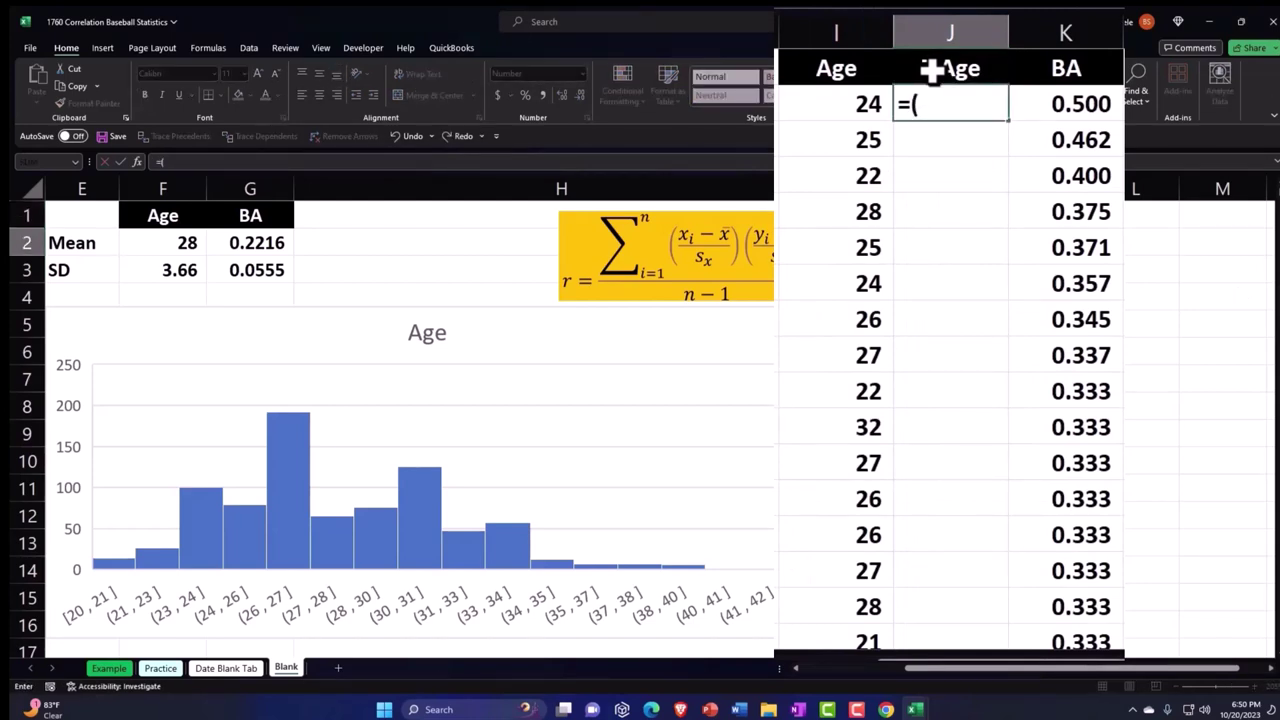
pyautogui.write('(')
pyautogui.press('Left')
pyautogui.write('-')
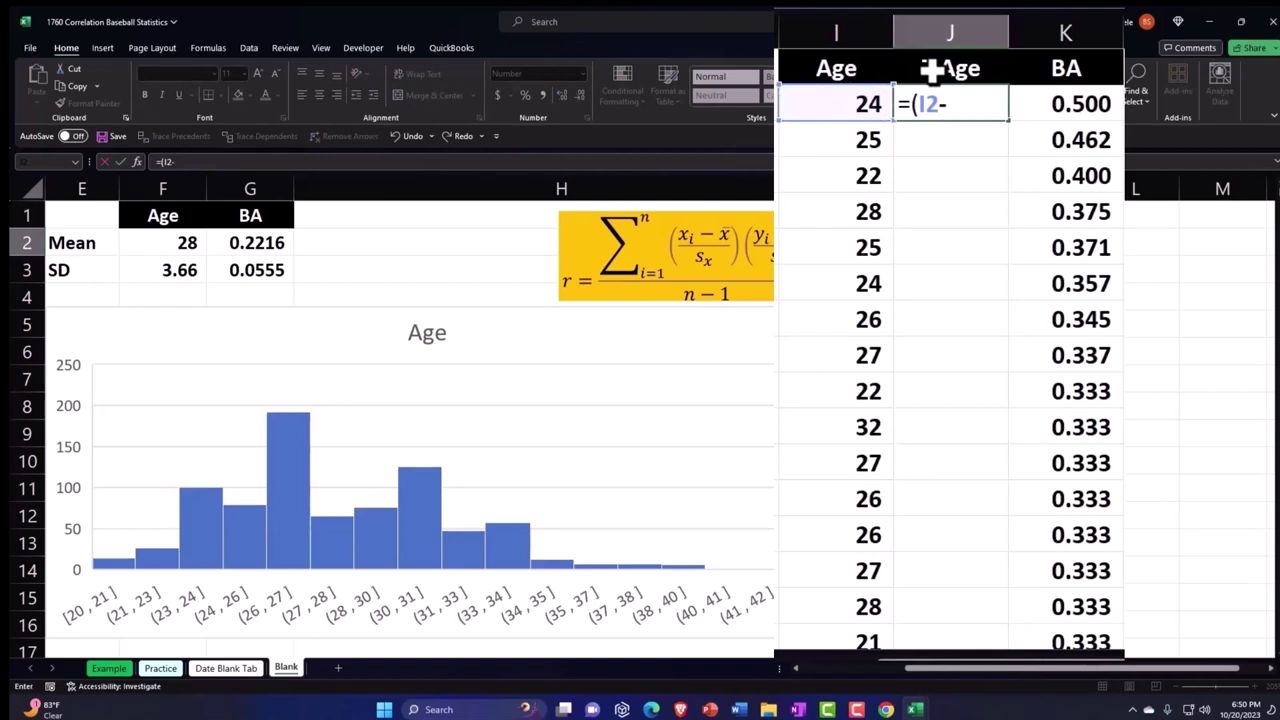
pyautogui.press('Left')
pyautogui.press('Left')
pyautogui.press('Left')
pyautogui.press('Left')
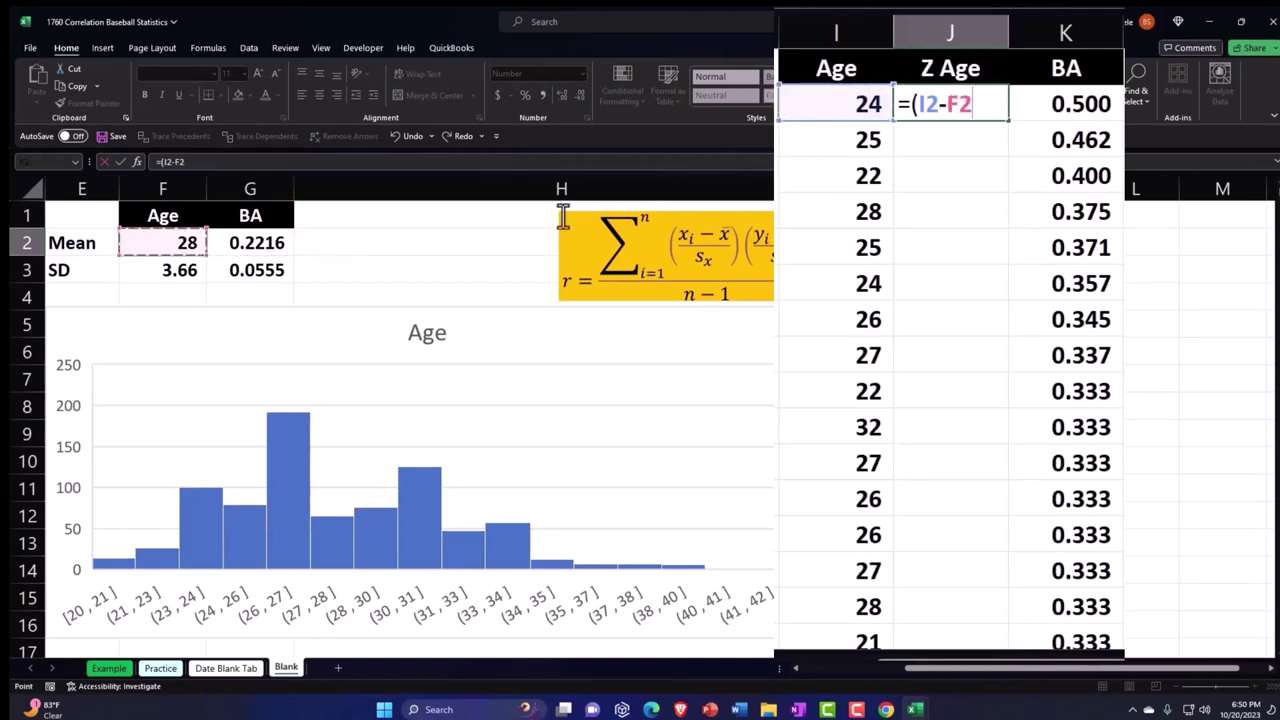
pyautogui.press('F4')
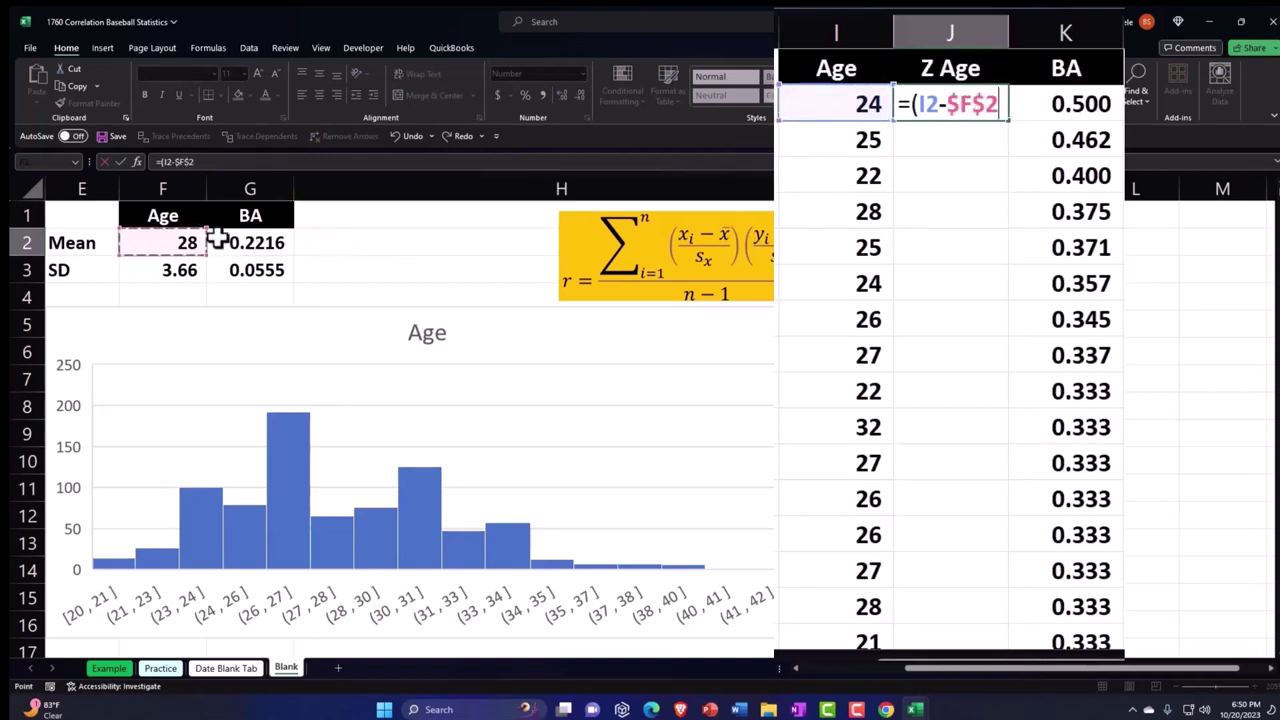
pyautogui.write(')/')
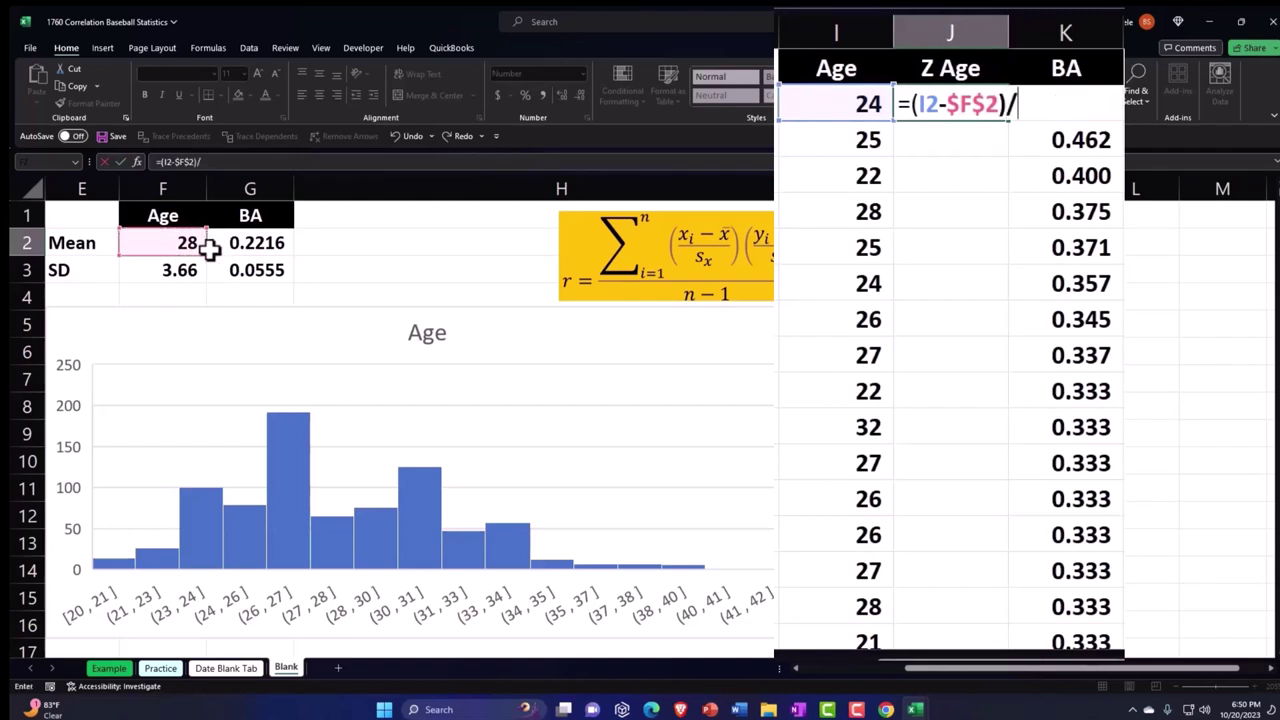
pyautogui.click(186, 268)
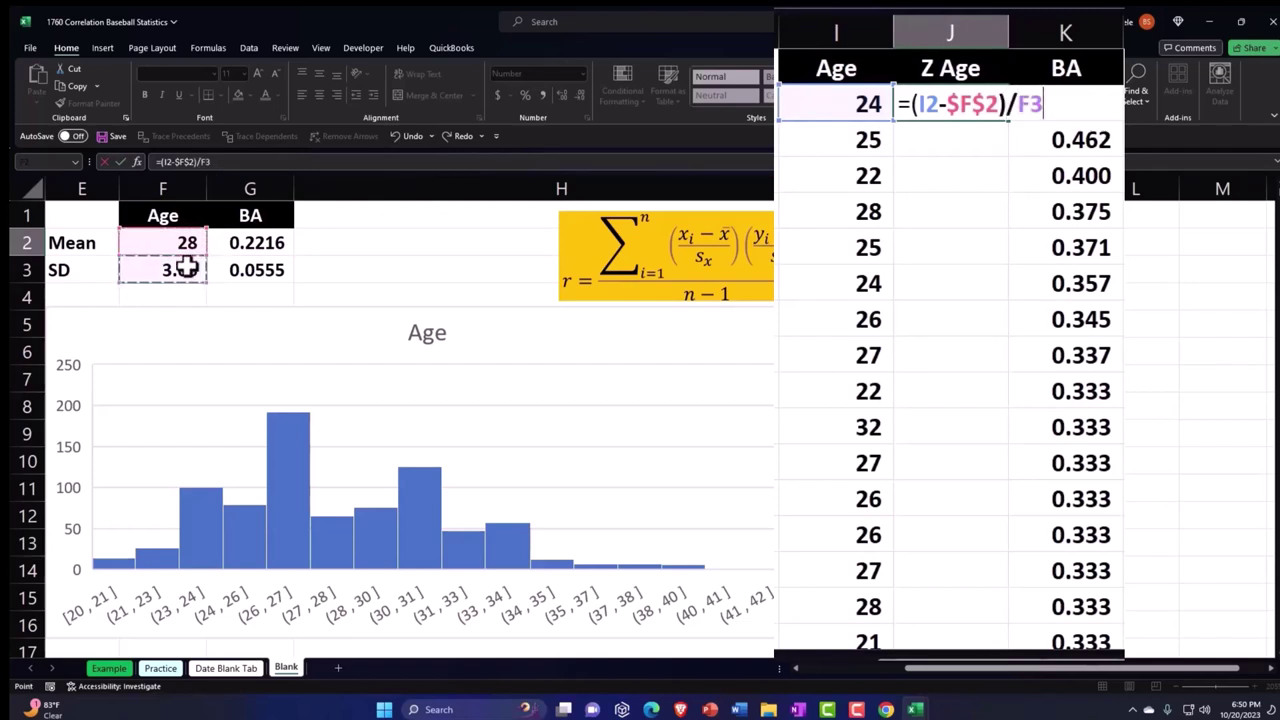
pyautogui.press('F4')
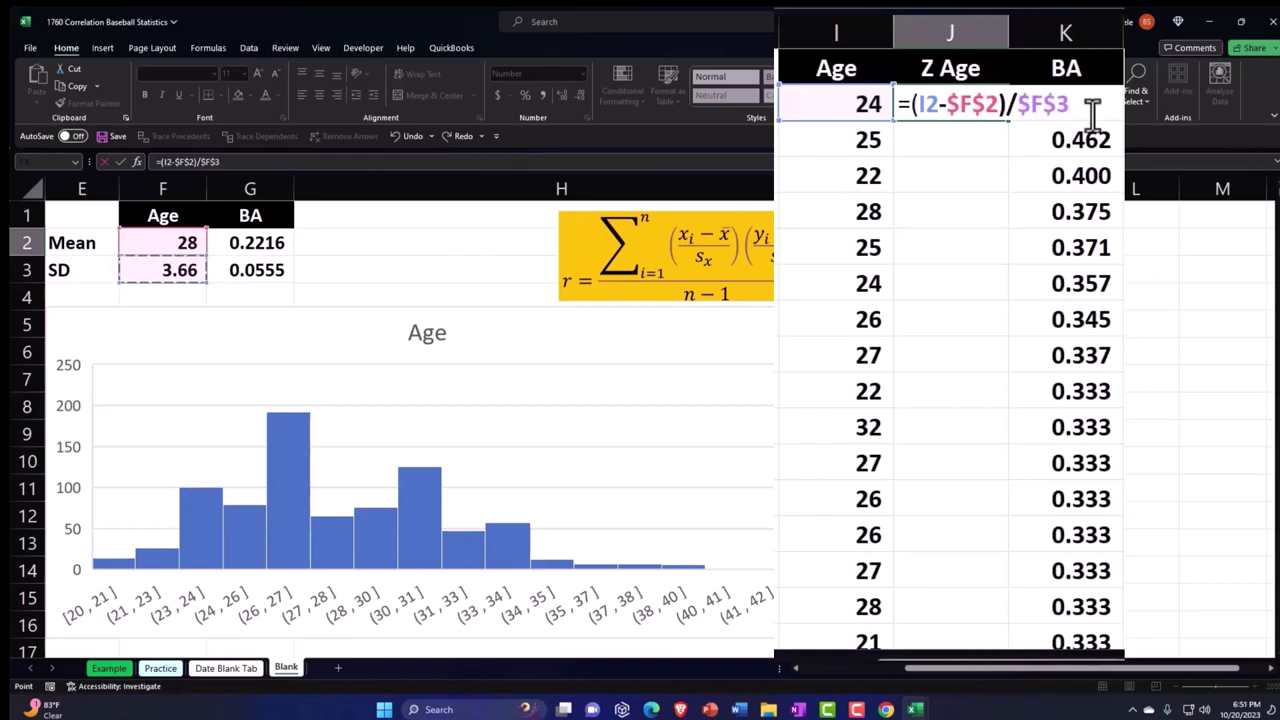
pyautogui.press('Return')
# - Format J2 to two decimal places and fill its formula down the Z Age column
pyautogui.click(983, 103)
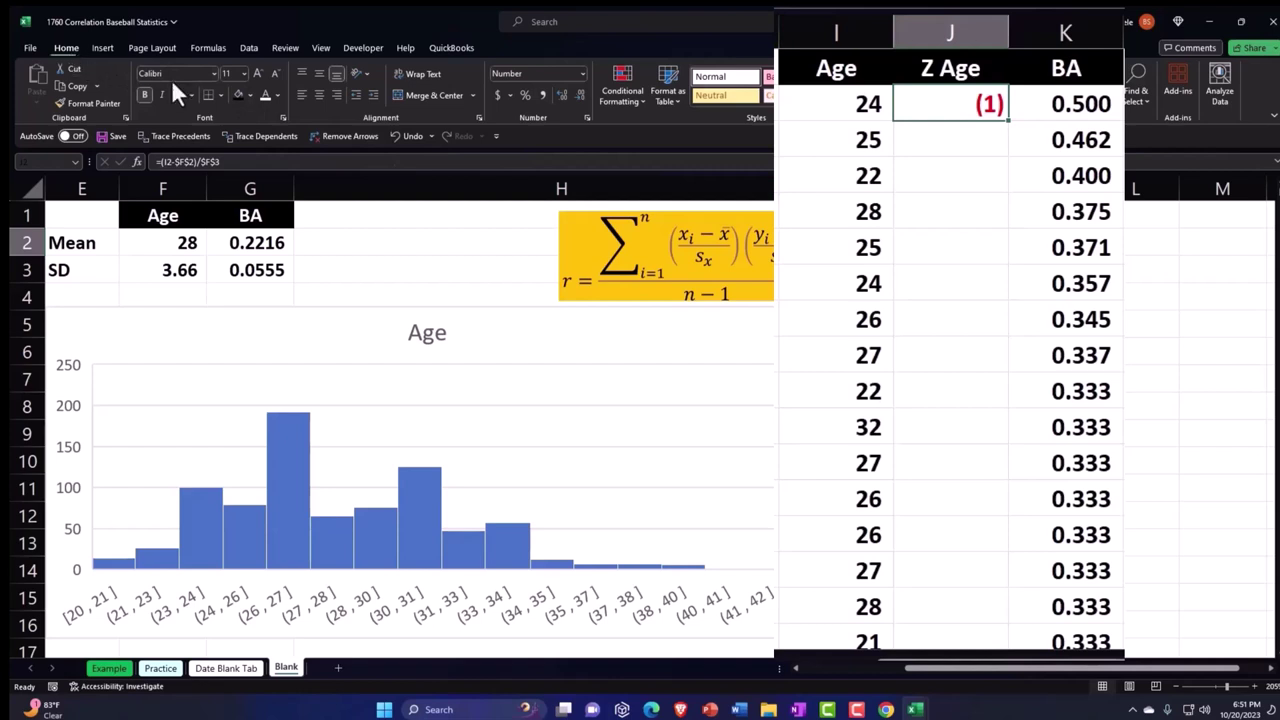
pyautogui.click(559, 92)
pyautogui.click(559, 90)
pyautogui.doubleClick(1009, 120)
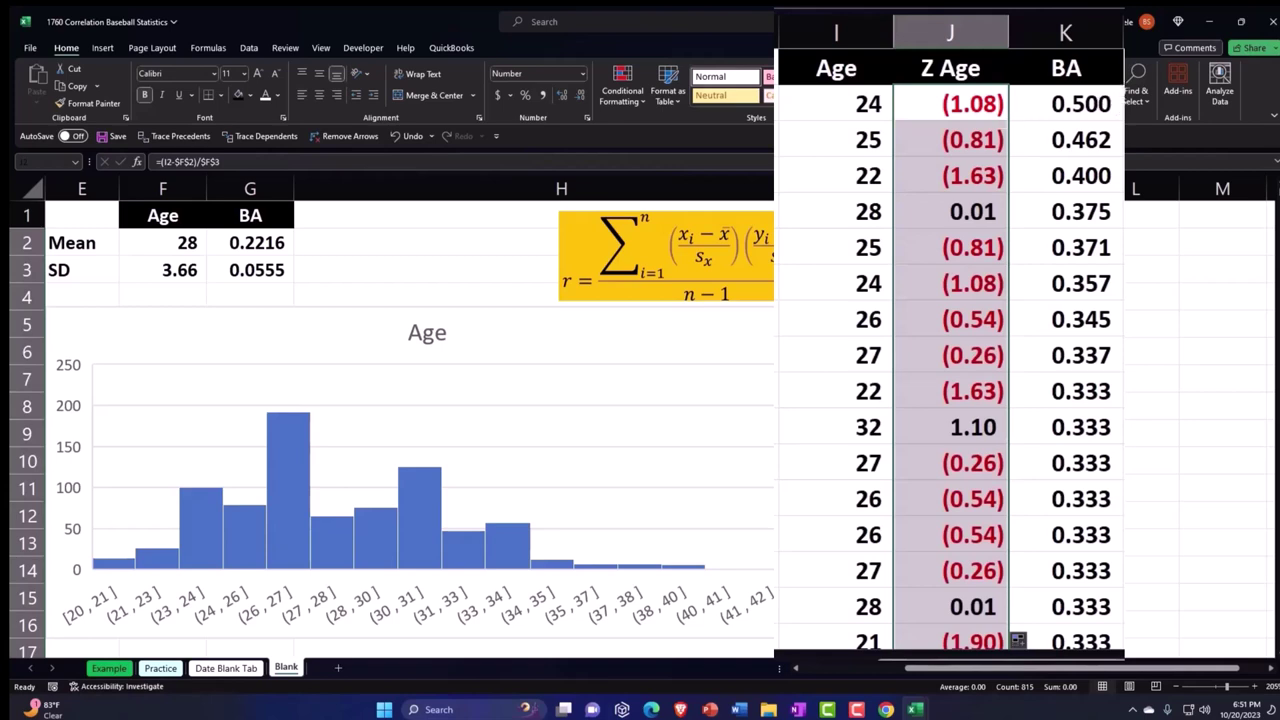
# - Add the header Z BA in cell L1 and copy the formatting of the BA header in K1 onto it
pyautogui.click(1150, 215)
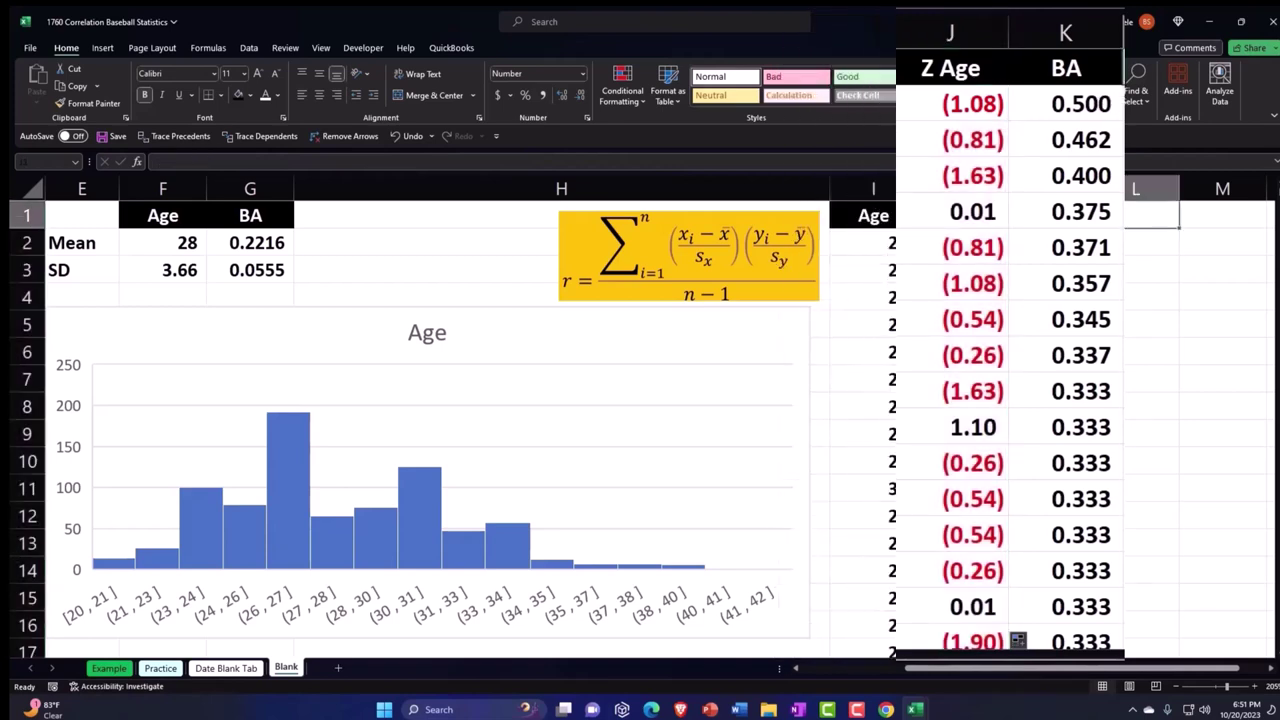
pyautogui.write('Z')
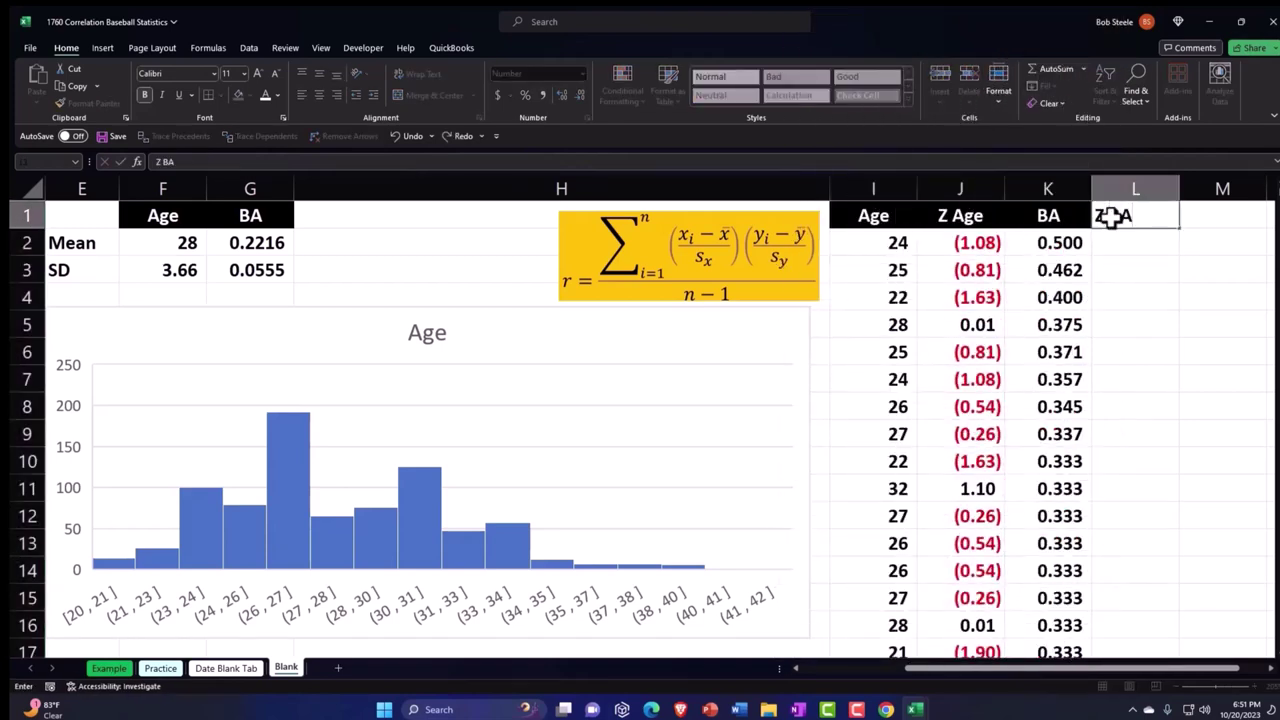
pyautogui.write(' BA')
pyautogui.press('Return')
pyautogui.press('Up')
pyautogui.press('Left')
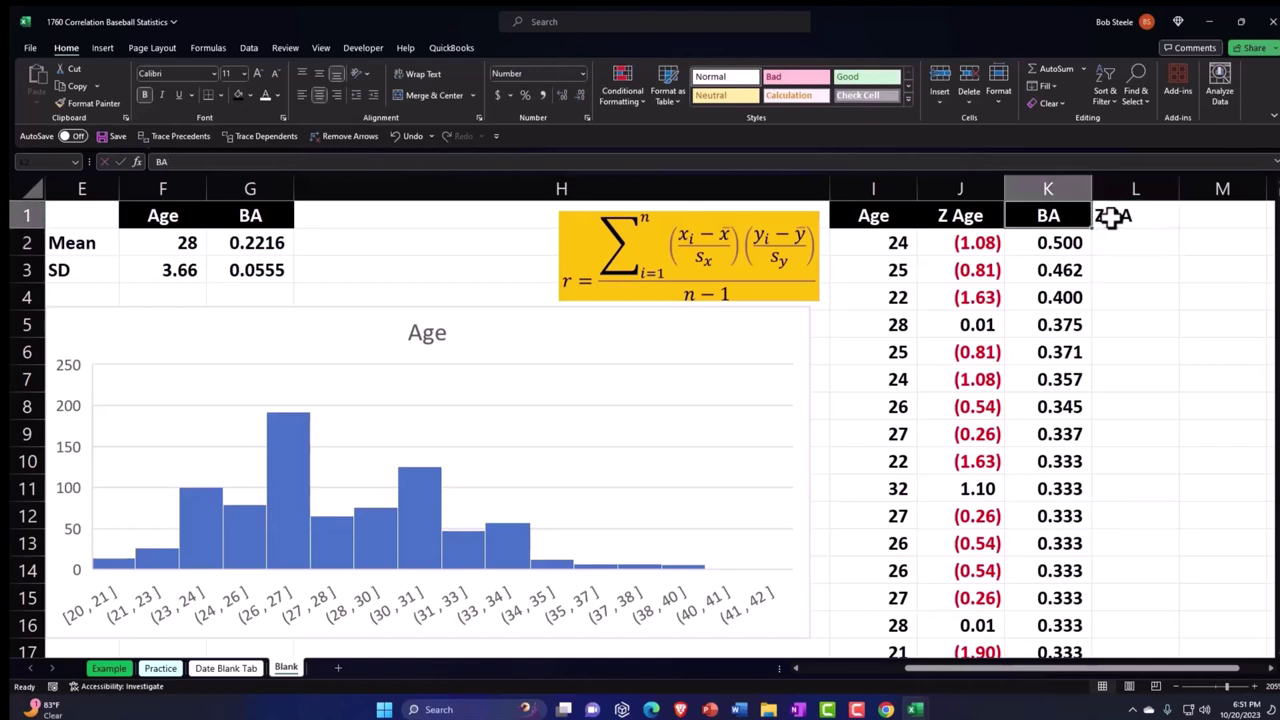
pyautogui.click(94, 103)
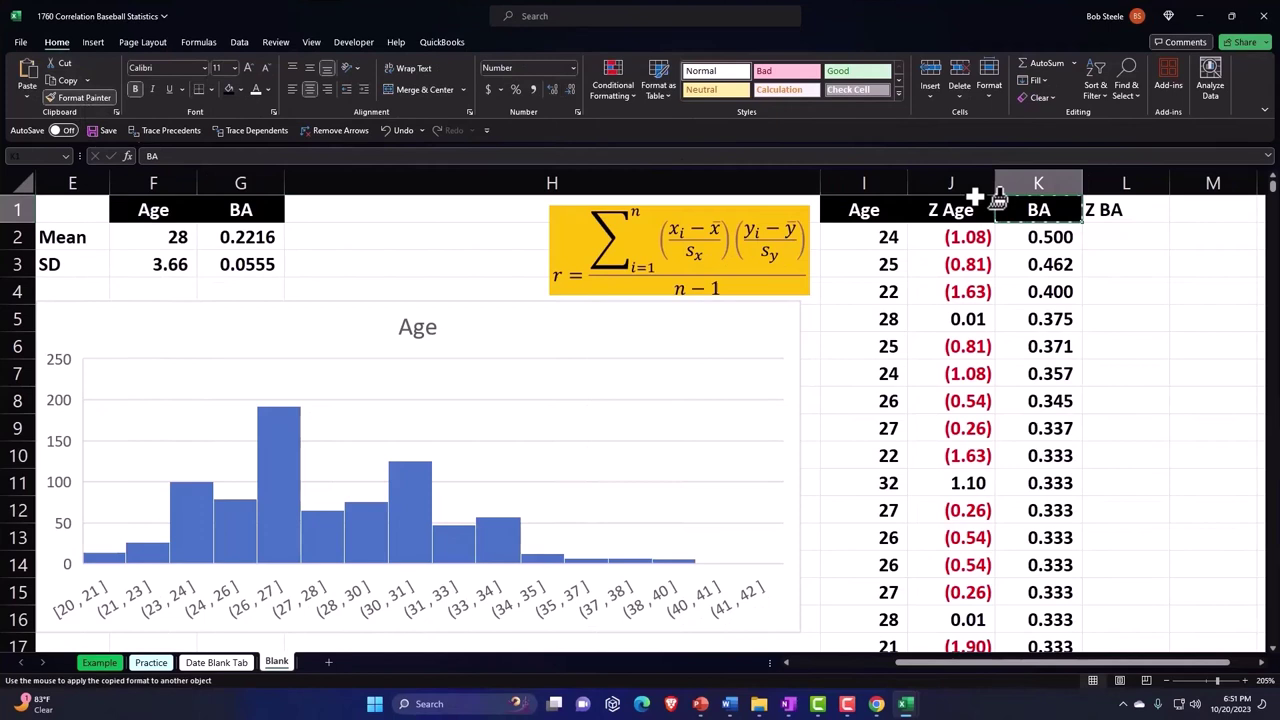
pyautogui.click(1128, 209)
# - Enter the z-score formula =(K2-$G$2)/$G$3 in cell L2, with absolute references to the batting average's mean and standard deviation
pyautogui.click(1126, 237)
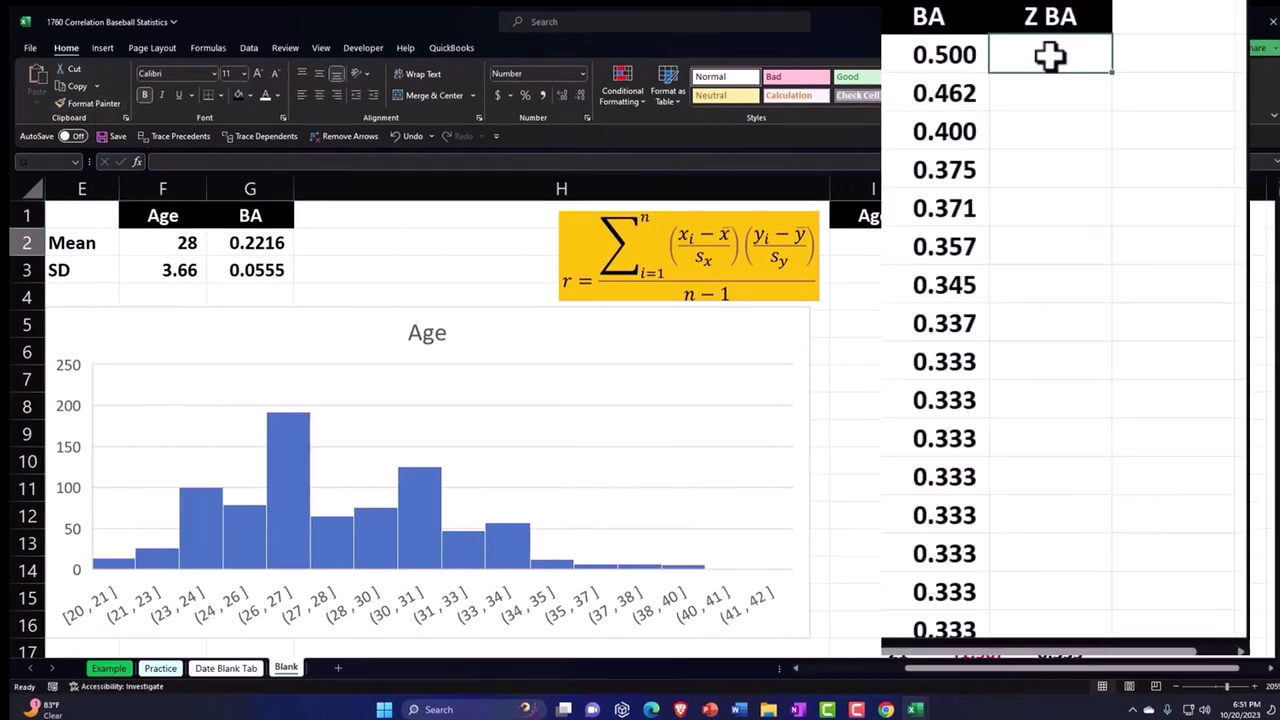
pyautogui.write('=')
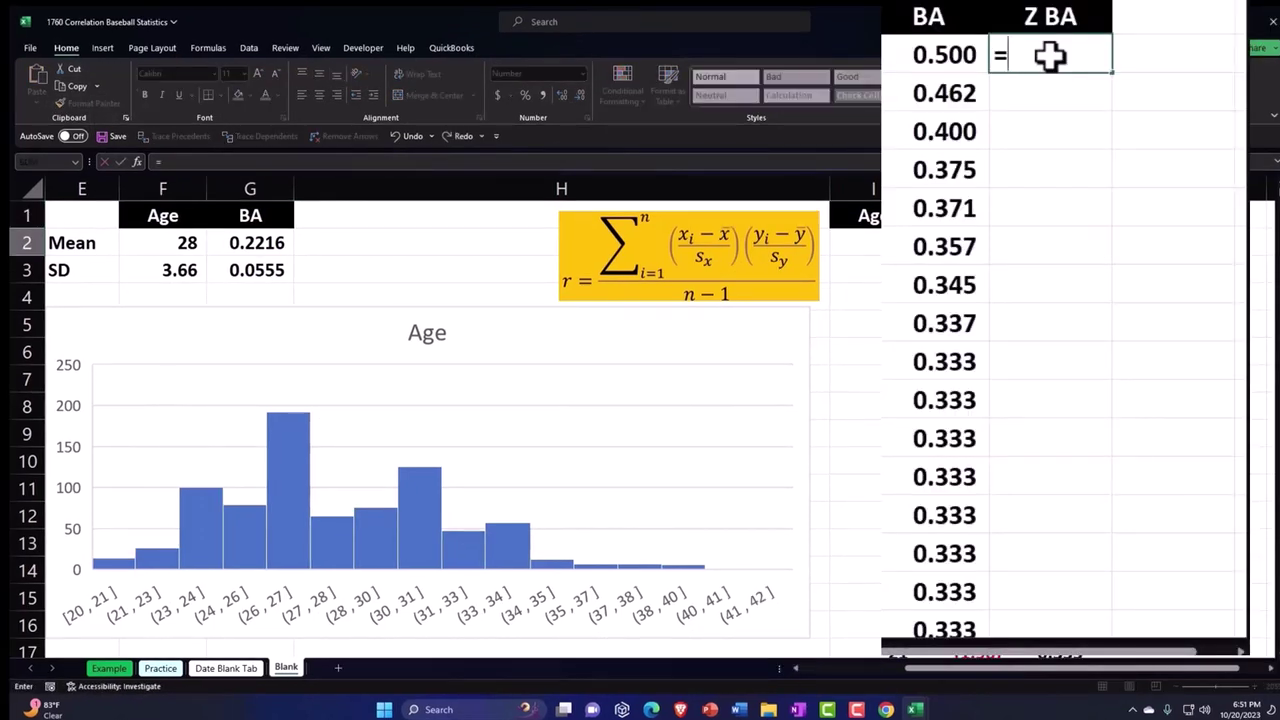
pyautogui.press('Left')
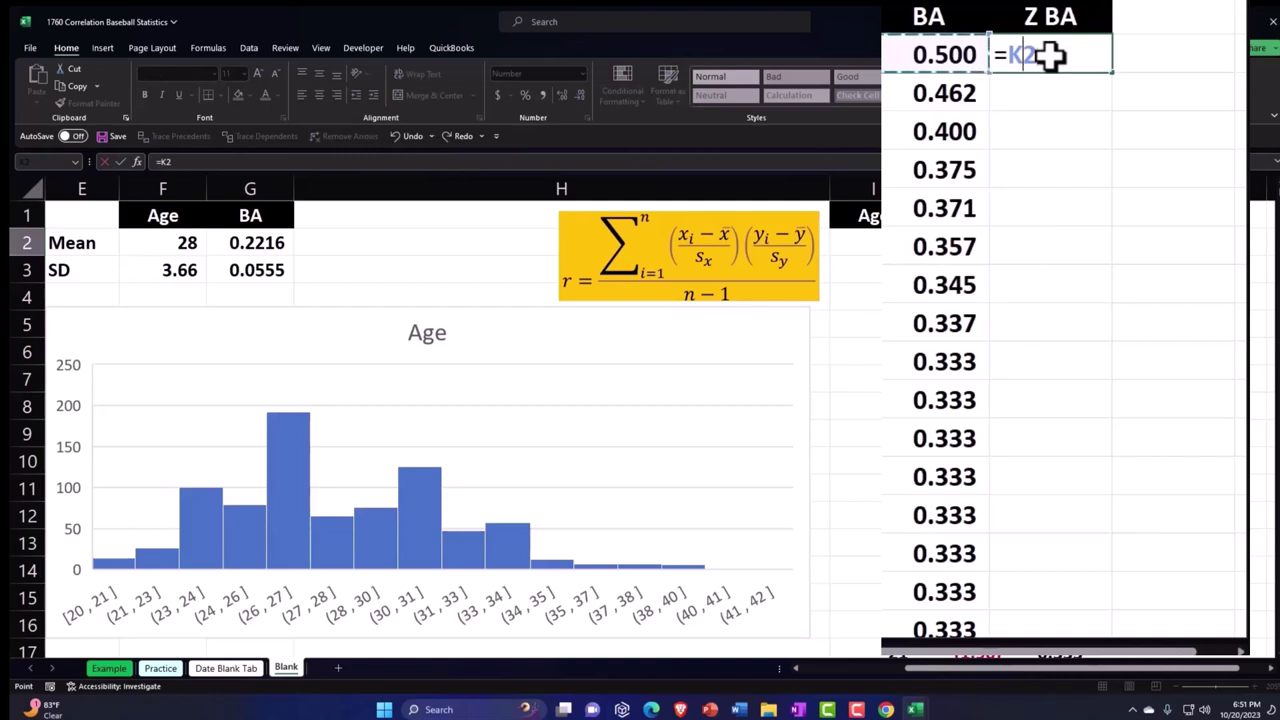
pyautogui.press('BackSpace')
pyautogui.press('BackSpace')
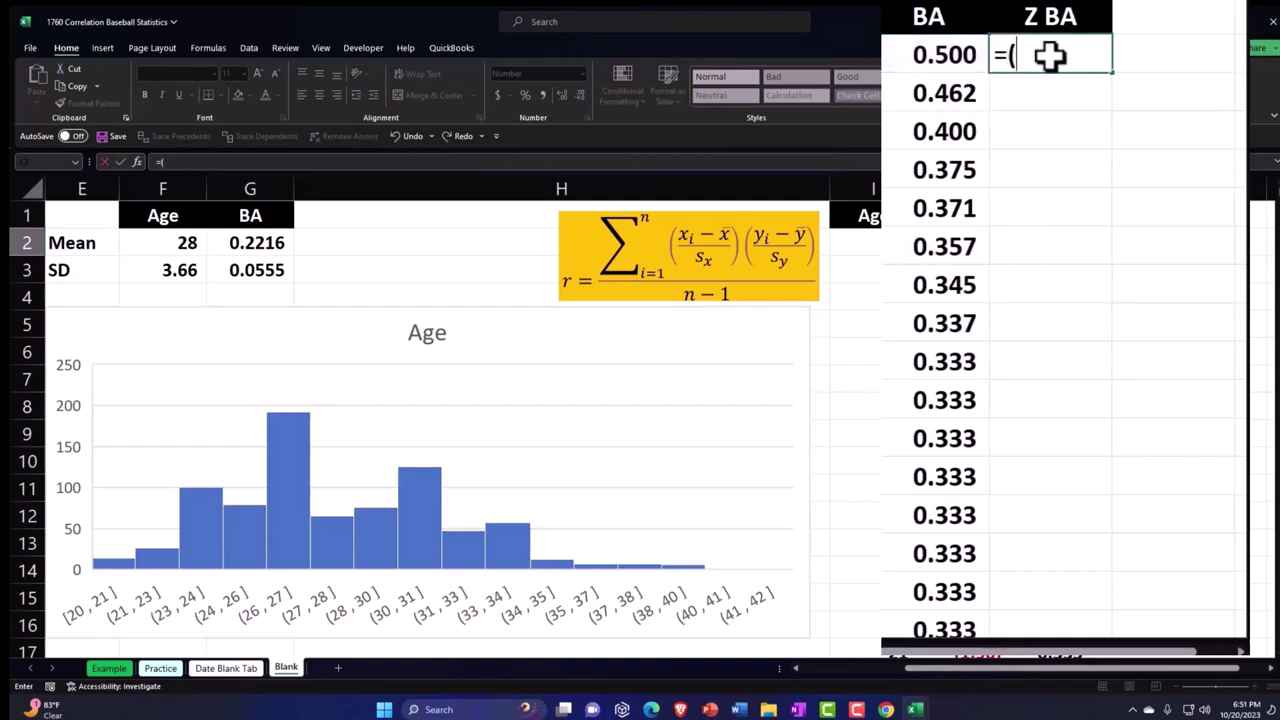
pyautogui.write('(')
pyautogui.press('Left')
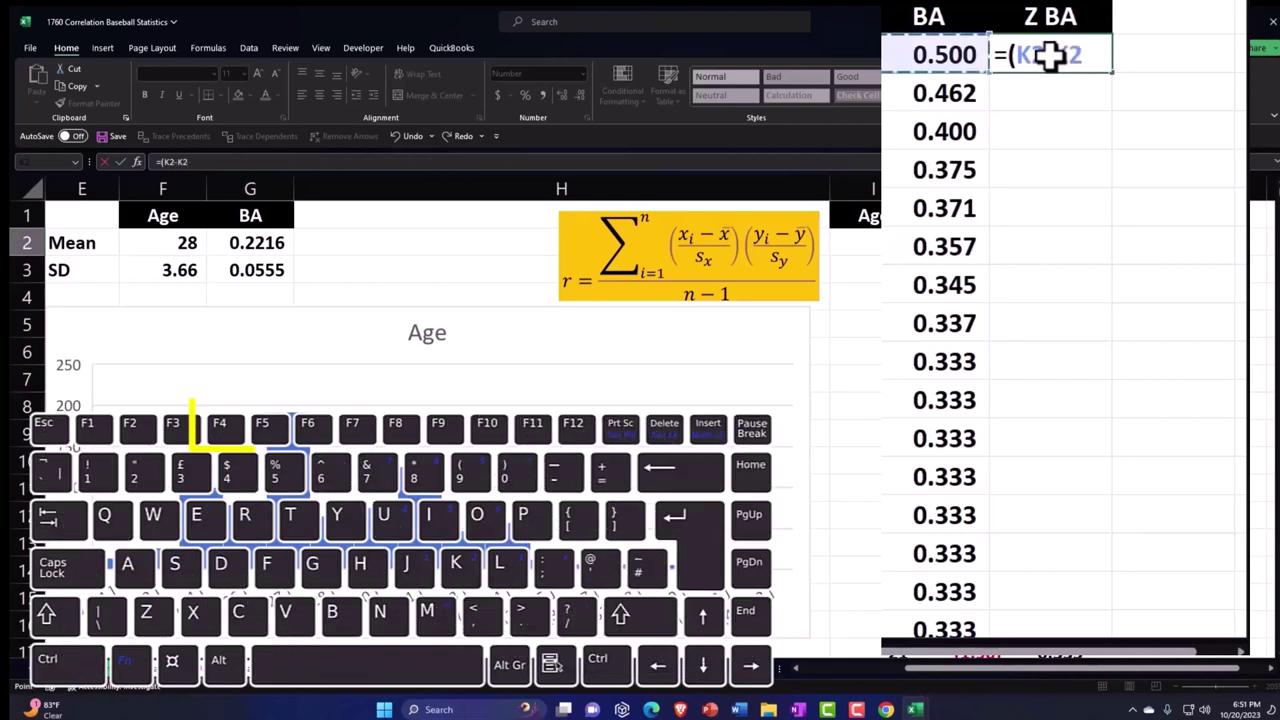
pyautogui.write('-')
pyautogui.press('Left')
pyautogui.press('Left')
pyautogui.press('Left')
pyautogui.press('Left')
pyautogui.press('Left')
pyautogui.press('Left')
pyautogui.press('Right')
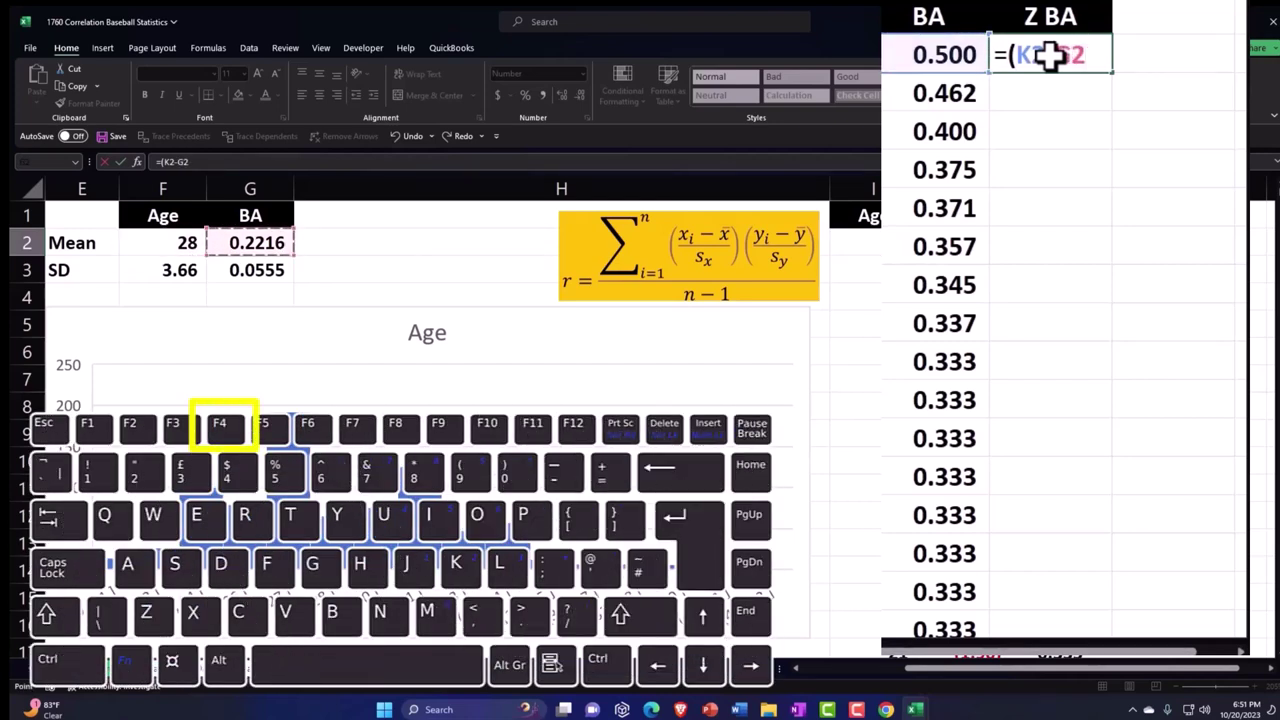
pyautogui.press('F4')
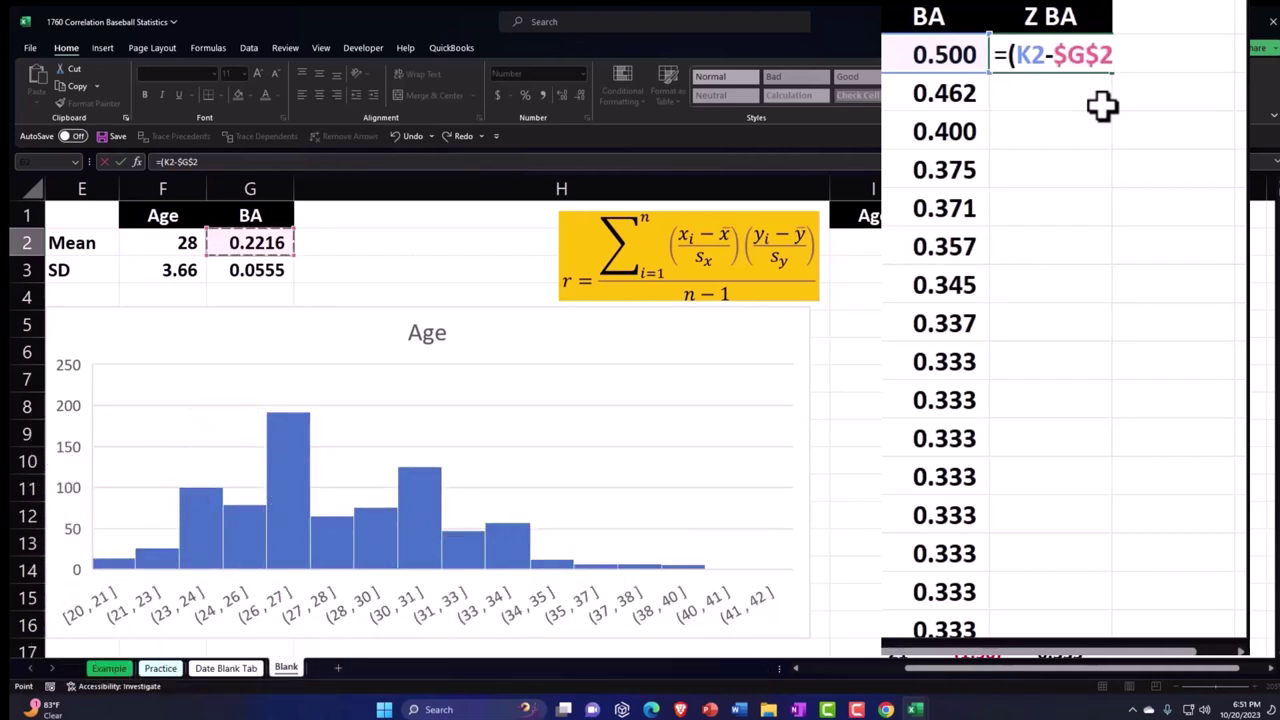
pyautogui.write(')/')
pyautogui.press('Left')
pyautogui.press('Left')
pyautogui.press('Left')
pyautogui.press('Left')
pyautogui.press('Left')
pyautogui.press('Left')
pyautogui.press('Right')
pyautogui.press('Down')
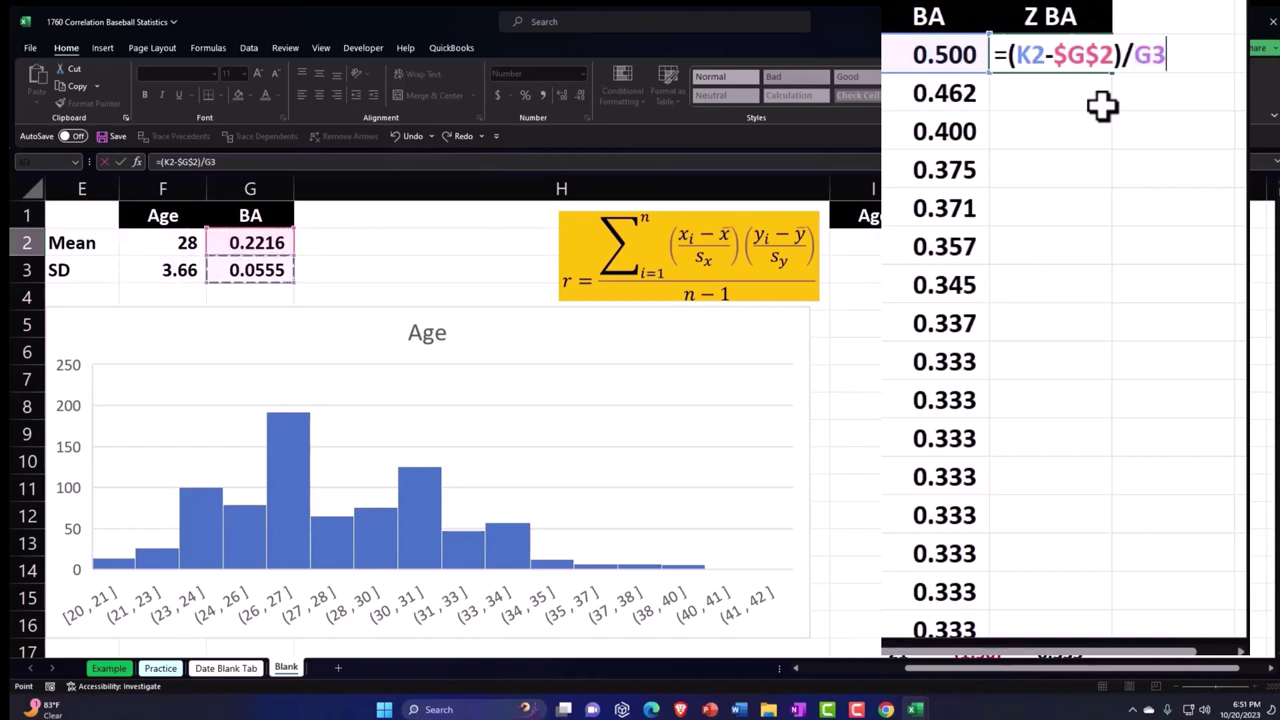
pyautogui.press('F4')
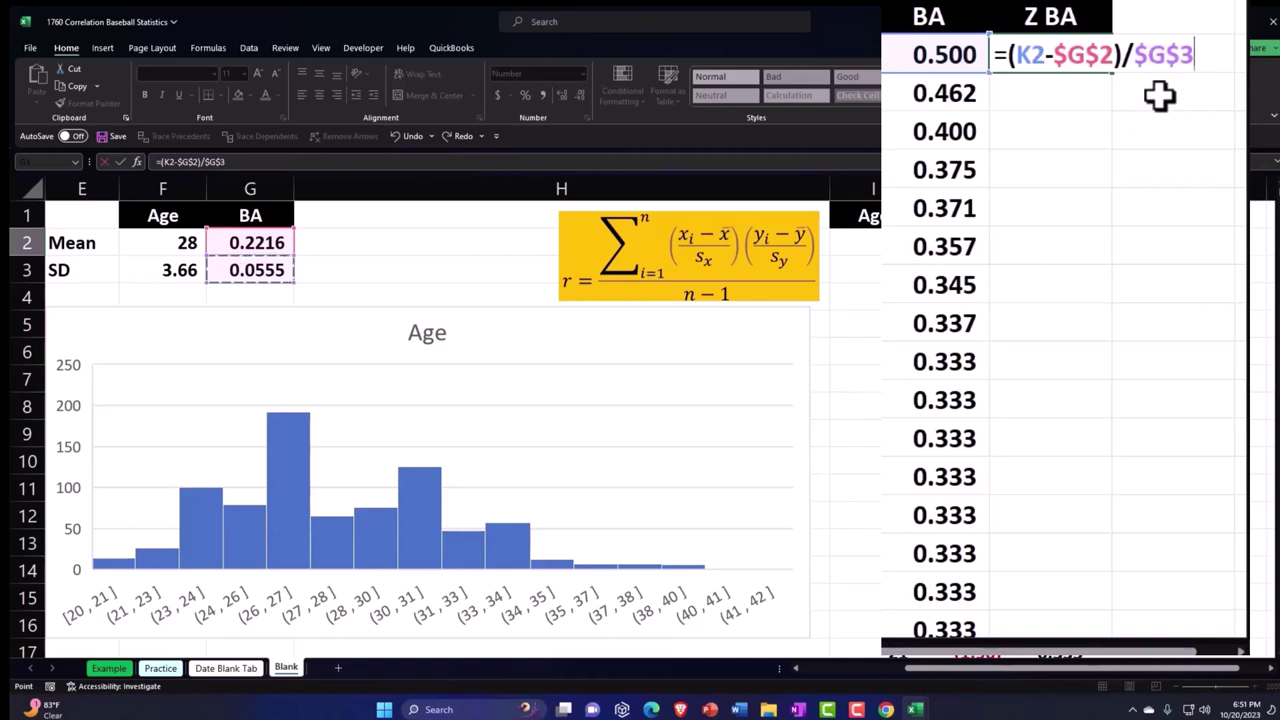
pyautogui.press('Return')
# - Format L2 to two decimal places and fill its formula down the Z BA column
pyautogui.click(1088, 57)
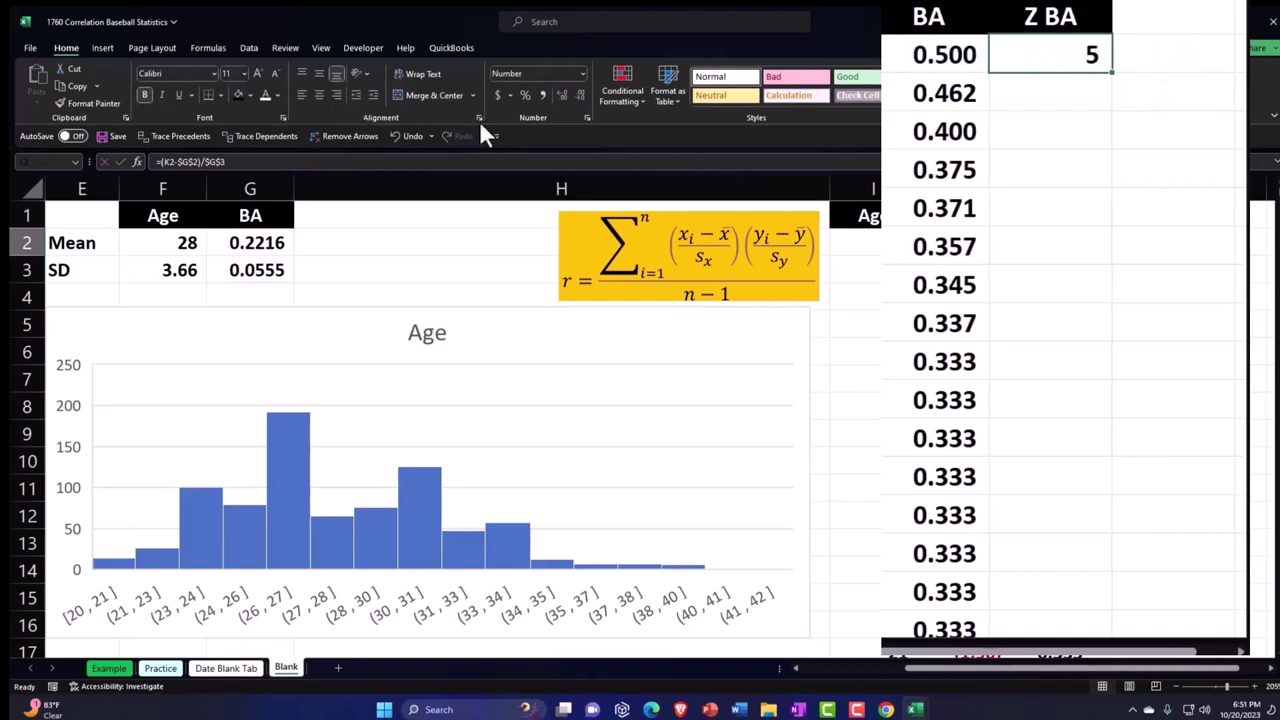
pyautogui.click(561, 96)
pyautogui.click(561, 96)
pyautogui.doubleClick(1111, 73)
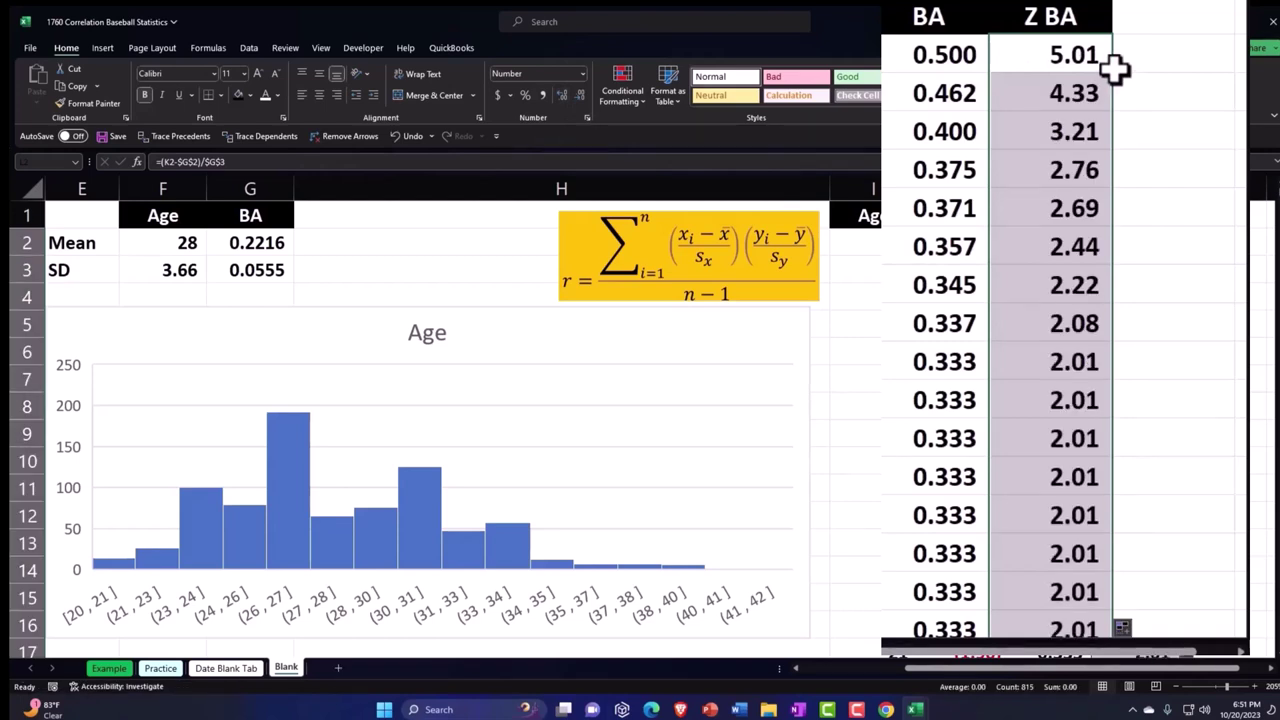
# - Narrow columns I through L to one equal width
pyautogui.click(873, 188)
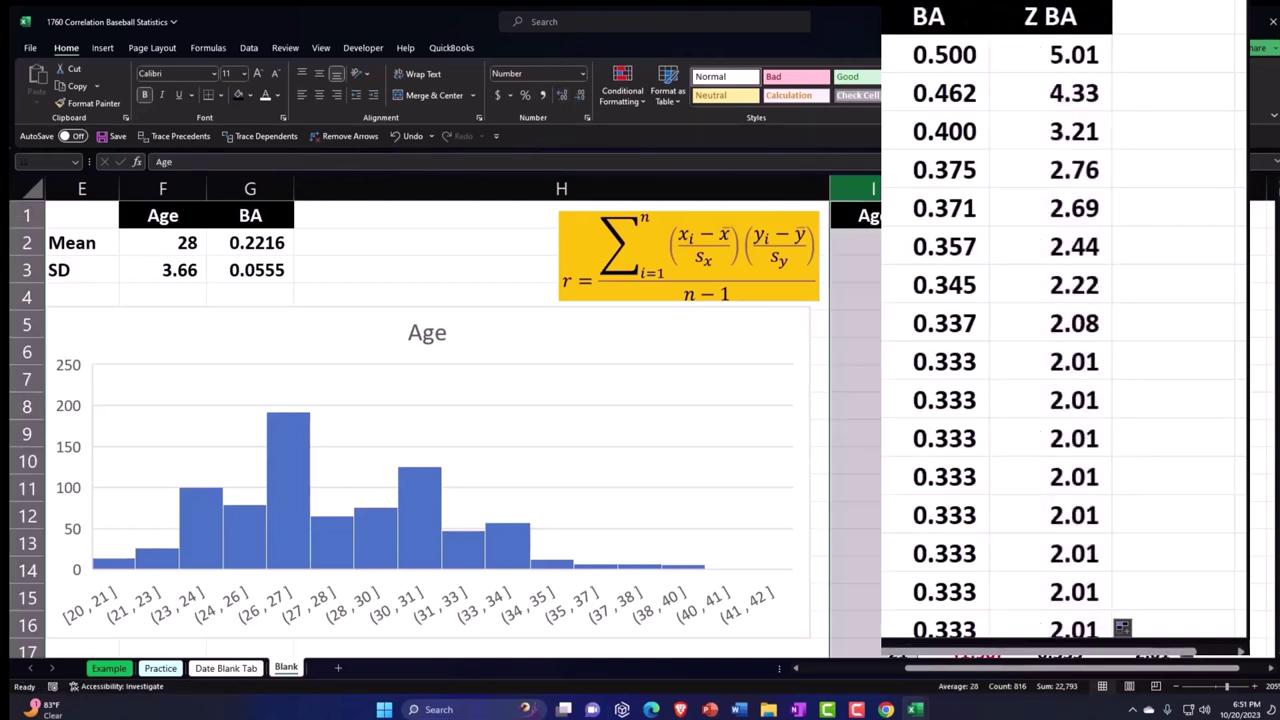
pyautogui.moveTo(873, 188); pyautogui.dragTo(1040, 187)
pyautogui.click(1012, 216)
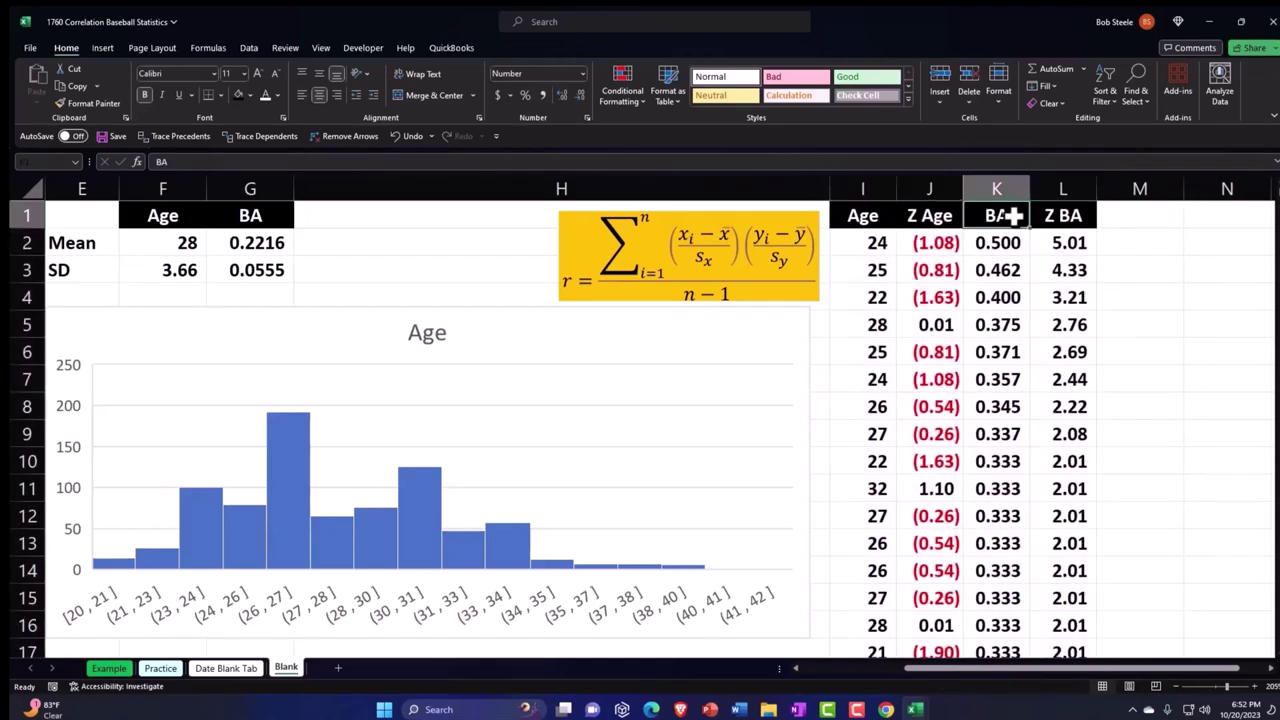
# - Enter the header Z Age * Z BA in cell M1
pyautogui.press('Right')
pyautogui.press('Right')
pyautogui.press('Right')
pyautogui.press('Right')
pyautogui.press('Right')
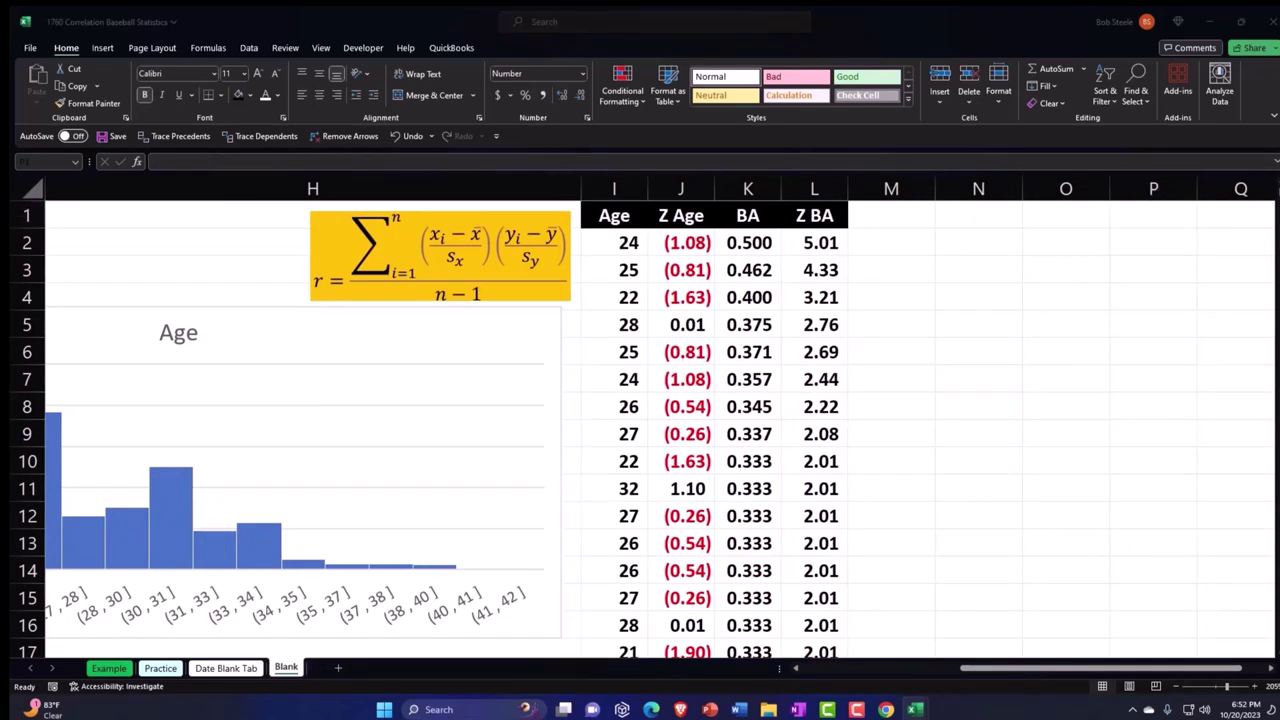
pyautogui.click(889, 222)
pyautogui.write('Z Age * Z BA')
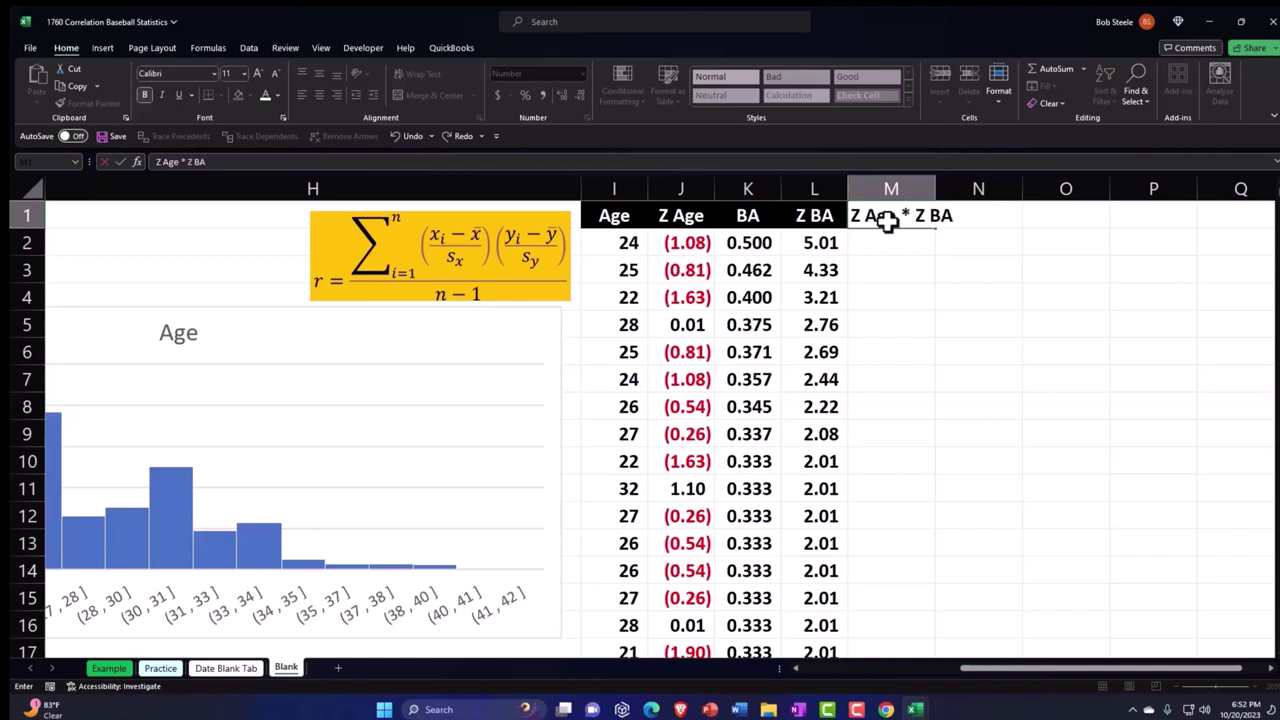
pyautogui.press('Return')
# - Wrap the header text in M1 and centre it horizontally
pyautogui.click(887, 220)
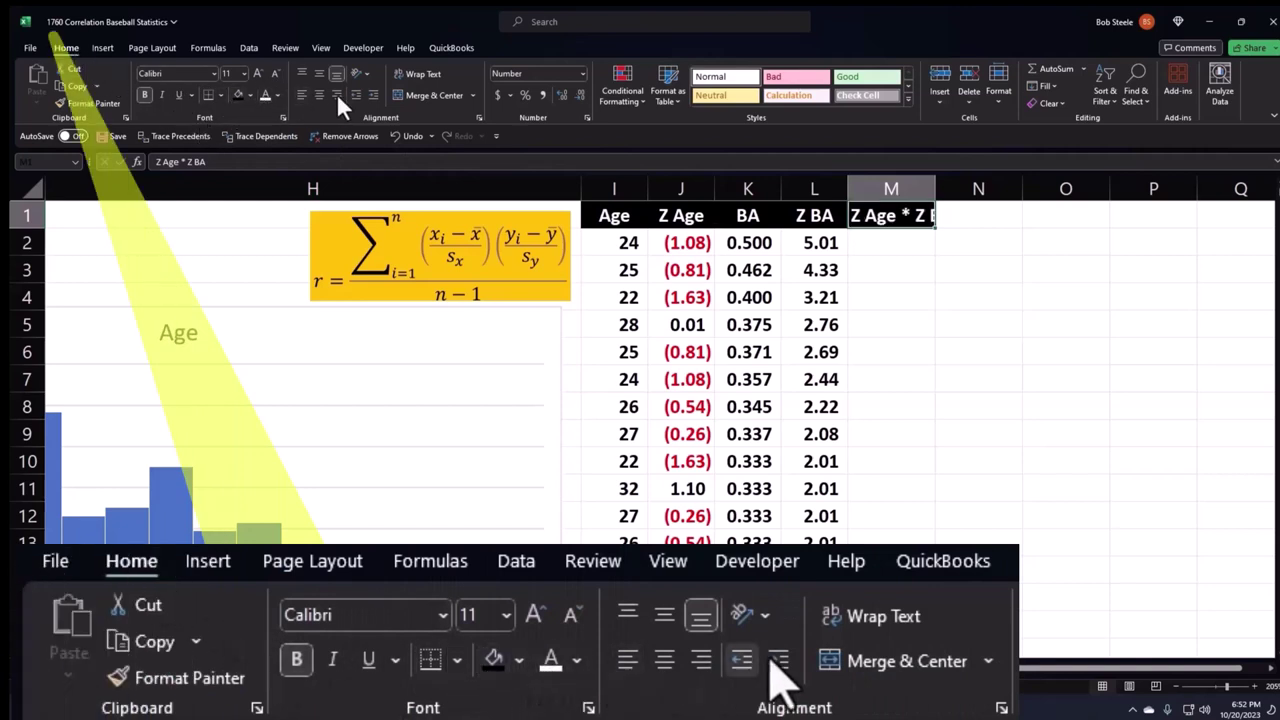
pyautogui.click(412, 75)
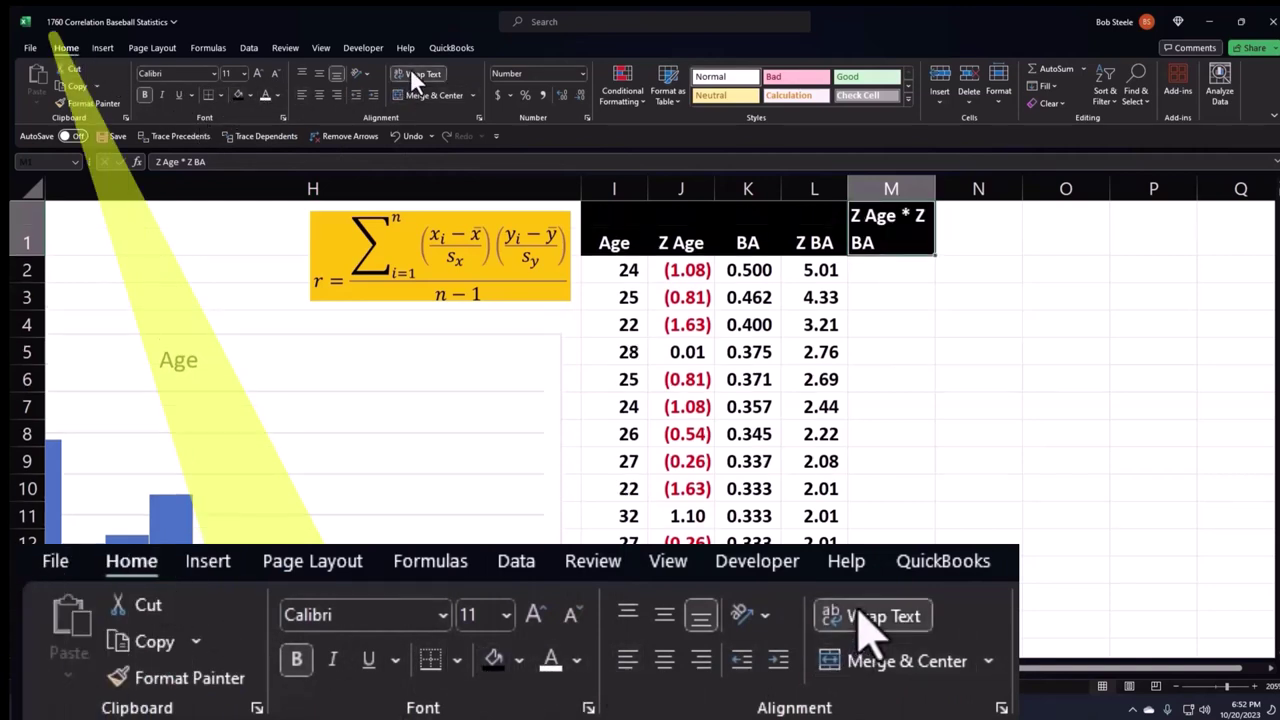
pyautogui.click(317, 95)
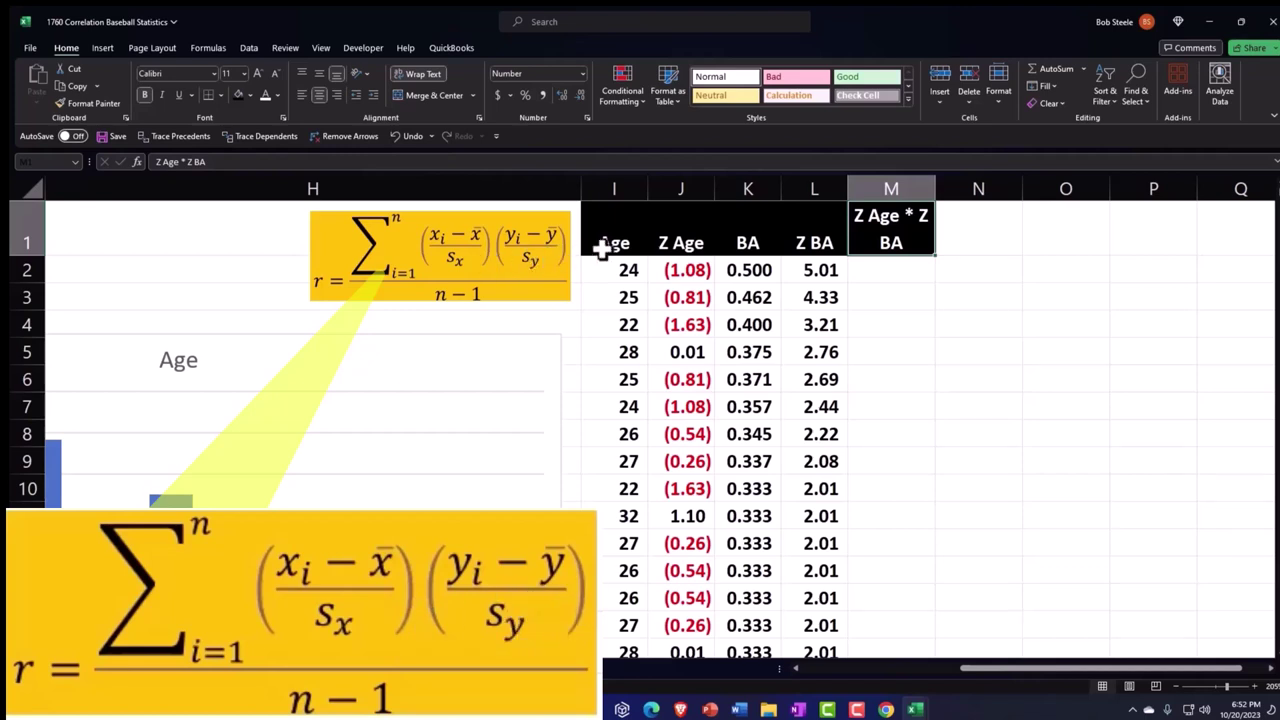
# - Enter the formula =J2*L2 in cell M2 to multiply the two z-scores
pyautogui.click(909, 276)
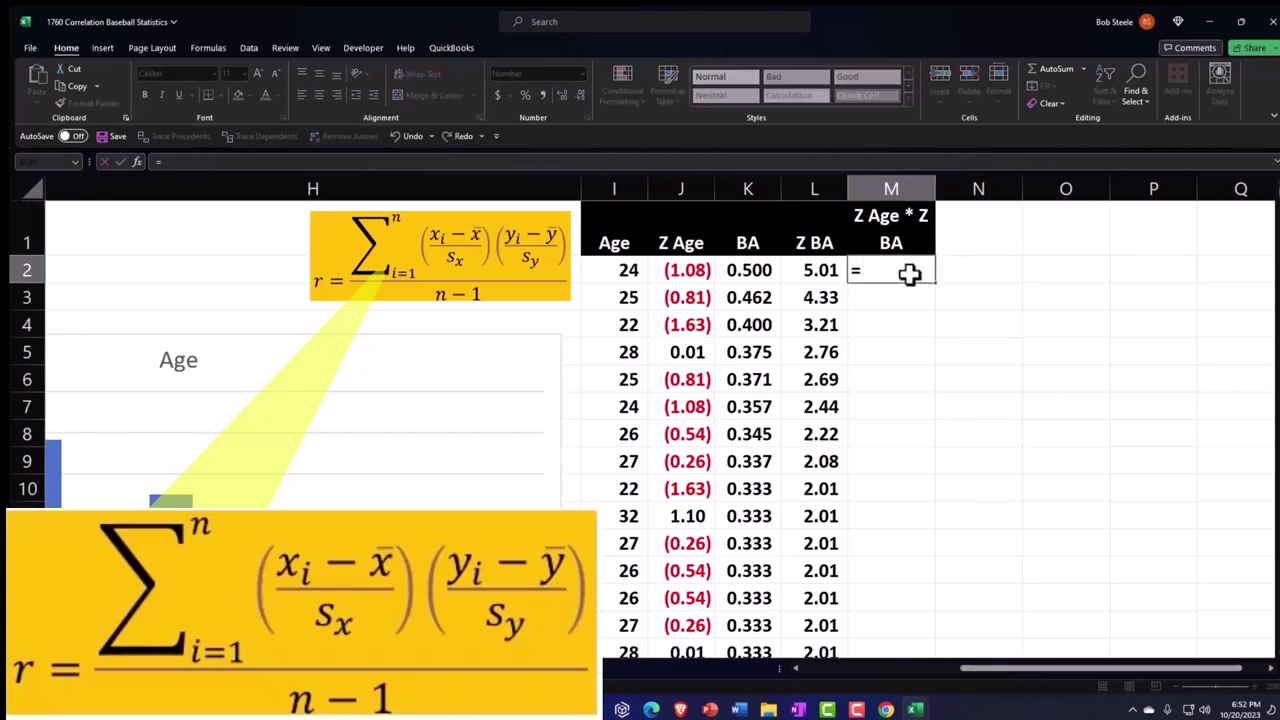
pyautogui.press('Left')
pyautogui.press('Left')
pyautogui.press('Left')
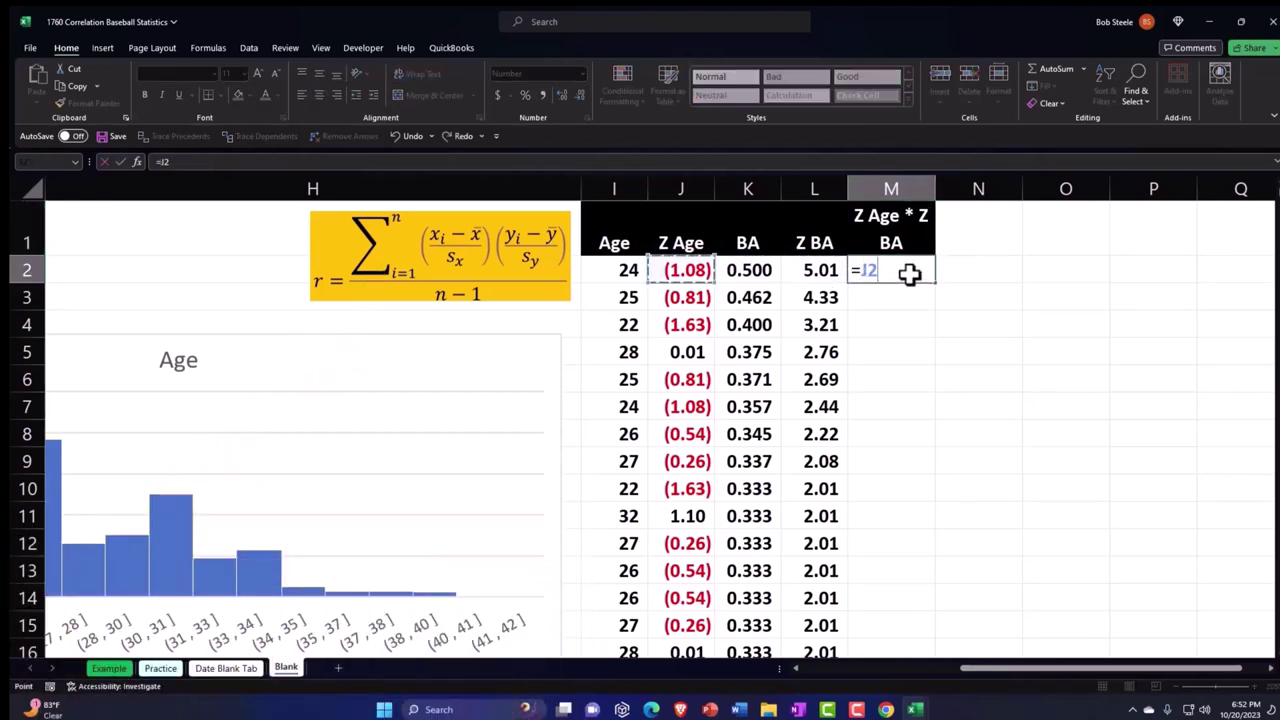
pyautogui.write('*')
pyautogui.press('Left')
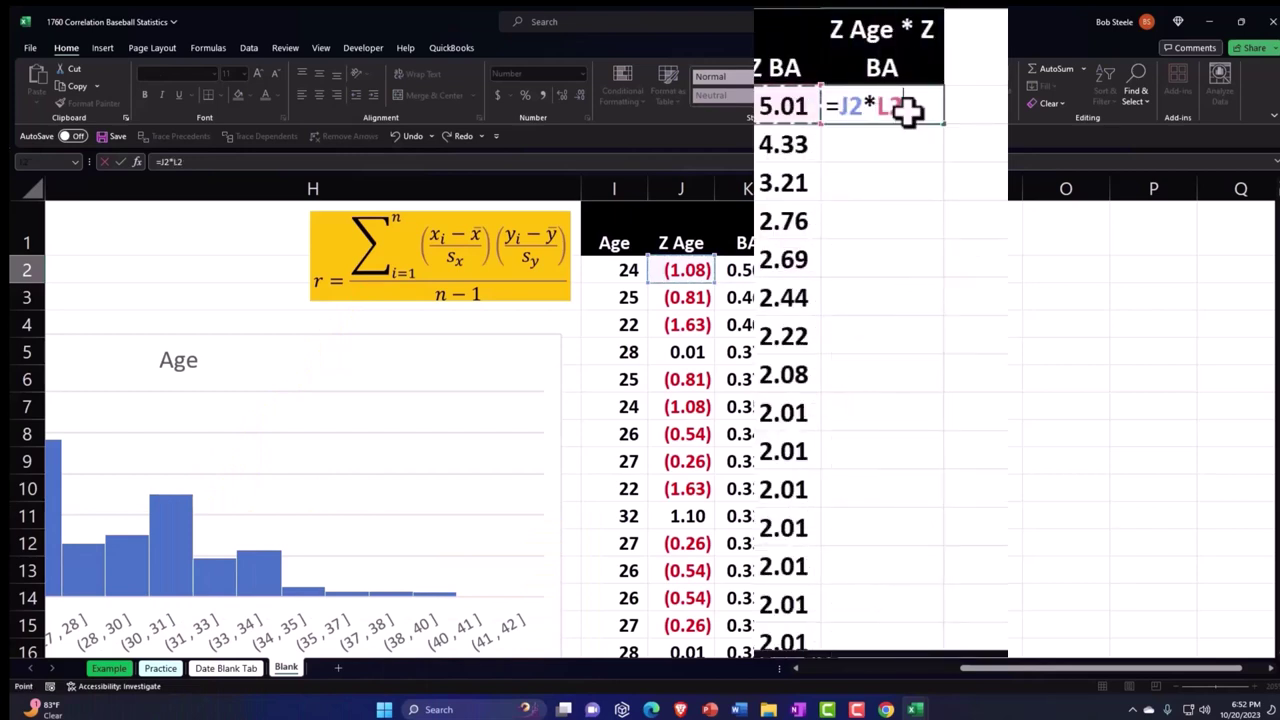
pyautogui.press('Return')
# - Format M2 to two decimal places and fill its formula down the Z Age * Z BA column
pyautogui.click(907, 108)
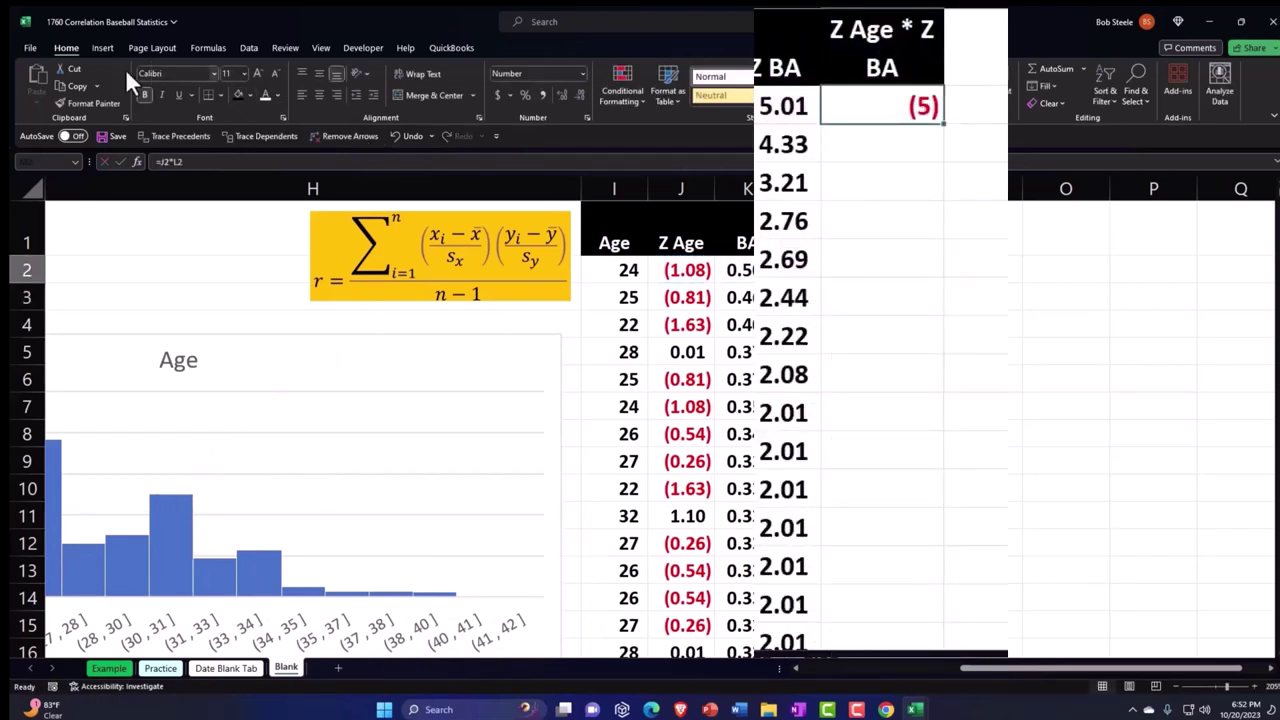
pyautogui.click(559, 93)
pyautogui.click(559, 93)
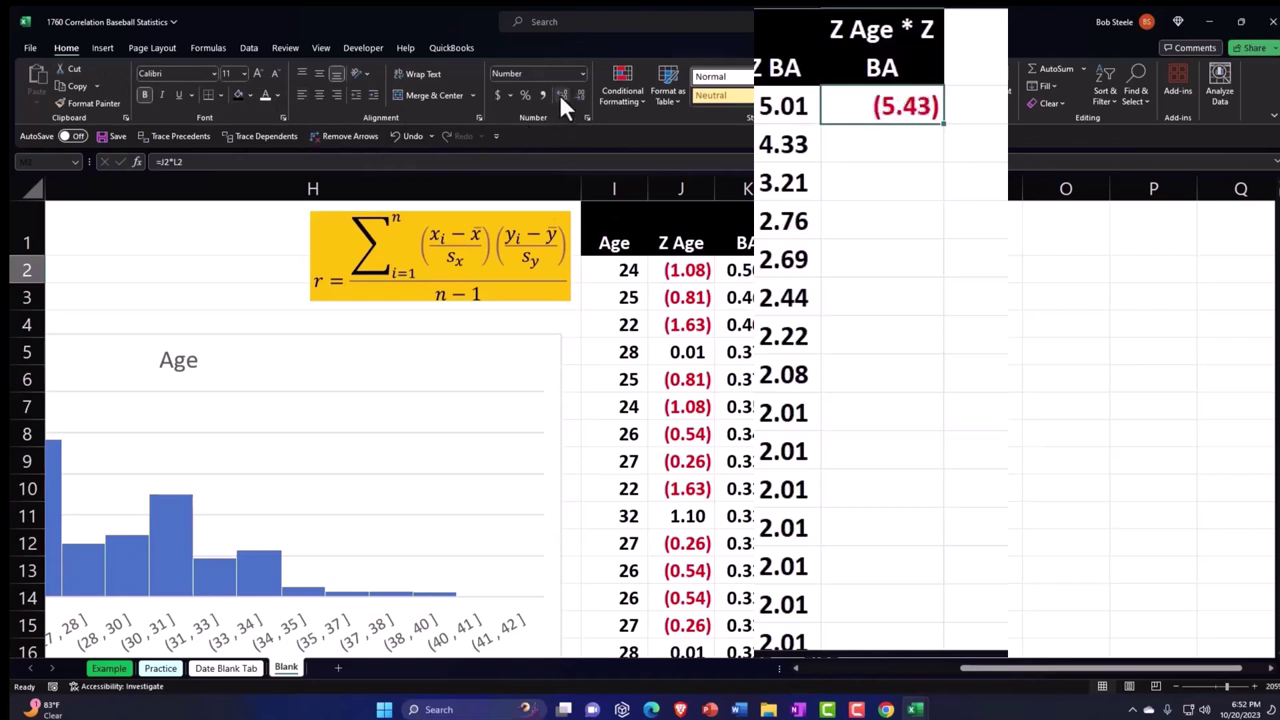
pyautogui.doubleClick(946, 122)
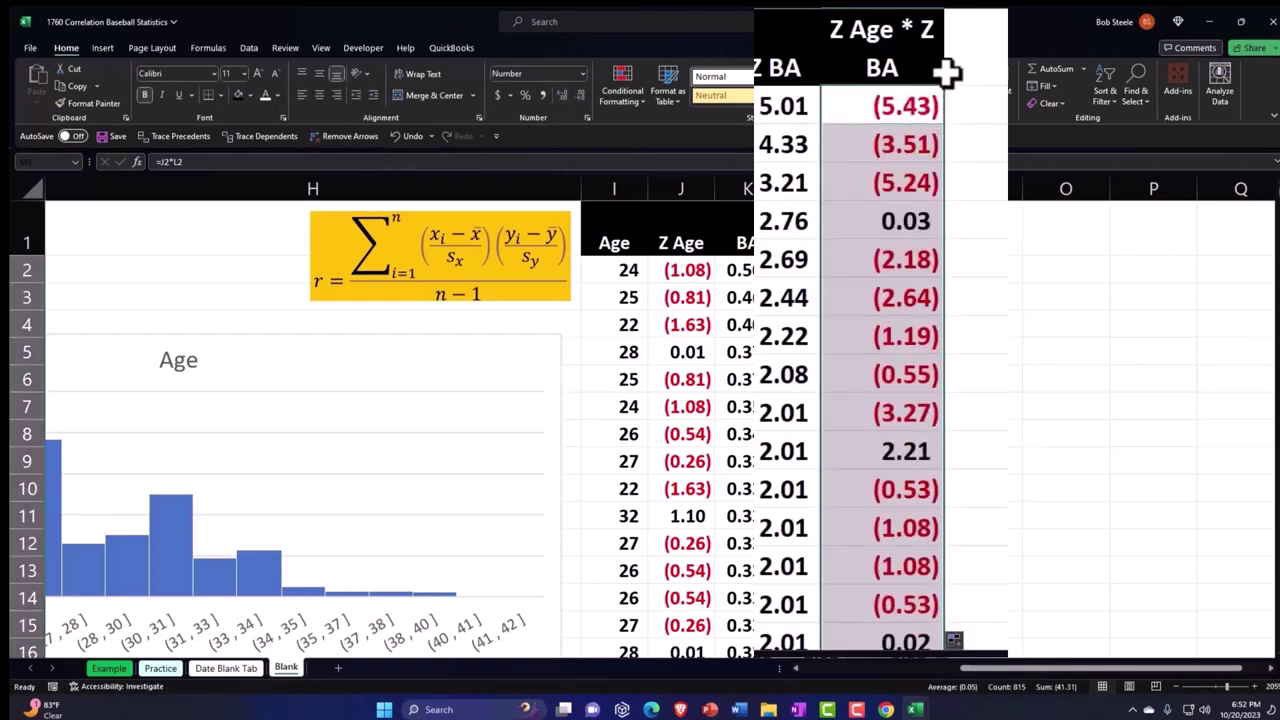
# - Narrow column M slightly and shrink column N to a thin spacer
pyautogui.moveTo(935, 188); pyautogui.dragTo(920, 188)
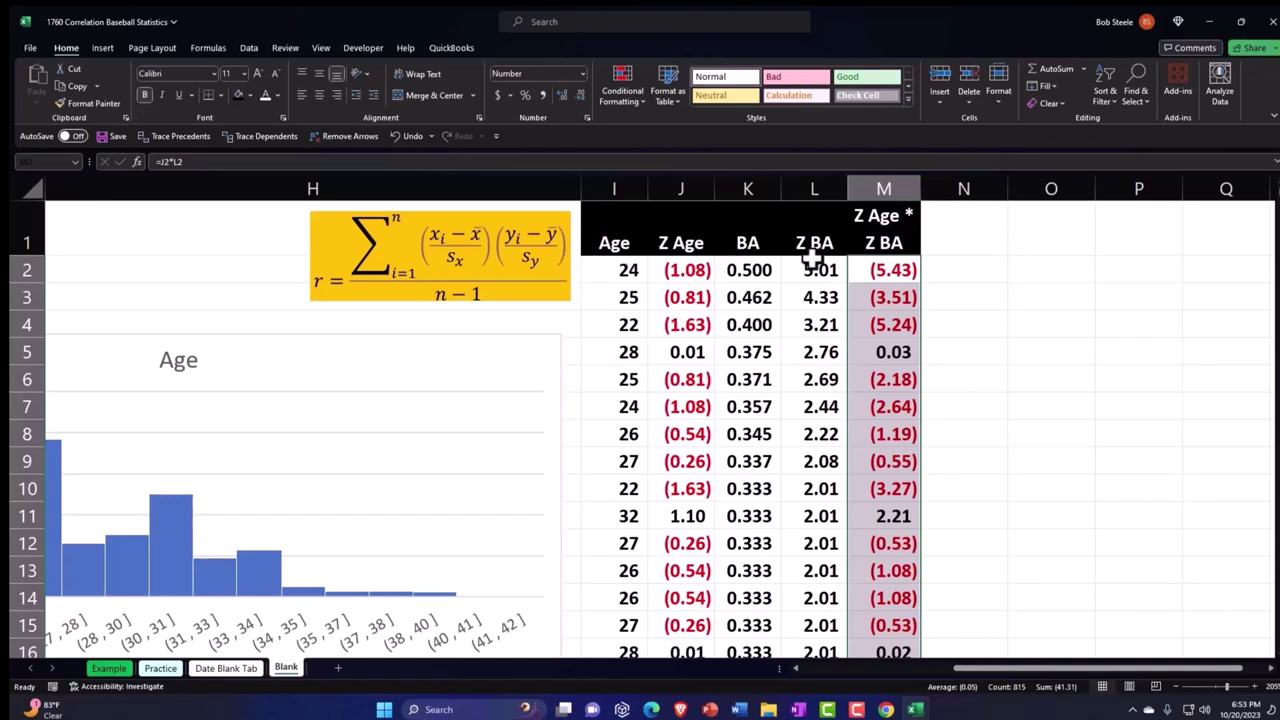
pyautogui.moveTo(1007, 188); pyautogui.dragTo(938, 188)
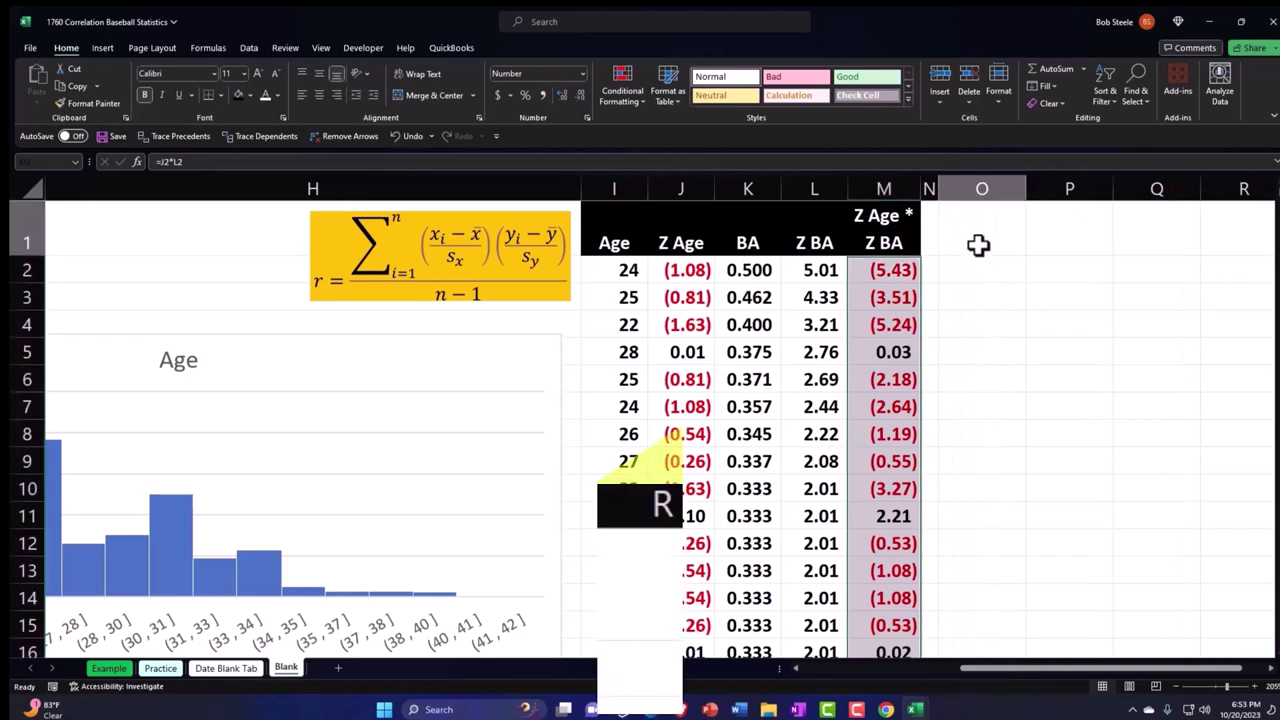
# - Enter the header R Correlation in cell O1
pyautogui.click(980, 249)
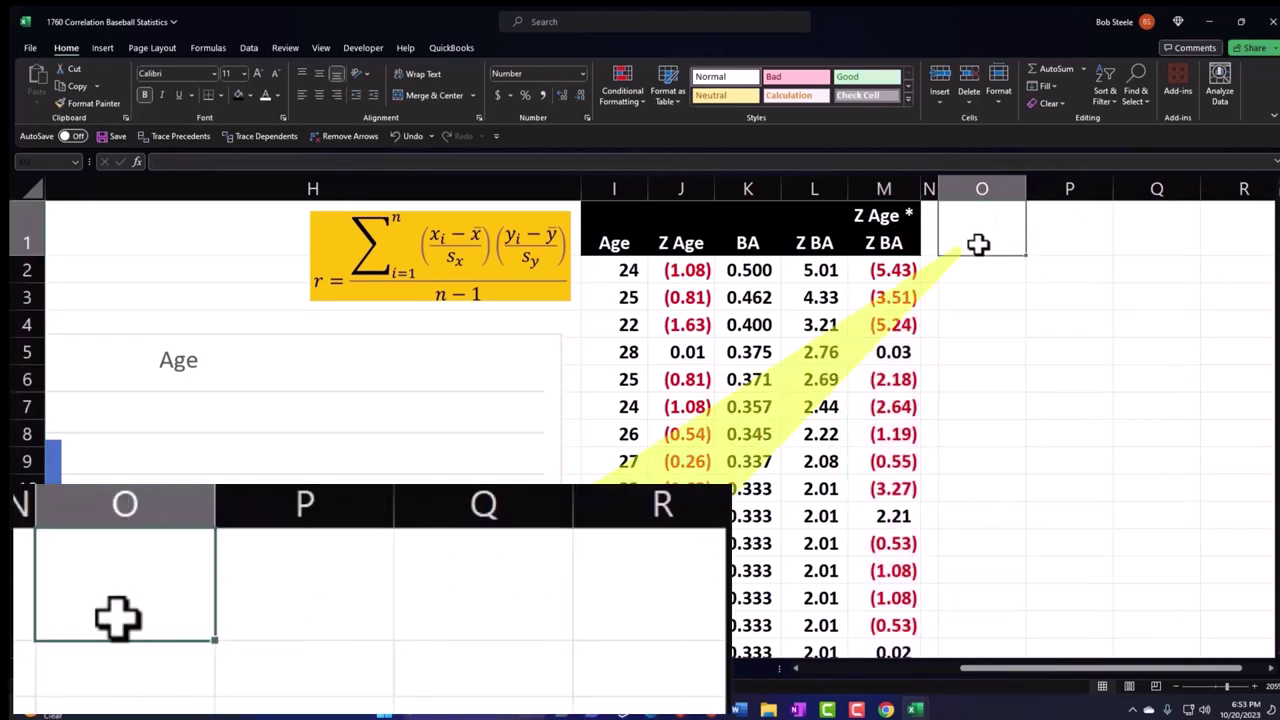
pyautogui.write('R Corr')
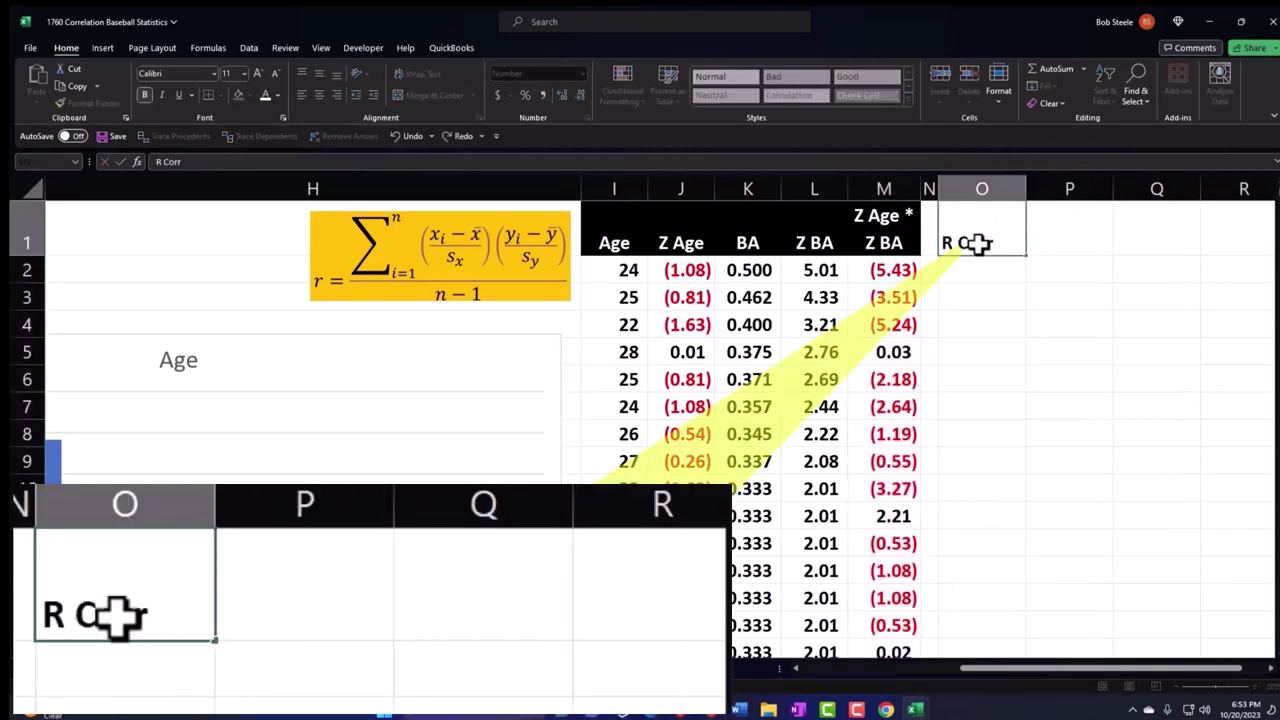
pyautogui.write('elati')
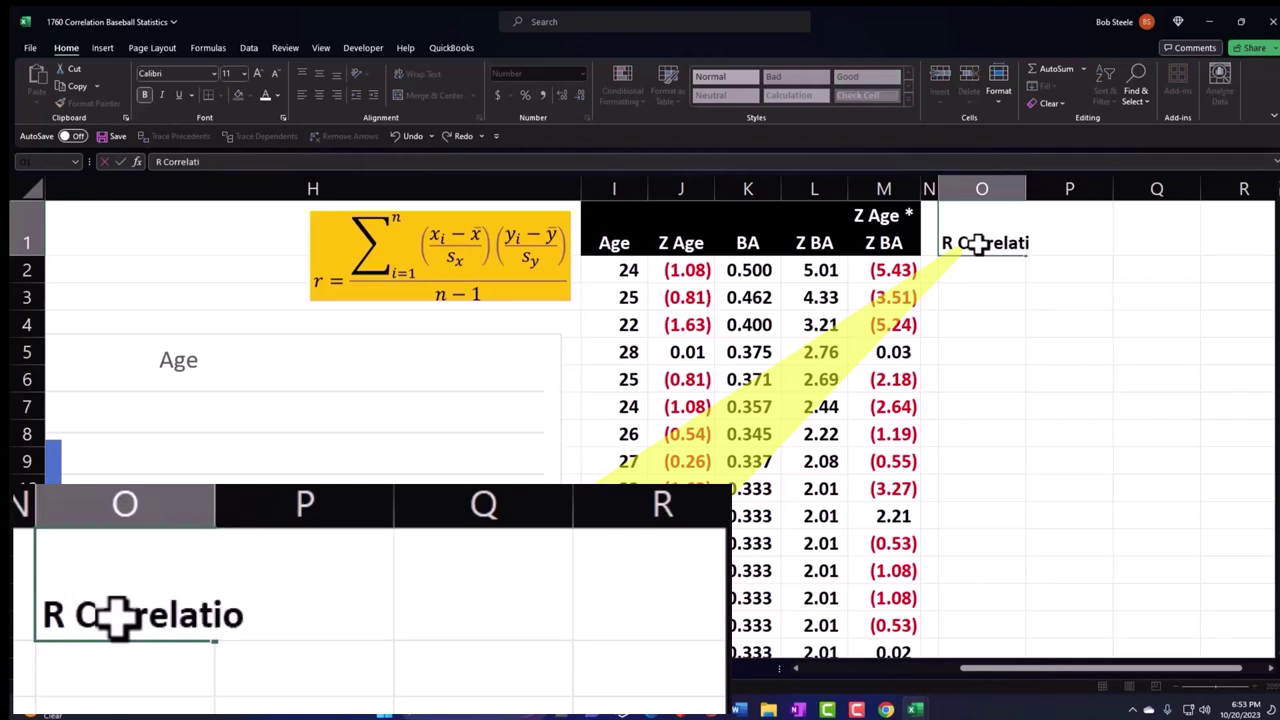
pyautogui.write('on')
pyautogui.press('Return')
# - Format the header range O1:Q1 with black fill and white font
pyautogui.press('Up')
pyautogui.hotkey('shift', 'Right')
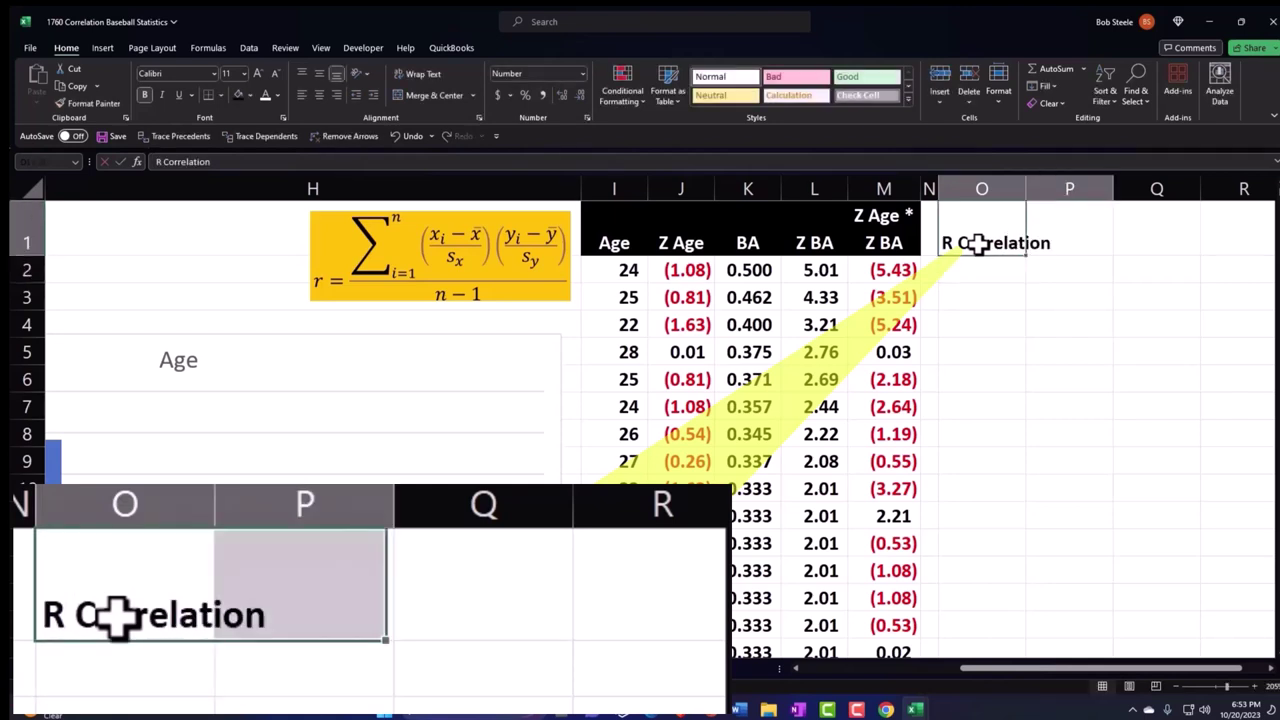
pyautogui.hotkey('shift', 'Right')
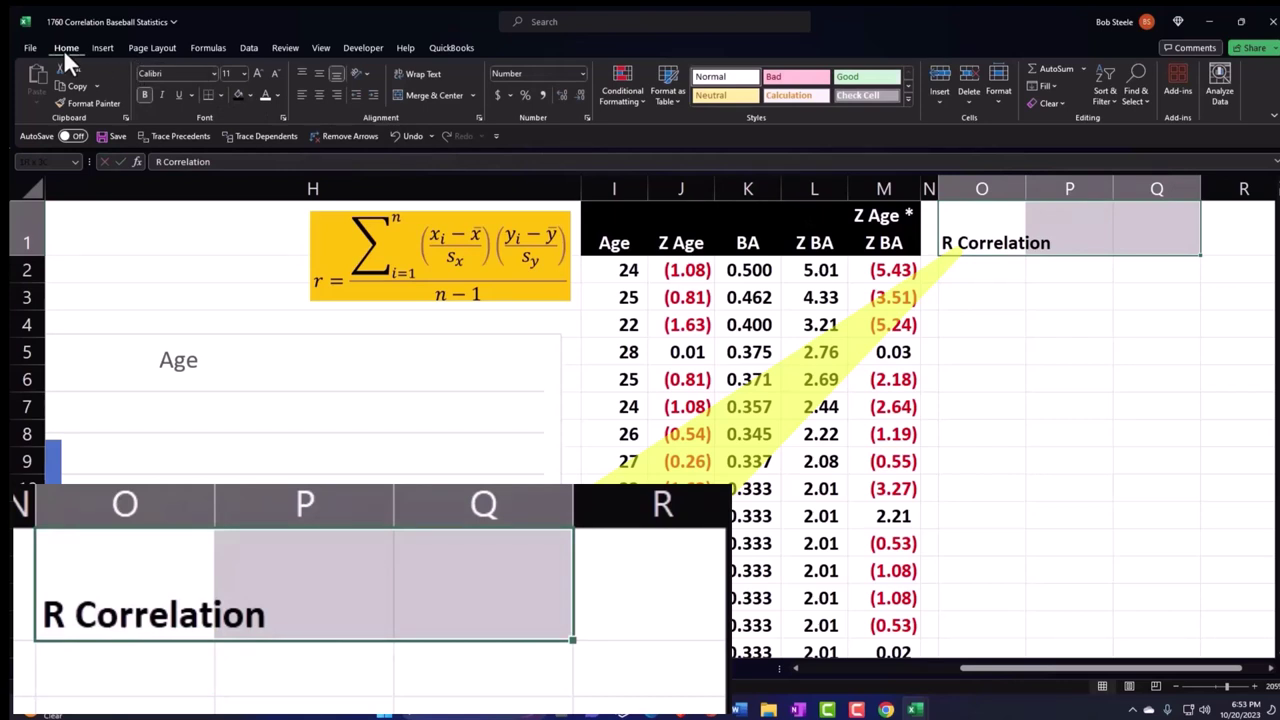
pyautogui.click(236, 96)
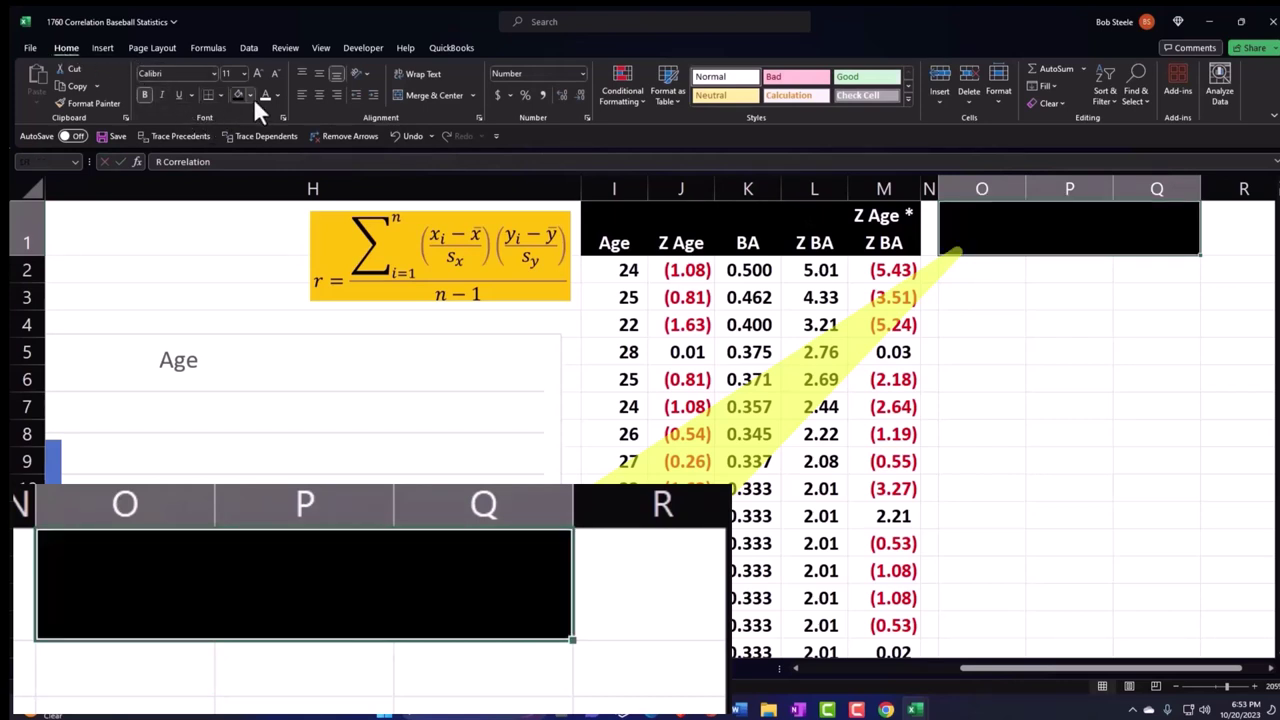
pyautogui.click(265, 95)
# - Enter the label "Sum of z age* z BA" in cell O2
pyautogui.click(971, 275)
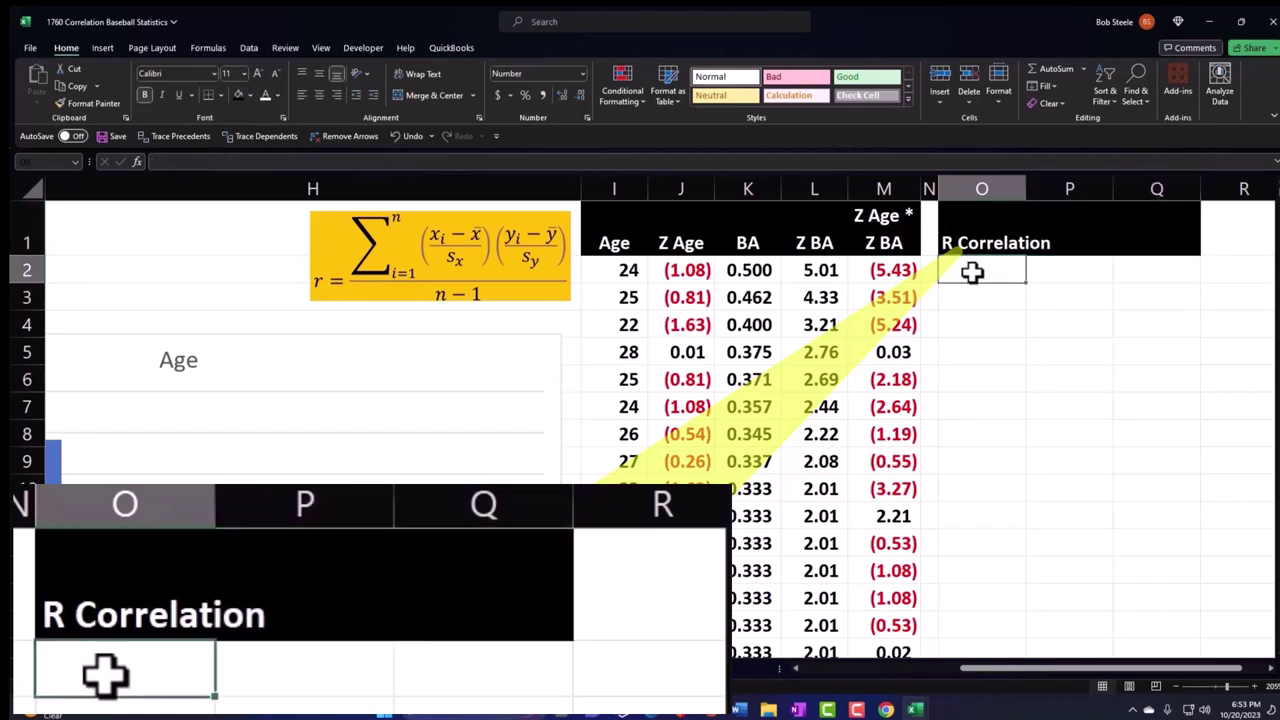
pyautogui.write('Su')
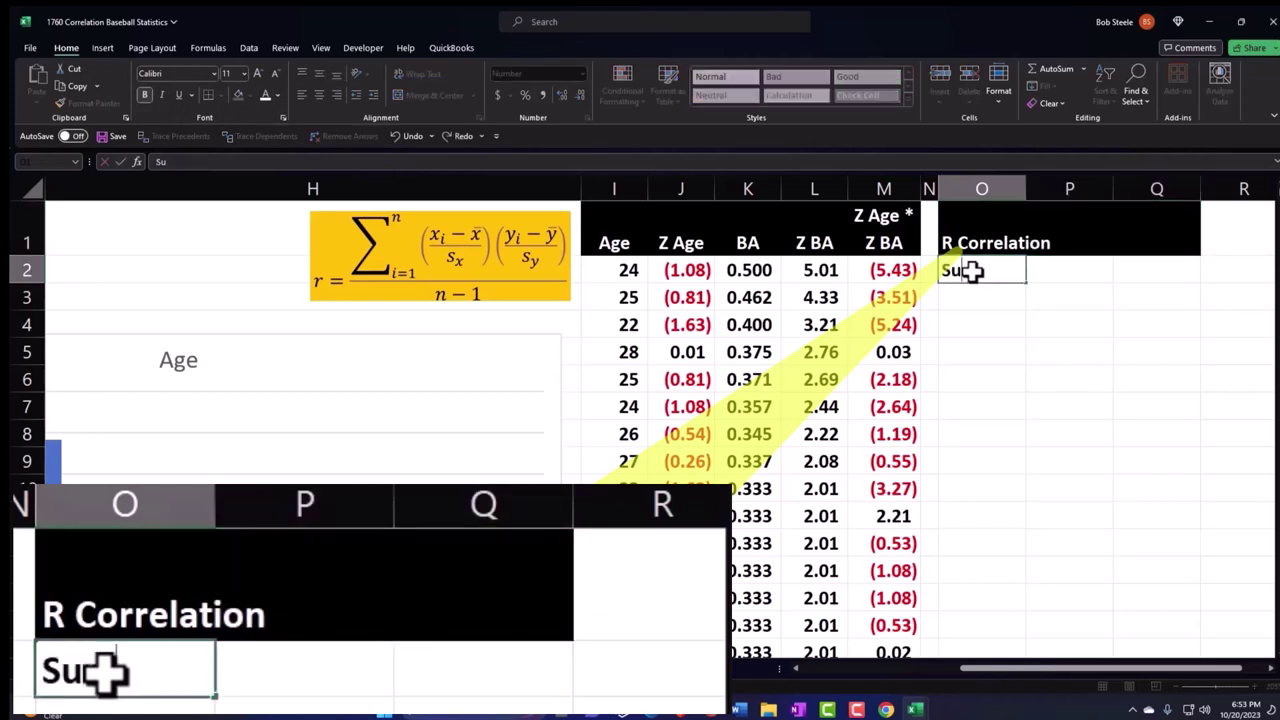
pyautogui.write('m of ')
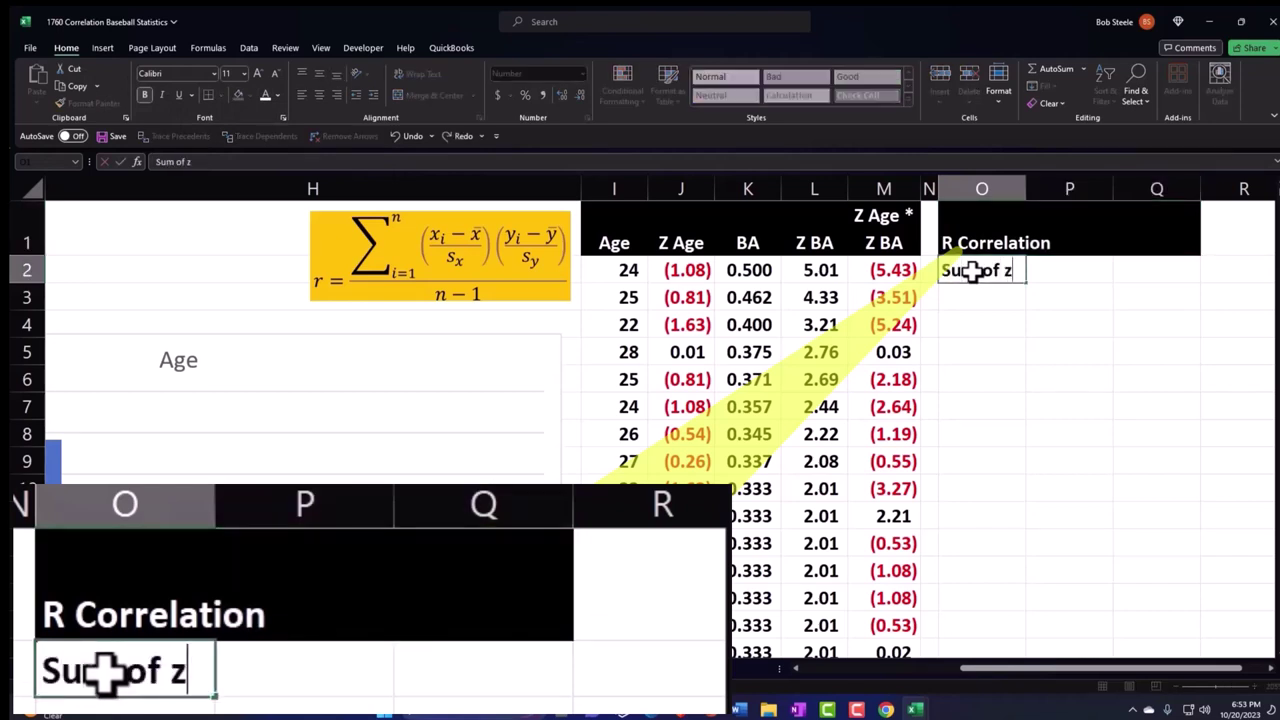
pyautogui.write('z age')
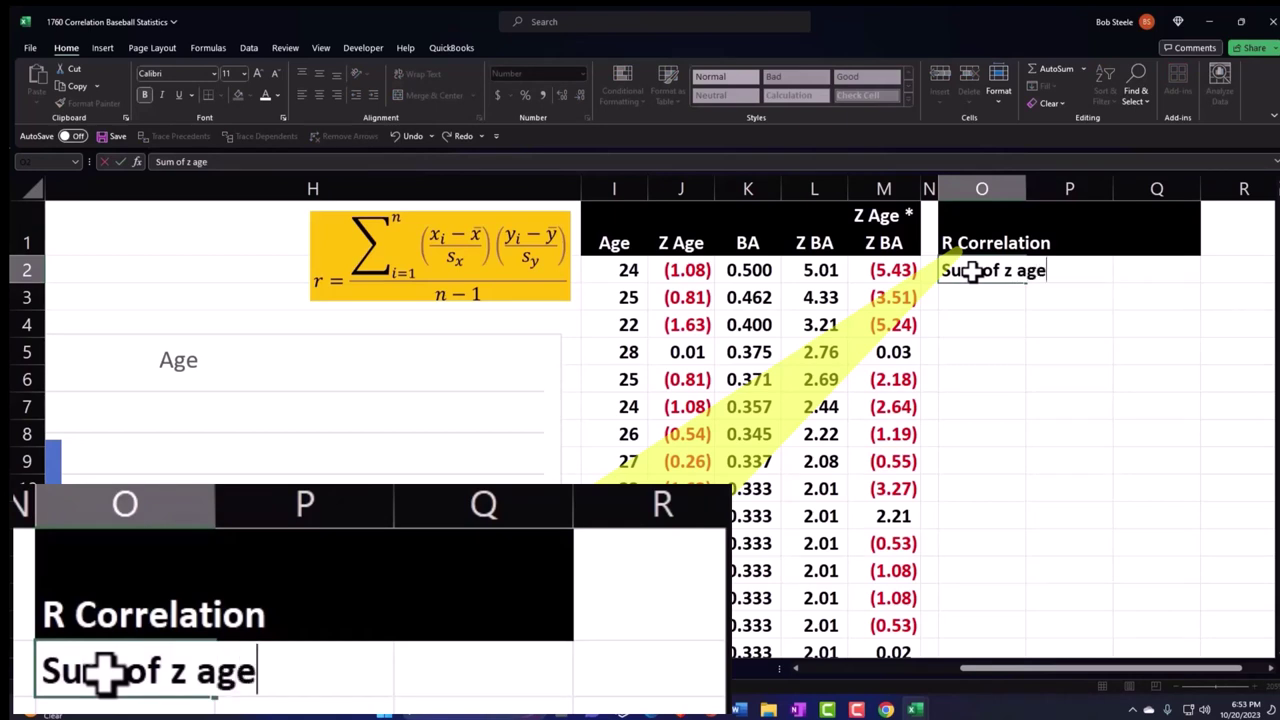
pyautogui.write('* z')
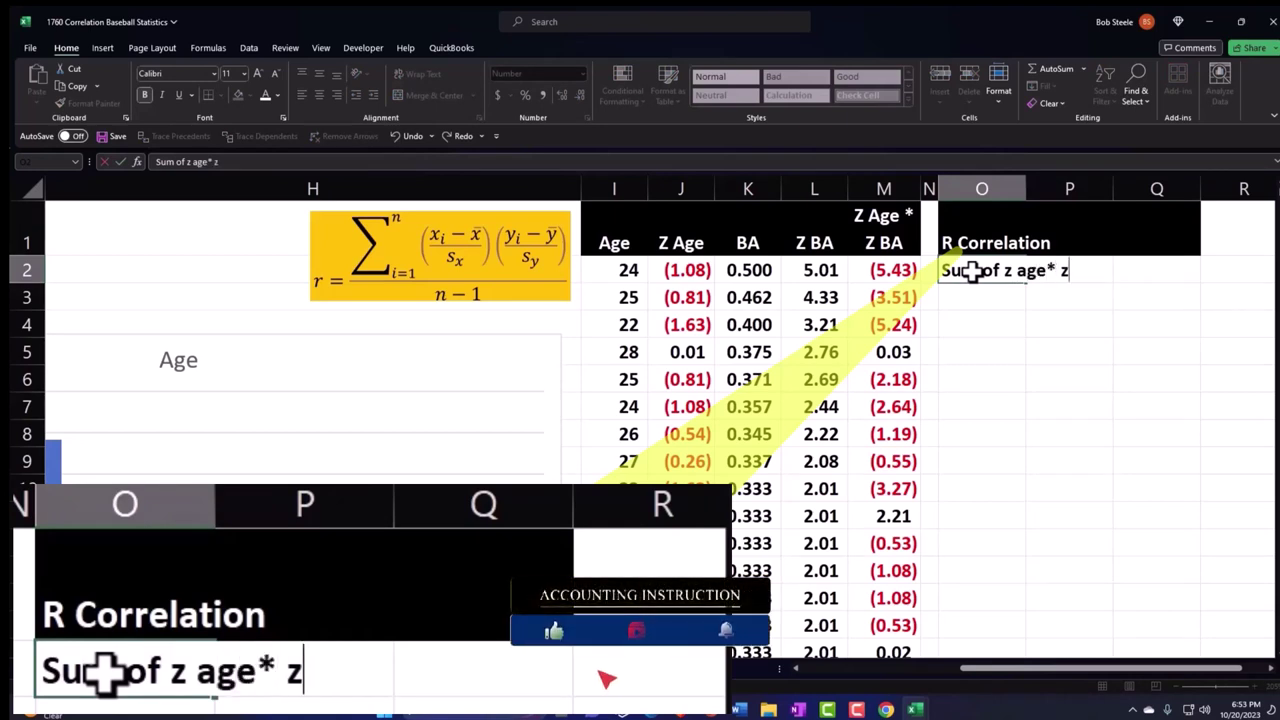
pyautogui.write('ba')
pyautogui.press('BackSpace')
pyautogui.press('BackSpace')
pyautogui.write('BA')
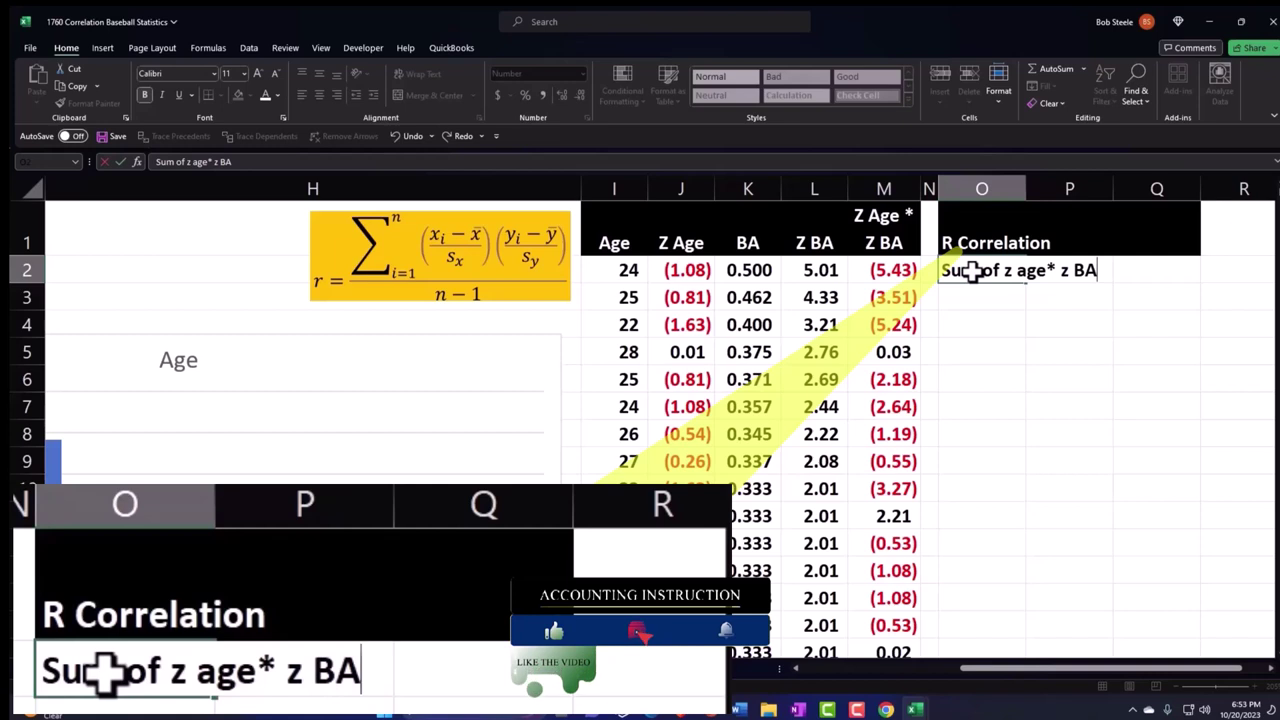
pyautogui.press('Tab')
# - Enter a SUM formula in cell Q2 that totals the z-score products in M2:M816
pyautogui.press('Tab')
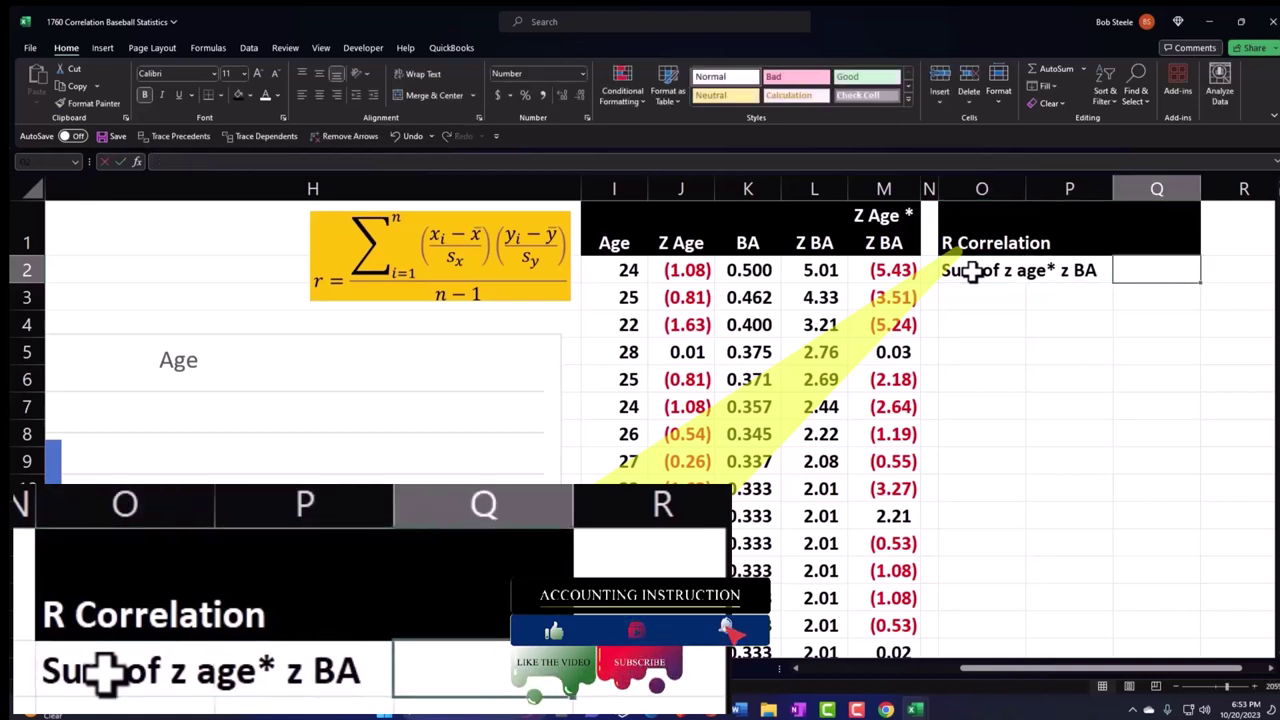
pyautogui.write('=')
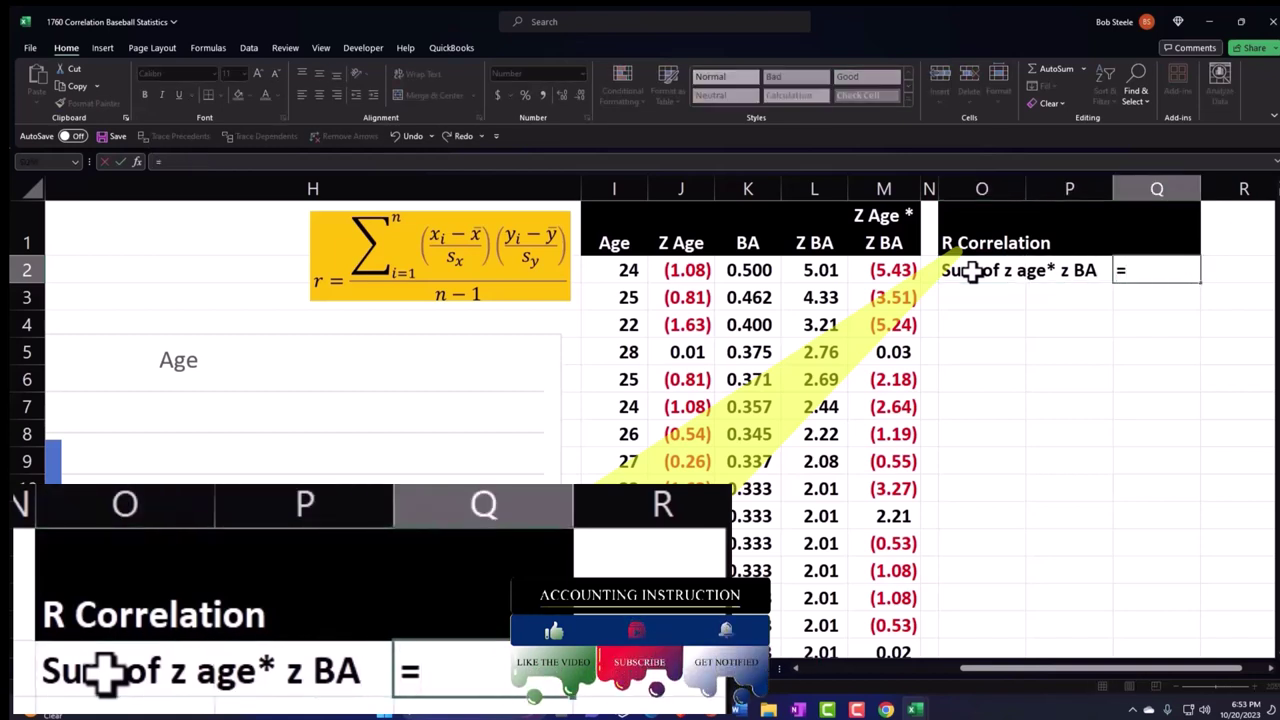
pyautogui.write('sum')
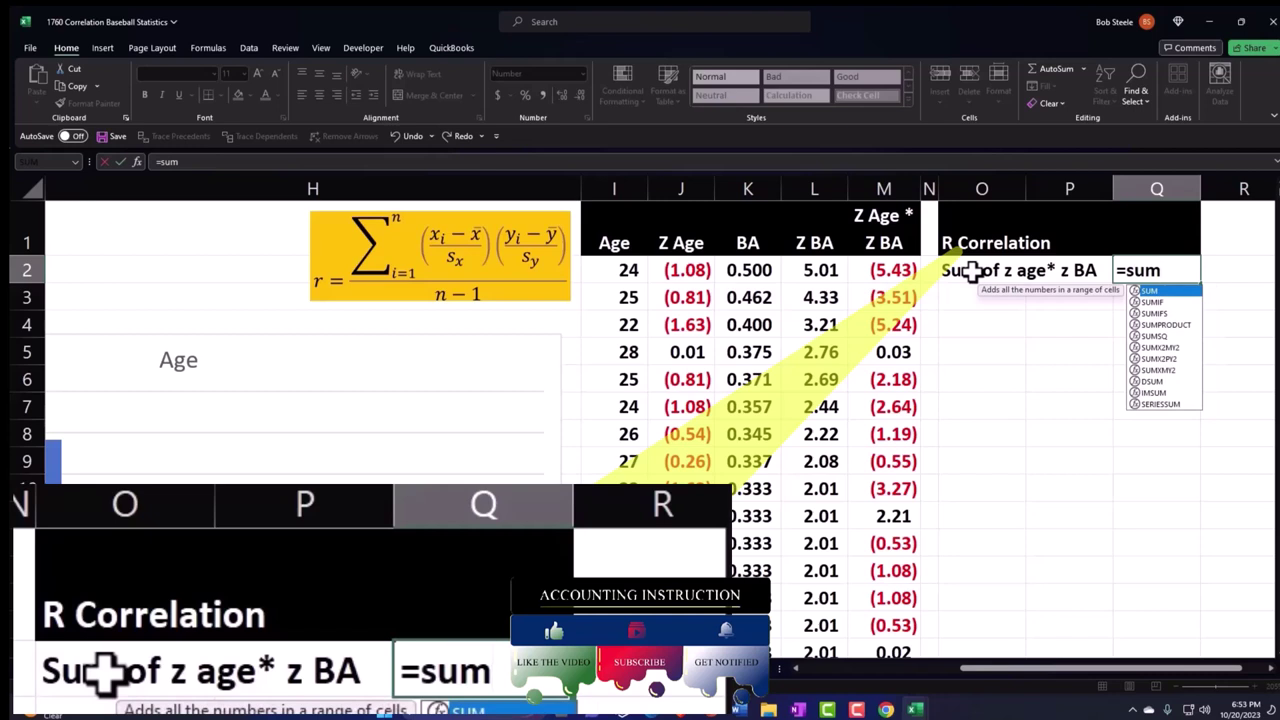
pyautogui.write('(')
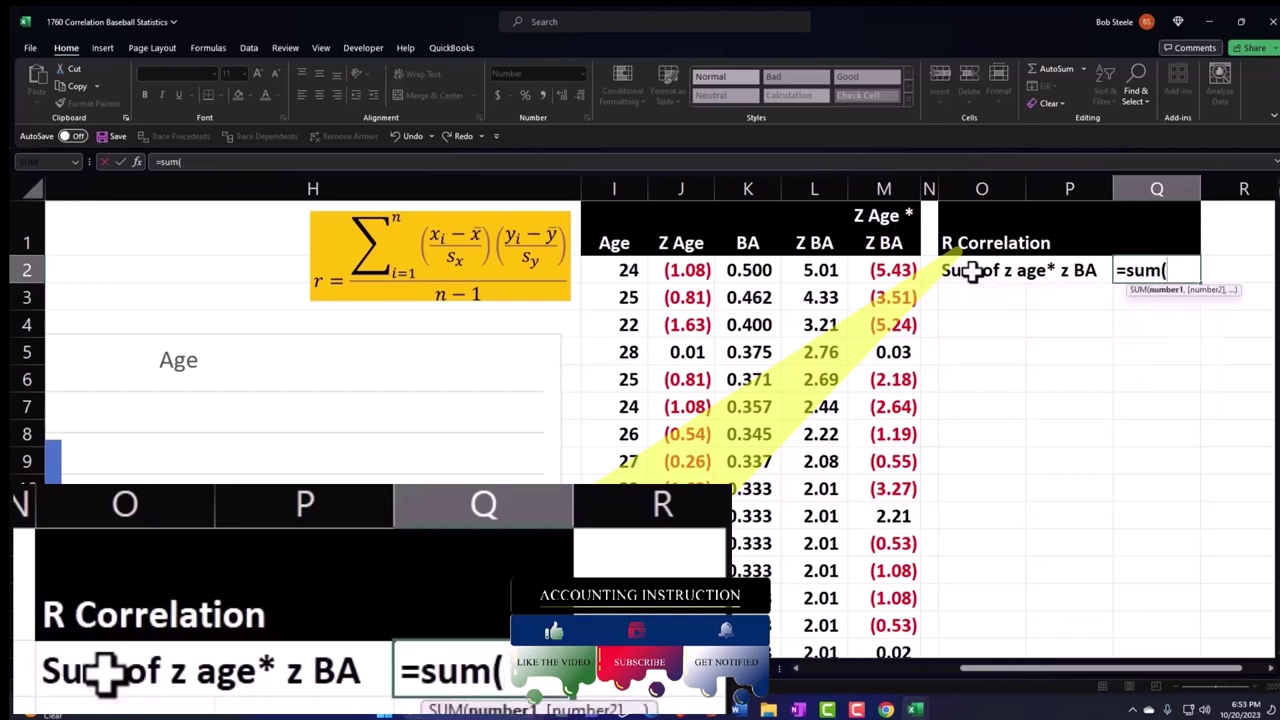
pyautogui.press('Left')
pyautogui.press('Left')
pyautogui.press('Left')
pyautogui.press('Left')
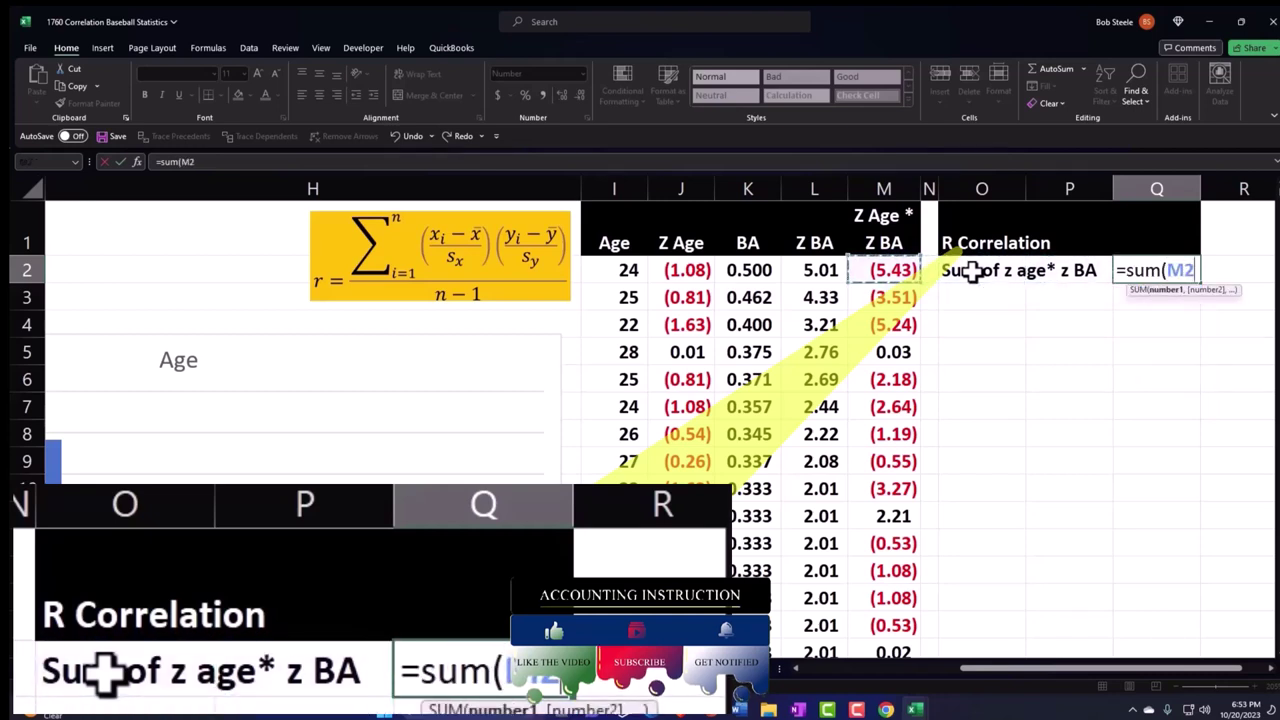
pyautogui.hotkey('ctrl', 'shift', 'Down')
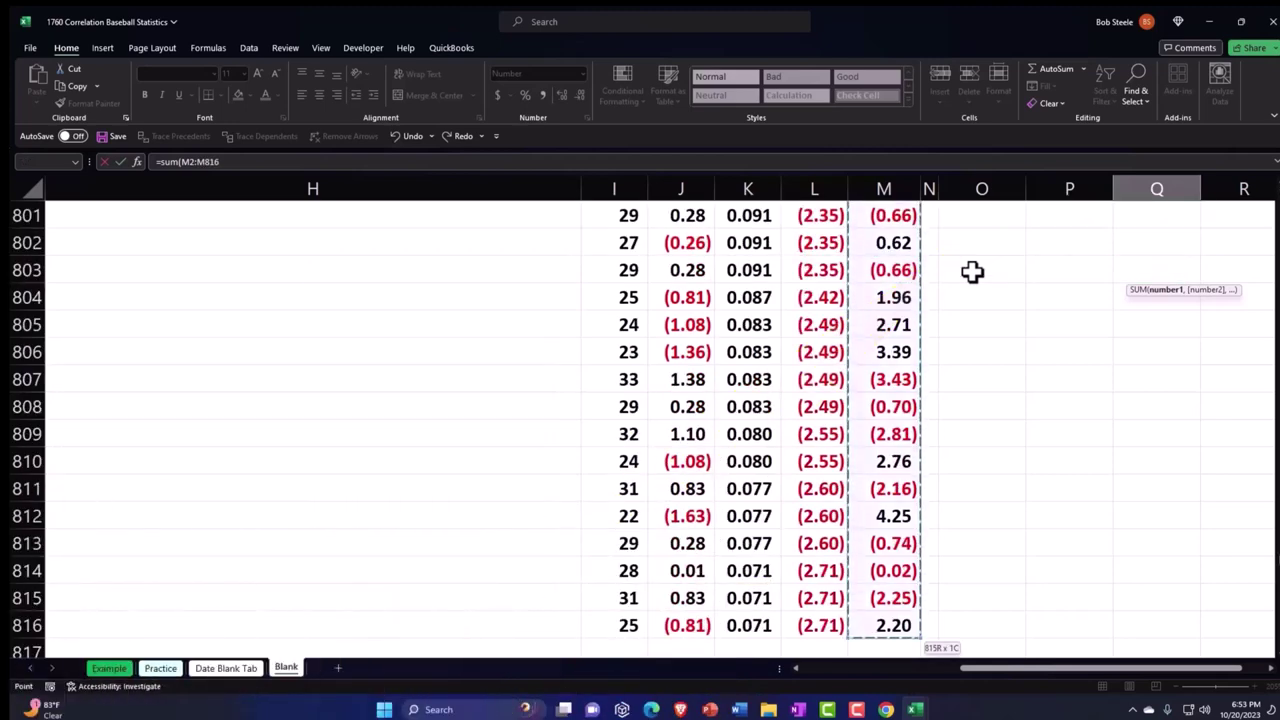
pyautogui.press('Return')
# - Format the sum in Q2 to two decimal places
pyautogui.scroll(1, 973, 270)
pyautogui.click(973, 270)
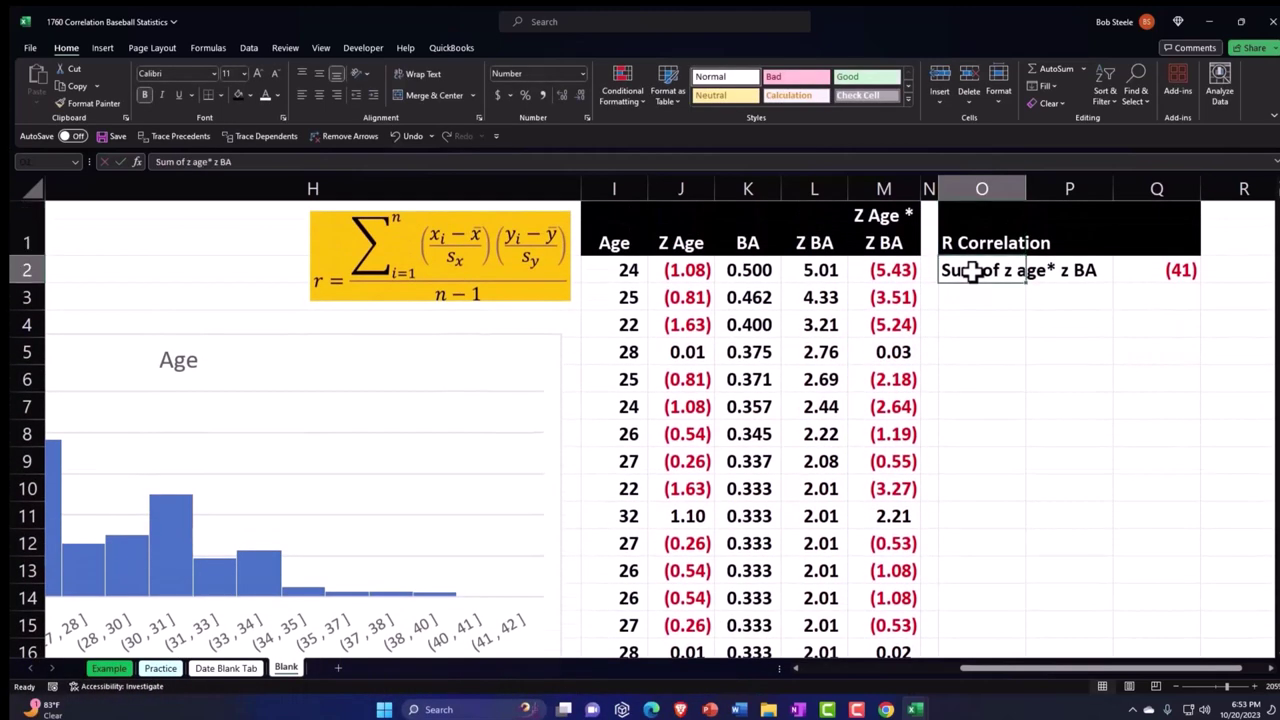
pyautogui.press('Right')
pyautogui.press('Right')
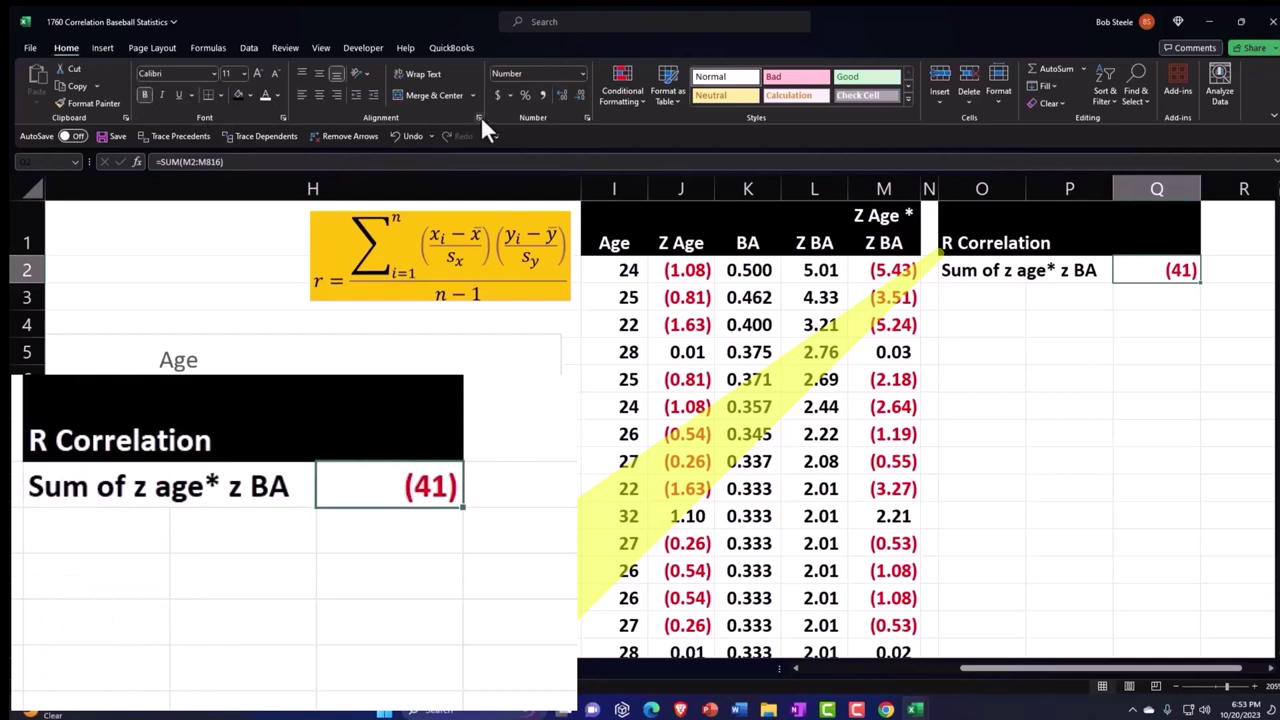
pyautogui.click(562, 92)
pyautogui.click(562, 92)
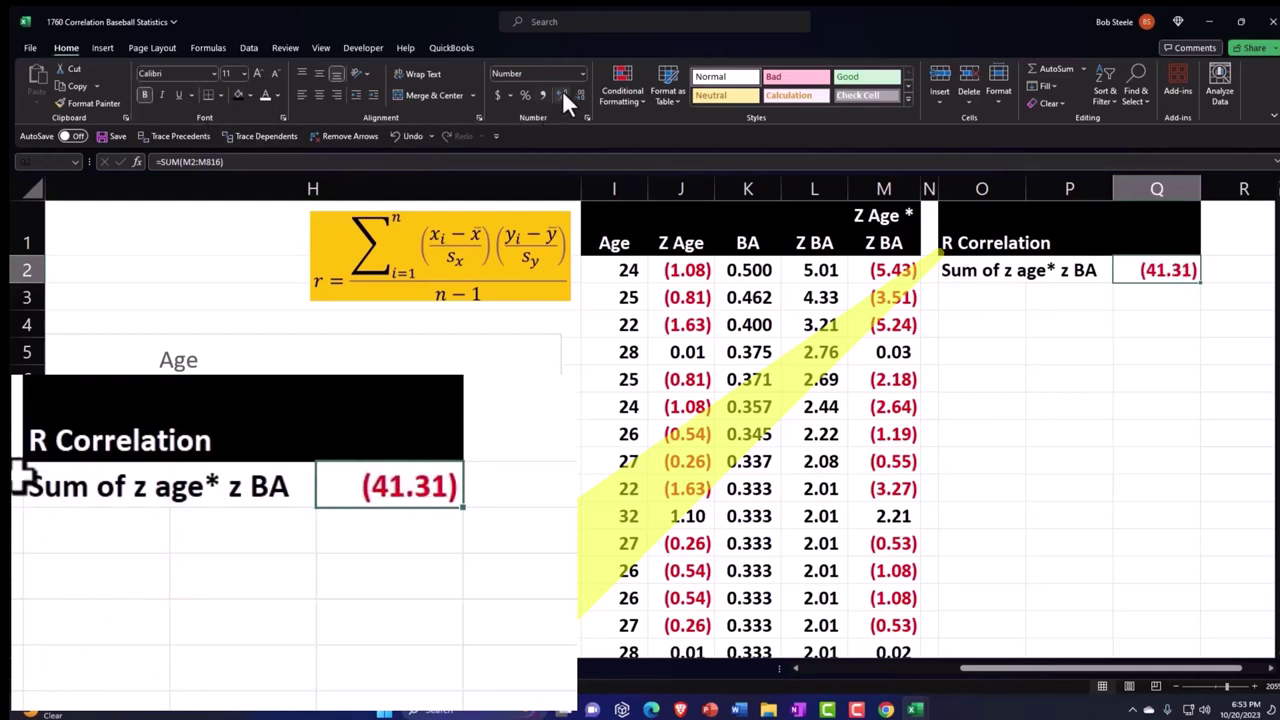
# - Enter the label "n-1:" in cell O3 and the label "n" in cell O4
pyautogui.click(963, 293)
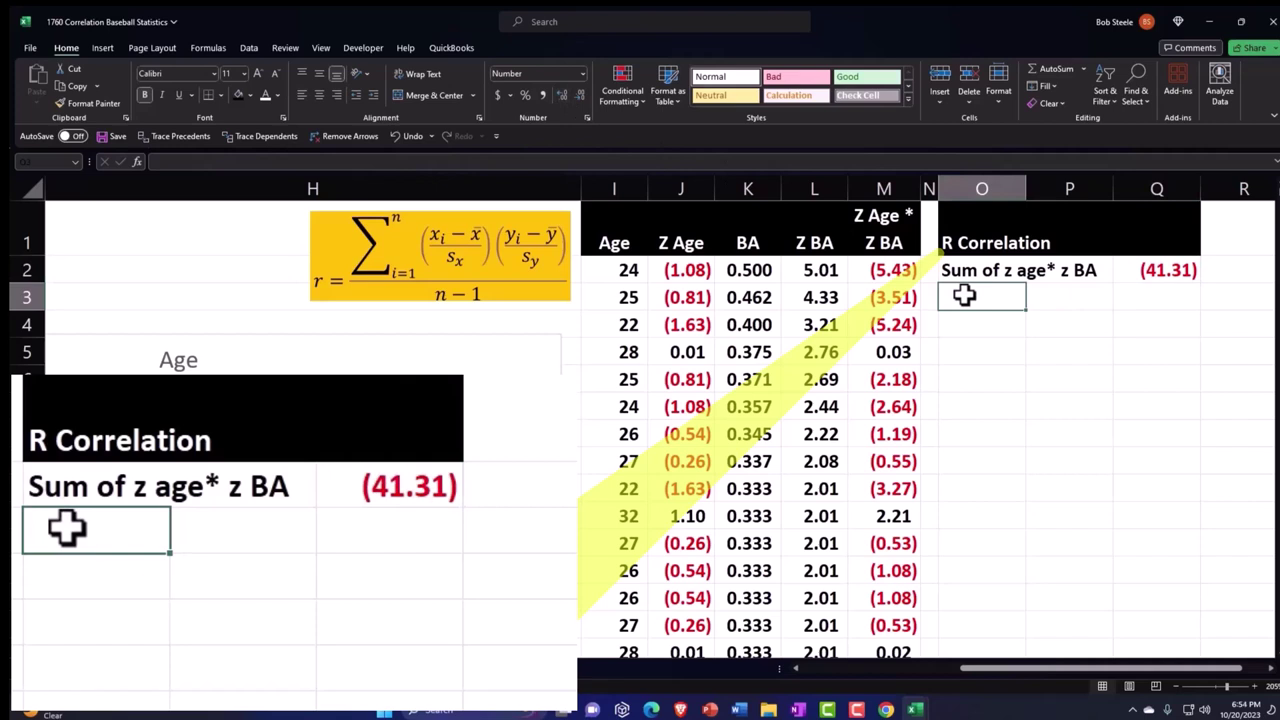
pyautogui.write('n')
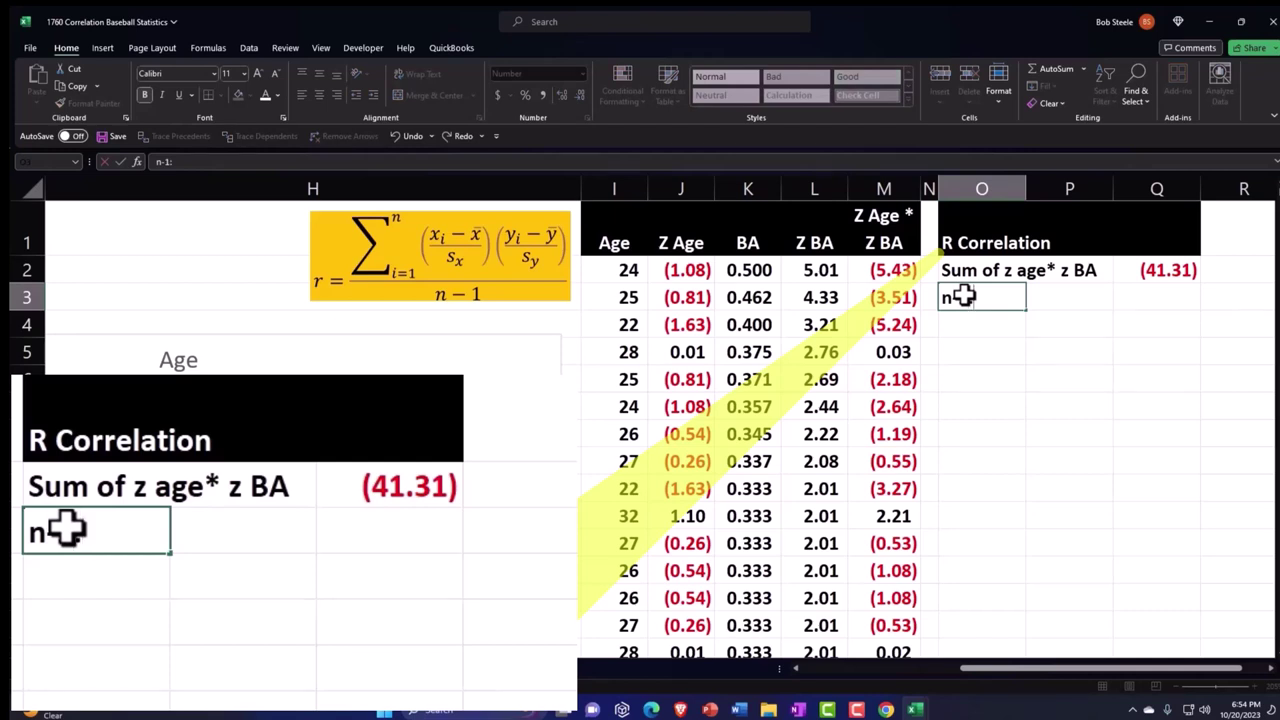
pyautogui.write('-1:')
pyautogui.press('Return')
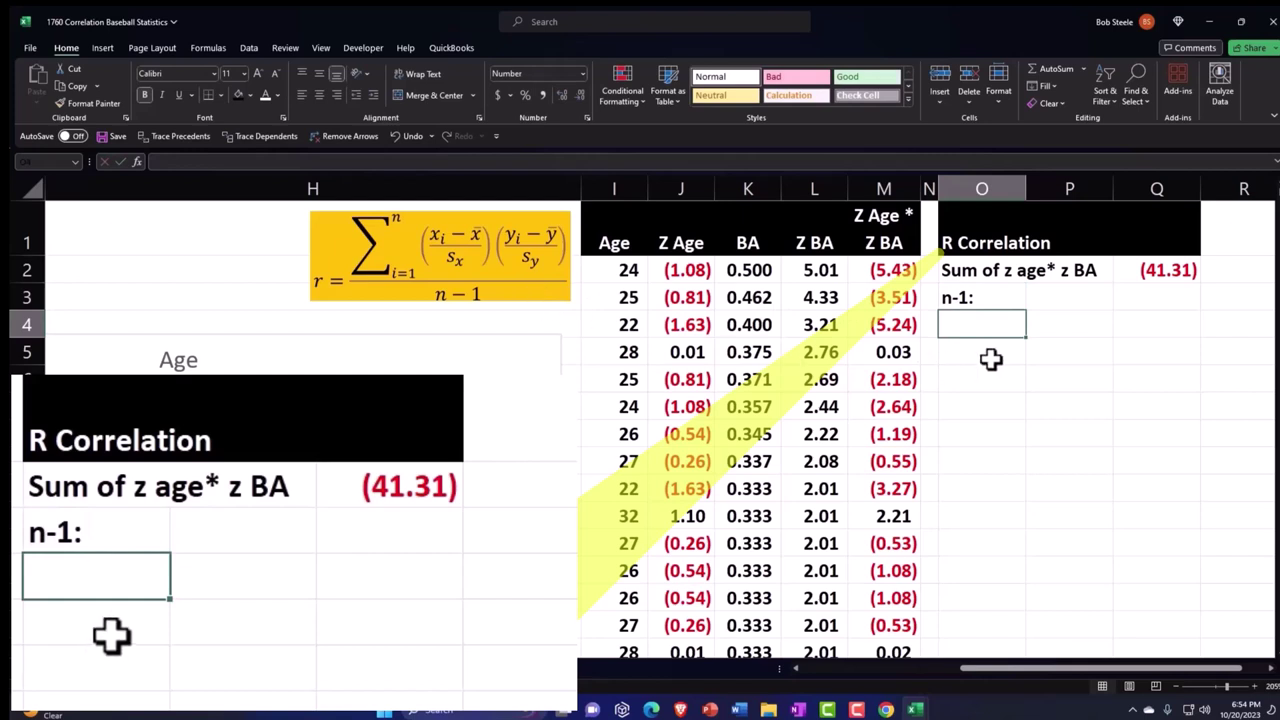
pyautogui.write('n-1:')
pyautogui.press('Return')
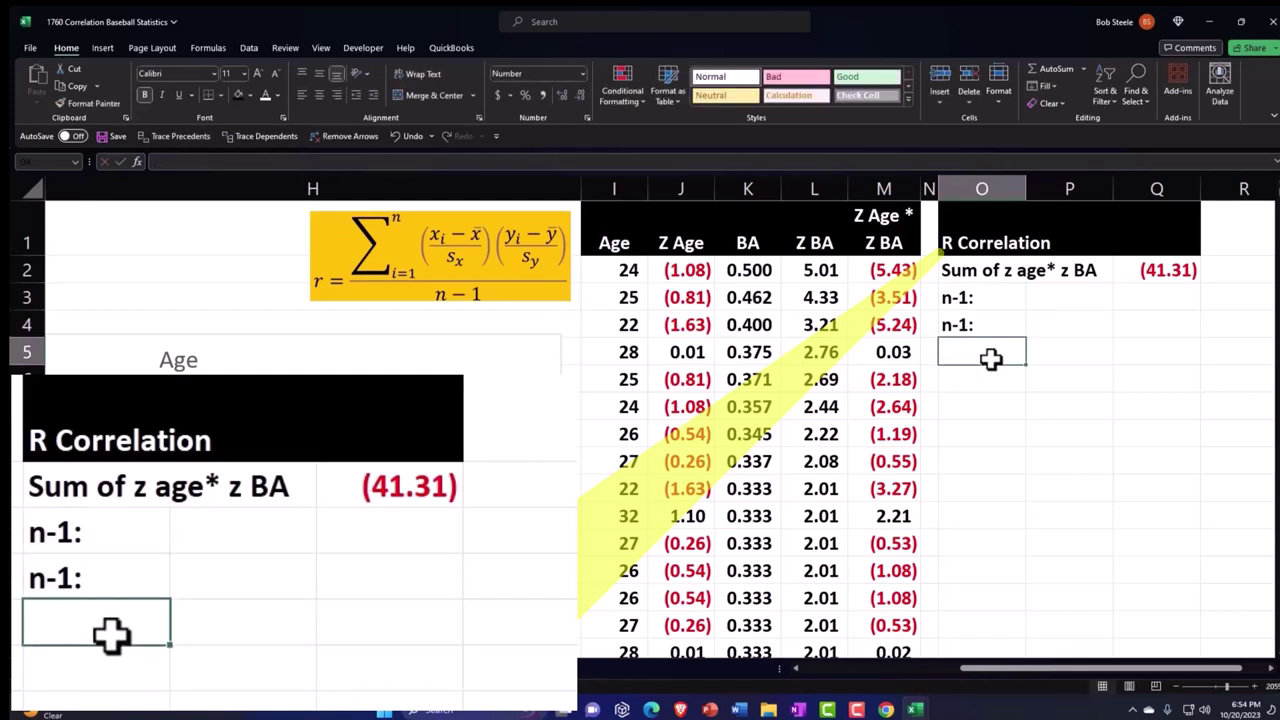
pyautogui.press('Up')
pyautogui.write('n')
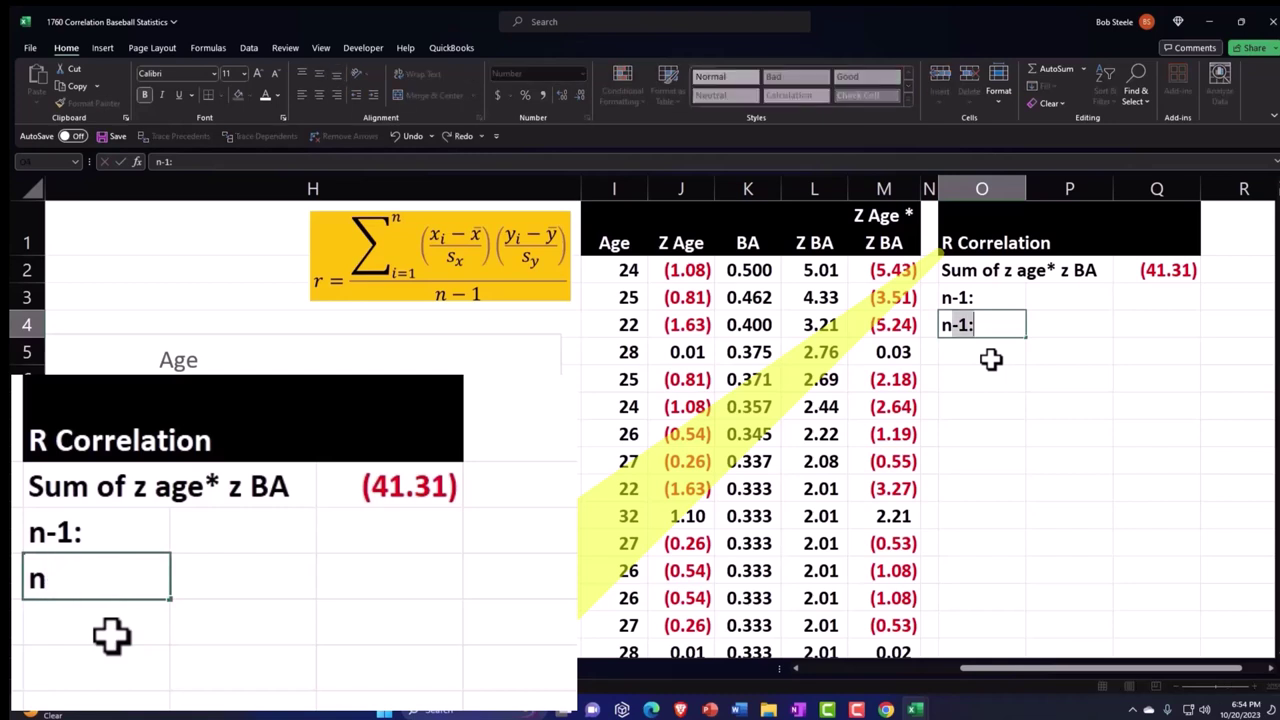
pyautogui.press('Return')
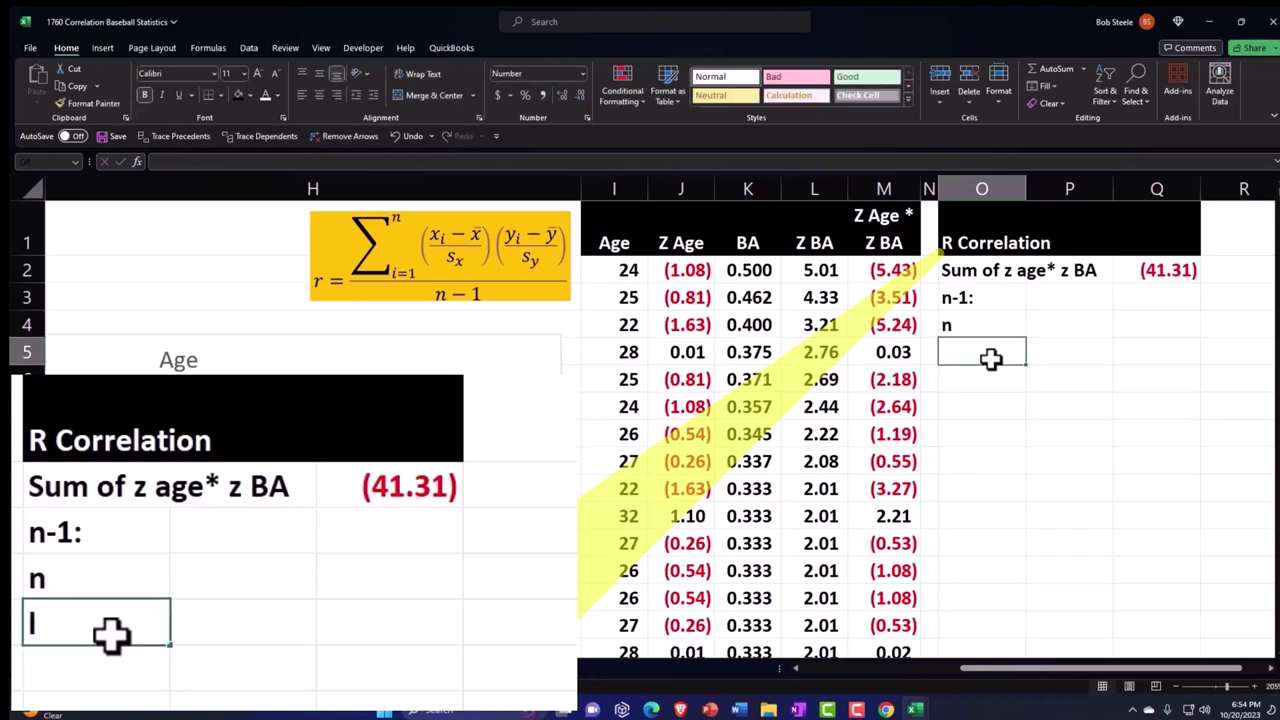
# - Enter the label "less" in cell O5 and the label "n-1" without a colon in cell O6
pyautogui.write('less')
pyautogui.press('Return')
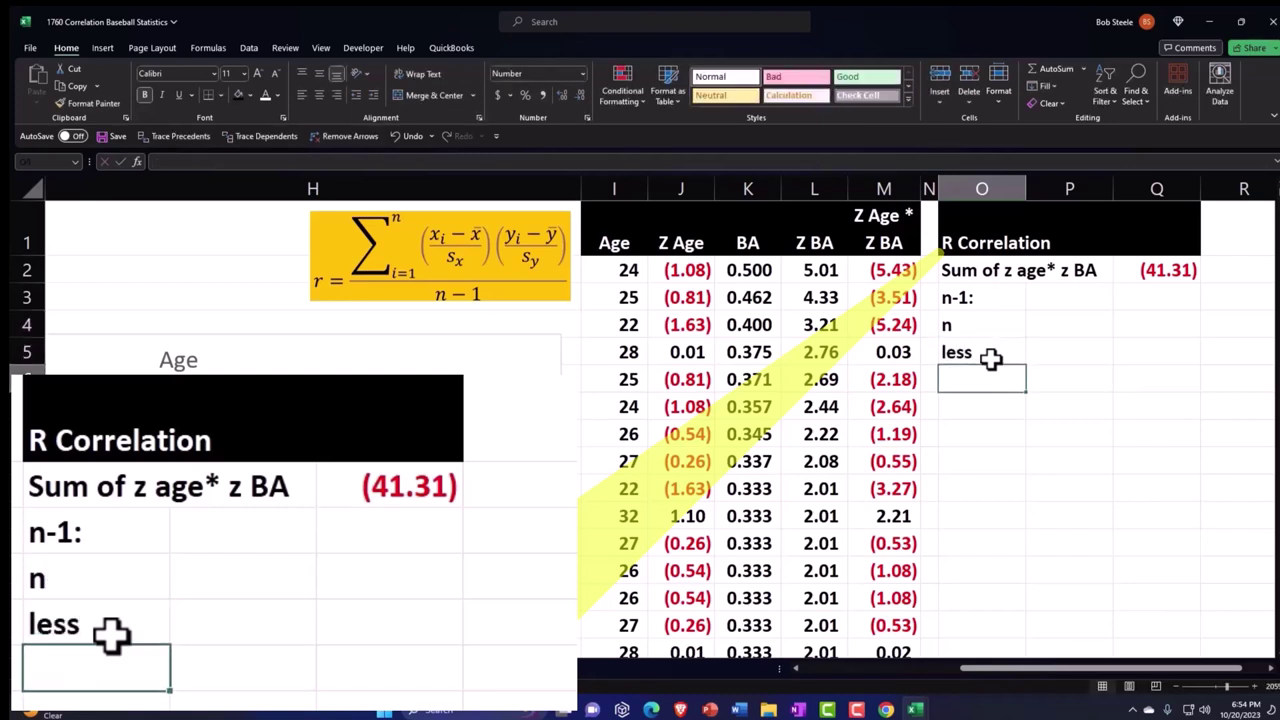
pyautogui.write('n-1:')
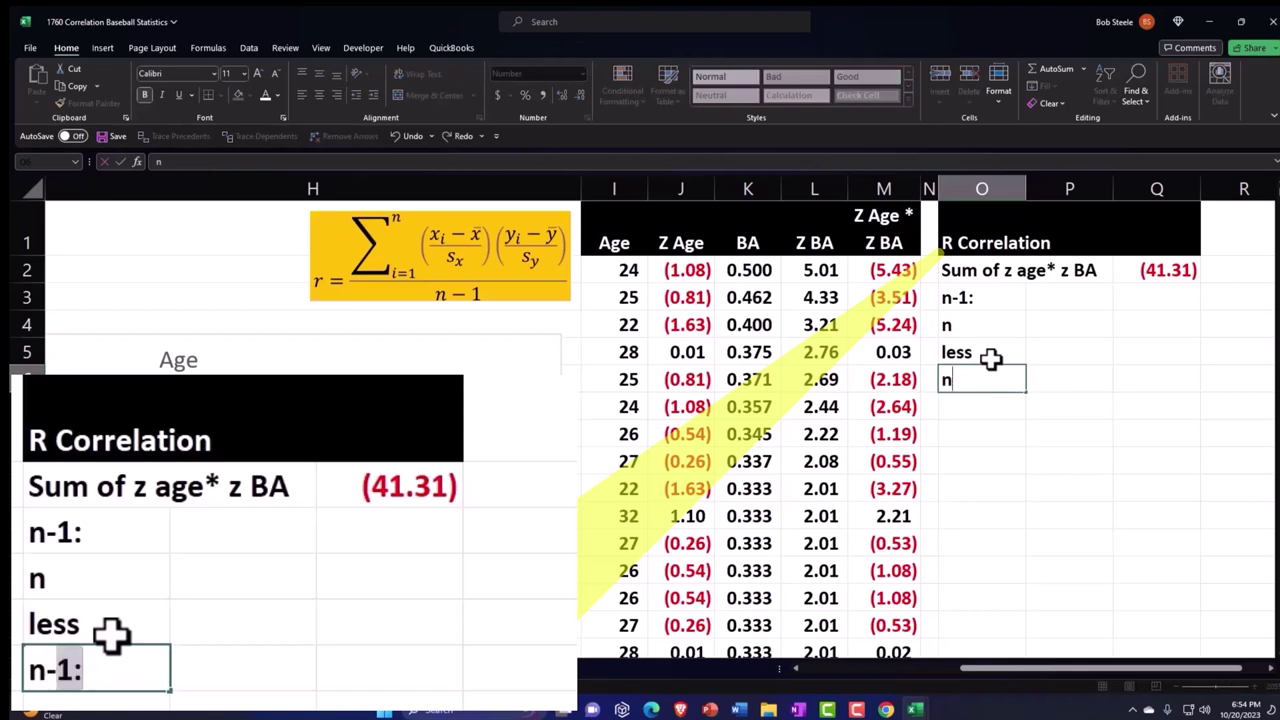
pyautogui.press('Tab')
pyautogui.hotkey('shift', 'Tab')
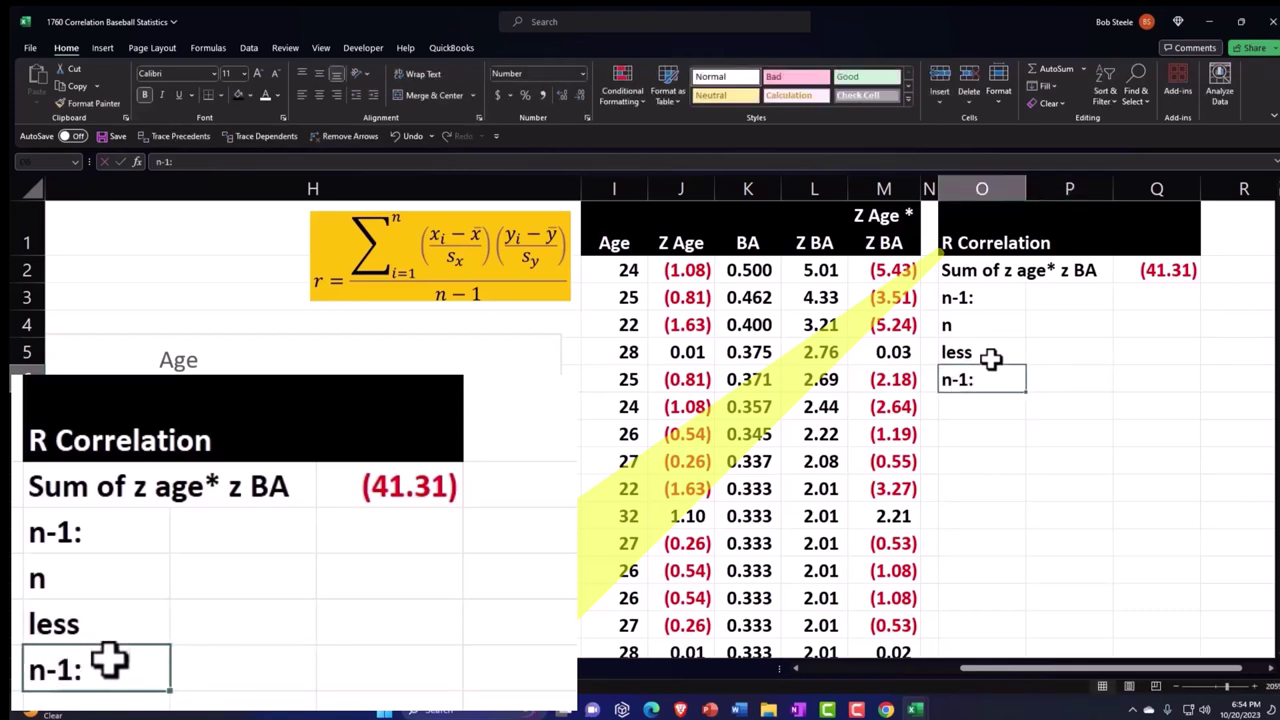
pyautogui.doubleClick(988, 377)
pyautogui.press('BackSpace')
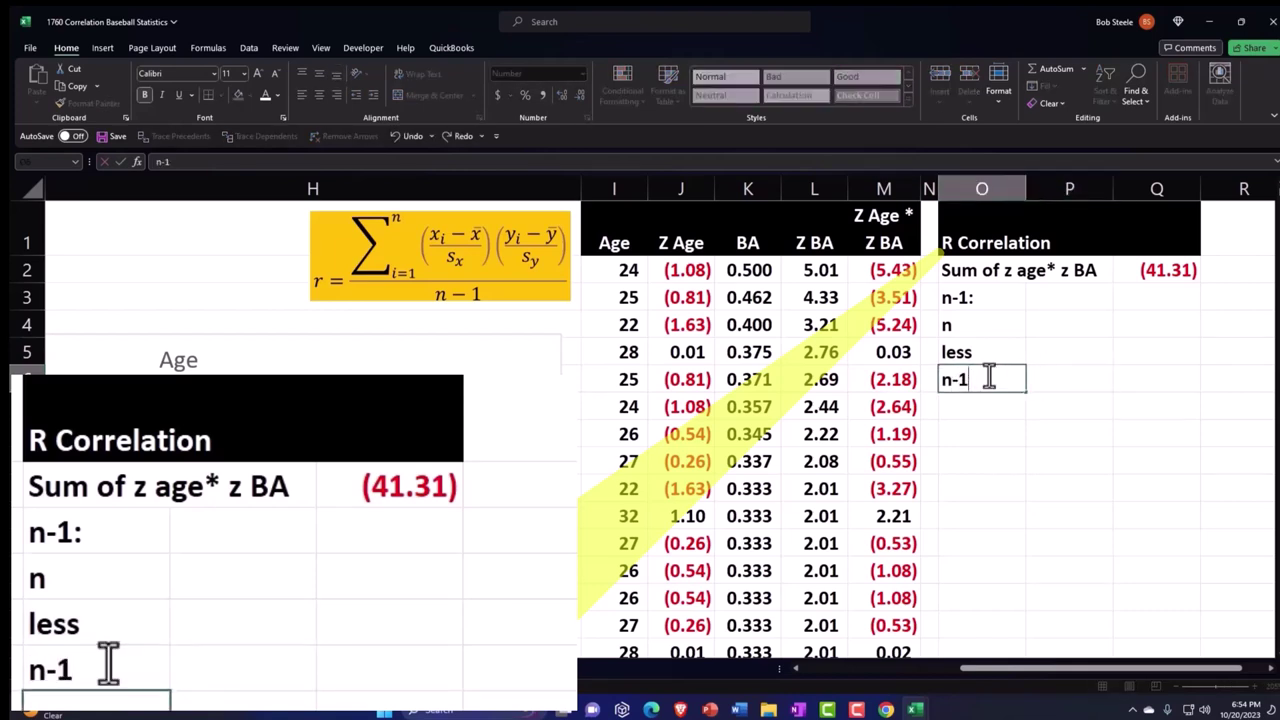
pyautogui.press('Return')
# - Indent the labels in O4:O6 by one level and the "n-1" label in O6 by one more level
pyautogui.click(988, 377)
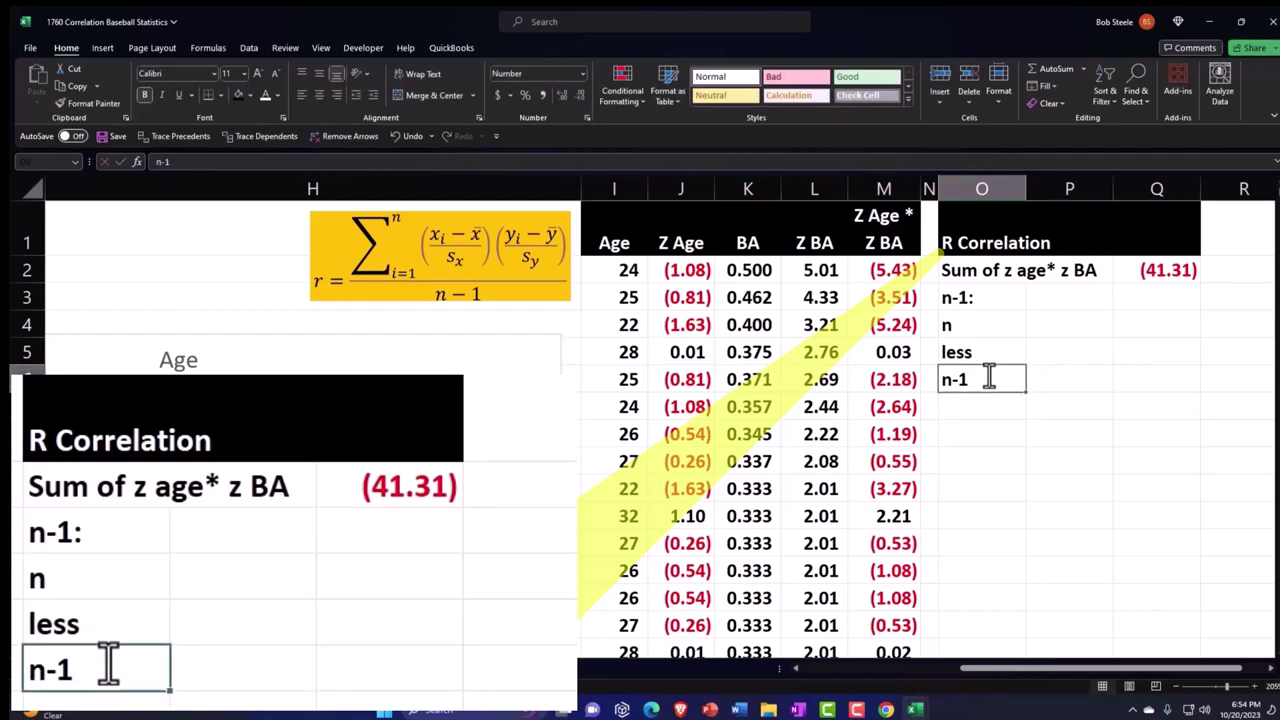
pyautogui.hotkey('shift', 'Up')
pyautogui.hotkey('shift', 'Up')
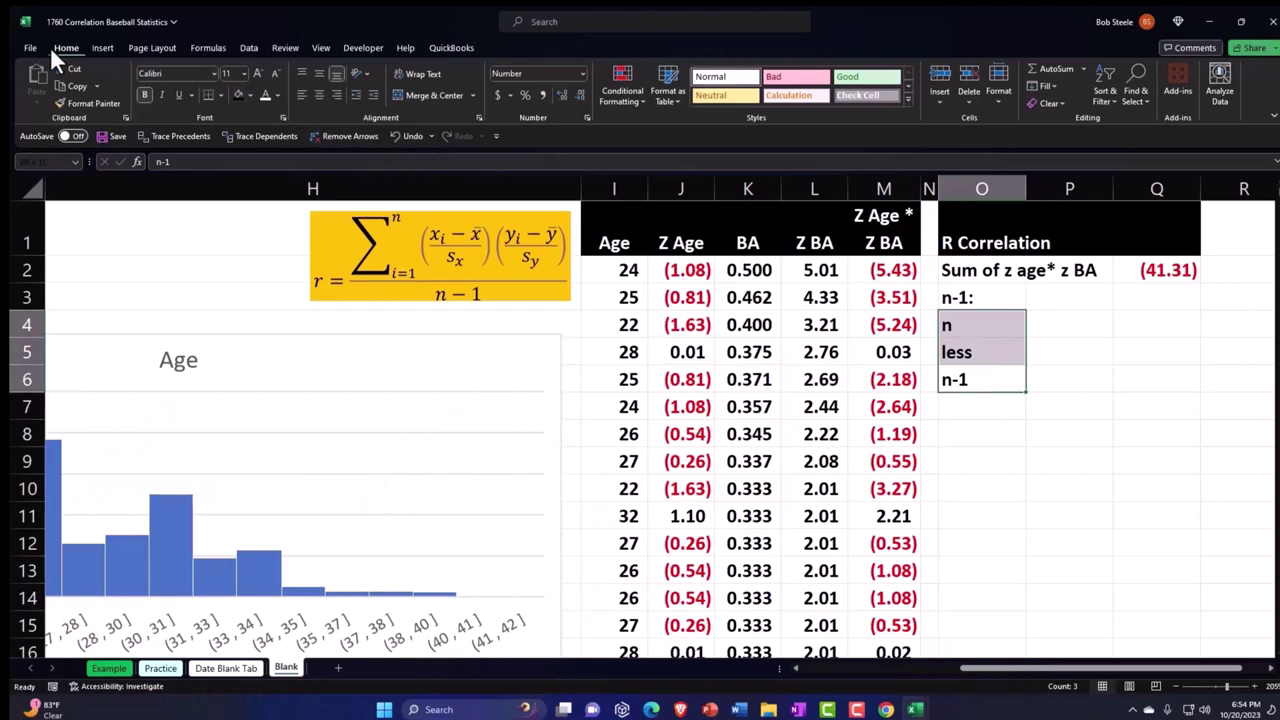
pyautogui.click(374, 95)
pyautogui.click(991, 376)
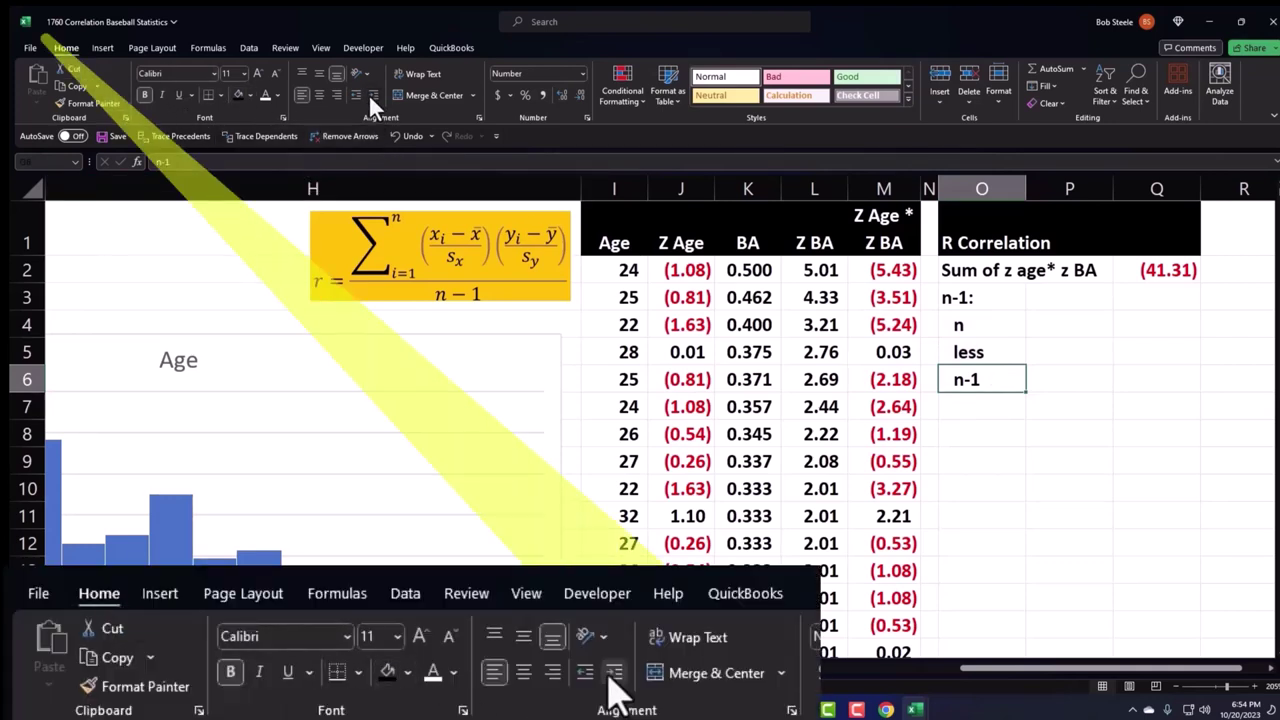
# - Enter a COUNT formula in cell P4 that counts the ages in I2:I816
pyautogui.click(1043, 317)
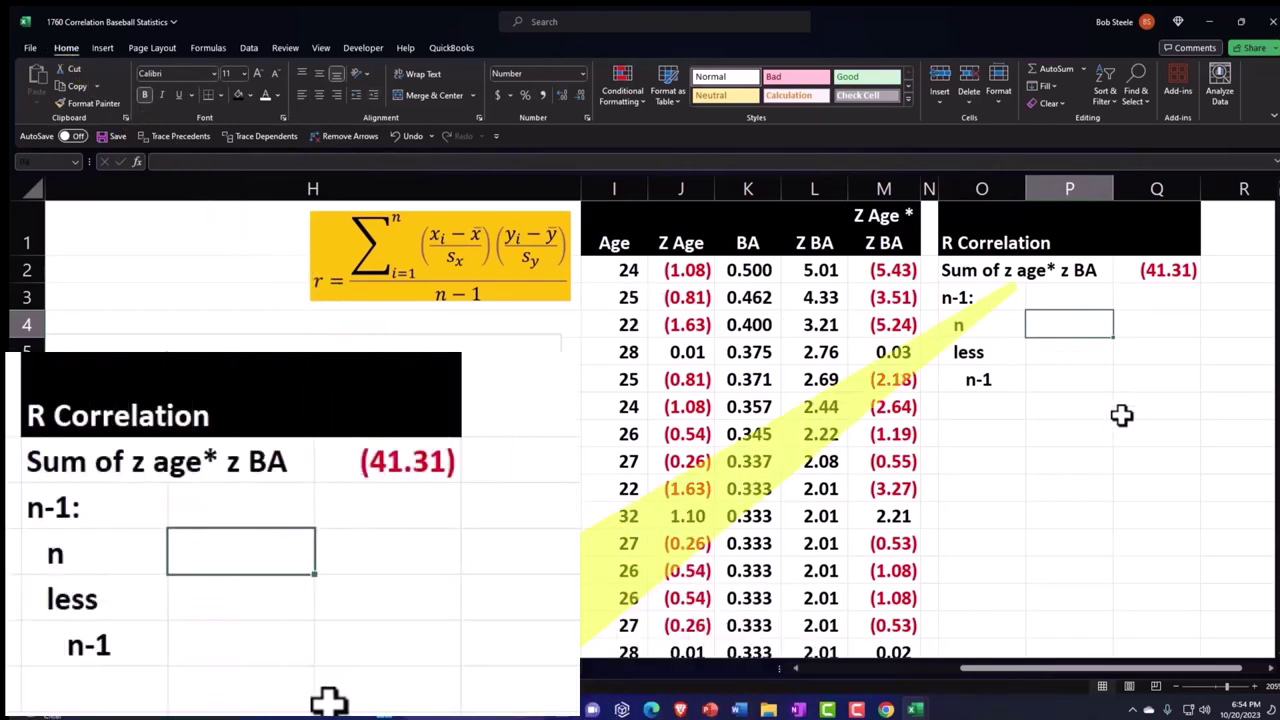
pyautogui.write('=count')
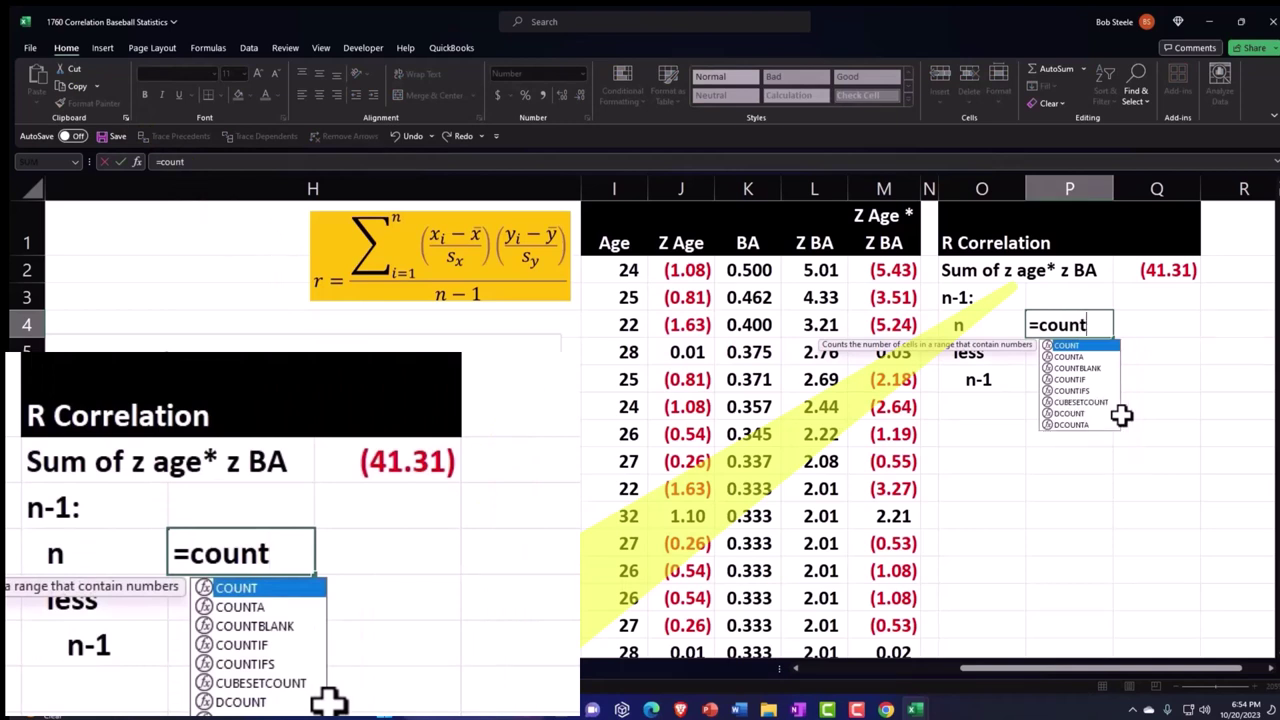
pyautogui.write('(')
pyautogui.press('Left')
pyautogui.press('Left')
pyautogui.press('Left')
pyautogui.press('Left')
pyautogui.press('Left')
pyautogui.press('Left')
pyautogui.press('Left')
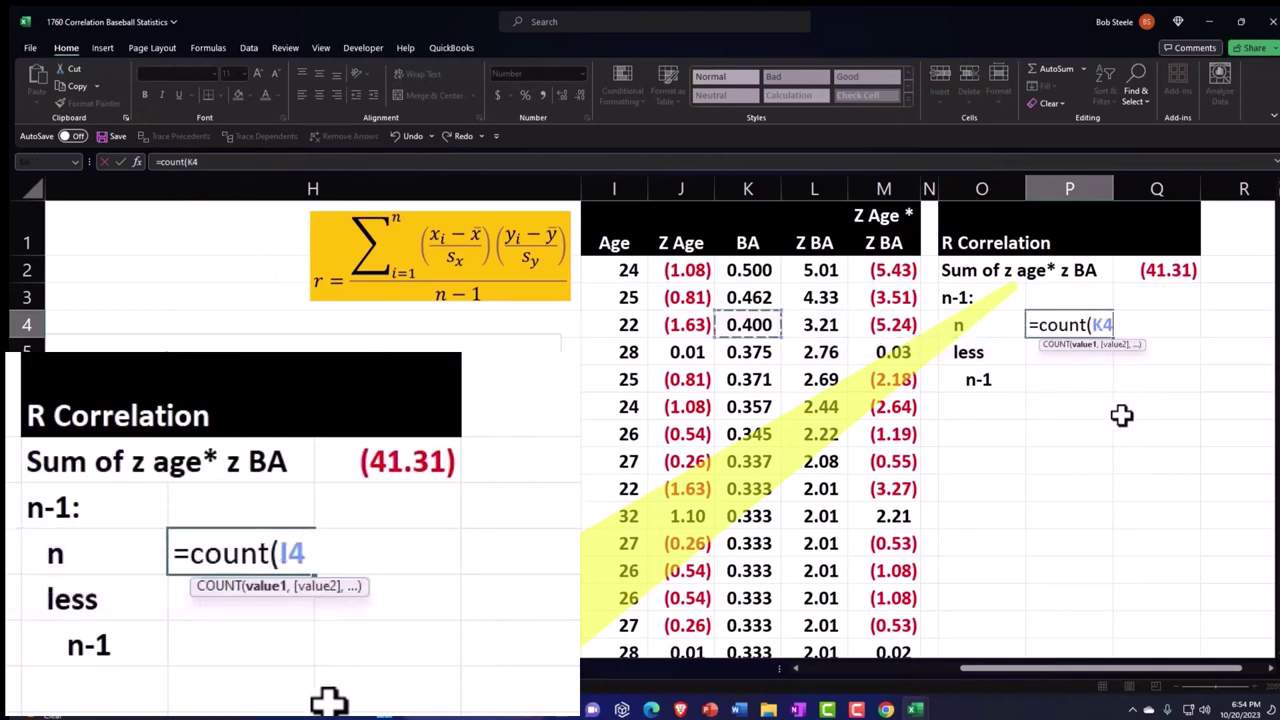
pyautogui.press('Up')
pyautogui.press('Up')
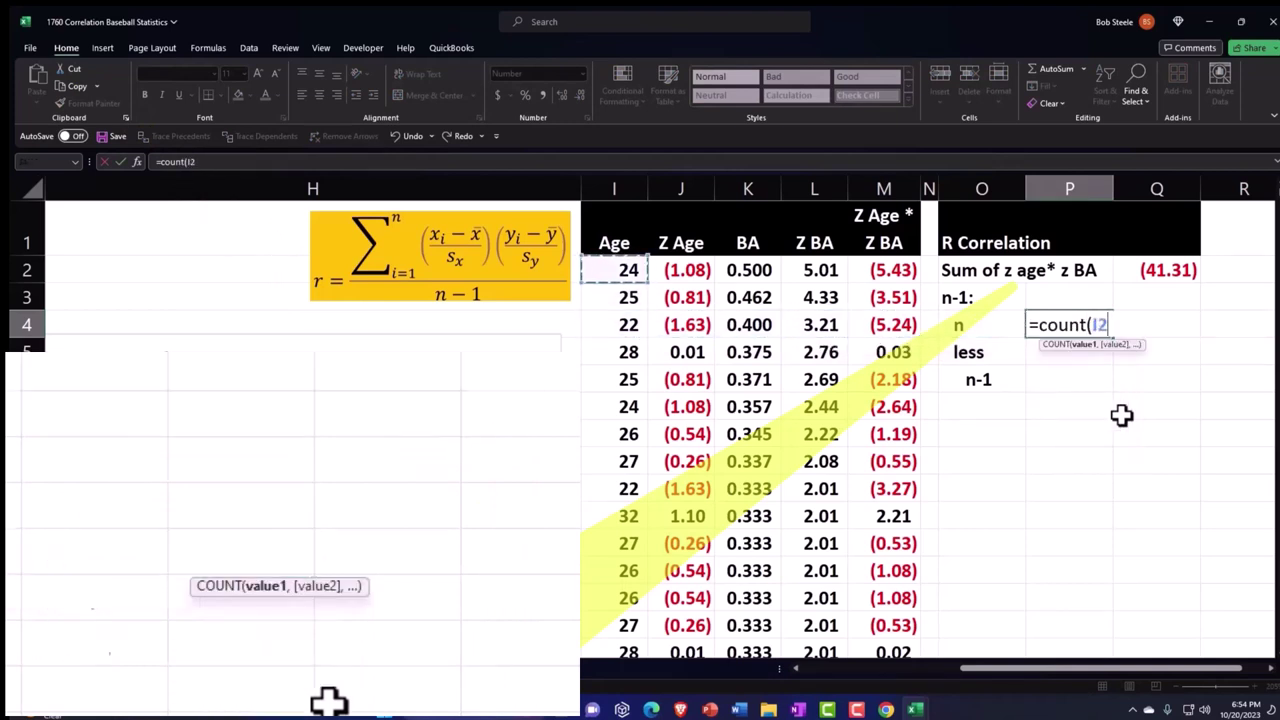
pyautogui.hotkey('ctrl', 'shift', 'Down')
pyautogui.press('Return')
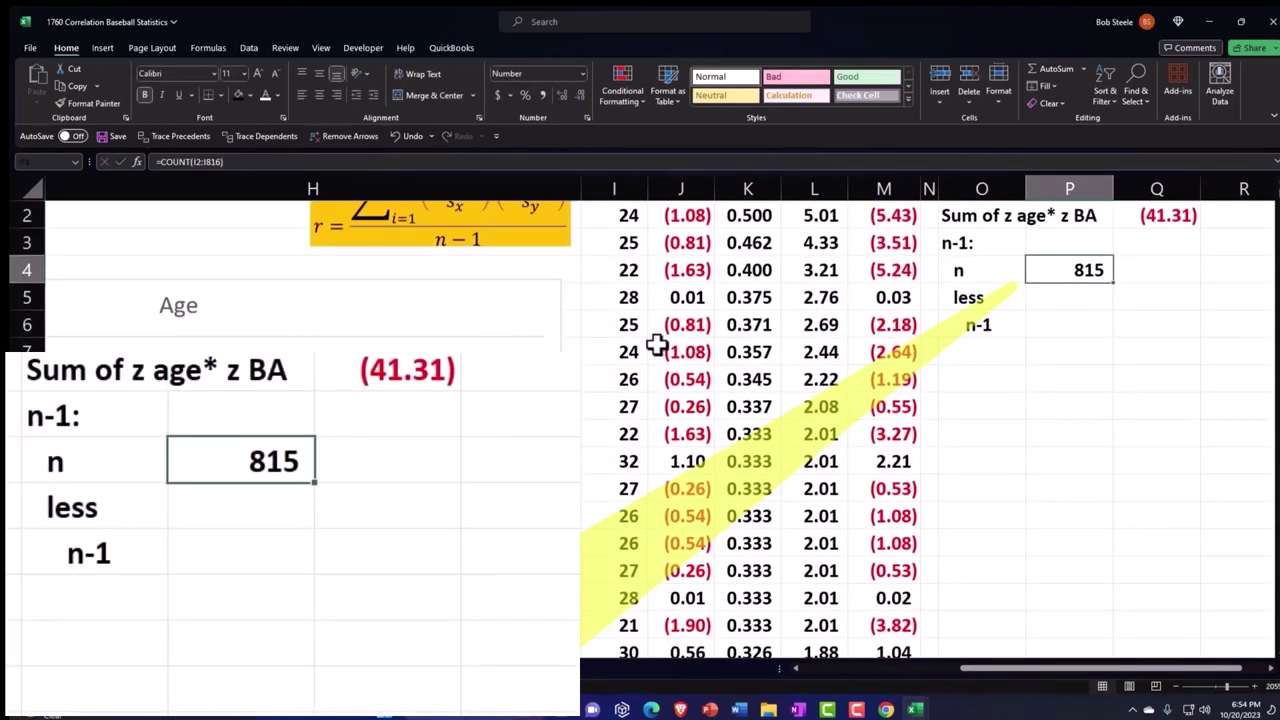
# - Enter 1 in cell P5 as the amount subtracted from n
pyautogui.click(1054, 297)
pyautogui.write('1')
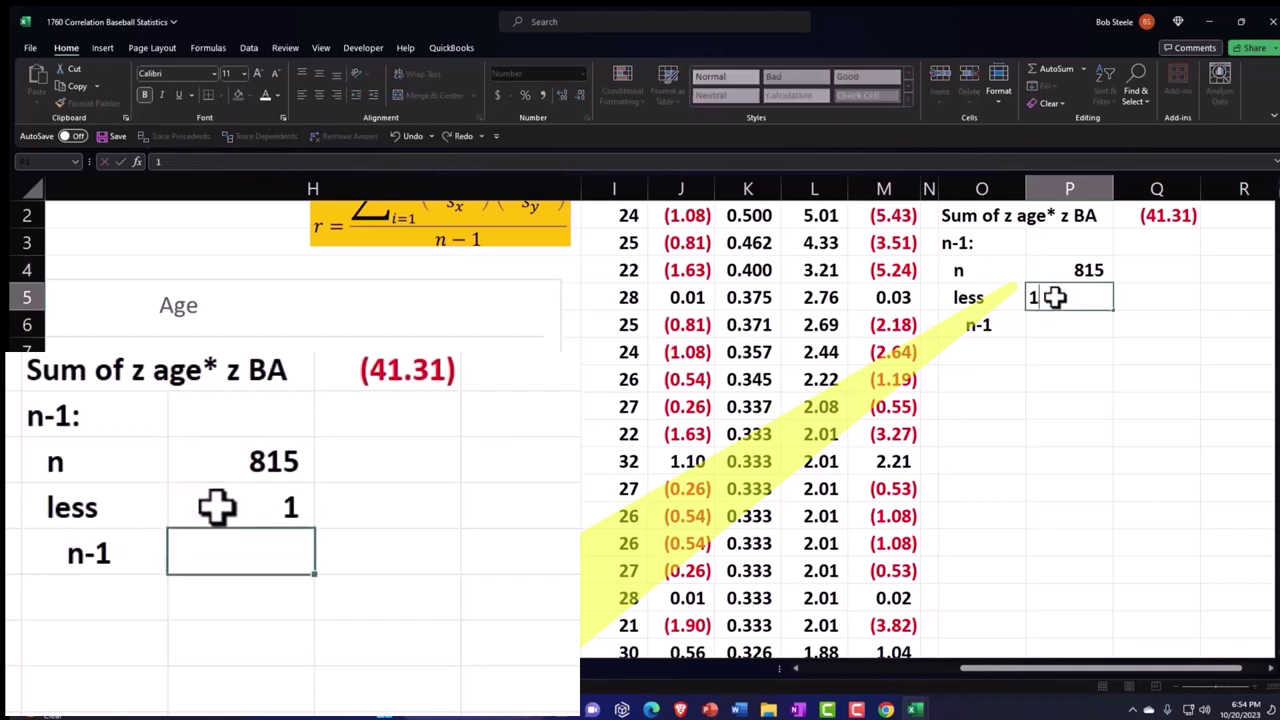
pyautogui.press('Return')
# - Enter the formula =P4-P5 in cell Q6 to calculate n-1
pyautogui.press('Right')
pyautogui.scroll(1, 707, 258)
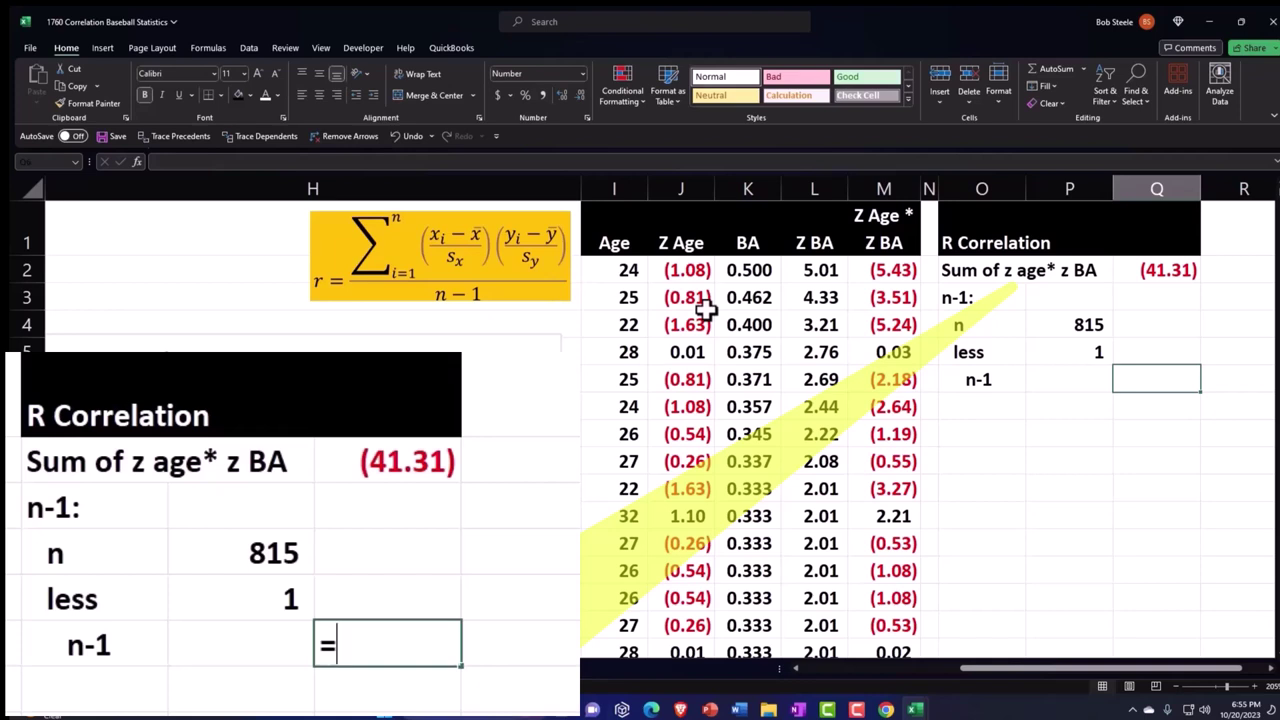
pyautogui.write('=')
pyautogui.press('Left')
pyautogui.press('Up')
pyautogui.press('Up')
pyautogui.write('-')
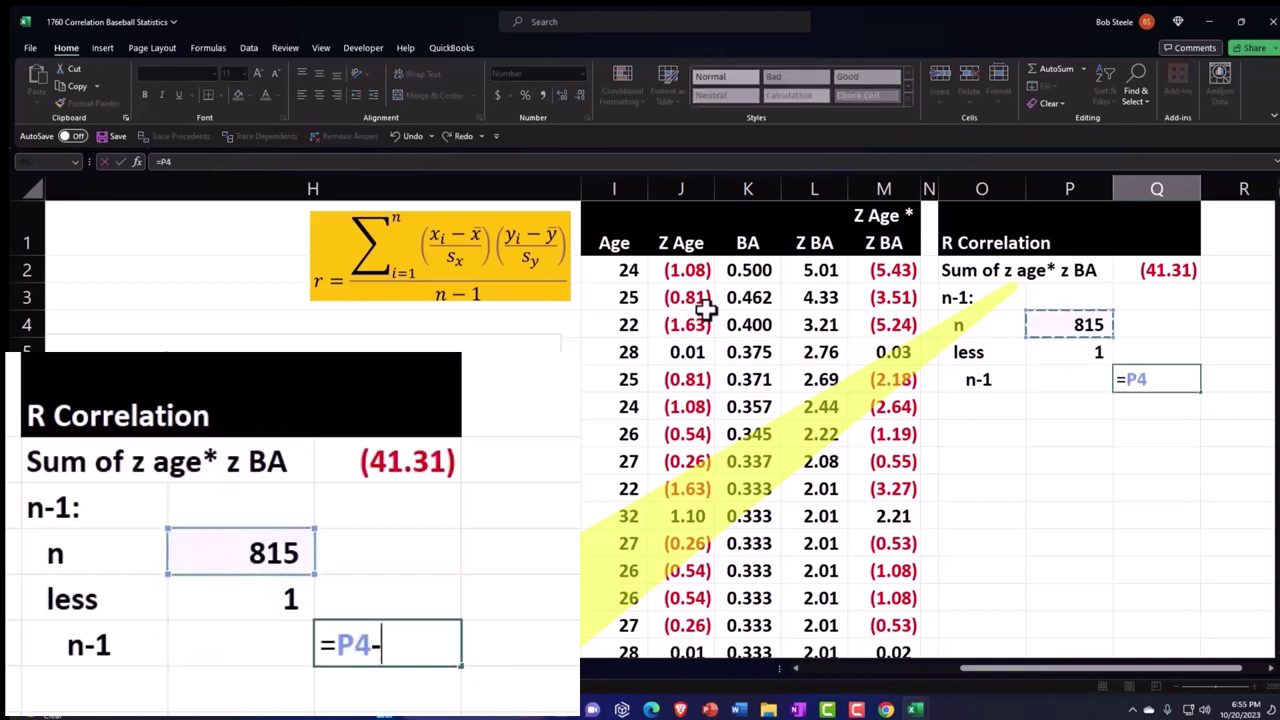
pyautogui.press('Left')
pyautogui.press('Up')
pyautogui.press('Return')
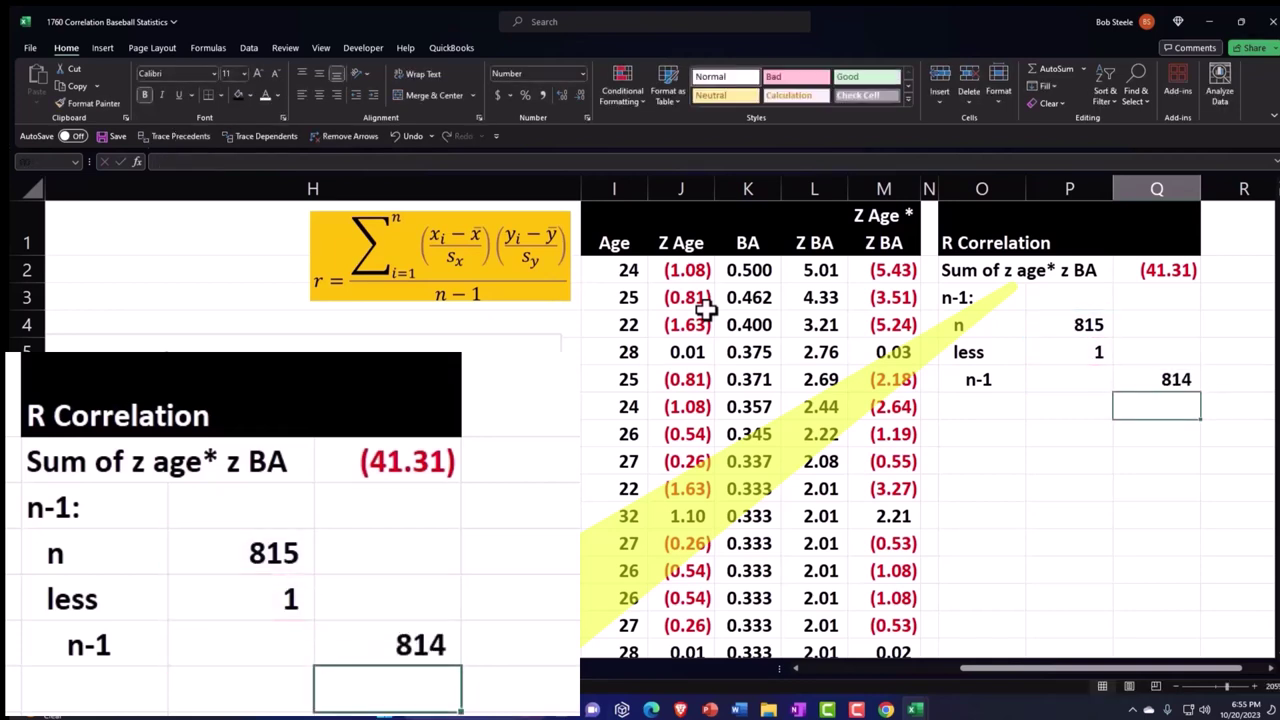
# - Underline the value in cell P5 to mark the subtraction
pyautogui.press('Up')
pyautogui.press('Up')
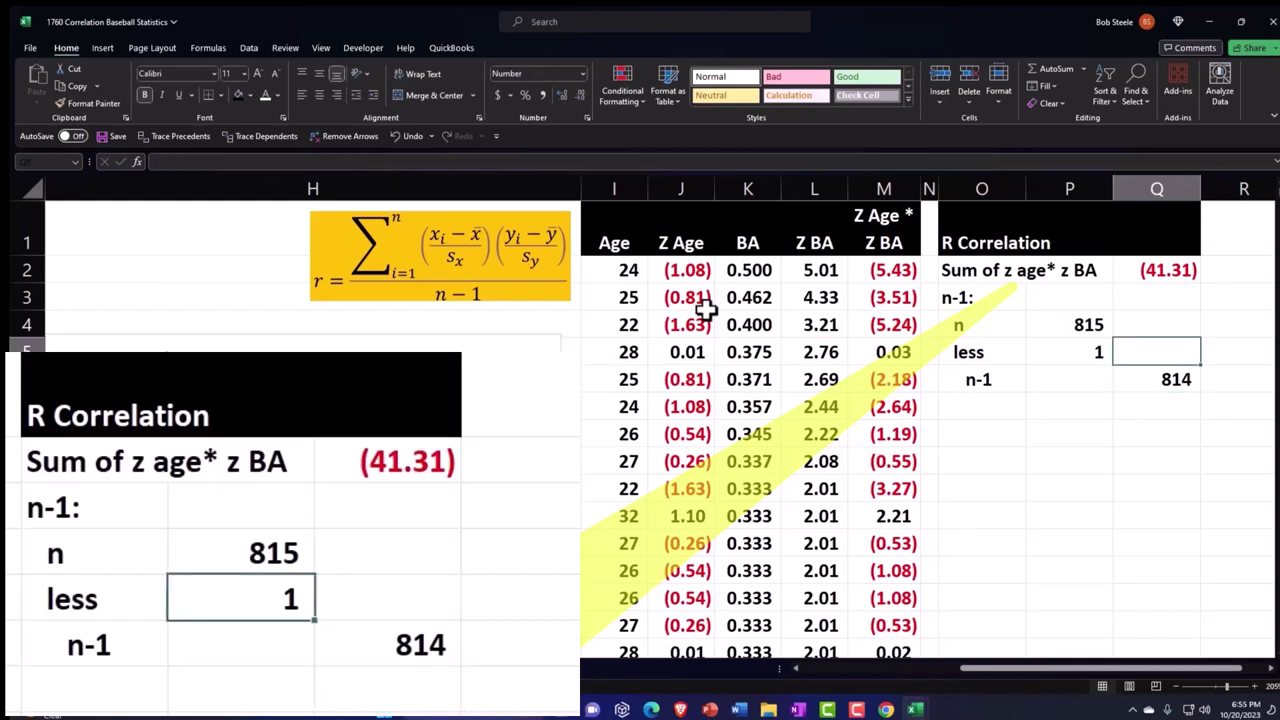
pyautogui.press('Left')
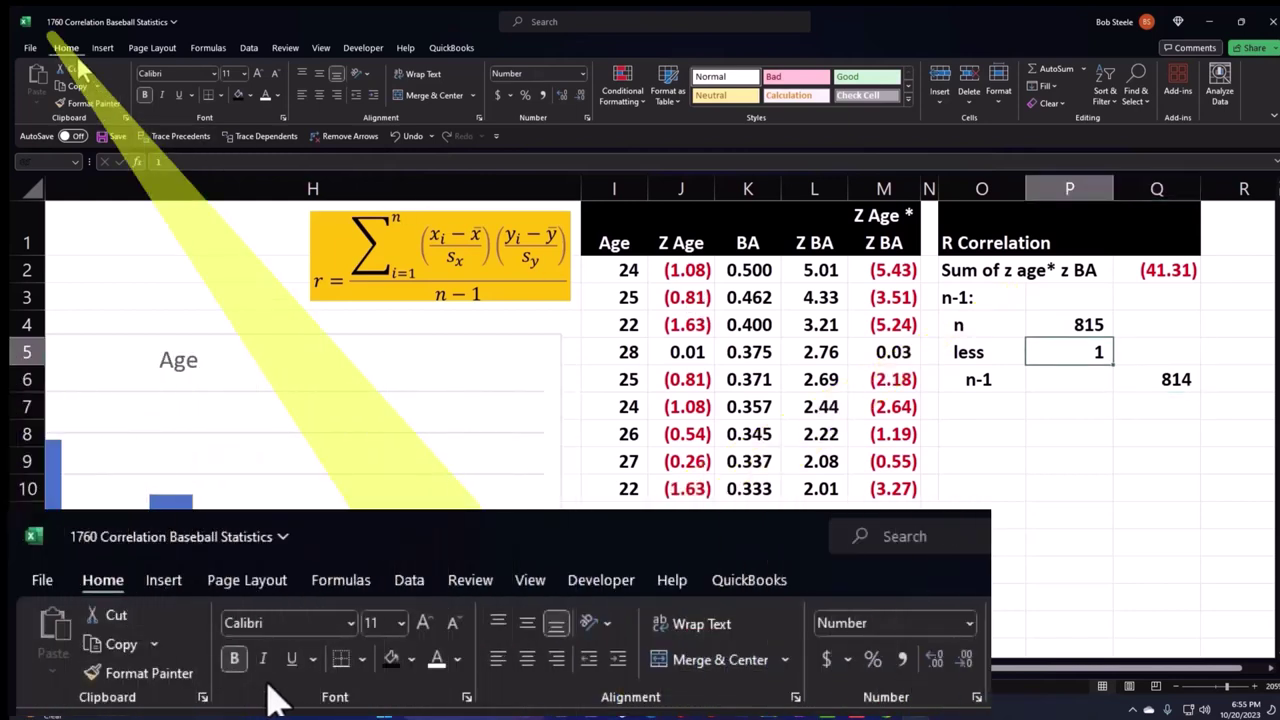
# - Enter the label "R Correlation" in cell O7
pyautogui.click(978, 400)
pyautogui.write('R Correlation')
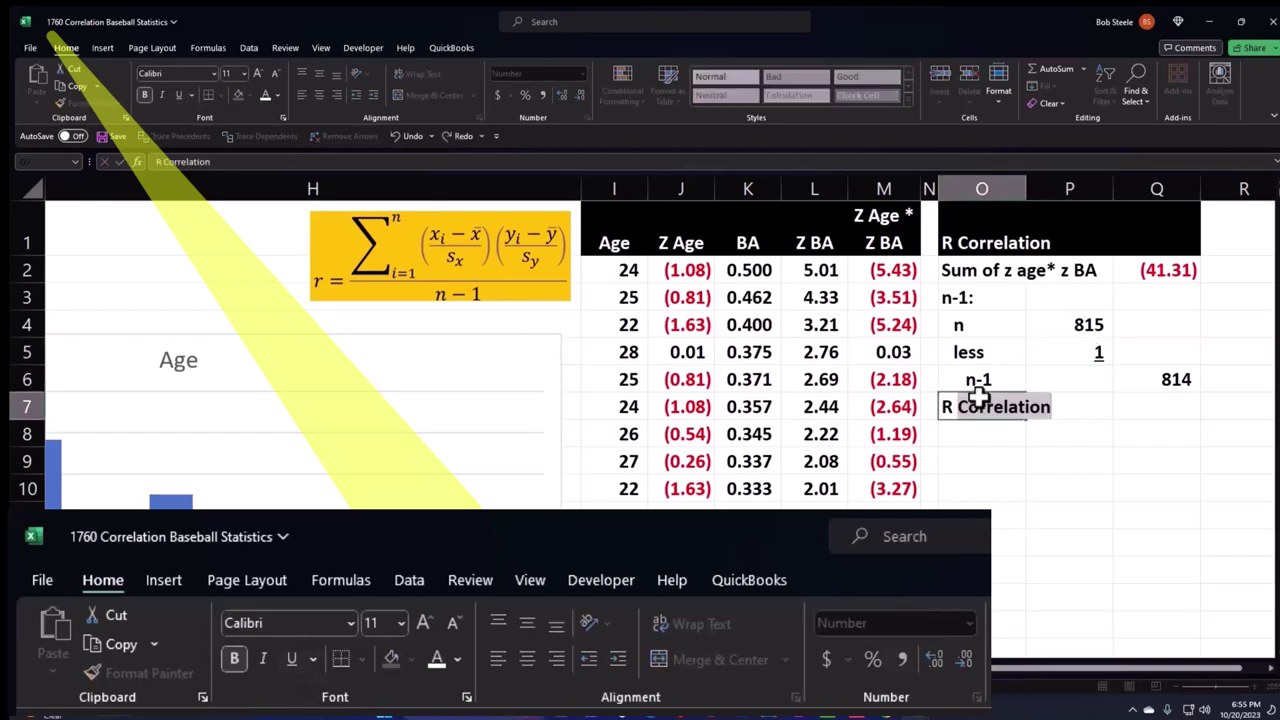
pyautogui.press('Tab')
# - Enter the formula =Q2/Q6 in cell Q7 to divide the z-score product sum by n-1
pyautogui.press('Tab')
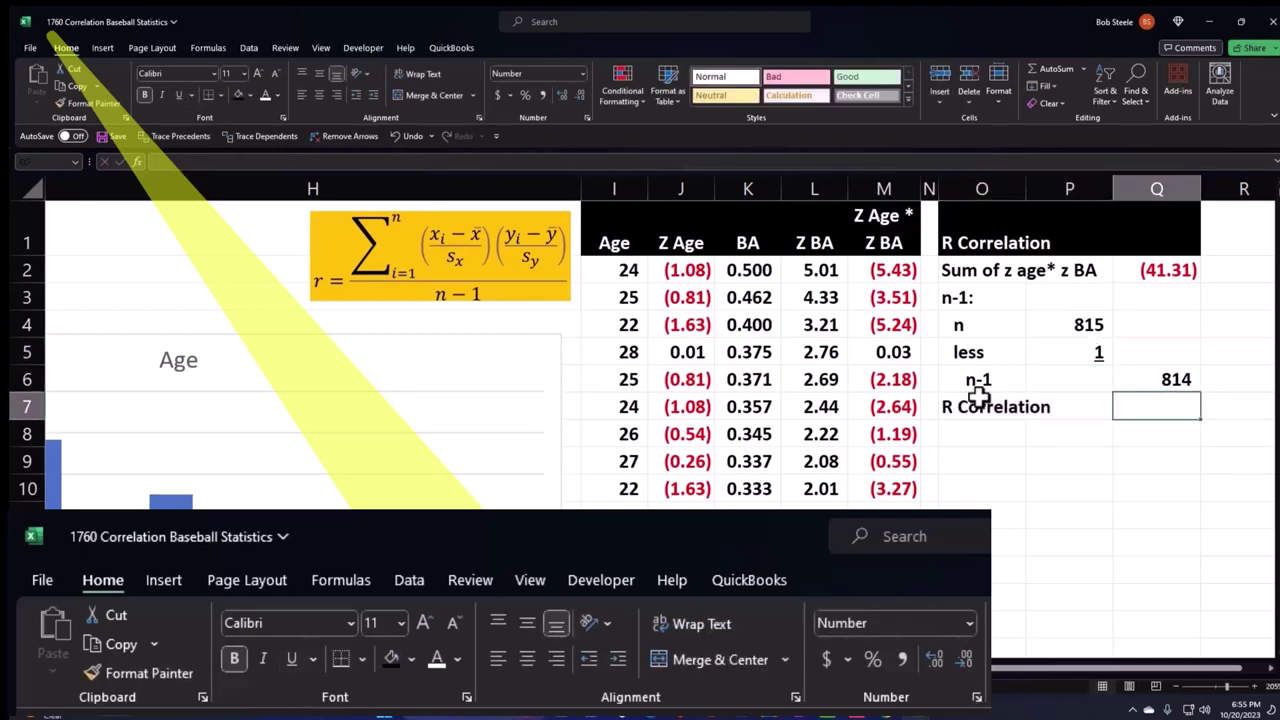
pyautogui.write('=')
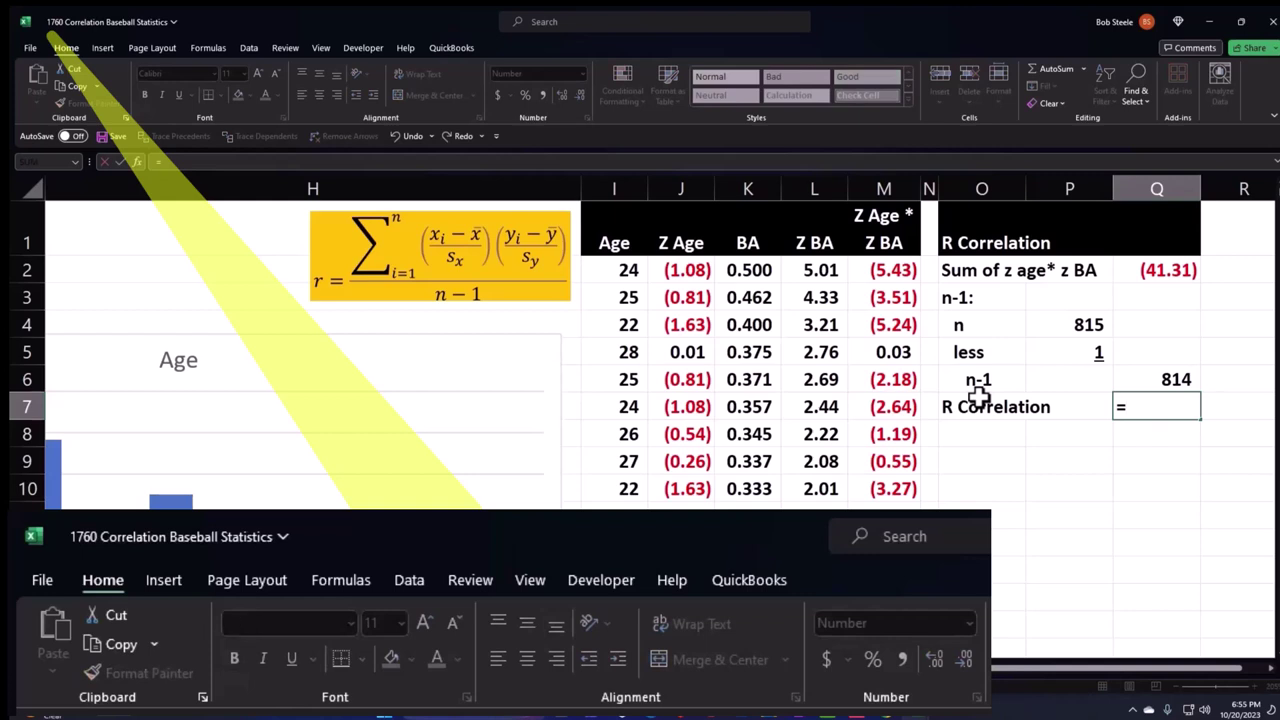
pyautogui.press('Up')
pyautogui.press('Up')
pyautogui.press('Up')
pyautogui.press('Up')
pyautogui.press('Up')
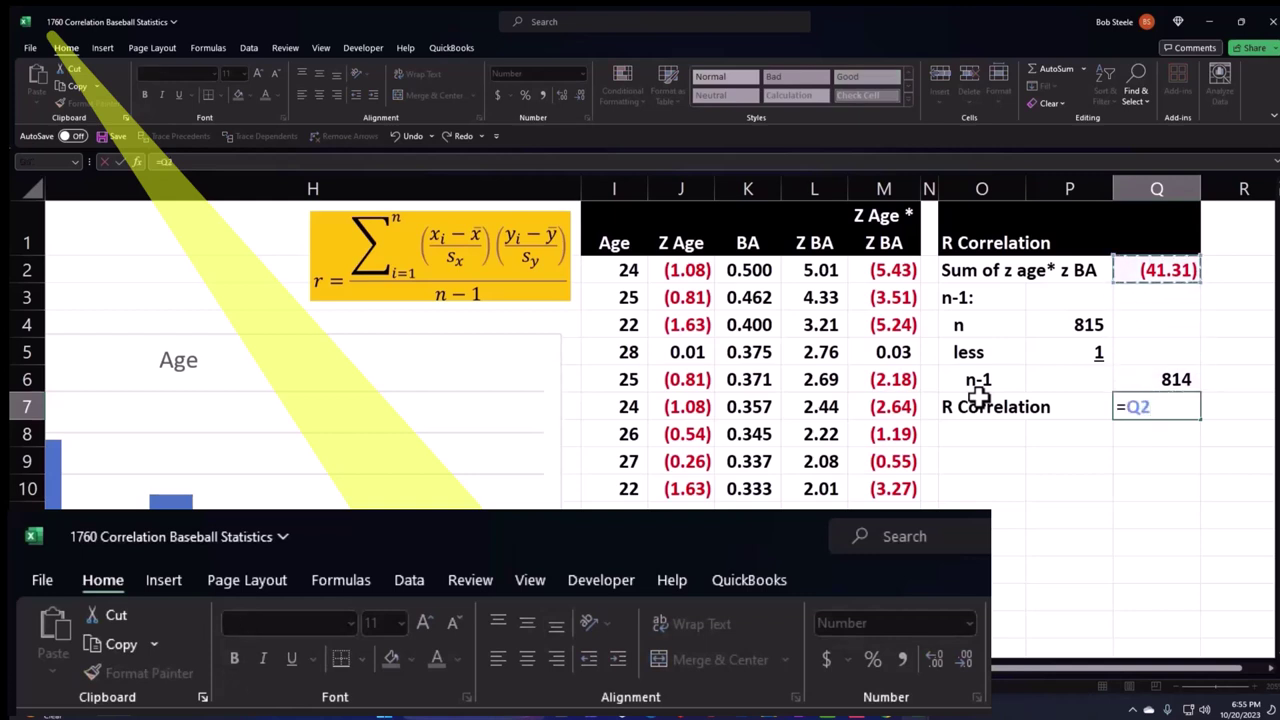
pyautogui.write('/')
pyautogui.press('Up')
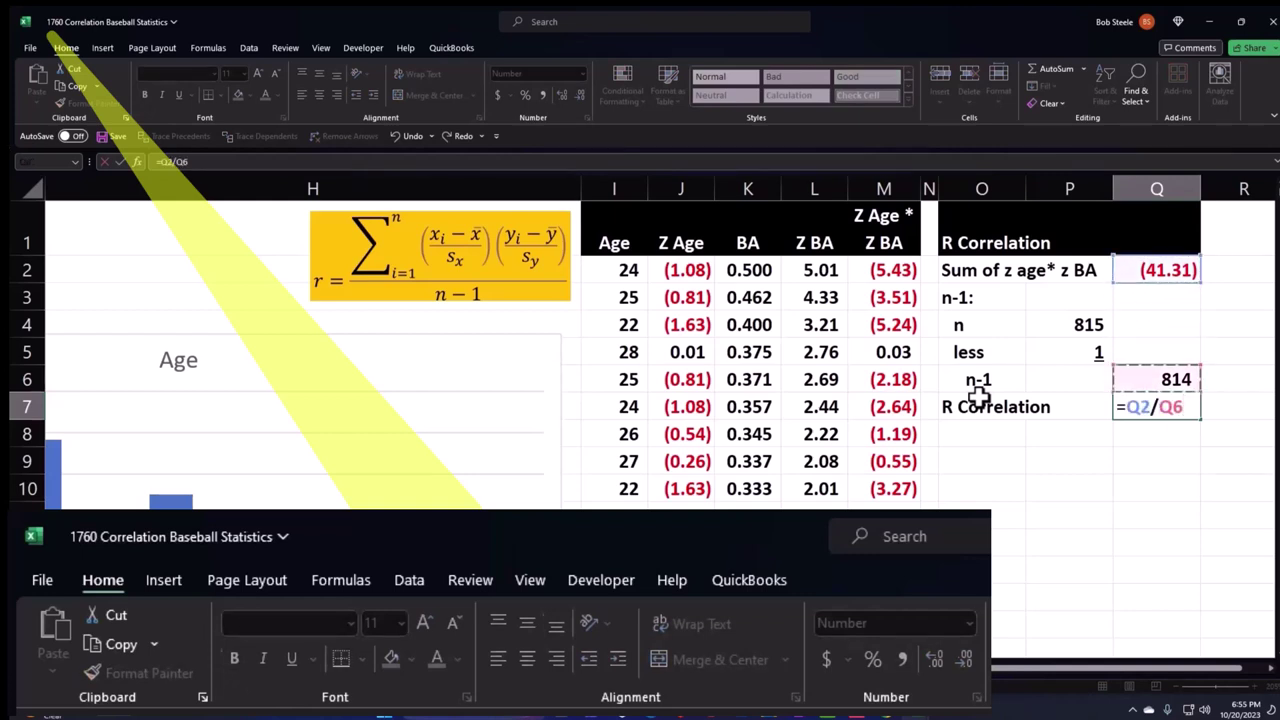
pyautogui.press('Return')
# - Format the correlation in Q7 to two decimal places
pyautogui.press('Up')
pyautogui.press('Right')
pyautogui.press('Right')
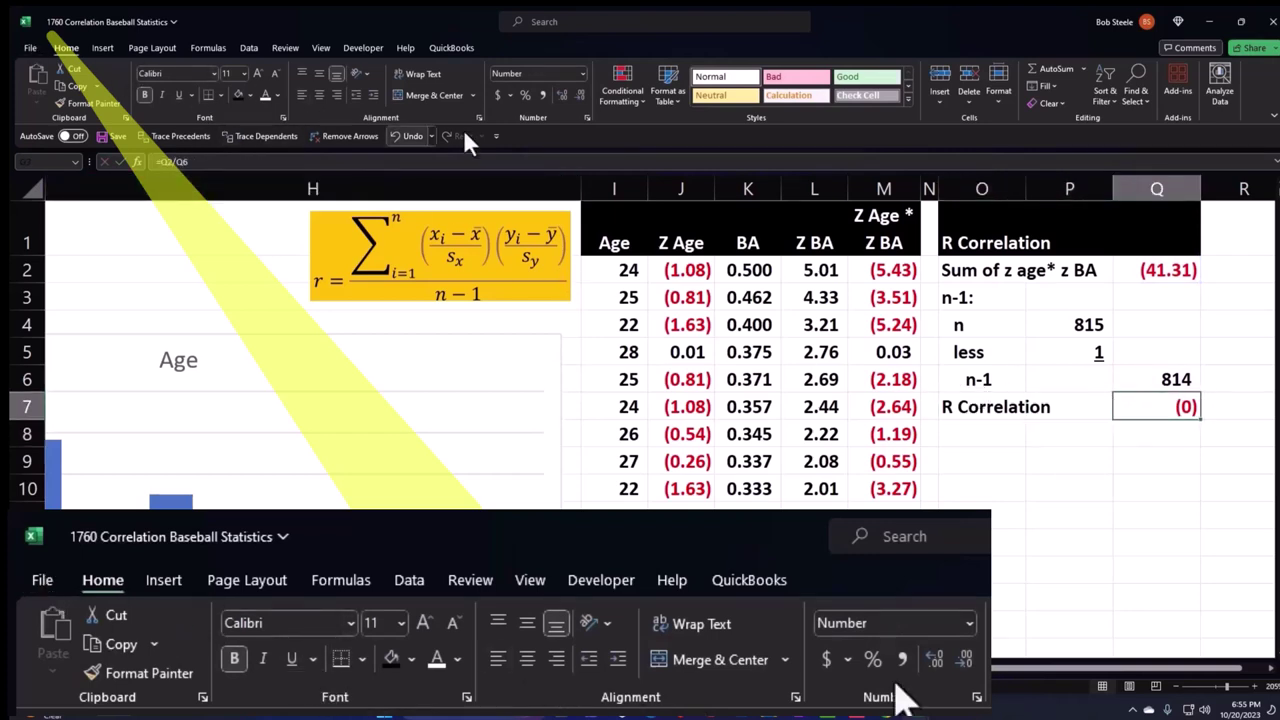
pyautogui.click(563, 93)
pyautogui.click(563, 93)
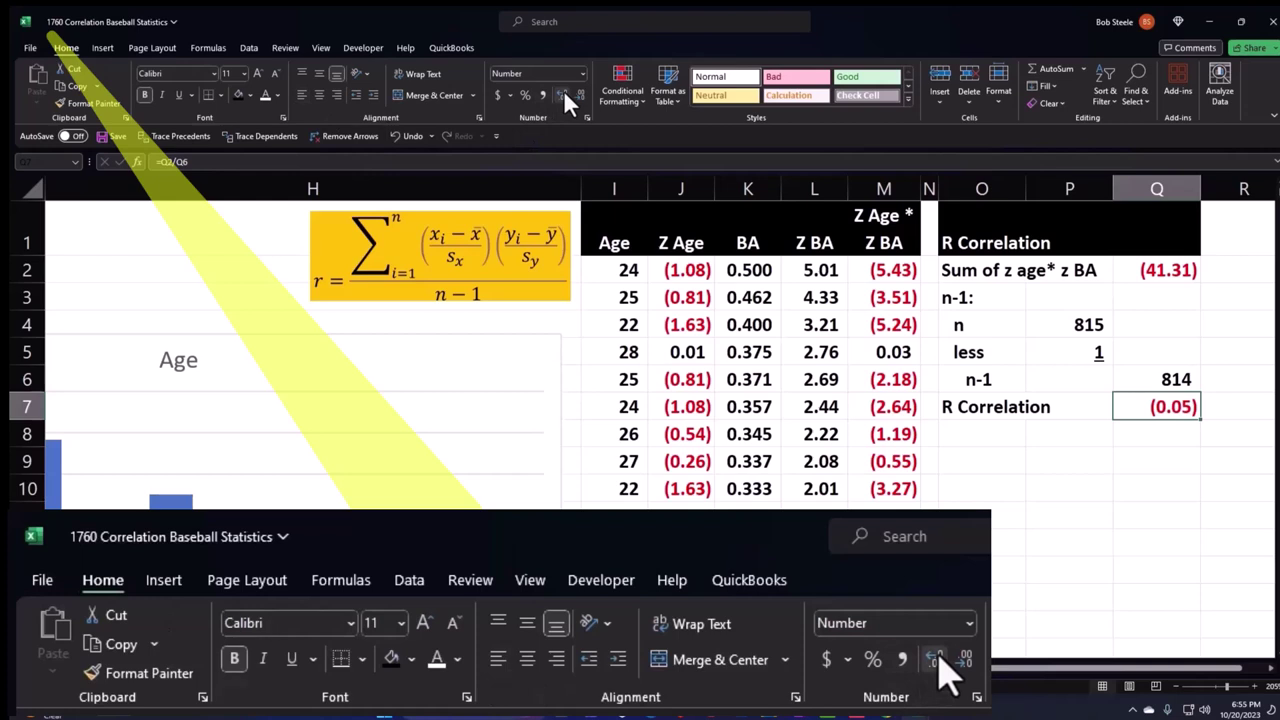
# - Insert a markers-only scatter chart from the table's Age and BA columns, B1:C816, and reposition it over the Age histogram
pyautogui.click(968, 442)
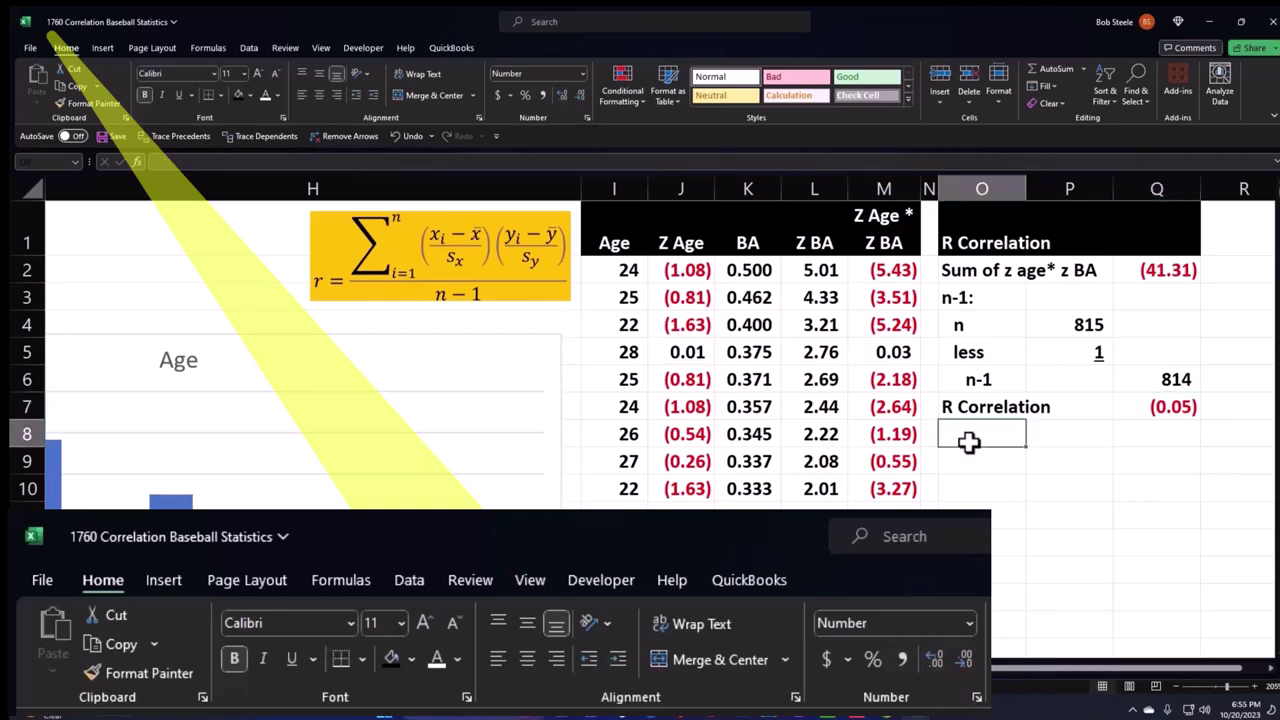
pyautogui.hotkey('ctrl', 'Left')
pyautogui.hotkey('ctrl', 'Left')
pyautogui.hotkey('ctrl', 'Left')
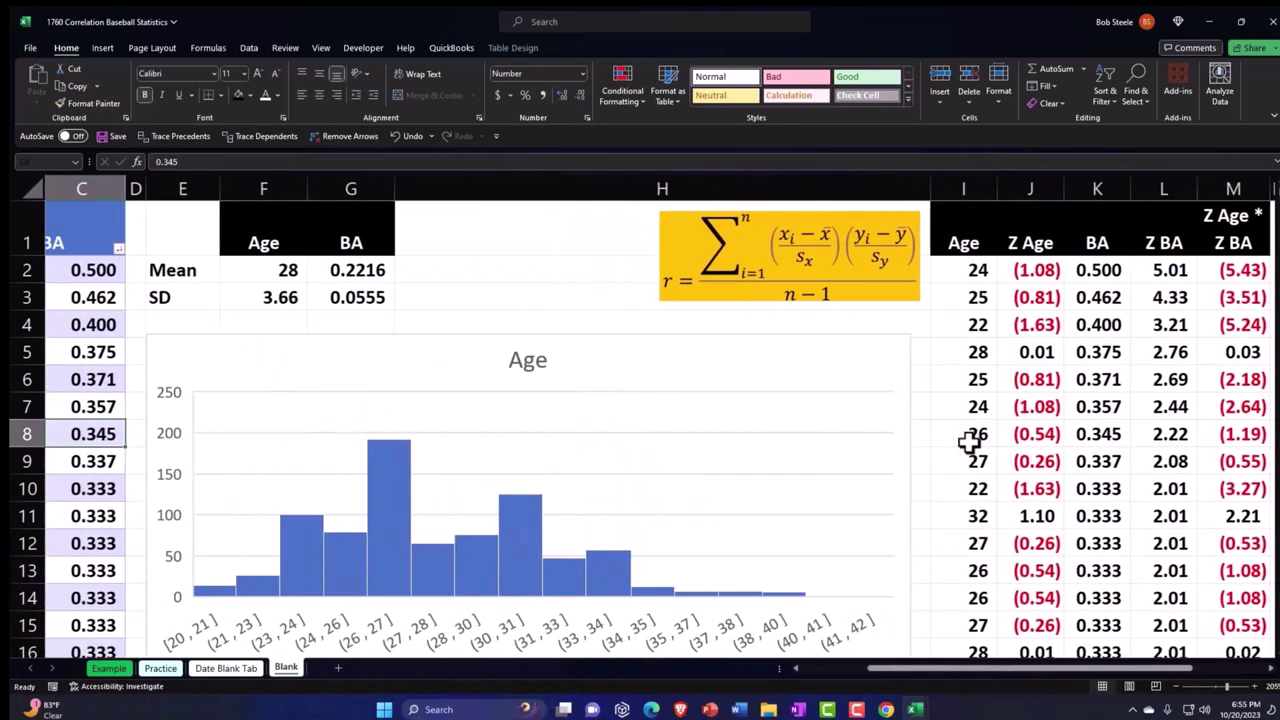
pyautogui.hotkey('ctrl', 'Left')
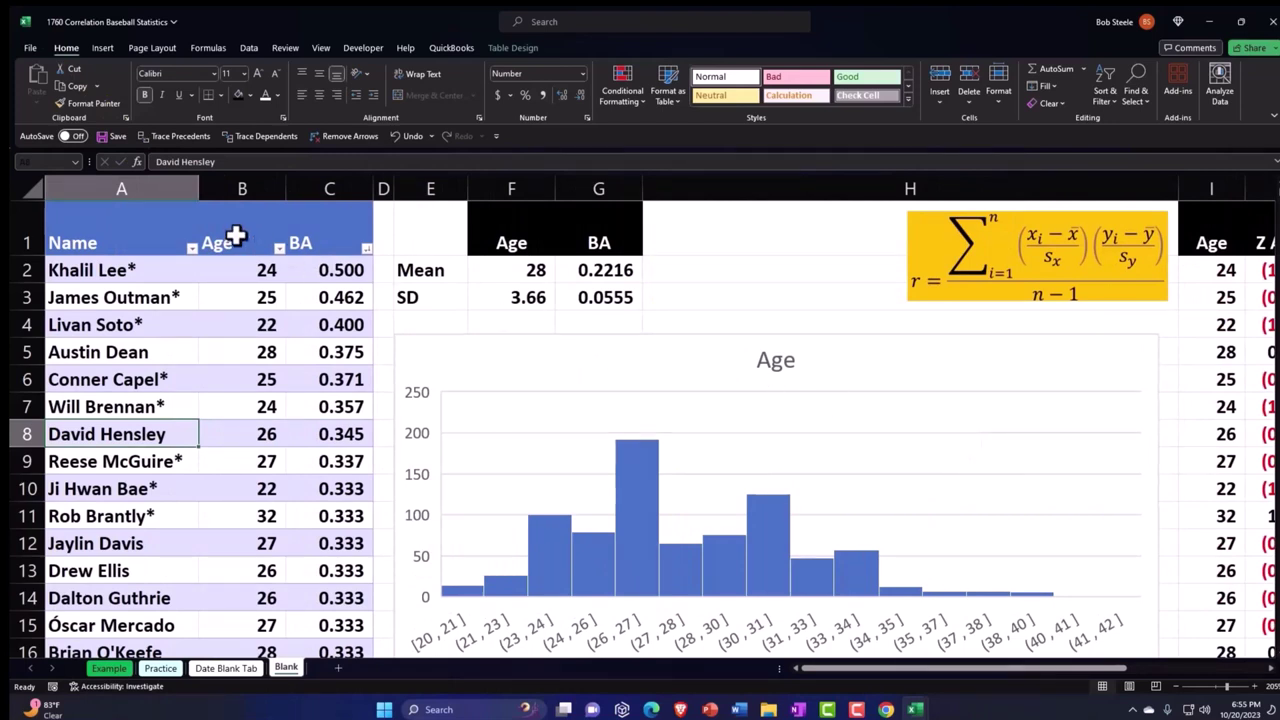
pyautogui.click(235, 236)
pyautogui.hotkey('shift', 'Right')
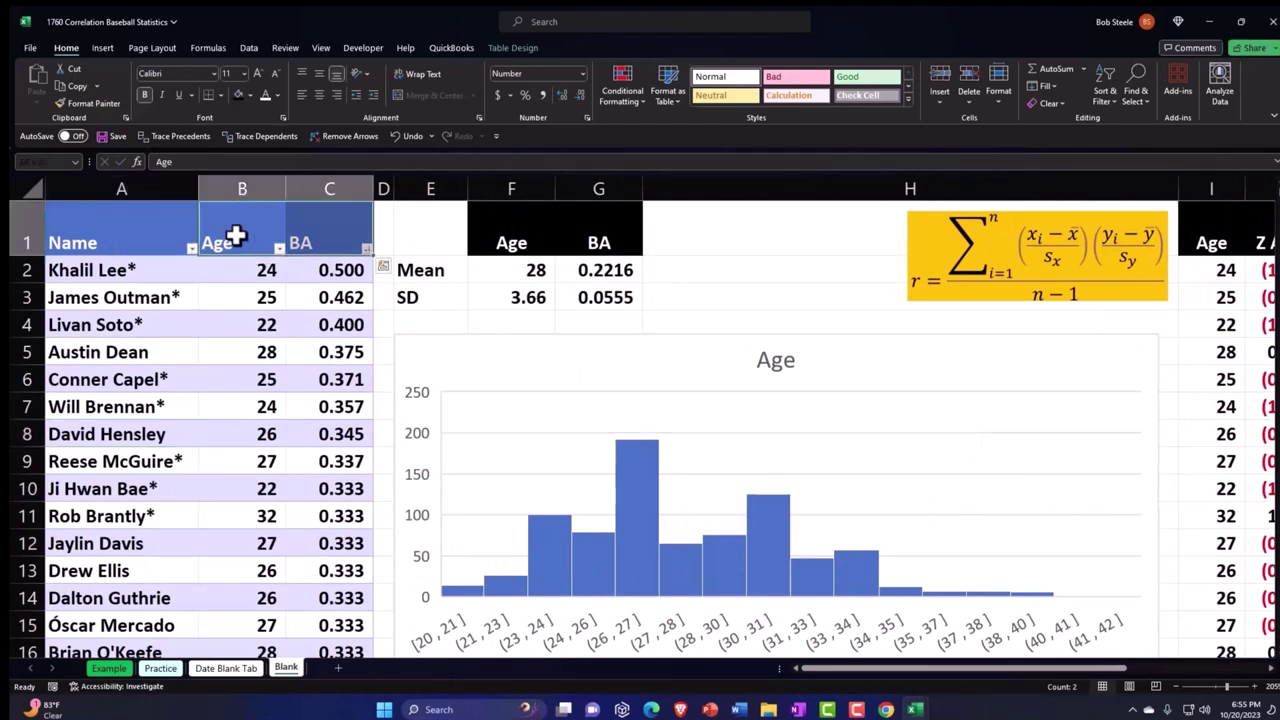
pyautogui.hotkey('ctrl', 'shift', 'Down')
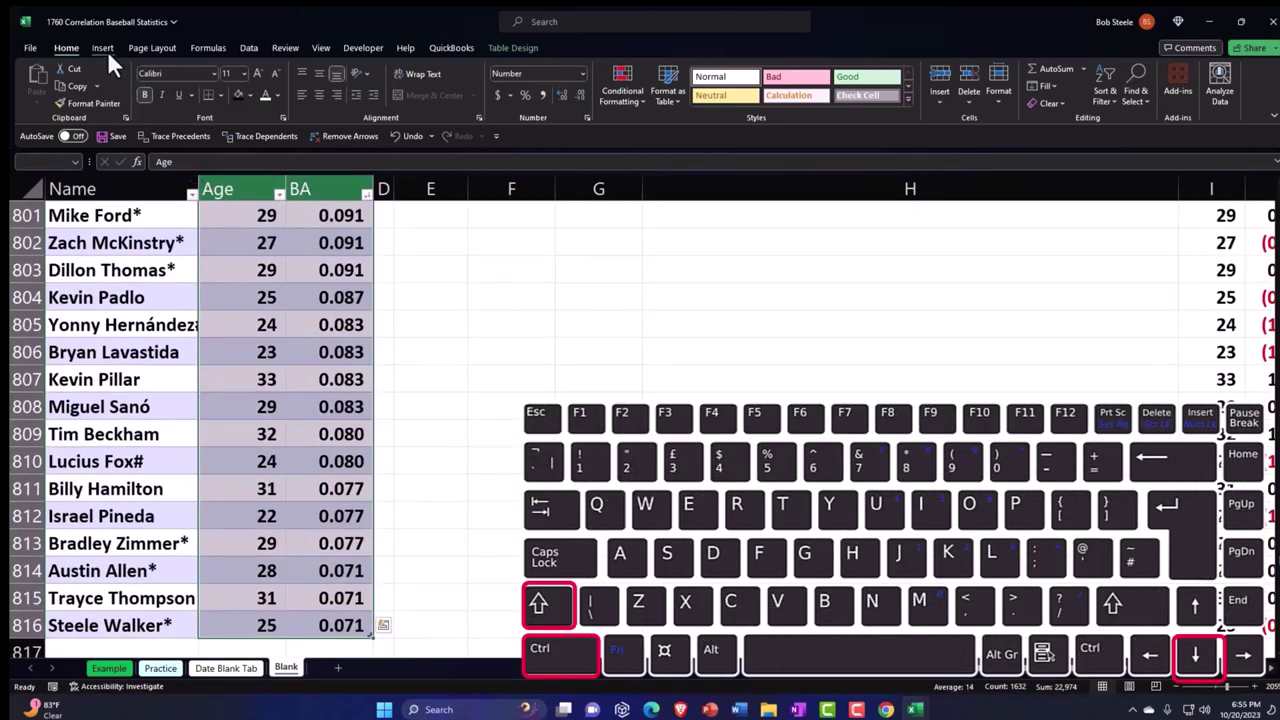
pyautogui.hotkey('ctrl', 'BackSpace')
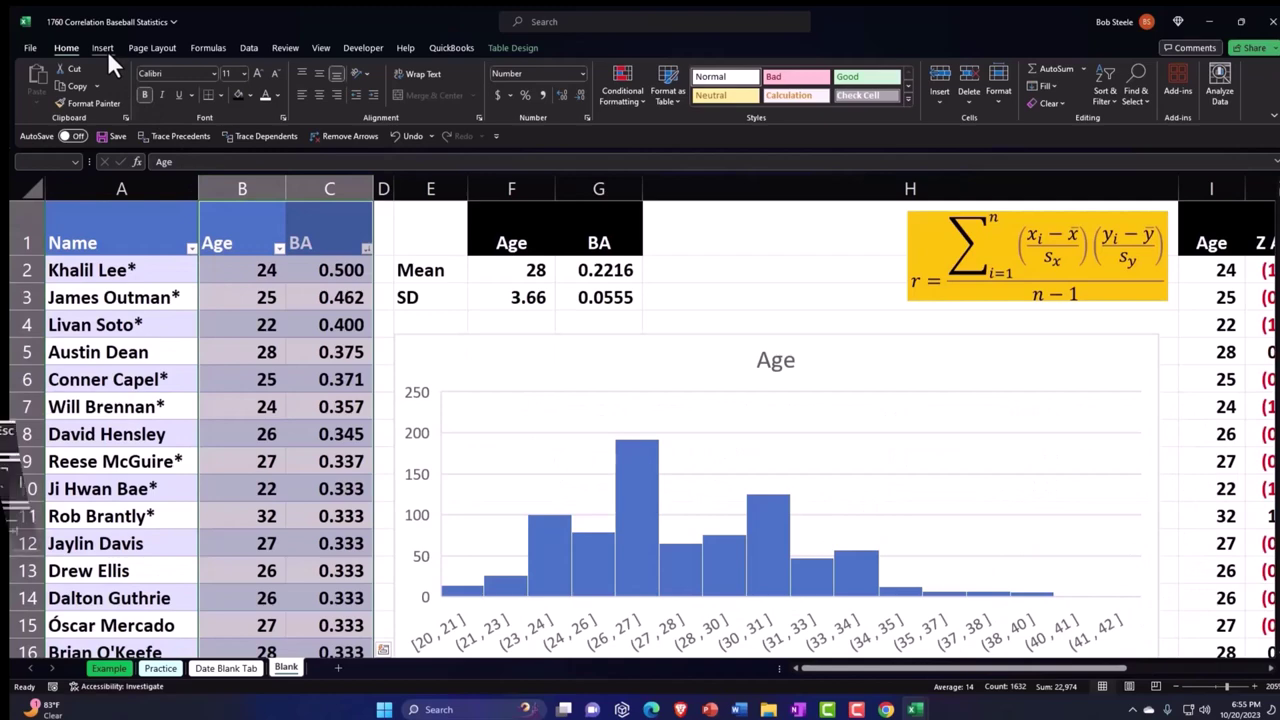
pyautogui.click(106, 47)
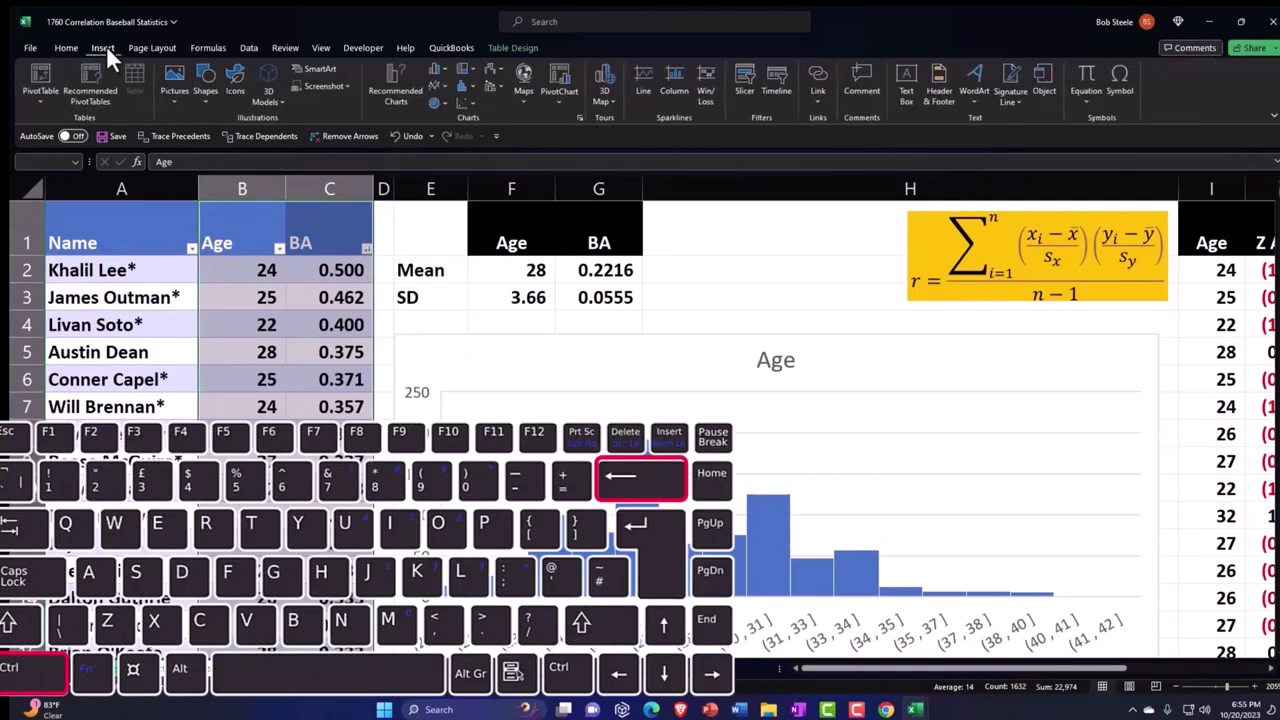
pyautogui.click(467, 104)
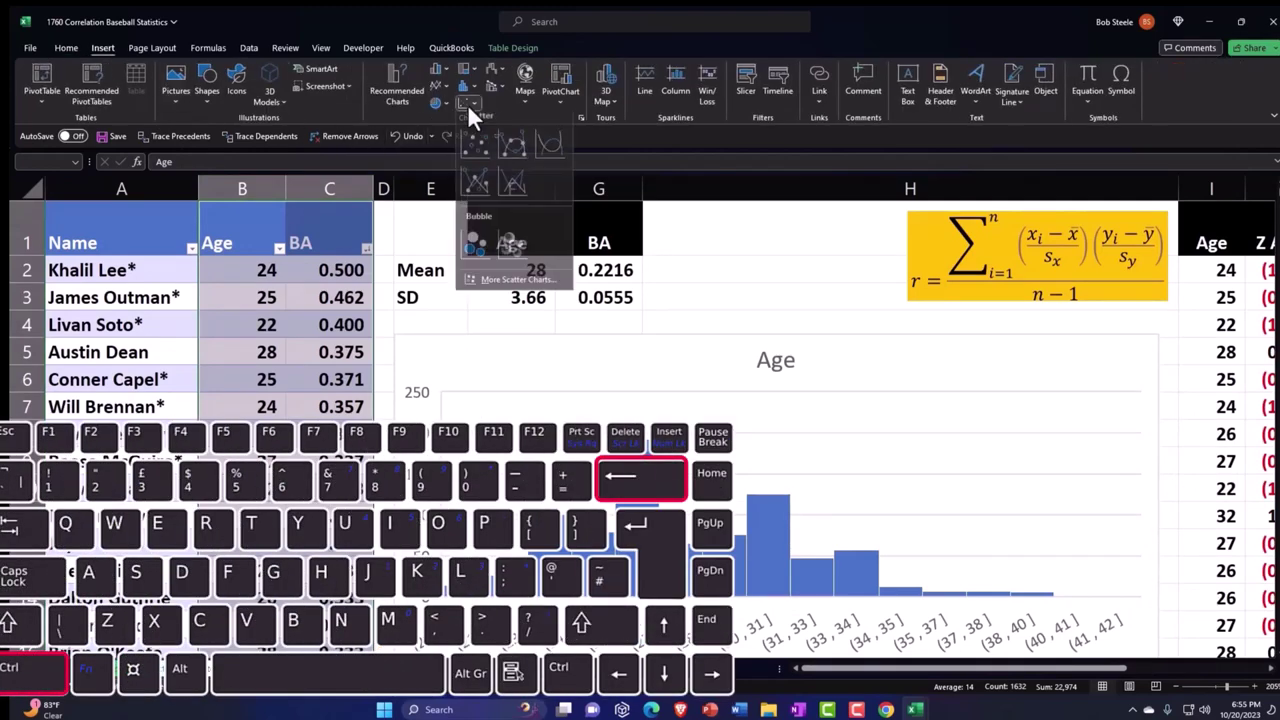
pyautogui.click(473, 142)
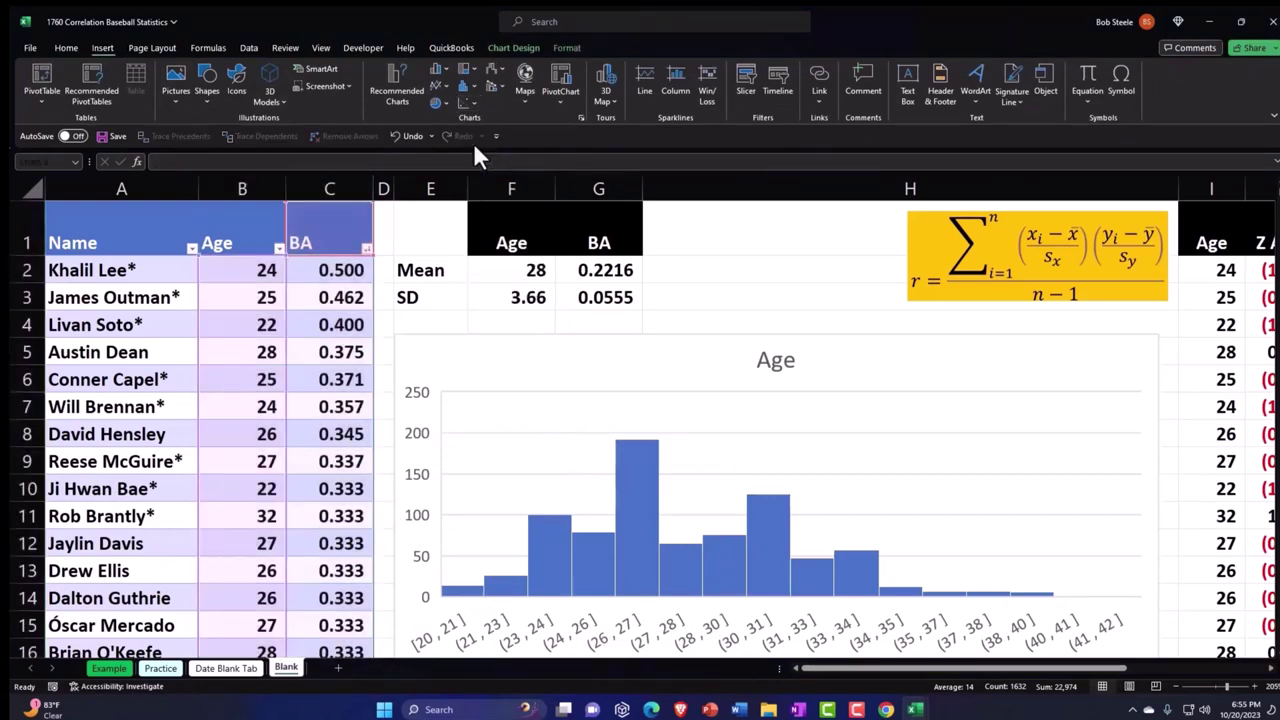
pyautogui.moveTo(471, 257); pyautogui.dragTo(571, 286)
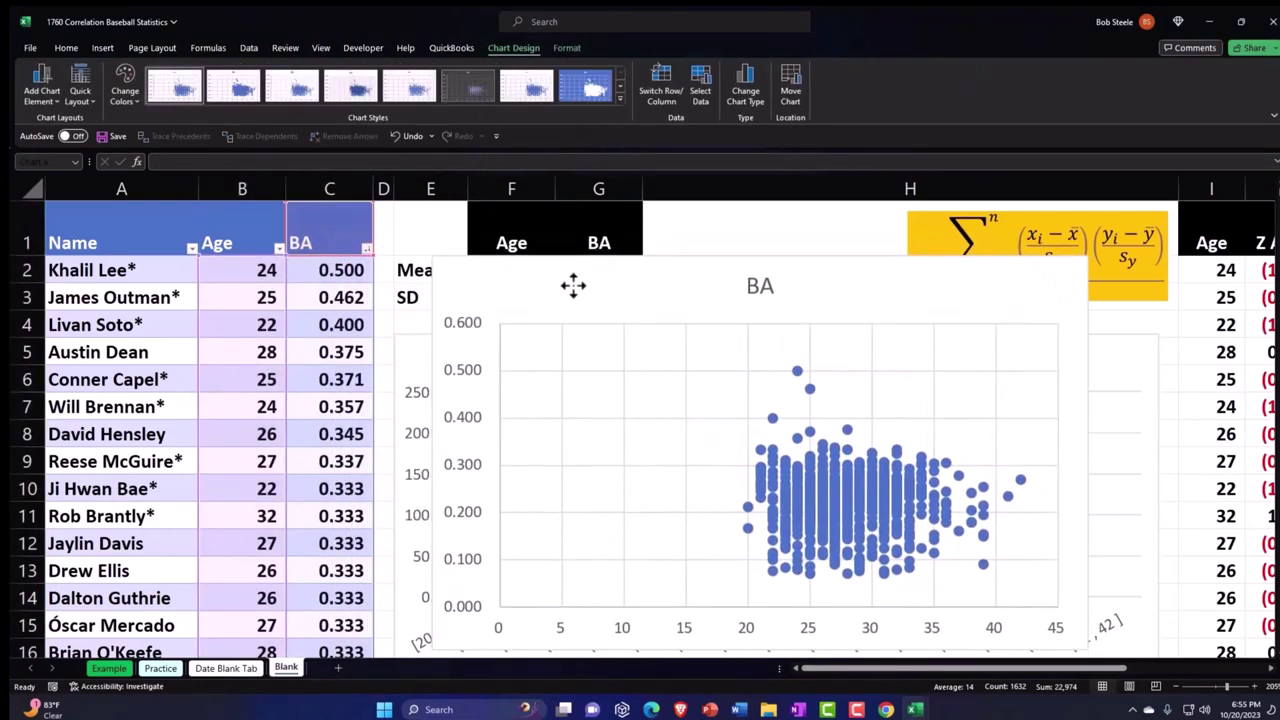
# - Delete the scatter chart's title and add axis titles to both axes
pyautogui.click(750, 290)
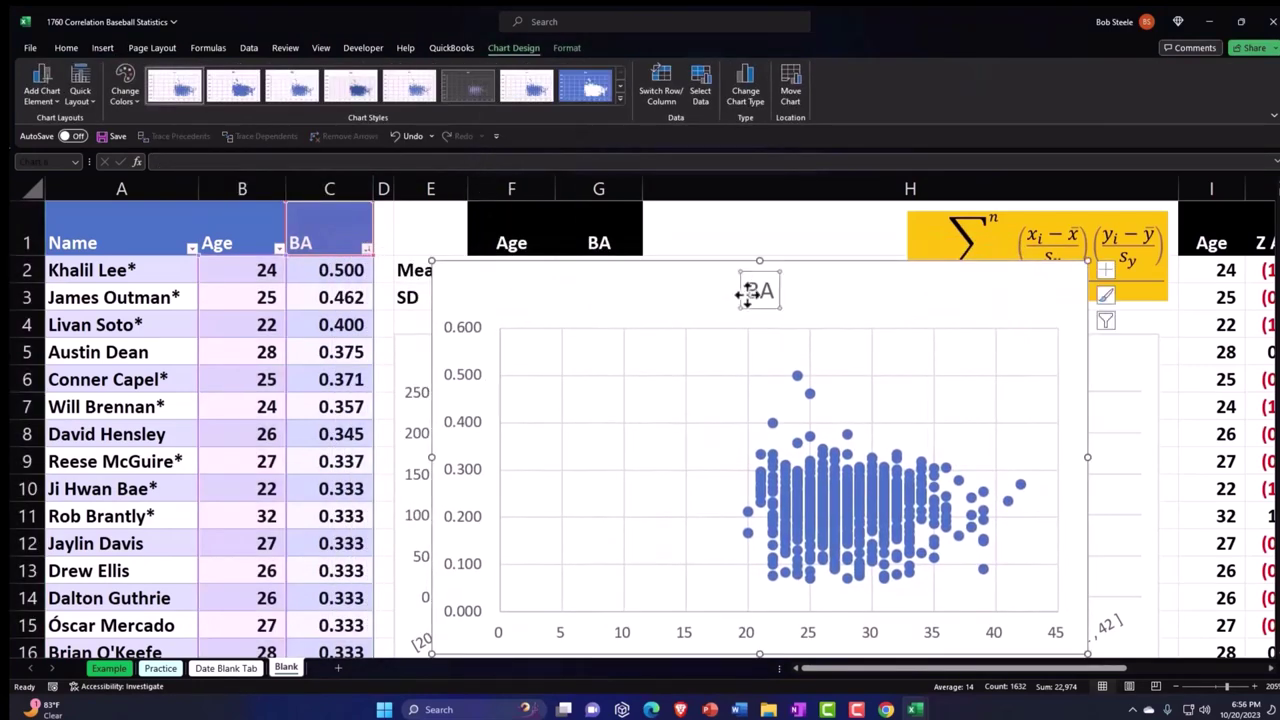
pyautogui.press('Delete')
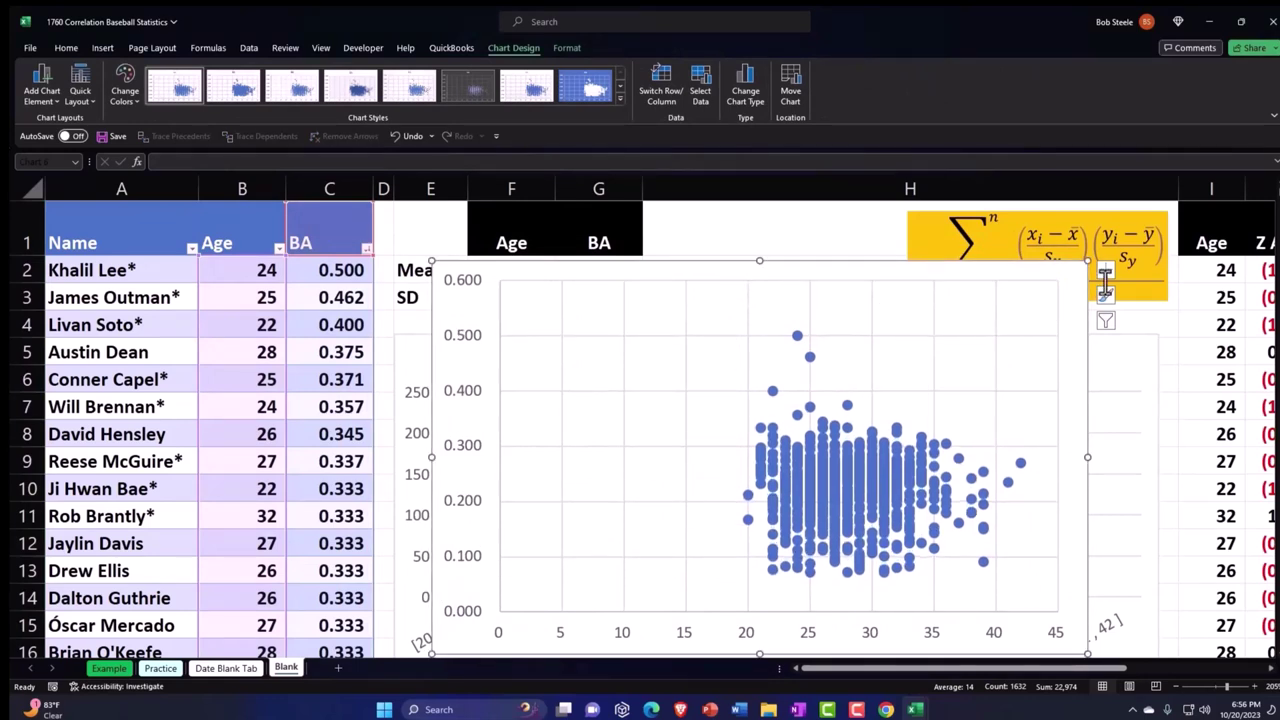
pyautogui.click(1105, 272)
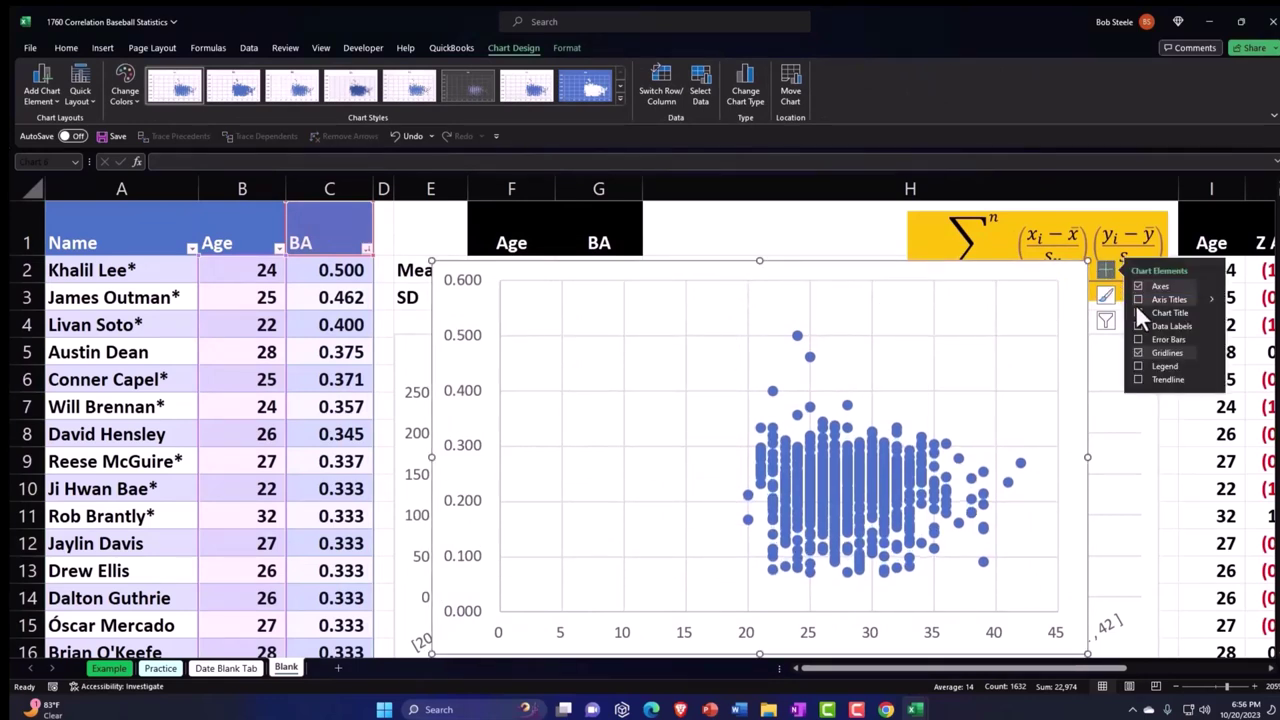
pyautogui.click(1138, 300)
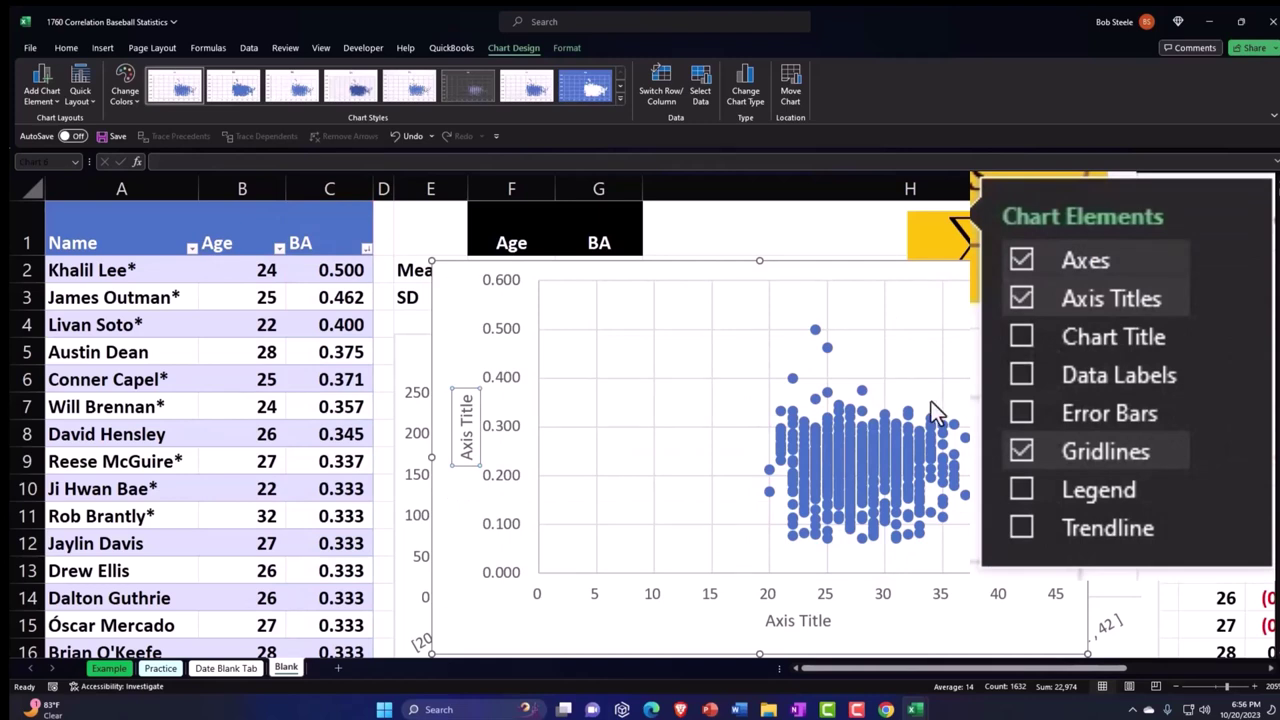
# - Link the horizontal axis title to the Age header in B1 and the vertical axis title to the BA header in C1
pyautogui.click(829, 620)
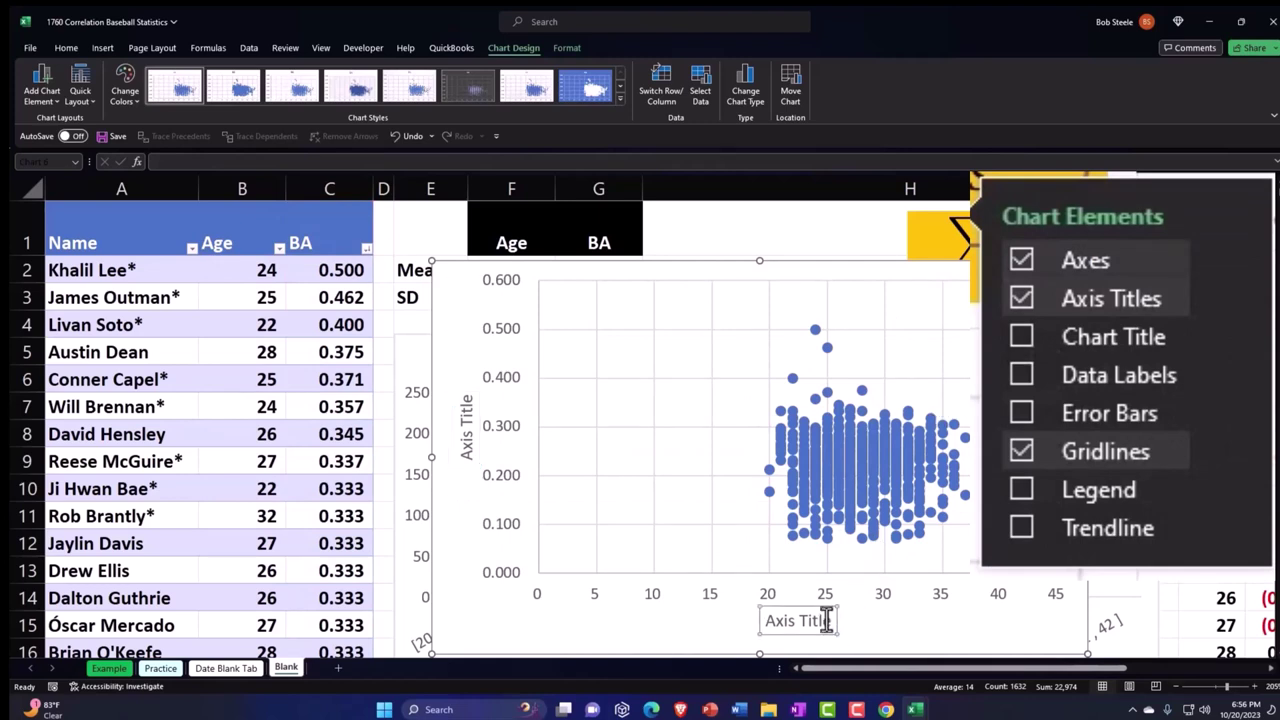
pyautogui.write('=')
pyautogui.click(229, 240)
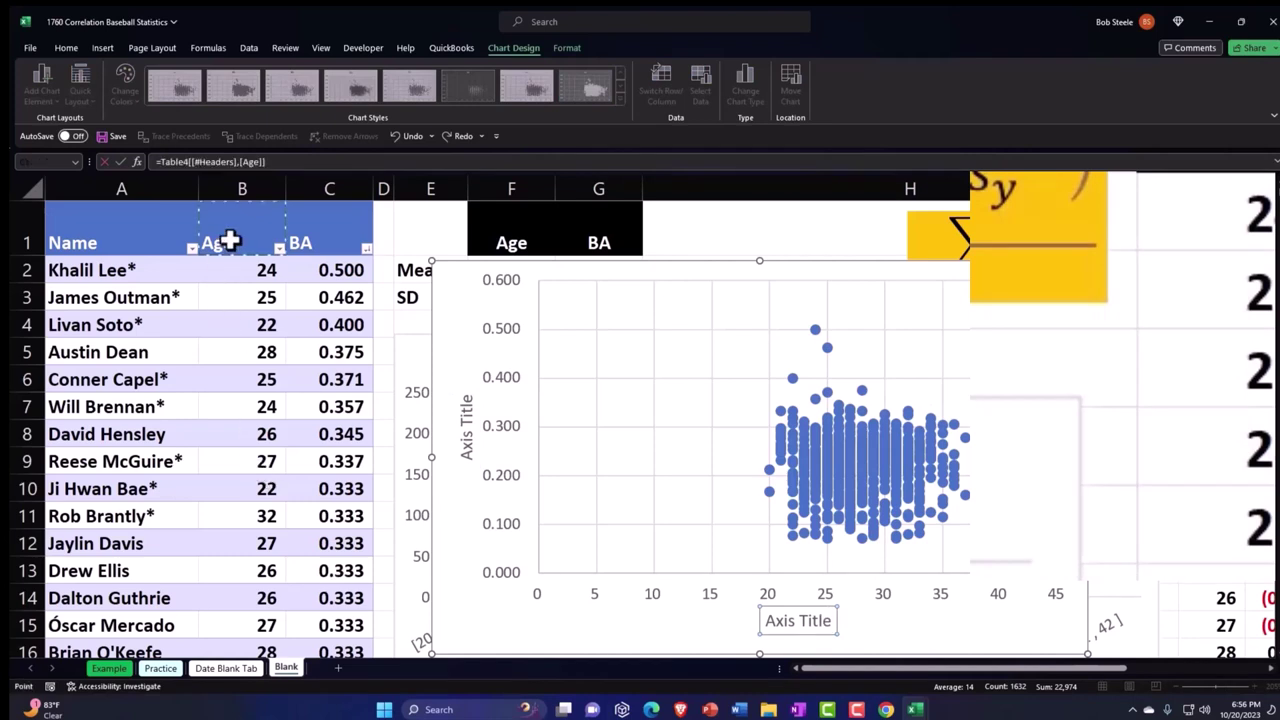
pyautogui.press('Return')
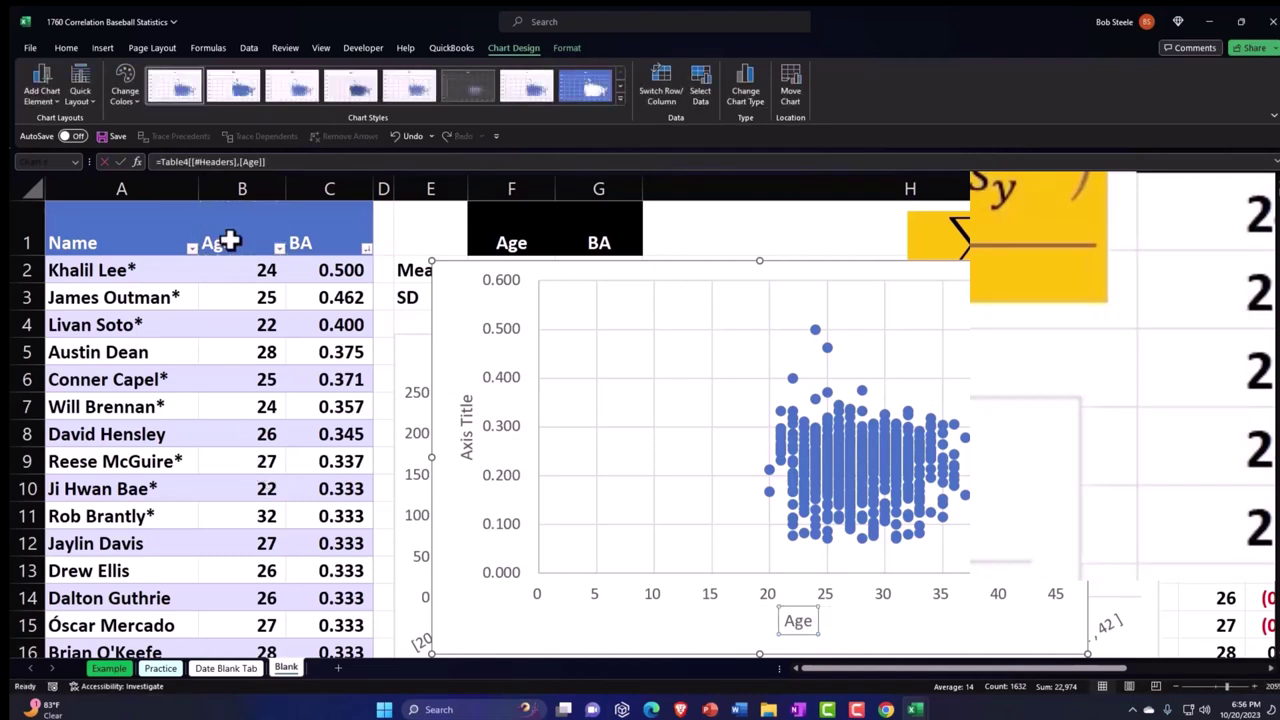
pyautogui.click(463, 410)
pyautogui.write('=')
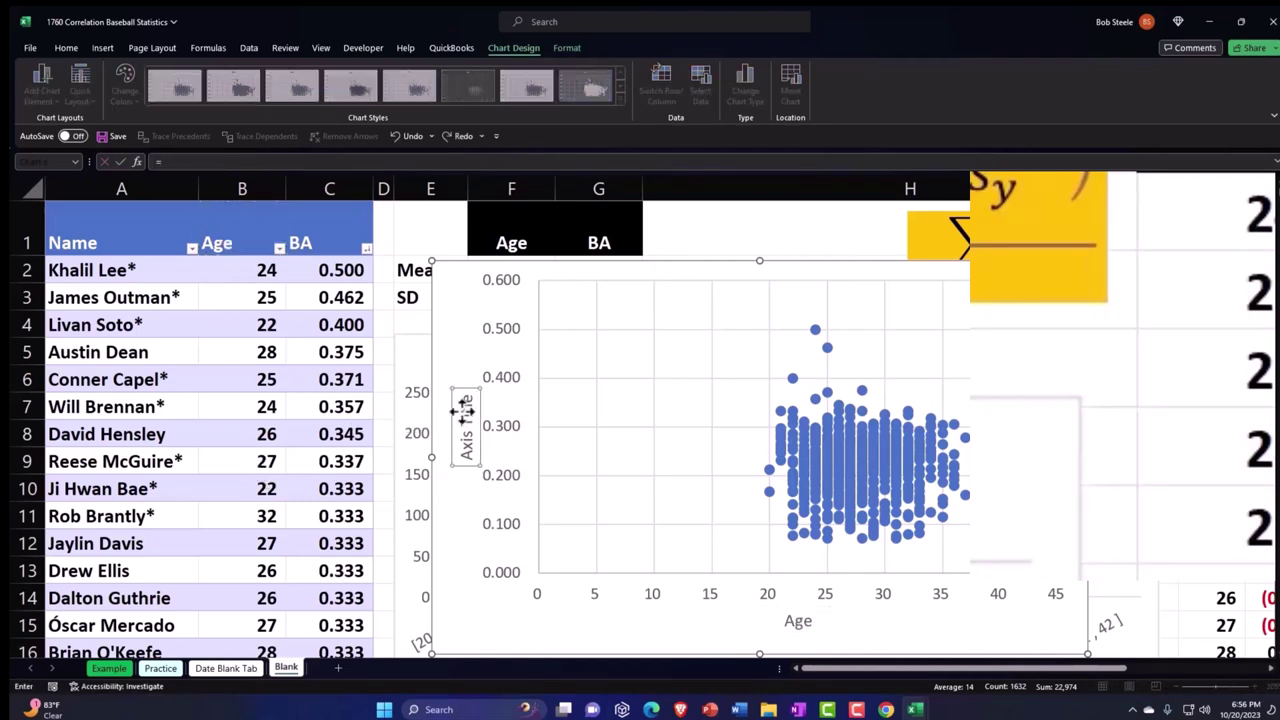
pyautogui.click(333, 241)
pyautogui.press('Return')
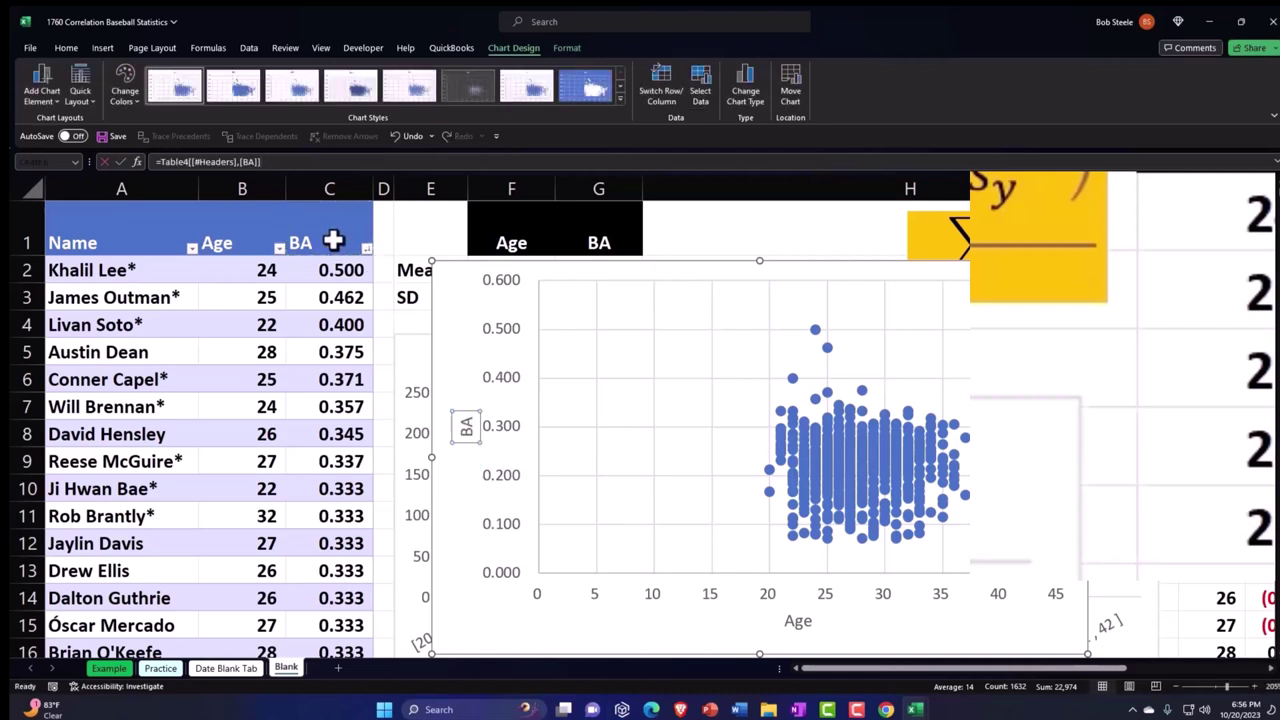
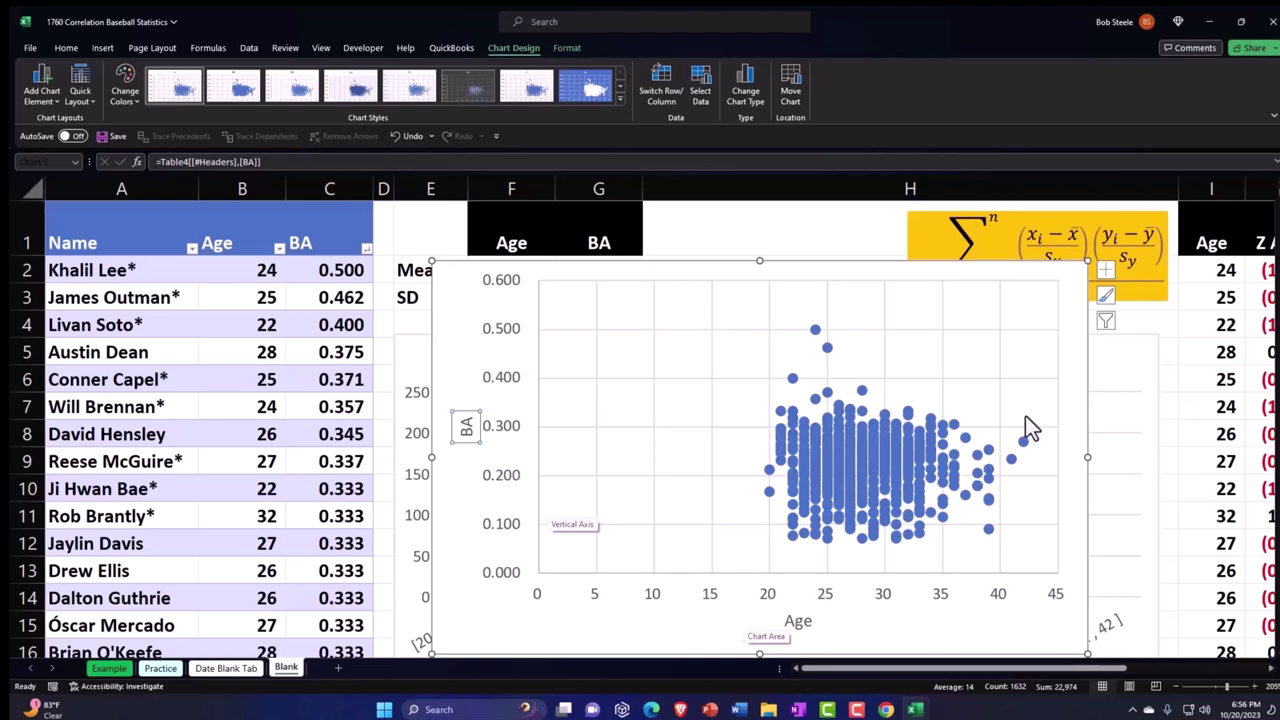
# - Add a linear trendline to the Age and BA scatter chart
pyautogui.click(1108, 274)
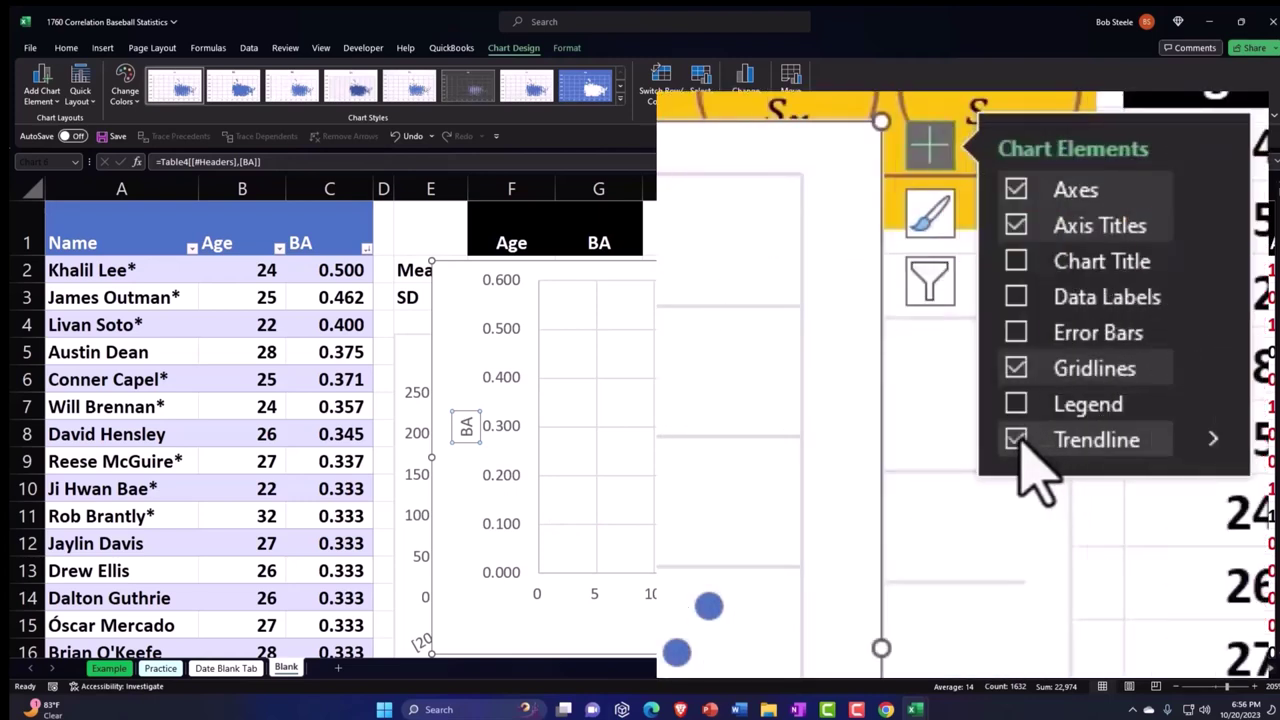
pyautogui.click(1210, 440)
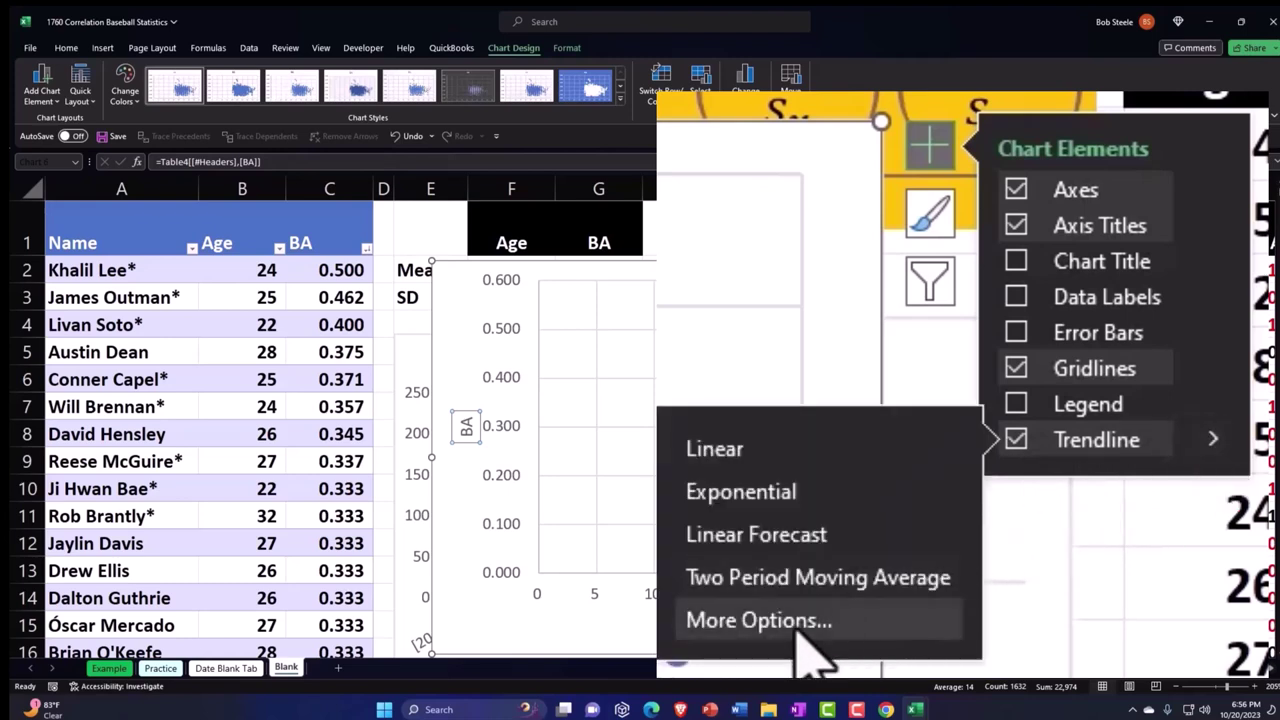
pyautogui.click(1055, 449)
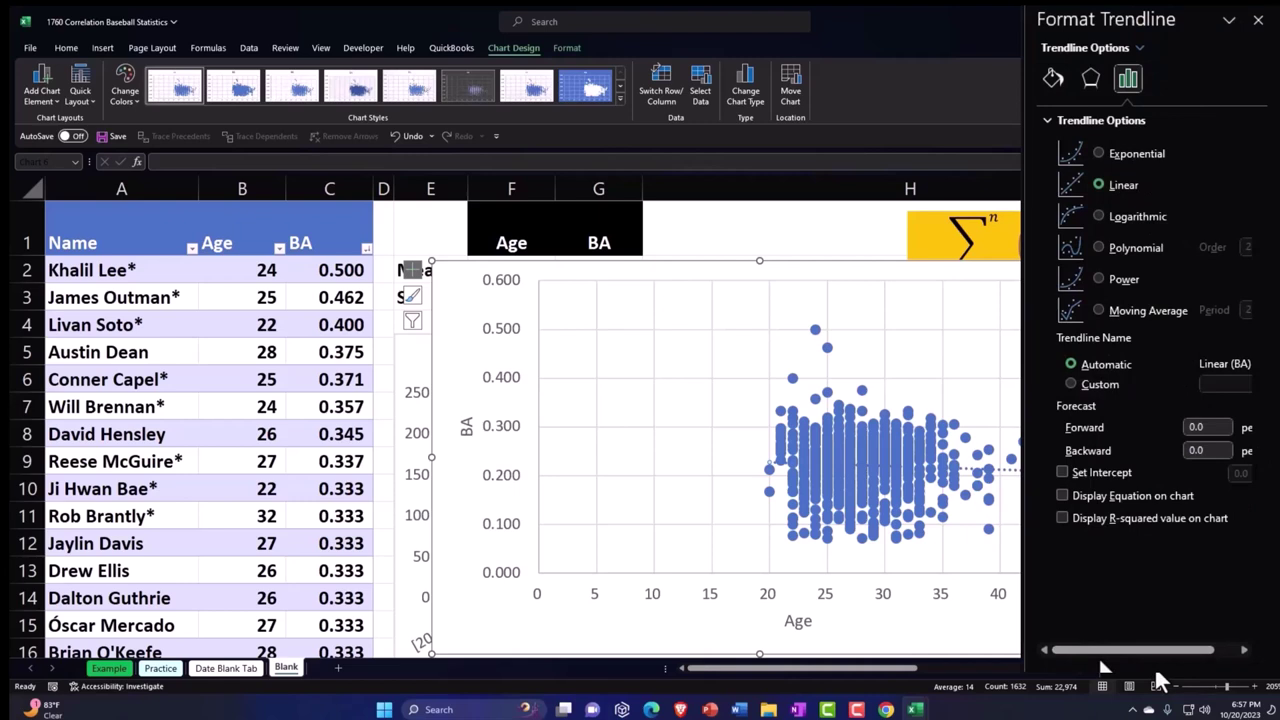
# - Format the trendline as a solid, undashed line in the standard golden-orange color
pyautogui.click(1054, 81)
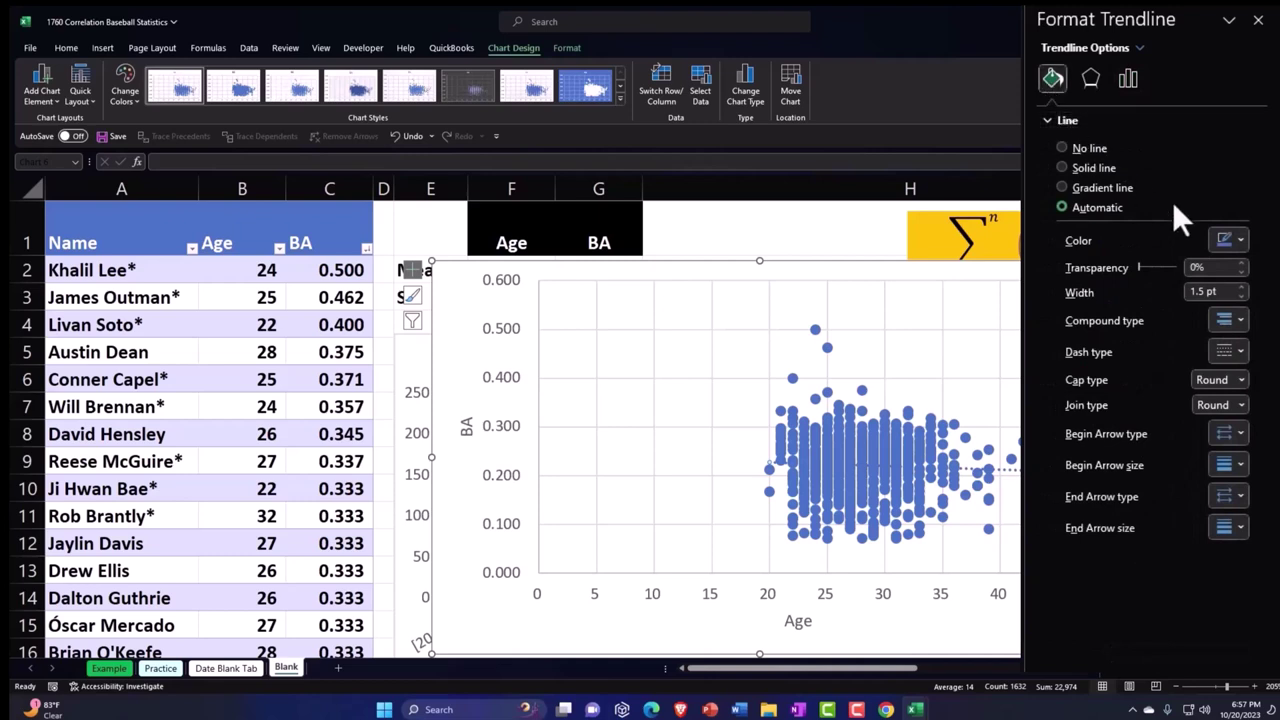
pyautogui.click(1234, 347)
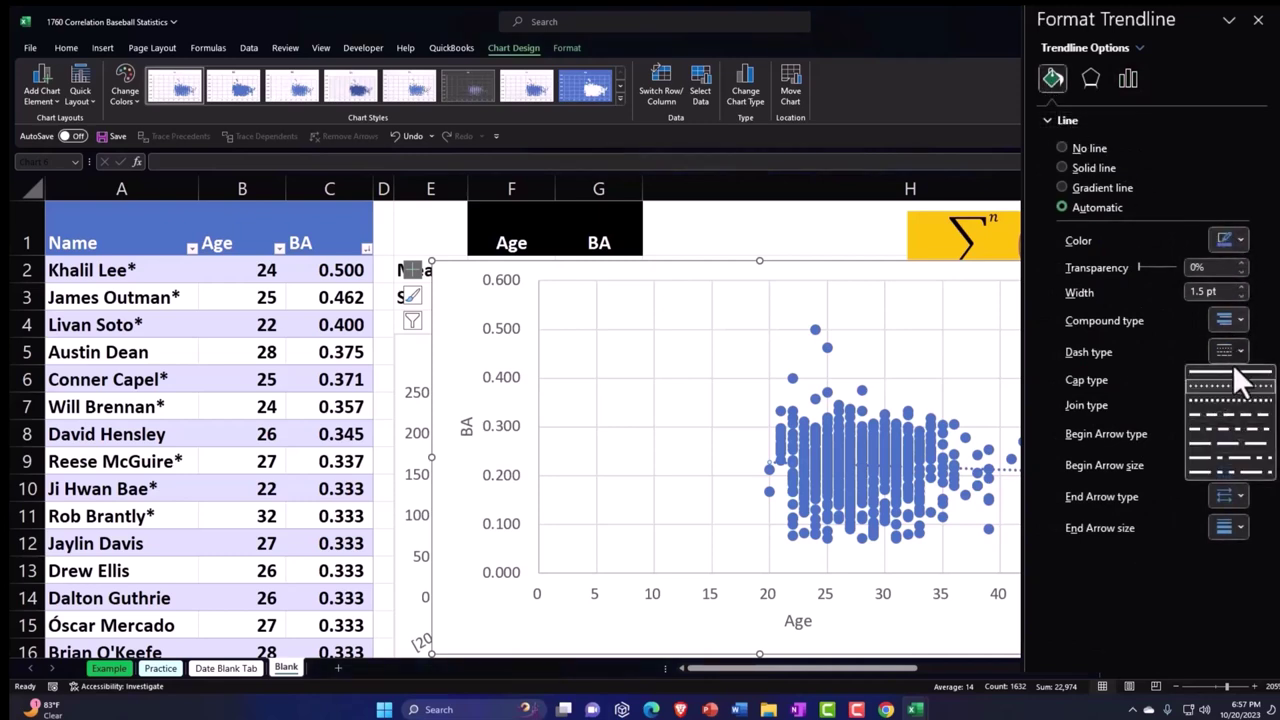
pyautogui.click(1232, 366)
pyautogui.click(1241, 241)
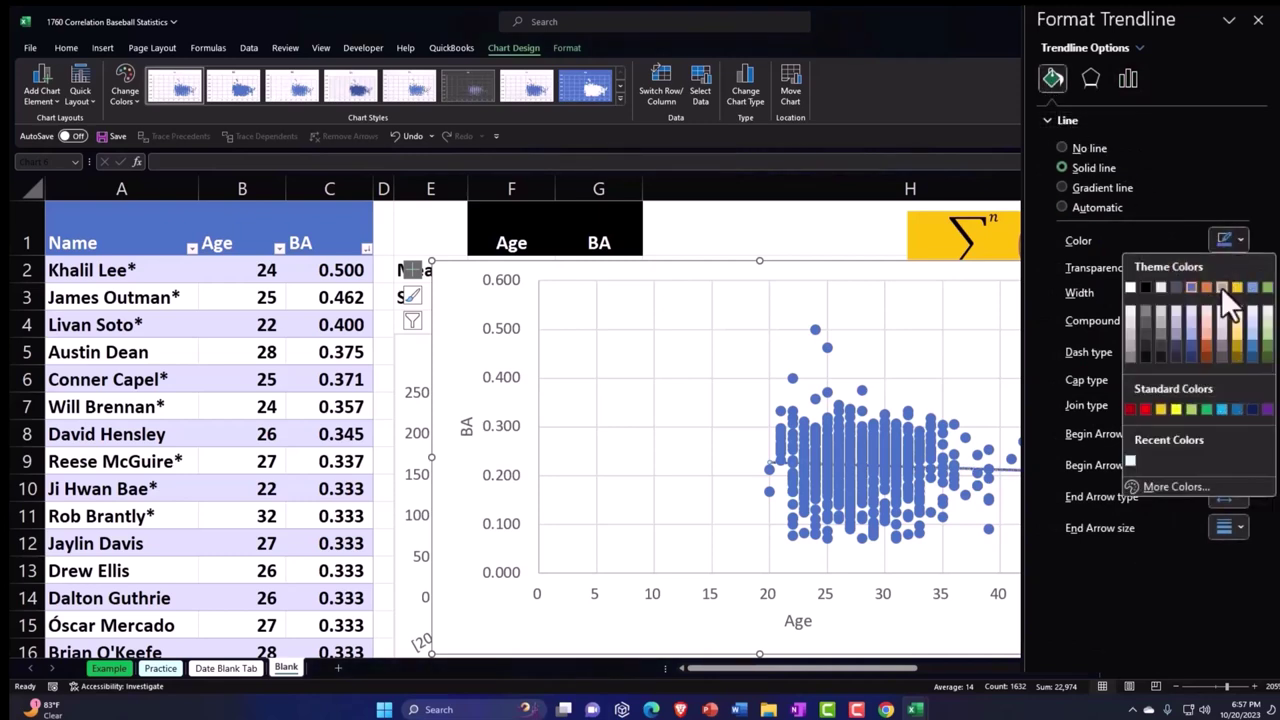
pyautogui.click(1162, 409)
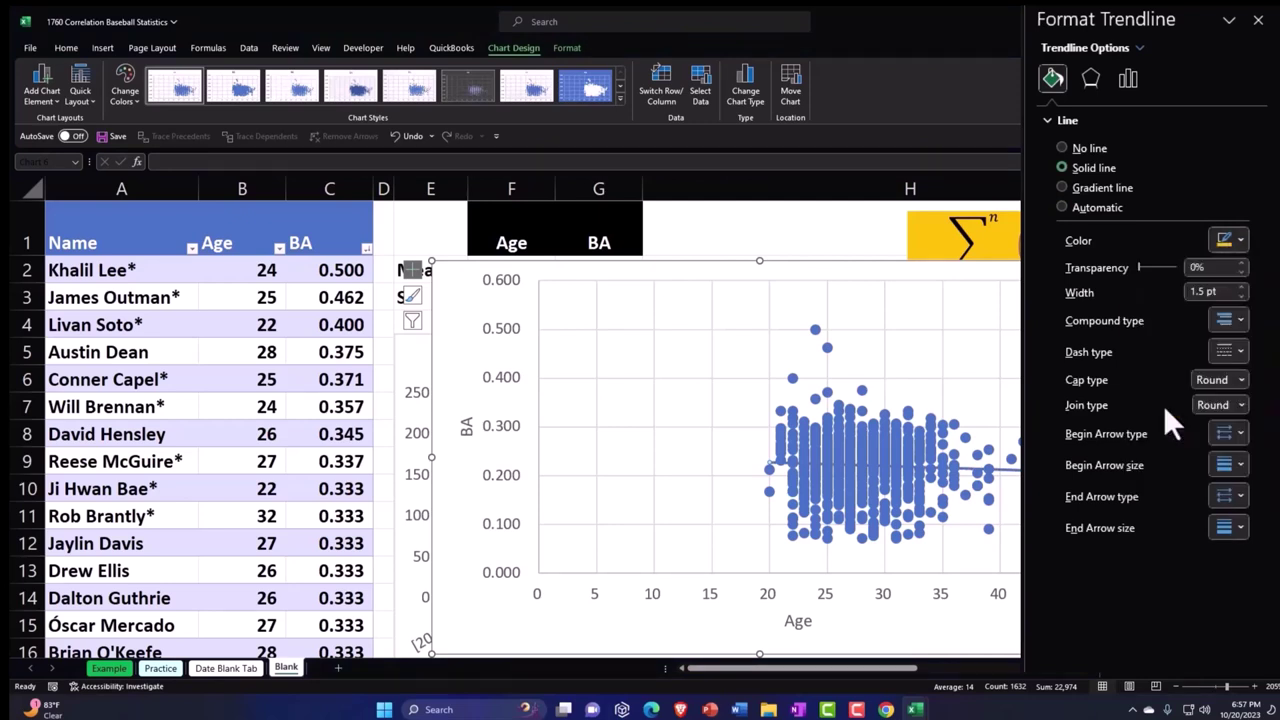
pyautogui.click(1258, 20)
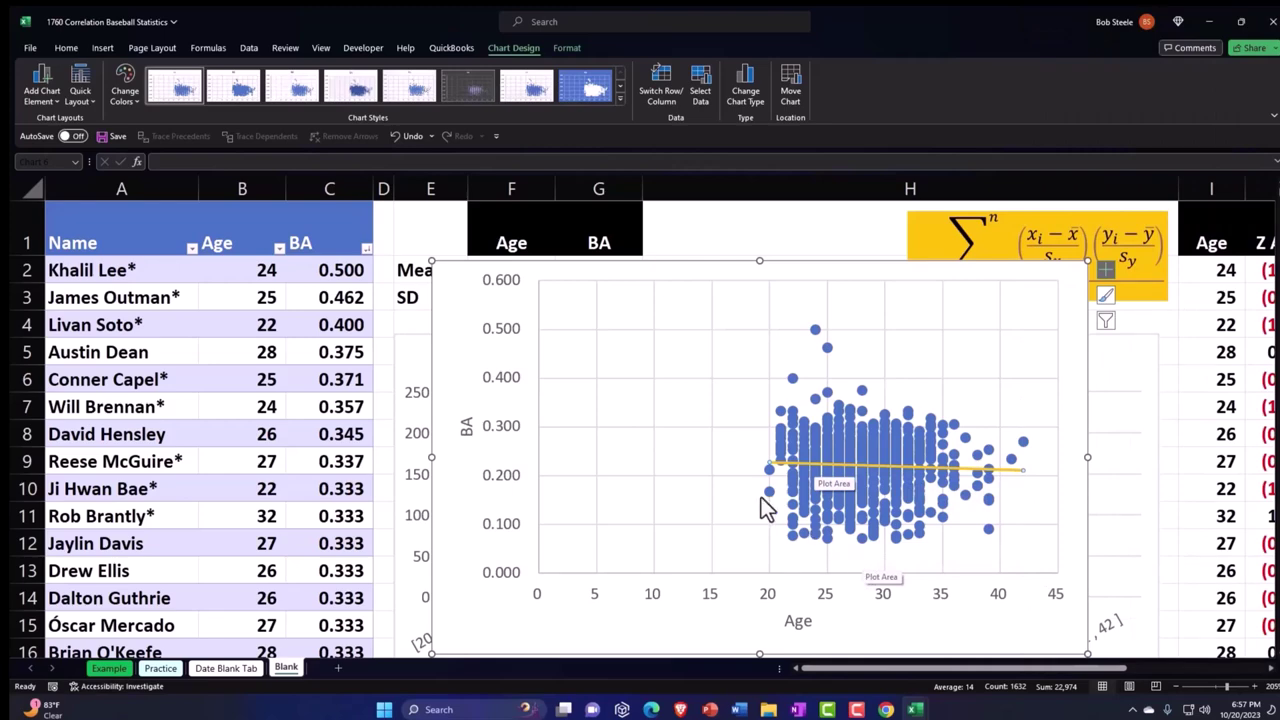
# - Move the scatter chart beneath the R Correlation calculation, with its upper edge around row 9 and starting in column O
pyautogui.moveTo(455, 293); pyautogui.dragTo(822, 328)
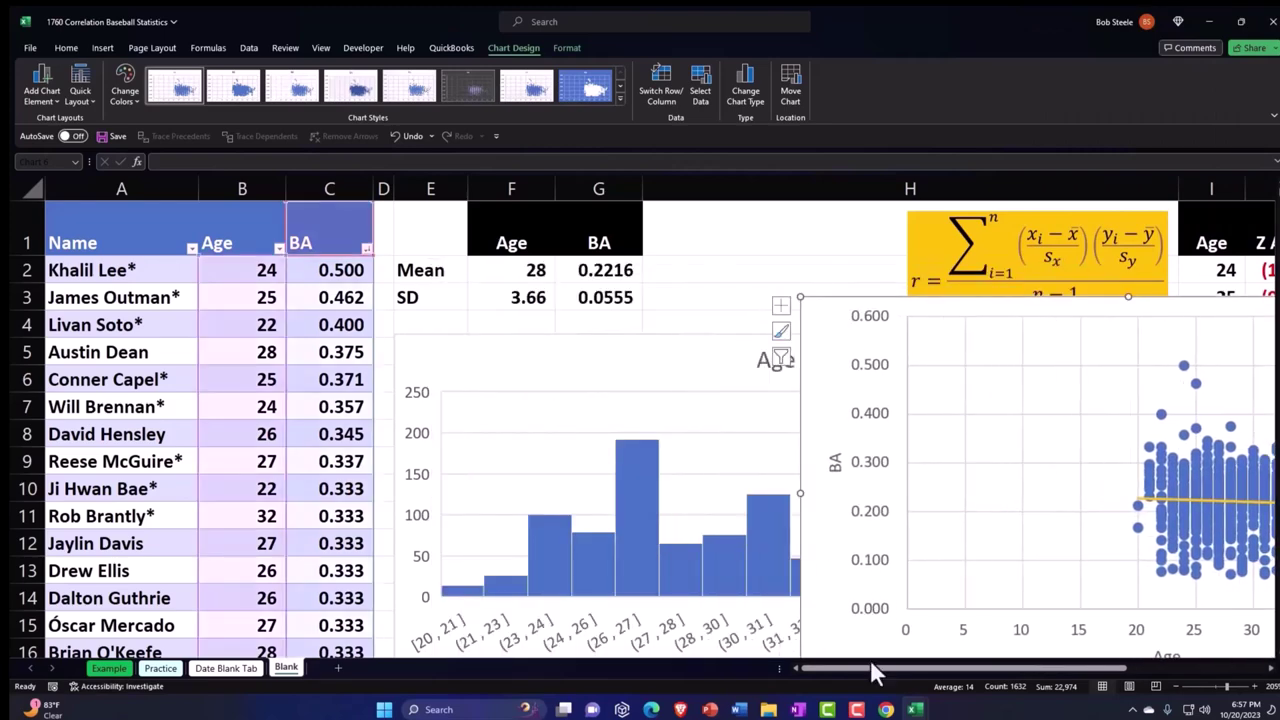
pyautogui.moveTo(865, 673); pyautogui.dragTo(1005, 668)
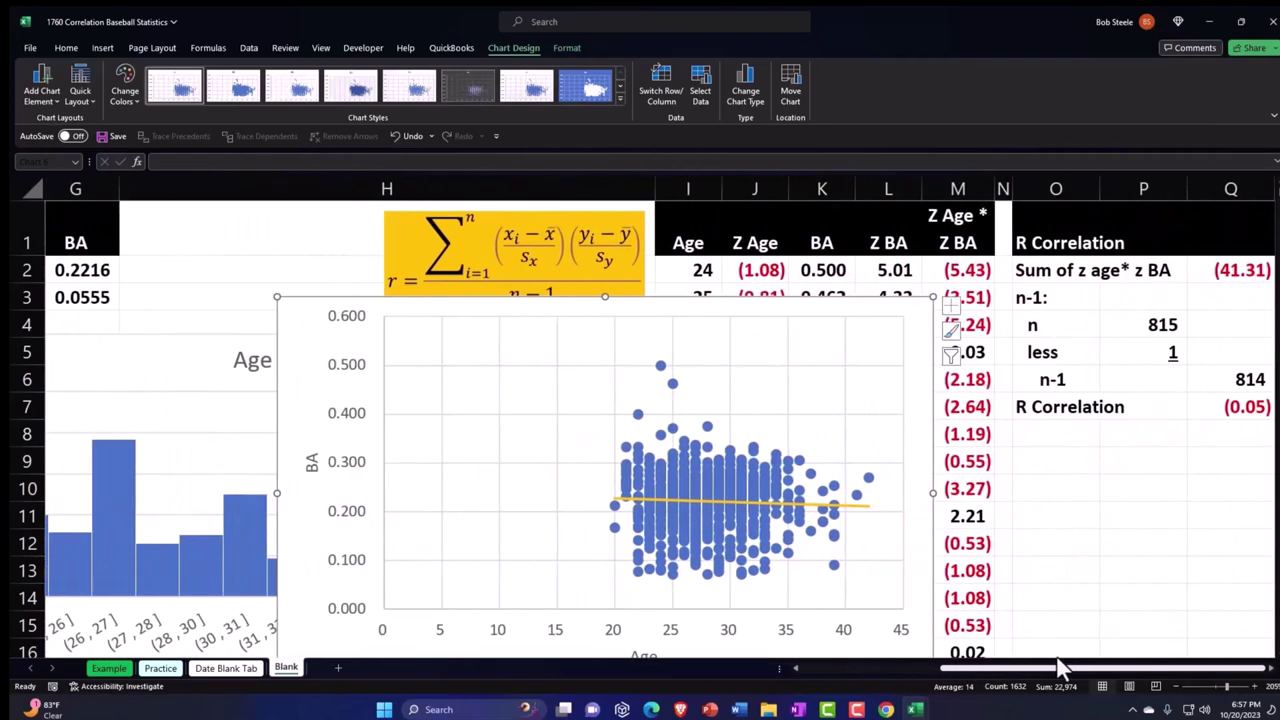
pyautogui.moveTo(319, 380); pyautogui.dragTo(1000, 390)
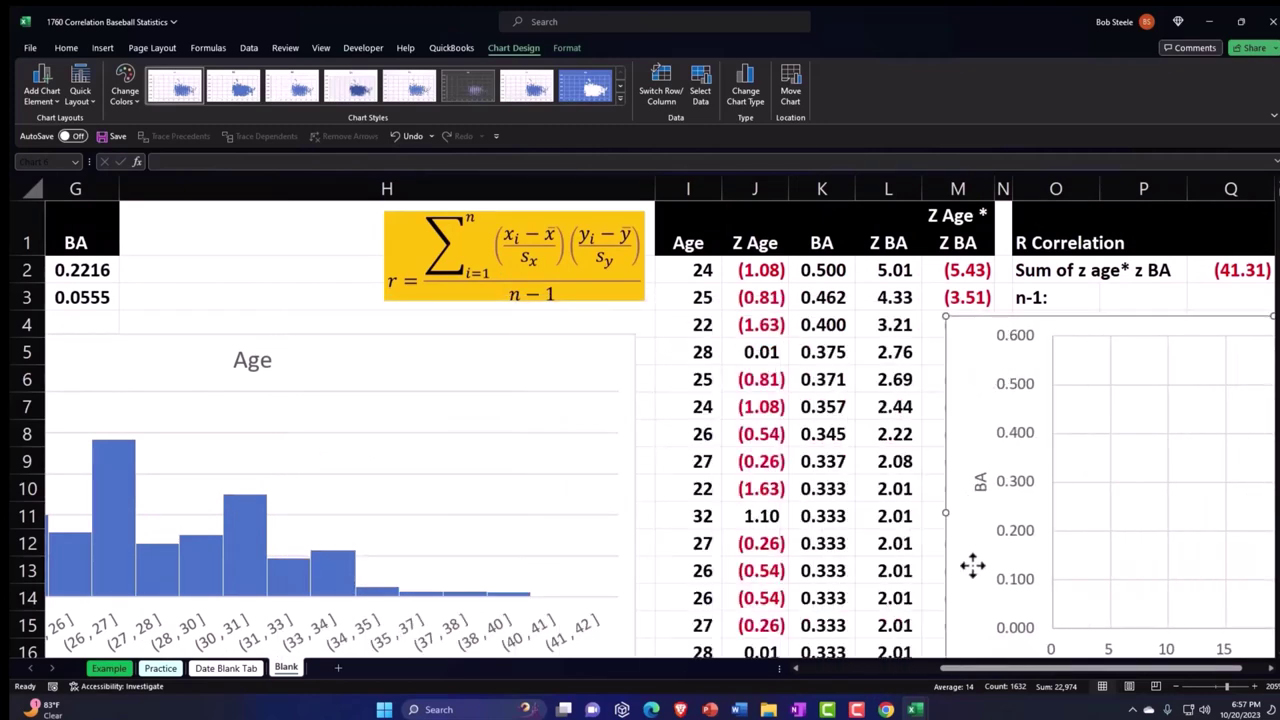
pyautogui.moveTo(962, 673); pyautogui.dragTo(1035, 660)
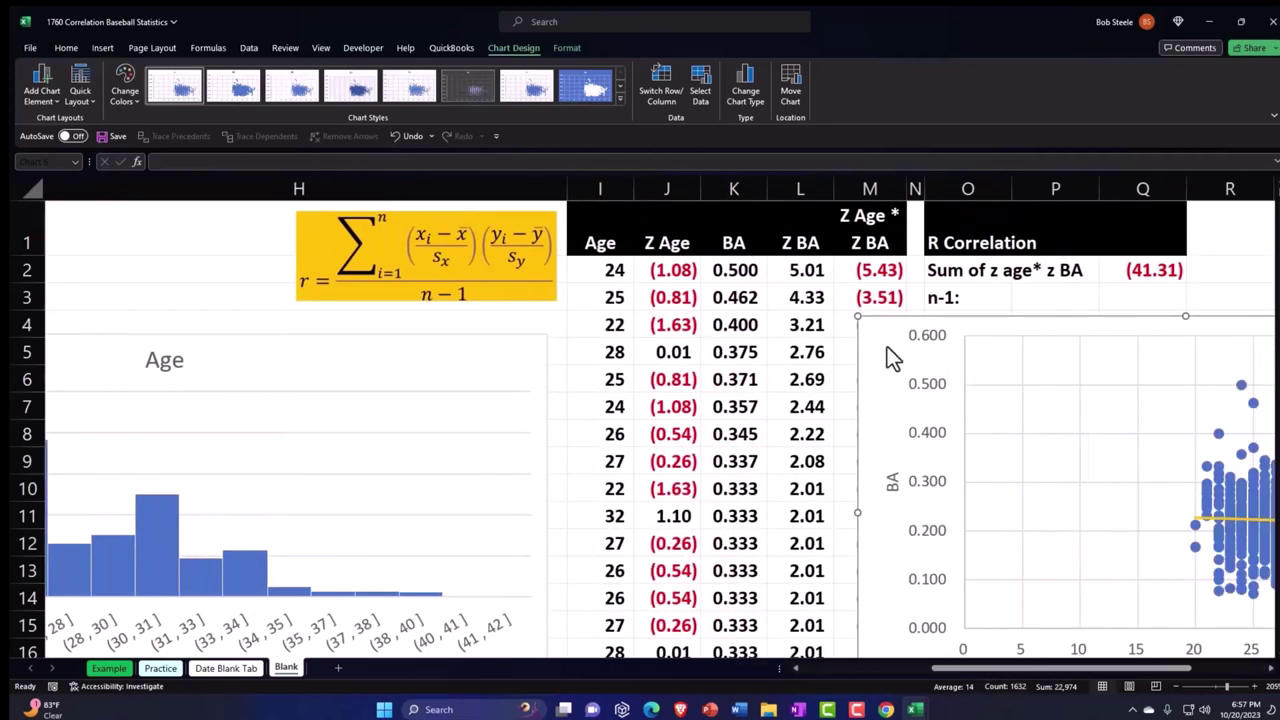
pyautogui.moveTo(887, 346); pyautogui.dragTo(957, 489)
pyautogui.moveTo(1032, 667); pyautogui.dragTo(1165, 667)
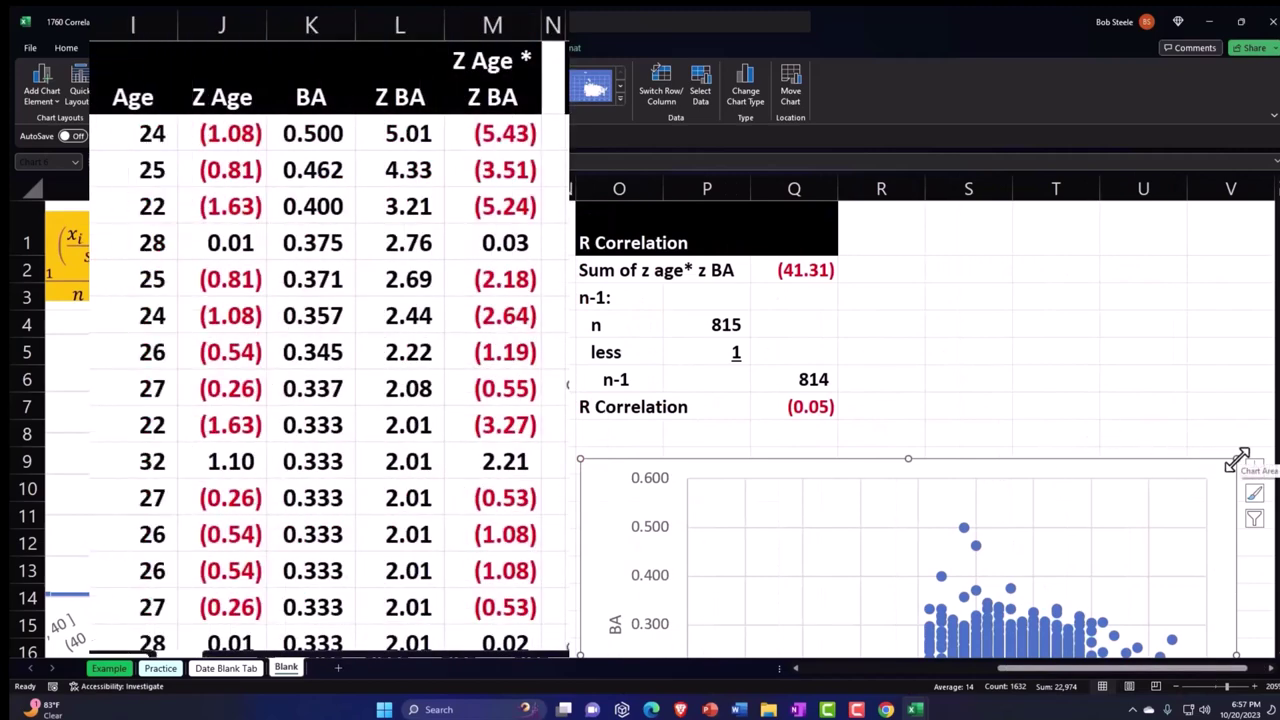
# - Shrink the scatter chart so it spans about columns O to U and rows 9 to 20
pyautogui.scroll(-2, 1222, 458)
pyautogui.scroll(-1, 1240, 634)
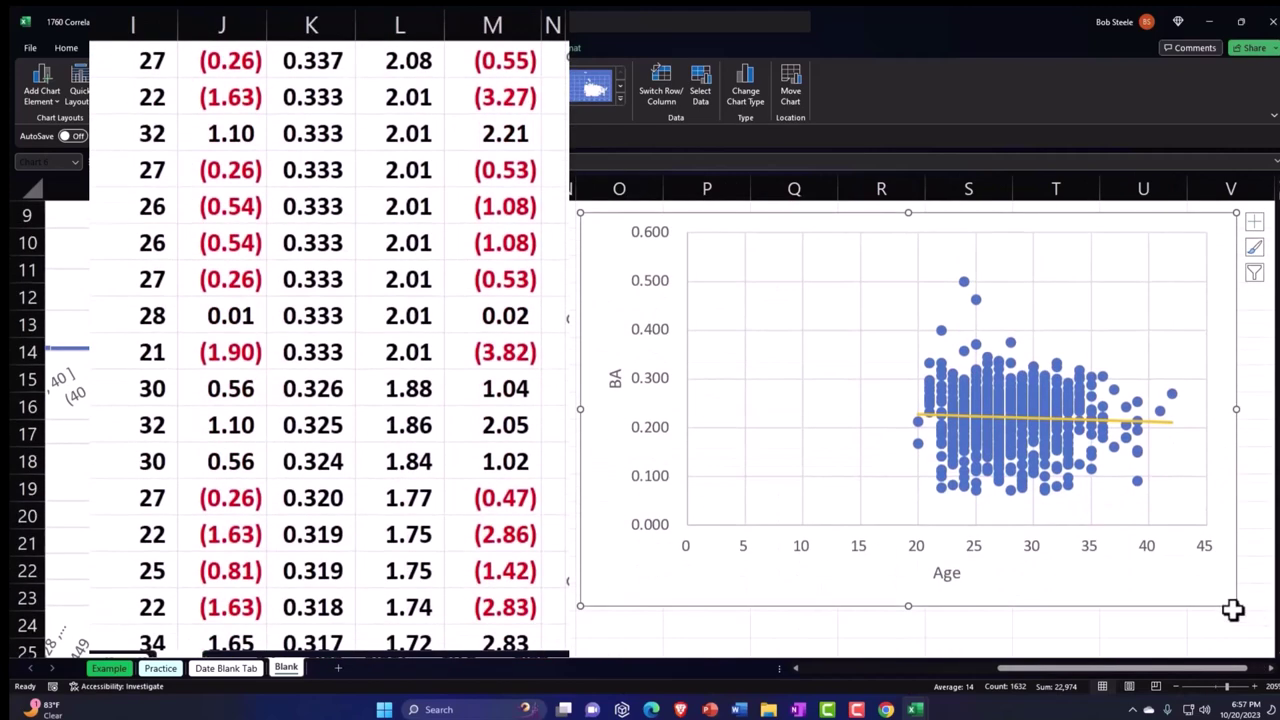
pyautogui.moveTo(1236, 606); pyautogui.dragTo(1095, 535)
pyautogui.scroll(1, 1057, 556)
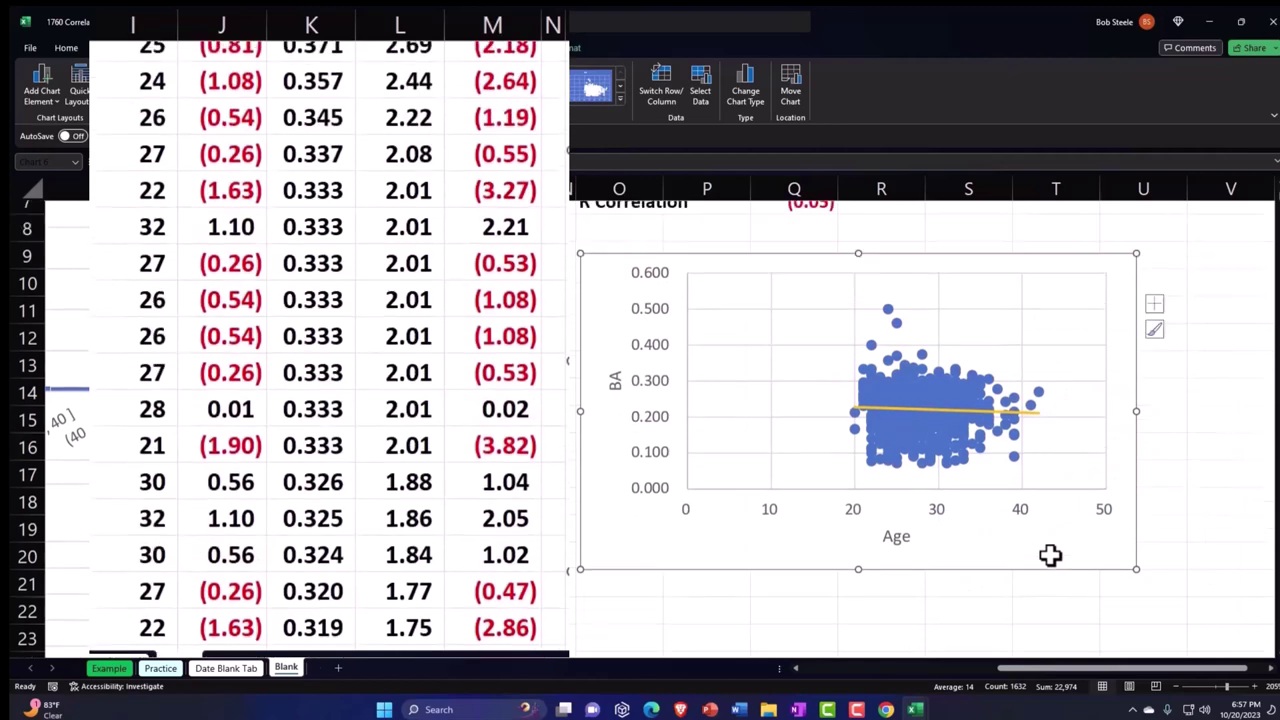
pyautogui.moveTo(1134, 608); pyautogui.dragTo(1178, 606)
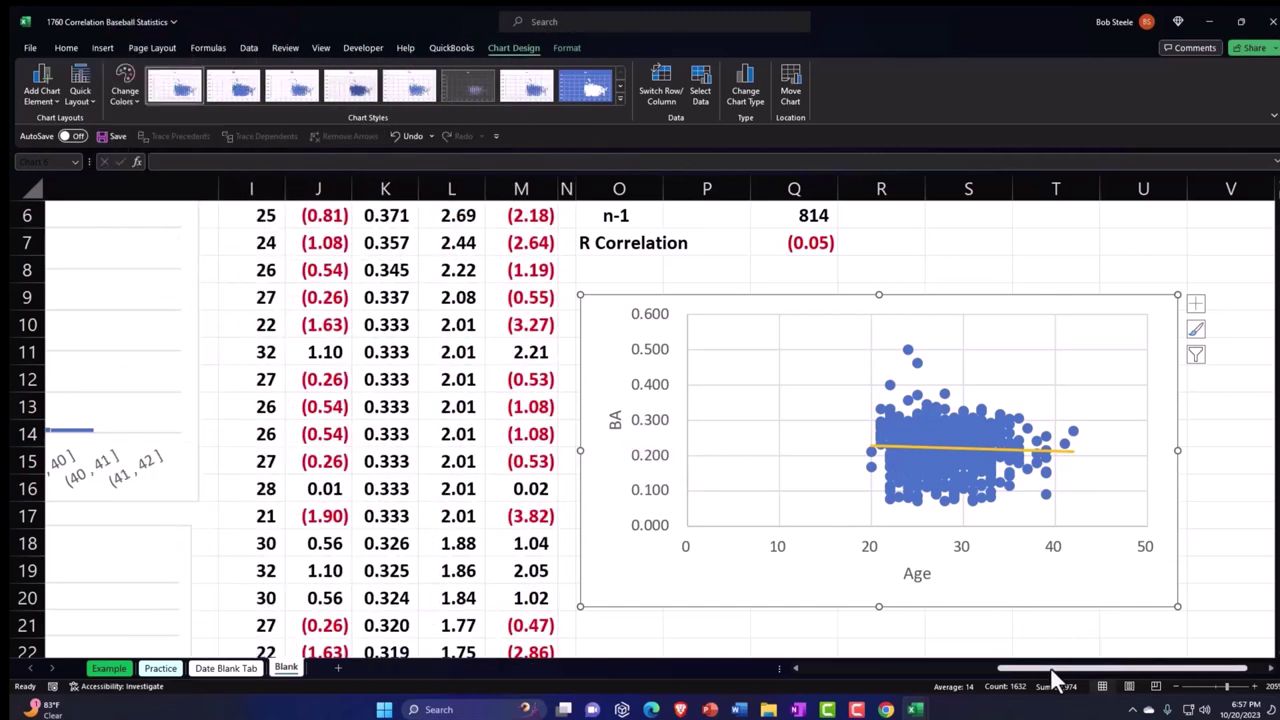
# - Insert a second markers-only scatter chart from the table's Age and BA columns, B1:C816, and shift it clear of the table
pyautogui.moveTo(1051, 669); pyautogui.dragTo(820, 690)
pyautogui.scroll(2, 323, 314)
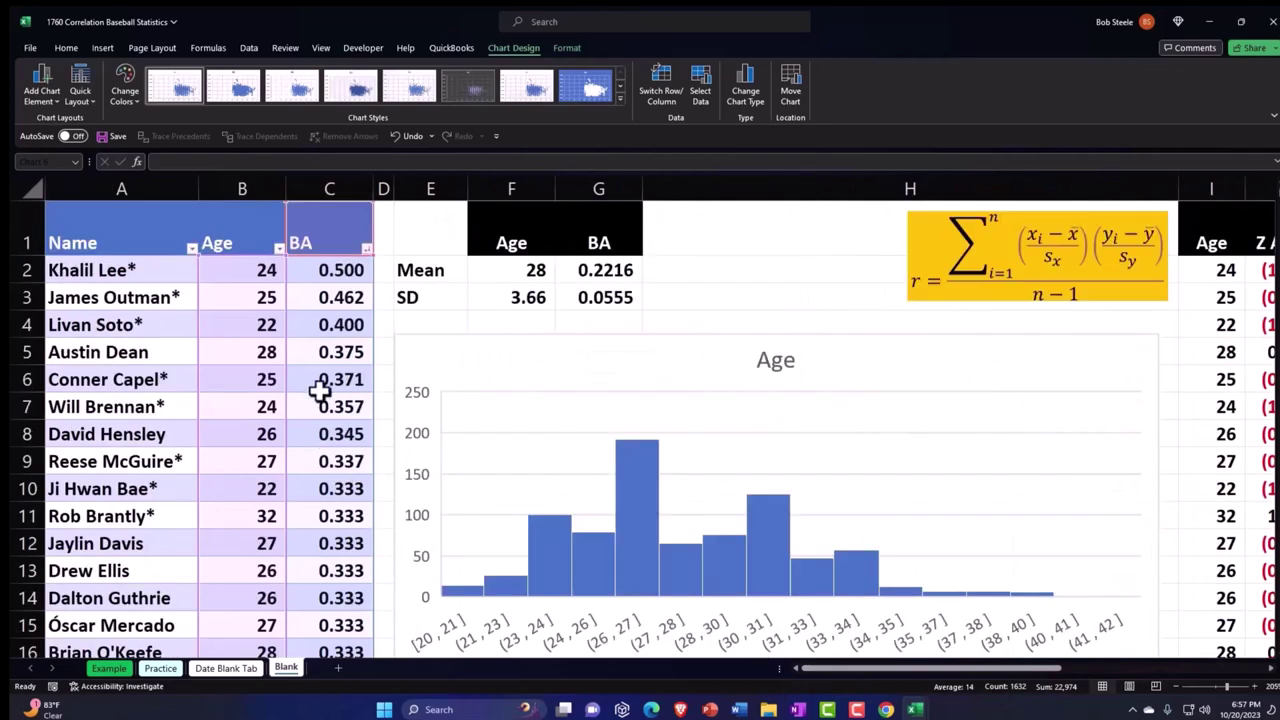
pyautogui.moveTo(262, 248); pyautogui.dragTo(314, 240)
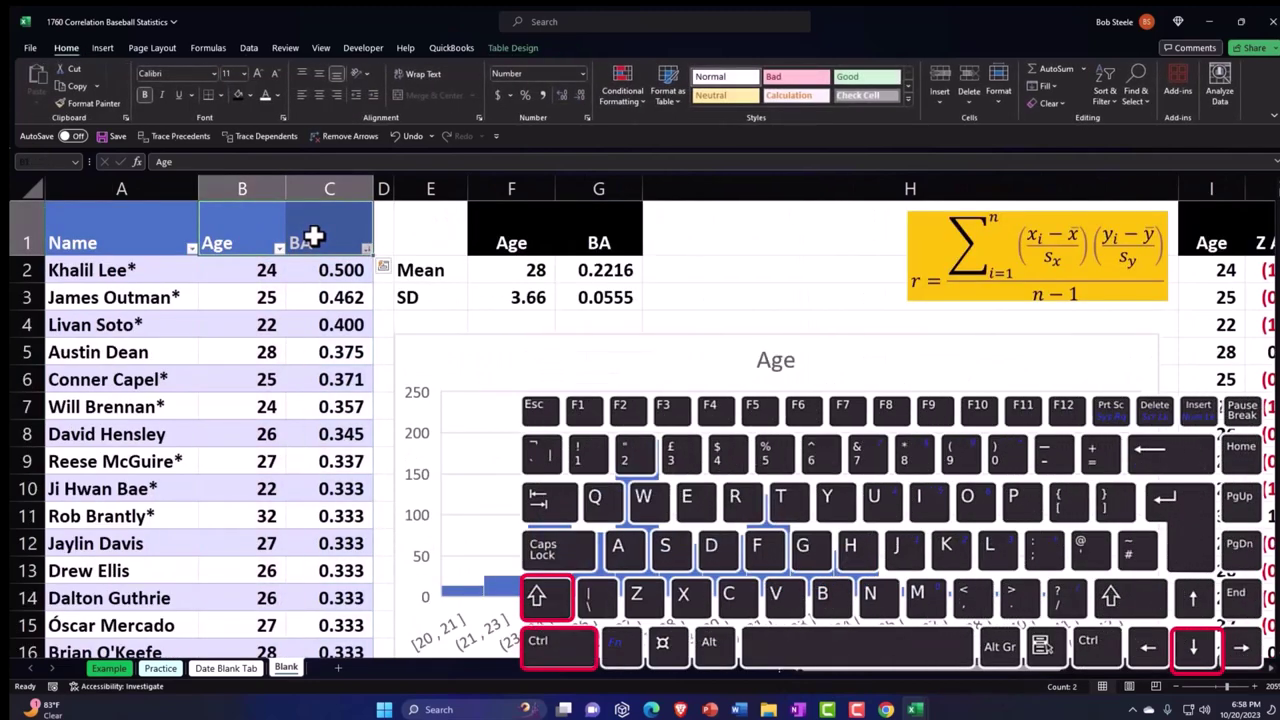
pyautogui.hotkey('ctrl', 'shift', 'Down')
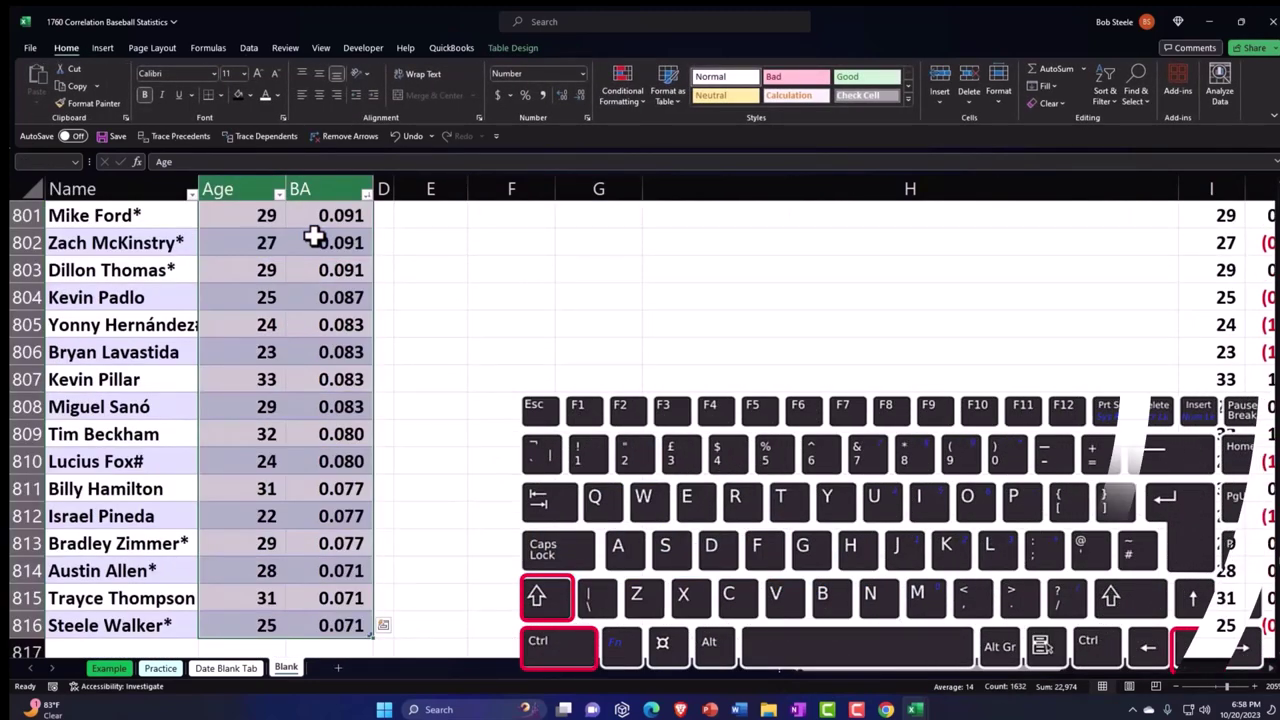
pyautogui.hotkey('ctrl', 'BackSpace')
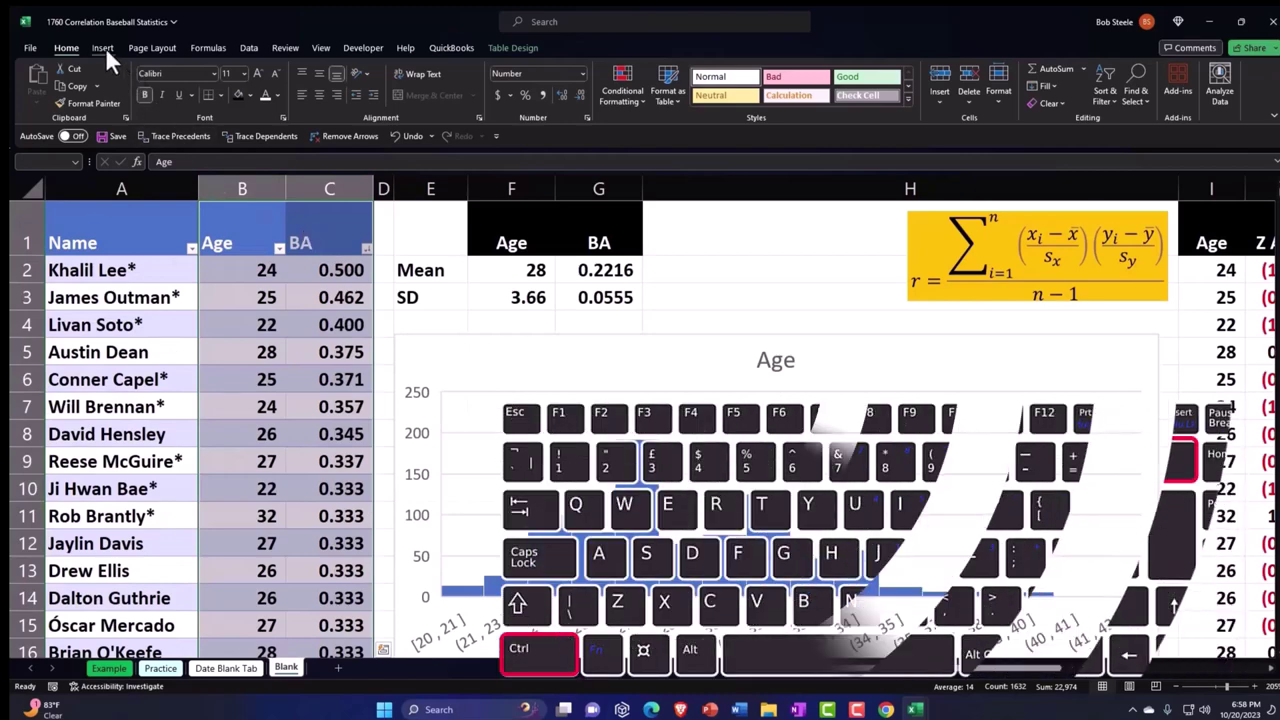
pyautogui.click(103, 47)
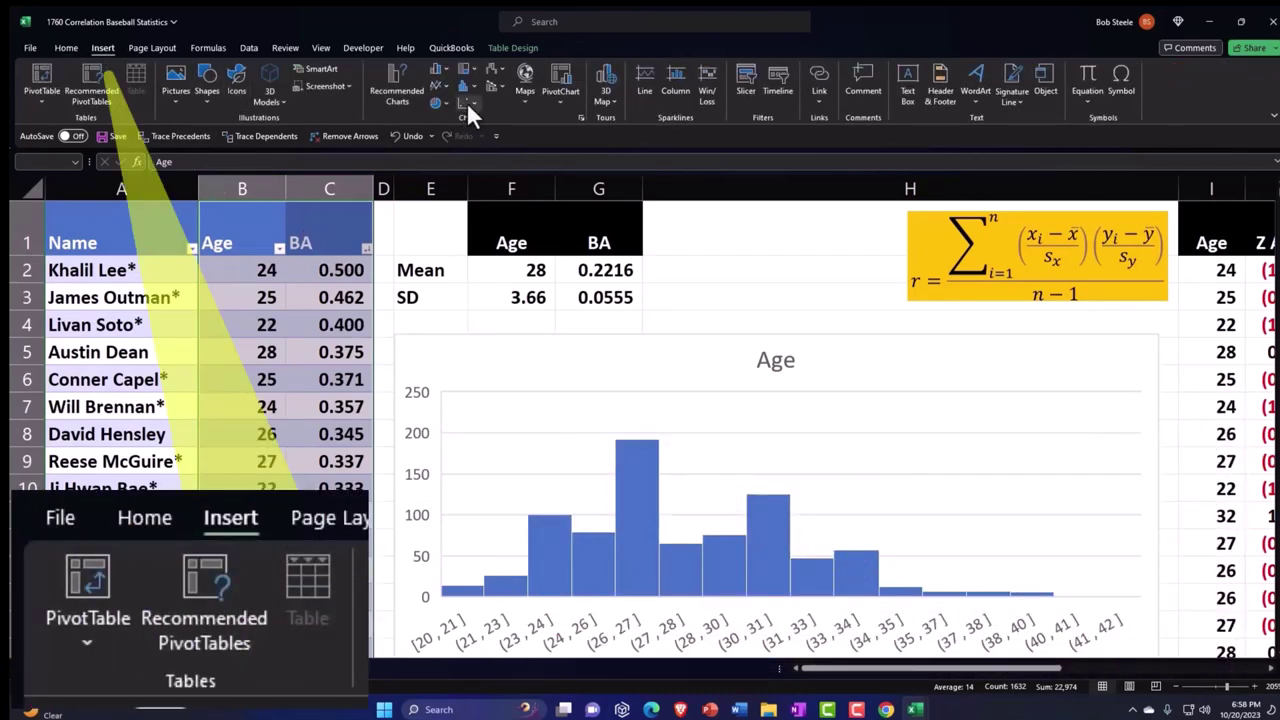
pyautogui.click(467, 102)
pyautogui.click(469, 137)
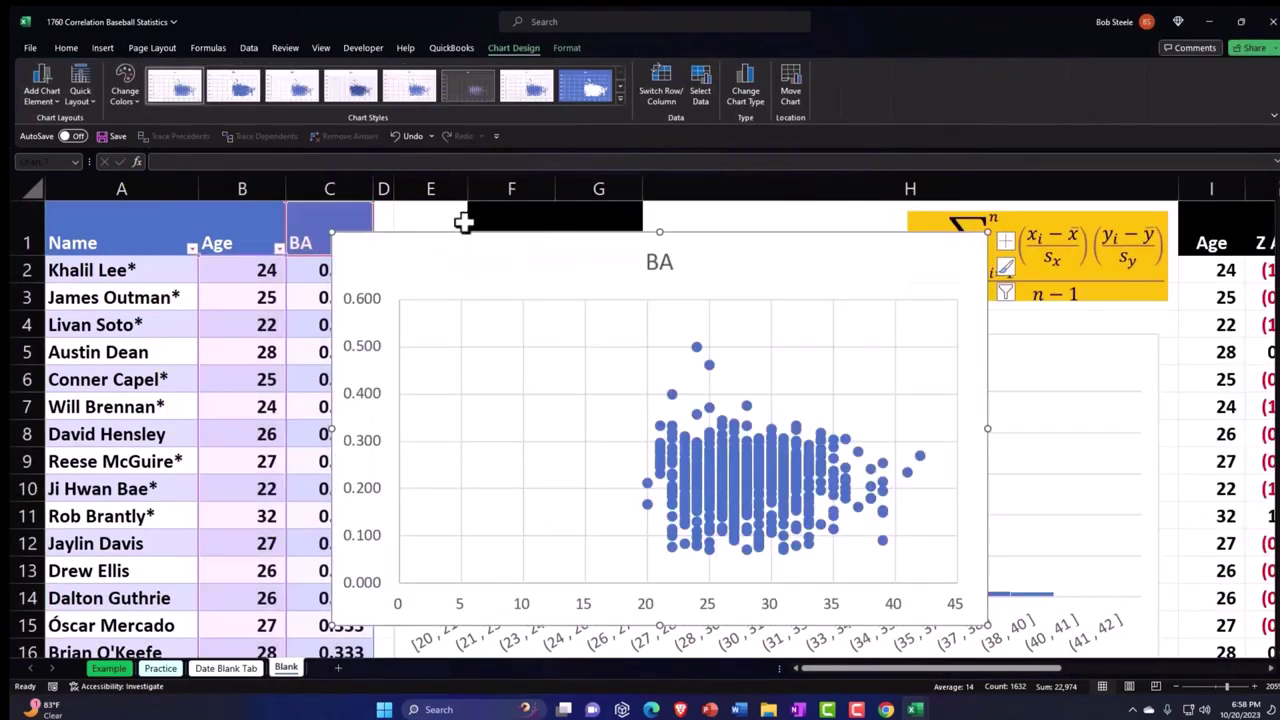
pyautogui.moveTo(443, 254); pyautogui.dragTo(525, 254)
# - Remove the second scatter chart's title and turn on its axis titles
pyautogui.click(722, 258)
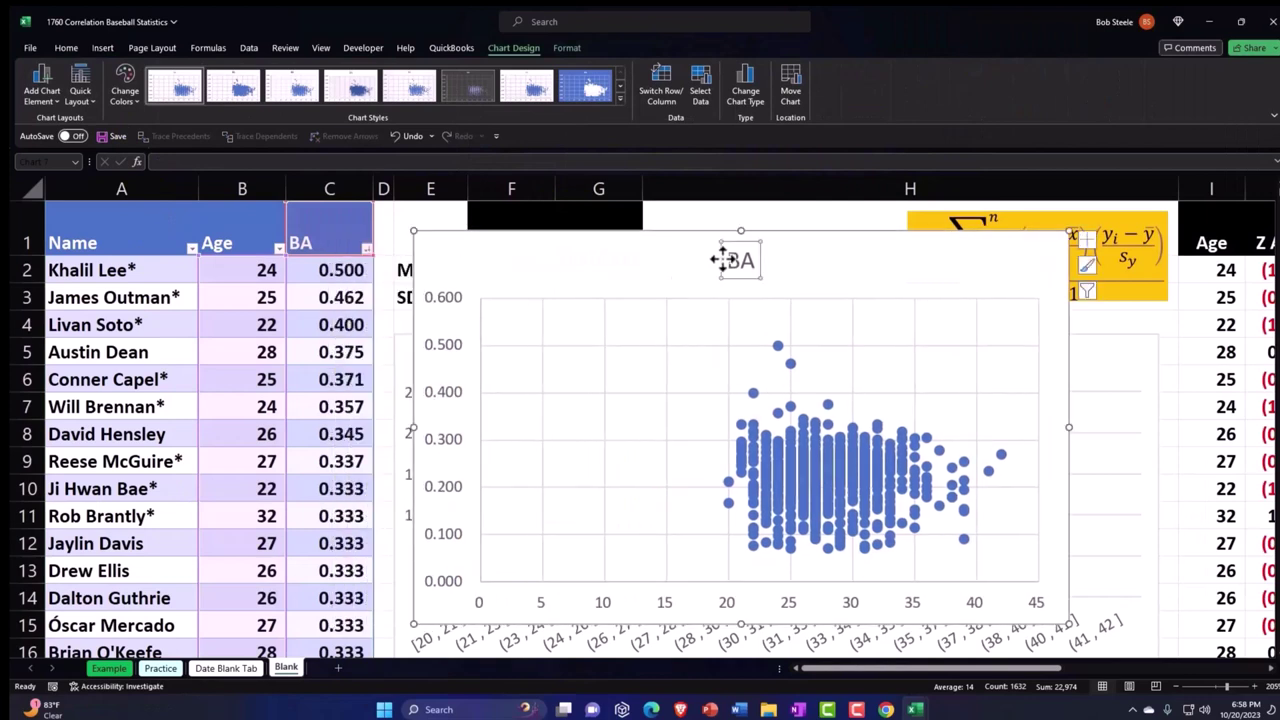
pyautogui.press('Delete')
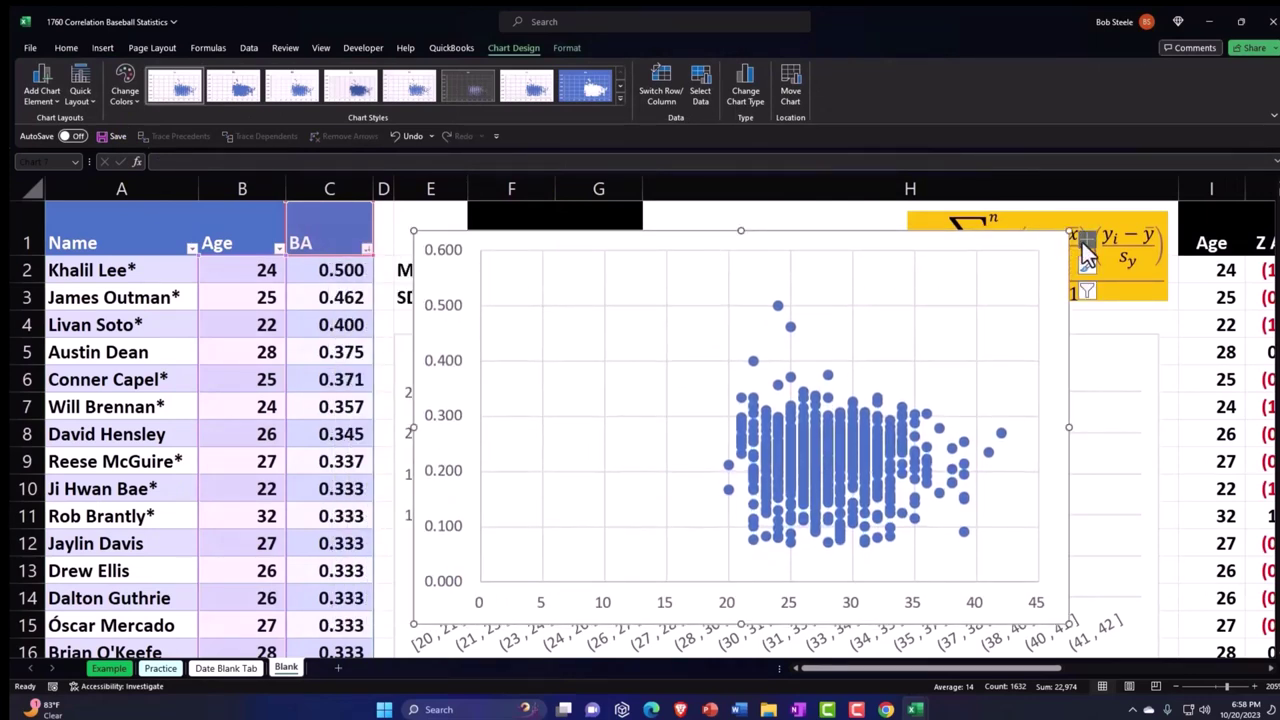
pyautogui.click(1086, 240)
pyautogui.click(978, 268)
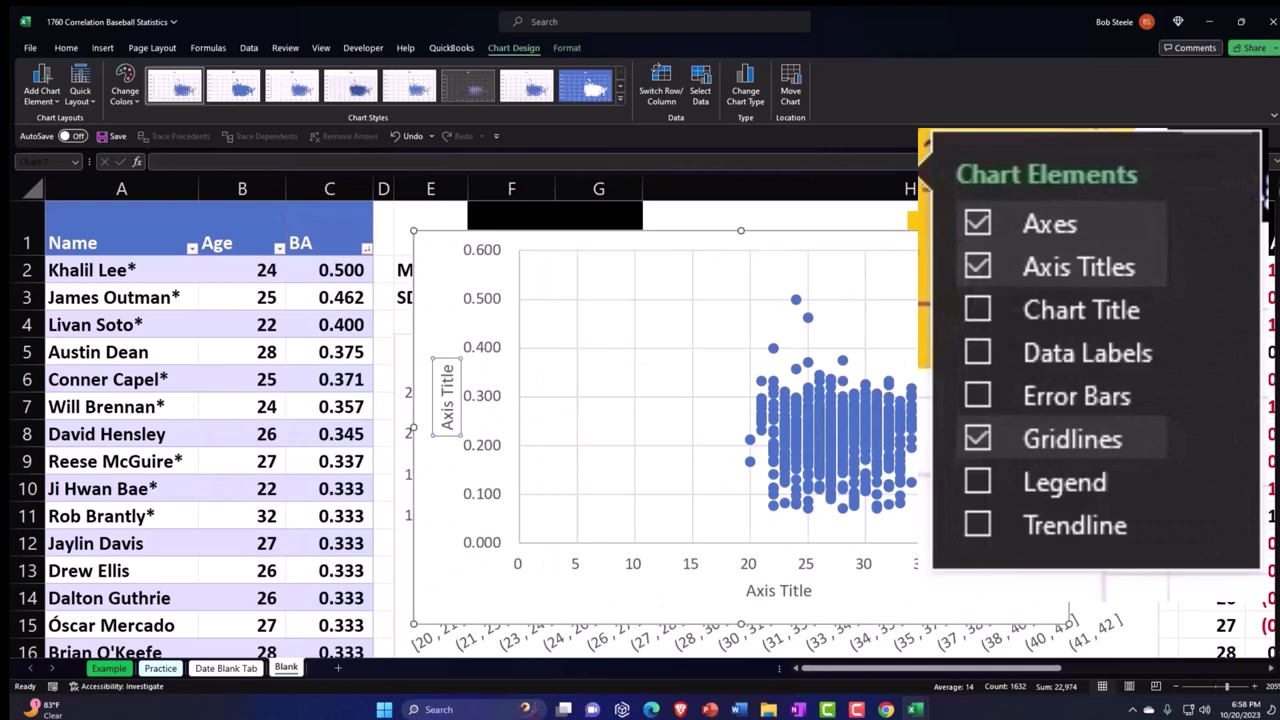
# - Link the second scatter chart's horizontal axis title to the BA header cell and its vertical axis title to the Age header cell
pyautogui.click(786, 590)
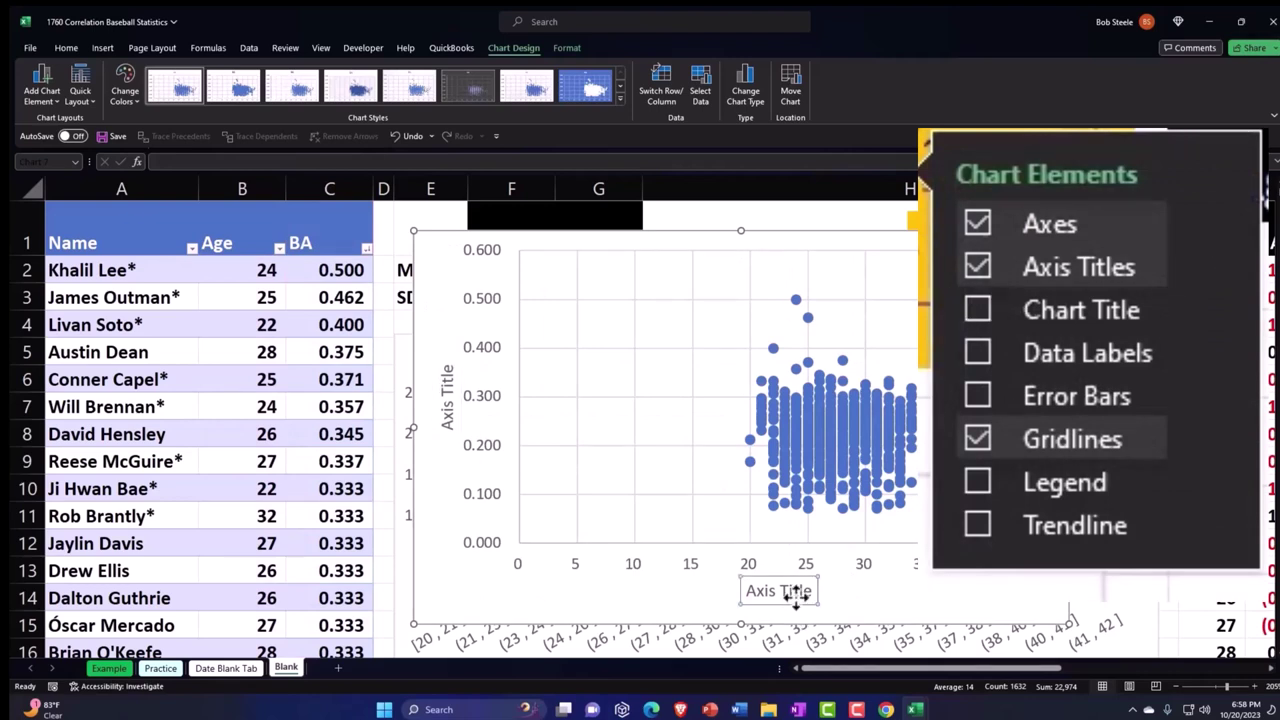
pyautogui.write('=')
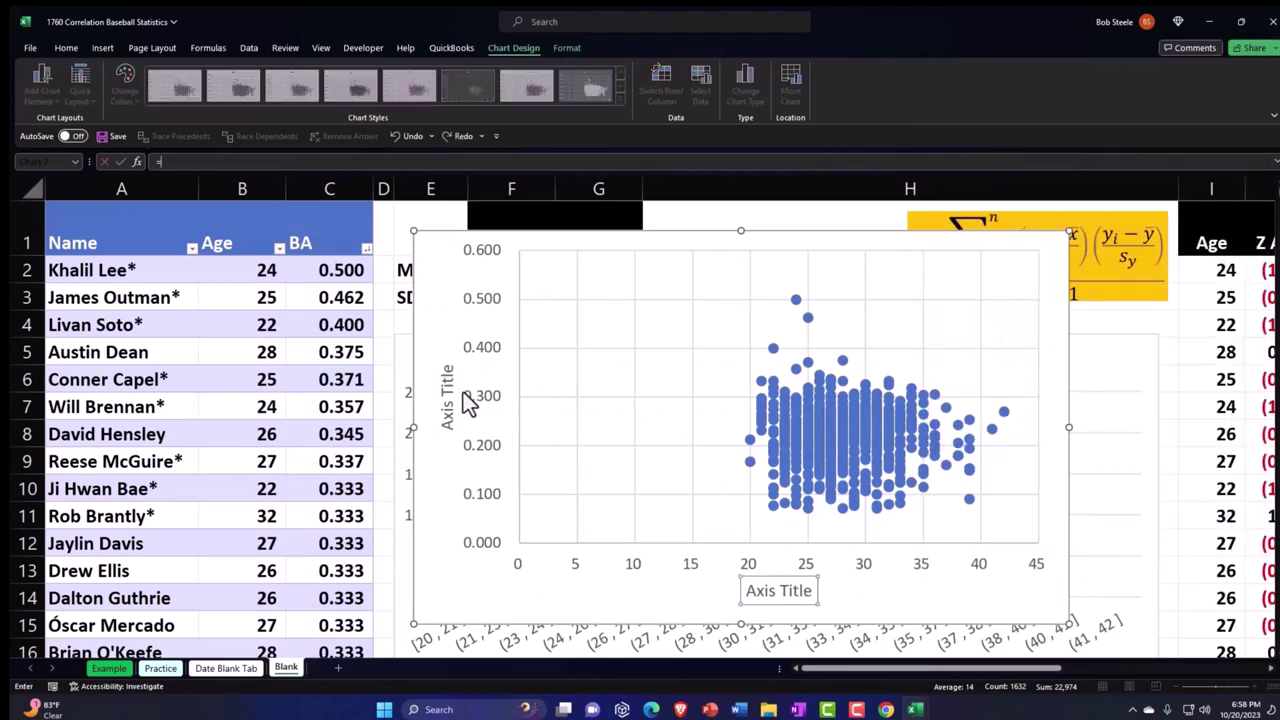
pyautogui.click(325, 243)
pyautogui.press('Return')
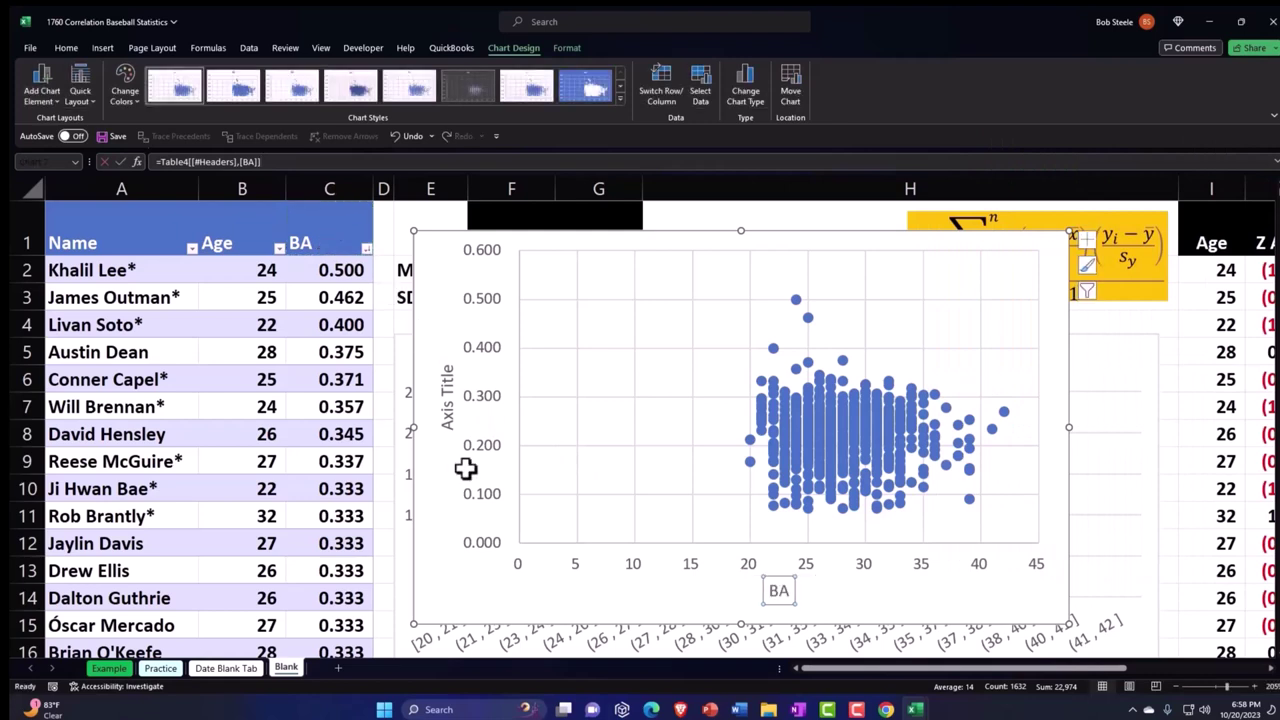
pyautogui.click(446, 400)
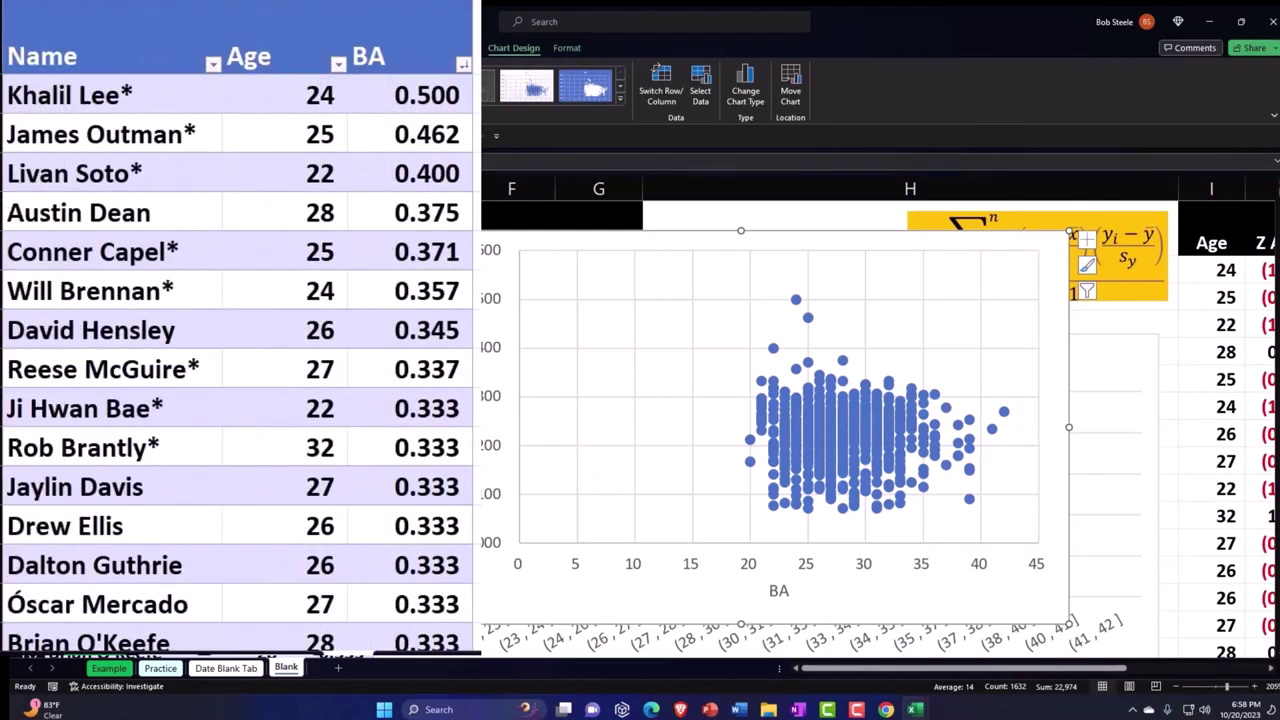
pyautogui.write('=')
pyautogui.click(280, 57)
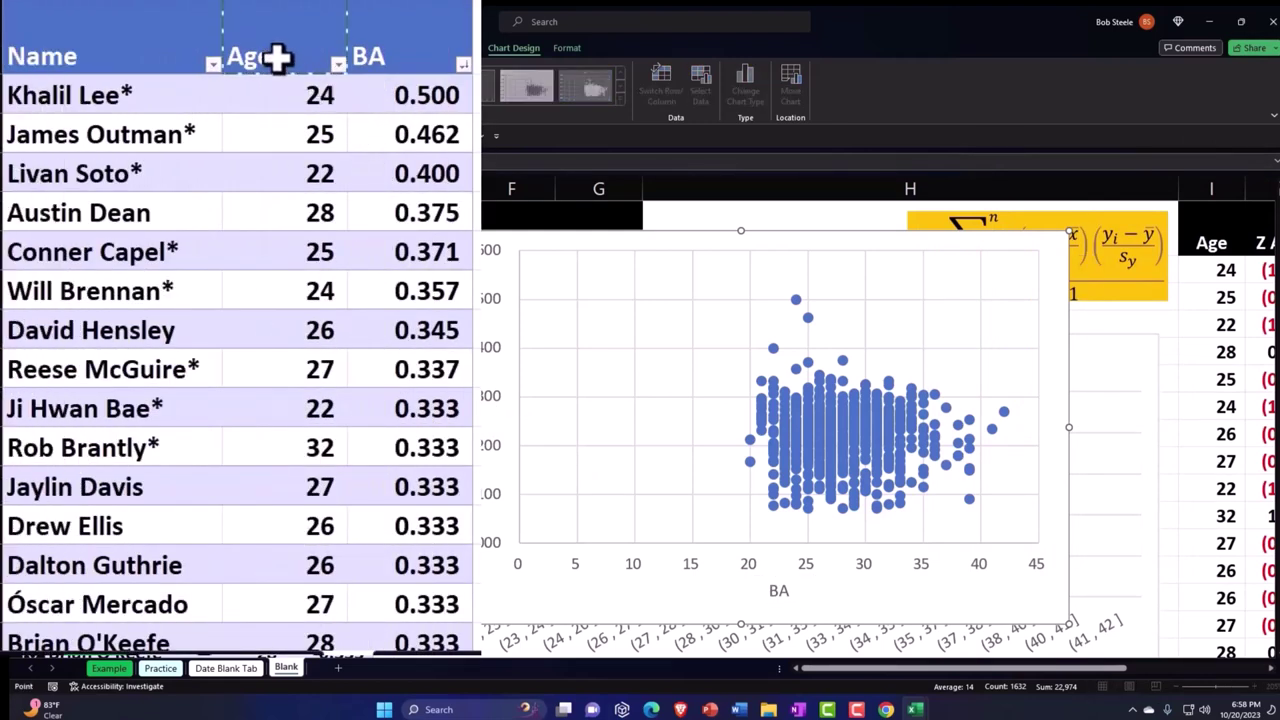
pyautogui.press('Return')
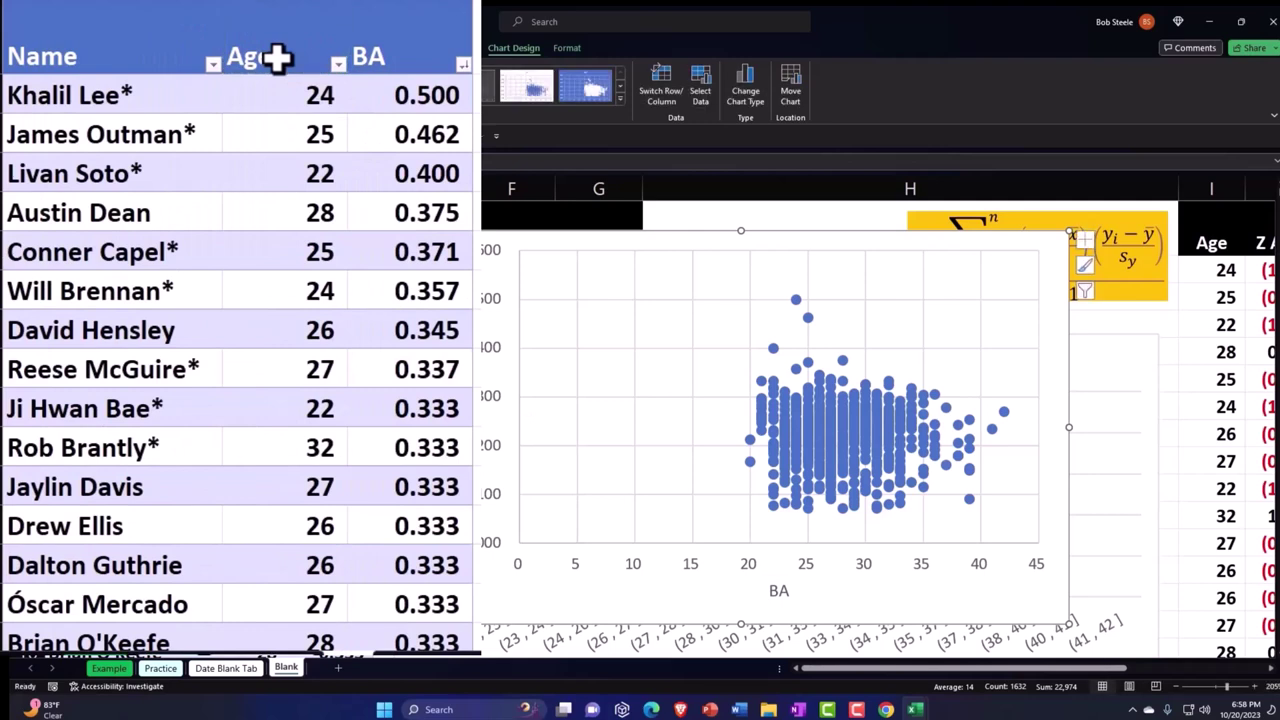
# - Edit the second scatter chart's data series so its X values come from the BA column, C2:C816 on the Blank sheet
pyautogui.click(492, 589)
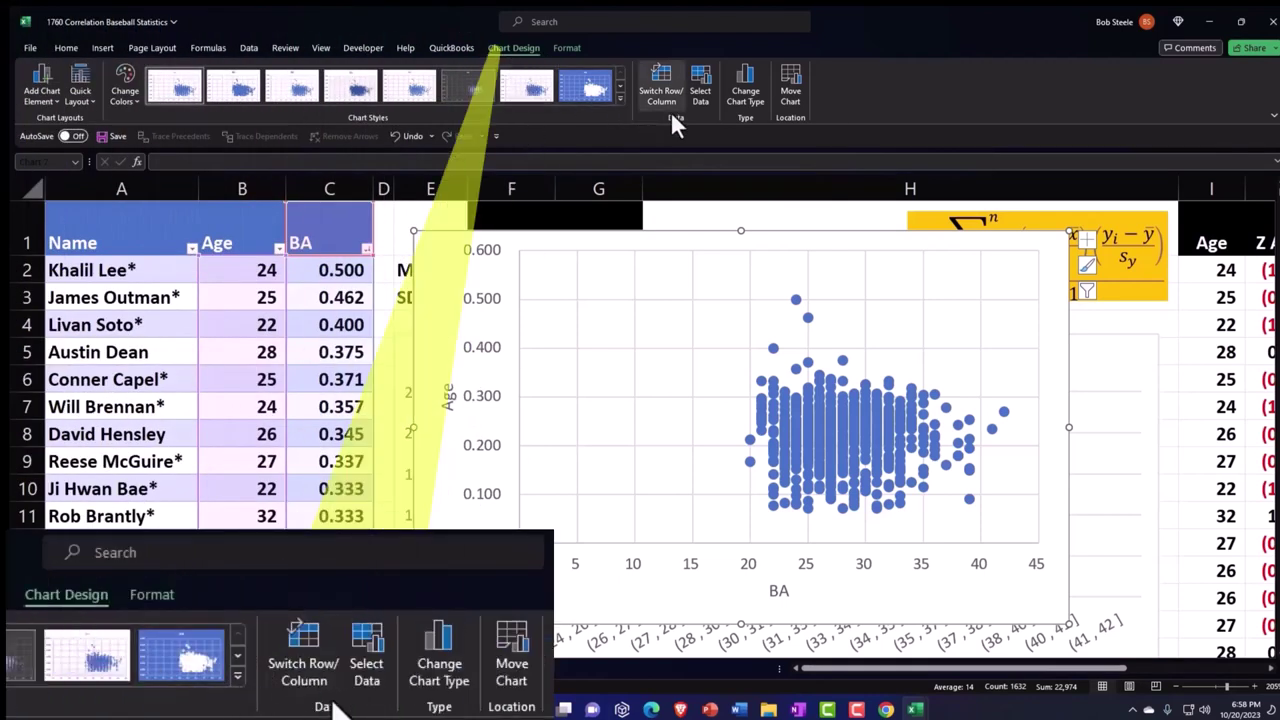
pyautogui.click(701, 88)
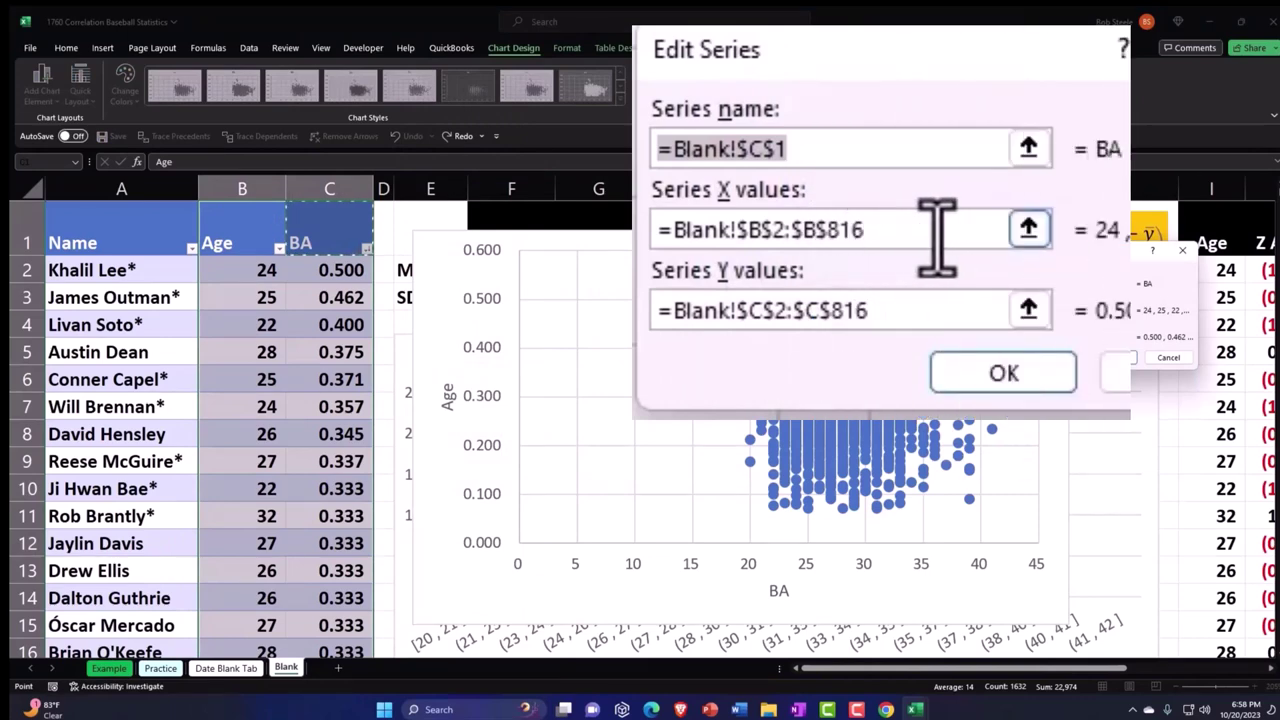
pyautogui.click(1028, 229)
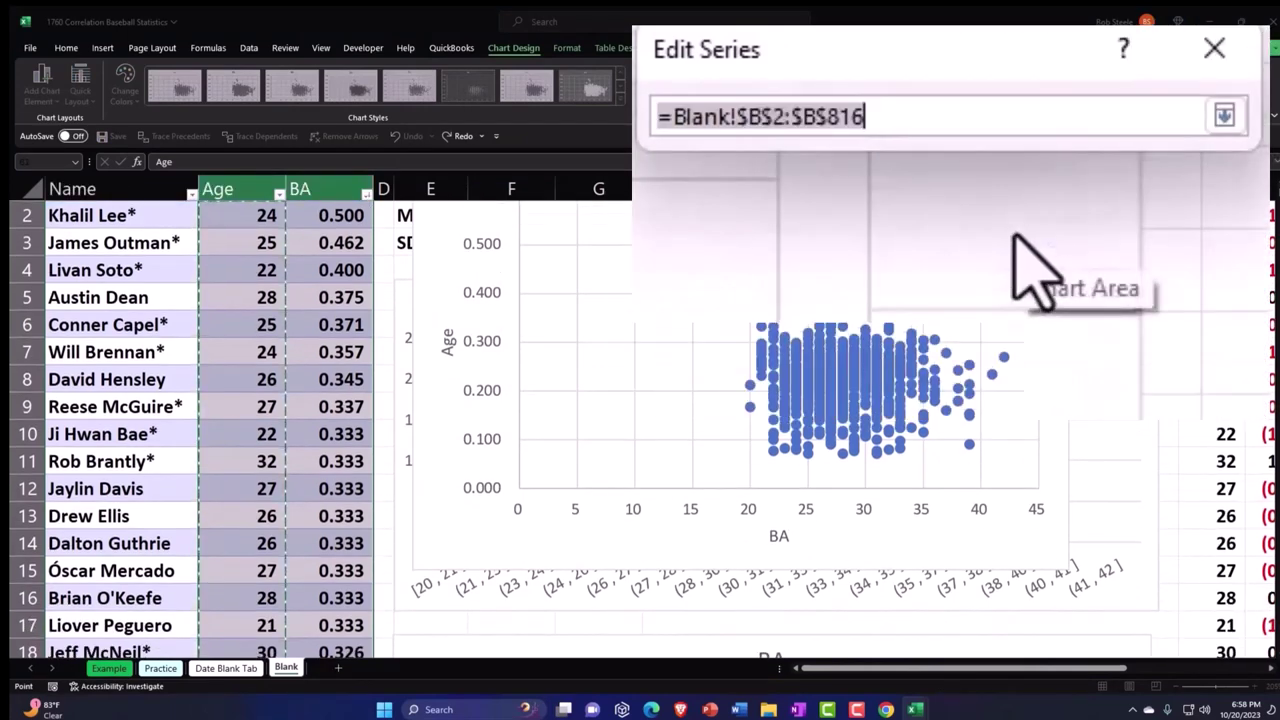
pyautogui.press('BackSpace')
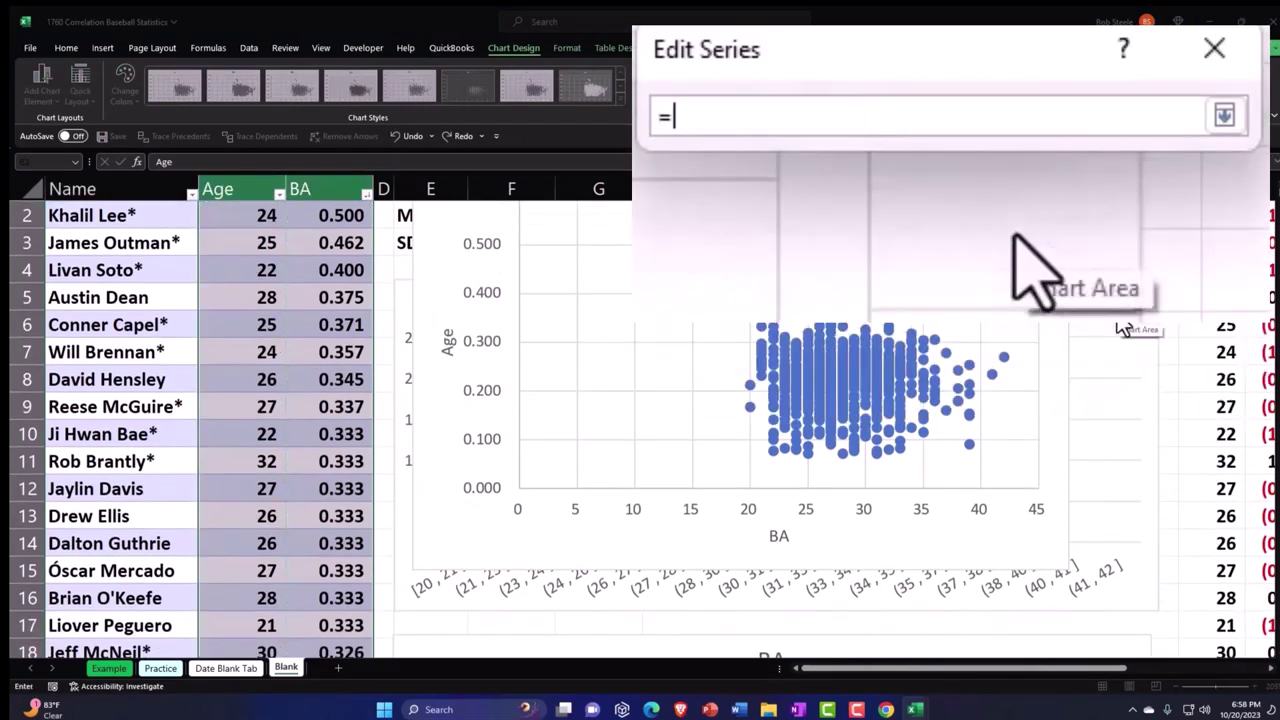
pyautogui.scroll(1, 563, 306)
pyautogui.click(323, 268)
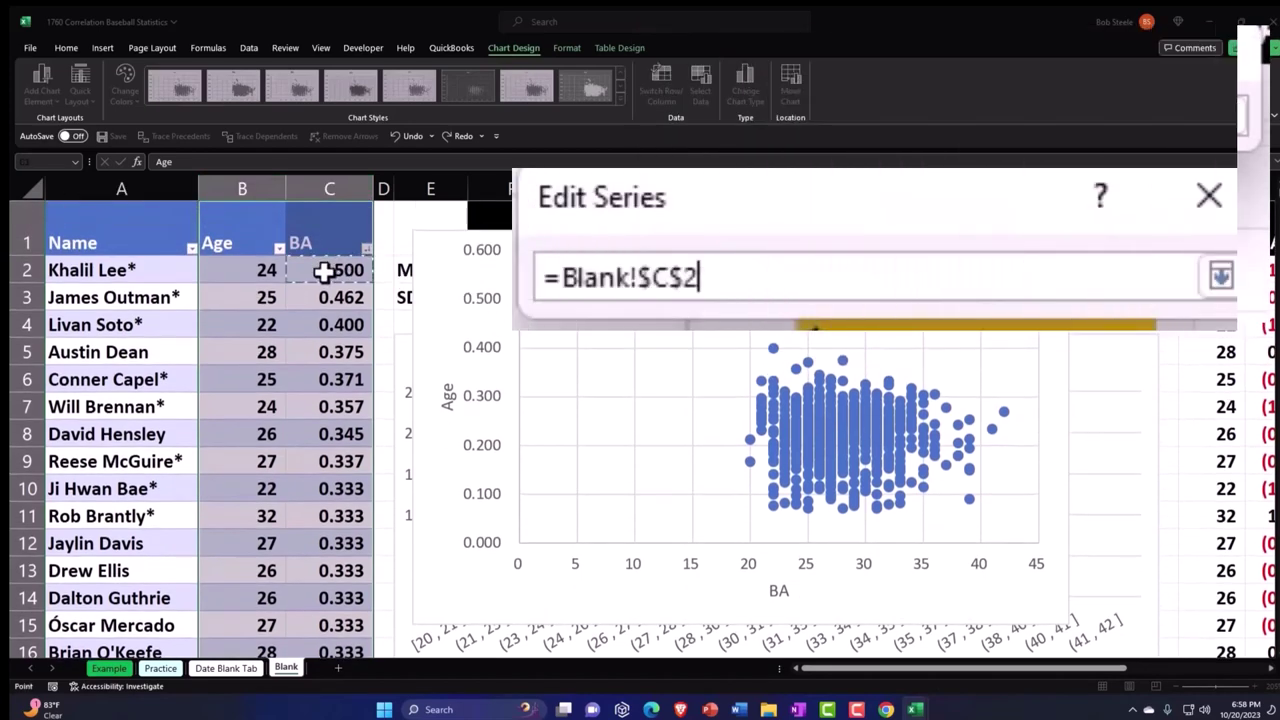
pyautogui.hotkey('ctrl', 'shift', 'Down')
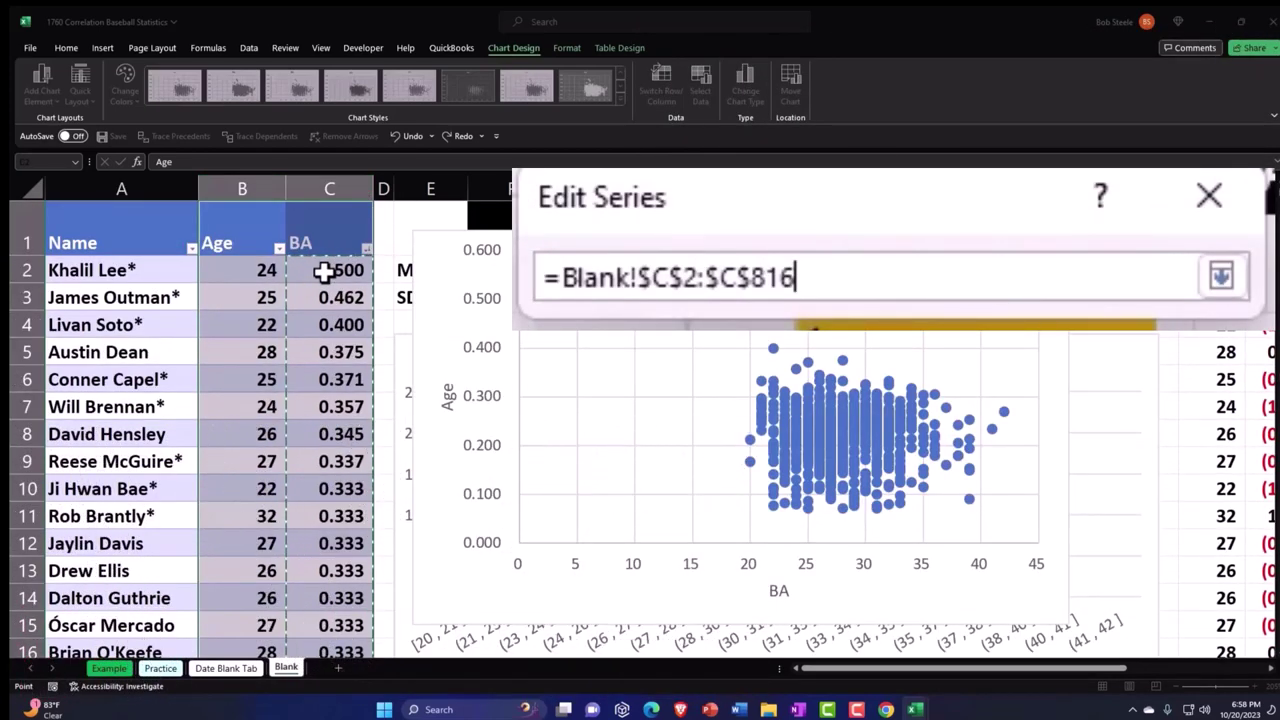
pyautogui.hotkey('ctrl', 'BackSpace')
pyautogui.click(1221, 276)
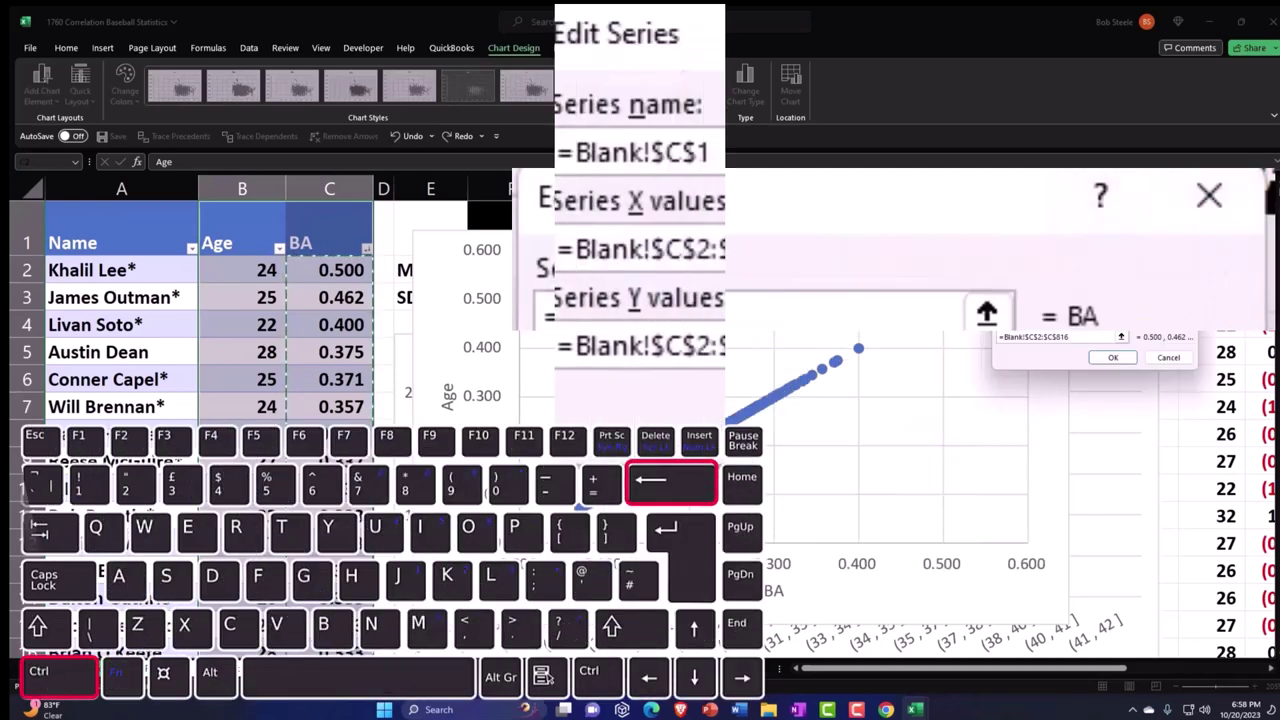
# - Set the series' Y values to the Age column, B2:B816, and apply the new data source to the chart
pyautogui.click(1000, 345)
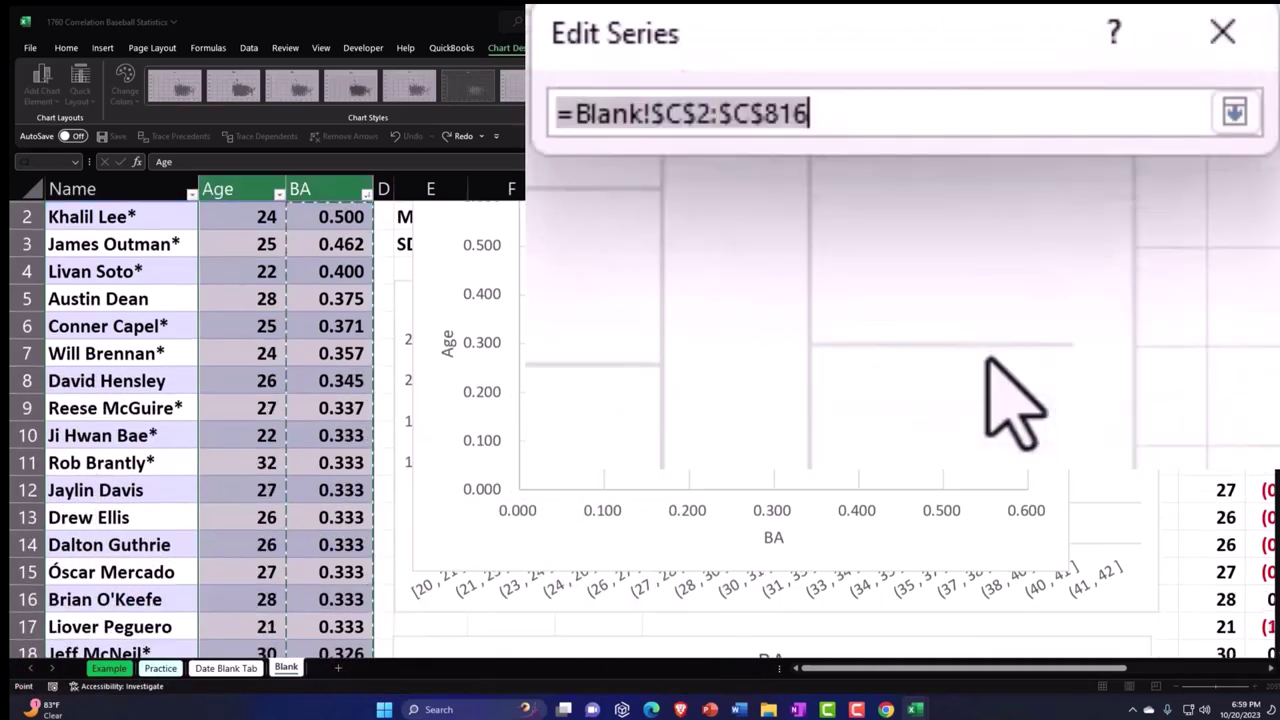
pyautogui.hotkey('ctrl', 'a')
pyautogui.press('BackSpace')
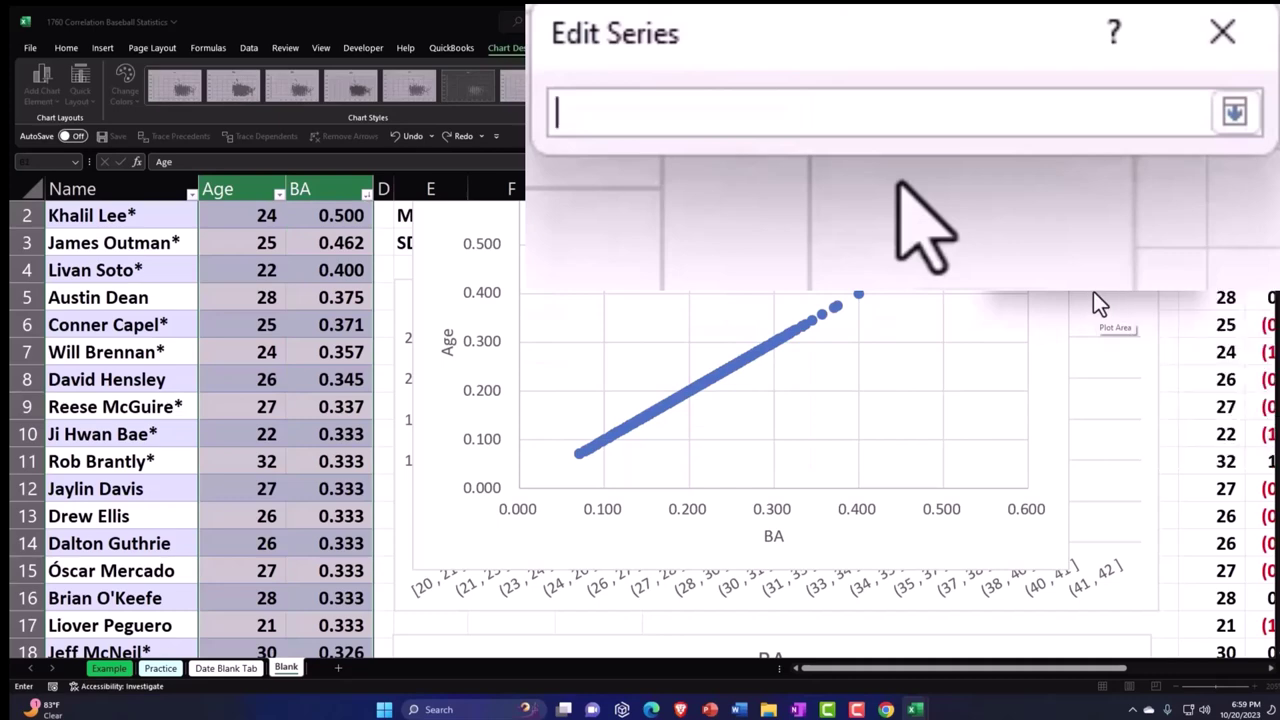
pyautogui.write('=')
pyautogui.scroll(1, 345, 333)
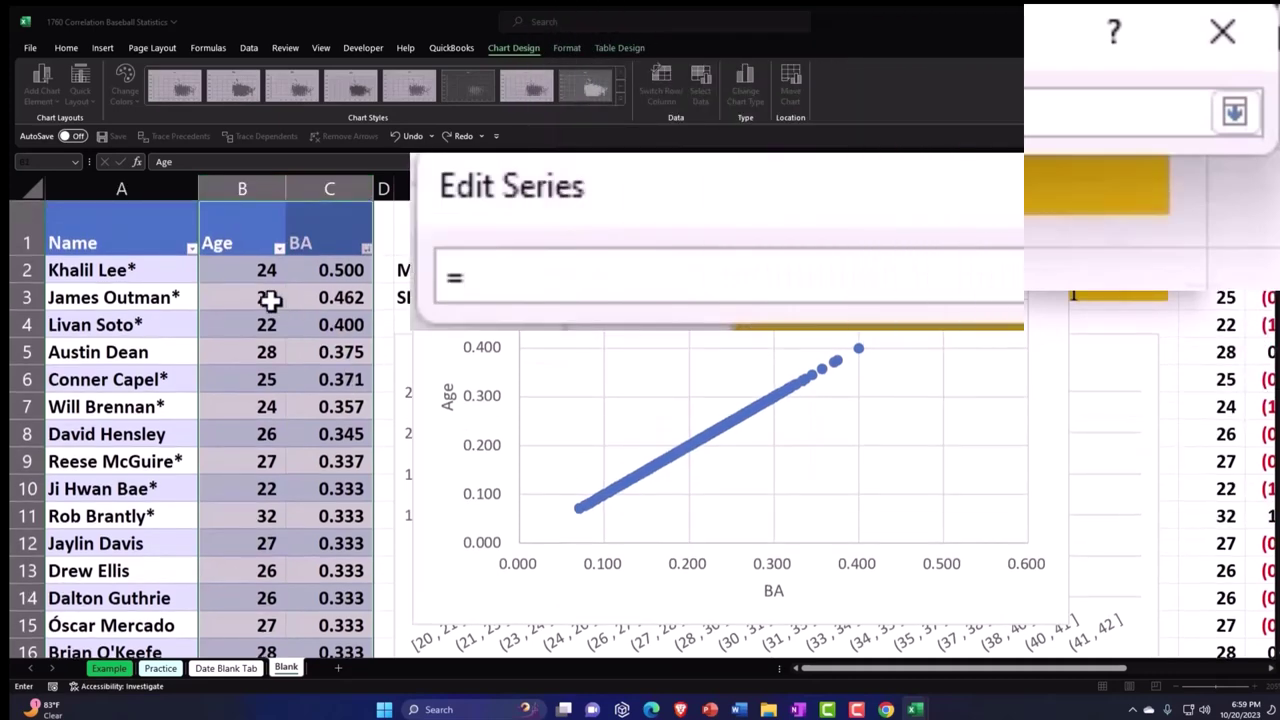
pyautogui.click(242, 270)
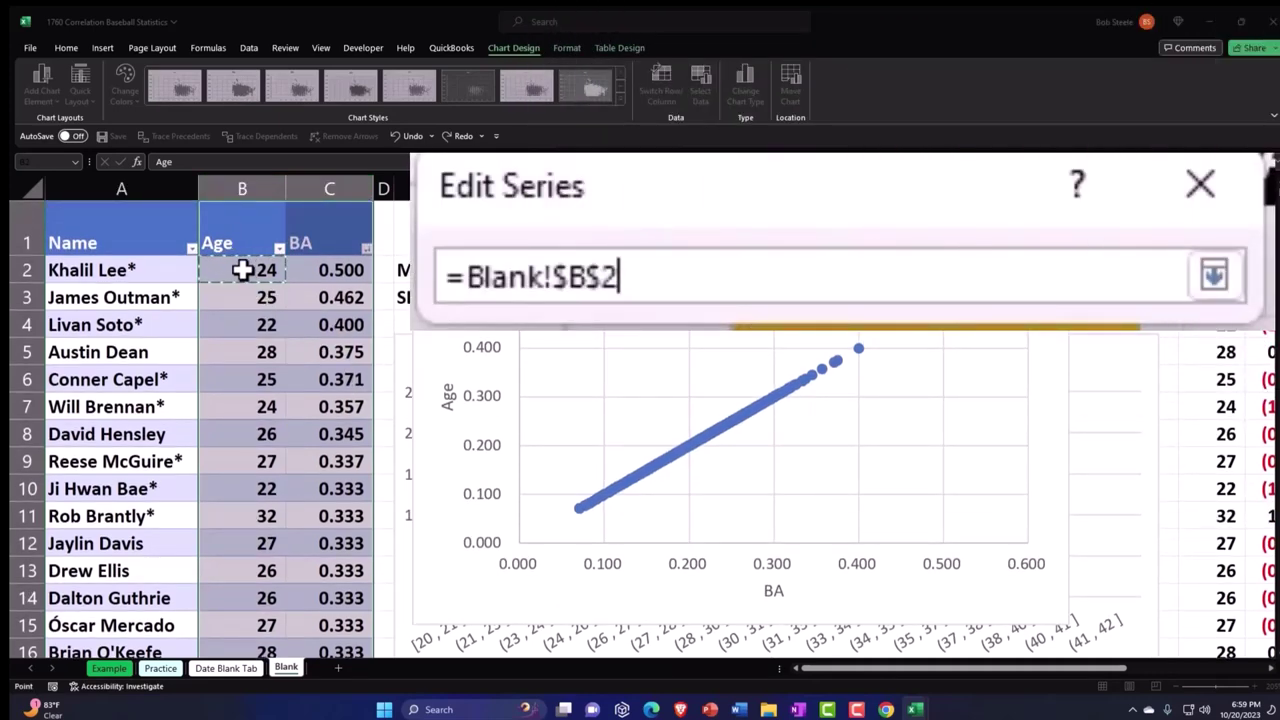
pyautogui.hotkey('ctrl', 'shift', 'Down')
pyautogui.hotkey('ctrl', 'BackSpace')
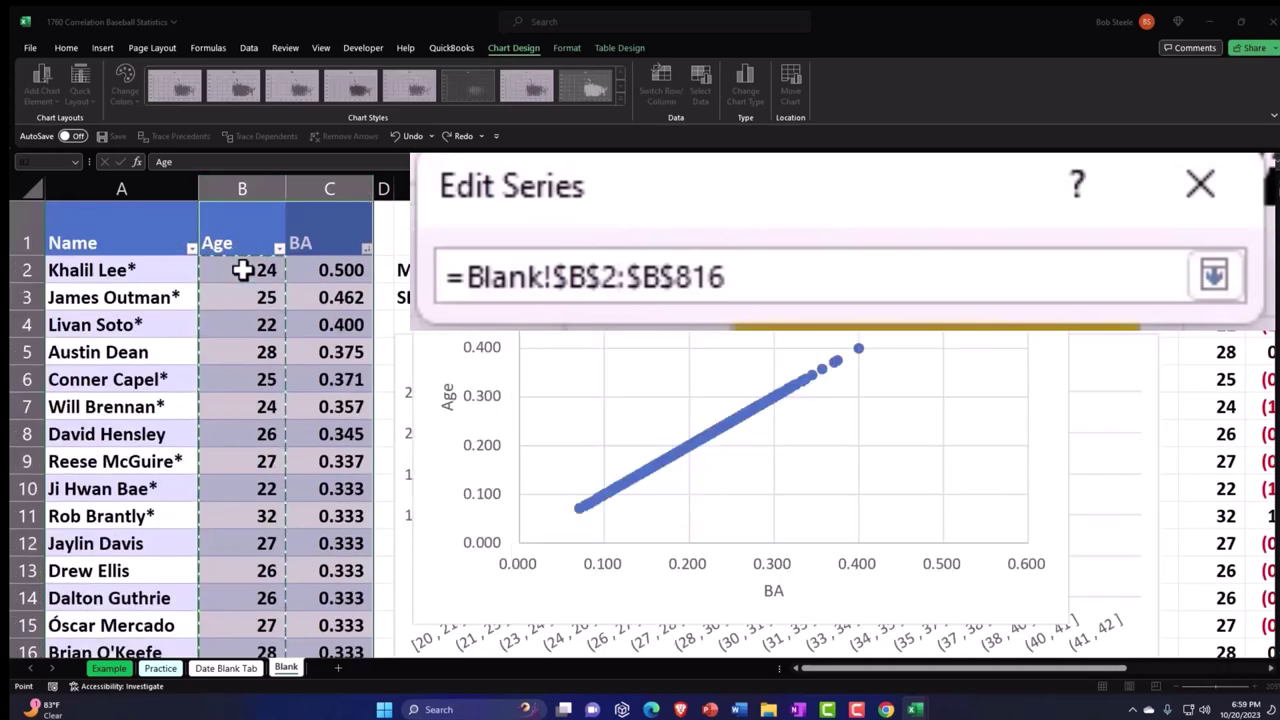
pyautogui.click(1213, 275)
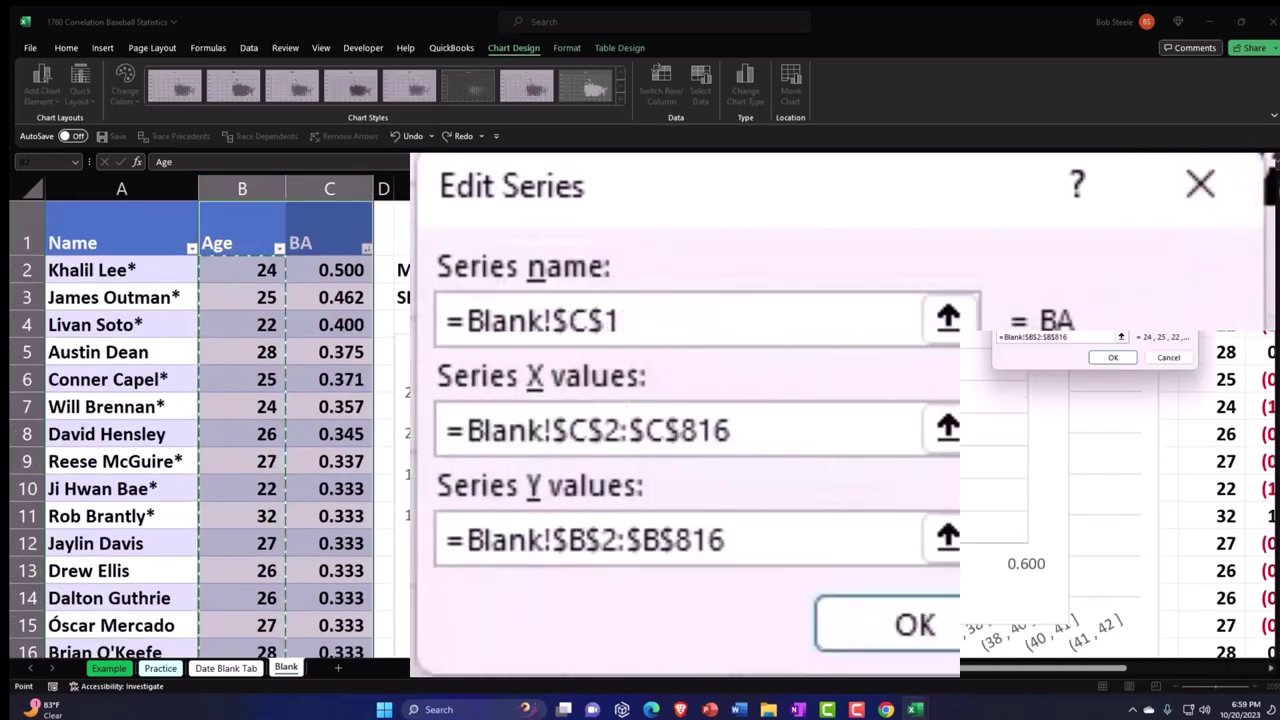
pyautogui.click(890, 640)
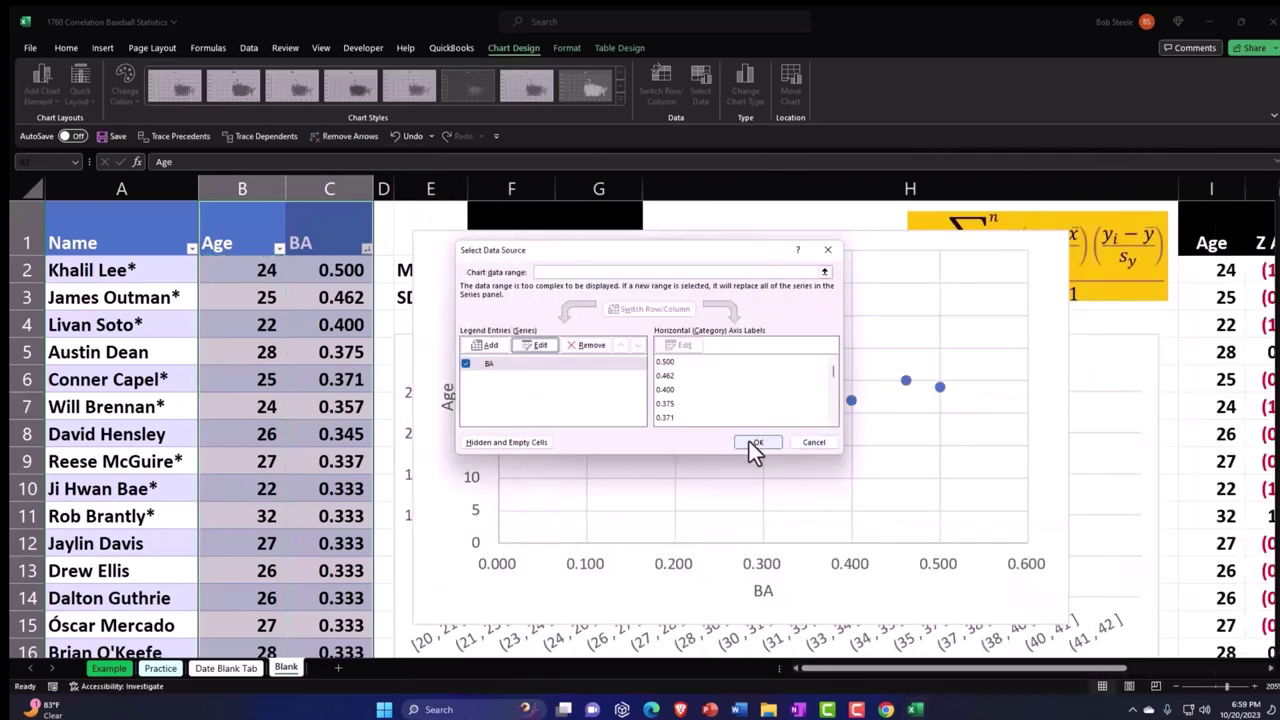
pyautogui.click(755, 443)
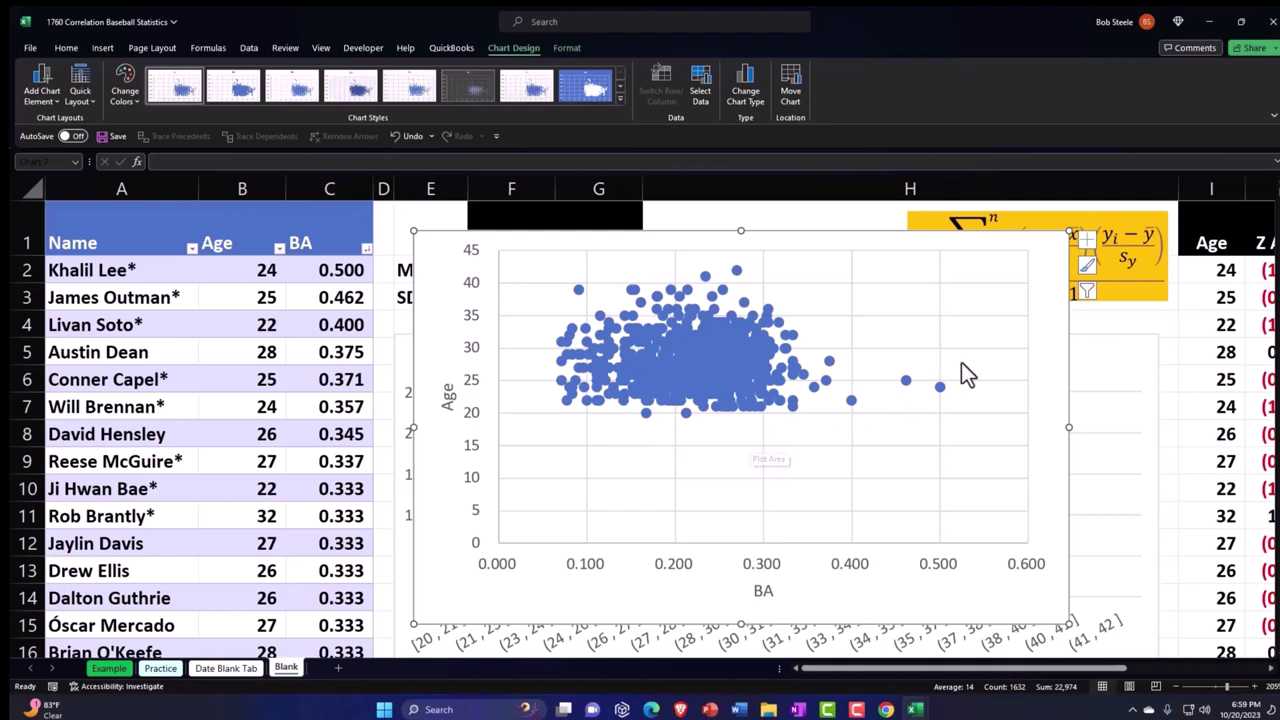
# - Add a linear trendline to the second scatter chart and format it as a solid gold line
pyautogui.click(1087, 240)
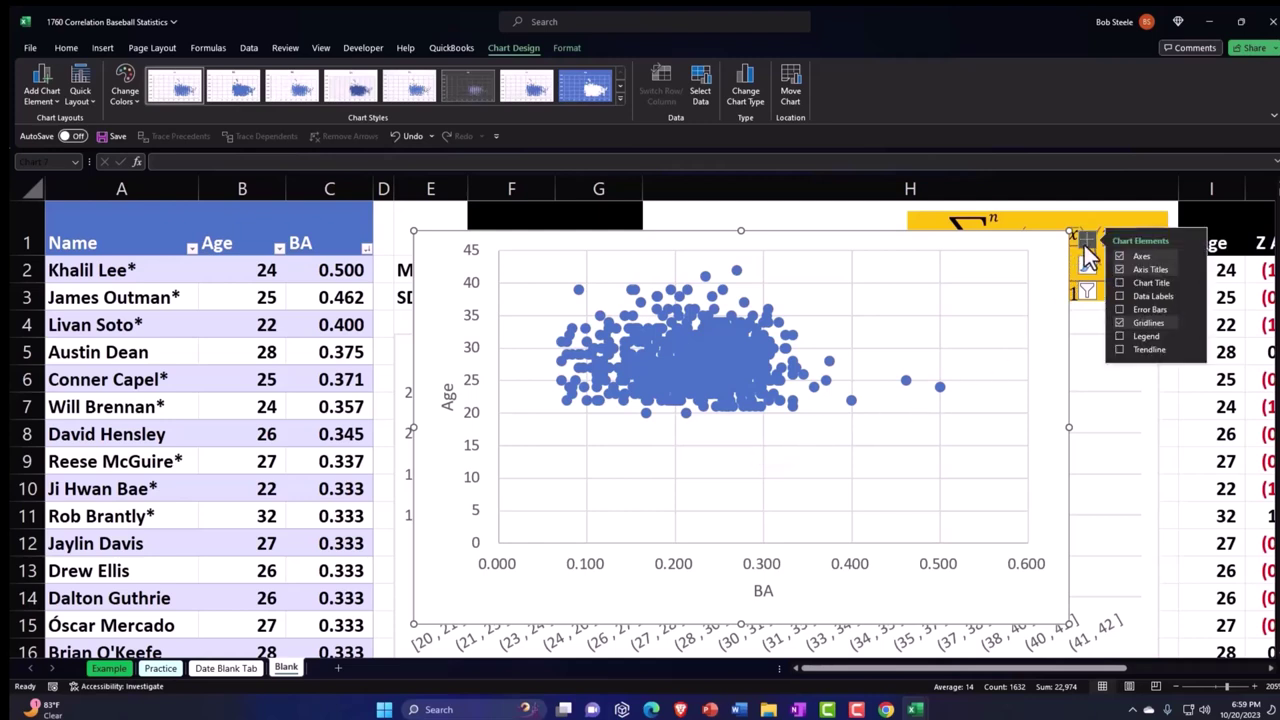
pyautogui.click(1120, 349)
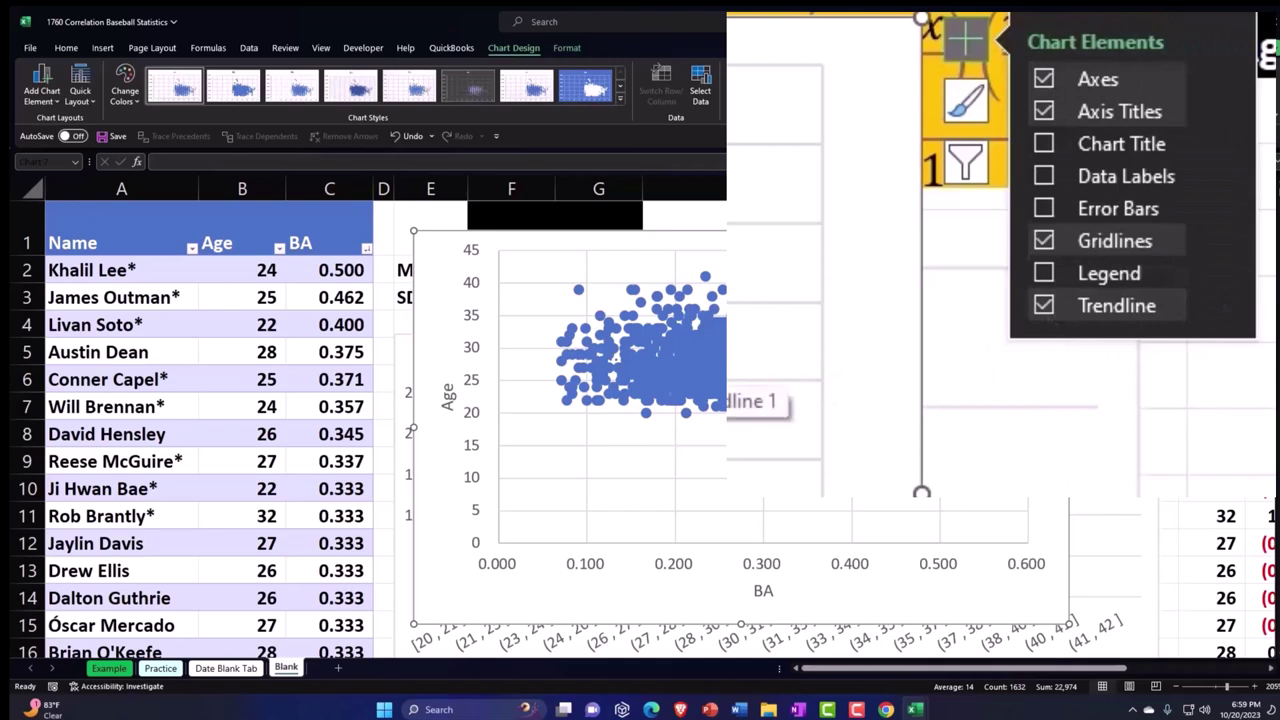
pyautogui.click(1230, 315)
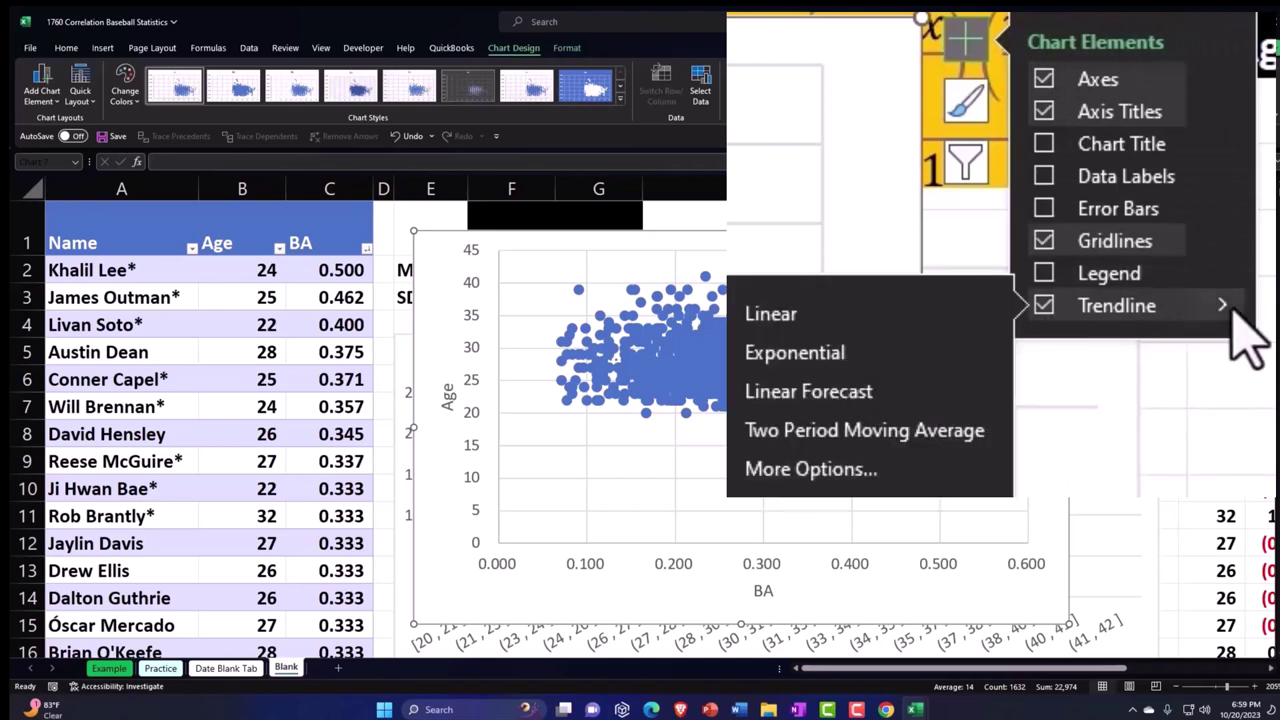
pyautogui.click(820, 466)
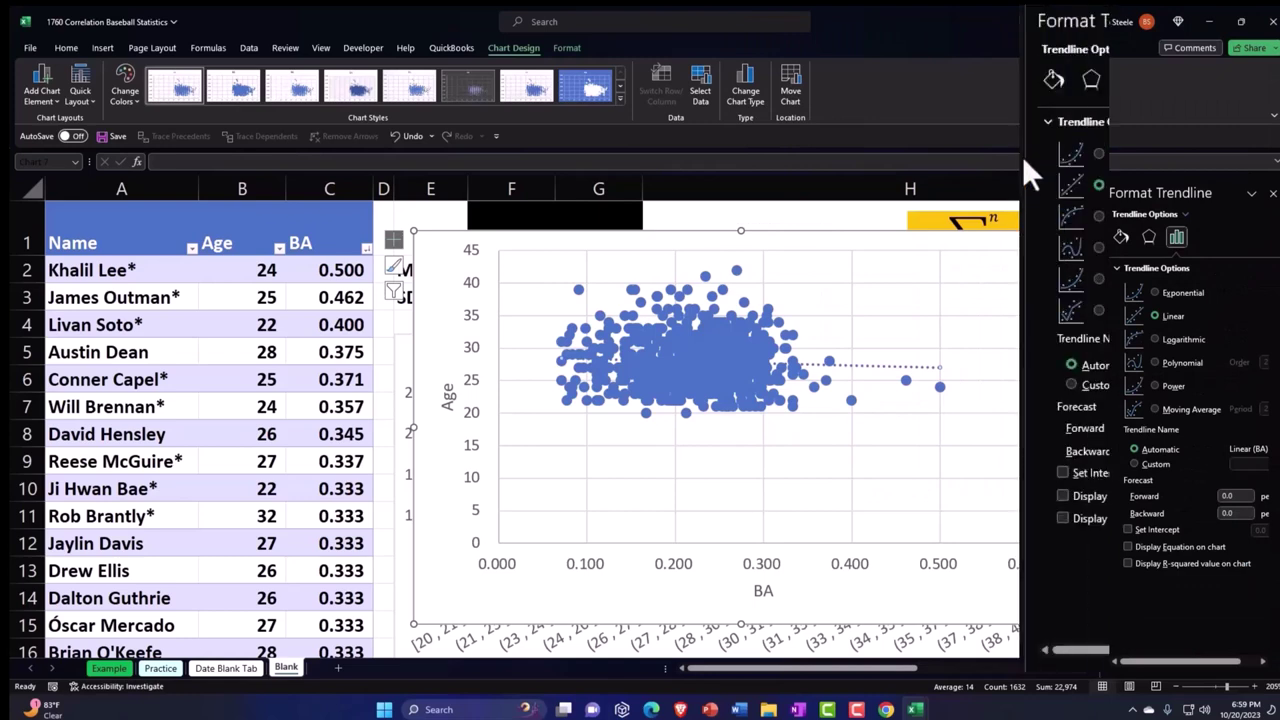
pyautogui.click(1121, 240)
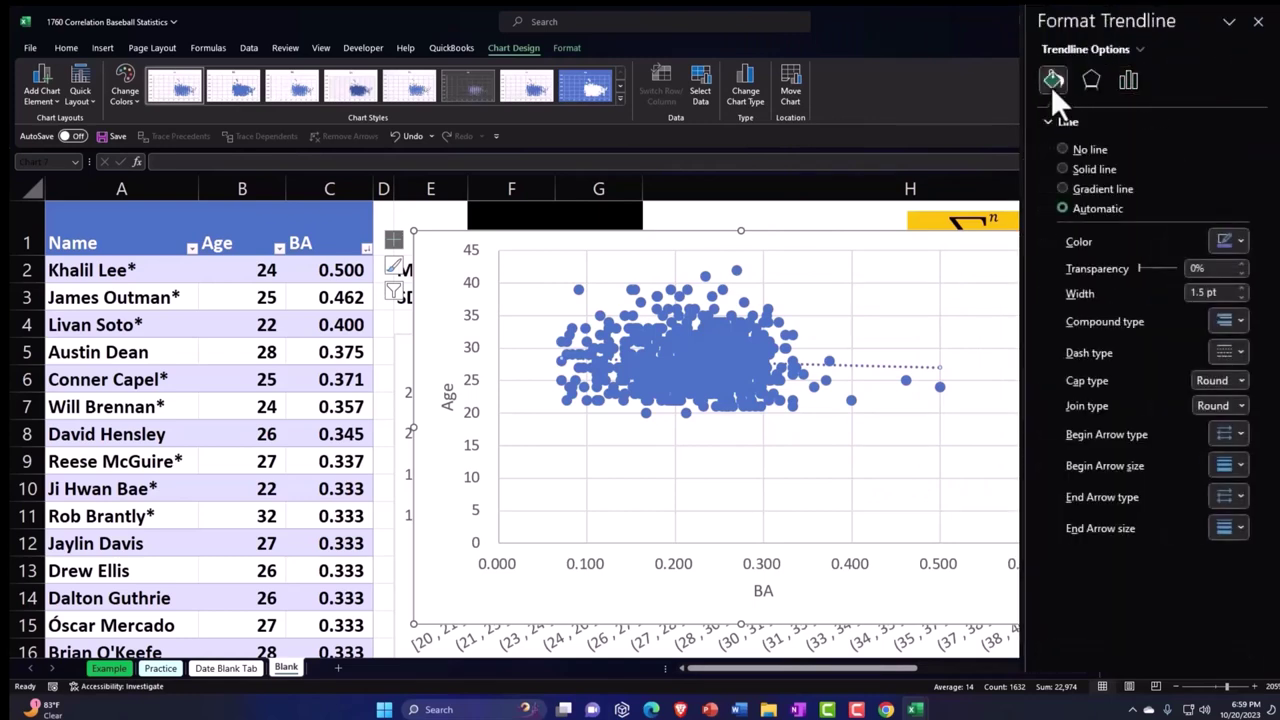
pyautogui.click(1222, 355)
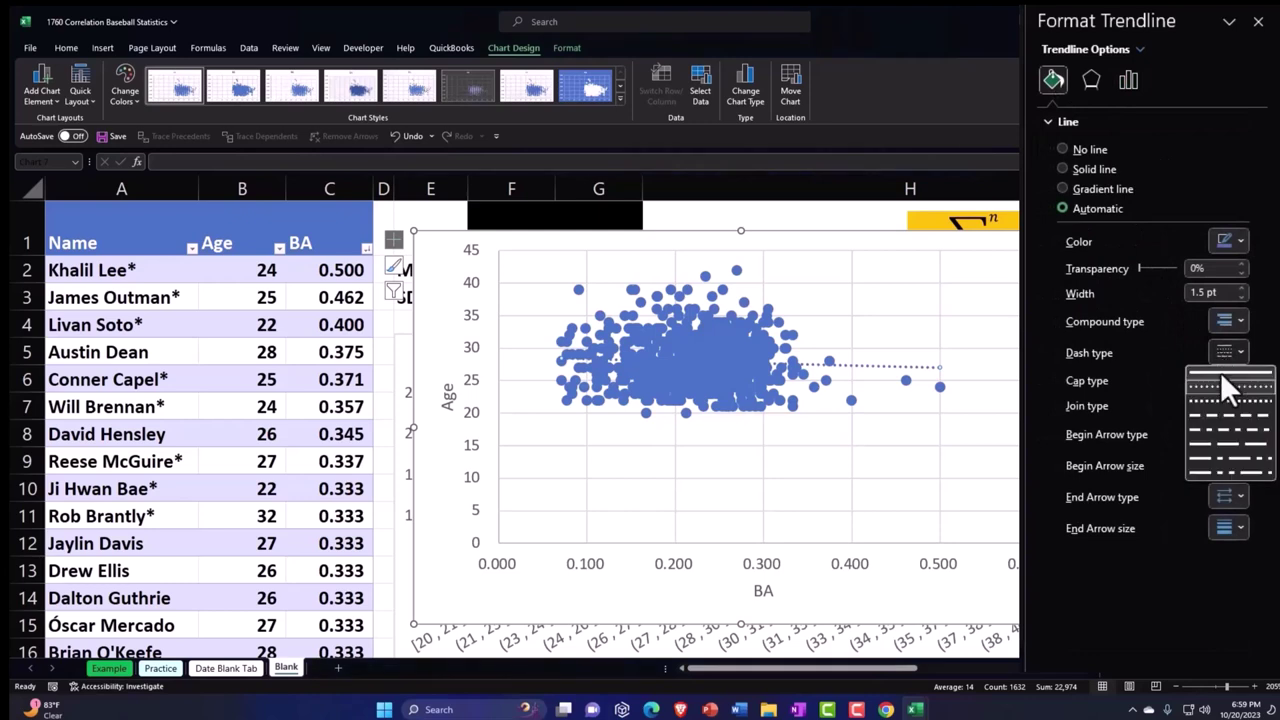
pyautogui.click(1220, 372)
pyautogui.click(1238, 243)
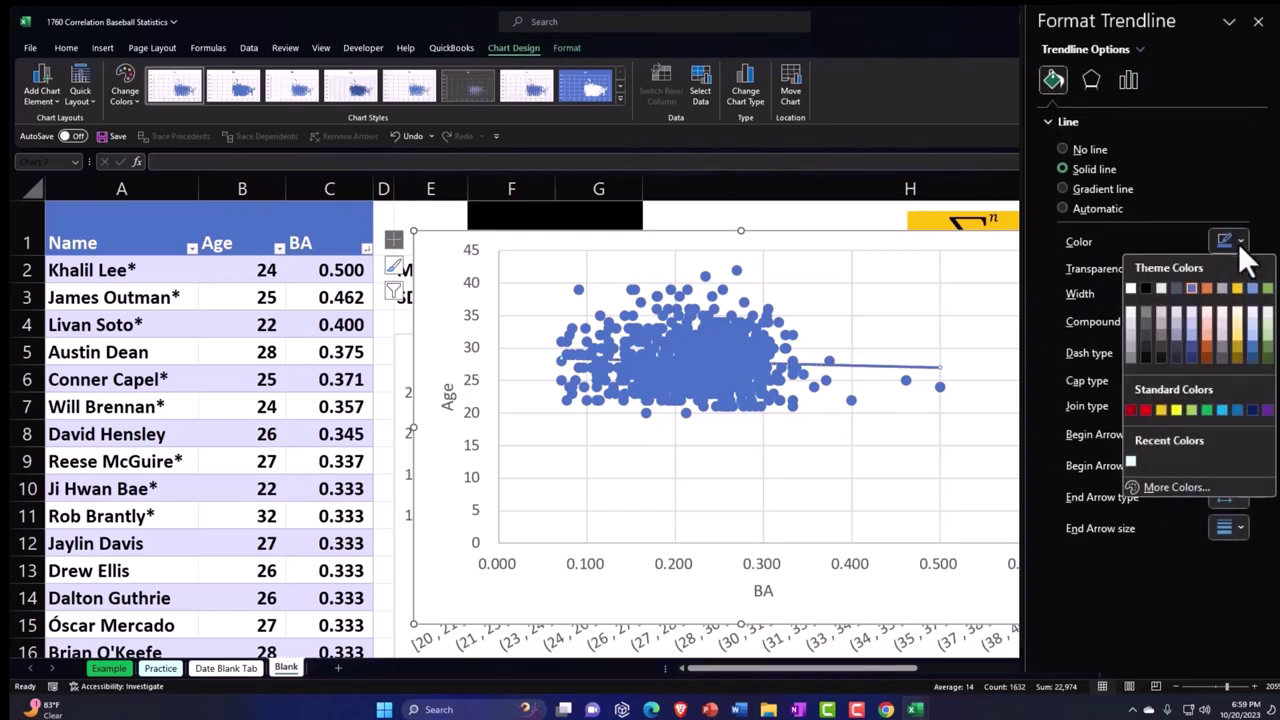
pyautogui.click(1163, 408)
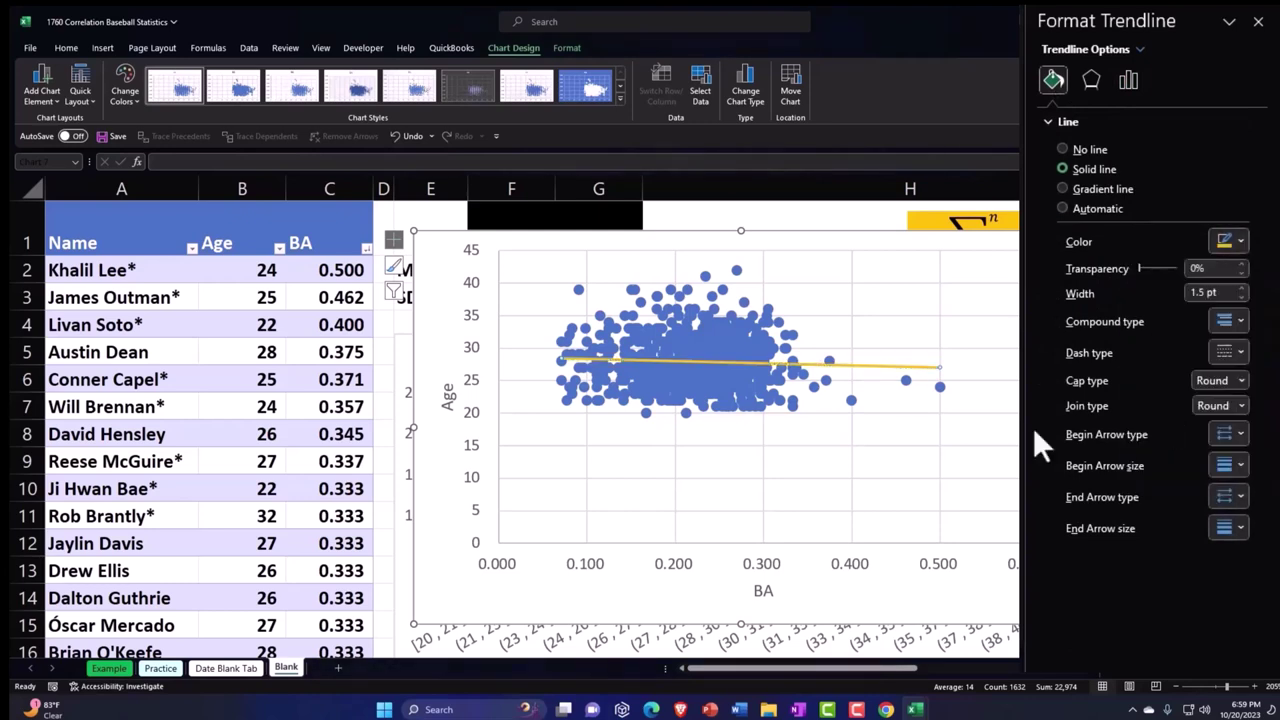
pyautogui.click(1258, 21)
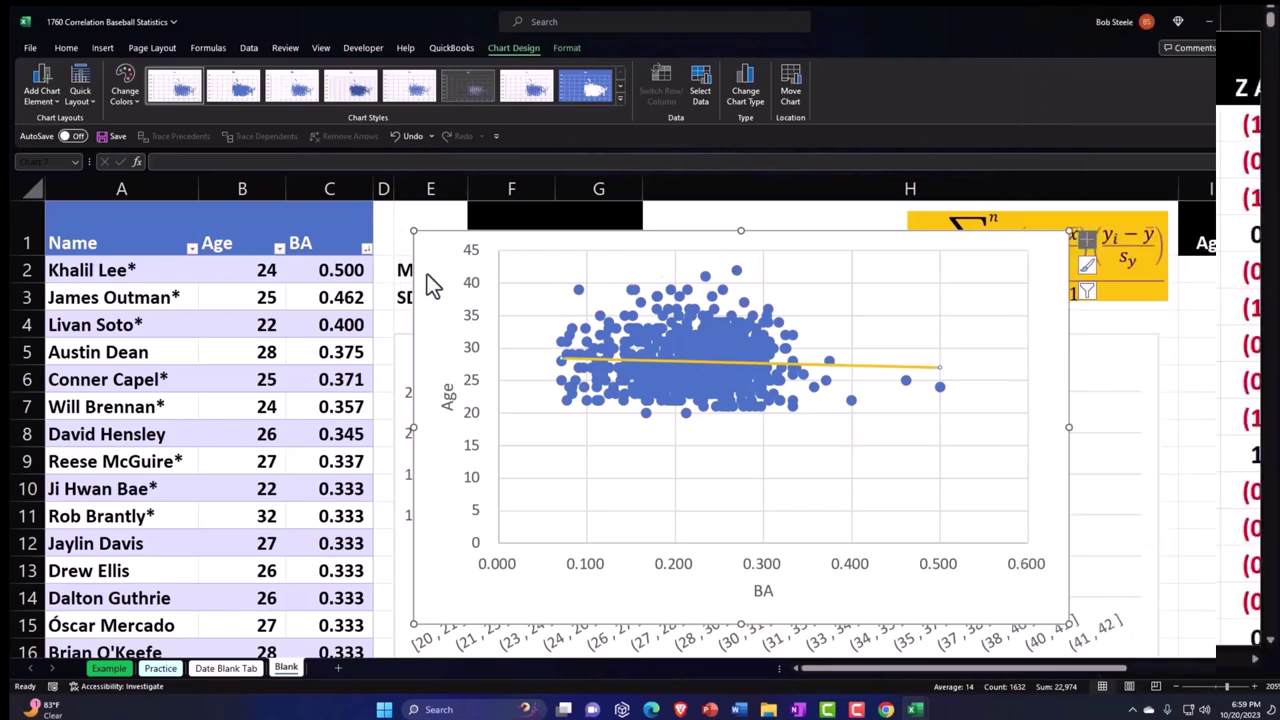
# - Move the second scatter chart directly beneath the first one, with its upper edge around row 21 and starting in column O
pyautogui.moveTo(480, 286); pyautogui.dragTo(912, 364)
pyautogui.moveTo(852, 668); pyautogui.dragTo(1035, 635)
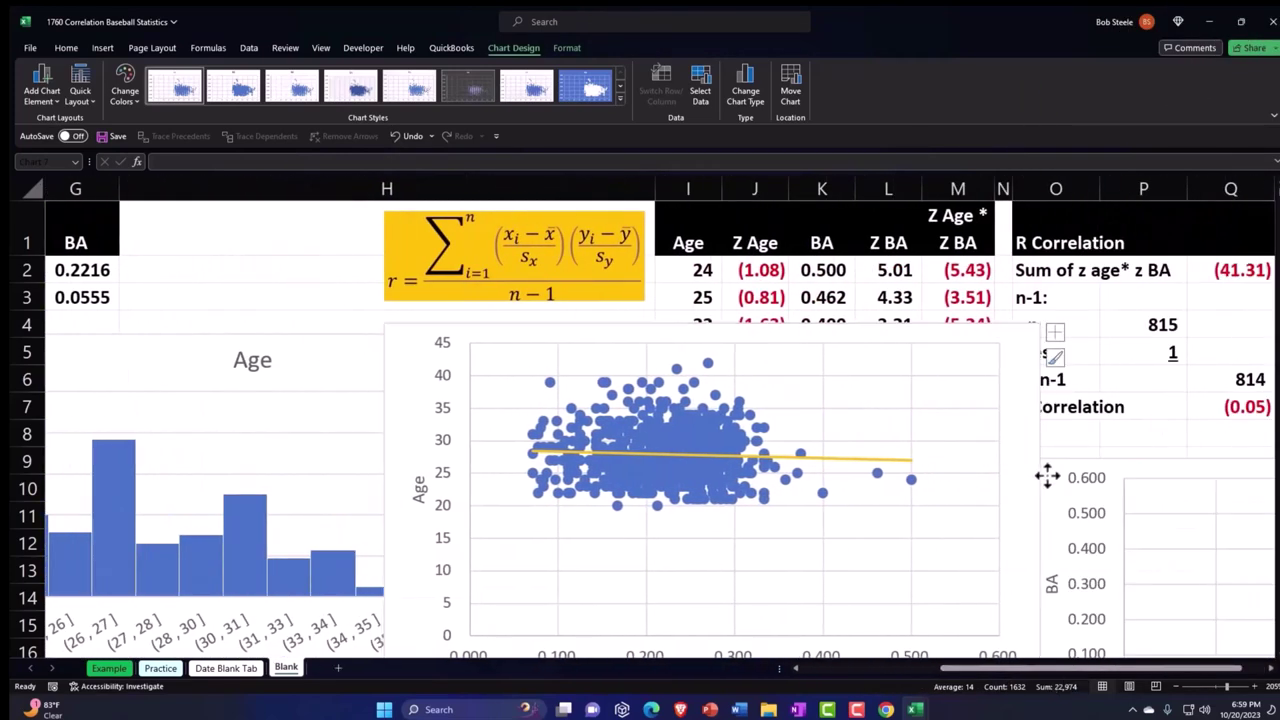
pyautogui.moveTo(712, 468); pyautogui.dragTo(892, 508)
pyautogui.scroll(-2, 929, 638)
pyautogui.moveTo(980, 674); pyautogui.dragTo(1054, 646)
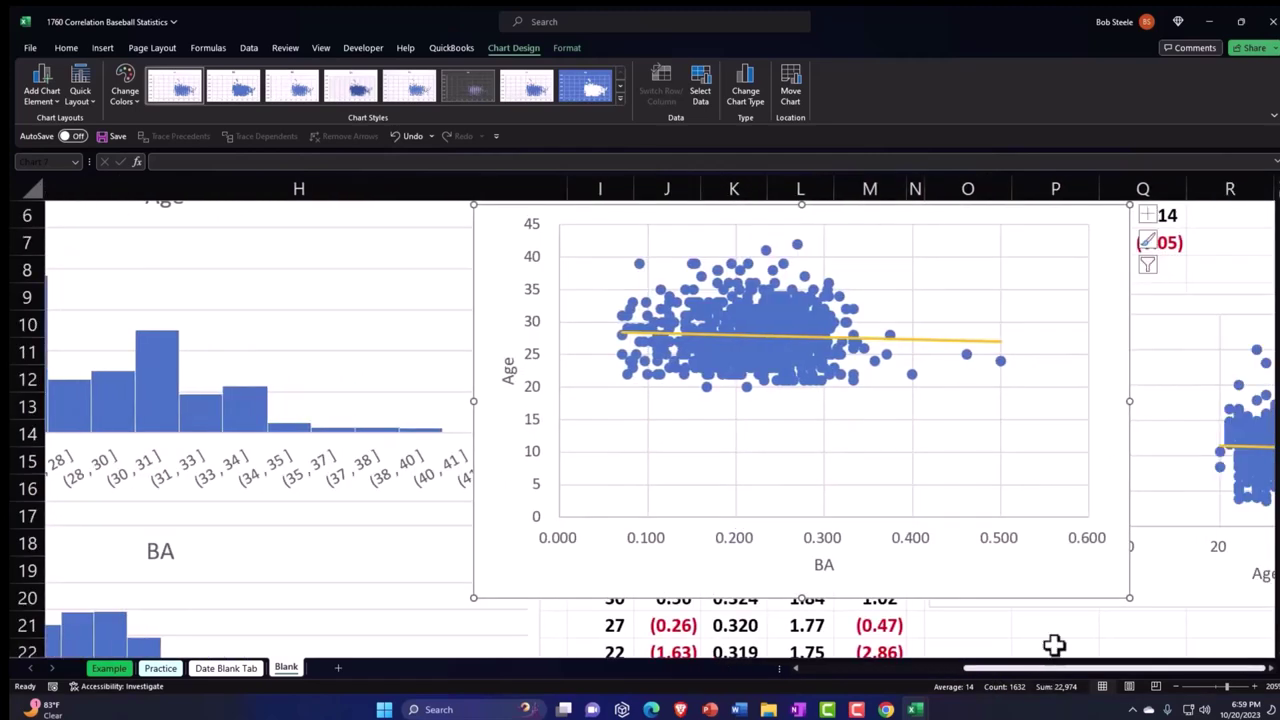
pyautogui.moveTo(497, 277); pyautogui.dragTo(995, 632)
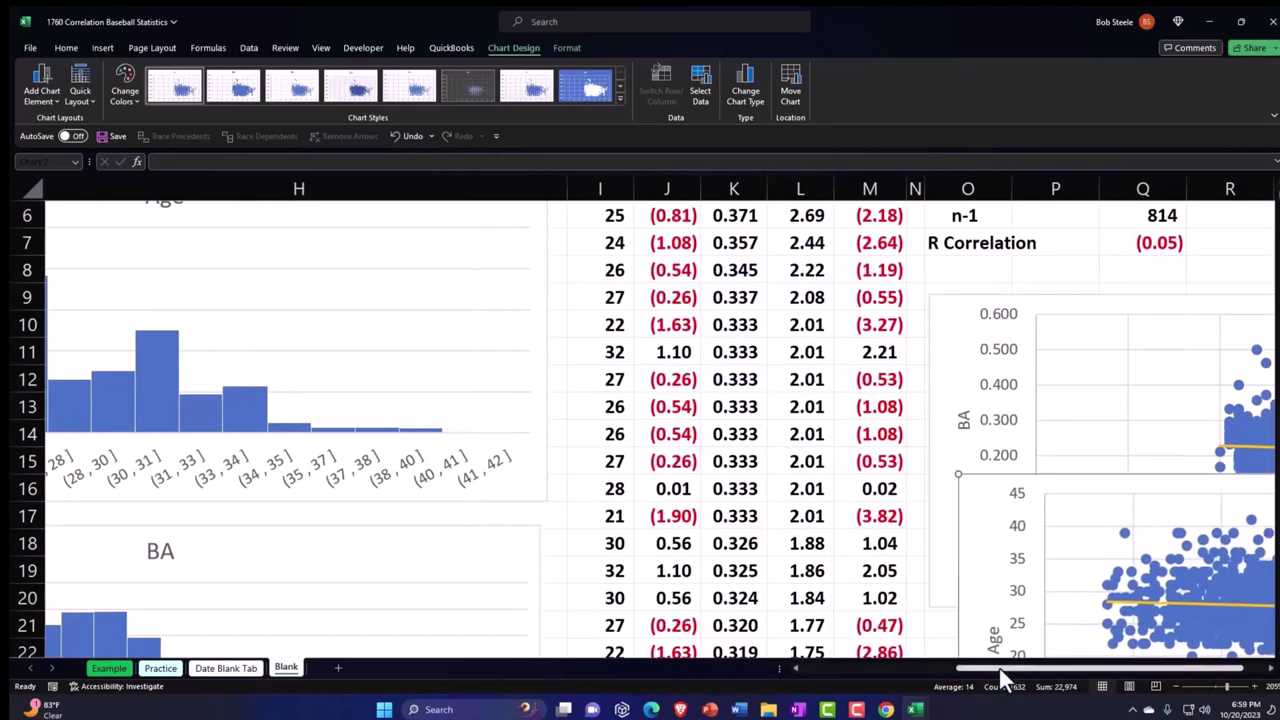
pyautogui.hscroll(1, 999, 668)
pyautogui.scroll(-1, 971, 520)
pyautogui.moveTo(887, 453); pyautogui.dragTo(858, 573)
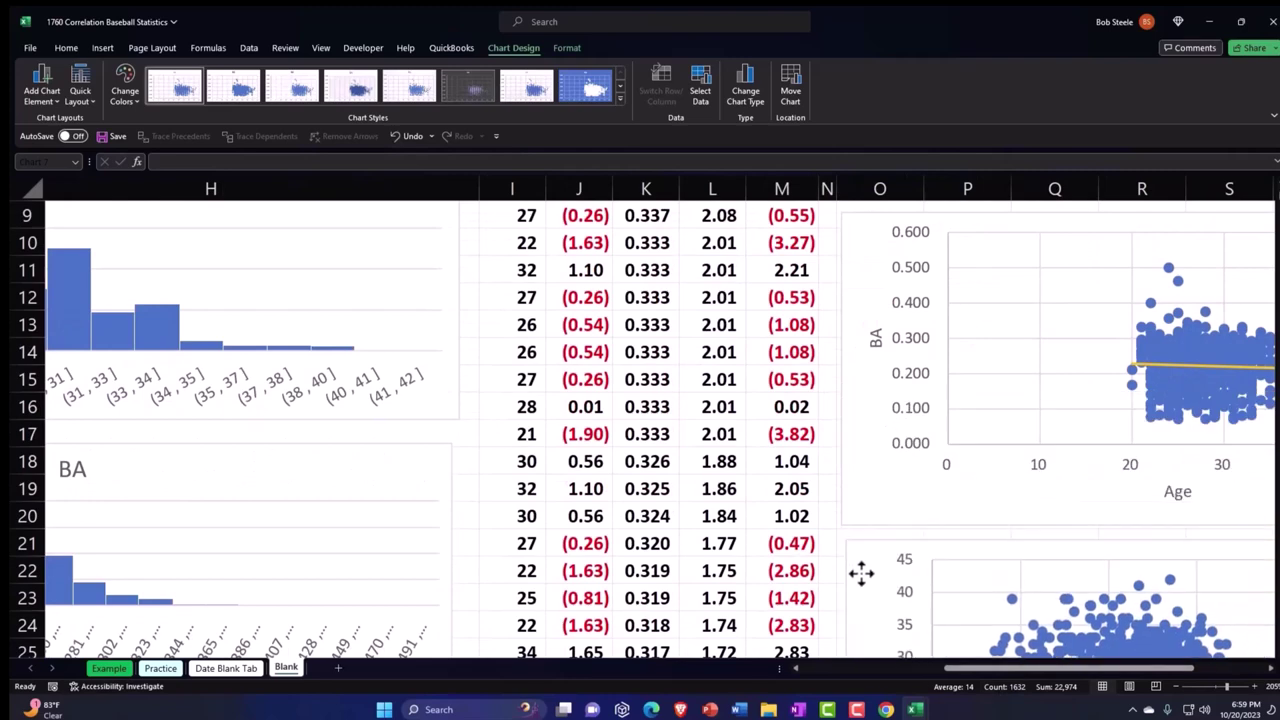
pyautogui.hscroll(4, 1143, 640)
pyautogui.scroll(-3, 1145, 564)
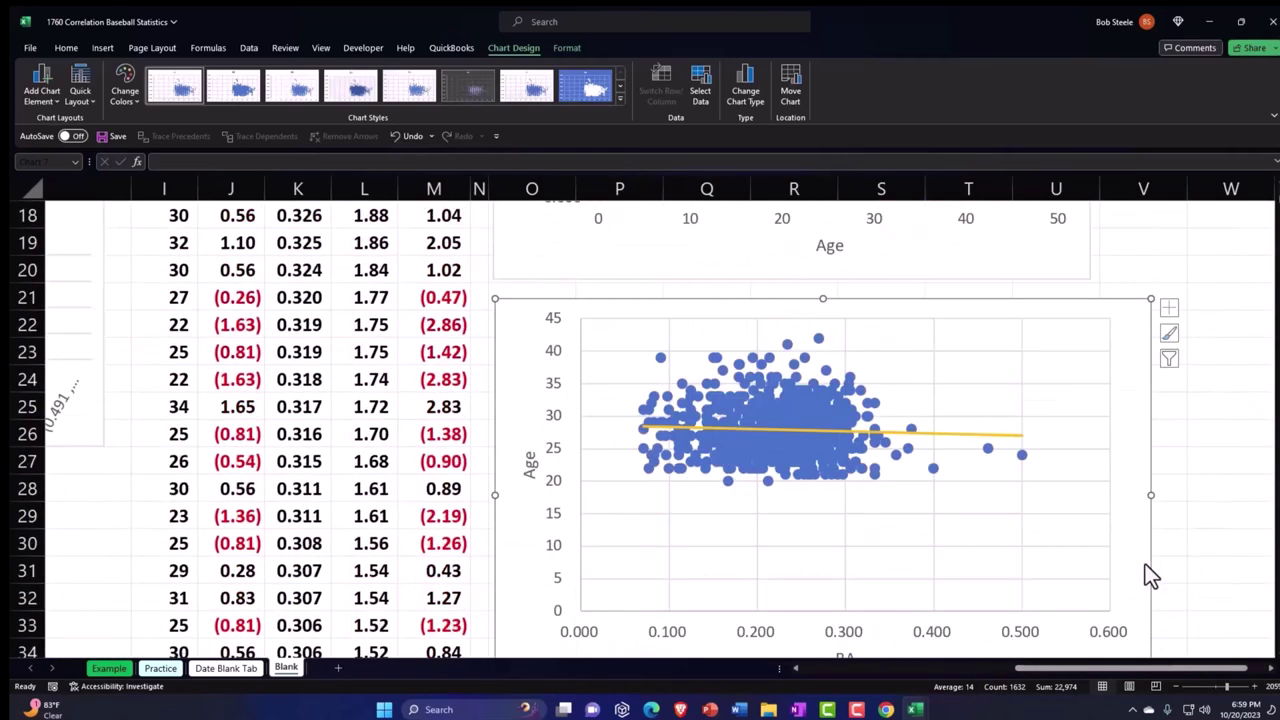
# - Narrow the second scatter chart so its right edge lines up with the first chart's right edge
pyautogui.scroll(-1, 1151, 600)
pyautogui.moveTo(1149, 608); pyautogui.dragTo(1090, 590)
pyautogui.scroll(7, 972, 596)
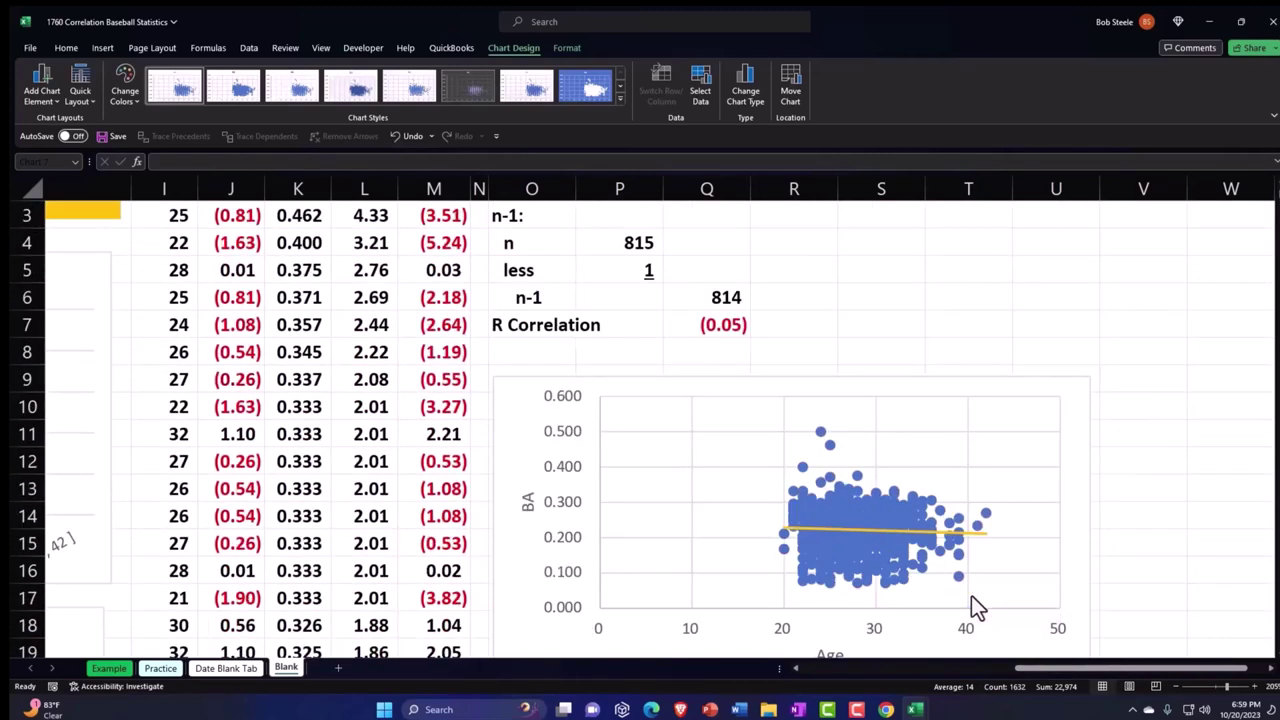
# - Check in the Excel Add-ins list that the Analysis ToolPak is enabled
pyautogui.click(715, 407)
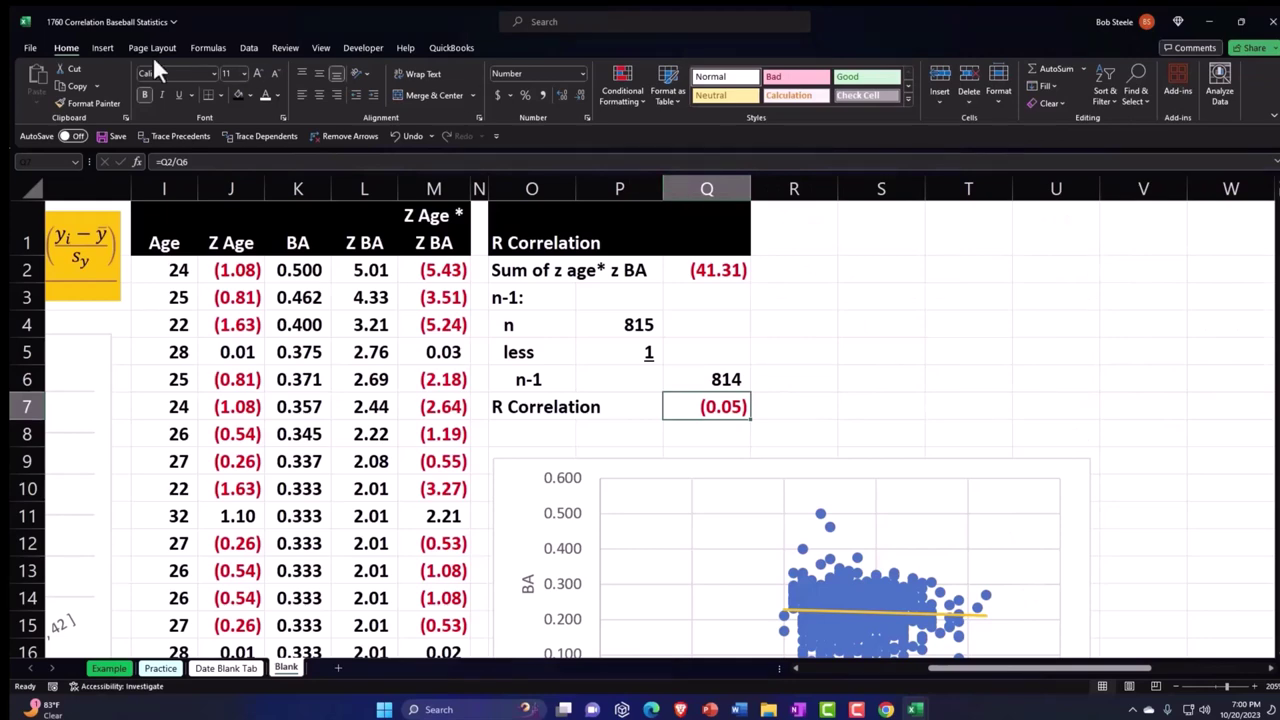
pyautogui.click(104, 47)
pyautogui.click(249, 47)
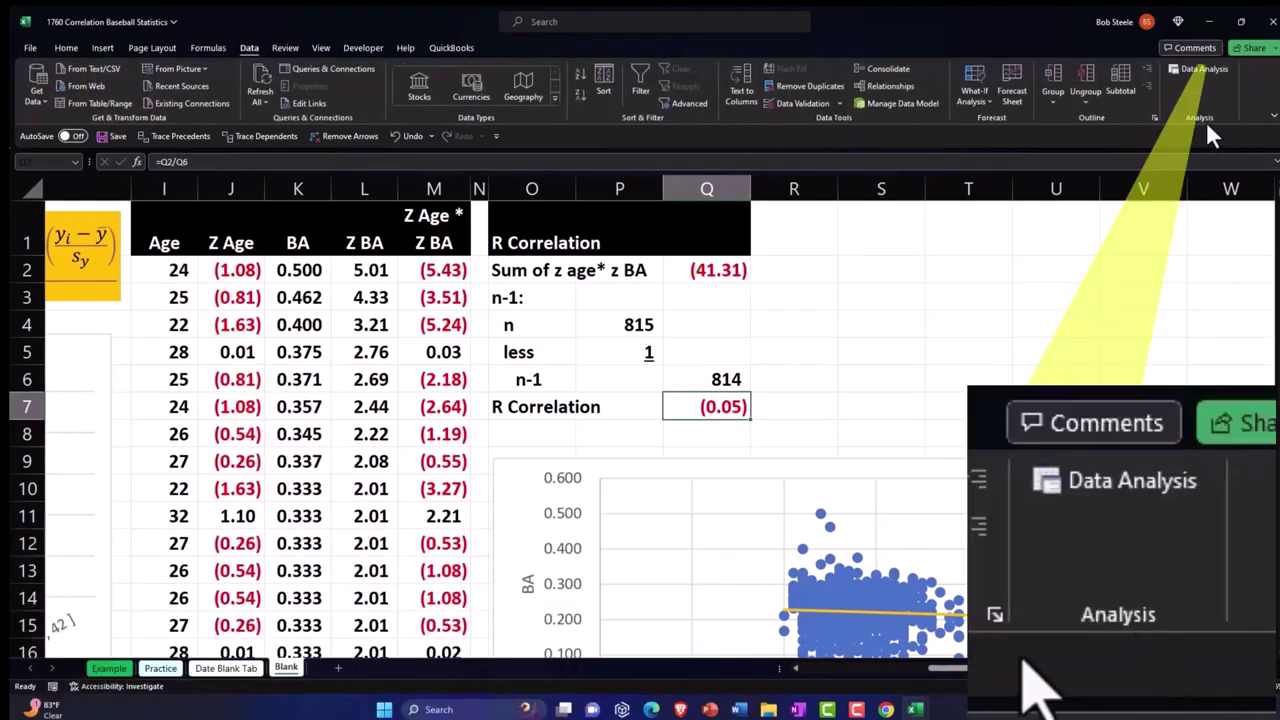
pyautogui.click(31, 48)
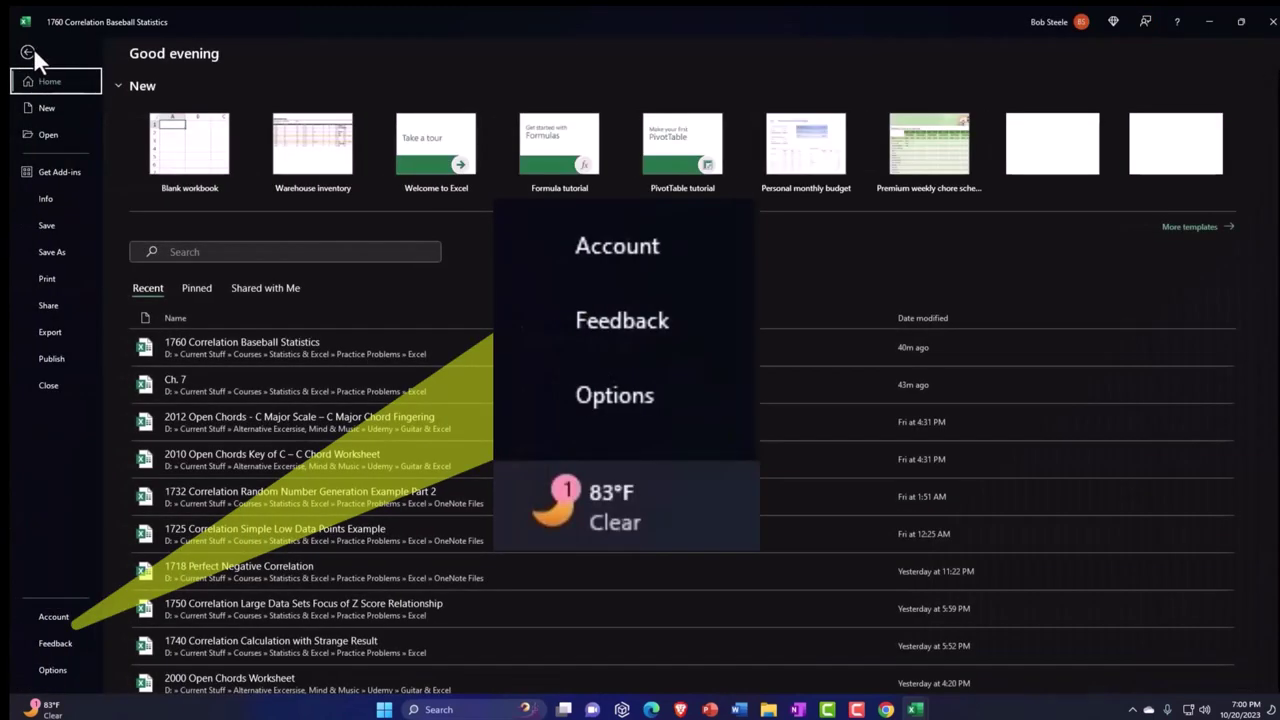
pyautogui.click(64, 671)
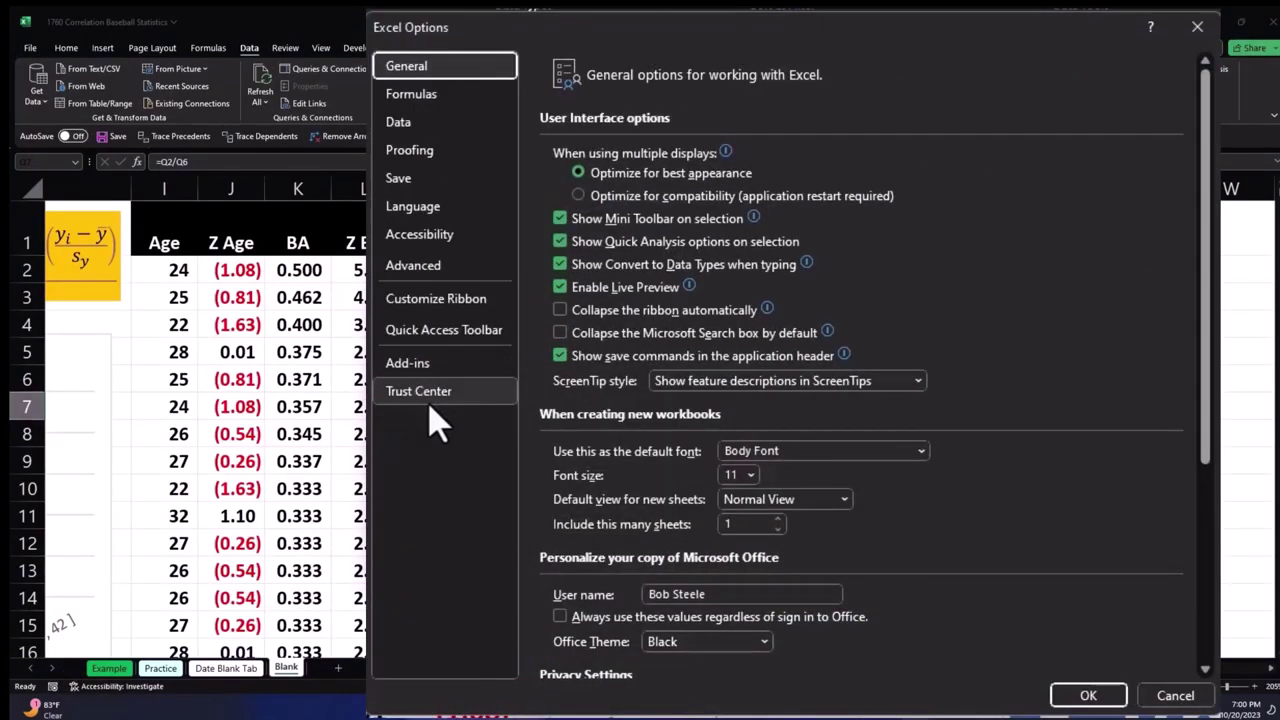
pyautogui.click(410, 364)
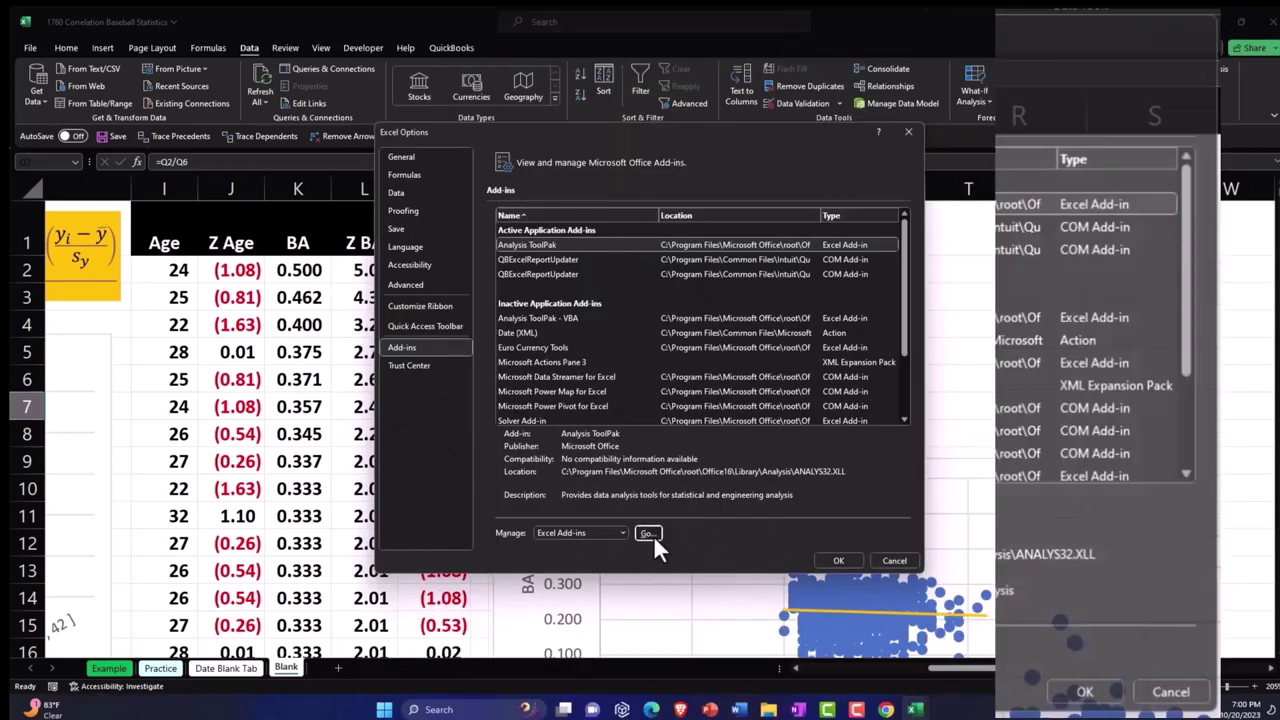
pyautogui.click(791, 652)
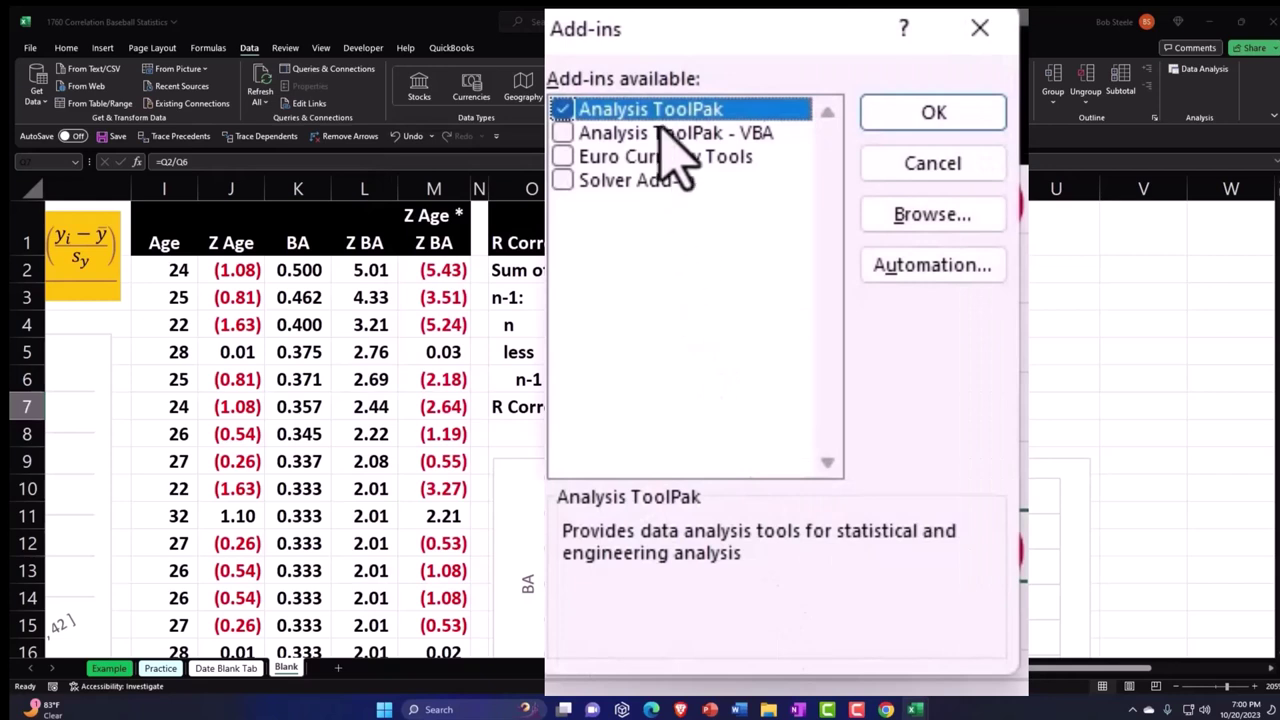
pyautogui.click(928, 125)
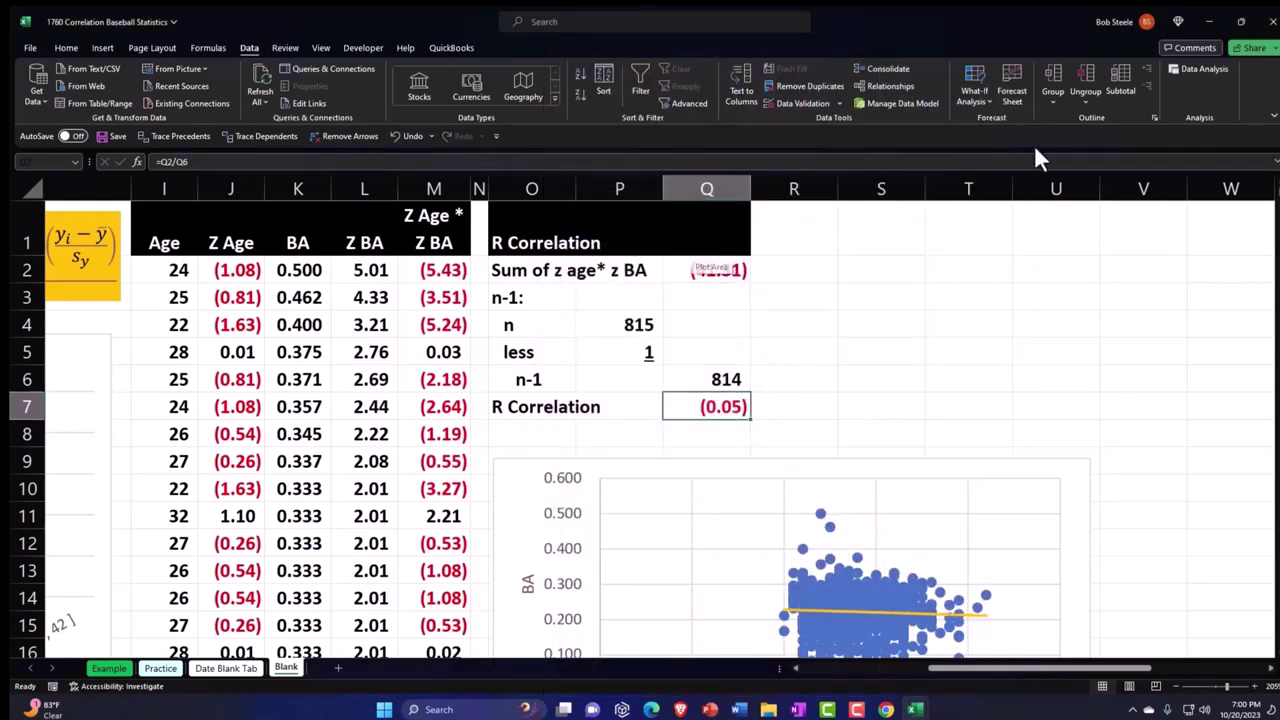
# - Start a Correlation data analysis with the Age and BA columns, B1:C816, as the input range
pyautogui.click(1192, 70)
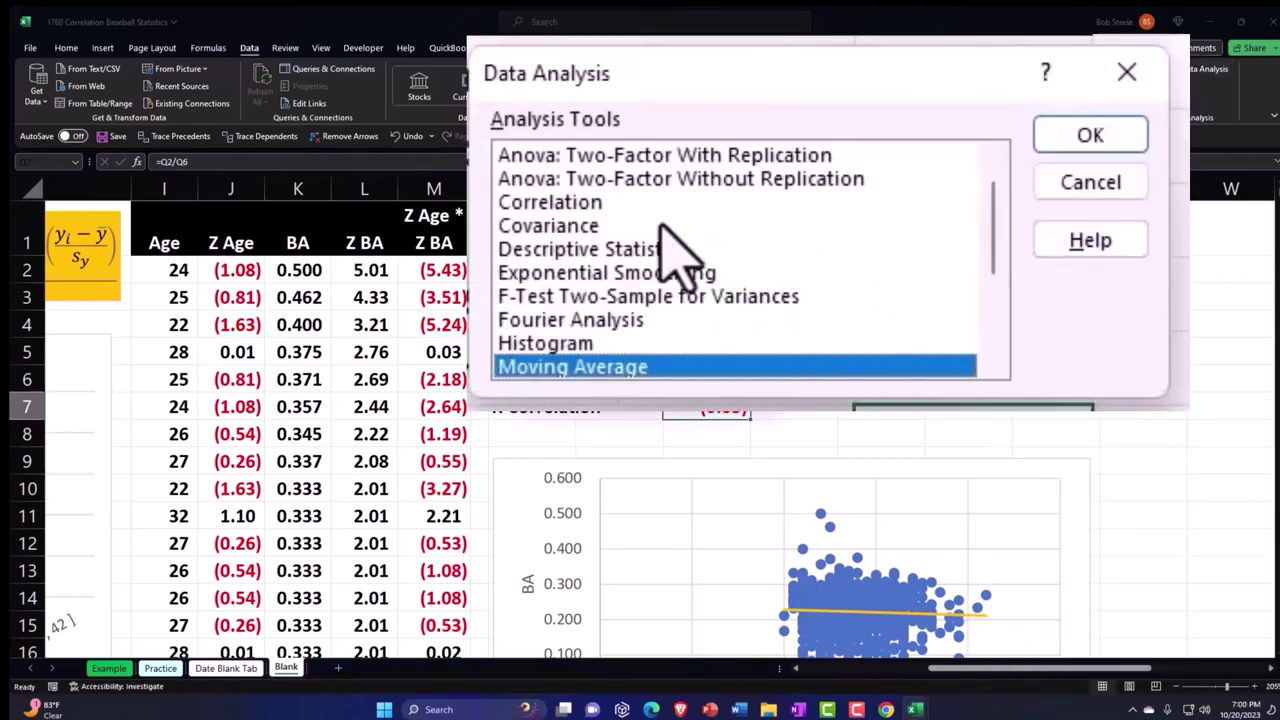
pyautogui.click(607, 204)
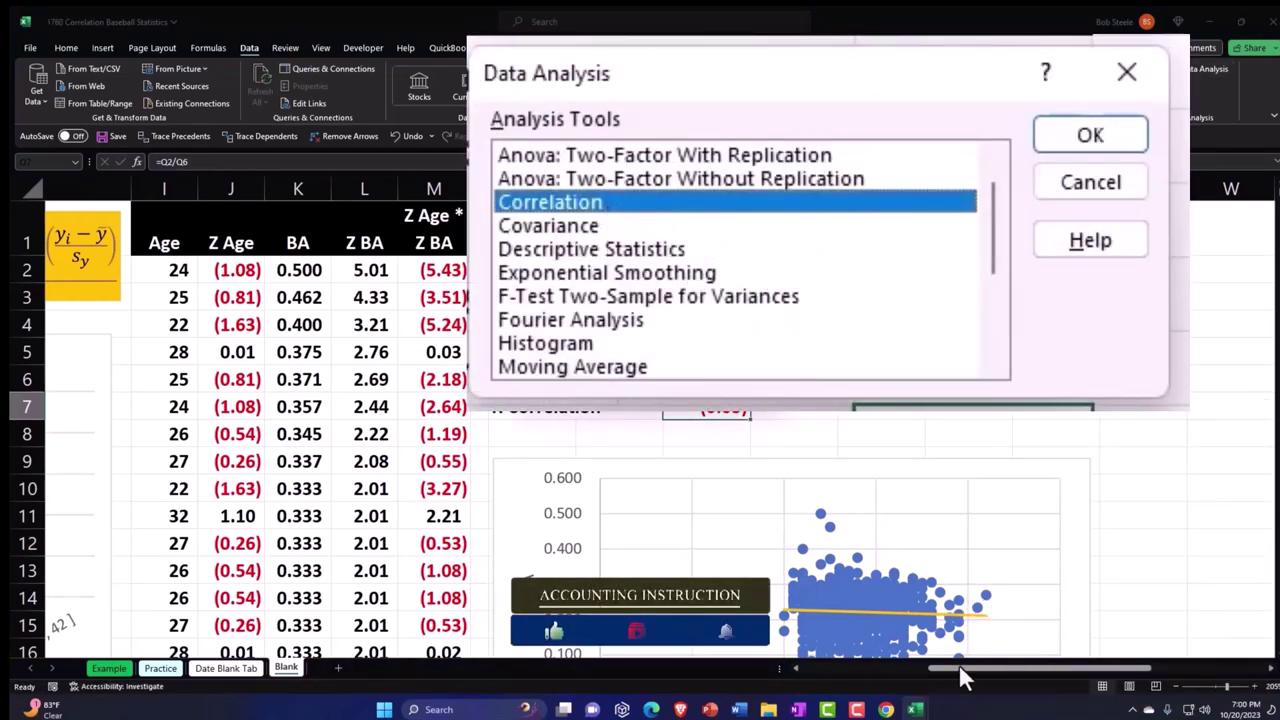
pyautogui.click(1090, 136)
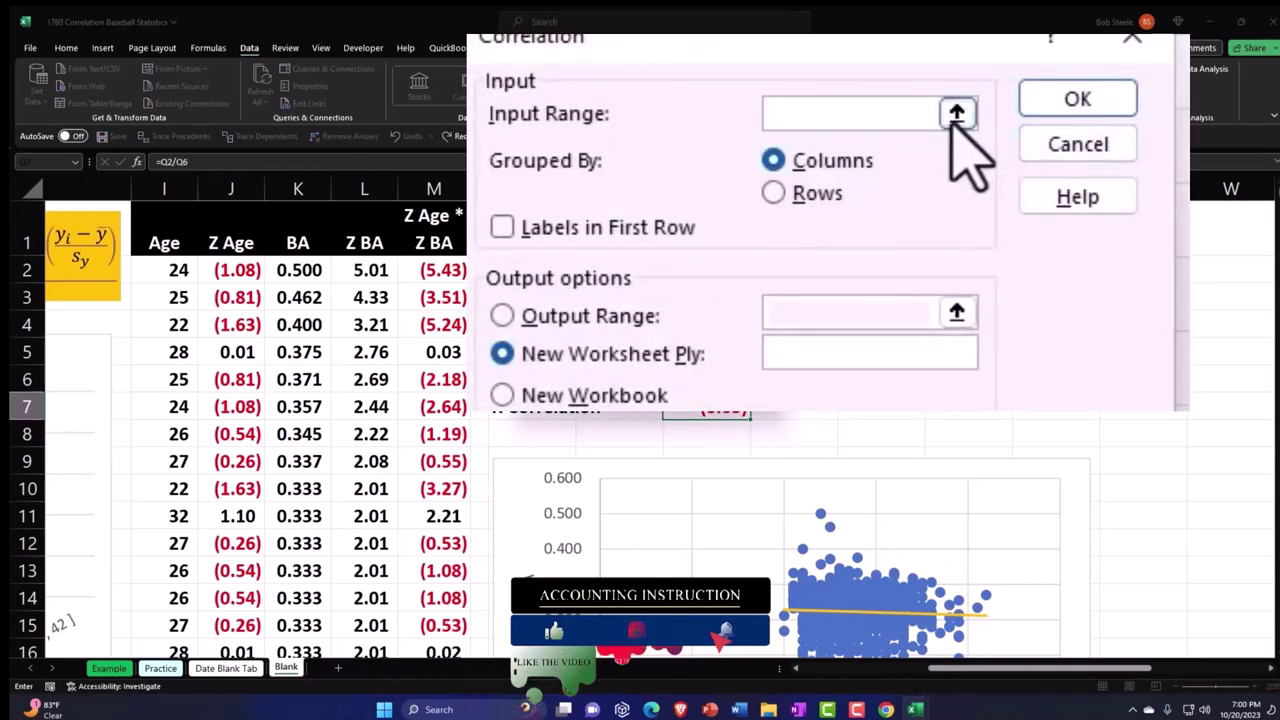
pyautogui.click(772, 273)
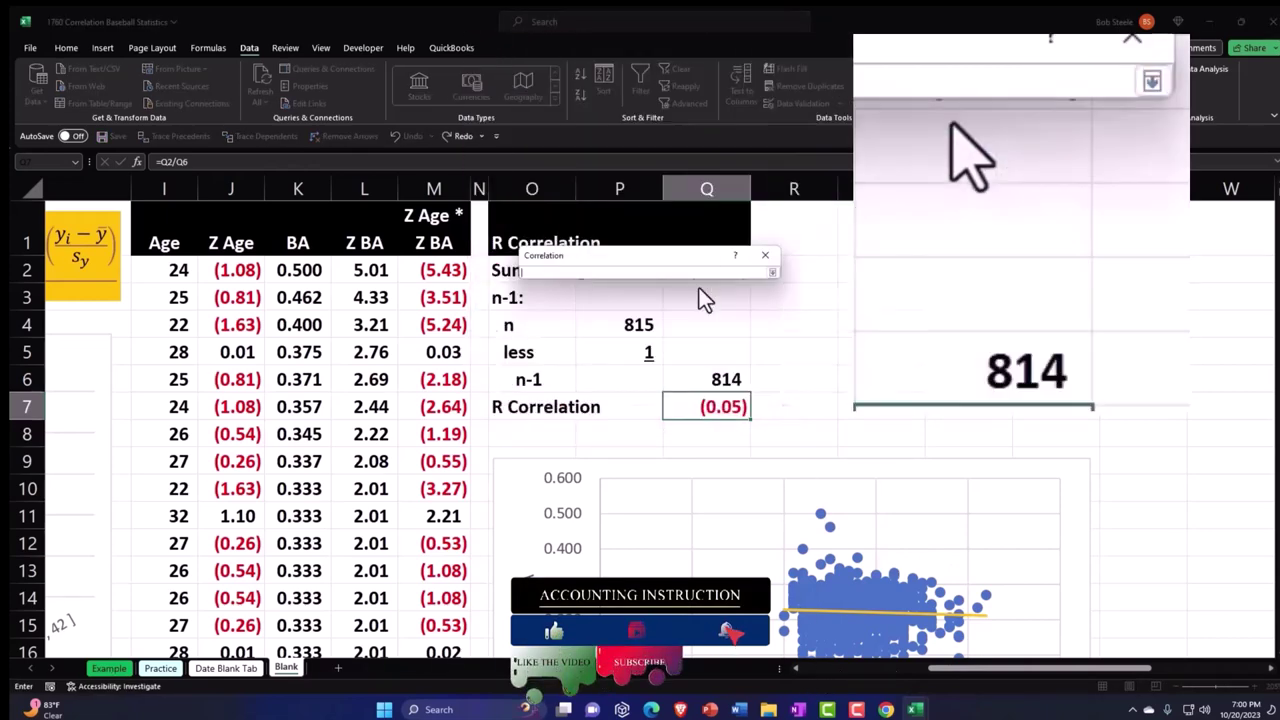
pyautogui.click(775, 273)
pyautogui.moveTo(965, 677); pyautogui.dragTo(830, 677)
pyautogui.click(263, 233)
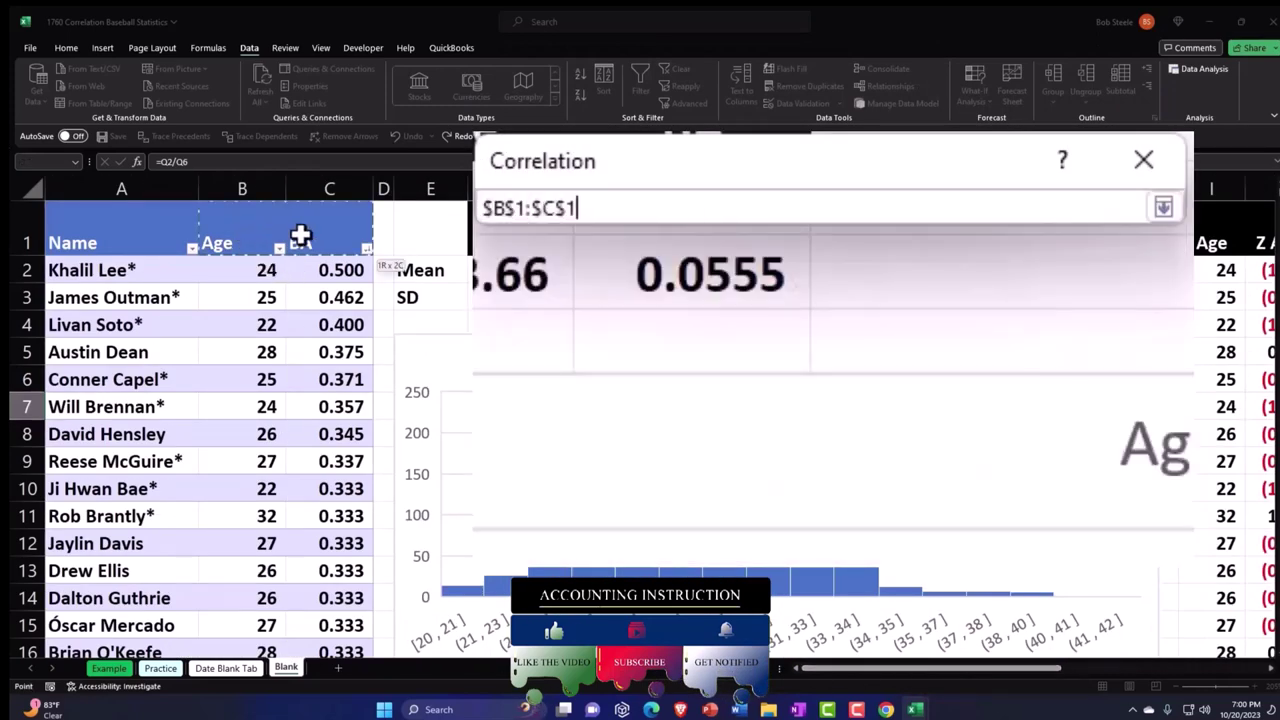
pyautogui.moveTo(300, 236); pyautogui.dragTo(300, 236)
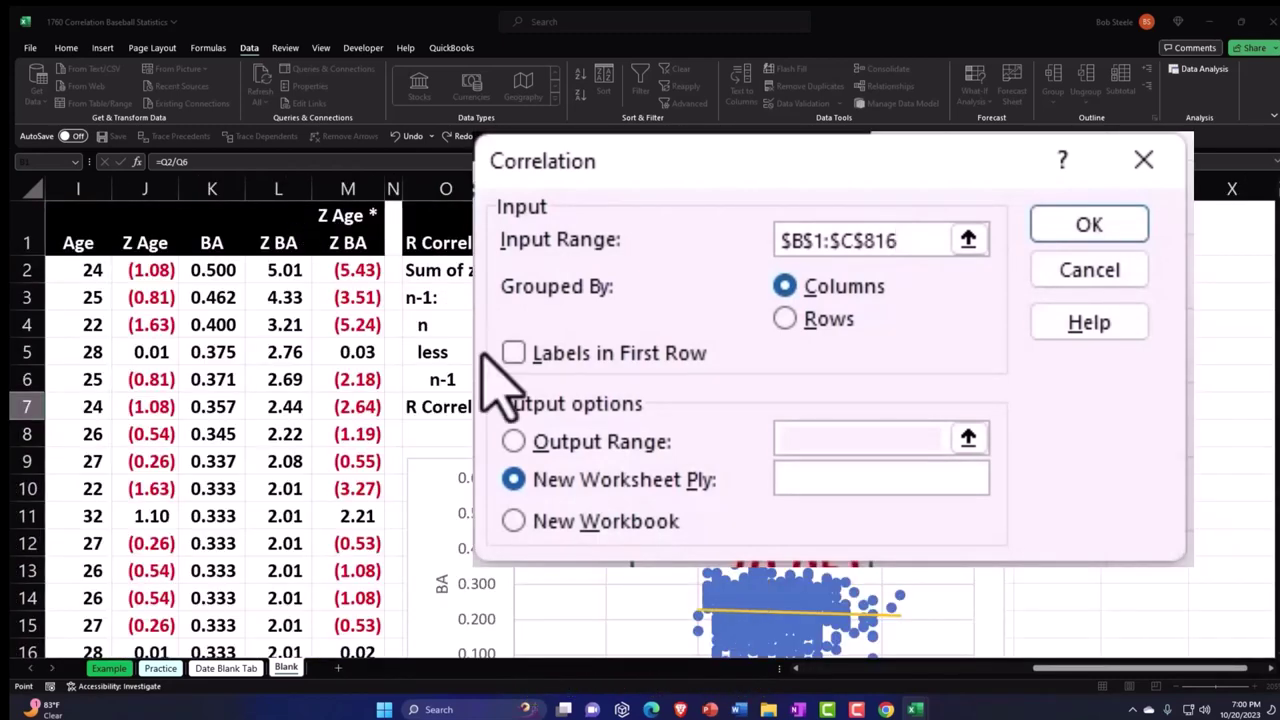
# - Treat the first row as labels, set the output range to S1, and run the correlation analysis
pyautogui.click(527, 358)
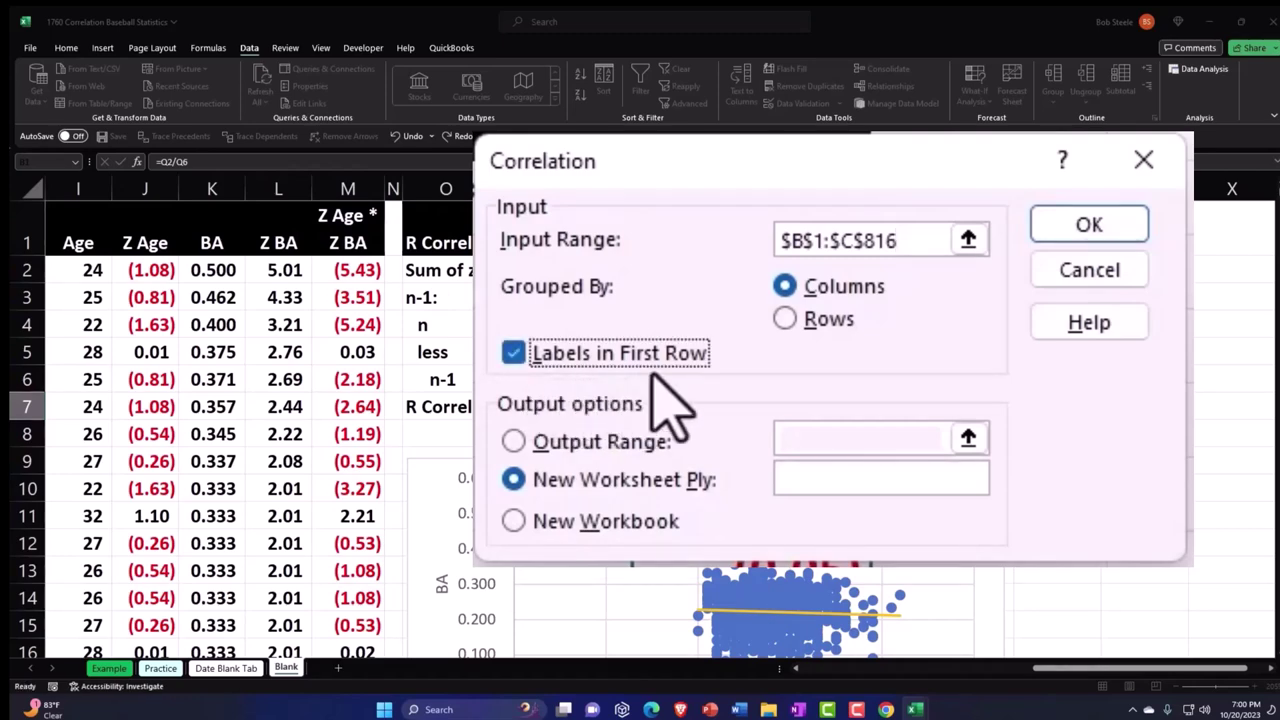
pyautogui.click(514, 441)
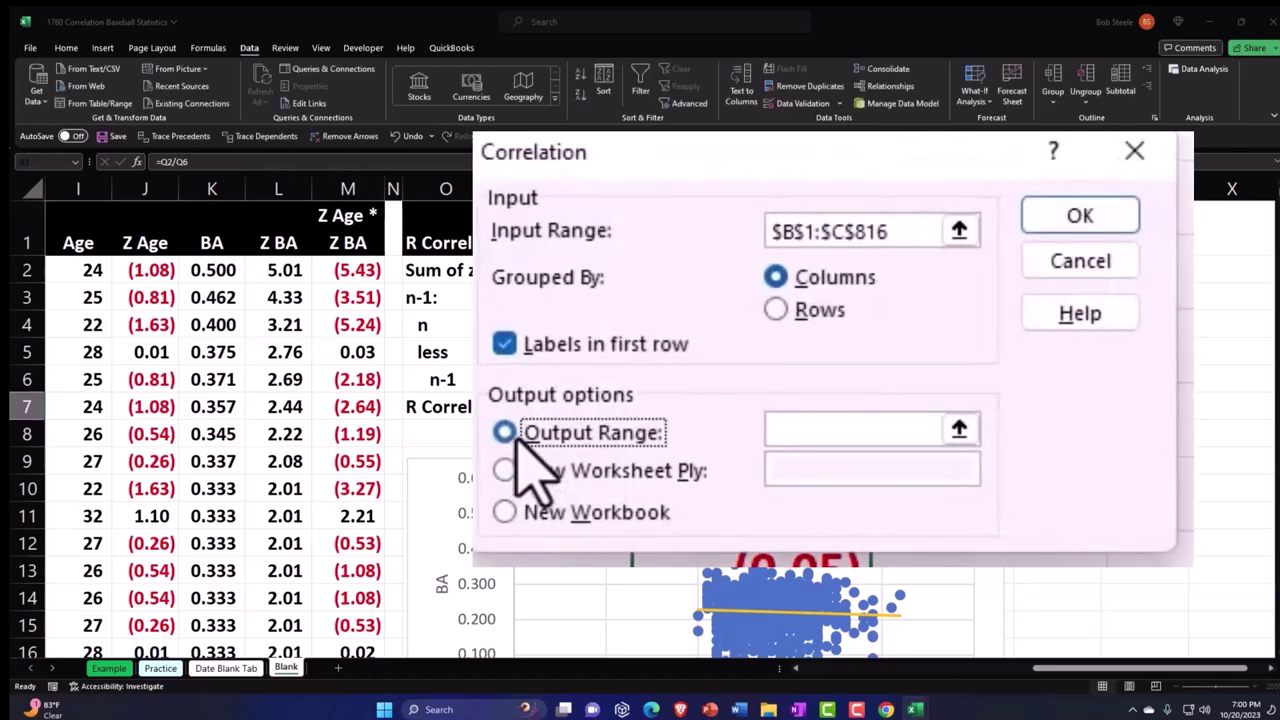
pyautogui.click(779, 432)
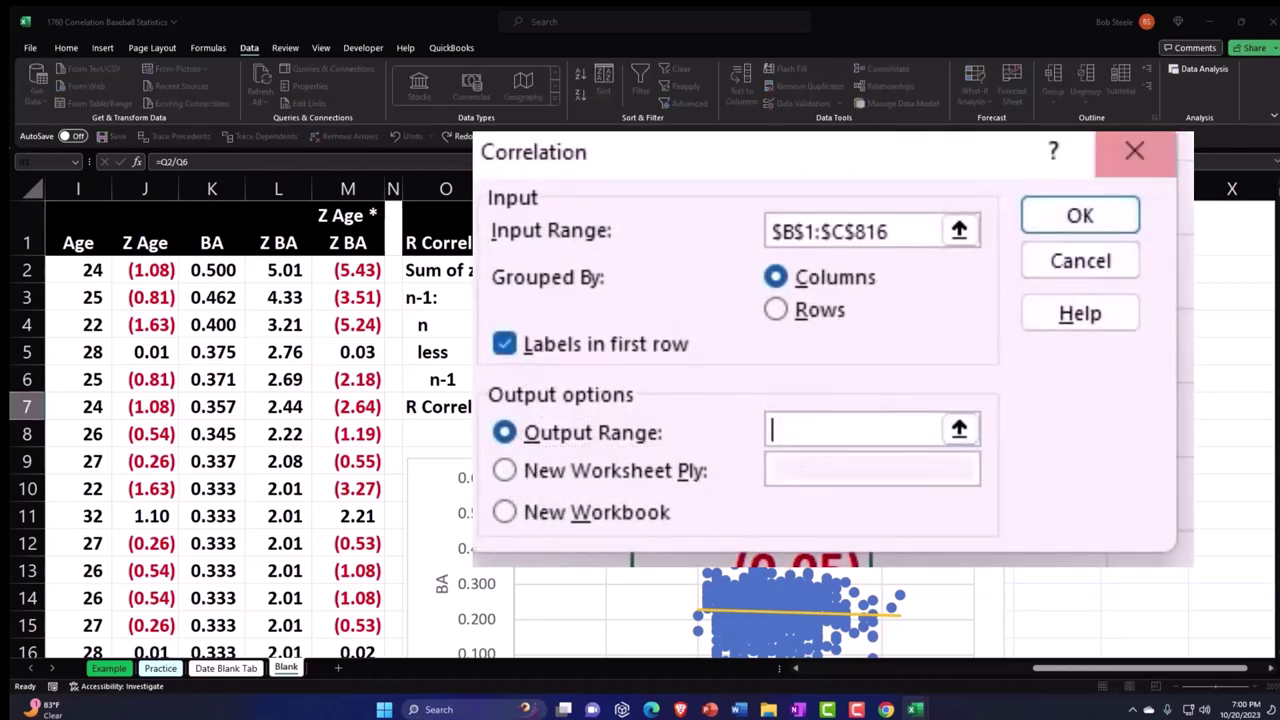
pyautogui.write('$S$1')
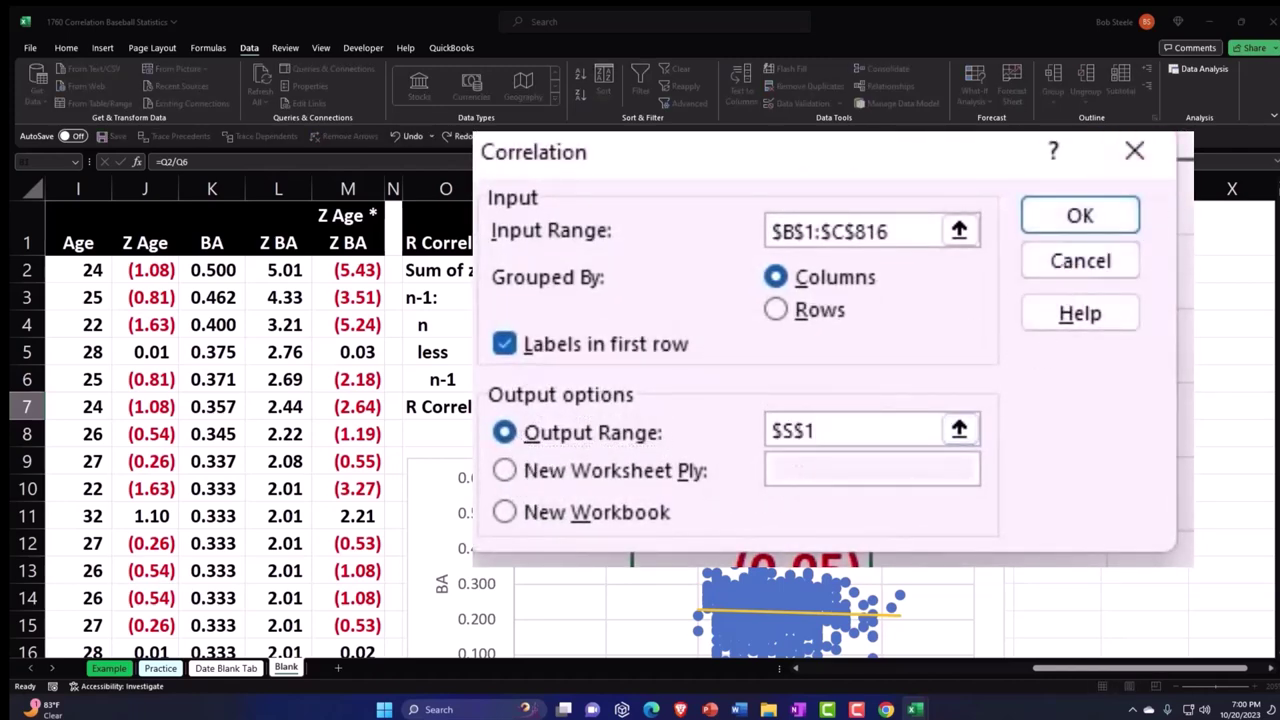
pyautogui.click(1080, 215)
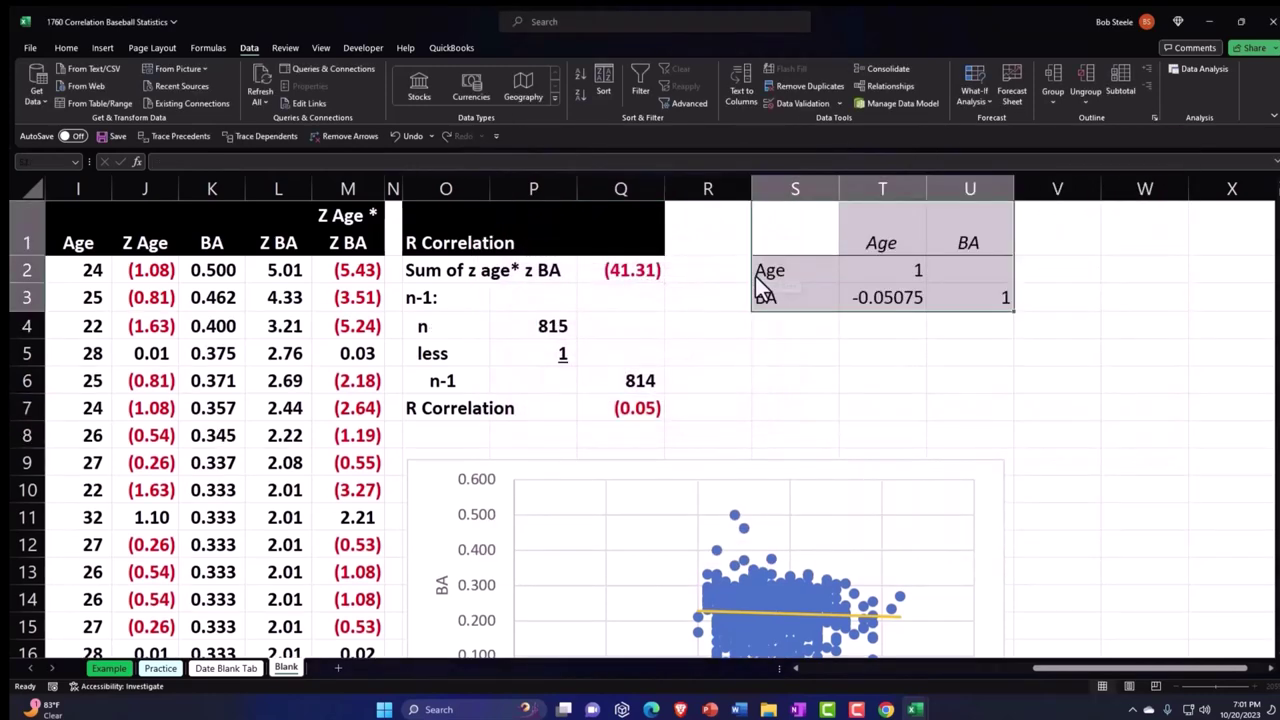
# - Show the R Correlation result in Q7 with five decimal places
pyautogui.click(789, 352)
pyautogui.click(625, 406)
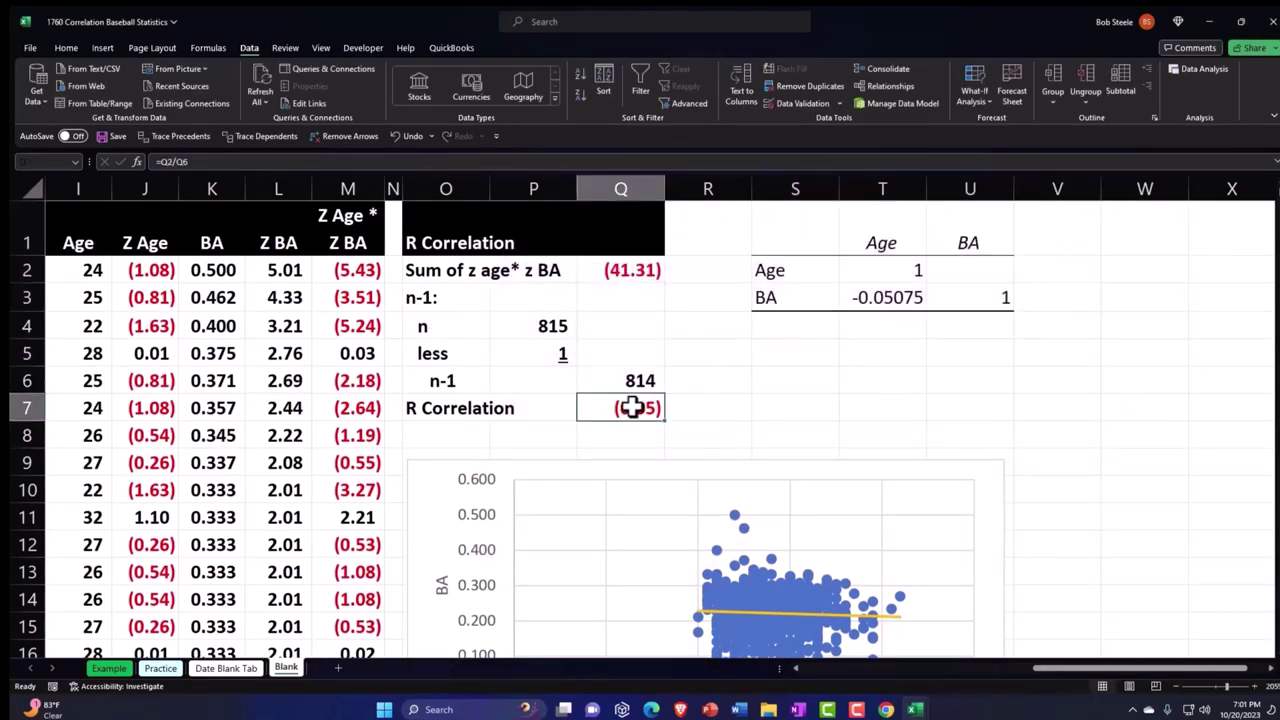
pyautogui.click(66, 47)
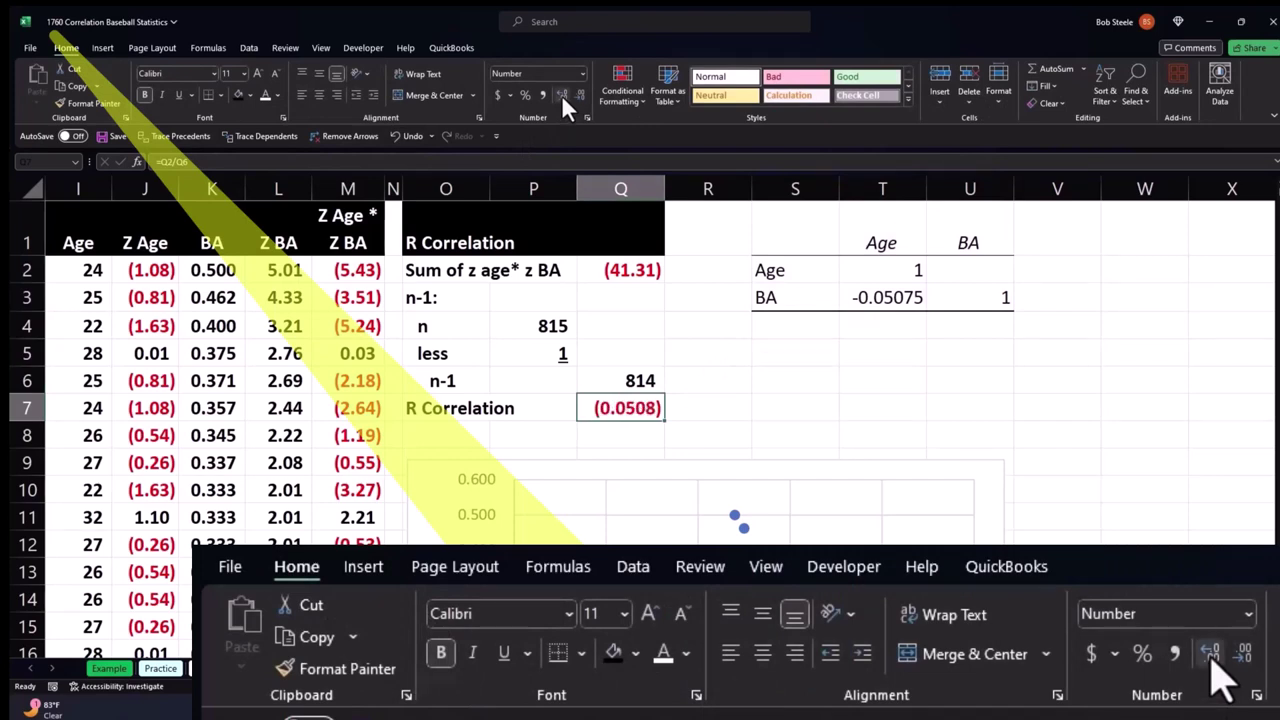
pyautogui.click(875, 326)
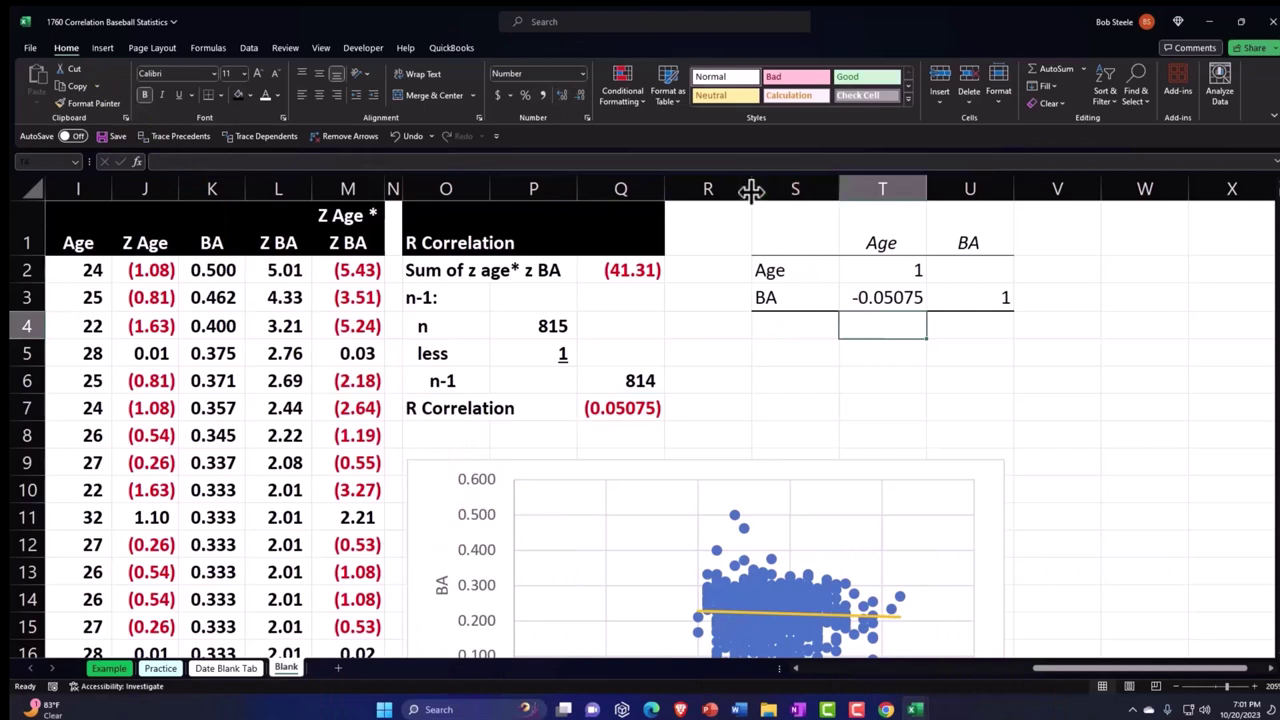
# - Narrow column R to a thin spacer and format the correlation table's header S1:U1 with black fill and white text
pyautogui.moveTo(751, 192)
pyautogui.mouseDown()
pyautogui.moveTo(680, 191)
pyautogui.moveTo(872, 211)
pyautogui.mouseUp()
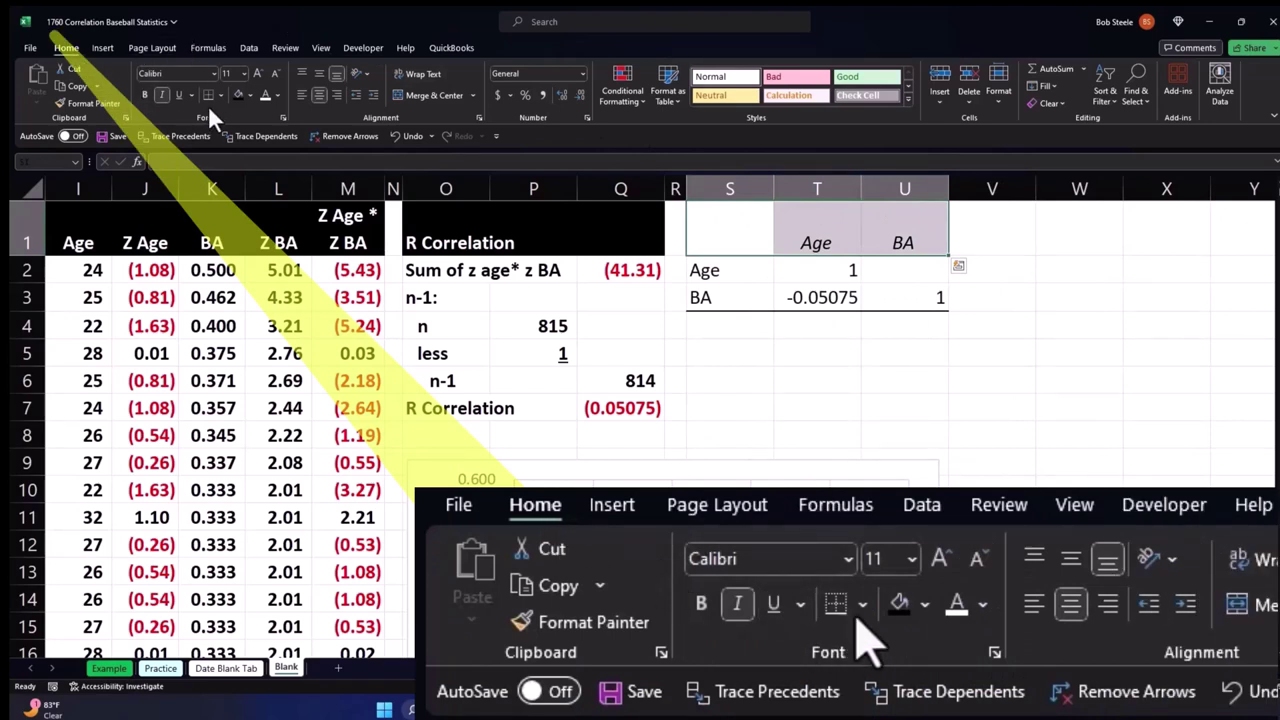
pyautogui.click(237, 94)
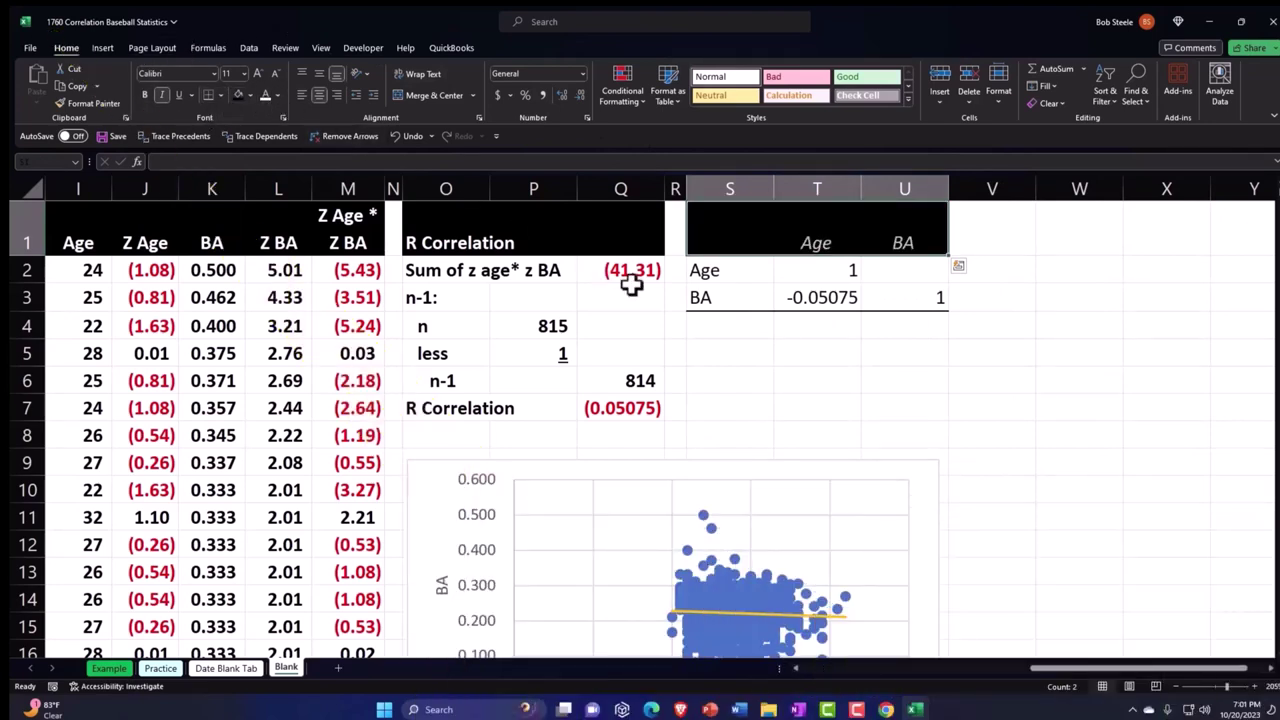
pyautogui.click(751, 381)
# - Start a Descriptive Statistics data analysis with the Age and BA columns, B1:C816, as the input range
pyautogui.press('Left')
pyautogui.press('Left')
pyautogui.press('Left')
pyautogui.press('Left')
pyautogui.press('Left')
pyautogui.press('Left')
pyautogui.press('Left')
pyautogui.press('Left')
pyautogui.press('Left')
pyautogui.press('Left')
pyautogui.press('Left')
pyautogui.press('Left')
pyautogui.press('Left')
pyautogui.press('Left')
pyautogui.press('Left')
pyautogui.press('Left')
pyautogui.press('Left')
pyautogui.press('Left')
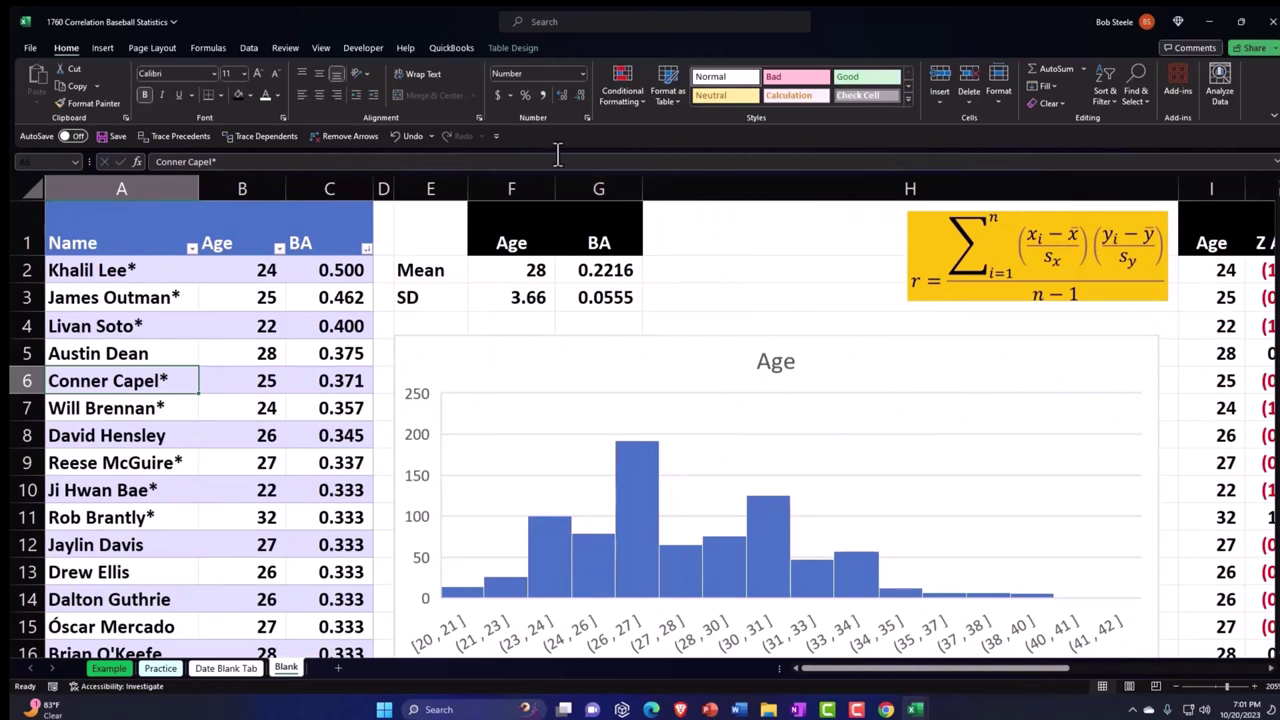
pyautogui.click(249, 47)
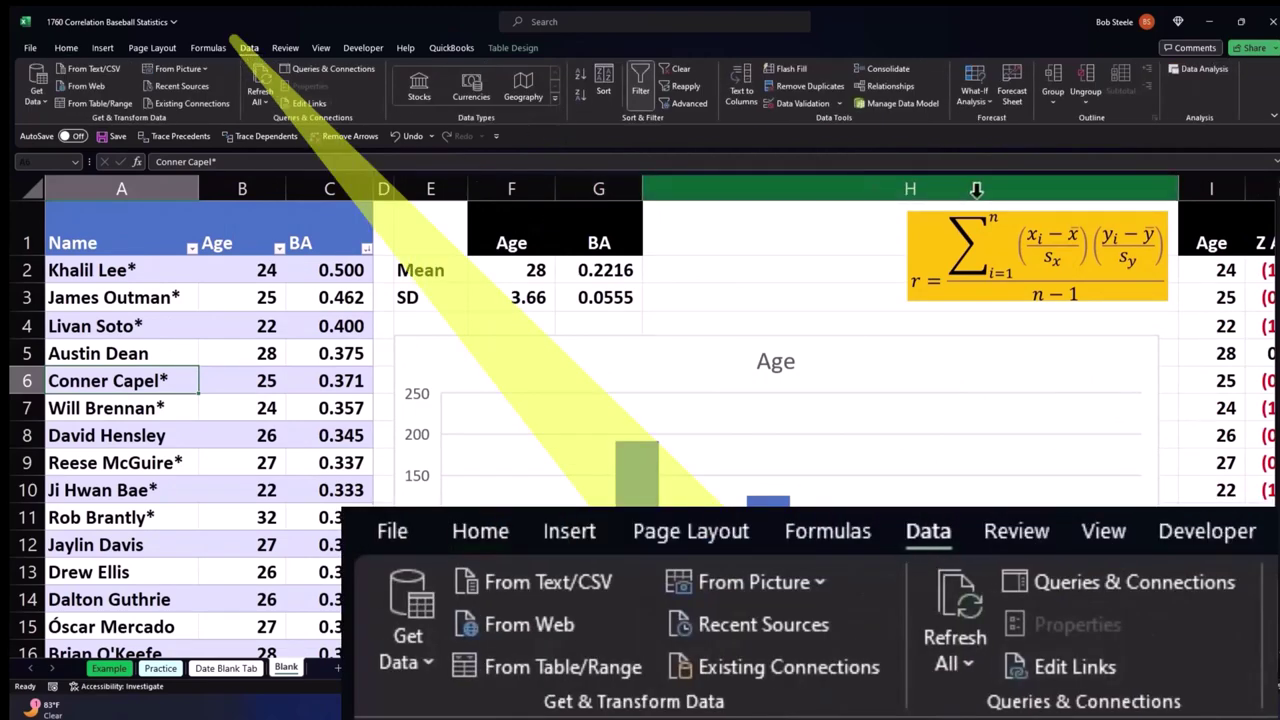
pyautogui.click(1200, 69)
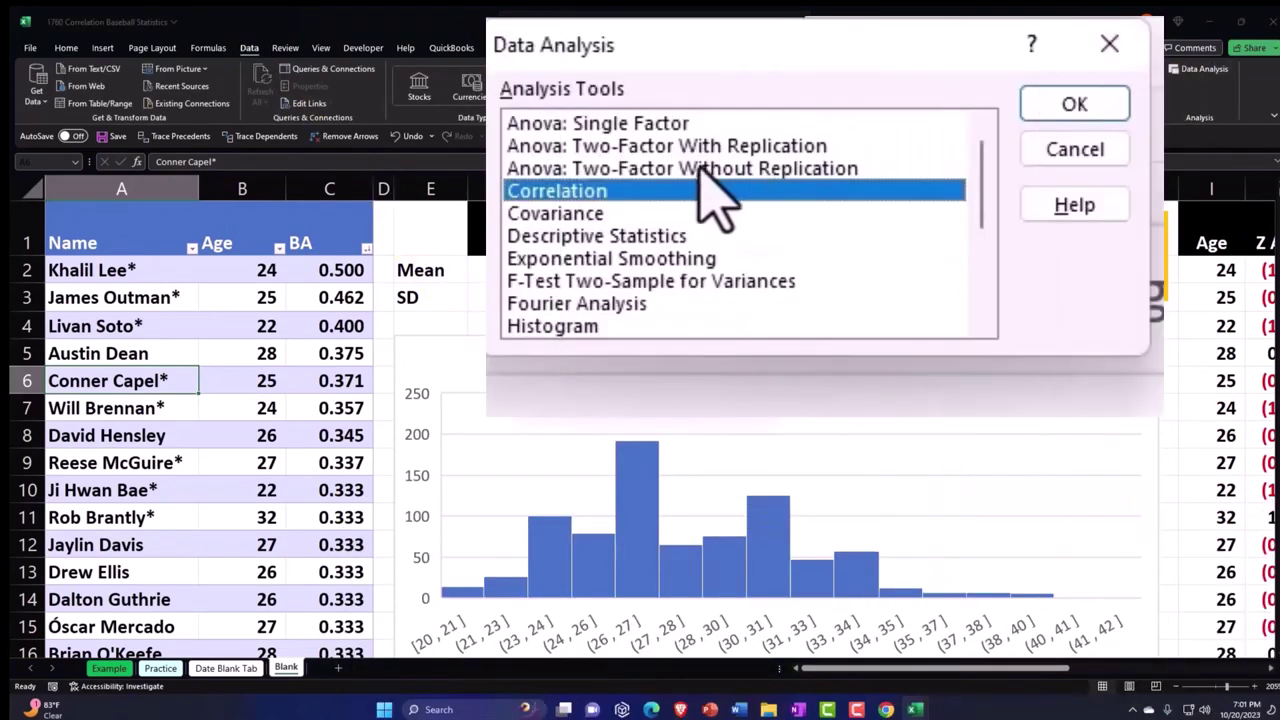
pyautogui.click(640, 240)
pyautogui.click(1050, 104)
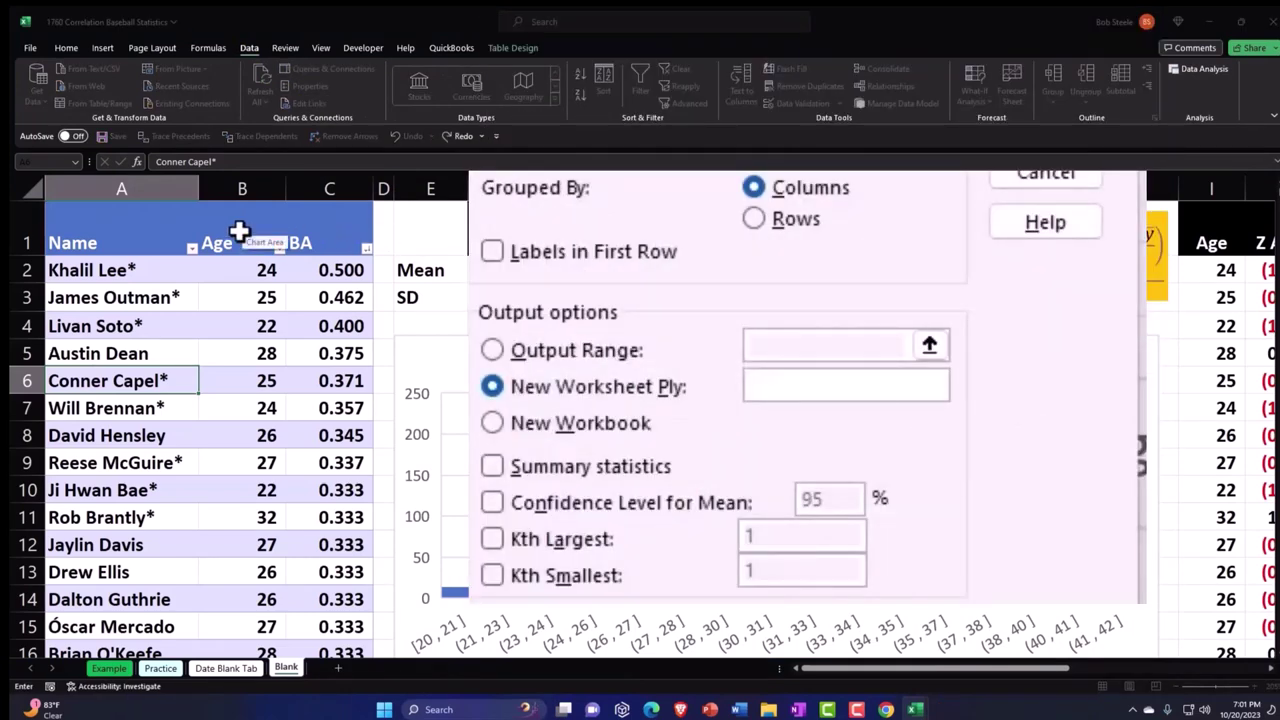
pyautogui.moveTo(240, 231); pyautogui.dragTo(295, 228)
pyautogui.hotkey('ctrl', 'shift', 'Down')
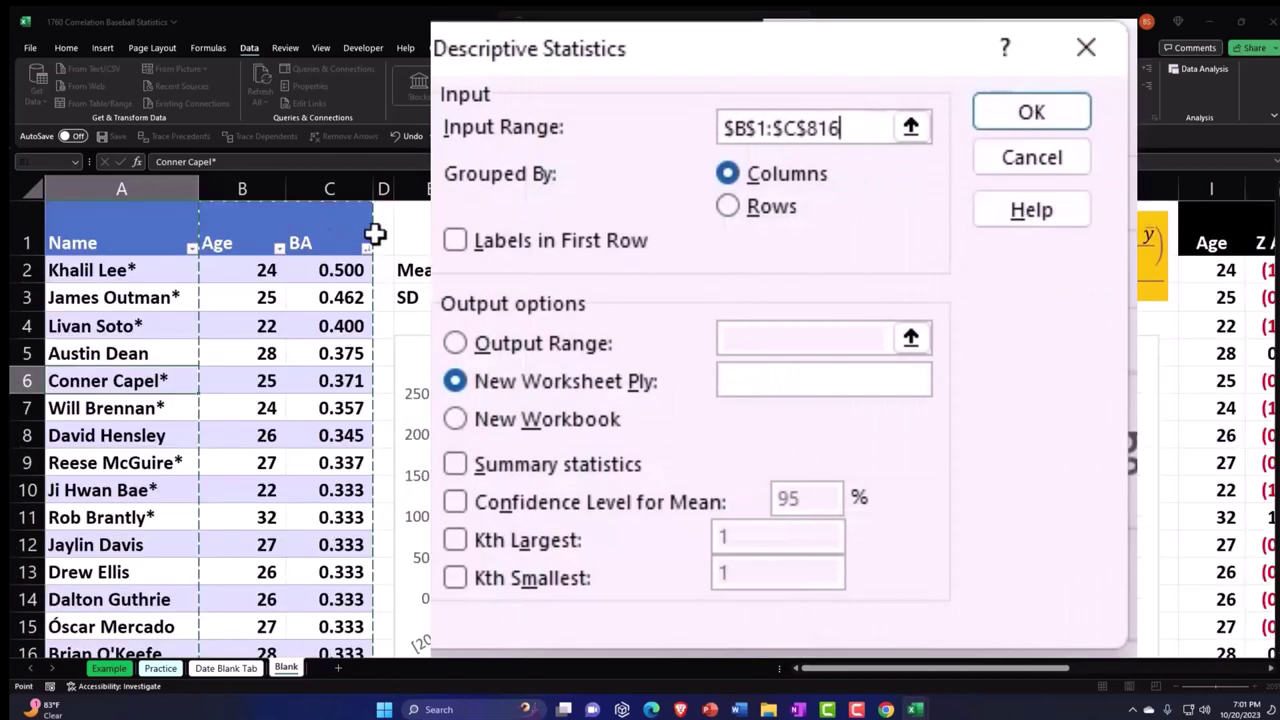
# - Treat the first row as labels and set the descriptive statistics' output range to W1
pyautogui.click(458, 244)
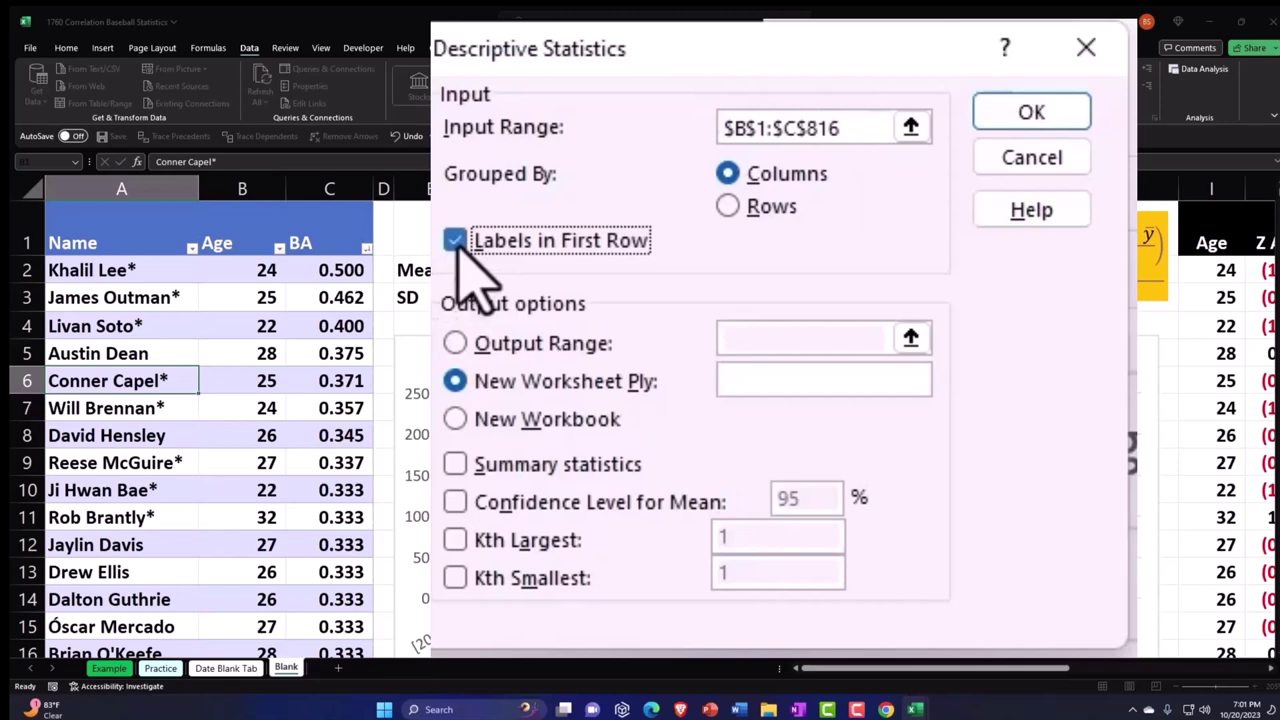
pyautogui.click(455, 343)
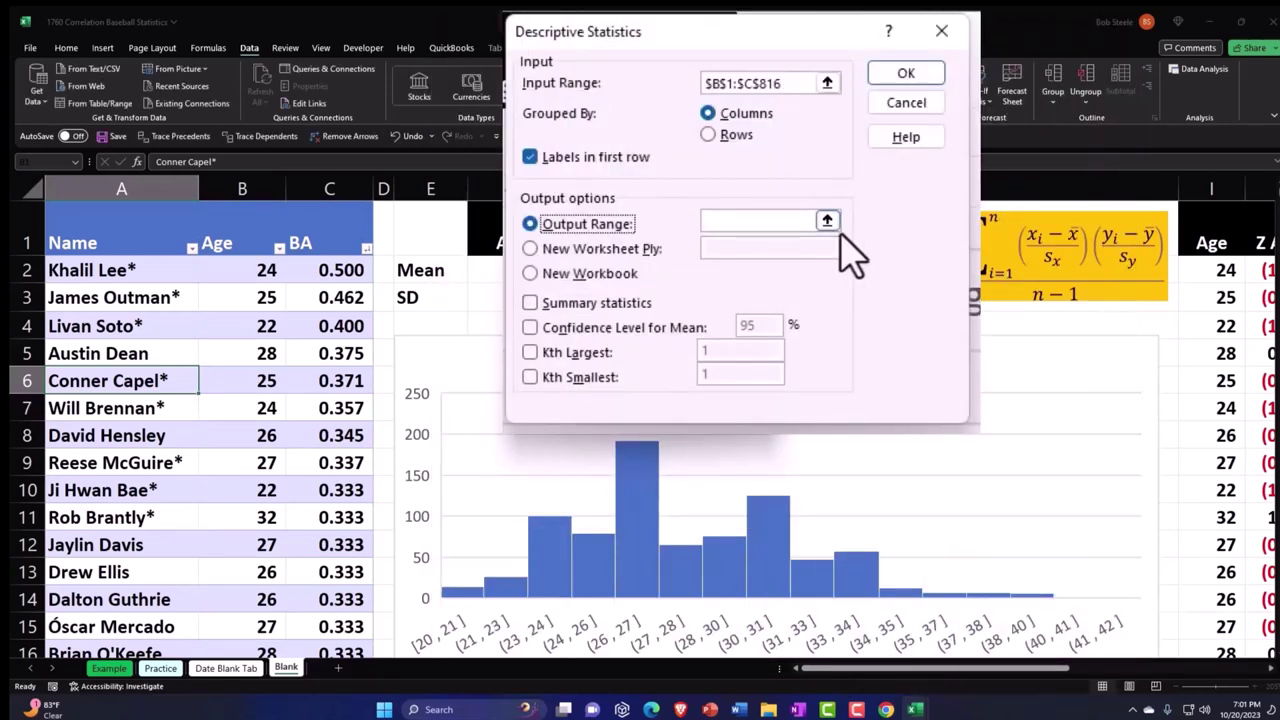
pyautogui.click(827, 221)
pyautogui.moveTo(837, 666); pyautogui.dragTo(1149, 662)
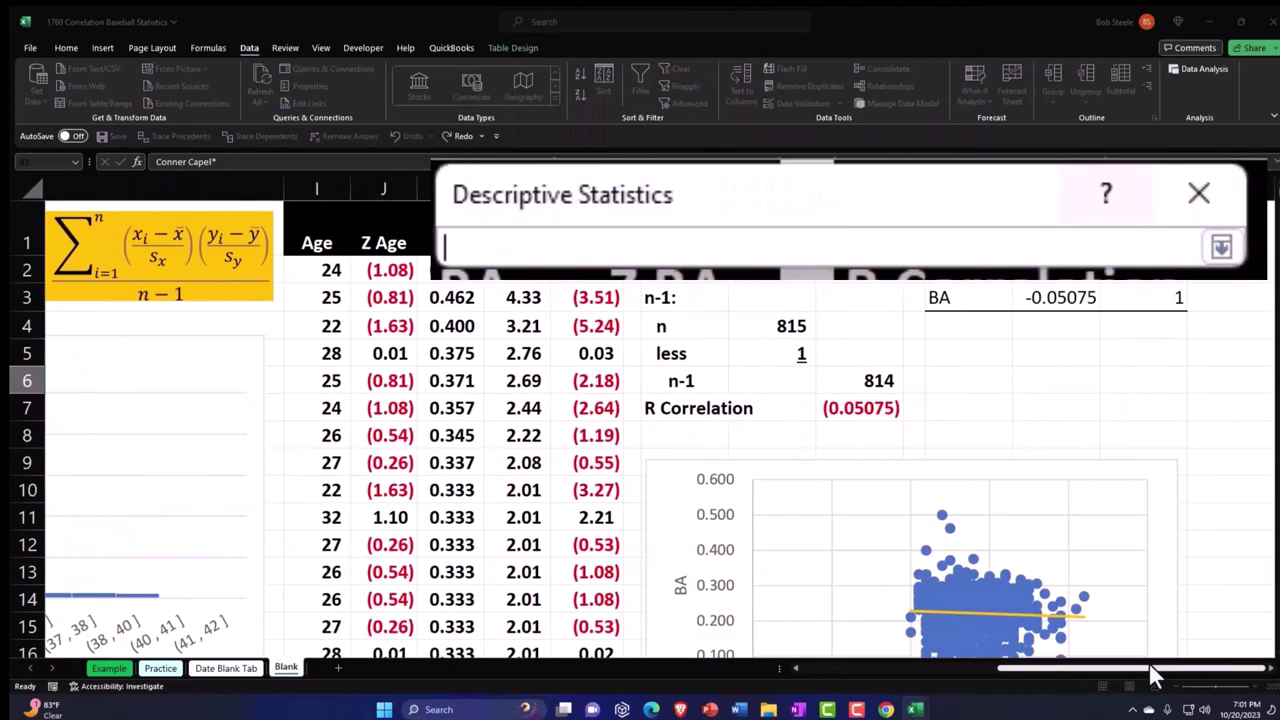
pyautogui.click(1060, 380)
pyautogui.press('Right')
pyautogui.press('Right')
pyautogui.press('Right')
pyautogui.press('Right')
pyautogui.press('Up')
pyautogui.press('Up')
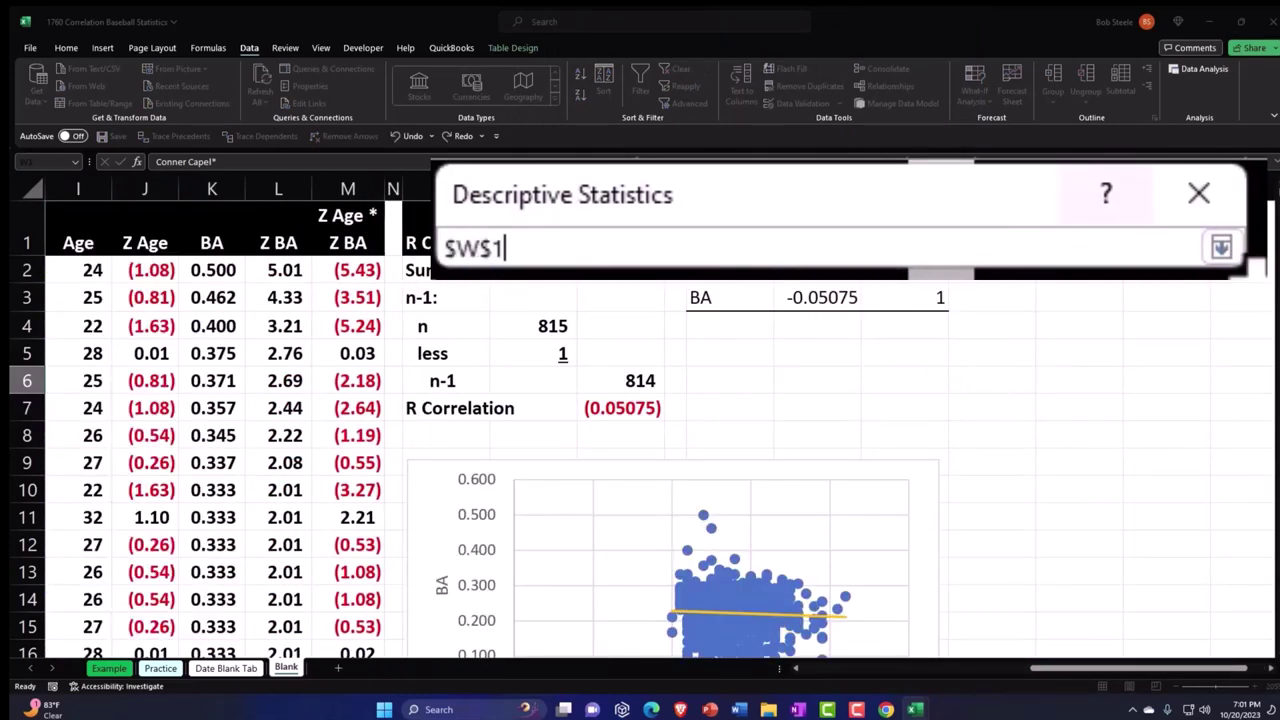
pyautogui.click(741, 262)
# - Include summary statistics and a 95% confidence level for the mean, and generate the descriptive statistics output
pyautogui.click(533, 370)
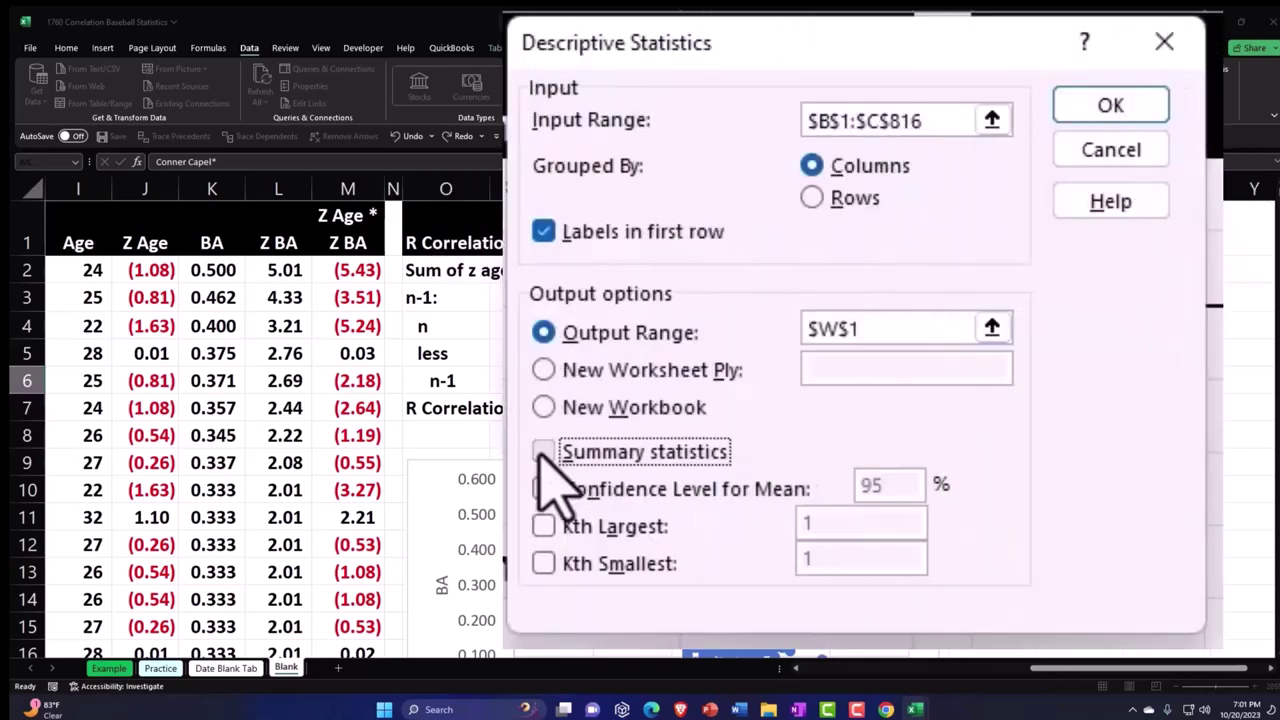
pyautogui.click(541, 489)
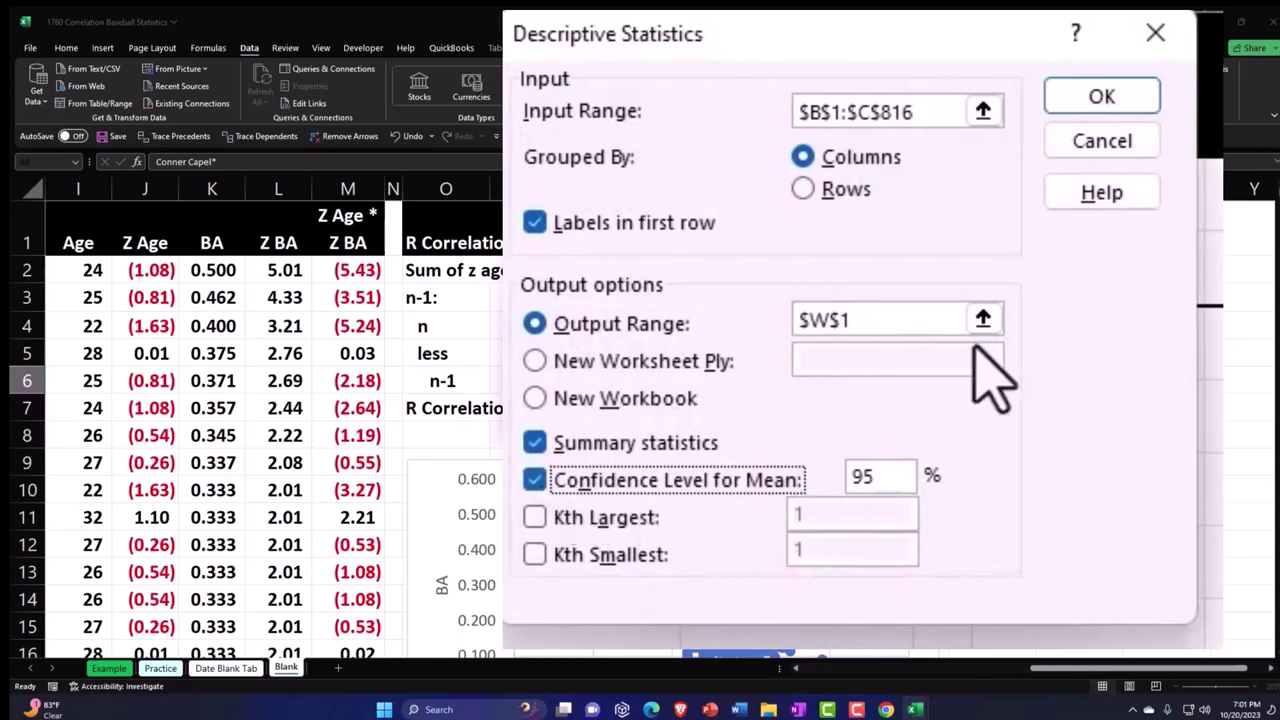
pyautogui.click(737, 238)
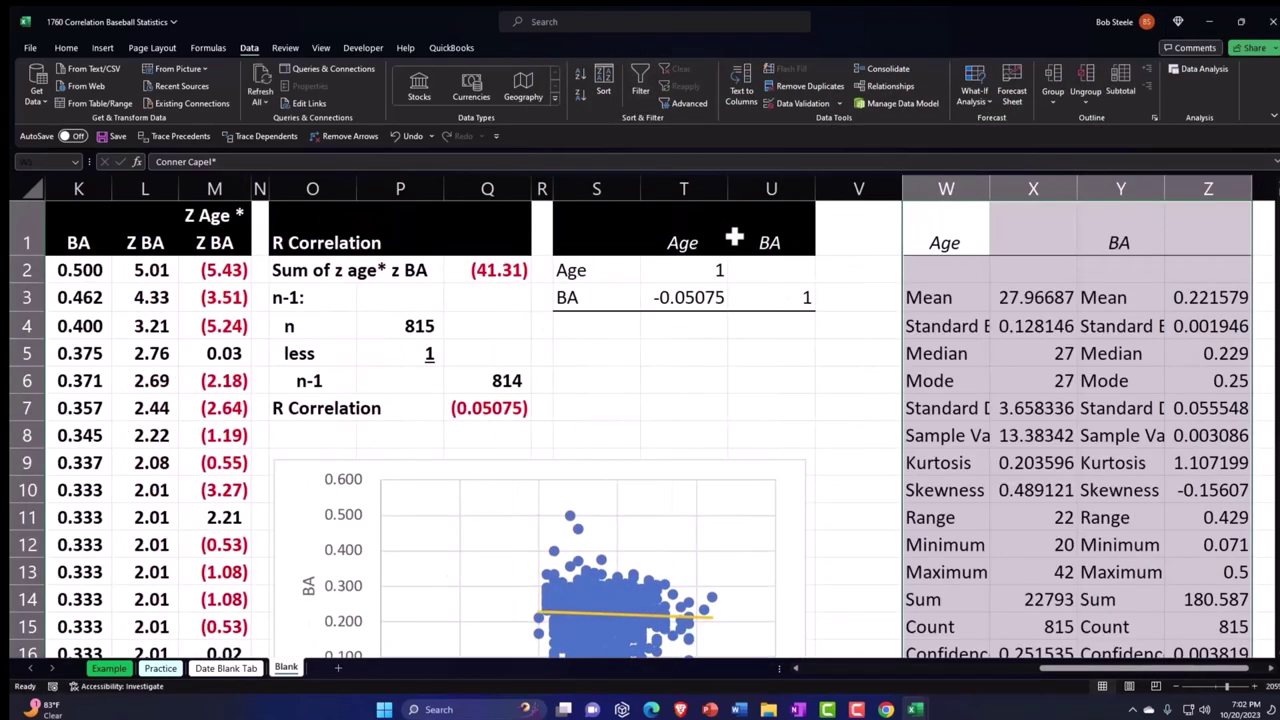
# - Widen columns W and Y to fit the descriptive statistics labels for Age and BA
pyautogui.press('Right')
pyautogui.press('Right')
pyautogui.press('Right')
pyautogui.press('Right')
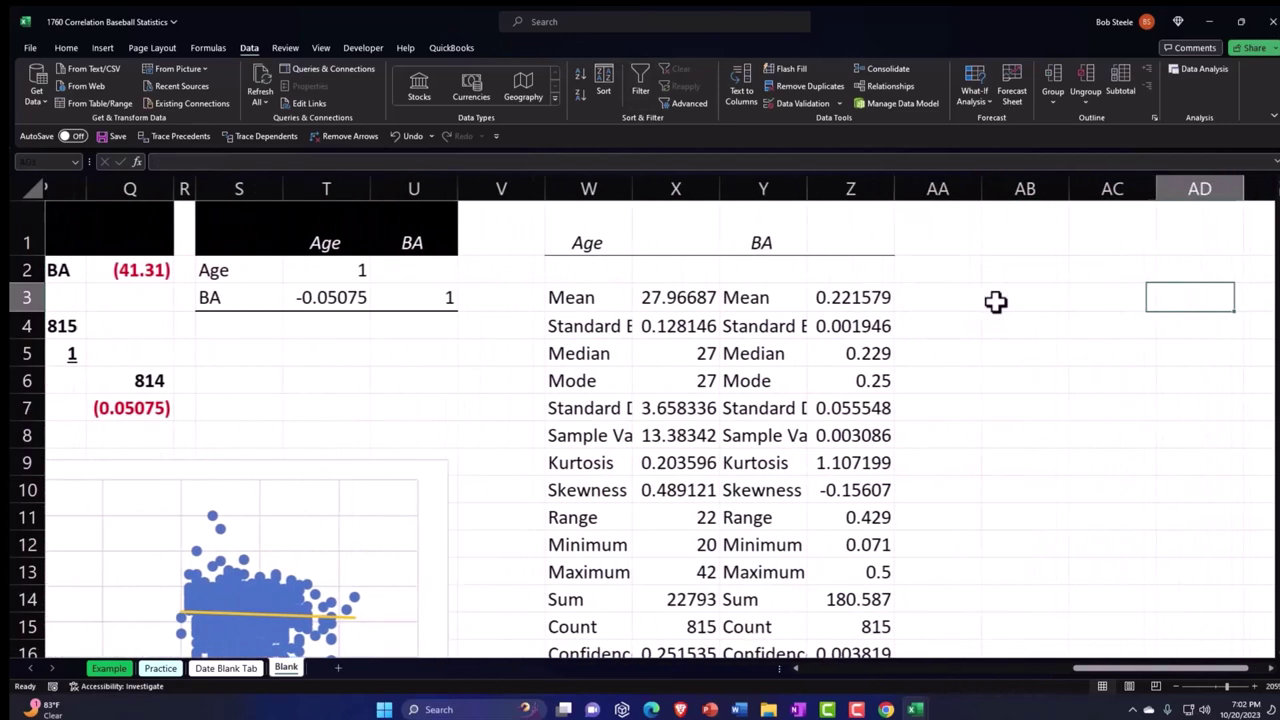
pyautogui.doubleClick(590, 188)
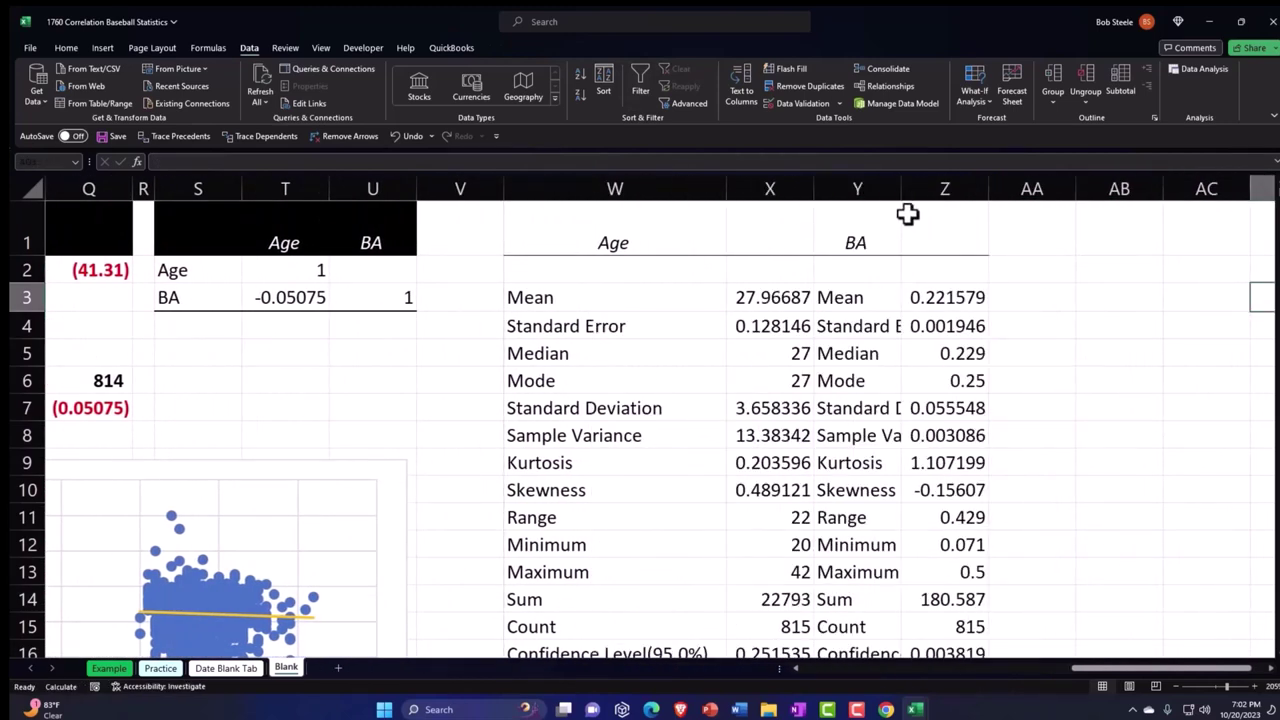
pyautogui.doubleClick(902, 188)
pyautogui.click(776, 288)
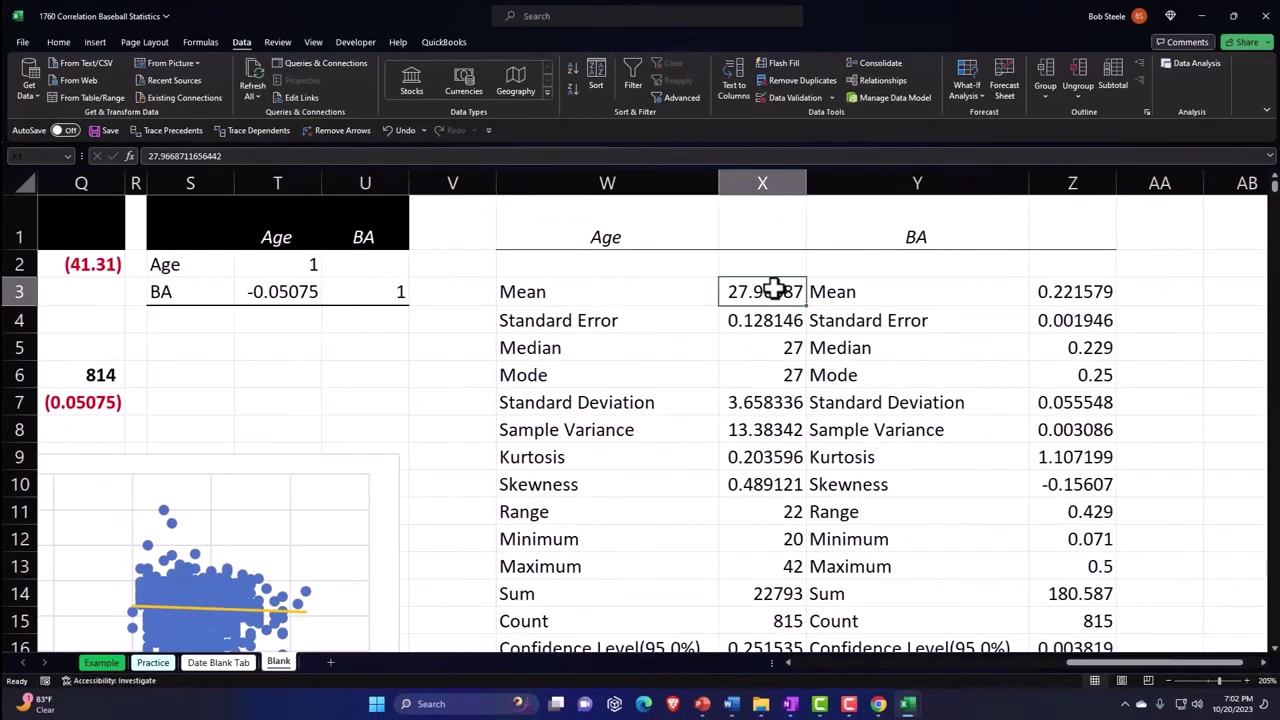
pyautogui.press('Return')
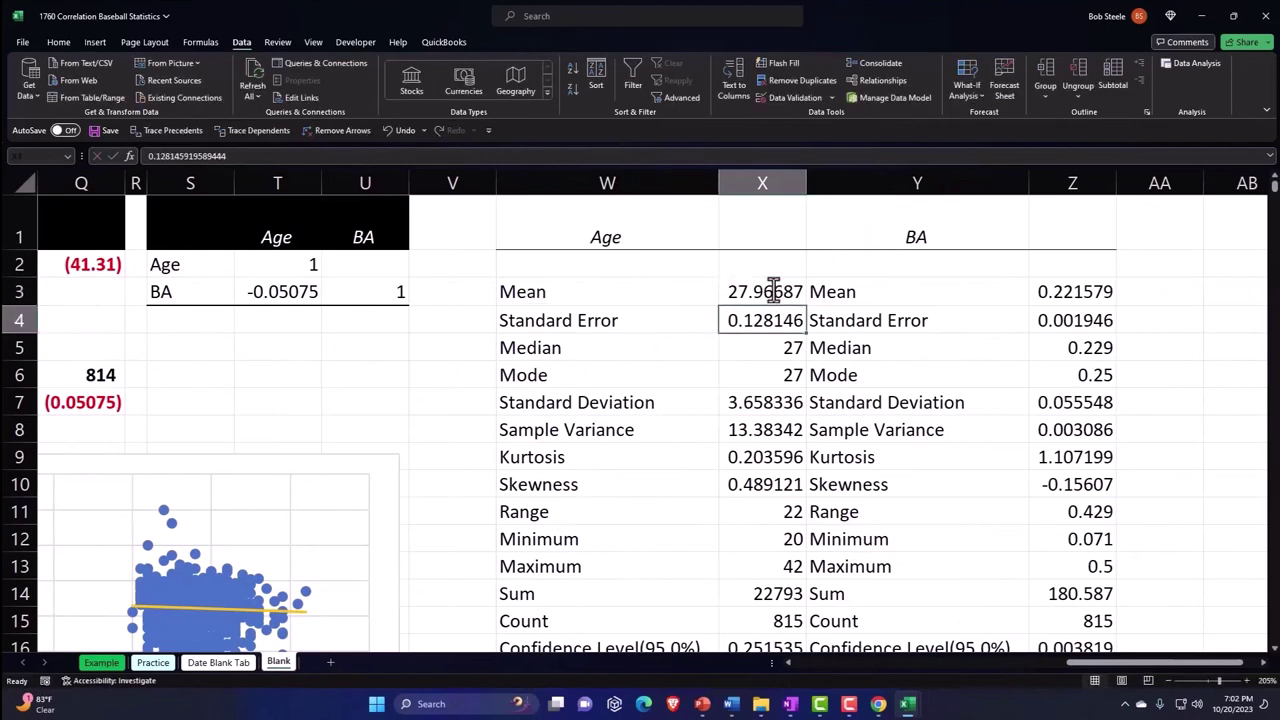
# - Format the descriptive statistics header W1:Z1 with black fill and white text, and narrow column V to a thin spacer
pyautogui.moveTo(677, 224); pyautogui.dragTo(1034, 218)
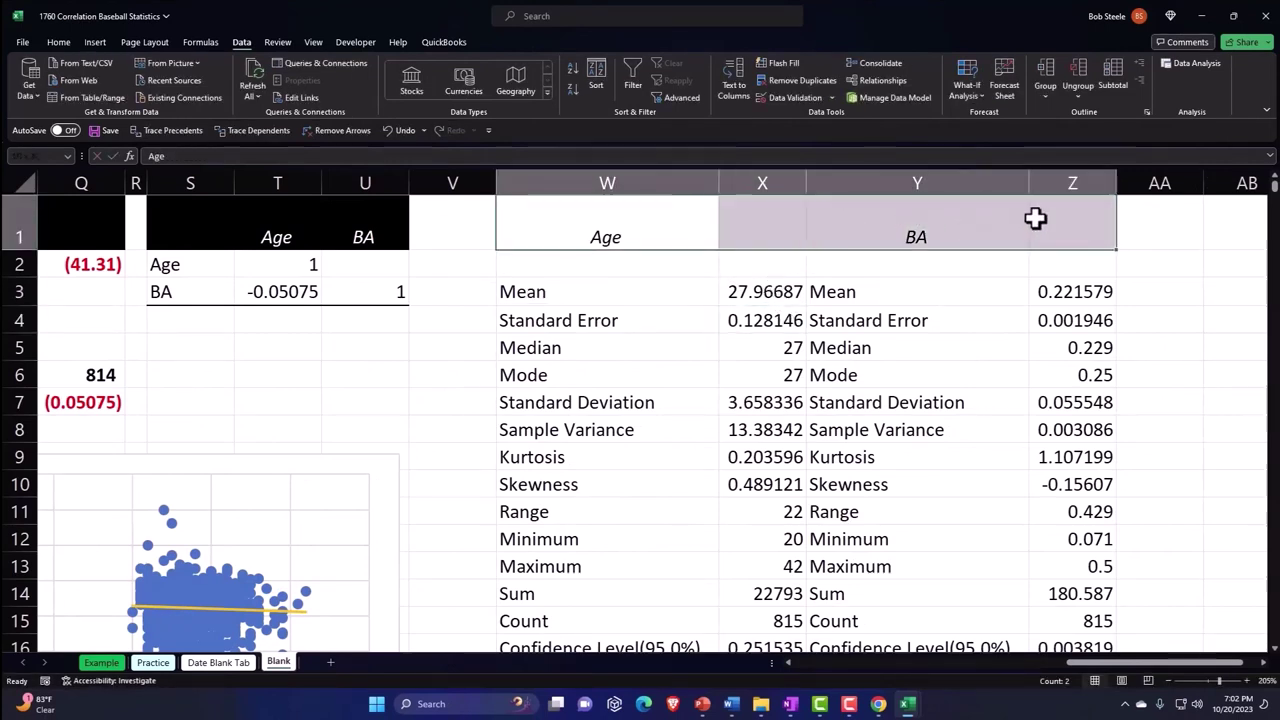
pyautogui.click(58, 42)
pyautogui.click(230, 89)
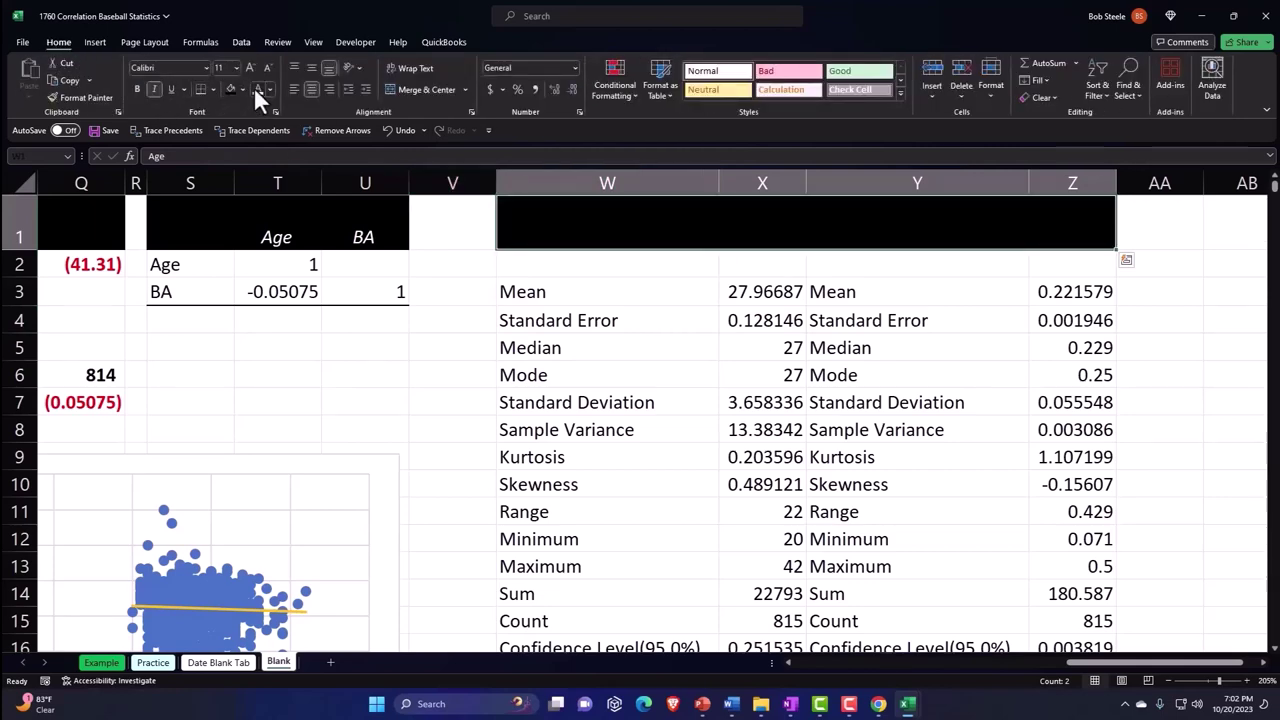
pyautogui.moveTo(492, 185); pyautogui.dragTo(432, 184)
# - Give the descriptive statistics cells W2:Z16 a light blue fill from the standard colours and borders around all cells
pyautogui.moveTo(543, 264); pyautogui.dragTo(993, 597)
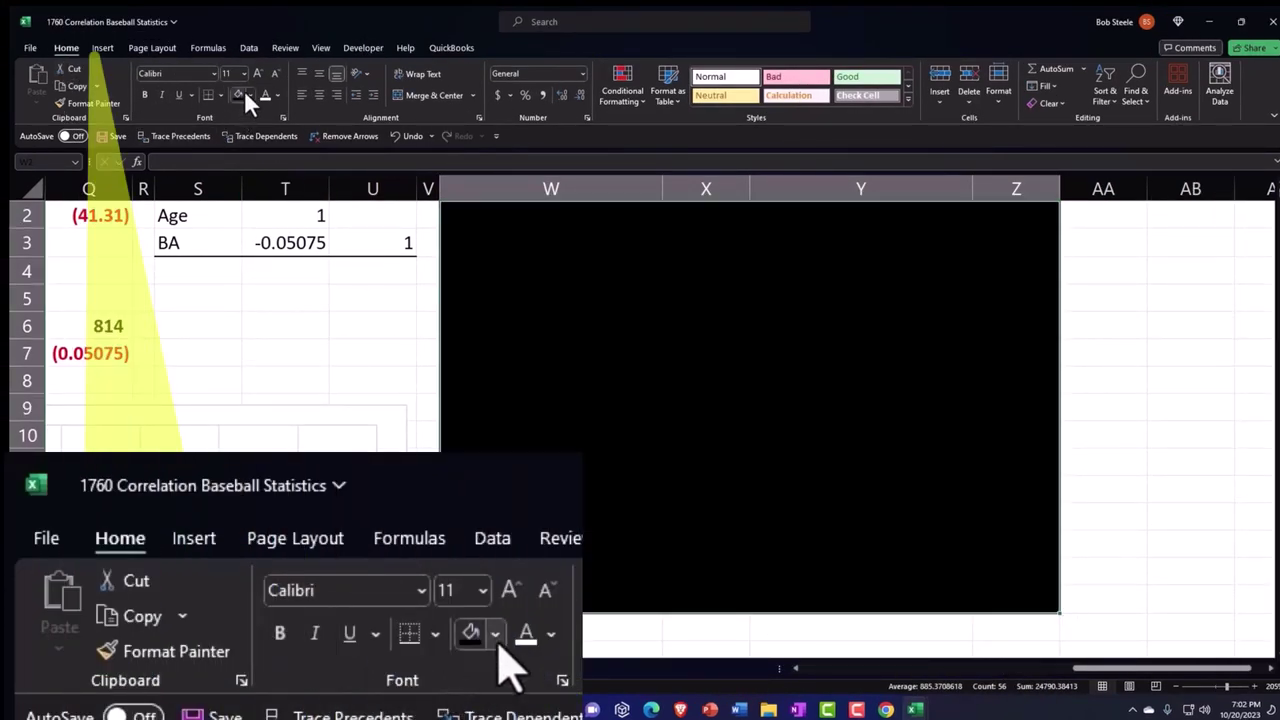
pyautogui.click(241, 93)
pyautogui.click(254, 97)
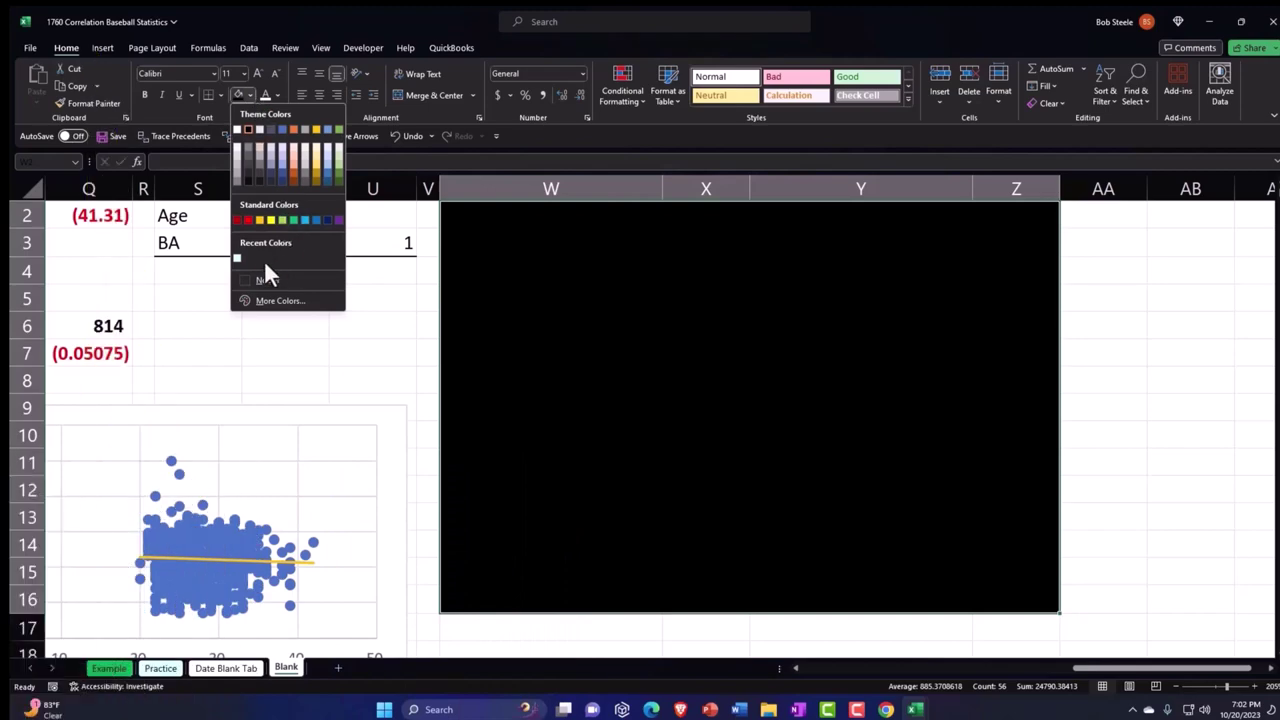
pyautogui.click(264, 300)
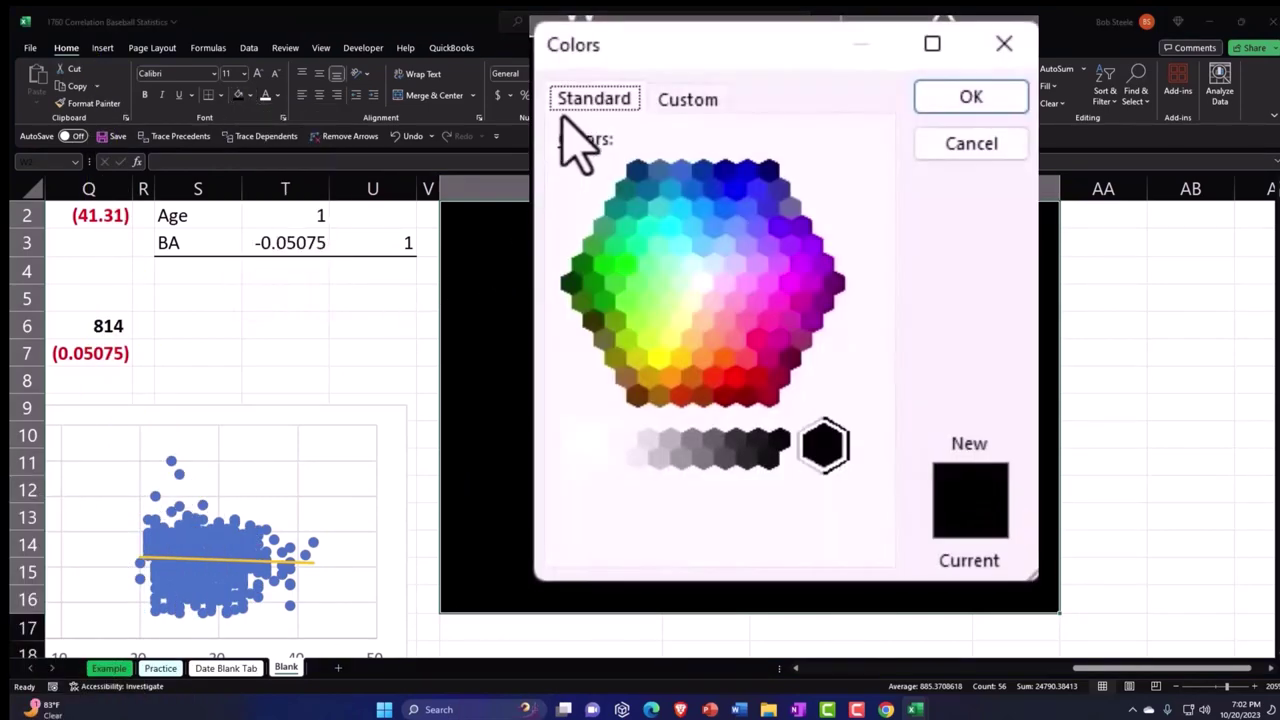
pyautogui.click(691, 266)
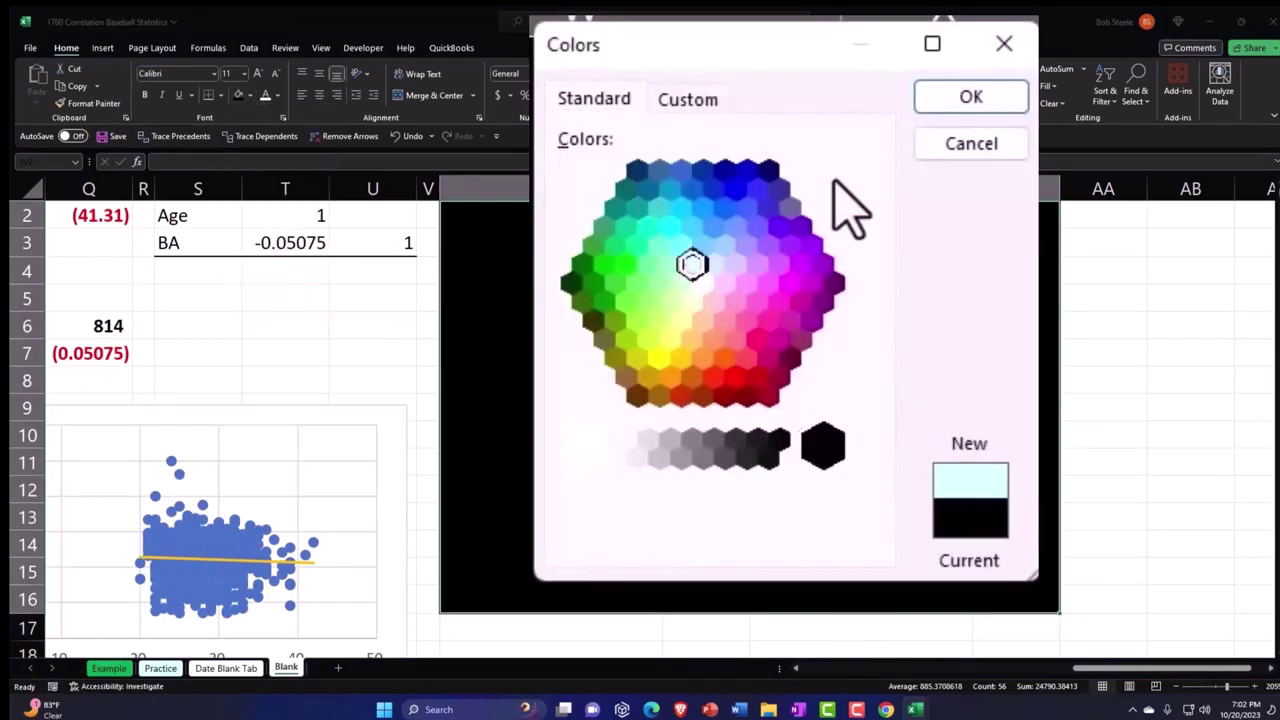
pyautogui.click(716, 230)
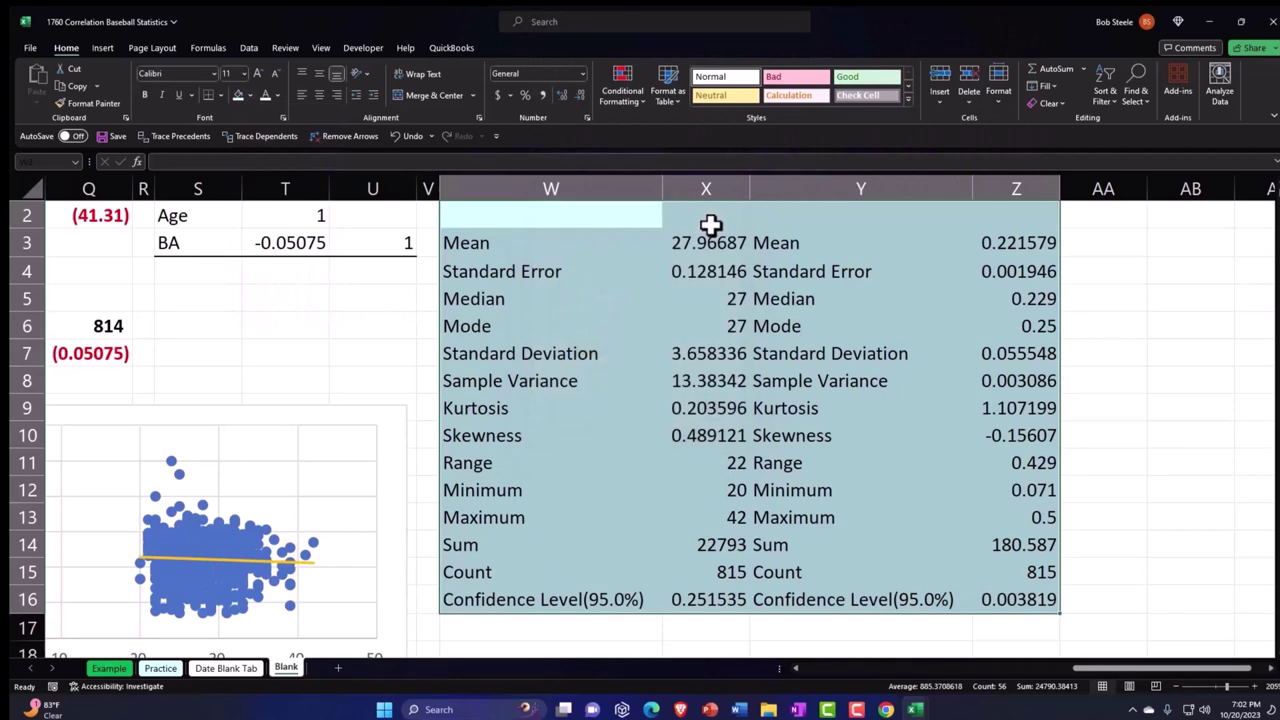
pyautogui.click(220, 95)
pyautogui.click(250, 220)
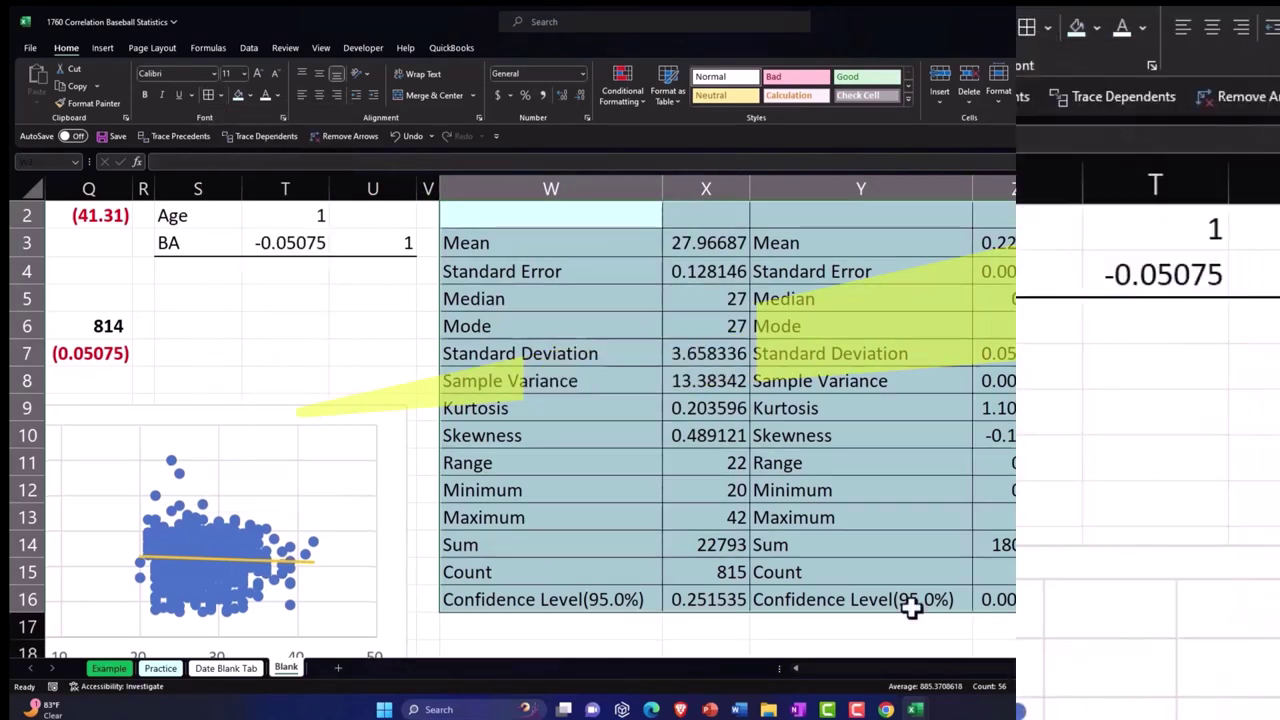
# - Apply the same borders and light blue fill to the correlation table S2:U3 and the R Correlation calculation O2:Q7
pyautogui.hscroll(-3, 1093, 665)
pyautogui.scroll(1, 541, 492)
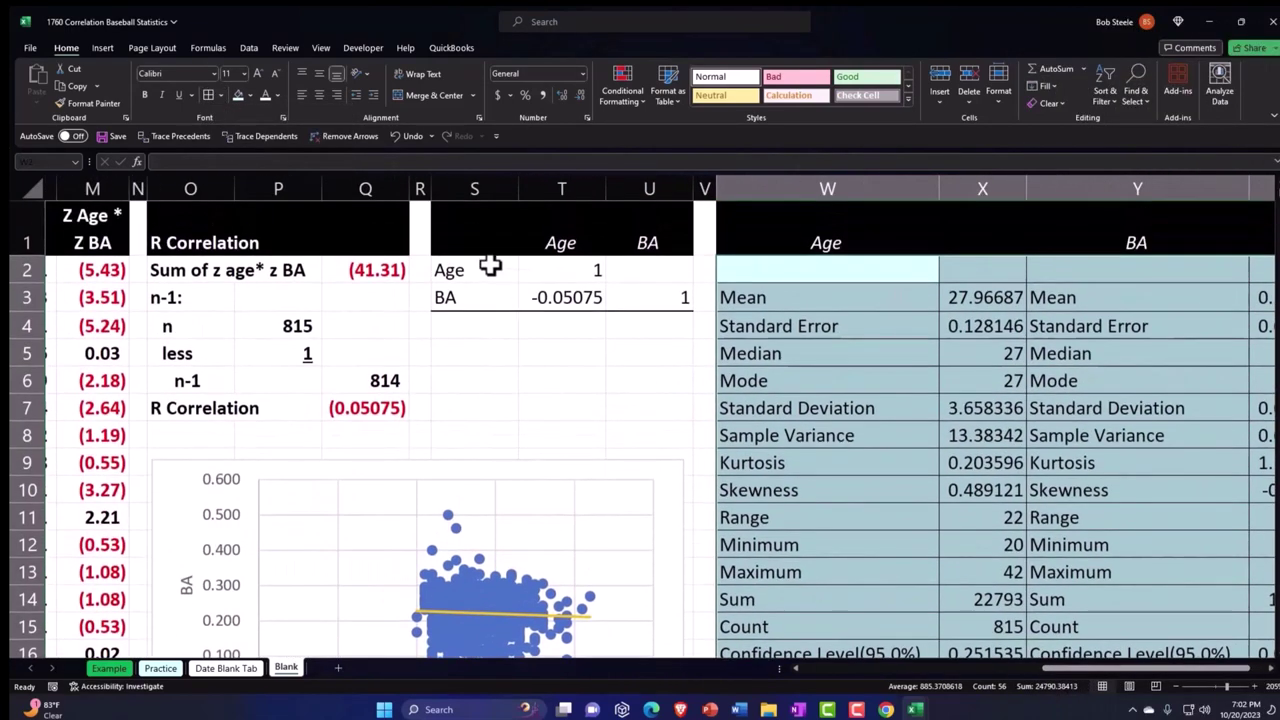
pyautogui.moveTo(491, 265); pyautogui.dragTo(612, 285)
pyautogui.click(208, 95)
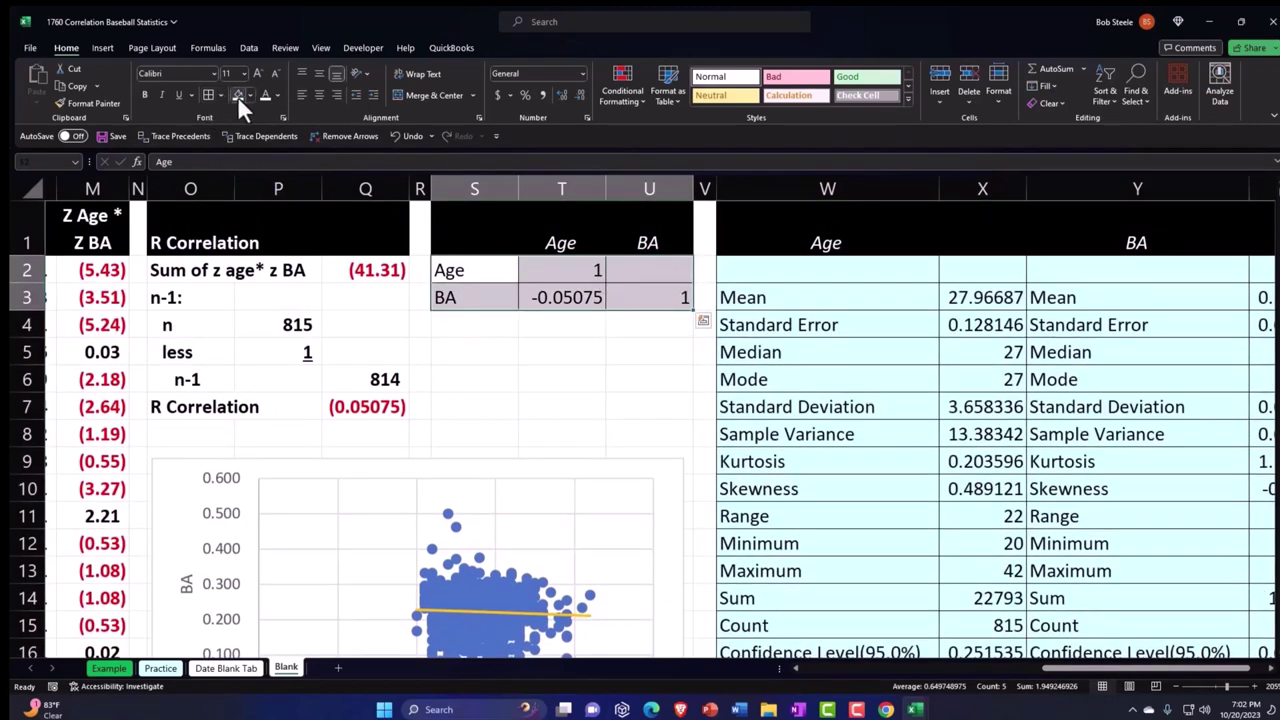
pyautogui.moveTo(173, 265); pyautogui.dragTo(360, 404)
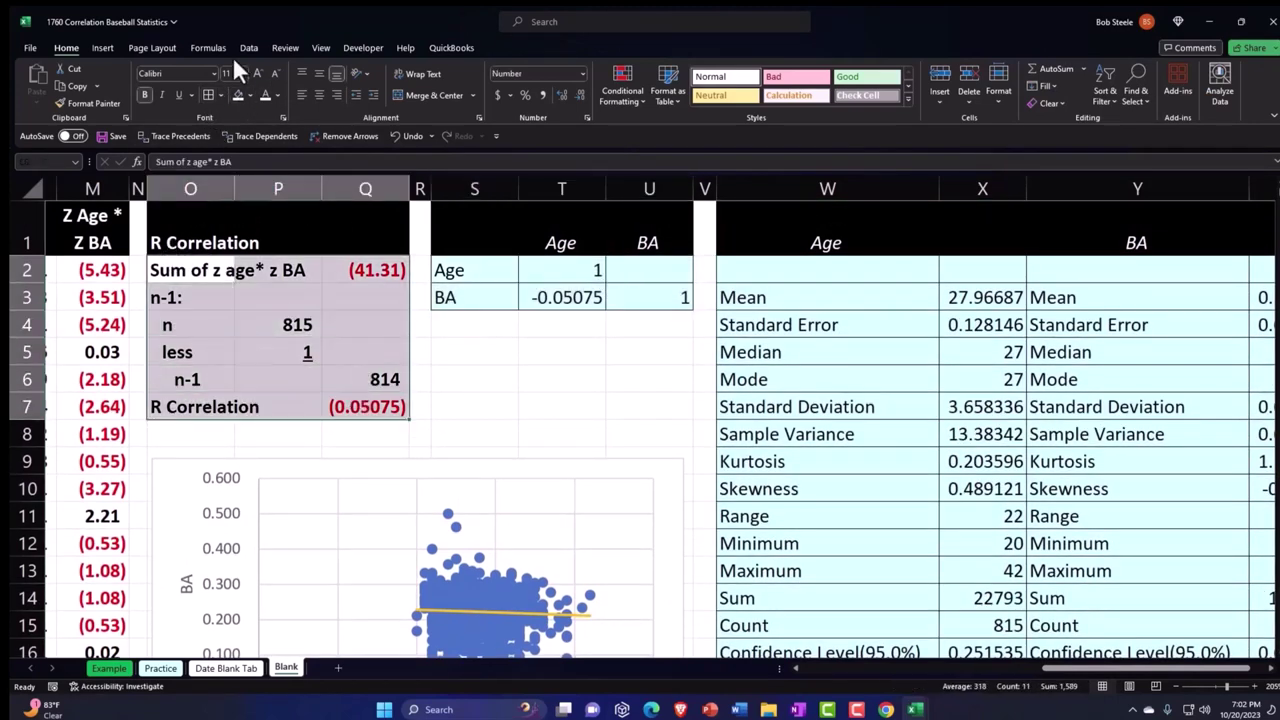
pyautogui.click(211, 93)
# - Apply borders and light blue fill to the z-score data I2:M816 and the mean and SD table E2:G3
pyautogui.moveTo(113, 270); pyautogui.dragTo(905, 268)
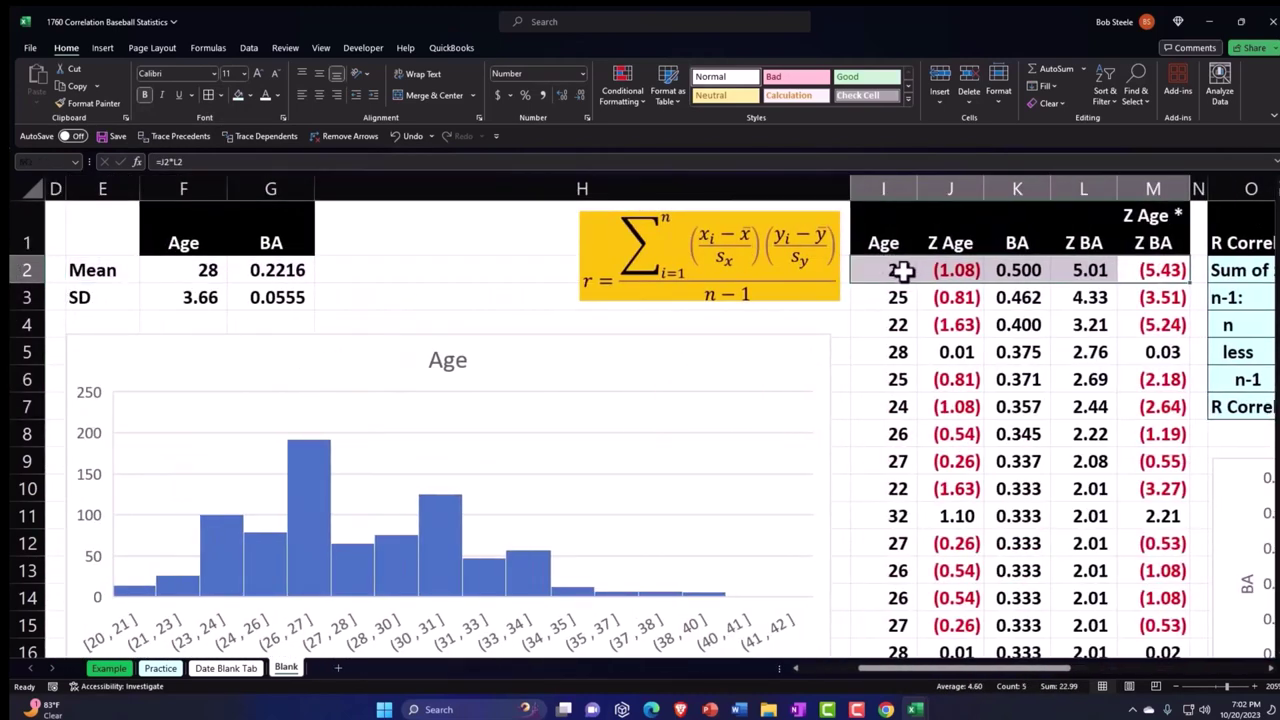
pyautogui.hotkey('ctrl', 'shift', 'Down')
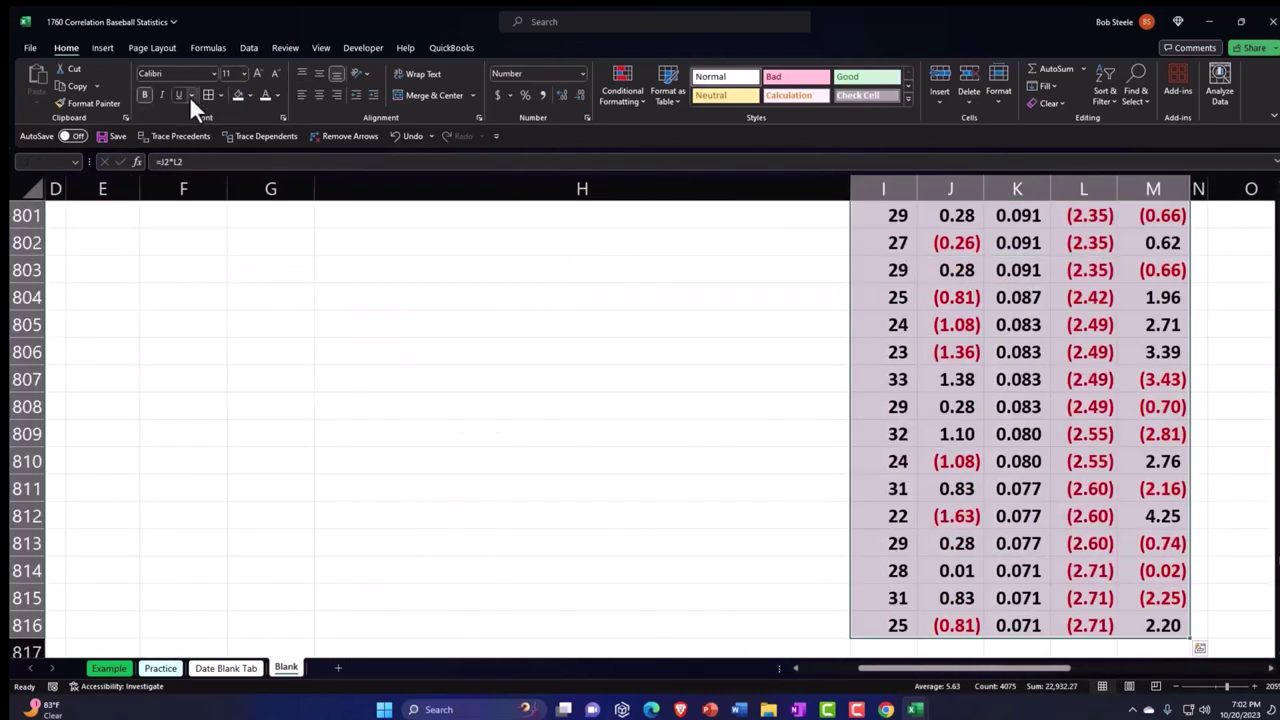
pyautogui.hotkey('ctrl', 'BackSpace')
pyautogui.moveTo(110, 272); pyautogui.dragTo(266, 296)
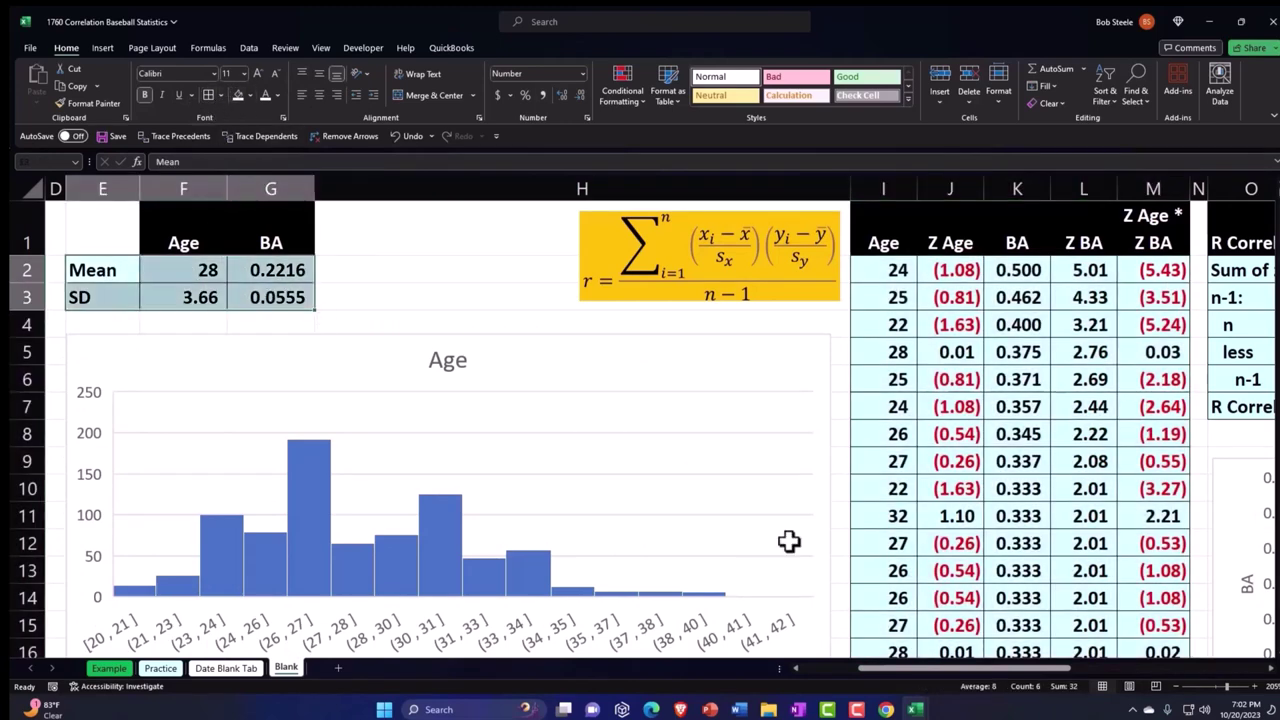
# - Apply borders and light blue fill to the Name, Age and BA data in A2:C816
pyautogui.moveTo(897, 665); pyautogui.dragTo(774, 680)
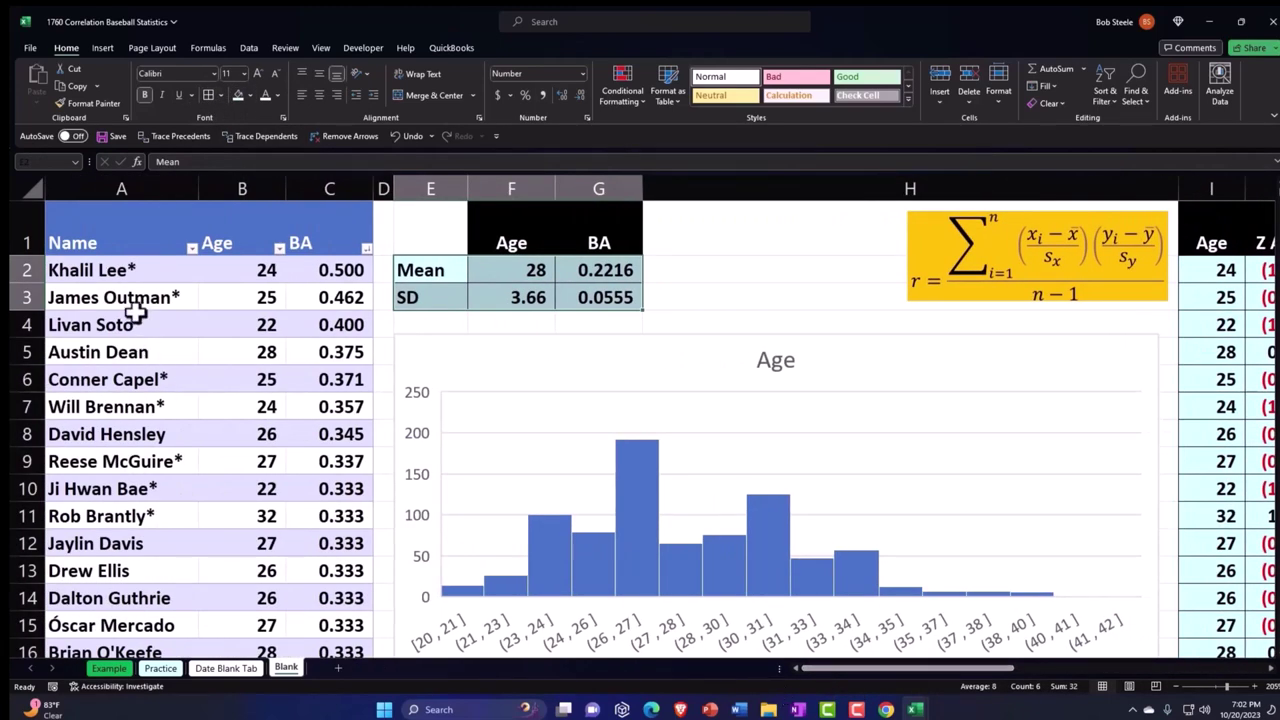
pyautogui.moveTo(140, 272); pyautogui.dragTo(294, 277)
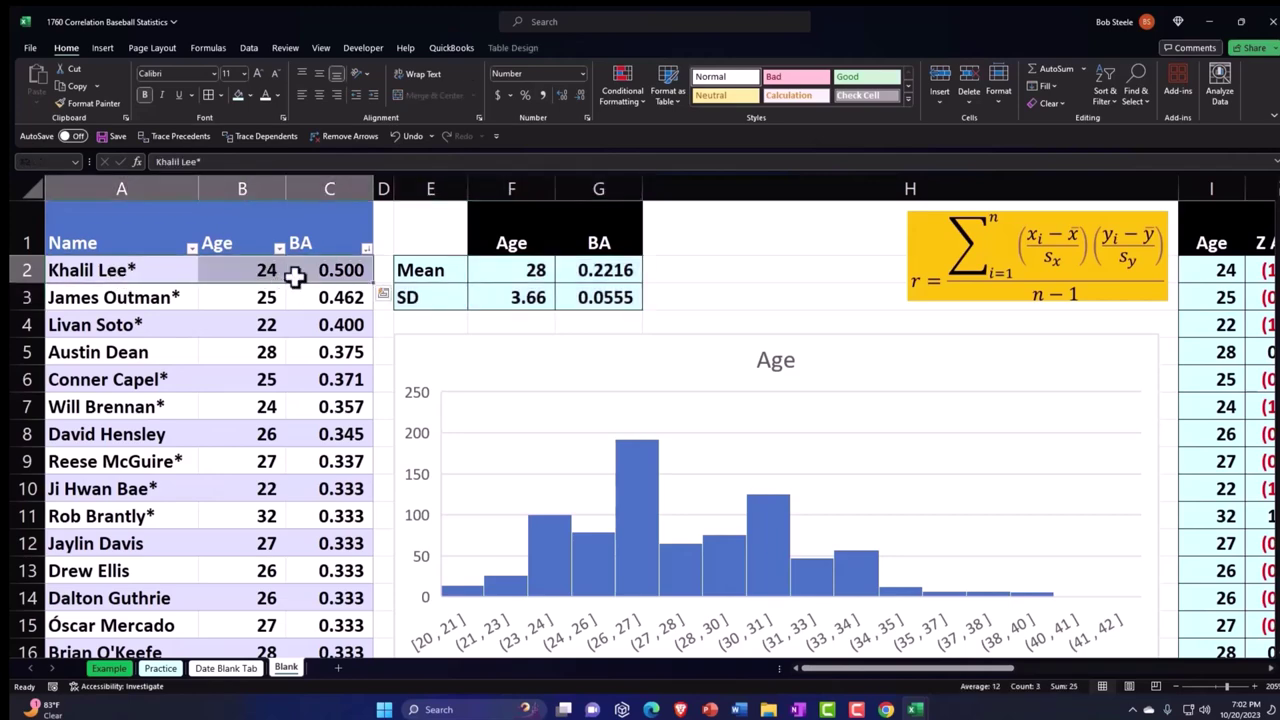
pyautogui.hotkey('ctrl', 'shift', 'Down')
pyautogui.hotkey('ctrl', 'BackSpace')
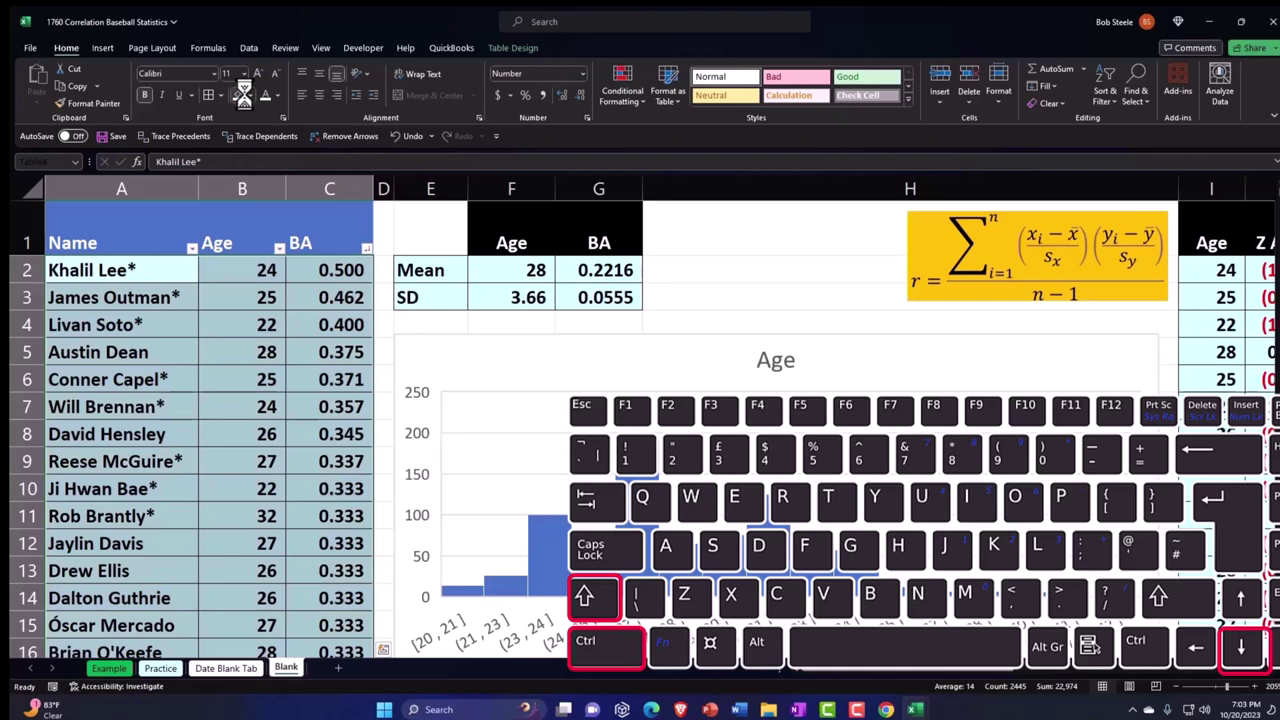
pyautogui.click(386, 209)
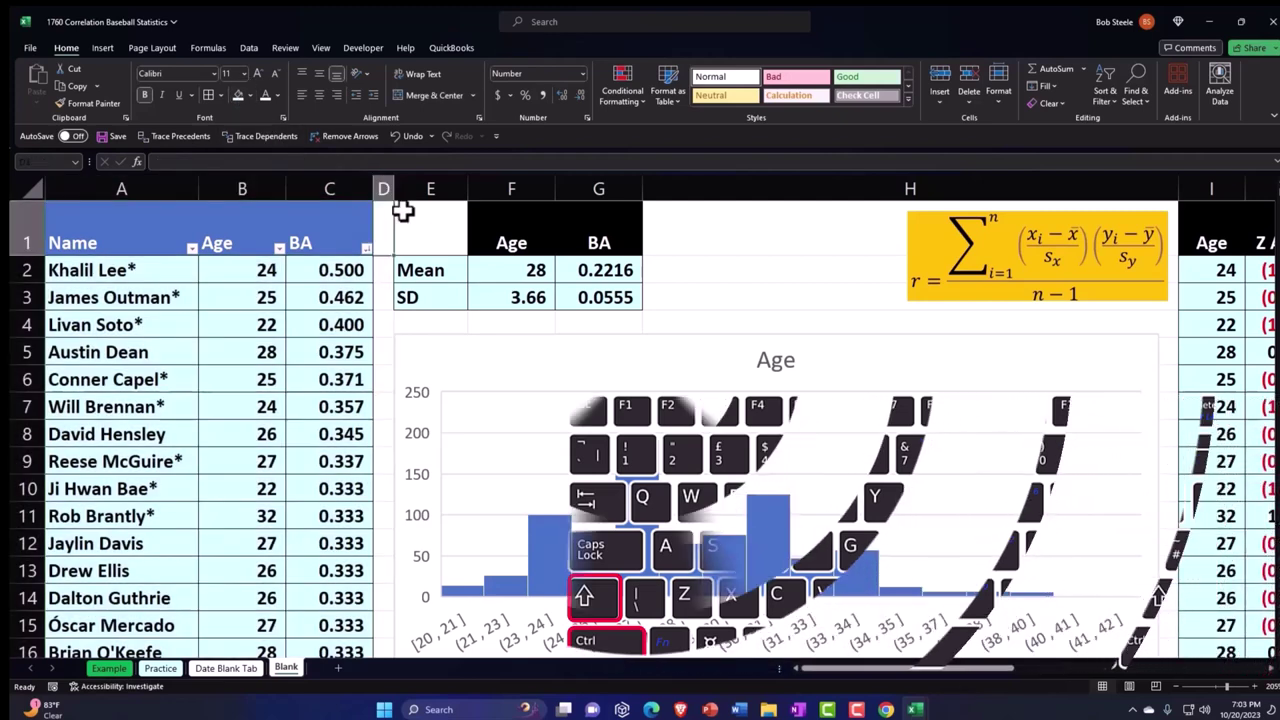